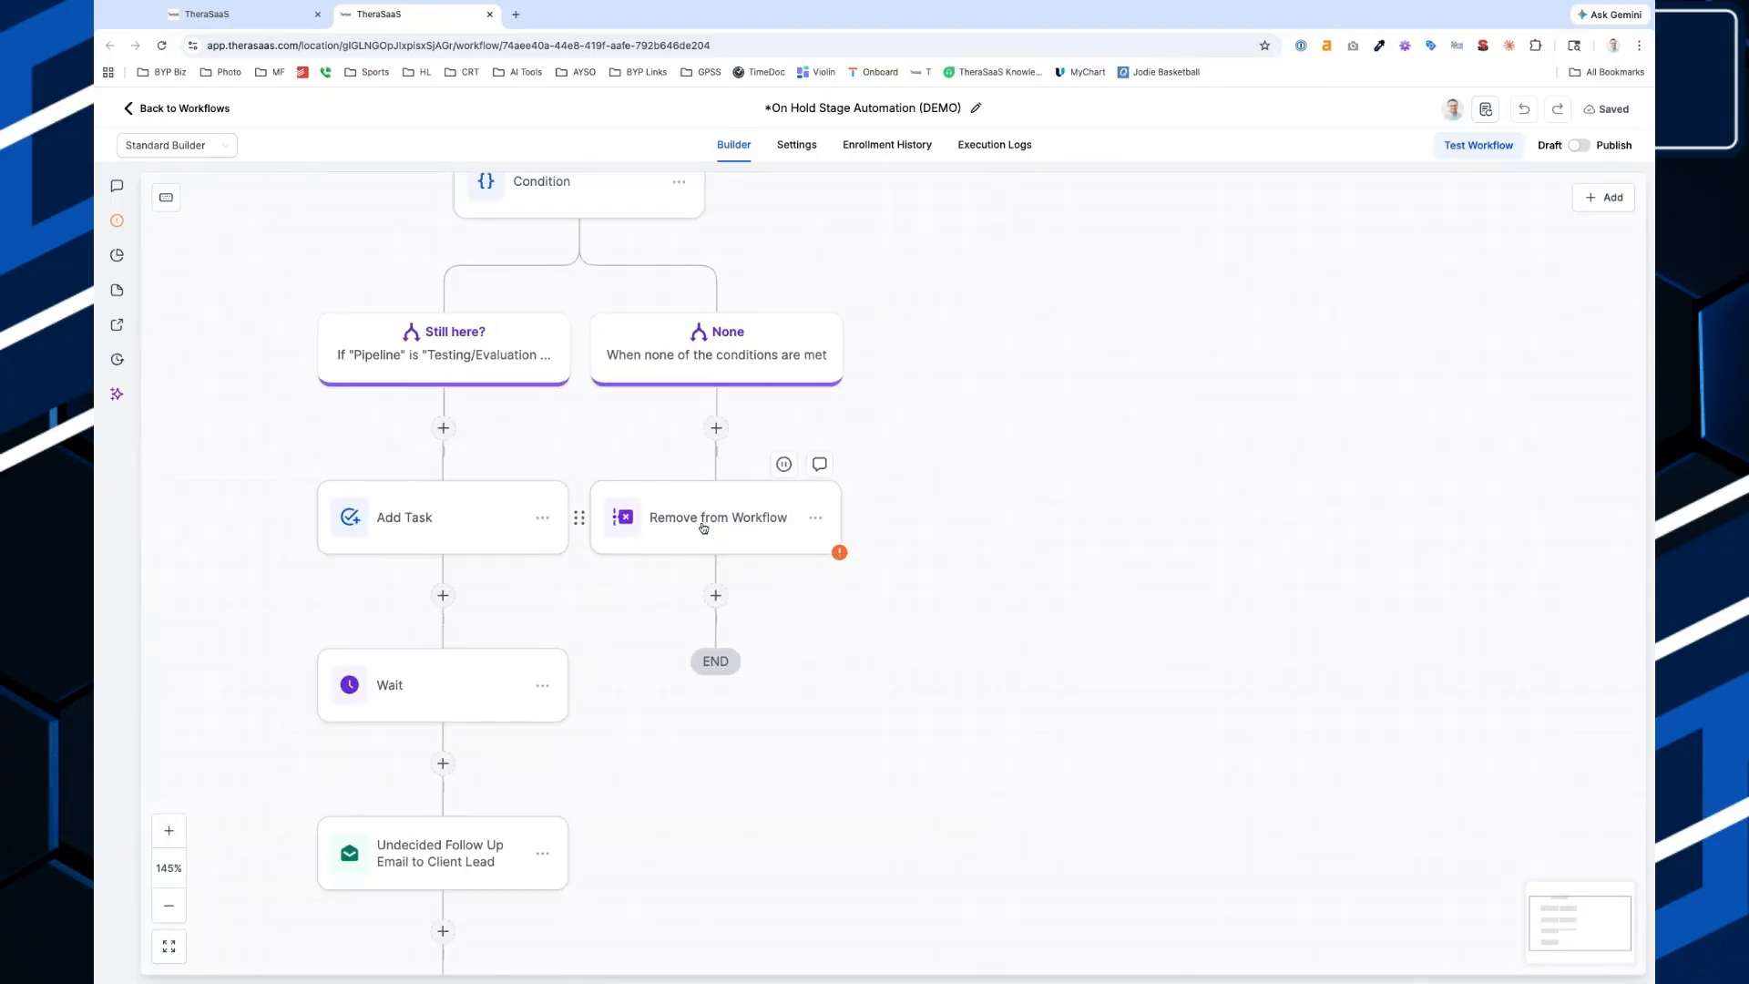
Open the Remove Contact from Current Workflow action at the workflow's end and examine its available workflow options.
scroll(703, 535, down, 8)
scroll(600, 748, down, 15)
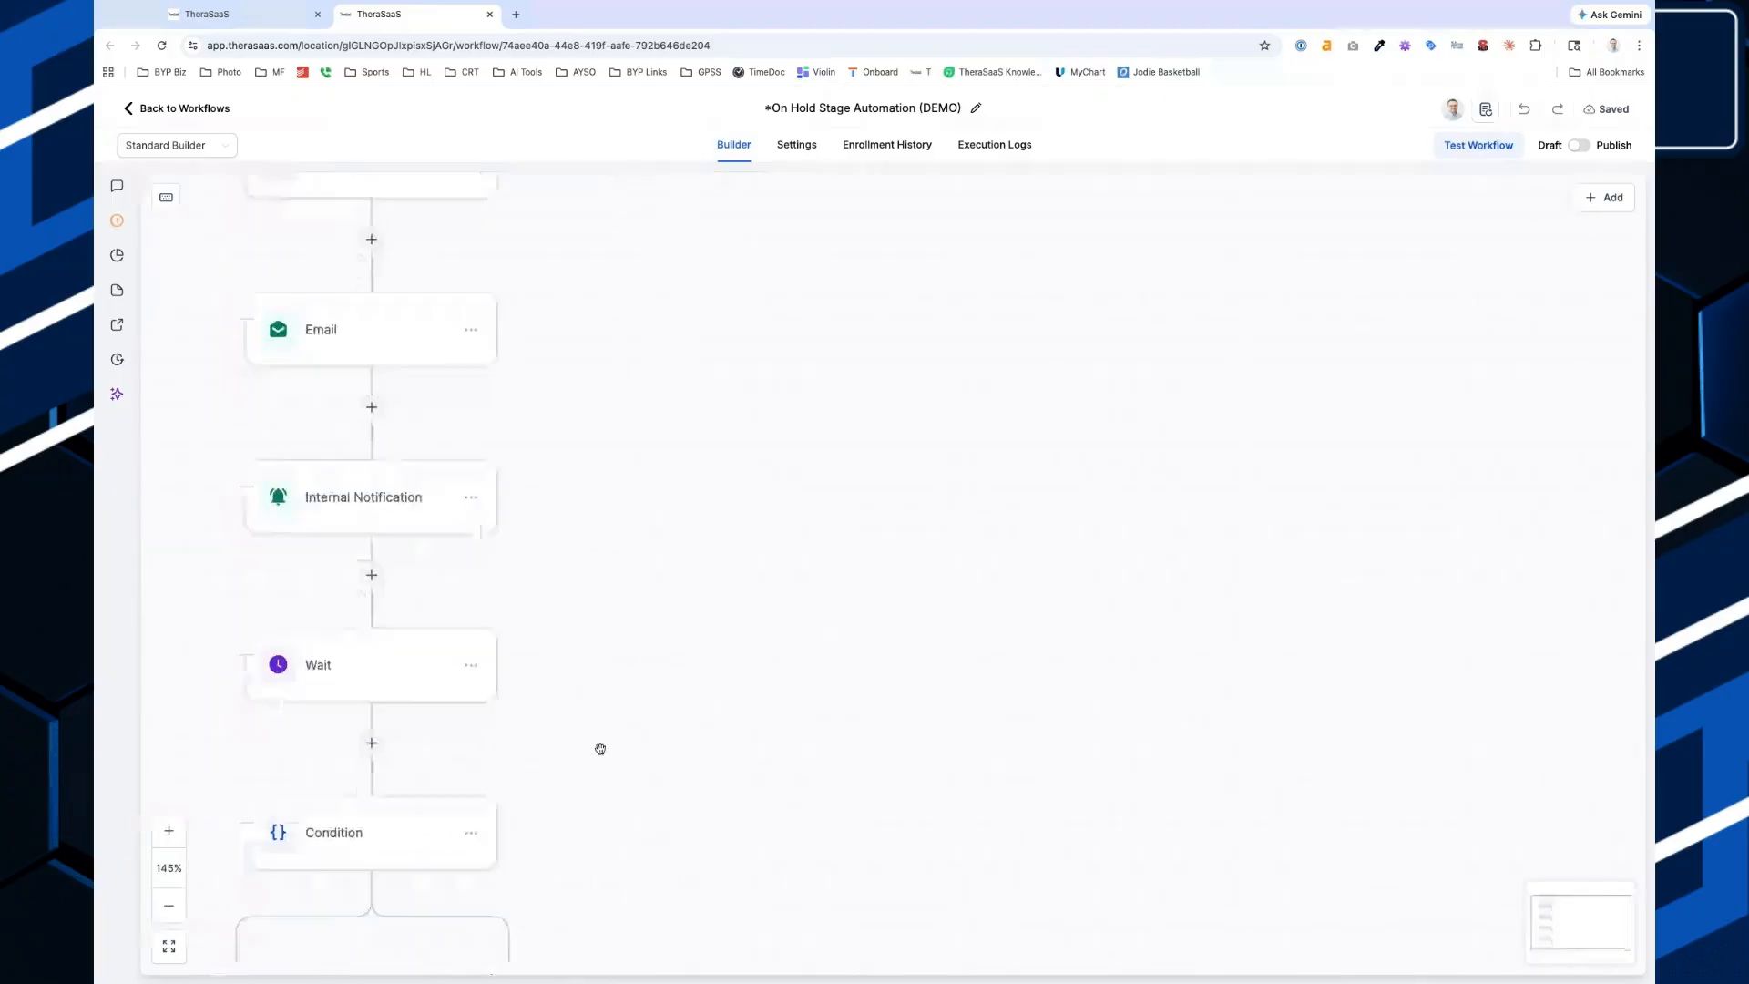
scroll(570, 719, down, 2)
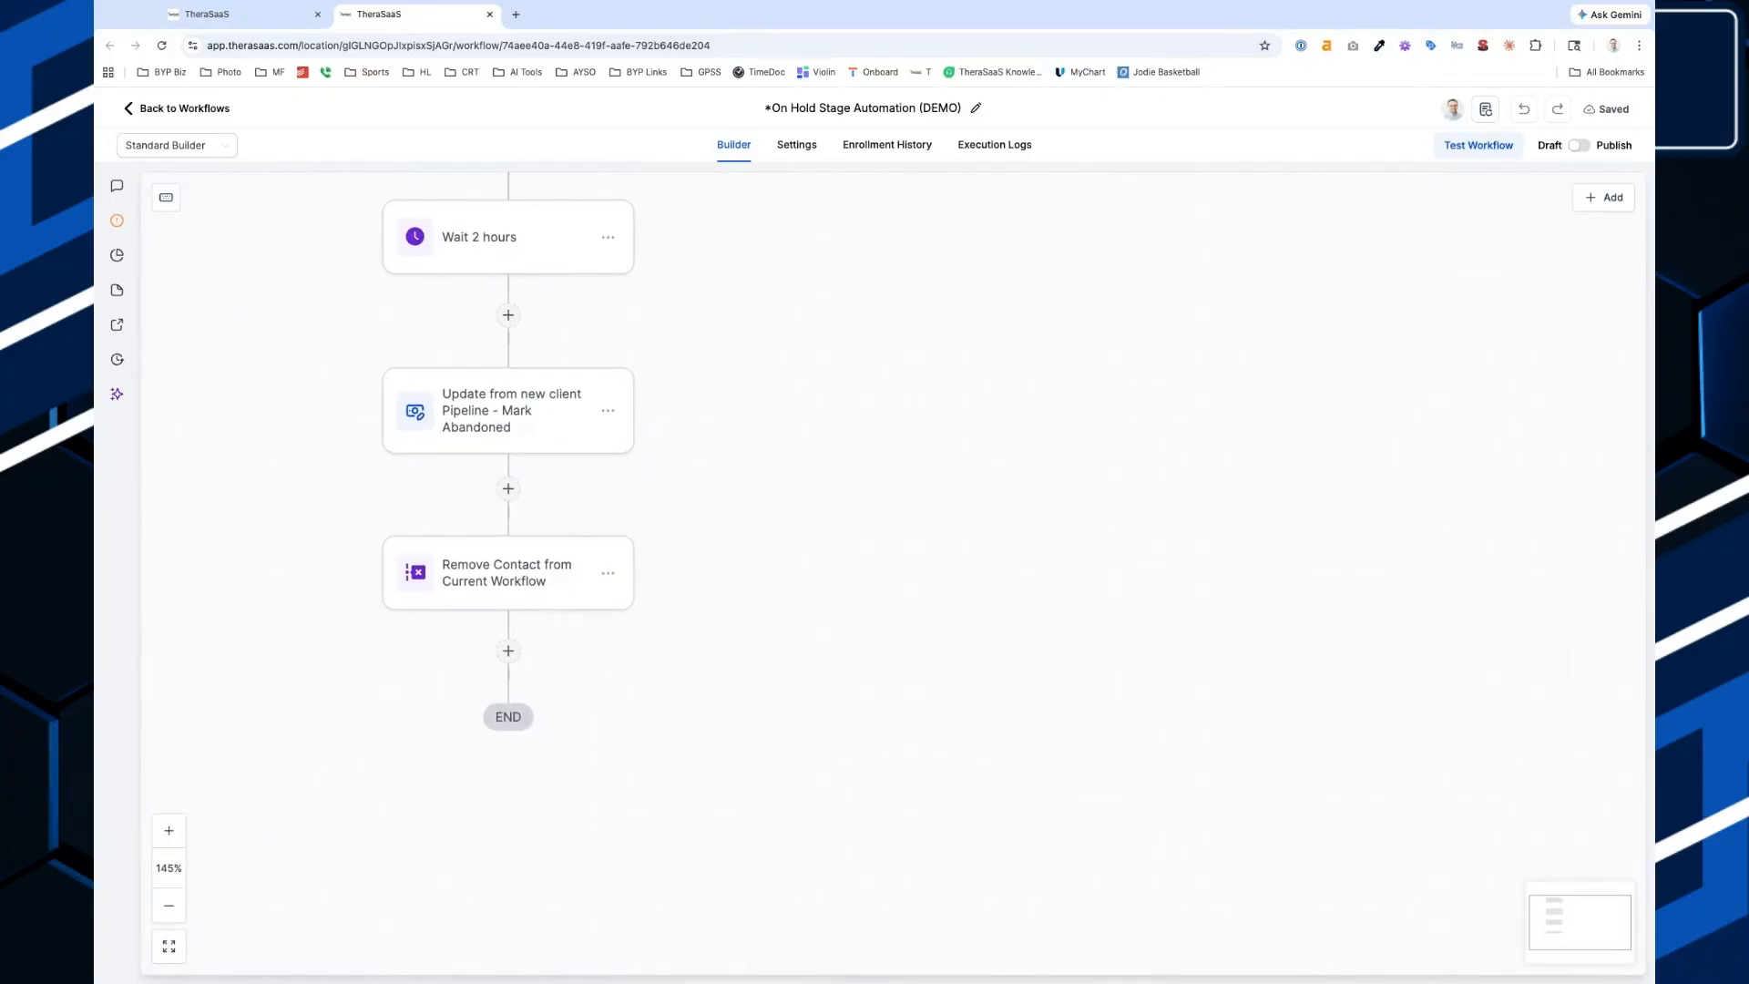
click(487, 566)
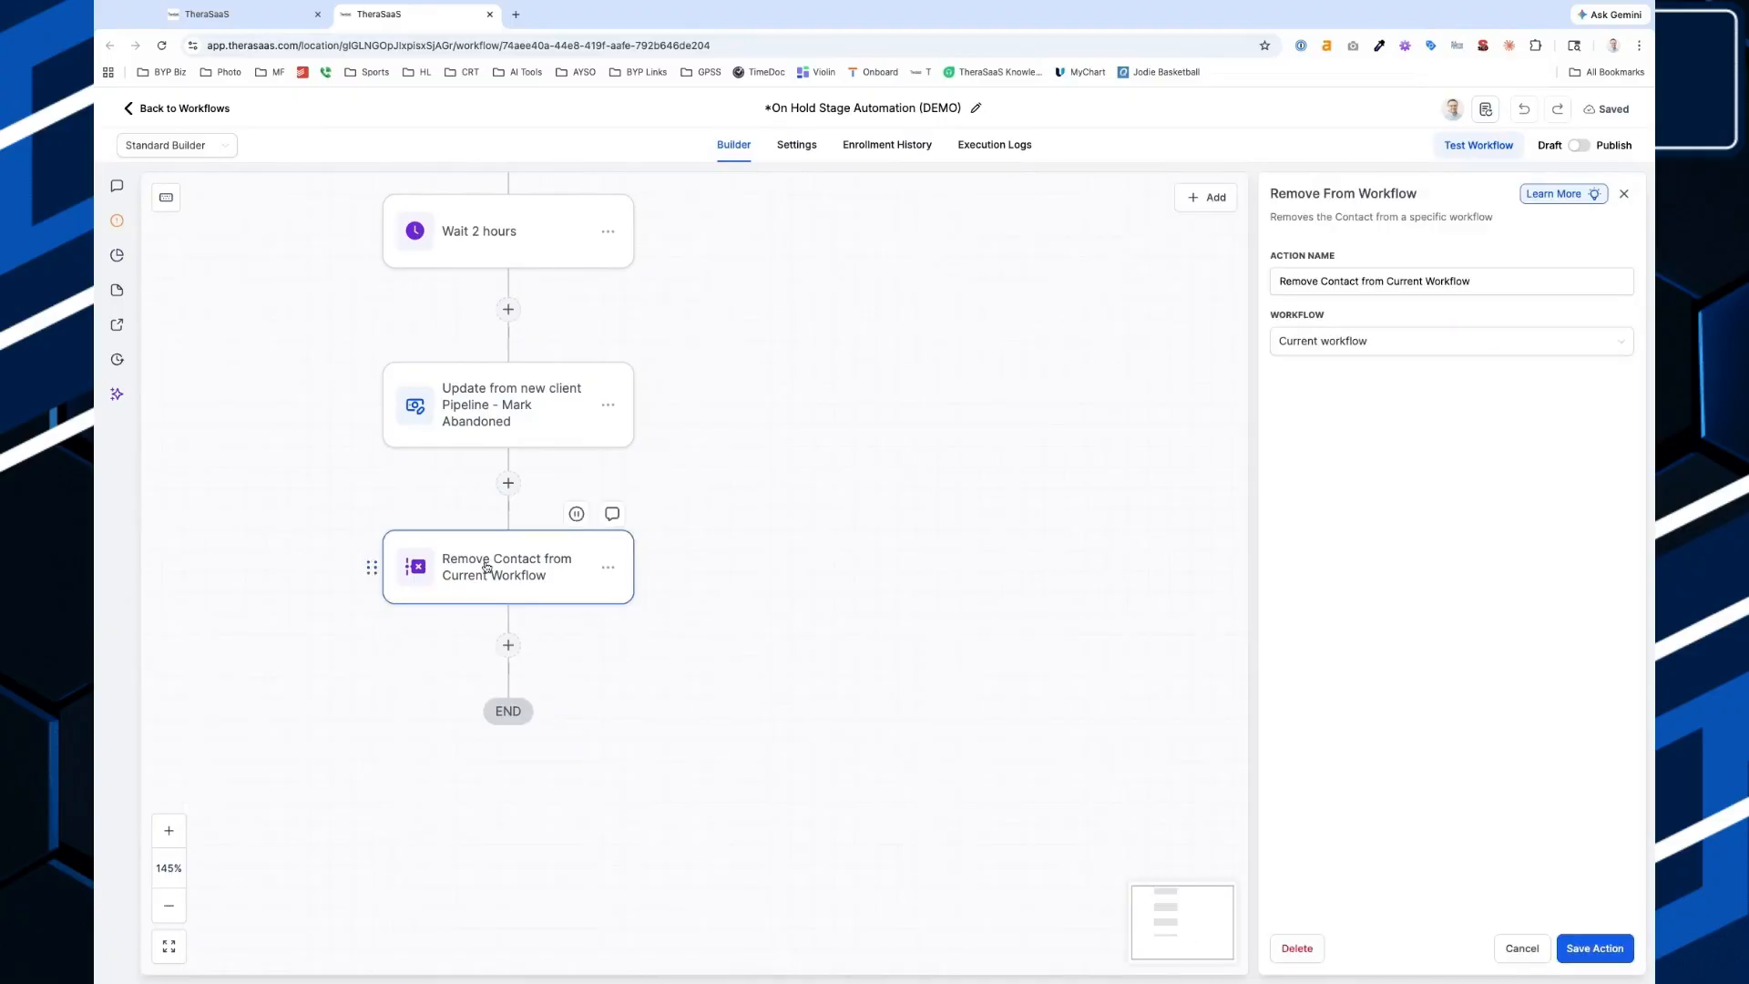
click(1405, 344)
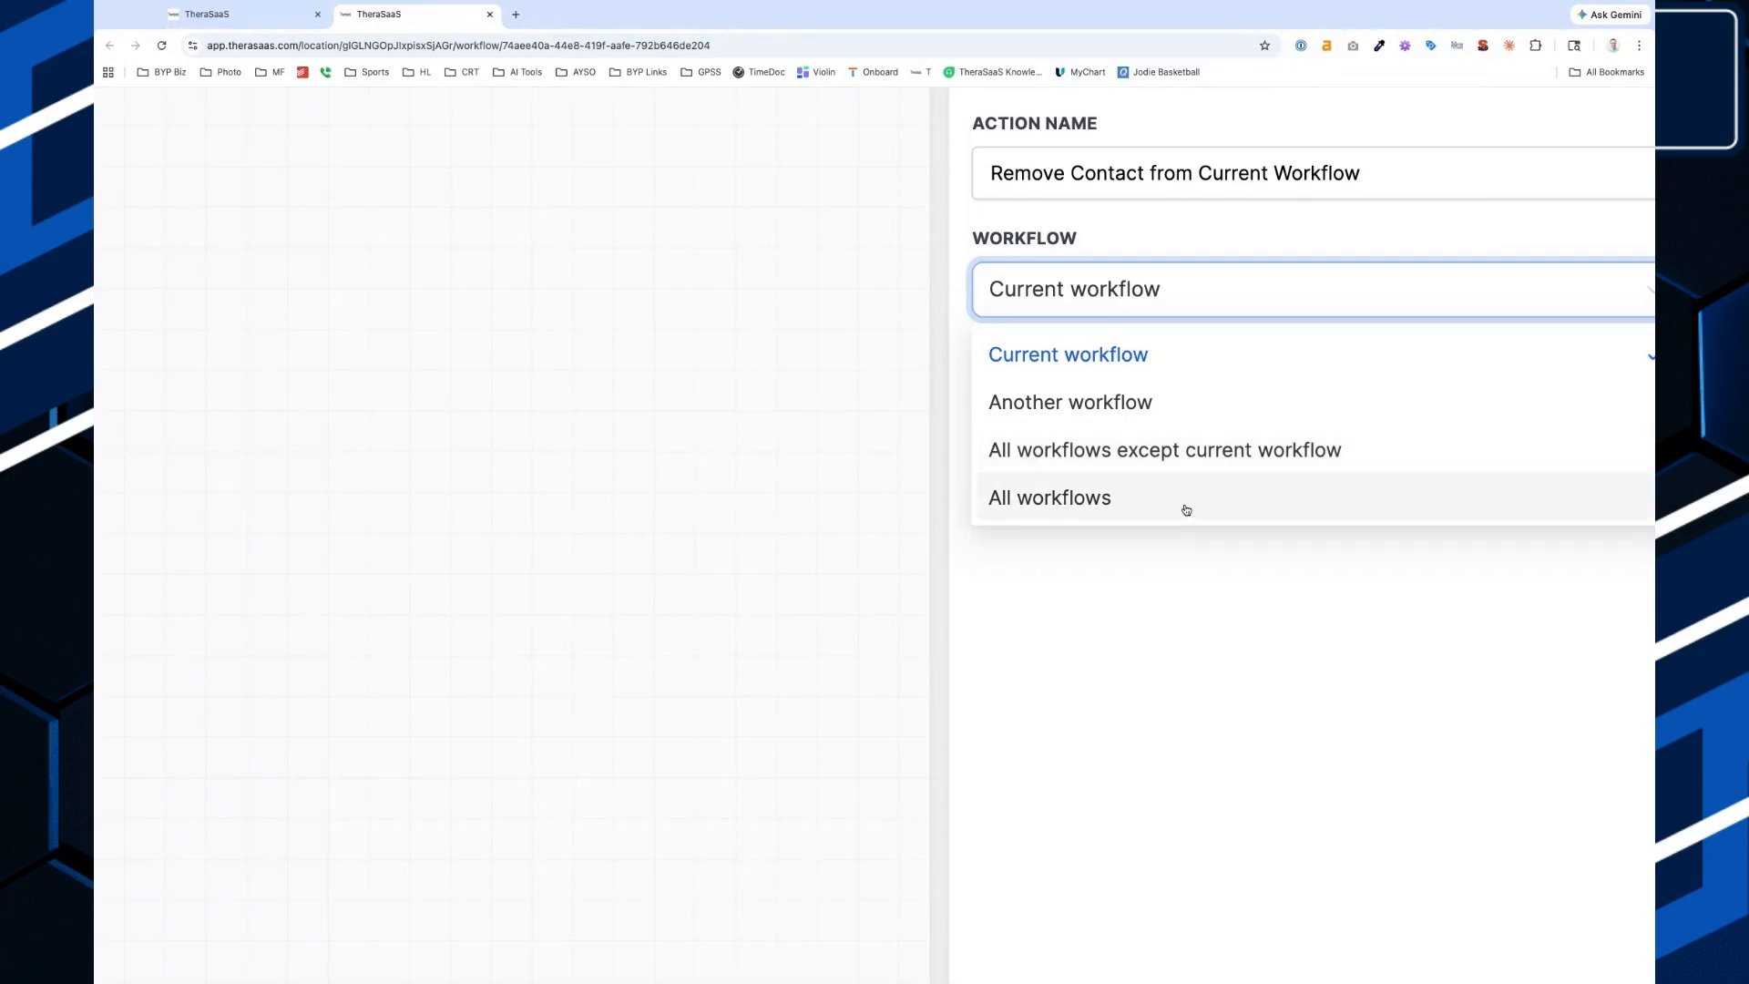
scroll(1186, 510, down, 5)
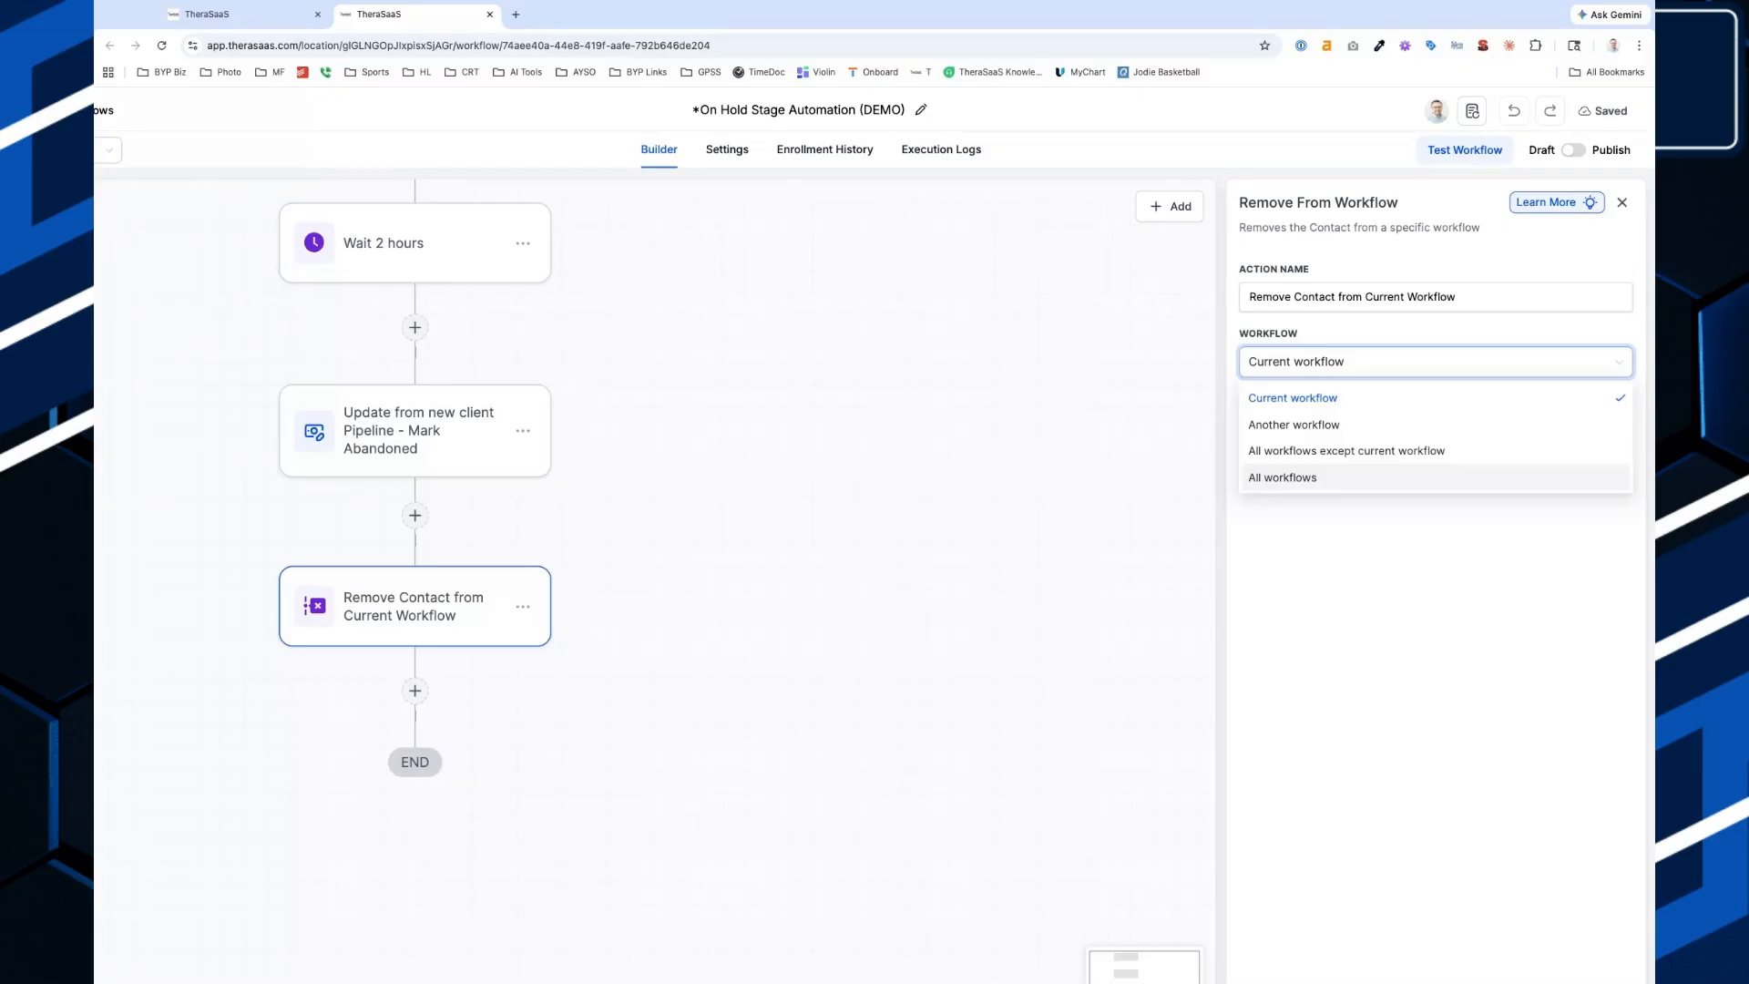
Try the Another workflow and All workflows except current workflow options in the removal action, and return it to Current workflow.
mouse_move(491, 628)
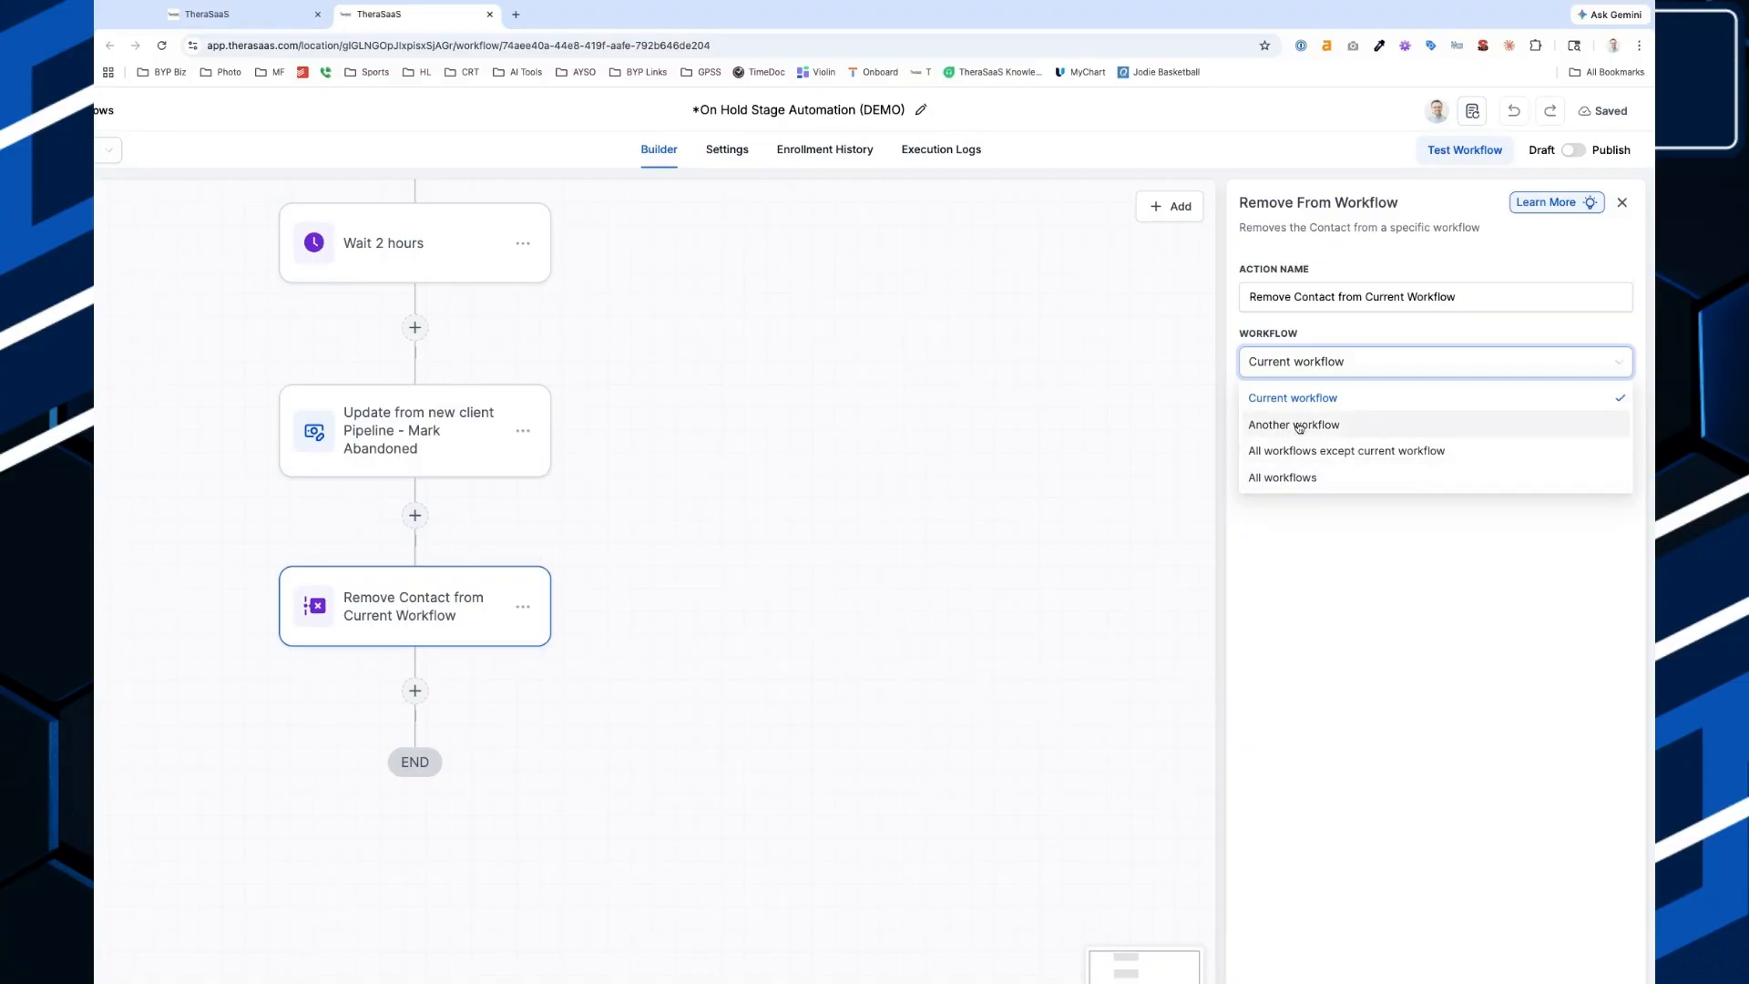
click(1301, 424)
click(1467, 436)
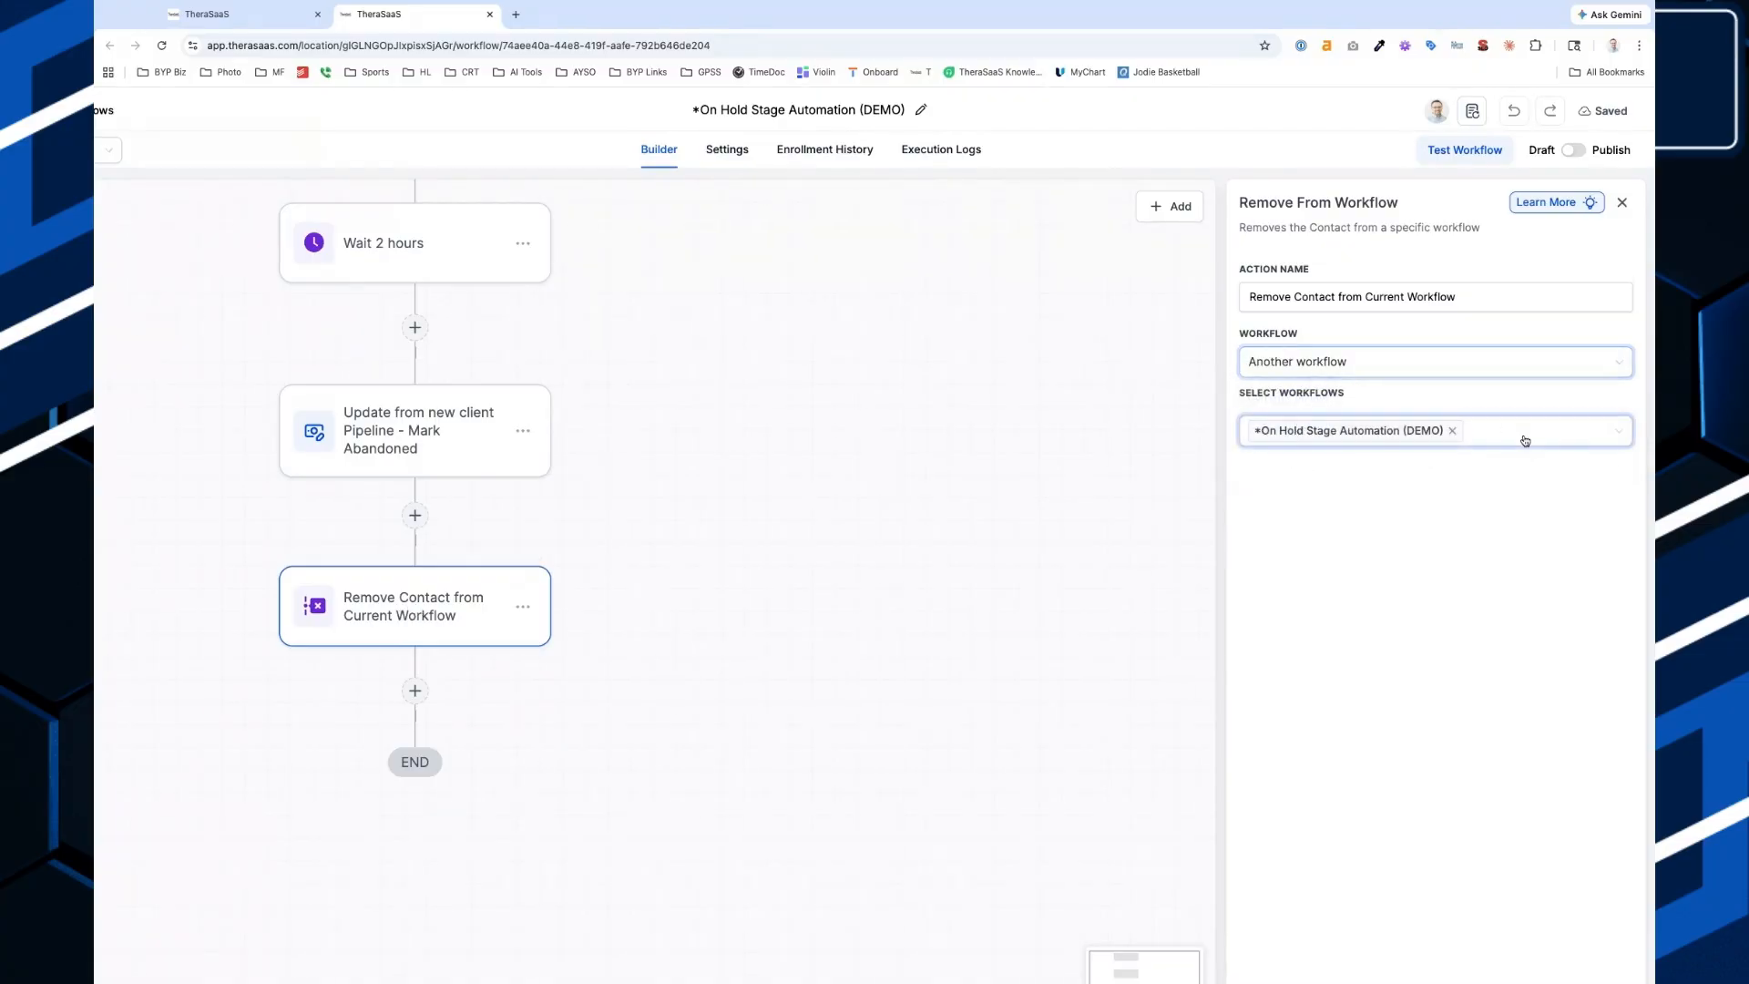
click(1403, 377)
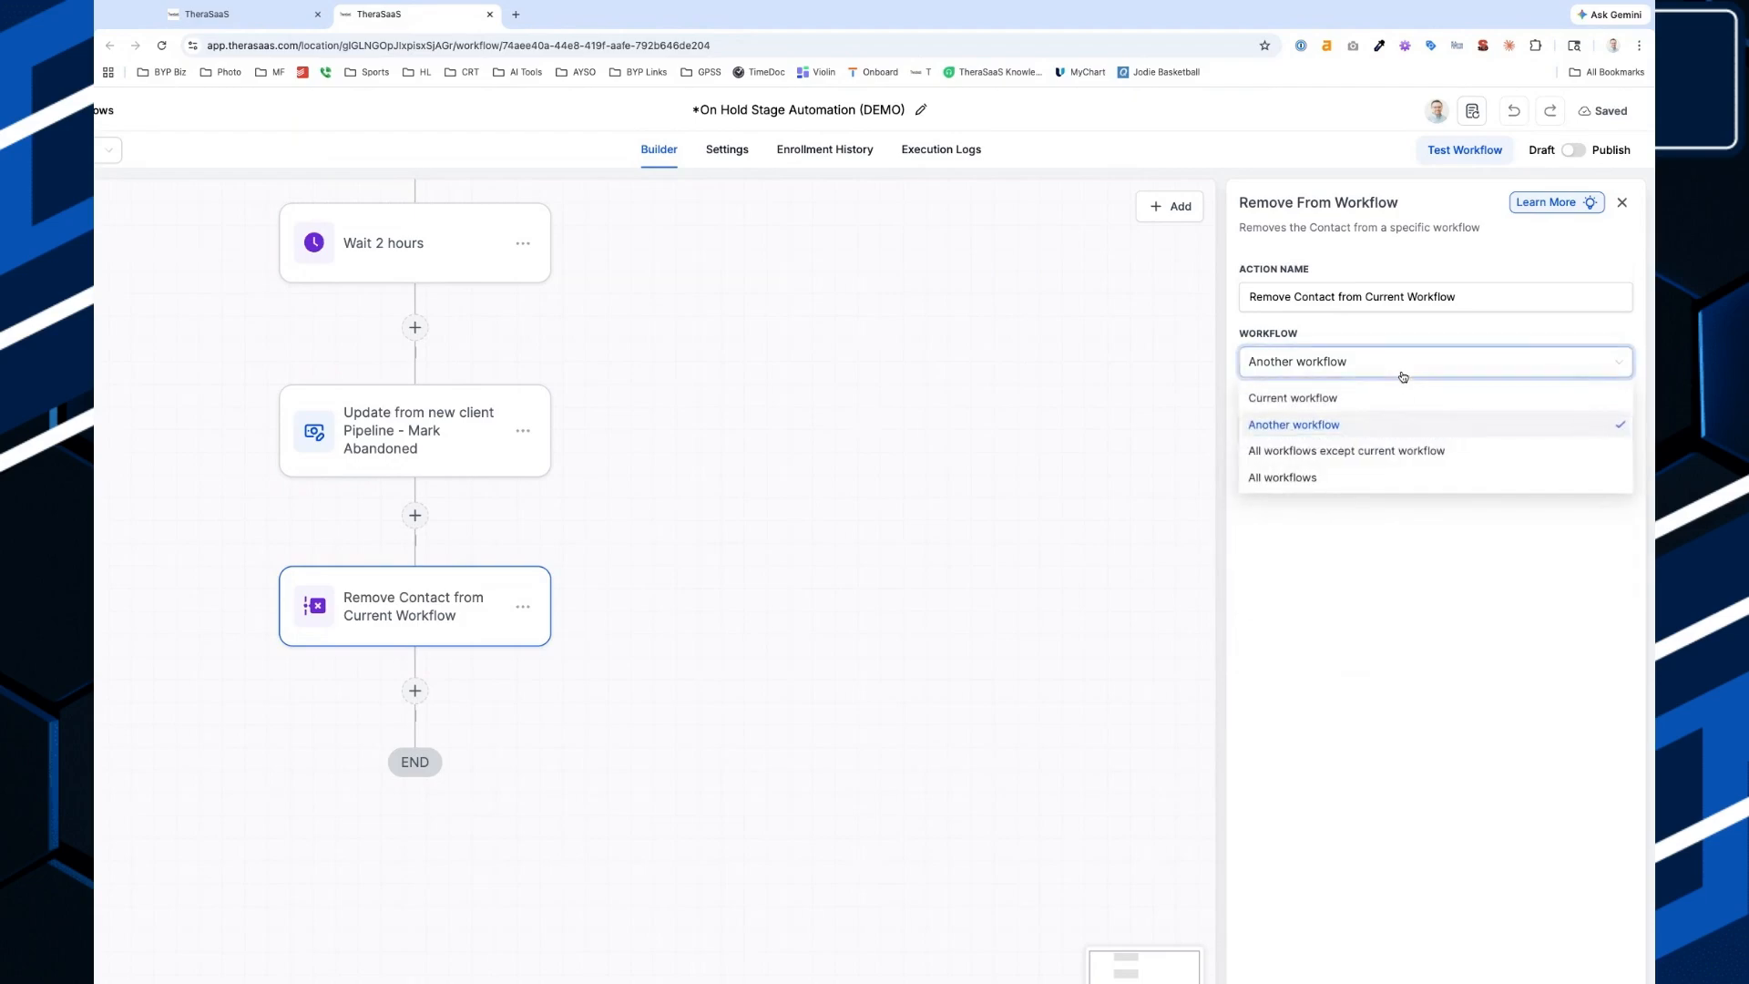
click(1338, 455)
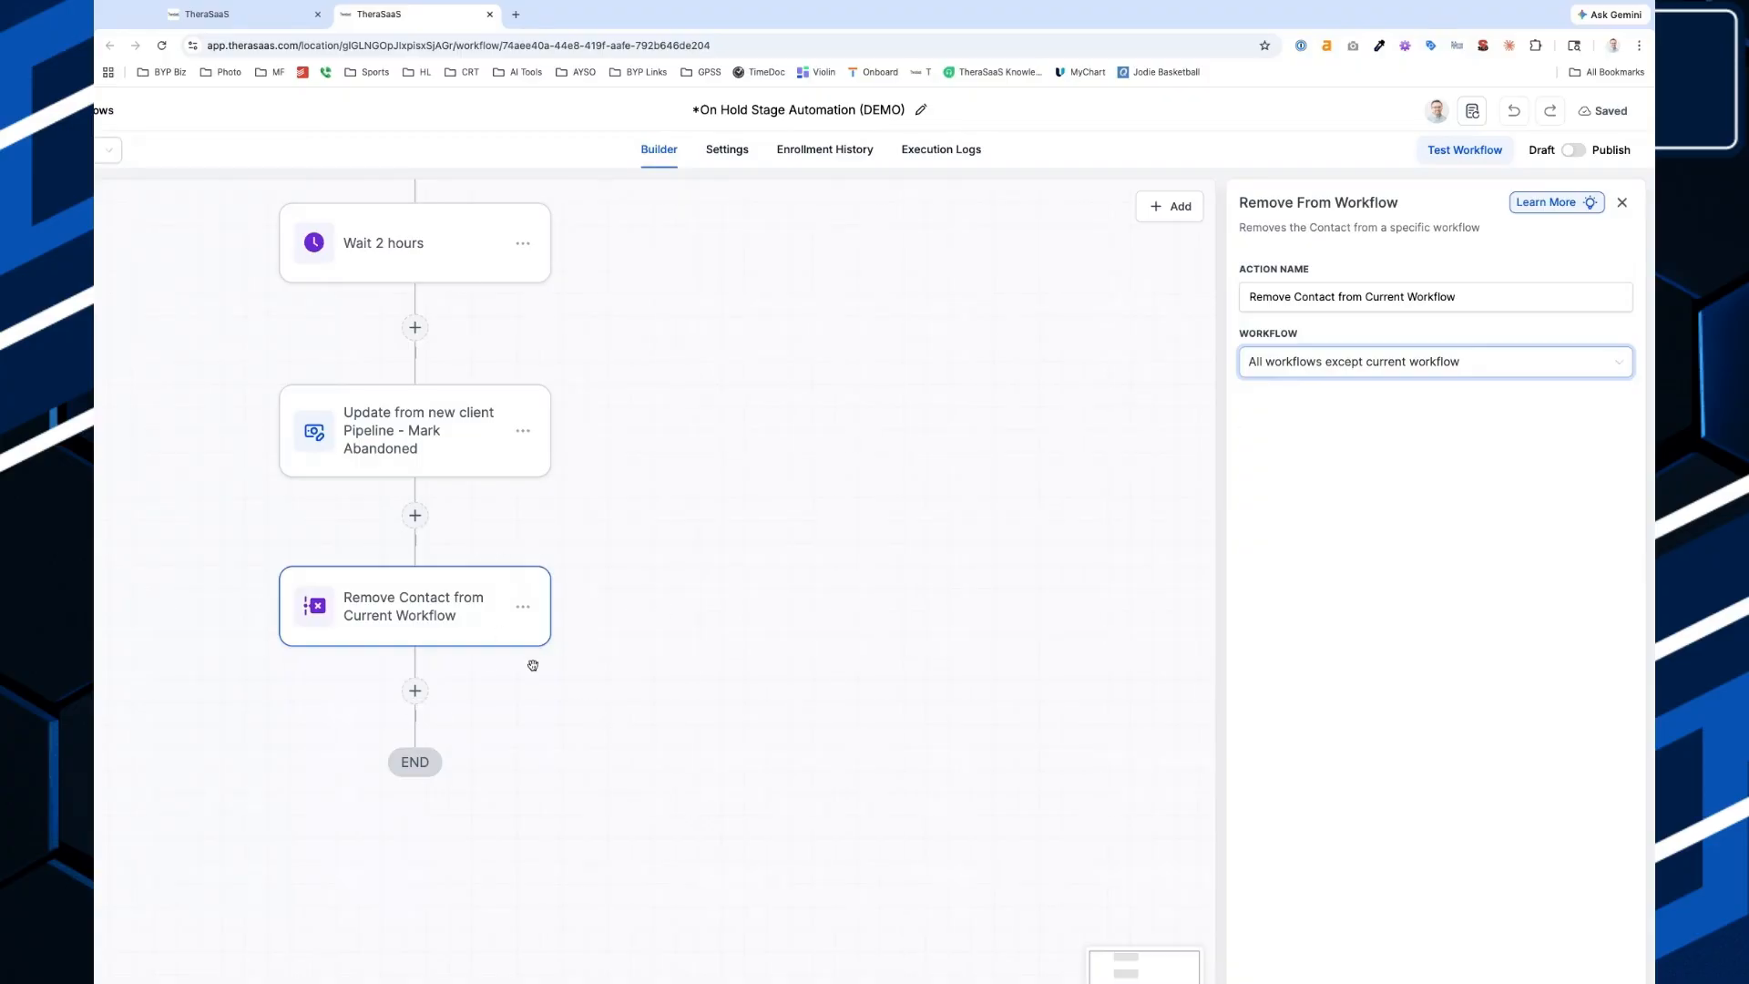
click(1244, 363)
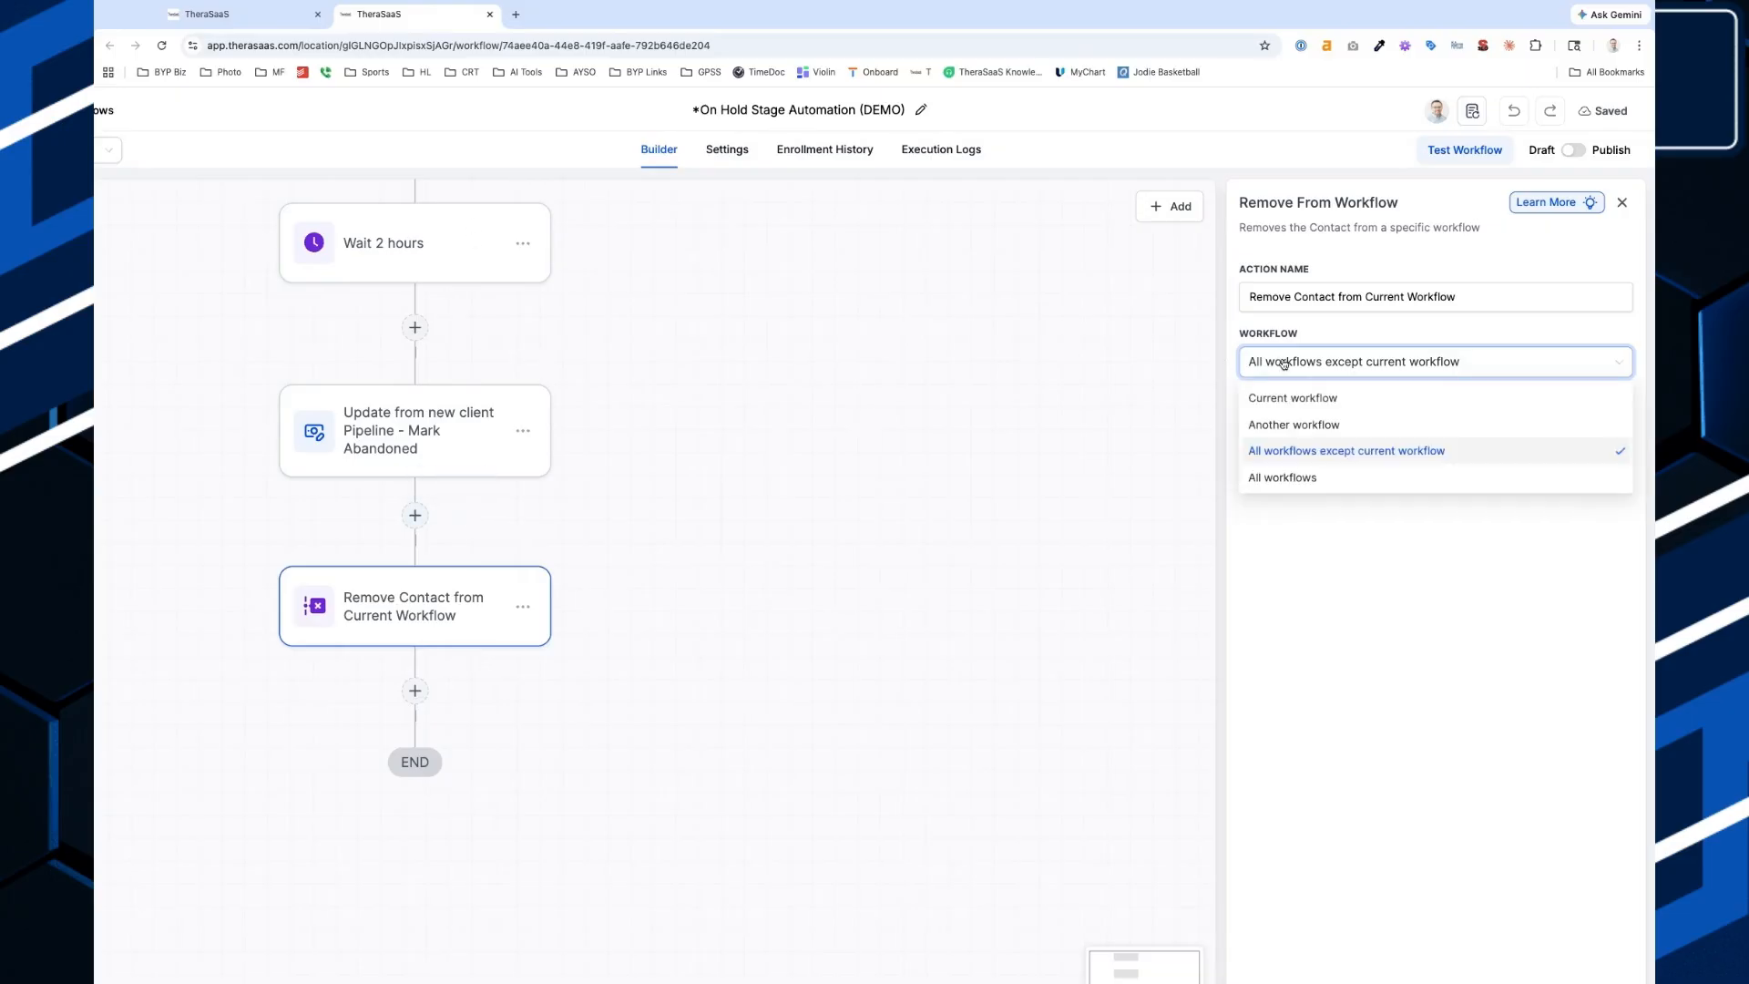
click(1288, 395)
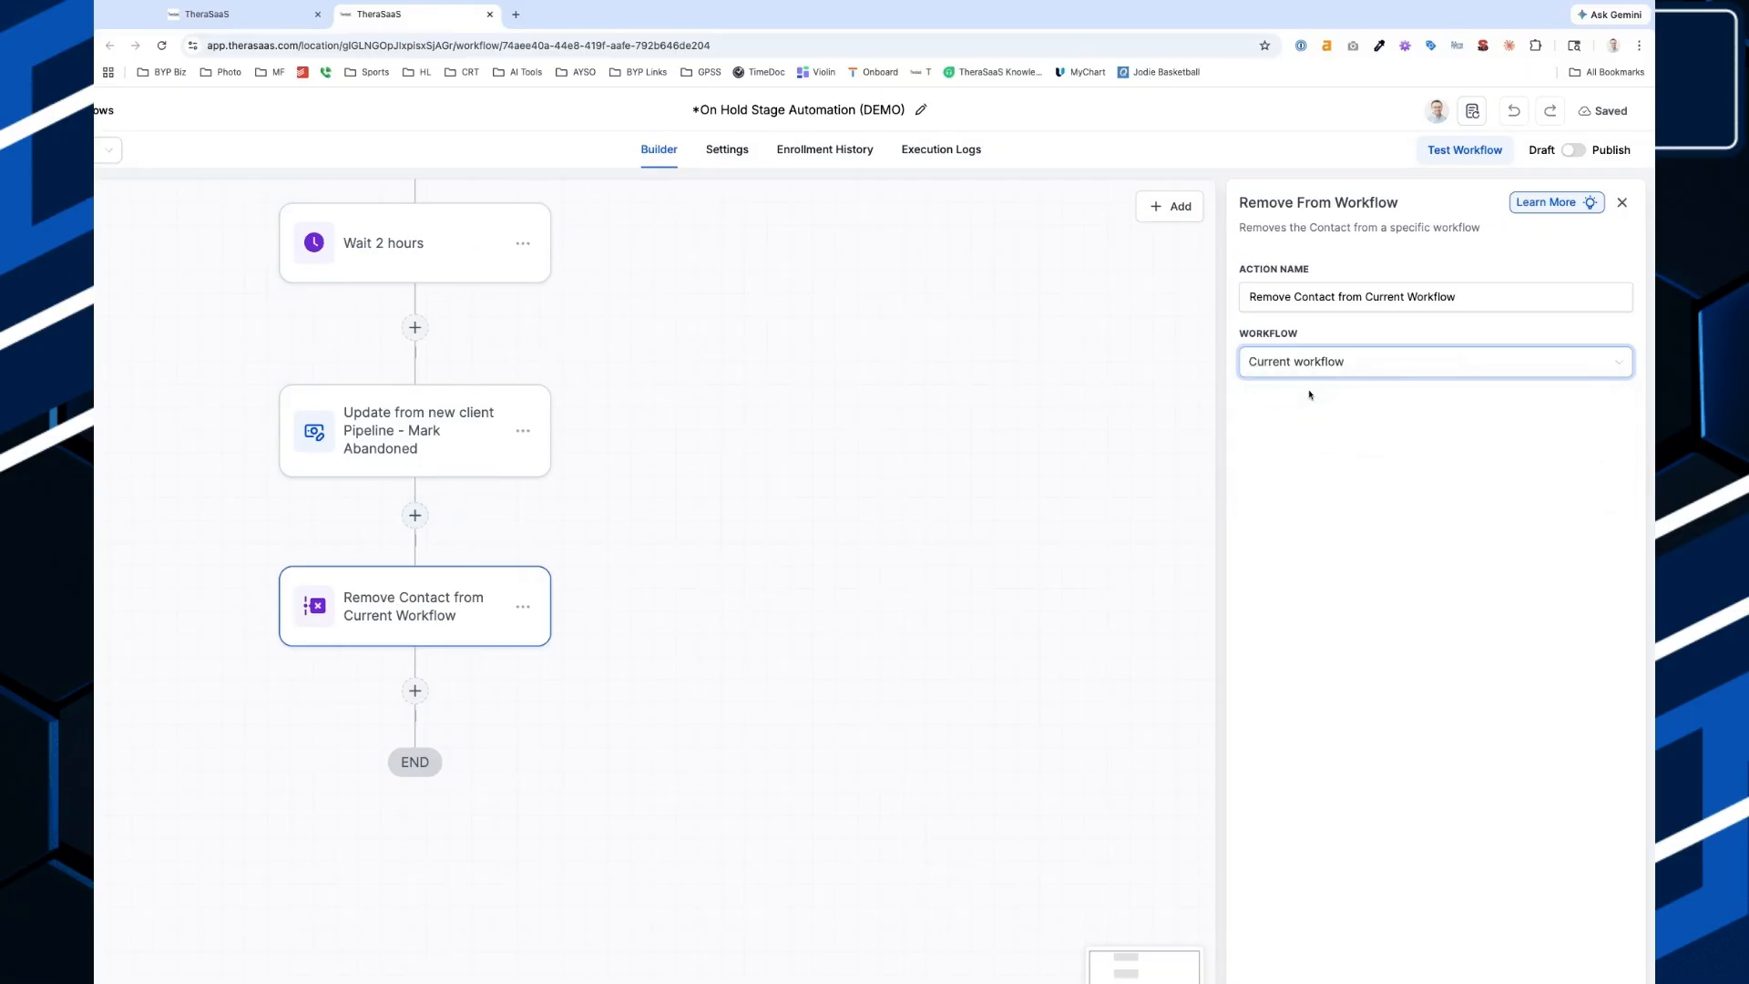
Add and save an Add To Workflow action after Remove Contact from Current Workflow, with *TASKS for Intake as its target workflow.
click(415, 692)
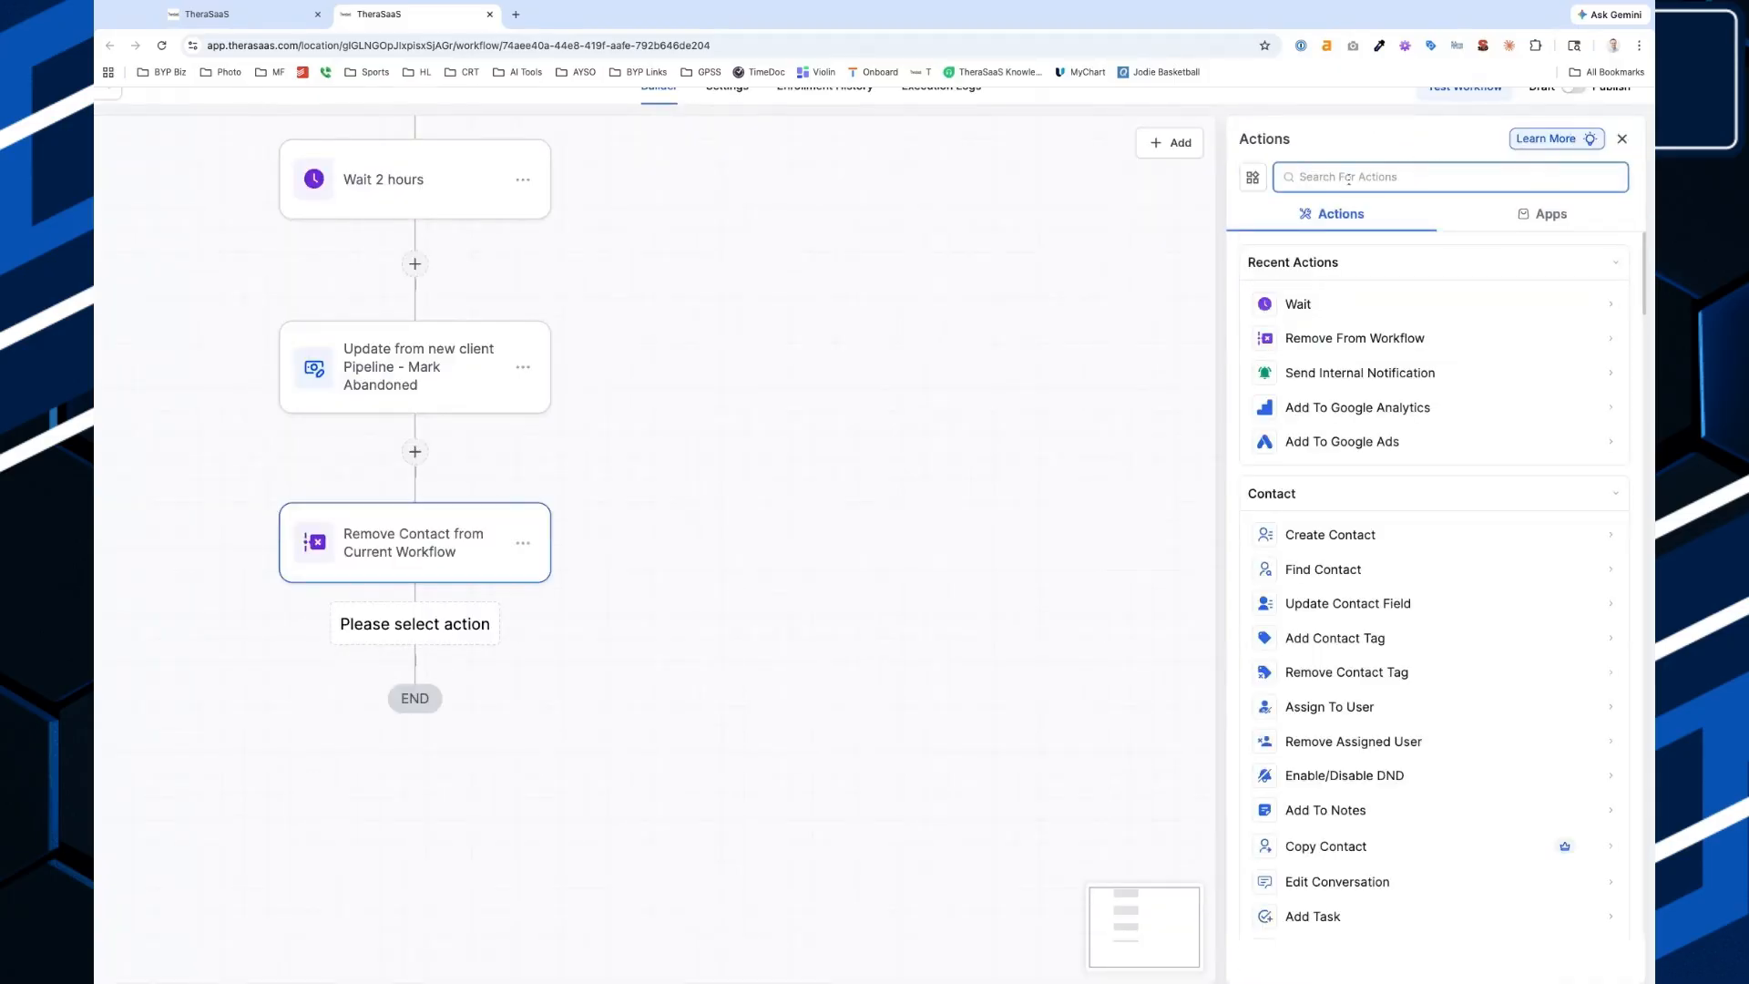
text(work)
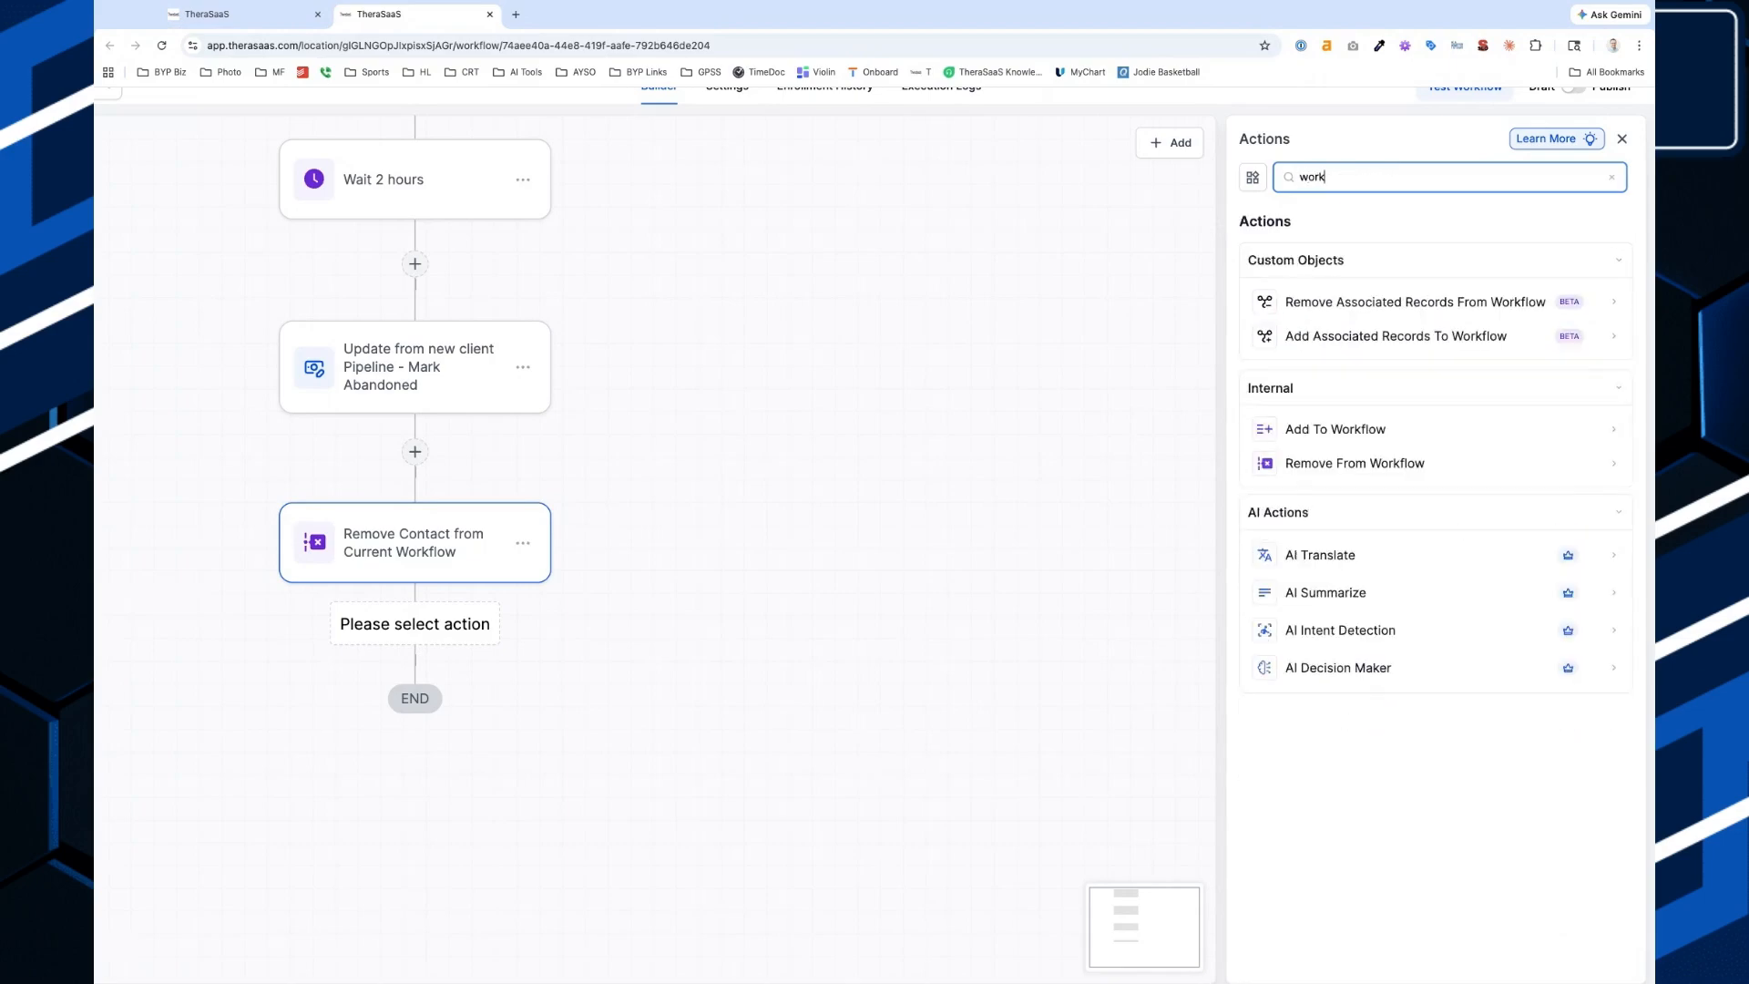
text(flow)
drag(1348, 431, 1346, 435)
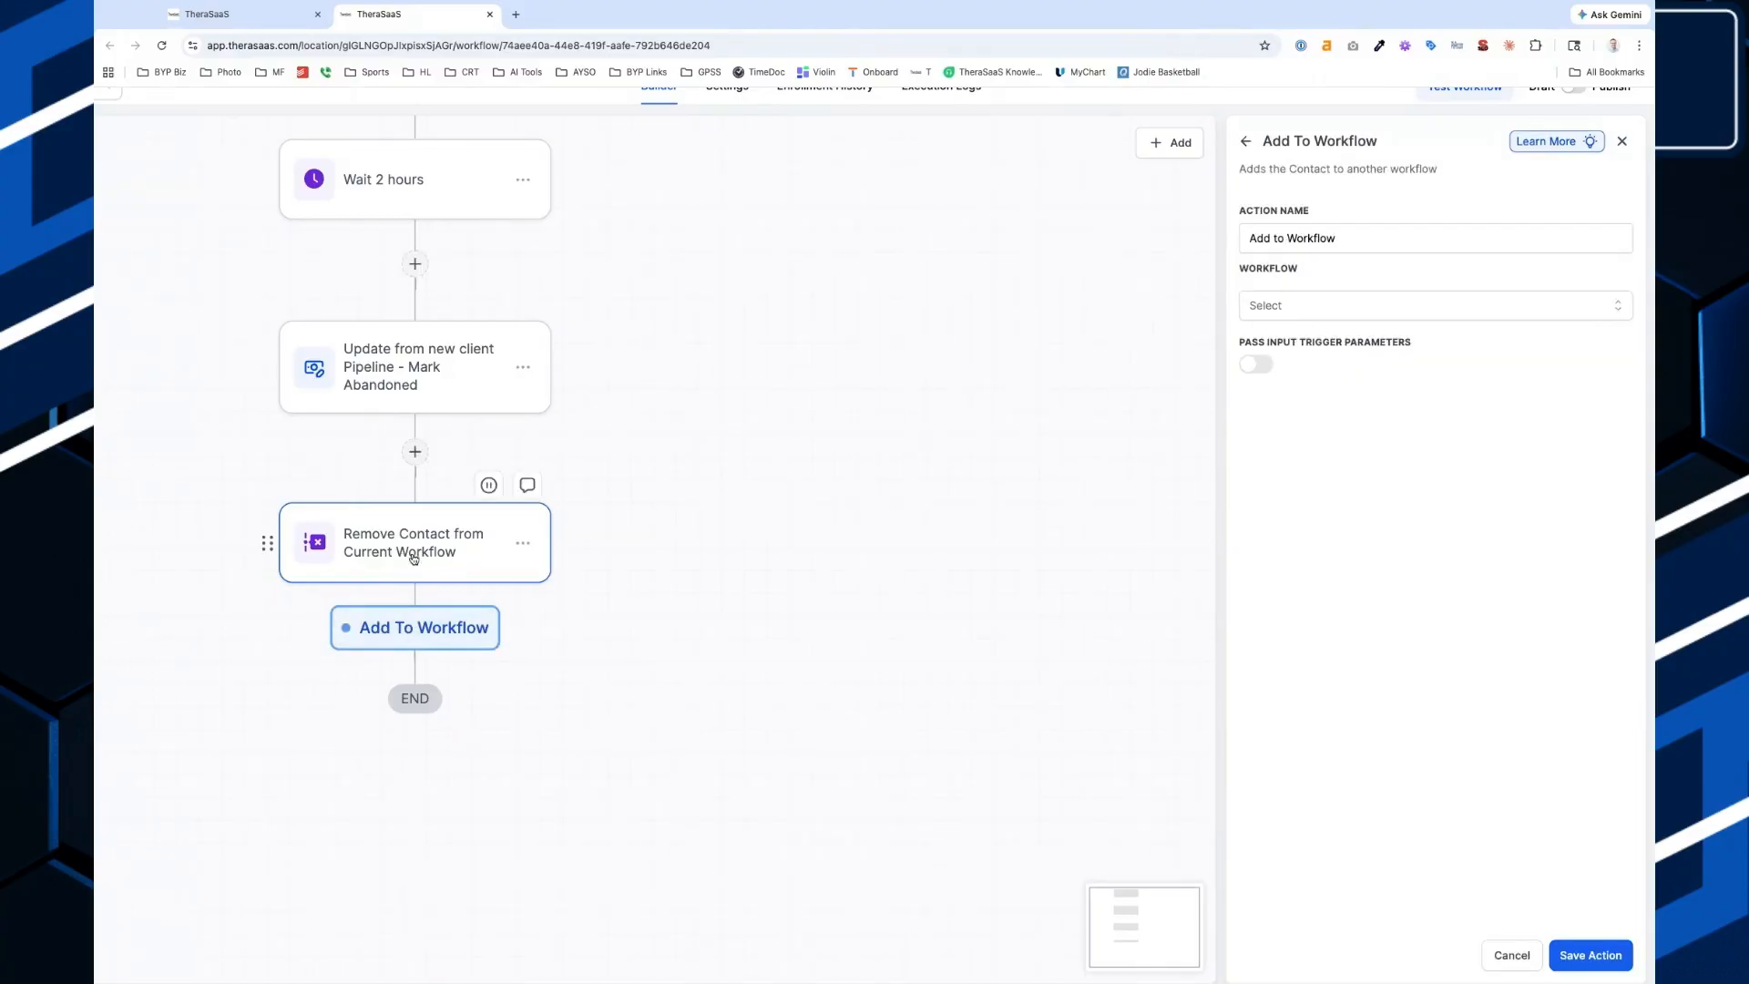
click(417, 629)
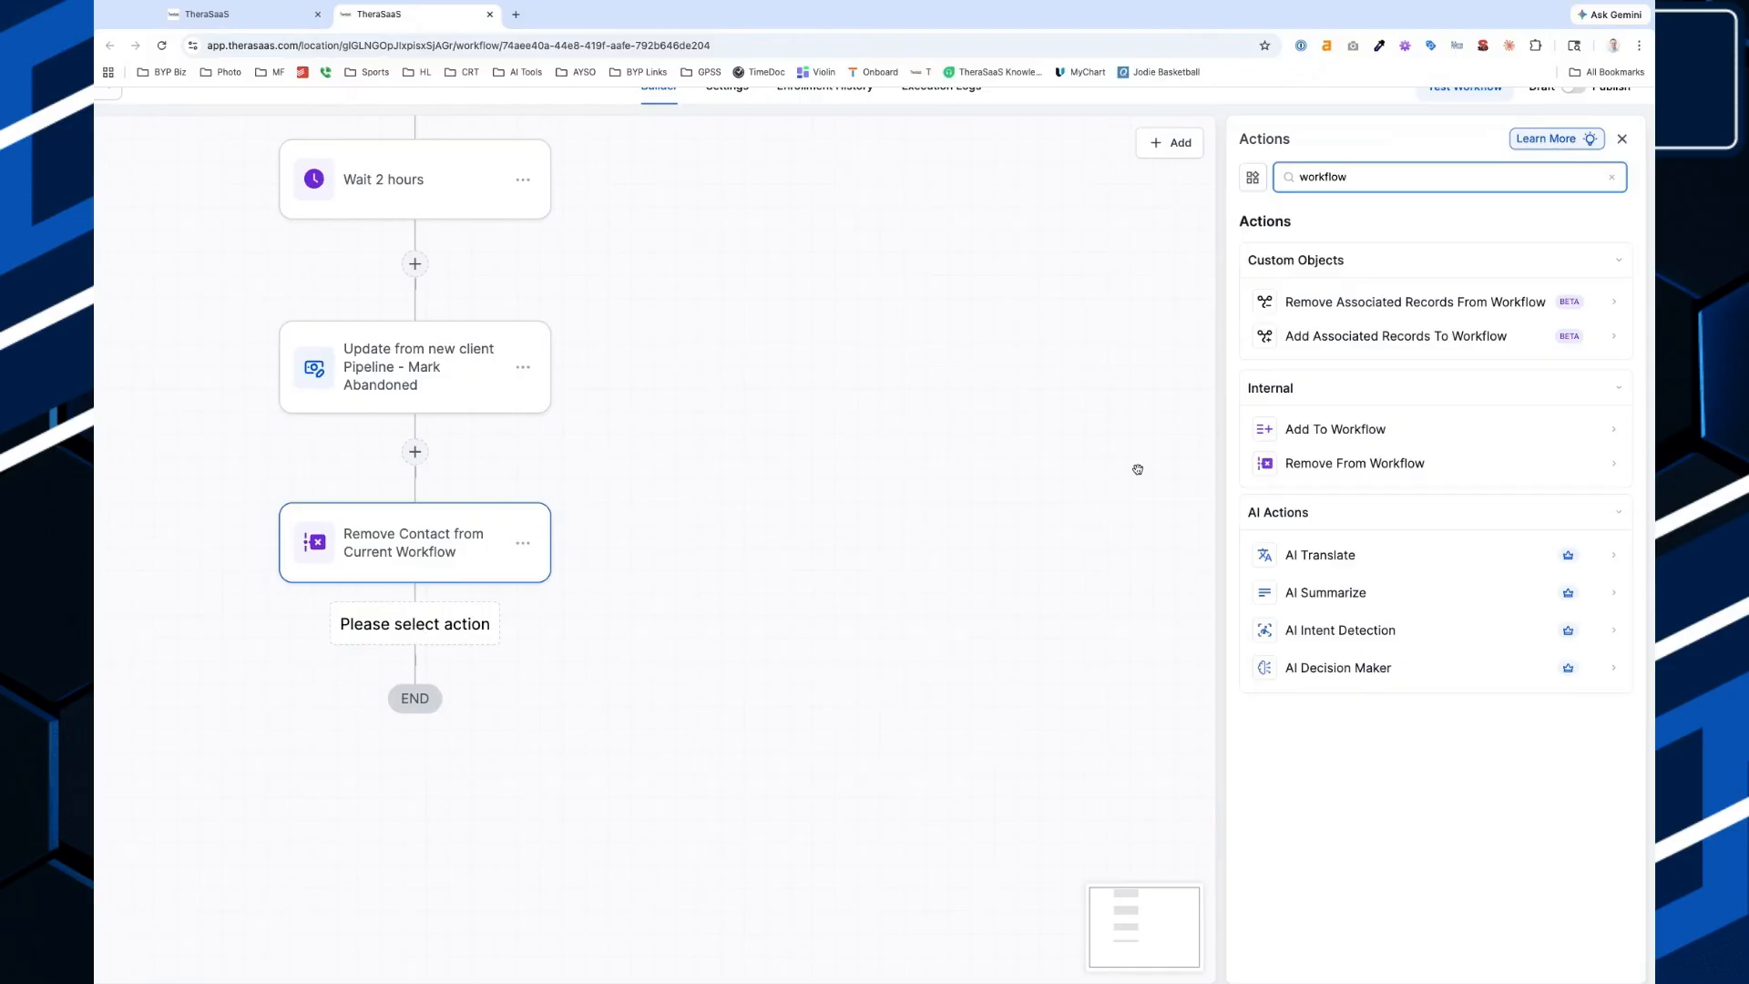
click(1367, 435)
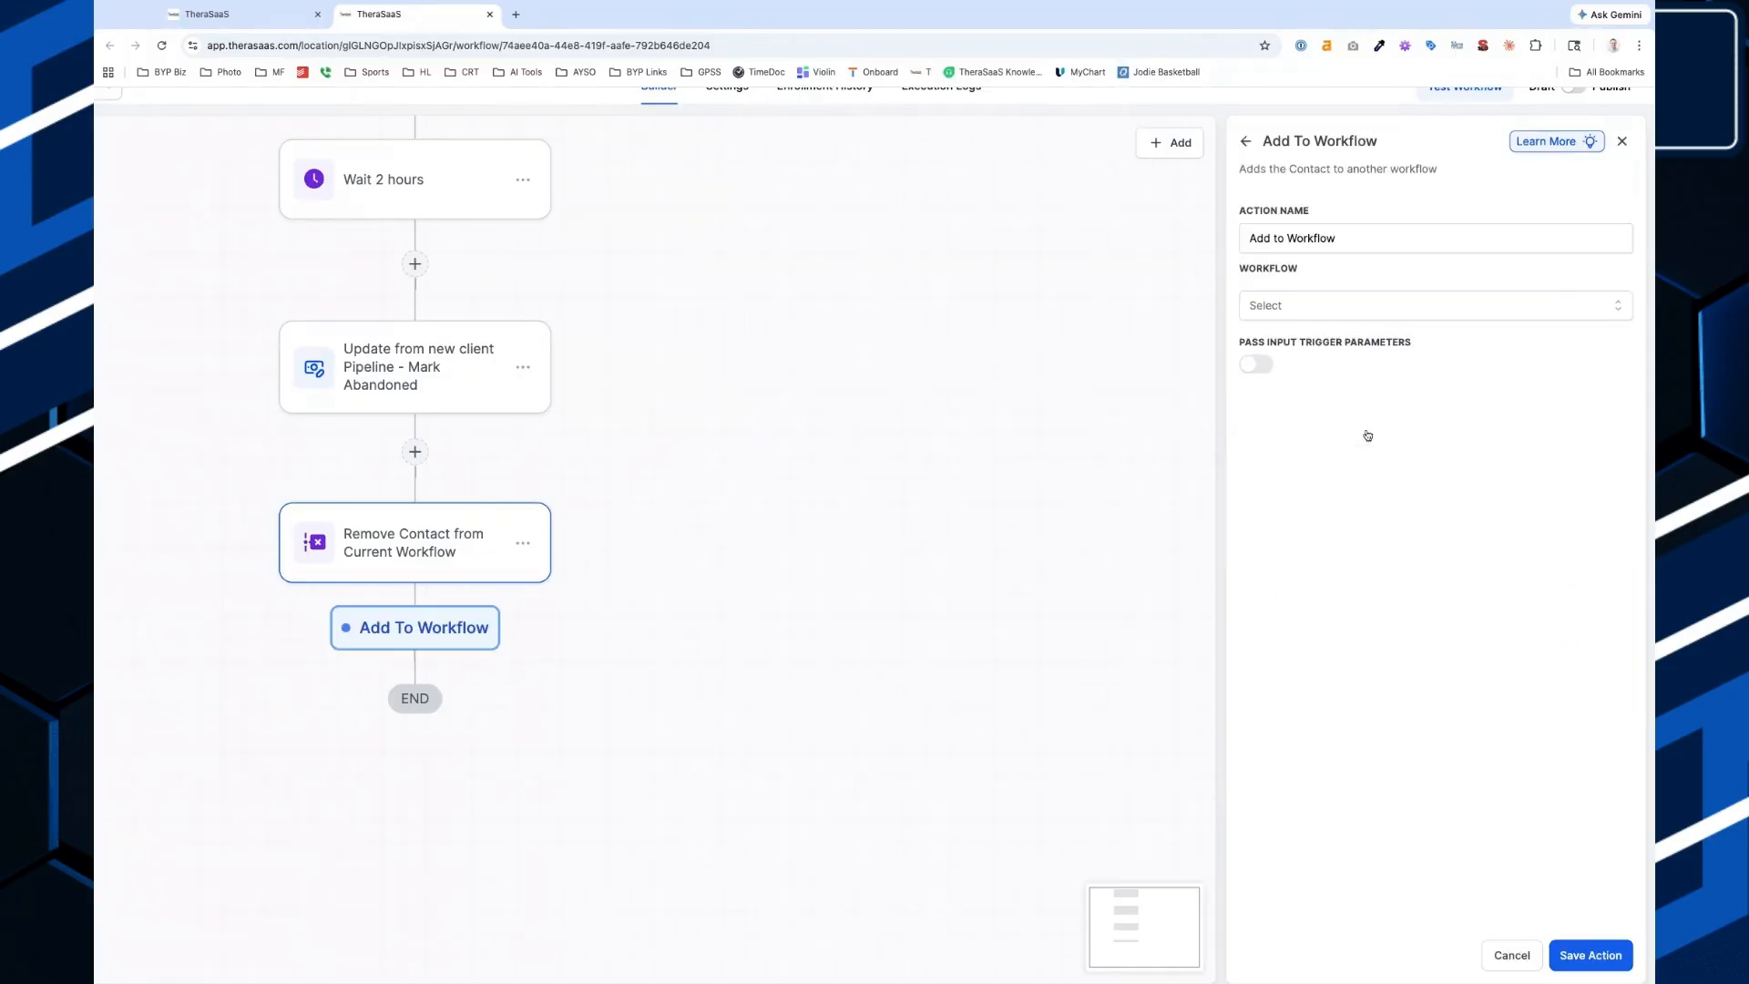
click(1322, 314)
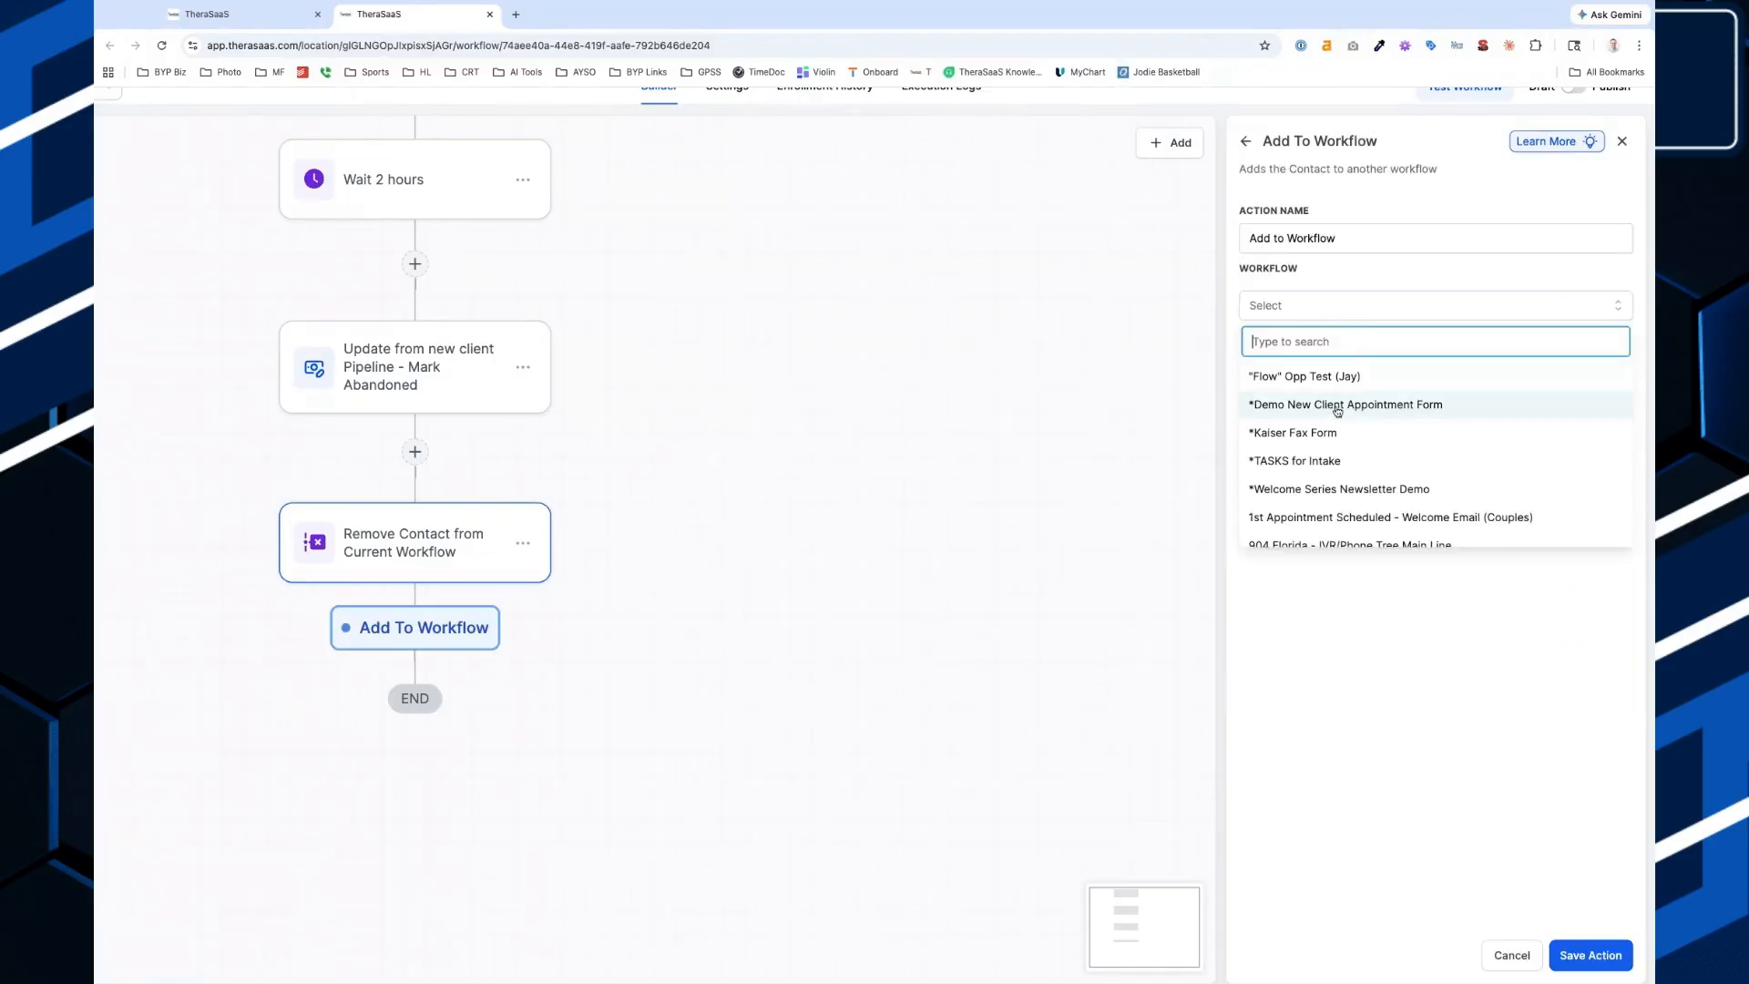
click(1340, 464)
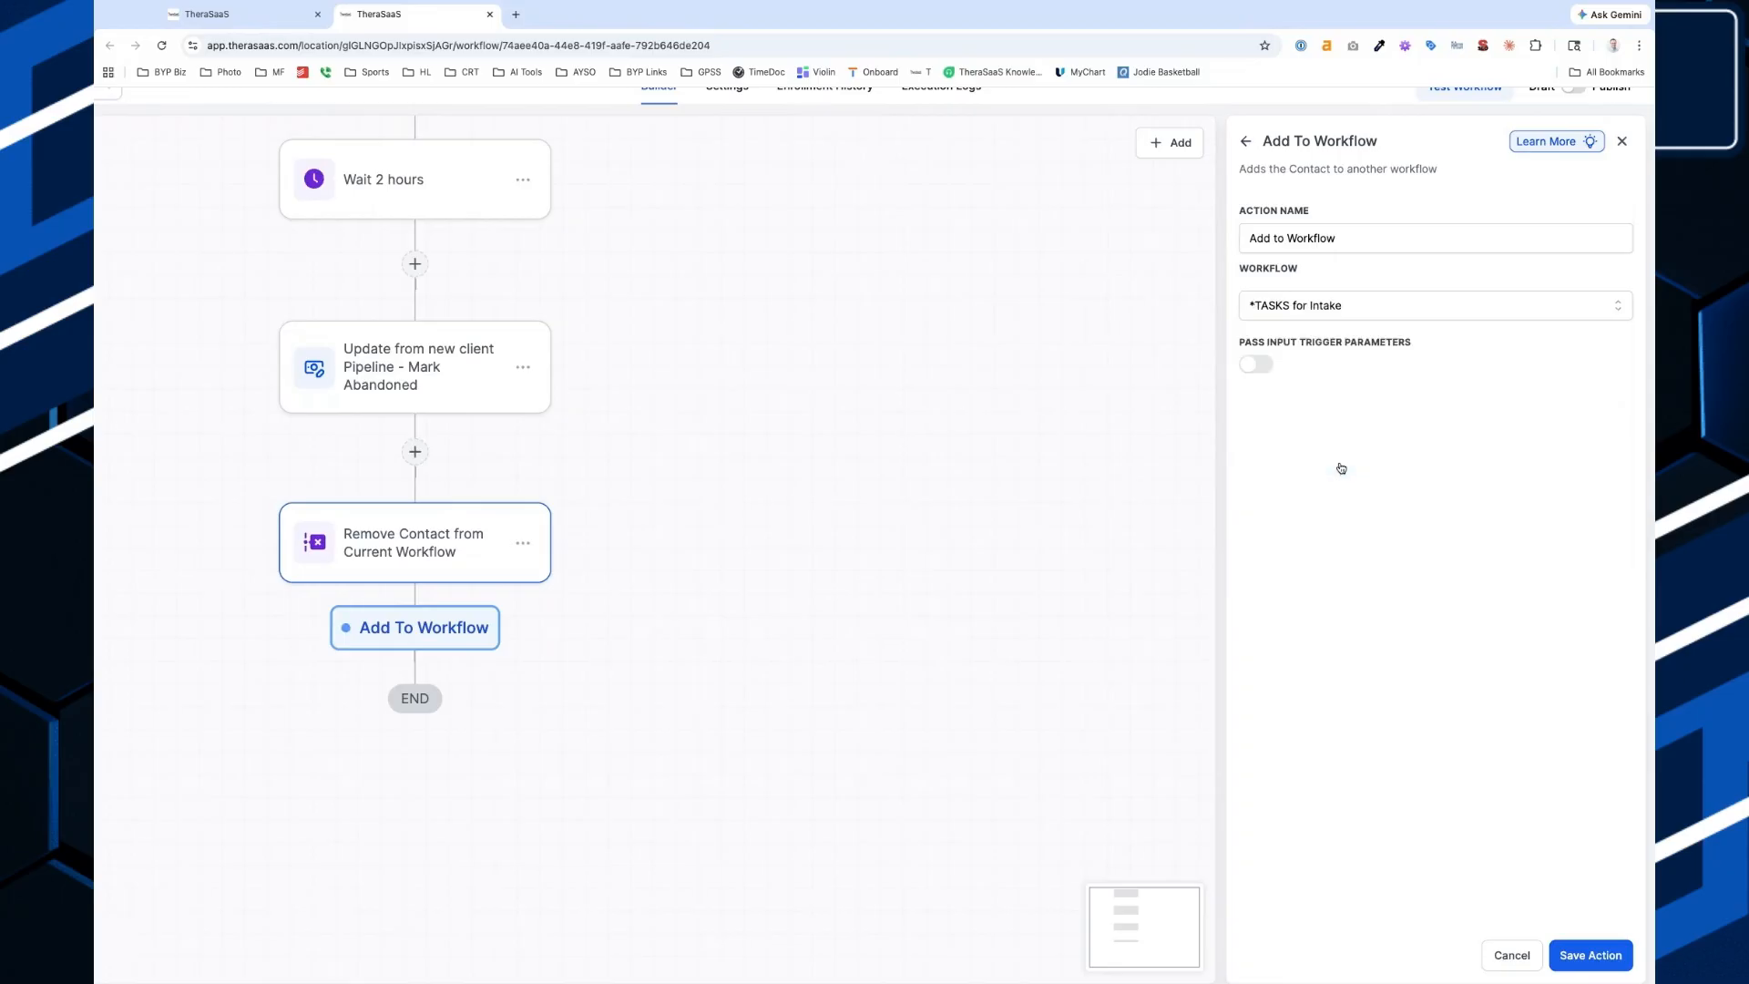
click(1583, 952)
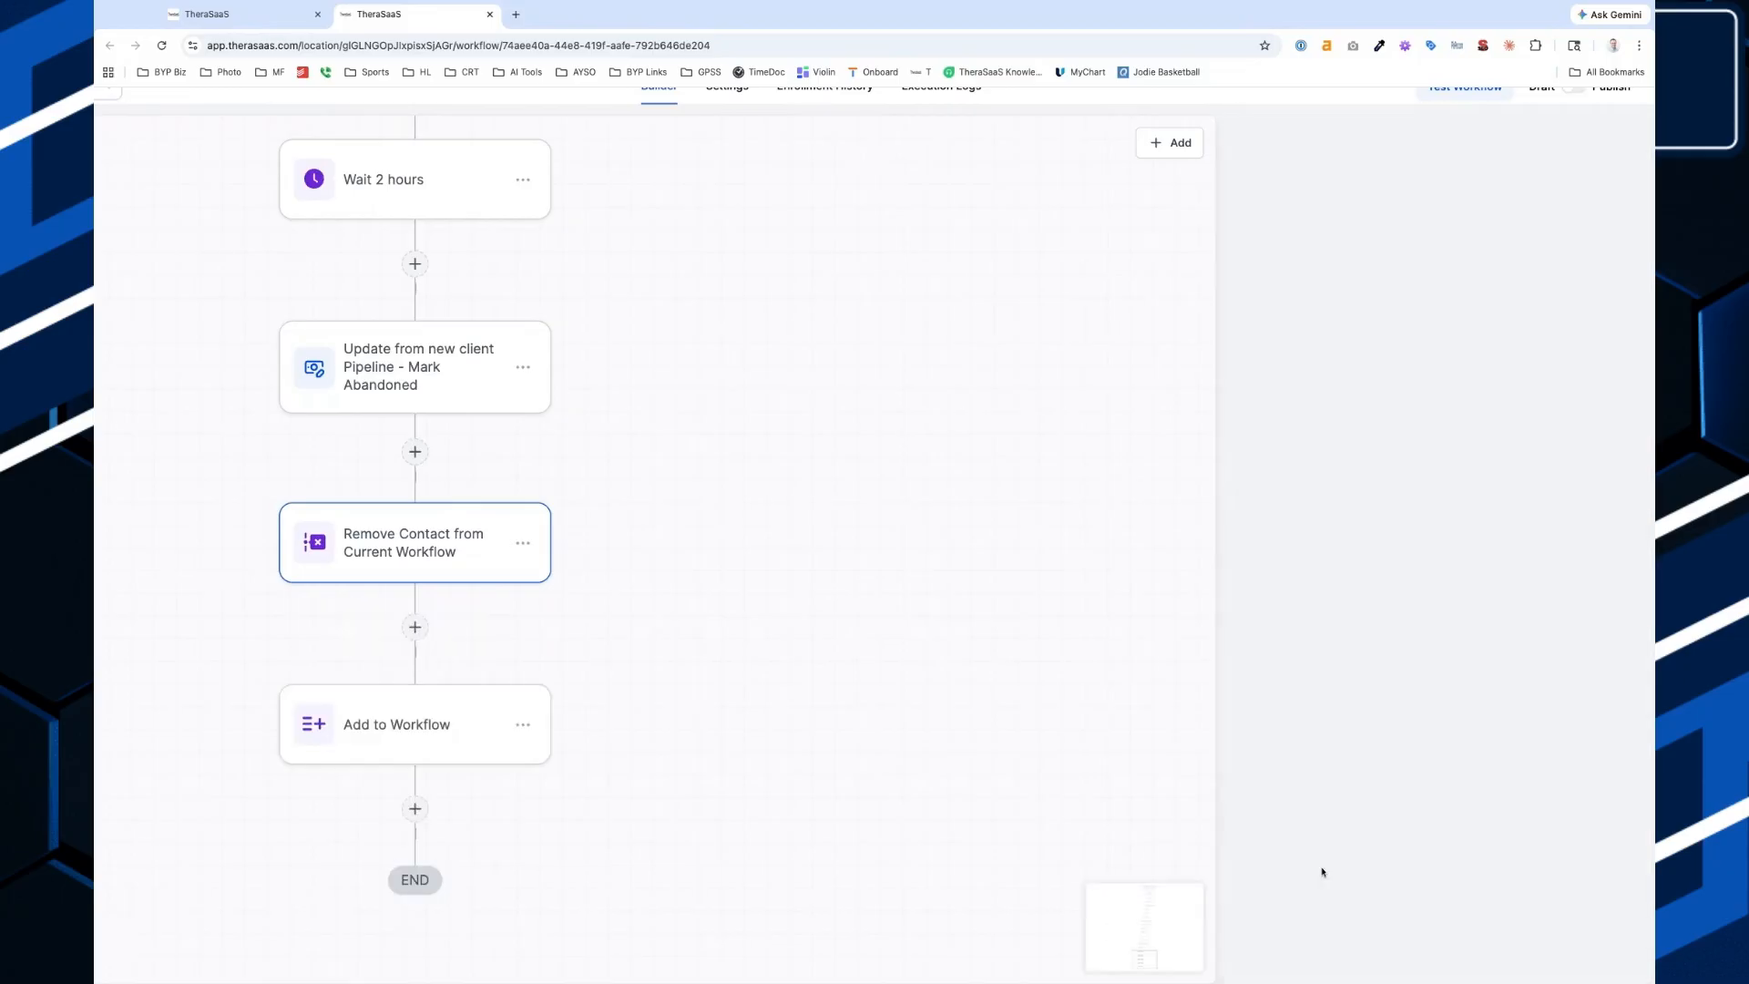
Move the Add to Workflow action between the Mark Abandoned pipeline update and Remove Contact from Current Workflow.
click(521, 725)
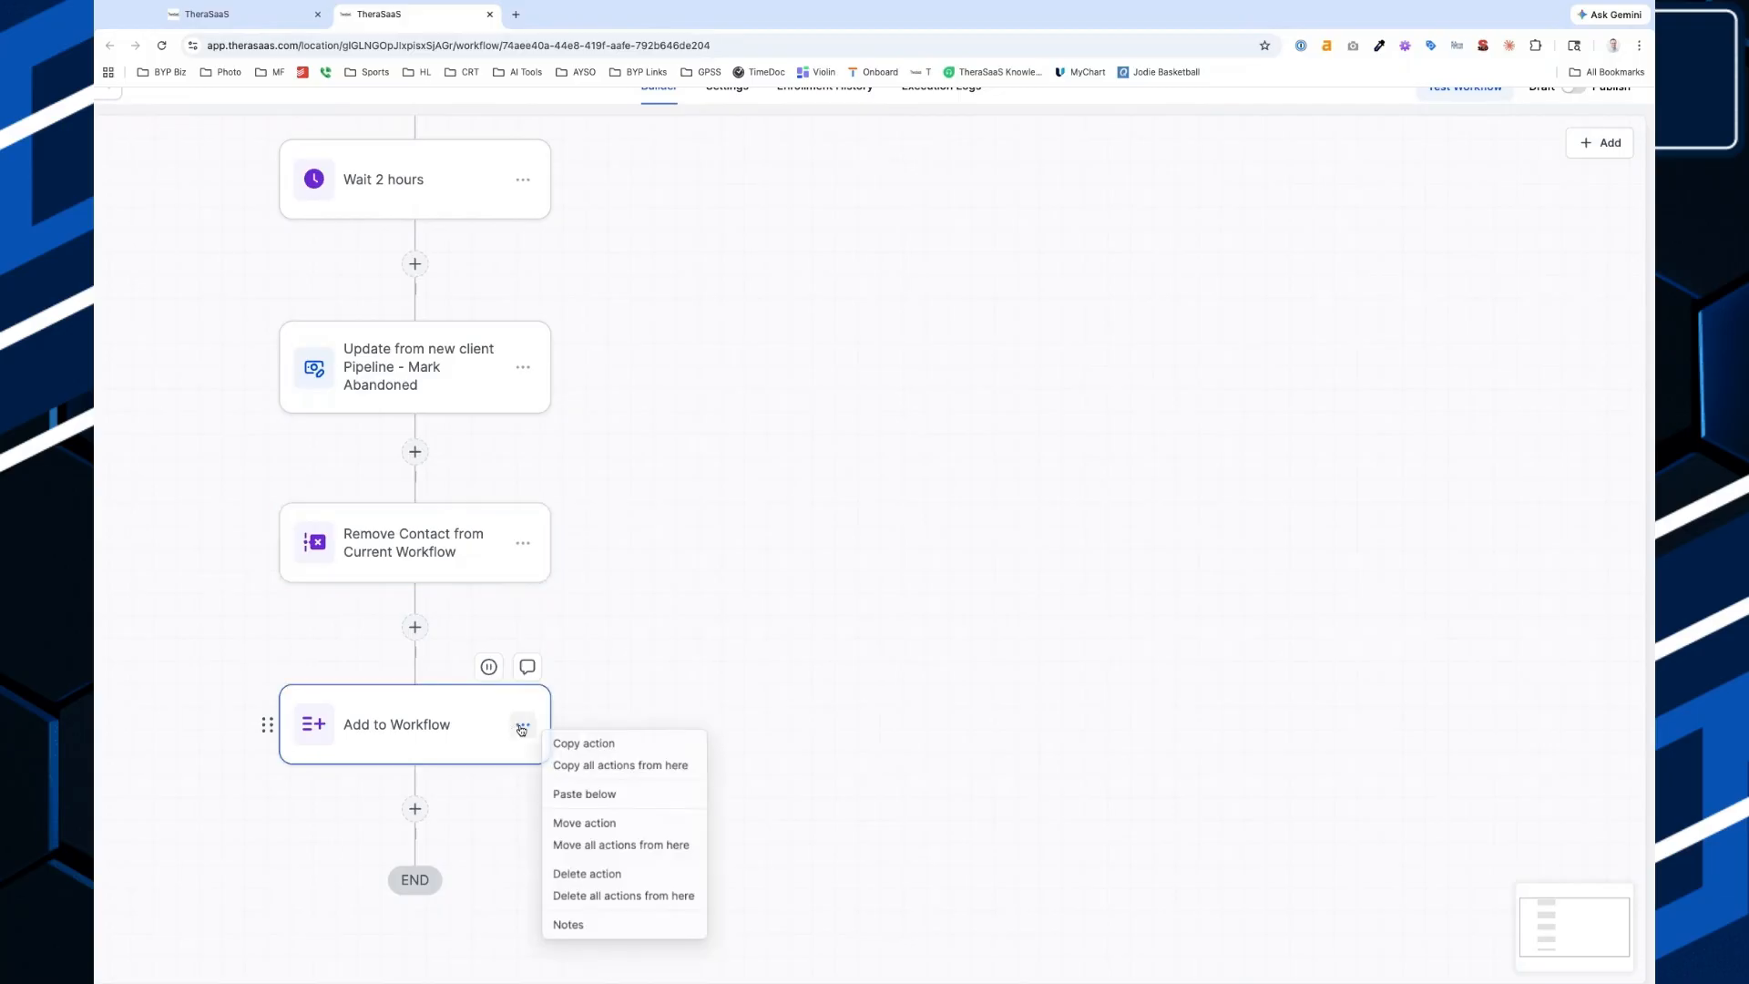
click(609, 822)
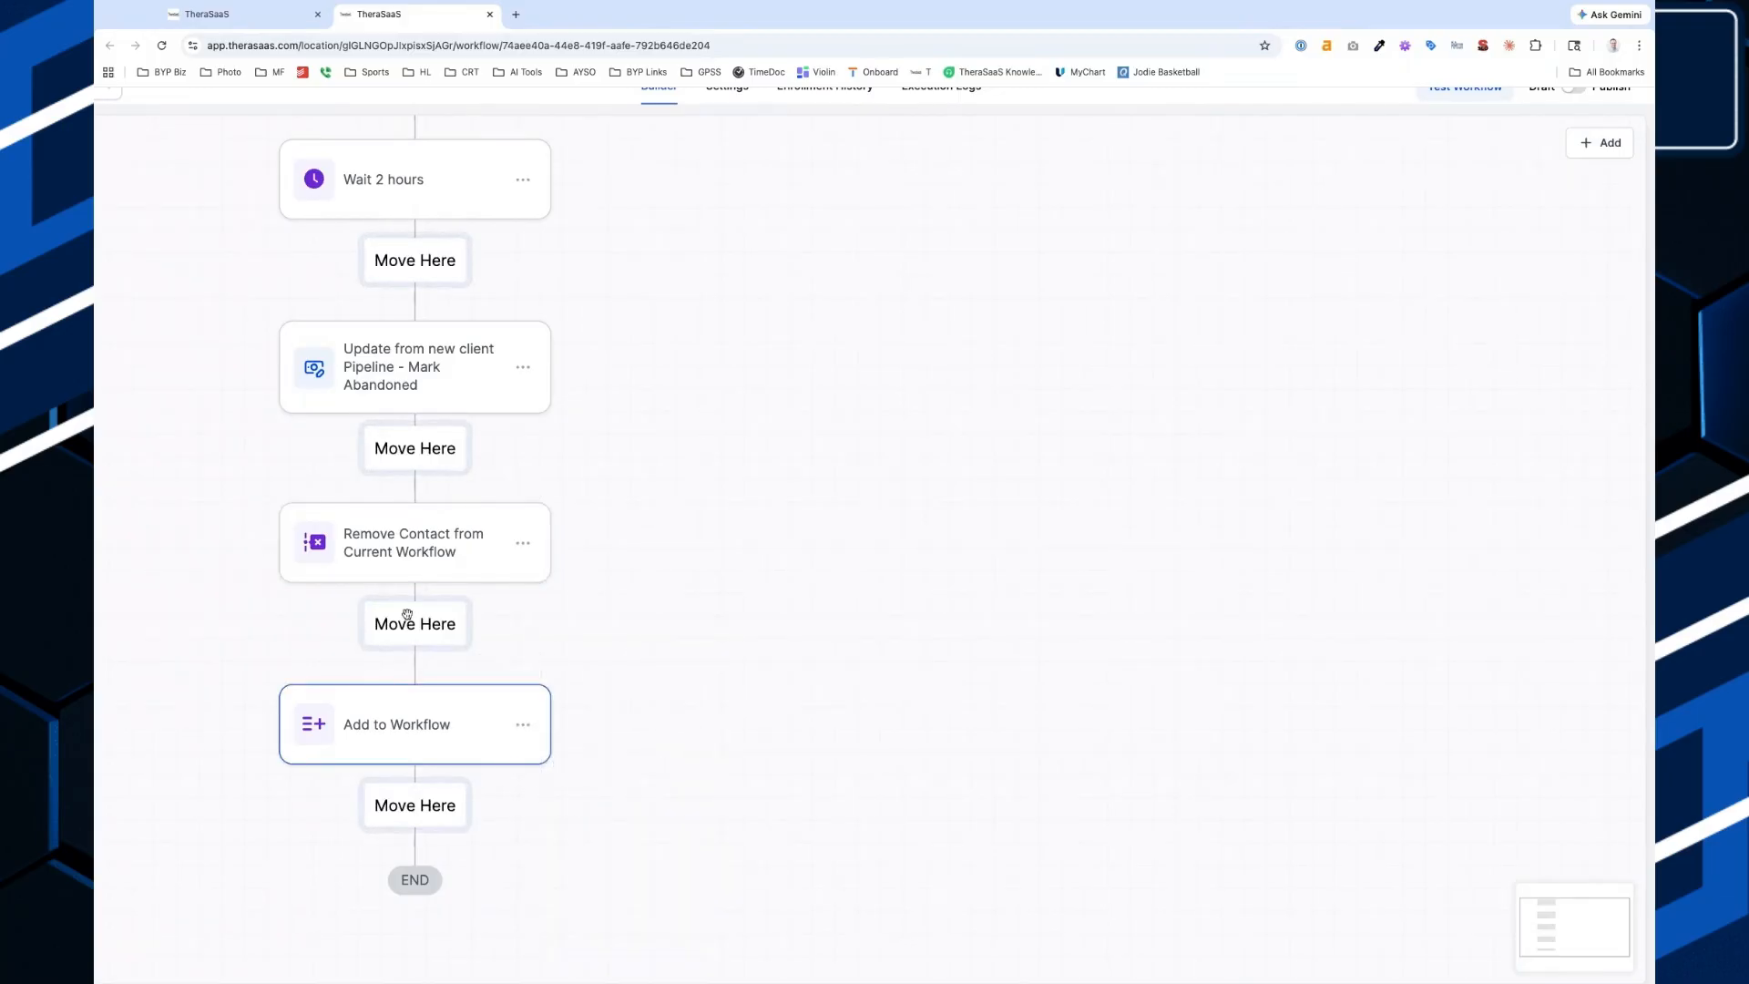
click(423, 455)
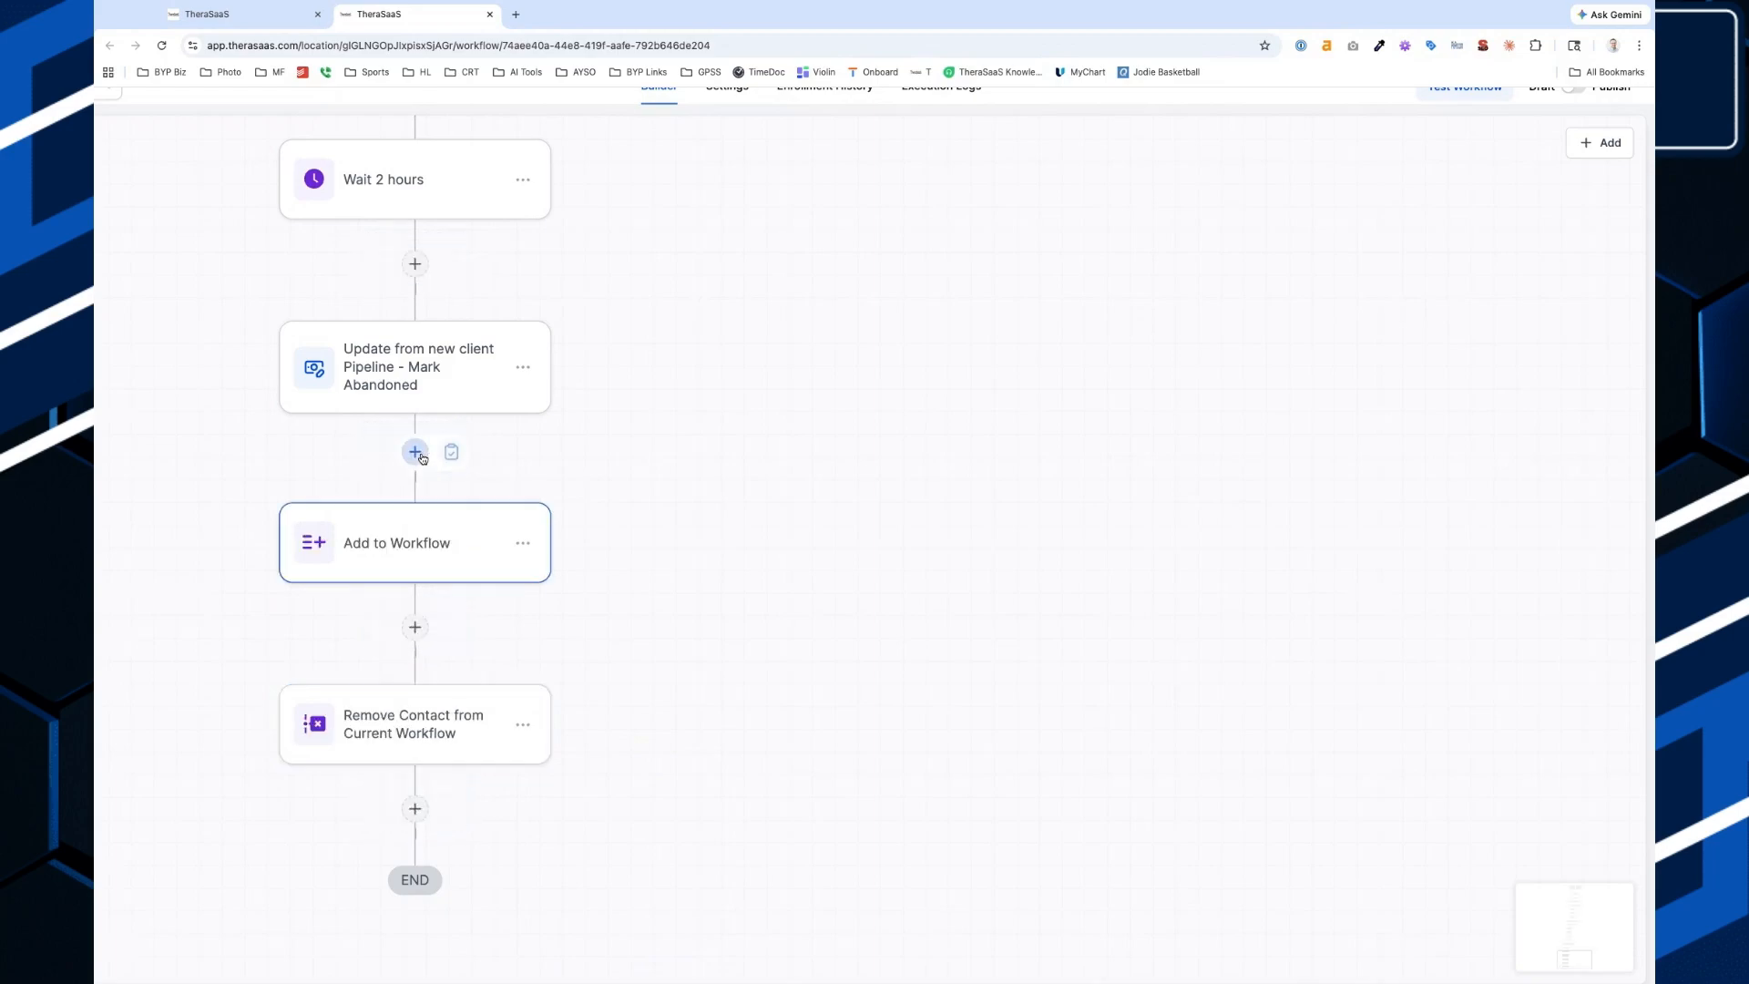
Rename the Add to Workflow action as "Add to Workflow tasks" and save it.
click(401, 544)
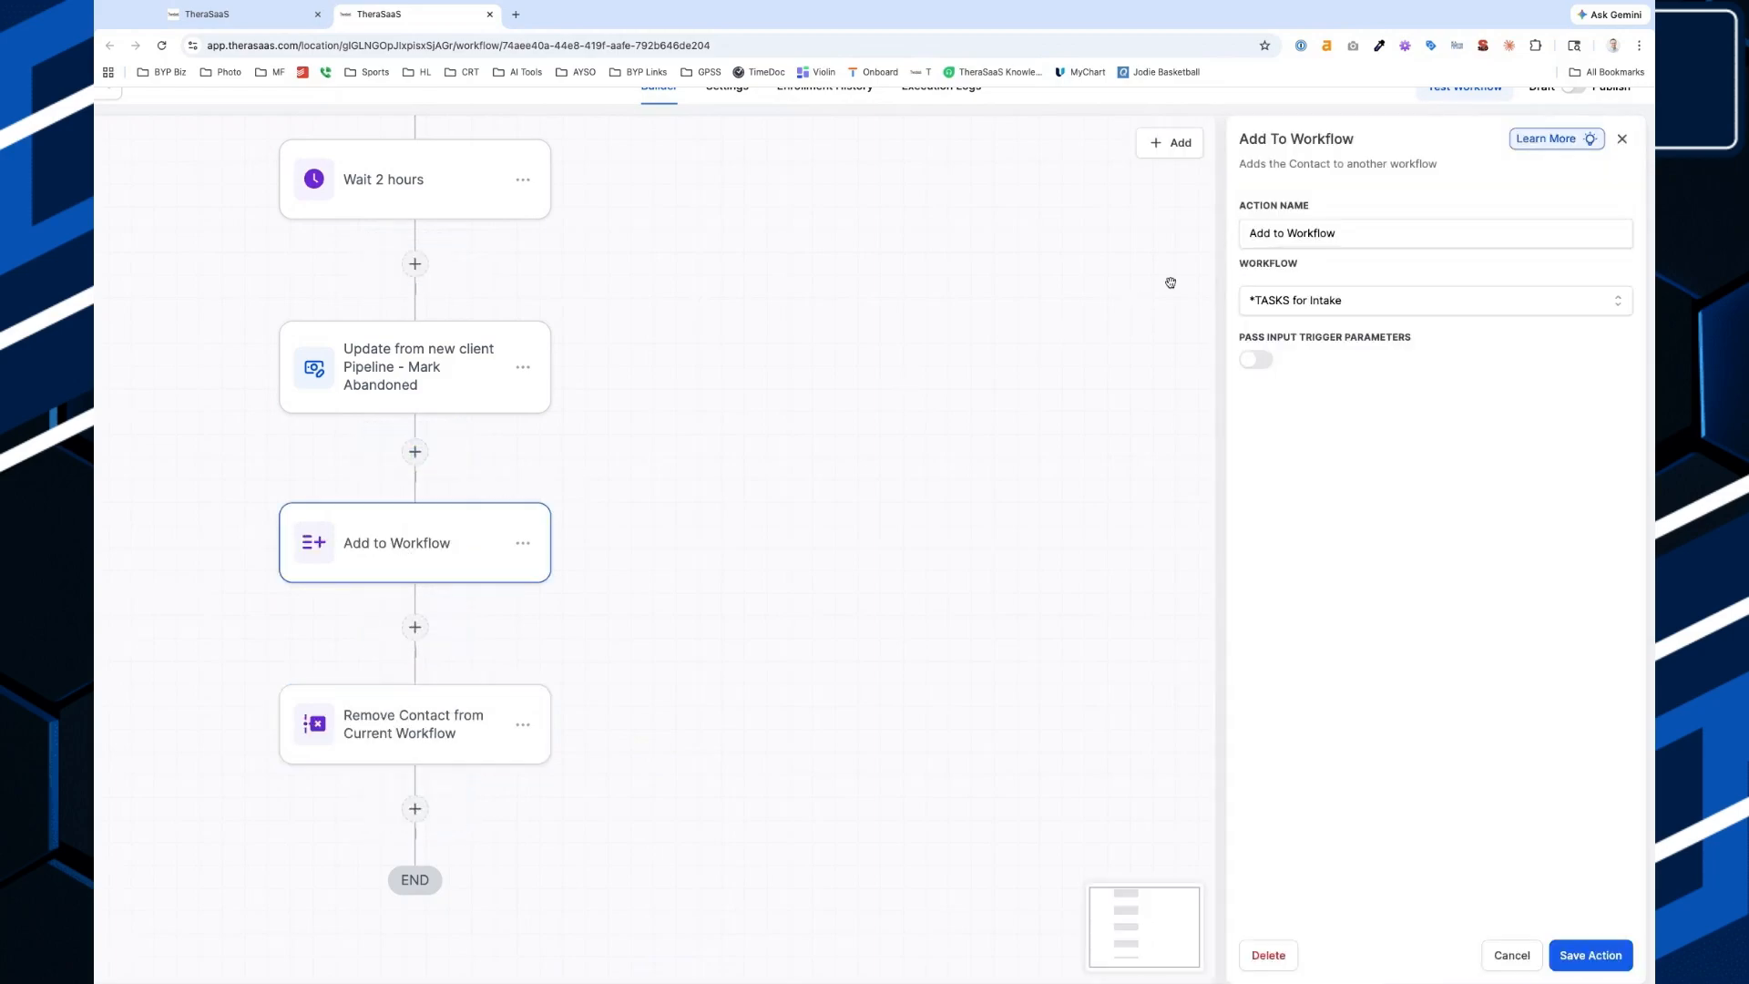
click(1344, 235)
text(tasks)
click(854, 657)
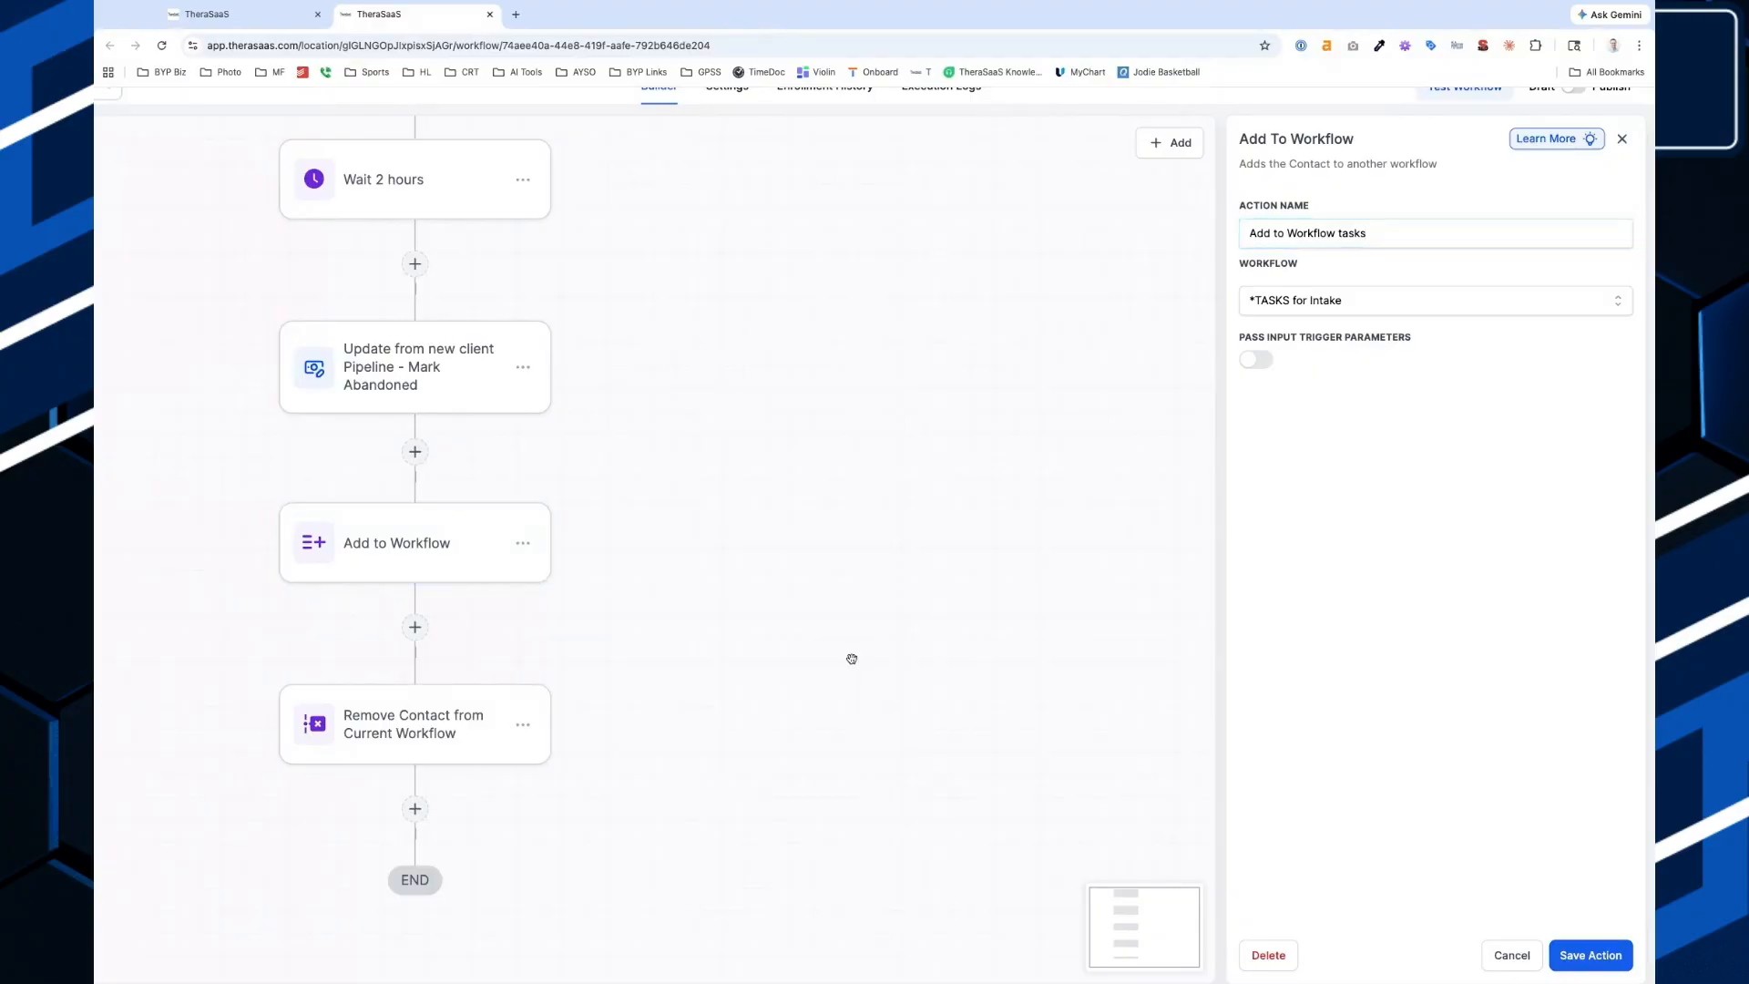
click(1590, 955)
Review the order of the final actions and check the workflow setting of Remove Contact from Current Workflow.
scroll(412, 749, up, 5)
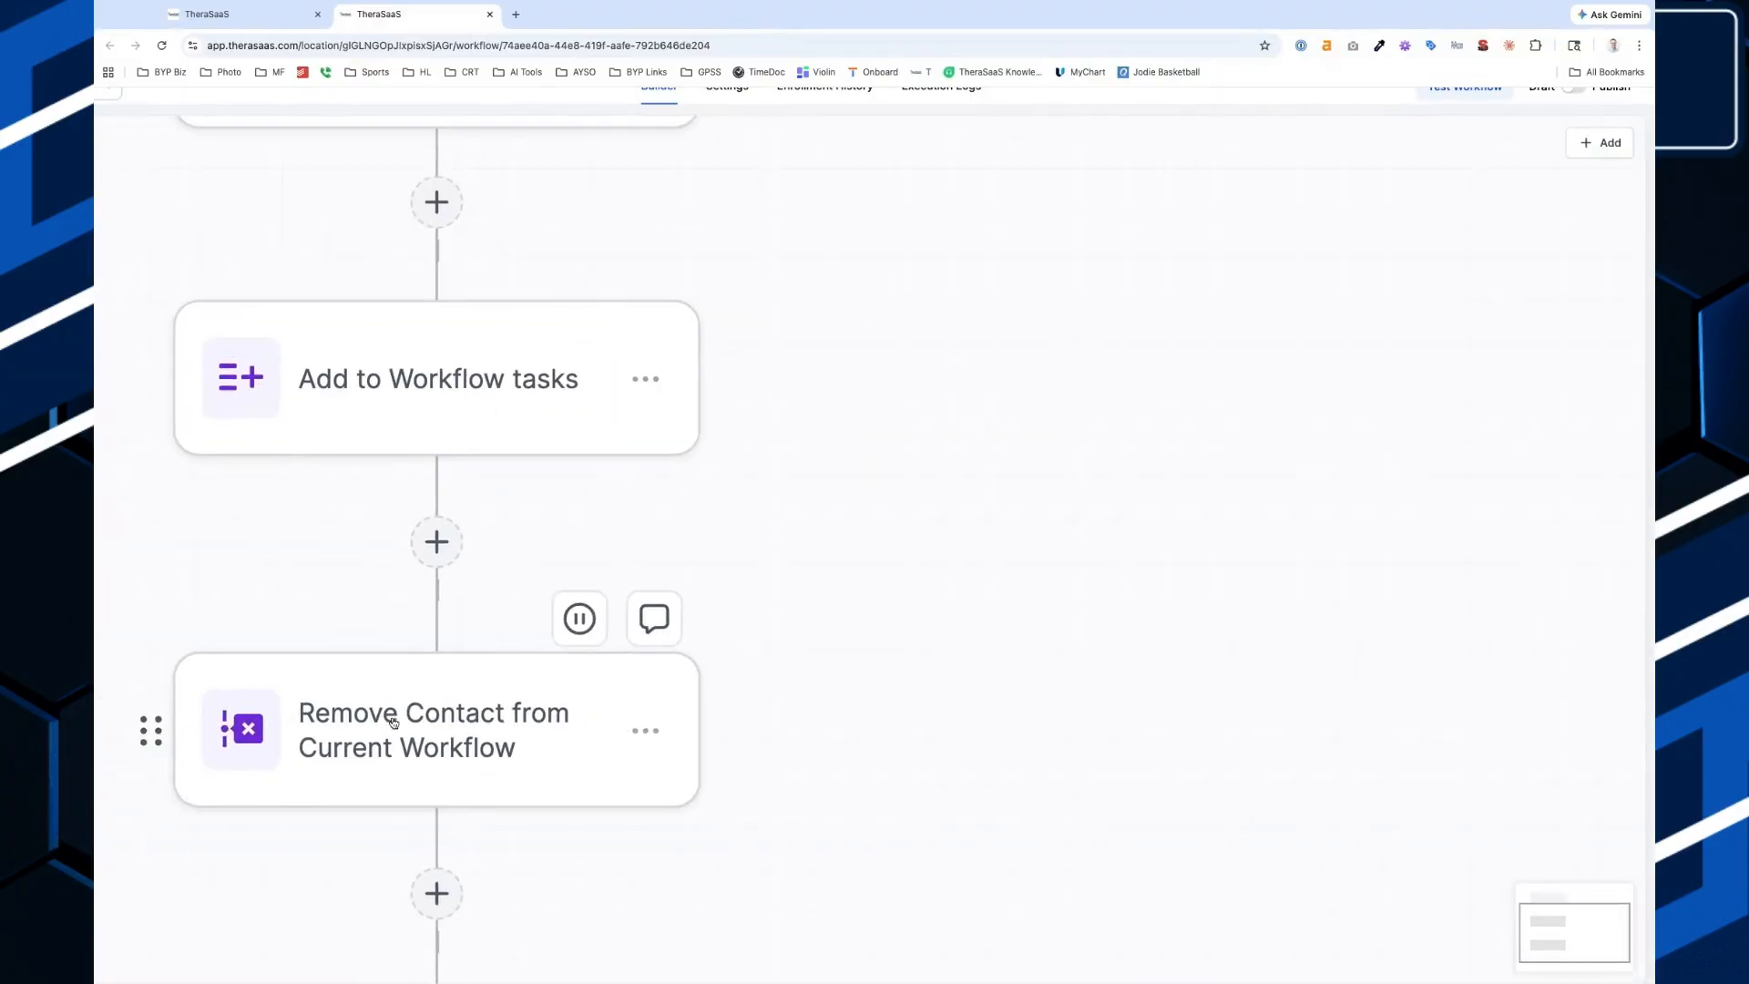
scroll(359, 763, left, 3)
scroll(359, 764, down, 2)
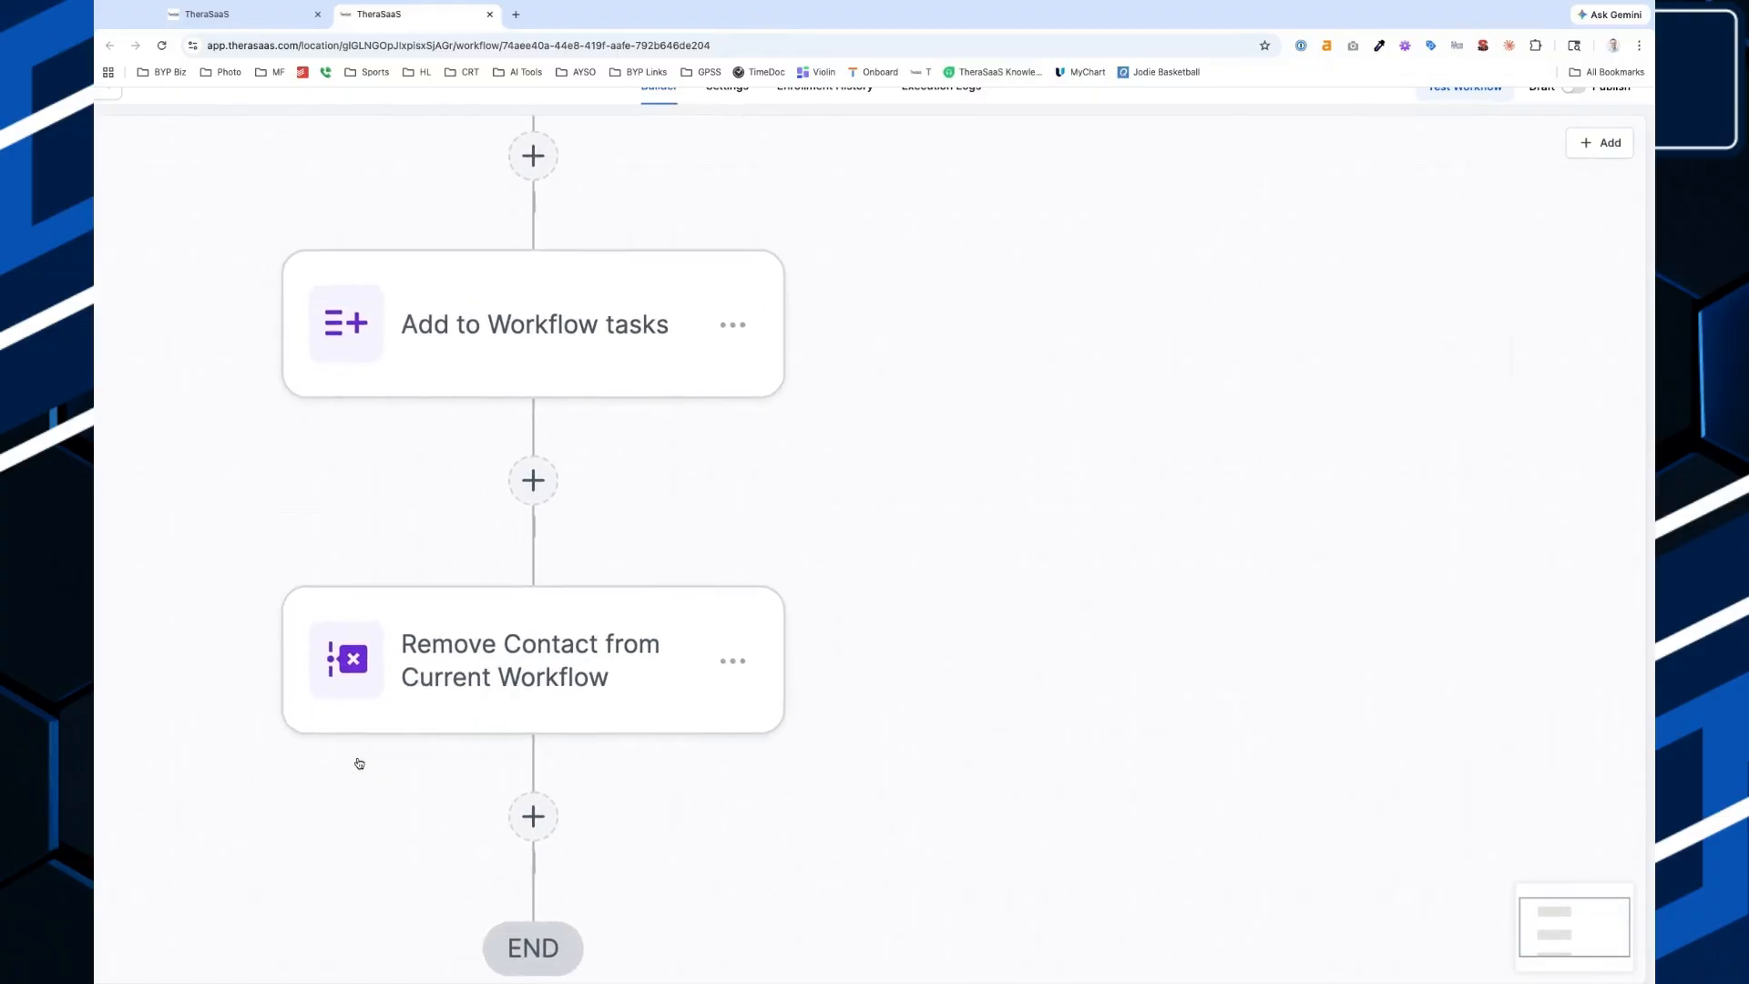
scroll(479, 673, down, 5)
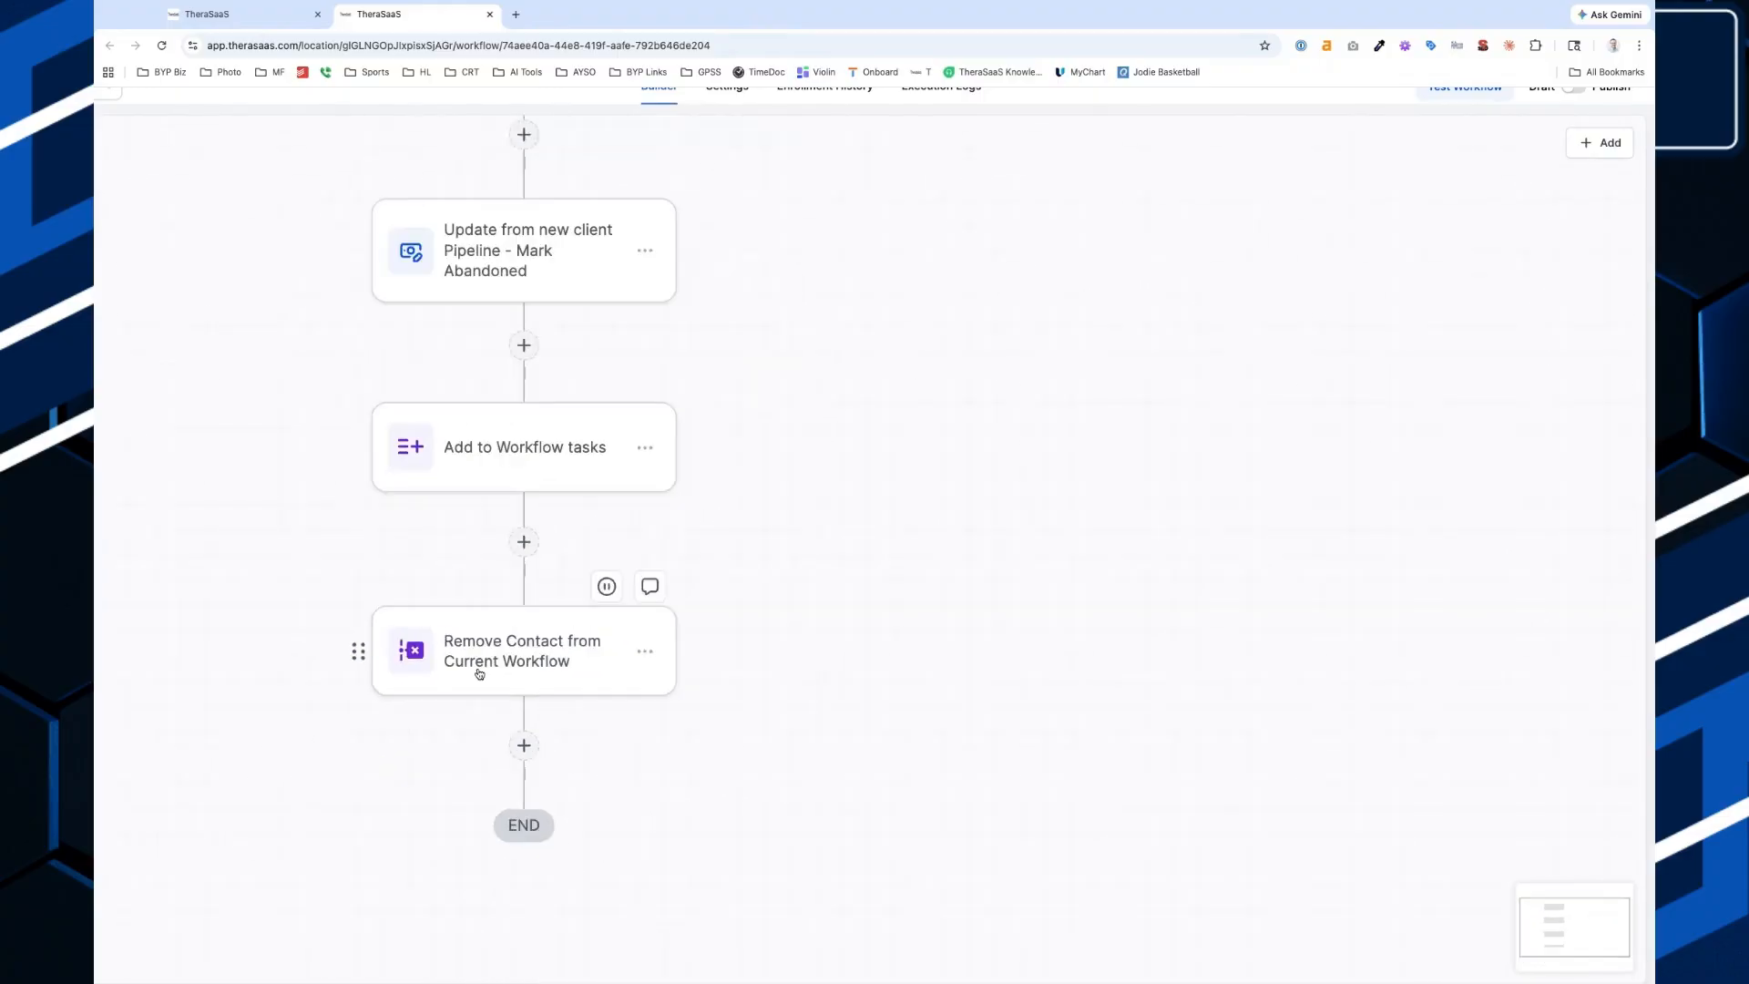
click(507, 665)
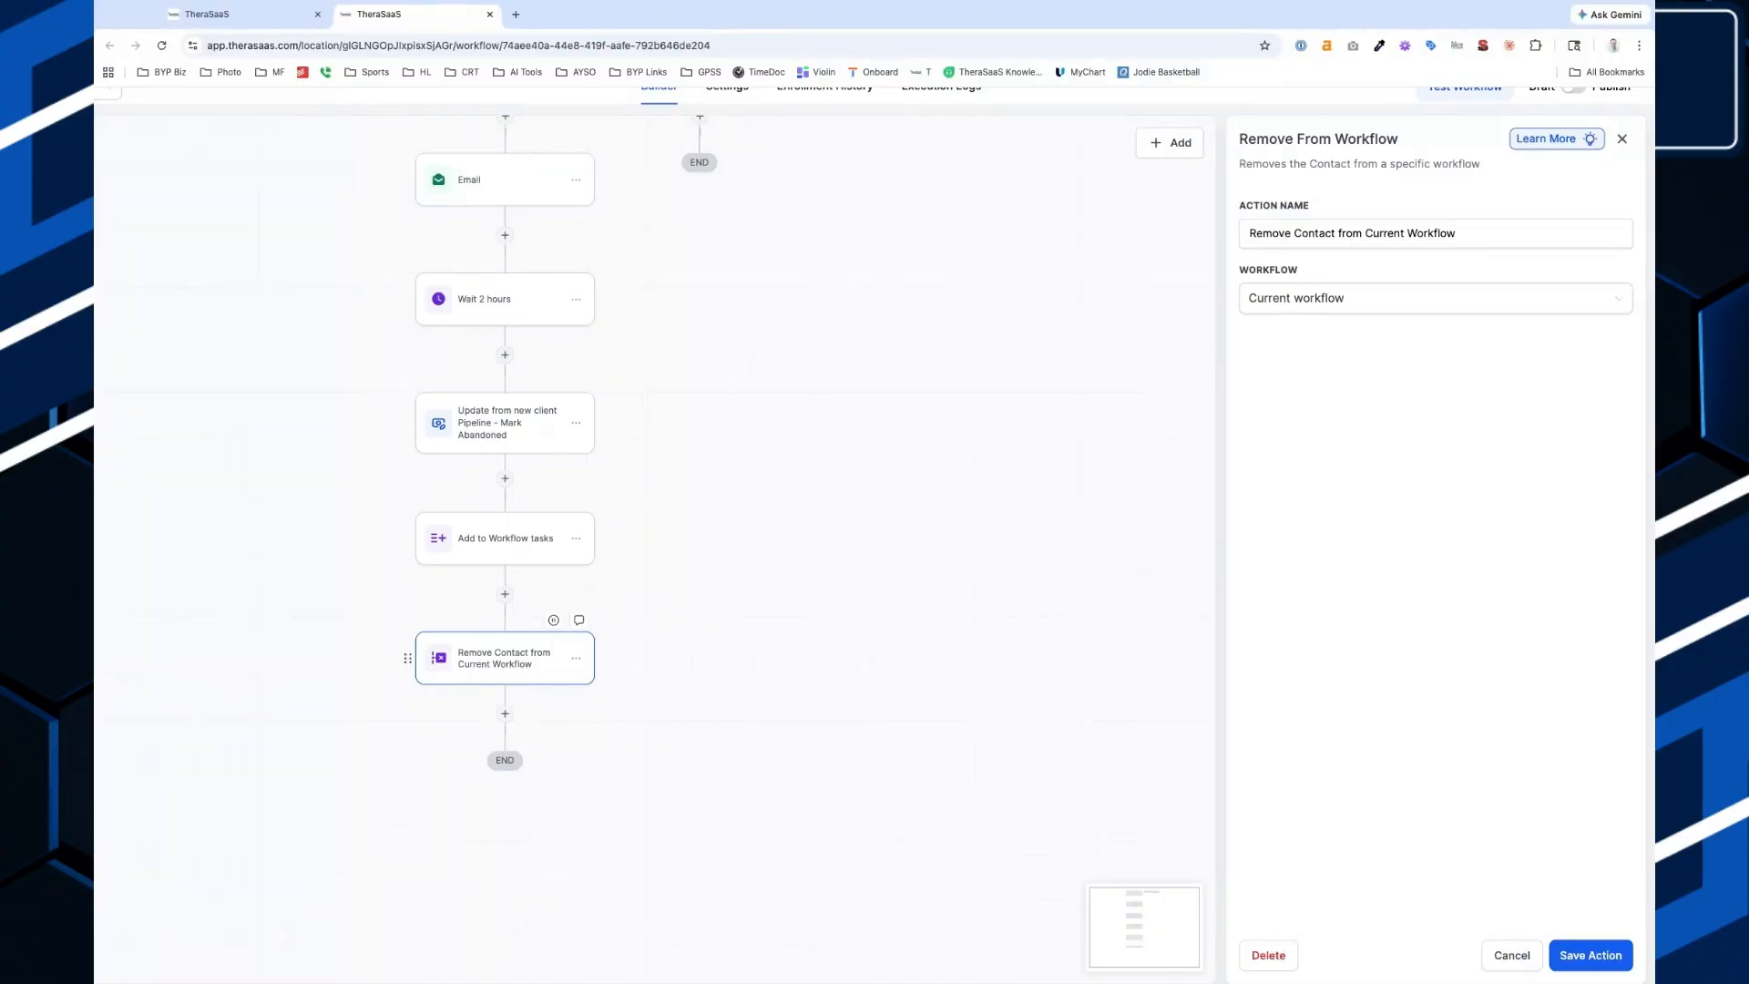
click(1276, 306)
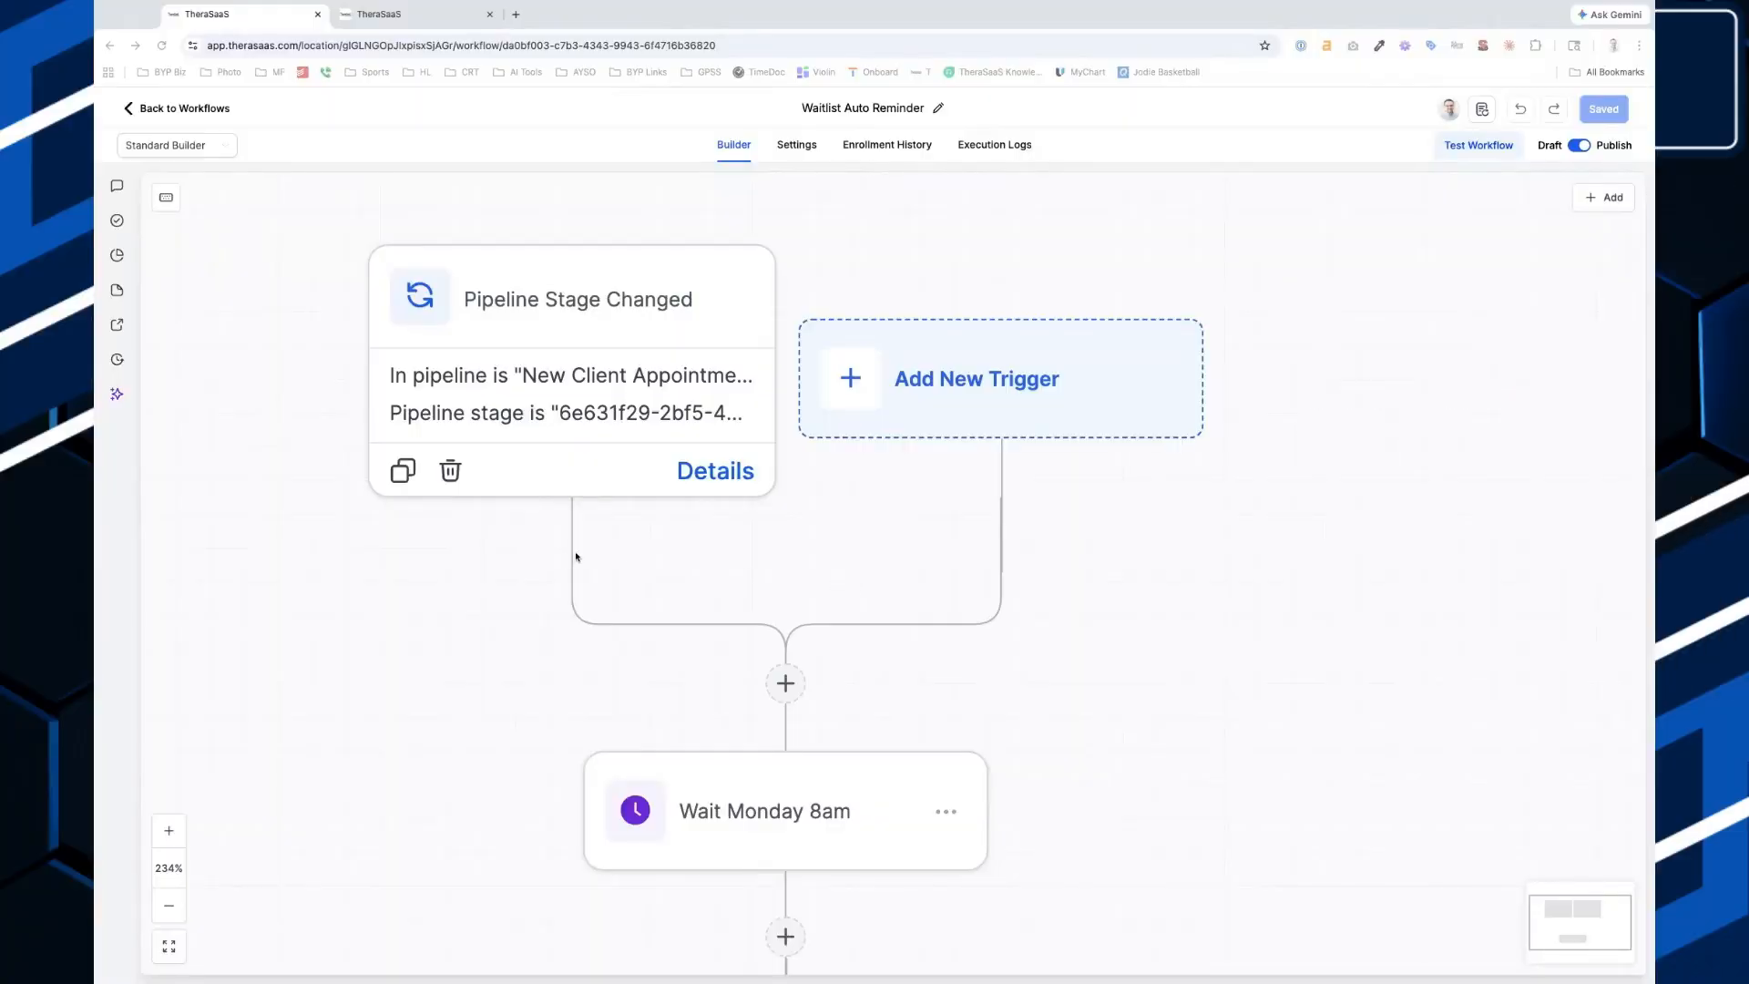
Open the Pipeline Stage Changed trigger in the Waitlist Auto Reminder workflow and examine the stages available for its pipeline stage filter.
scroll(563, 439, up, 2)
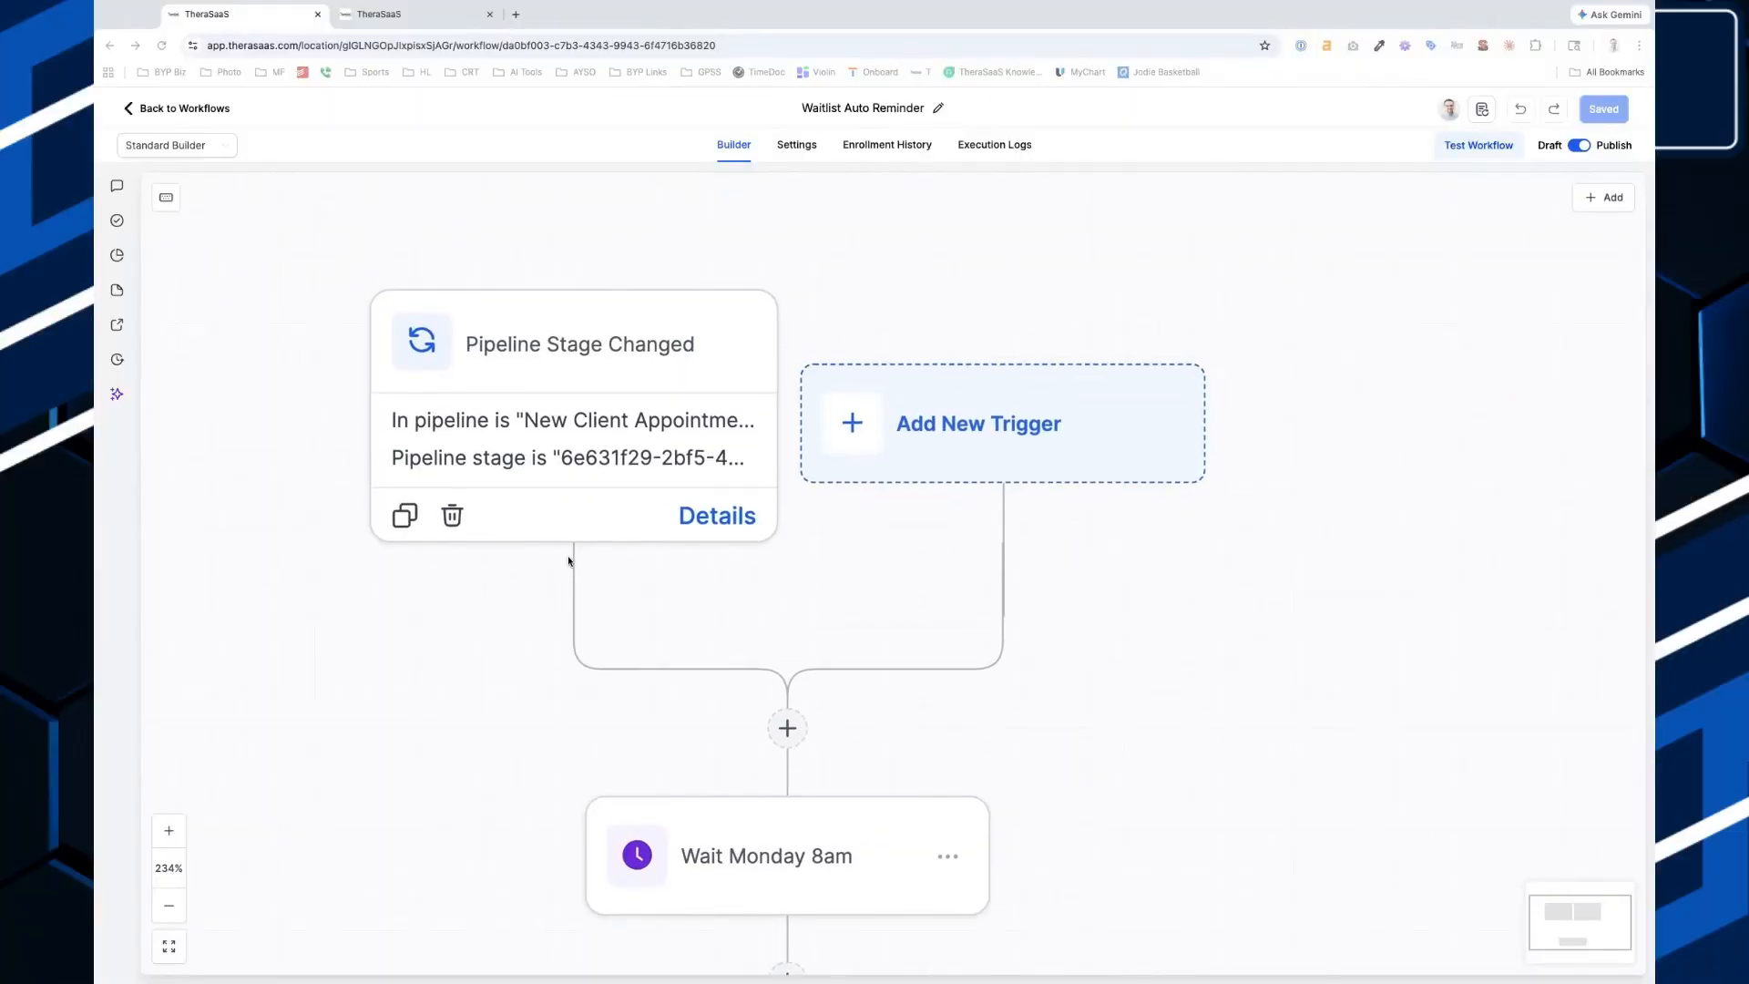
click(584, 432)
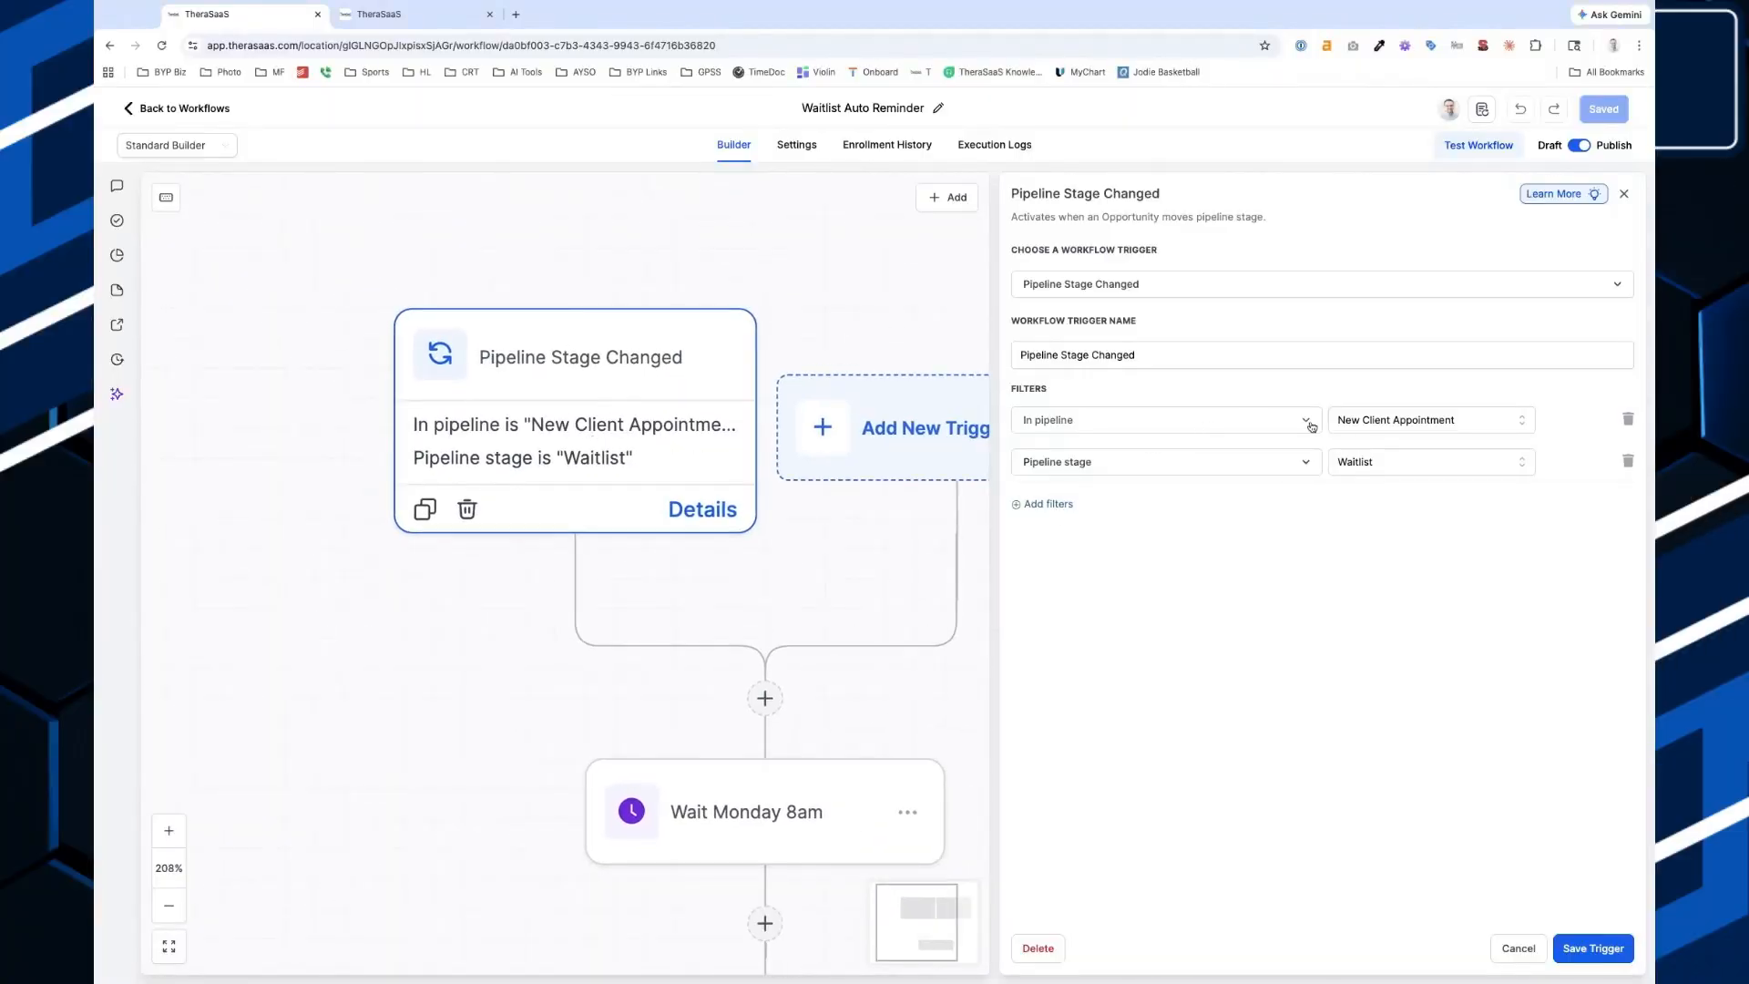
scroll(1424, 472, up, 5)
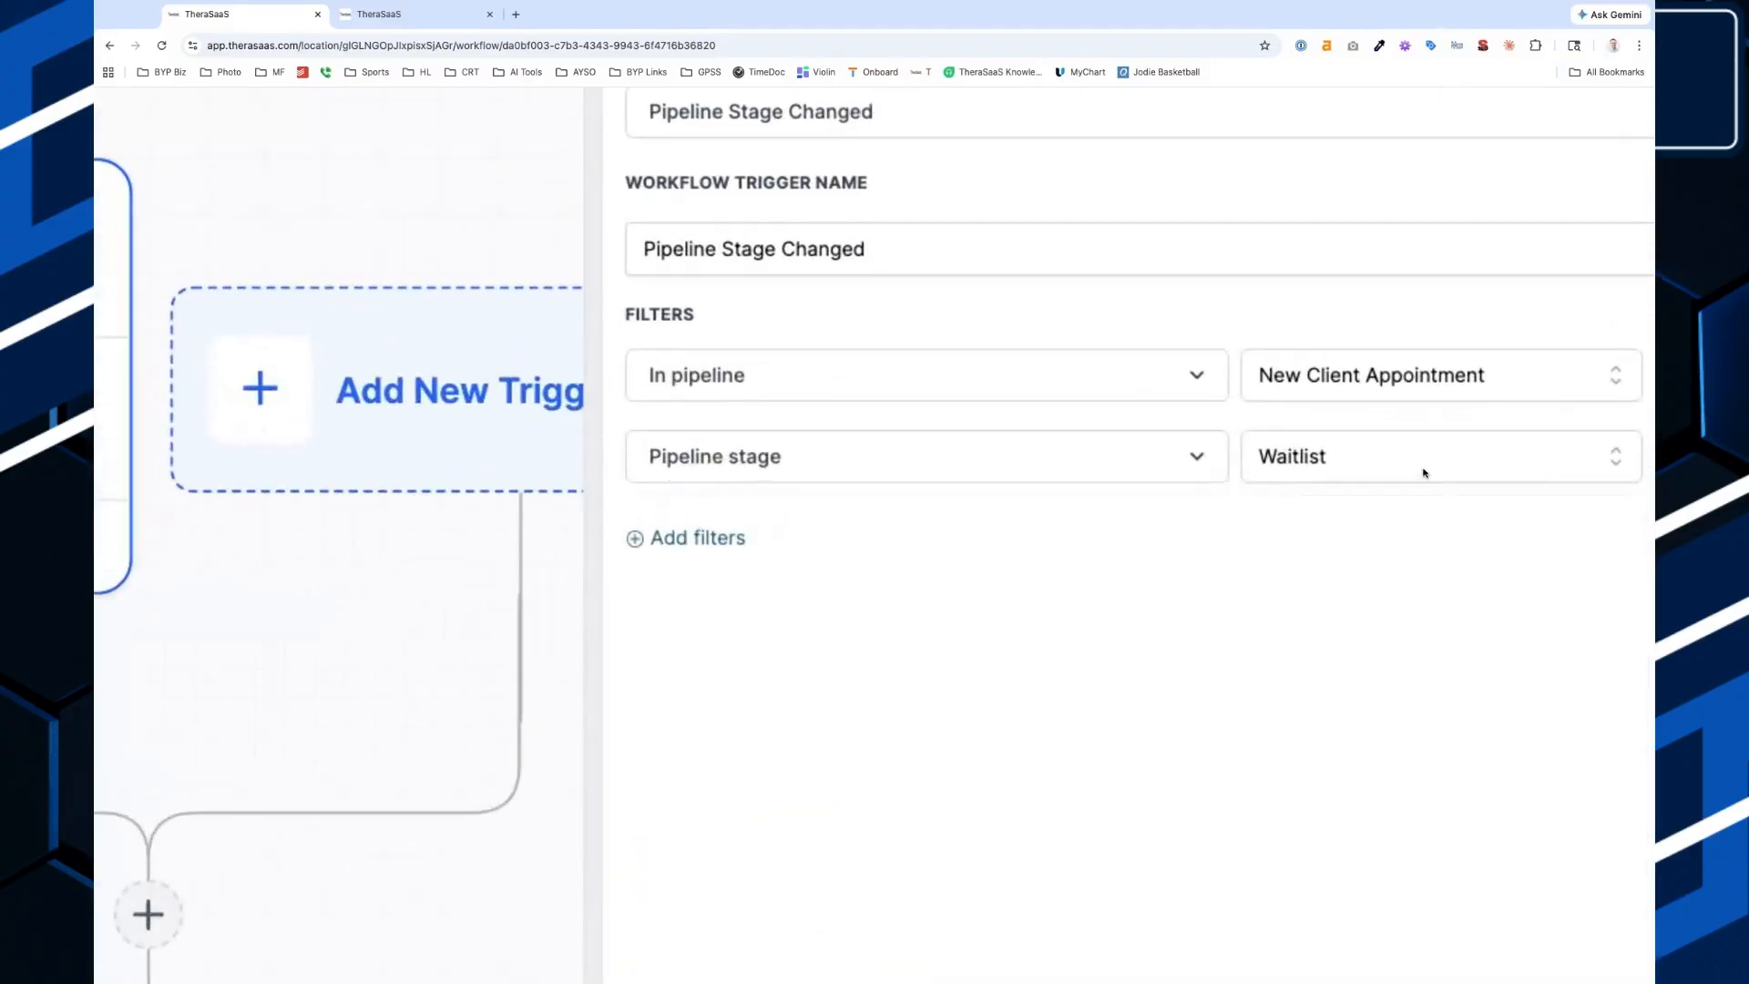
click(1395, 472)
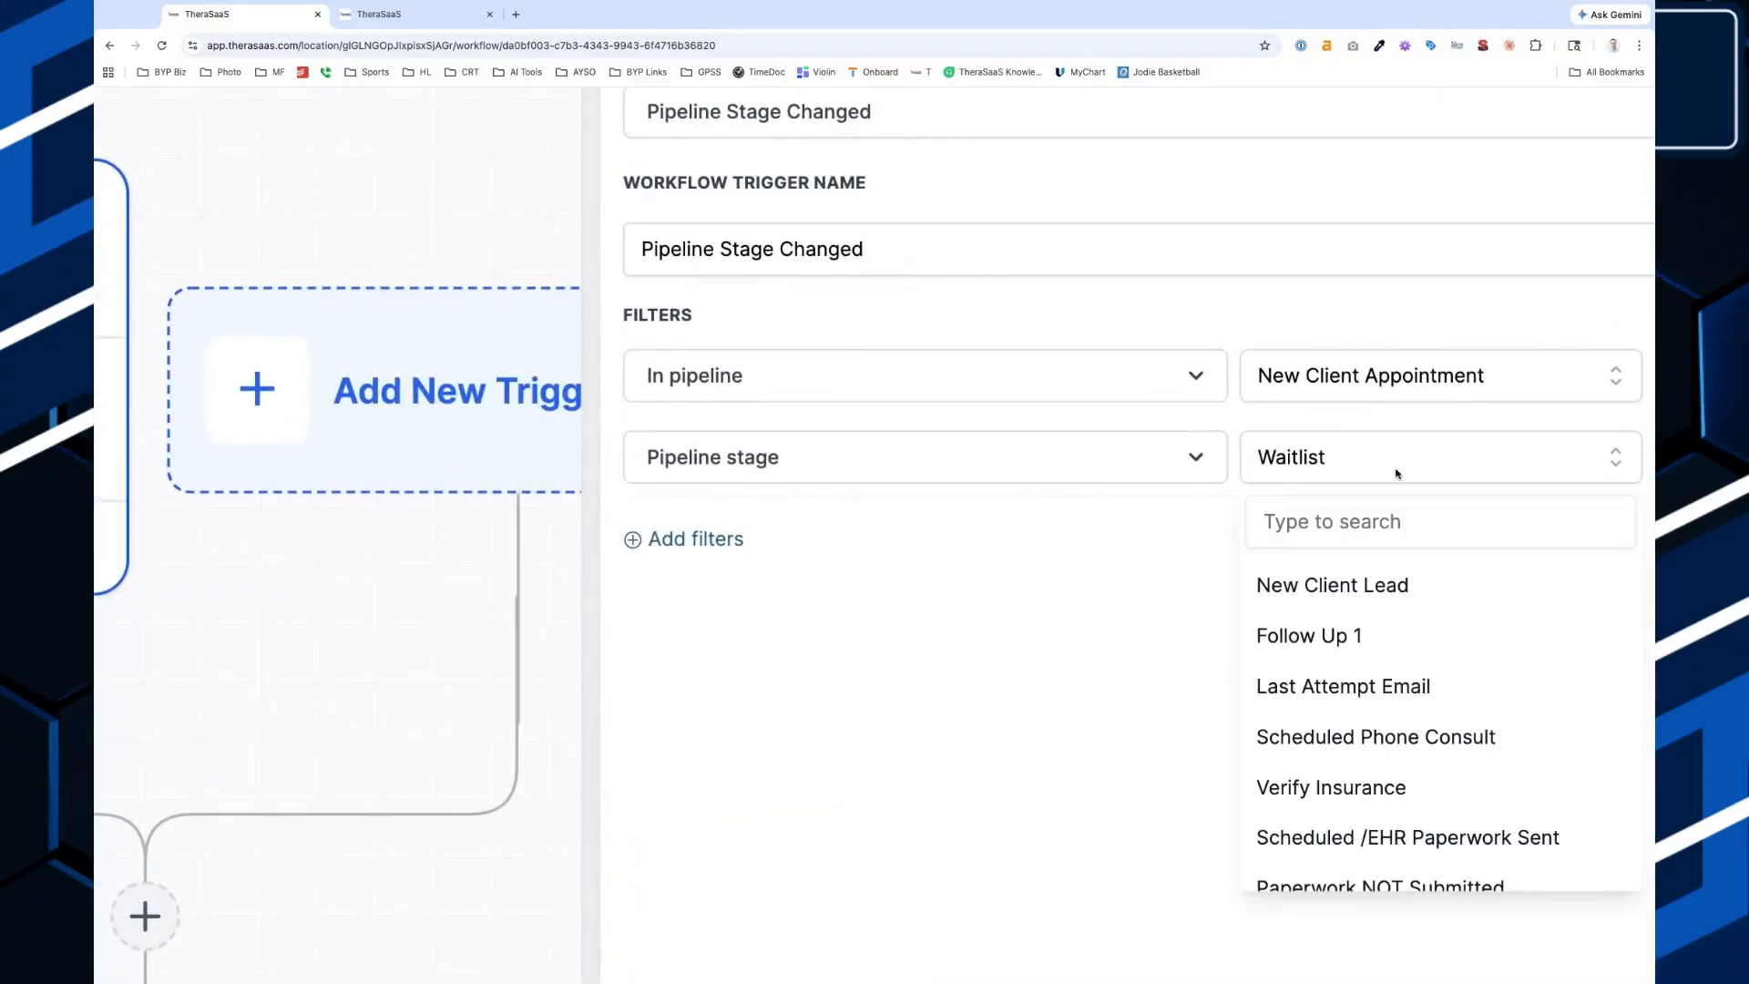
click(1229, 593)
scroll(1222, 591, down, 5)
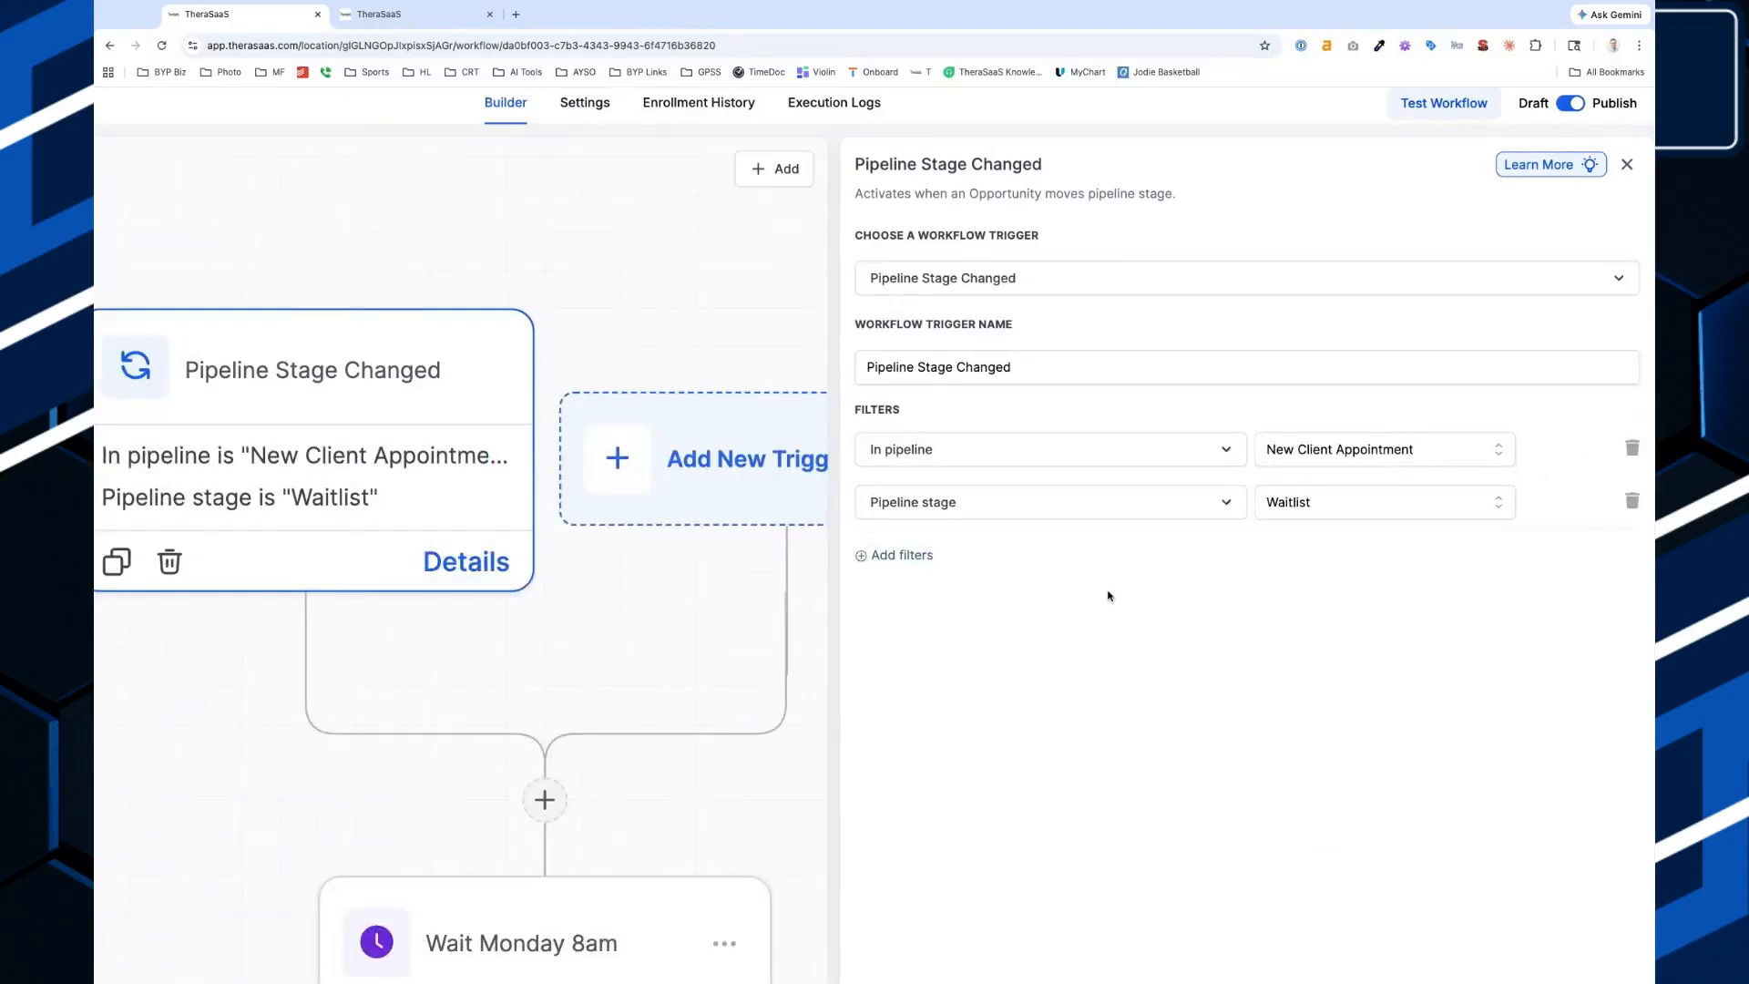
Add a filter requiring Status Is open to the Pipeline Stage Changed trigger and save the trigger.
click(932, 558)
click(932, 564)
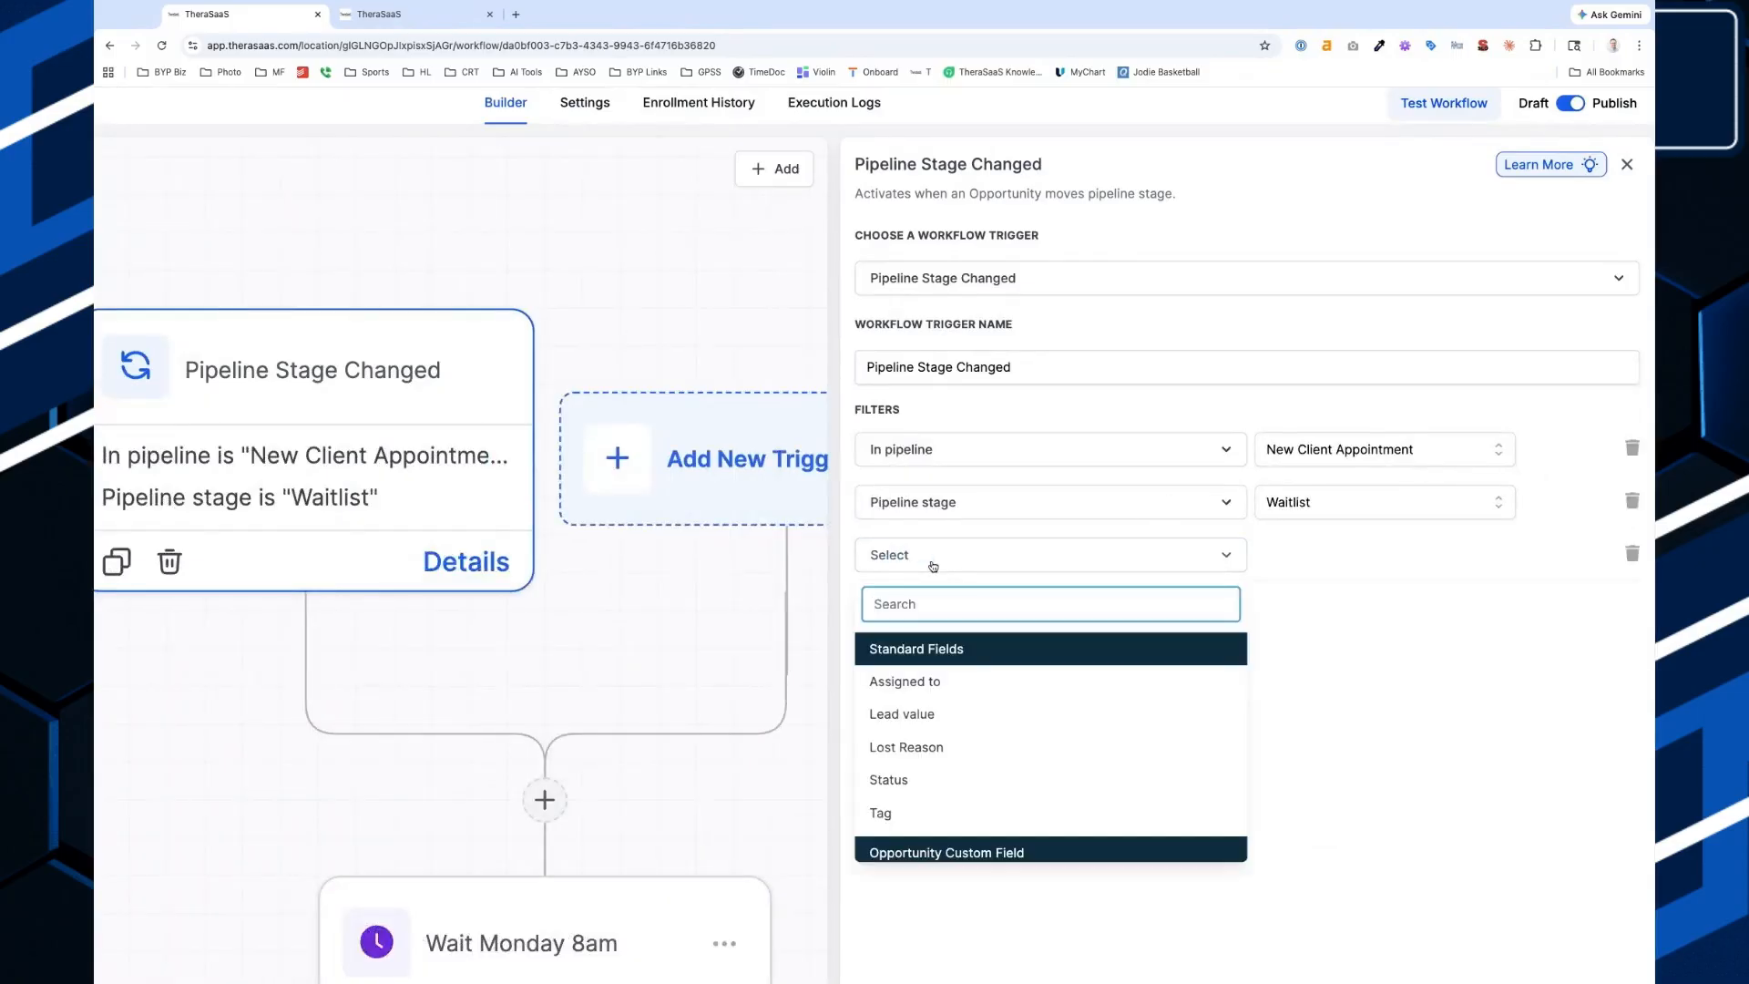
click(944, 770)
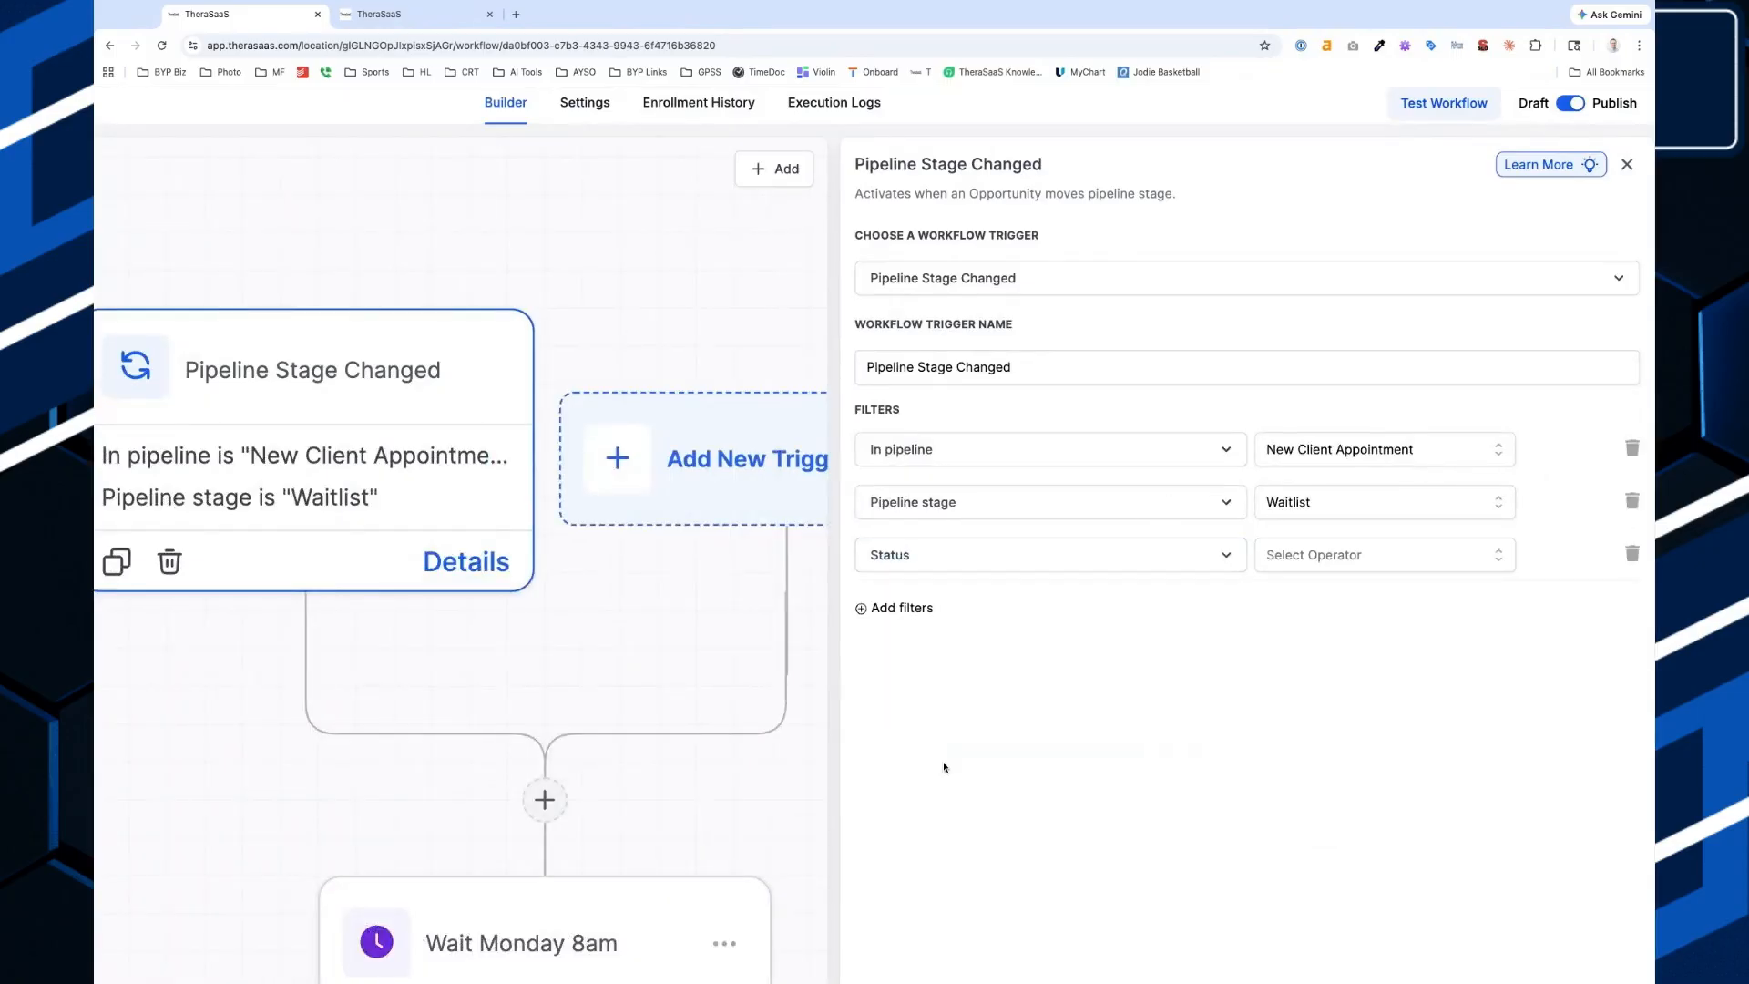
click(1298, 555)
click(1275, 595)
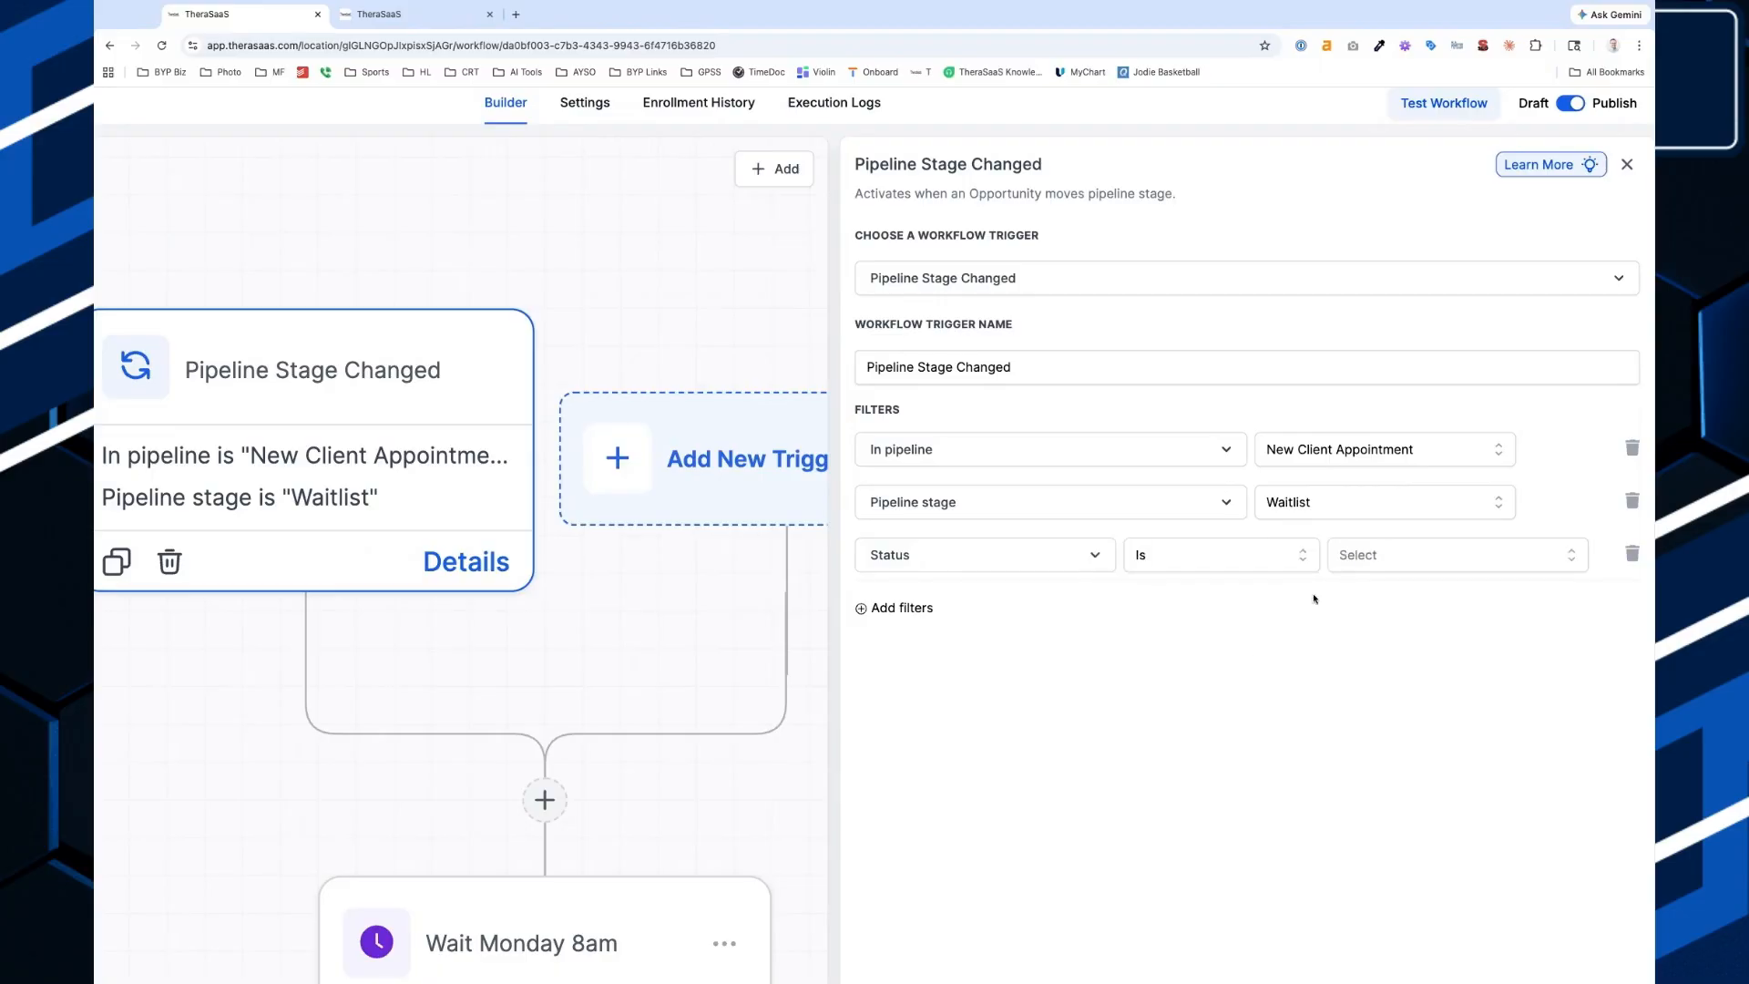
click(1406, 564)
text(open)
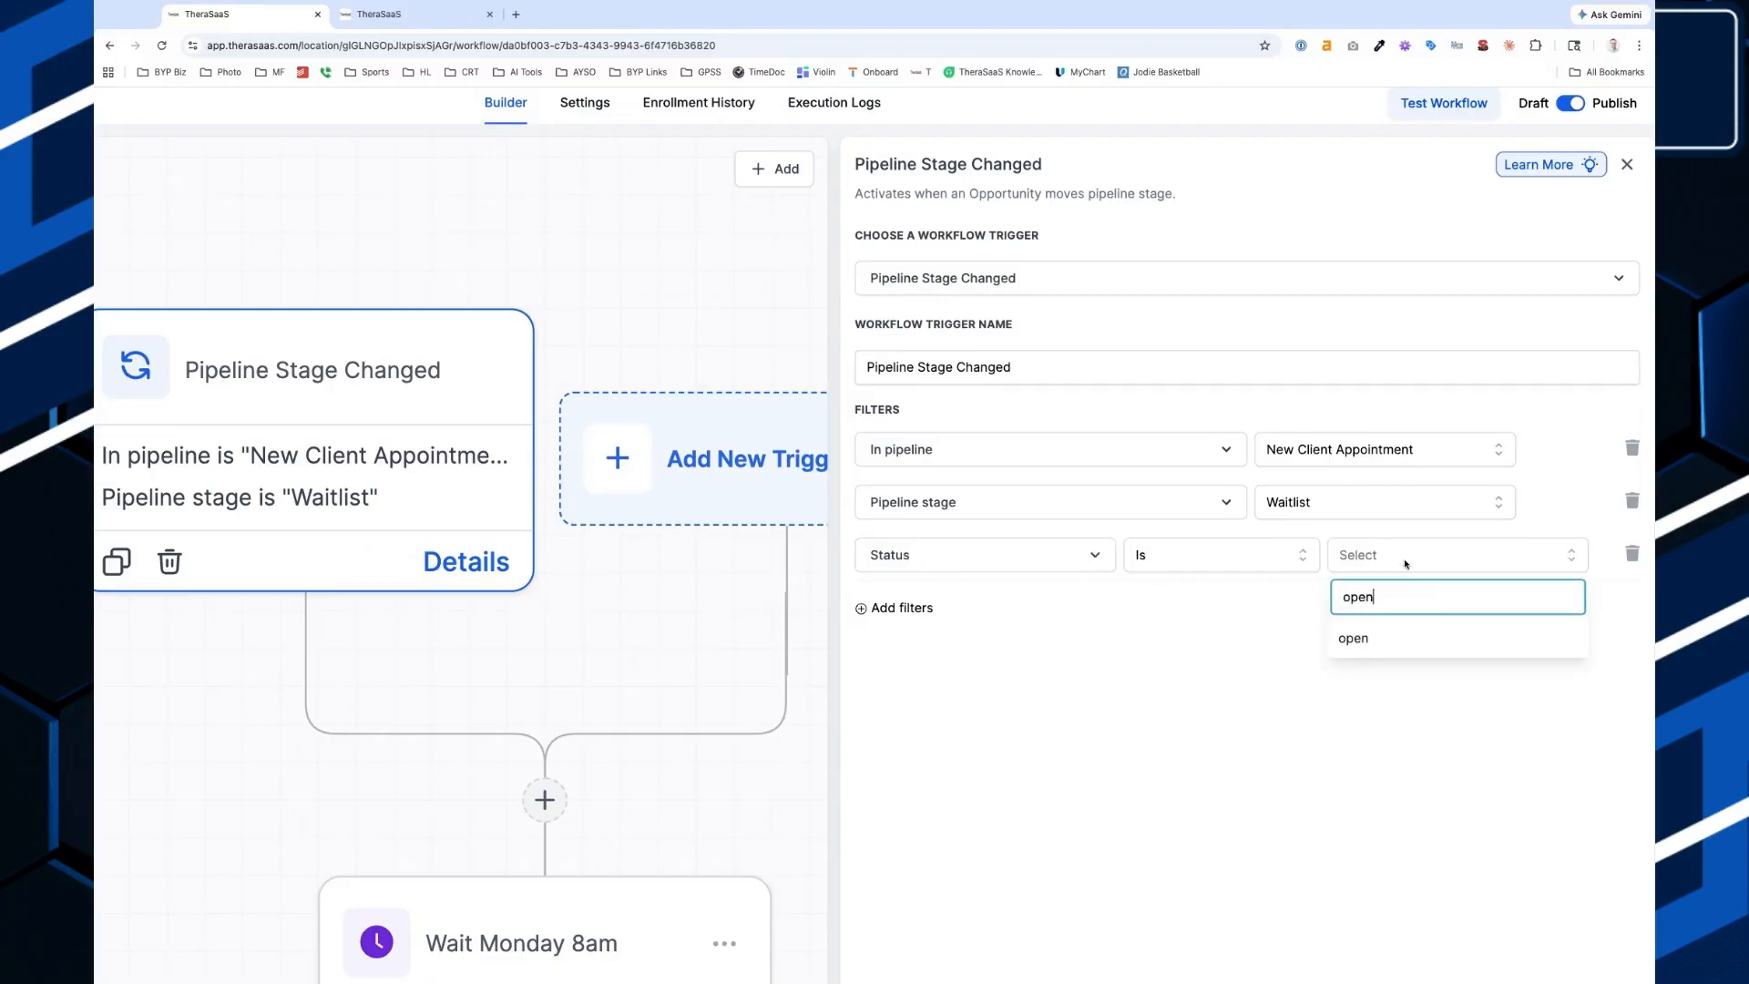
click(1399, 643)
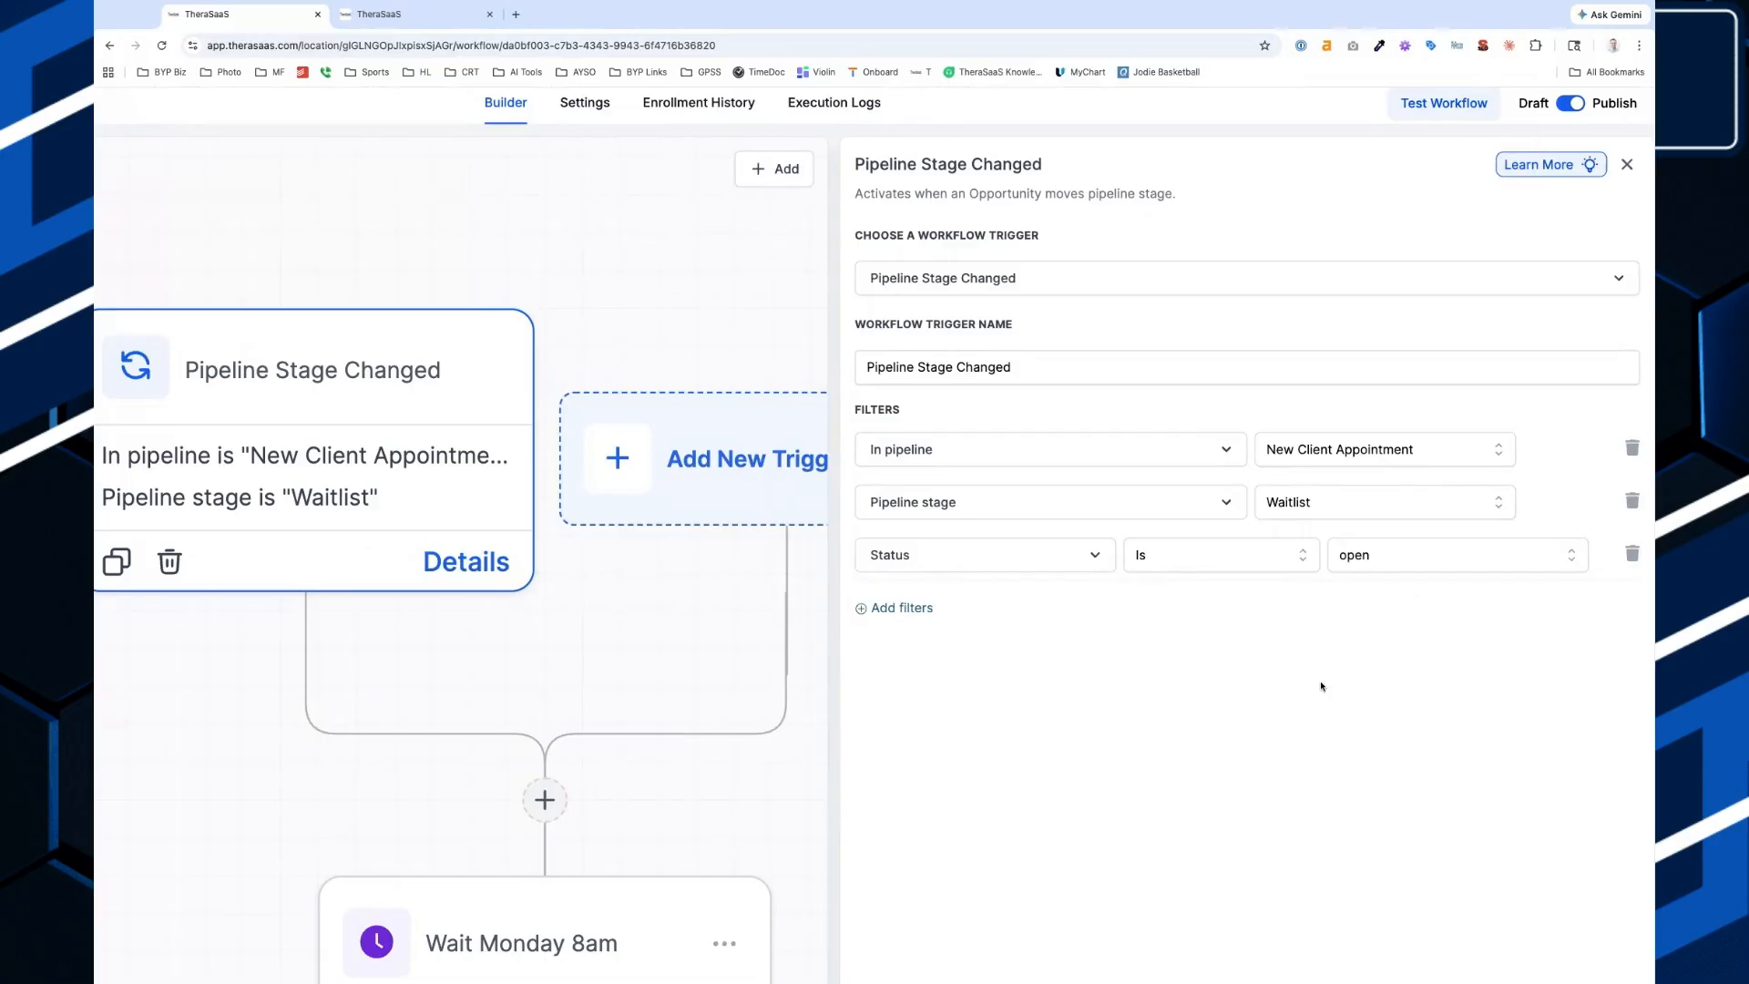
scroll(1200, 714, down, 3)
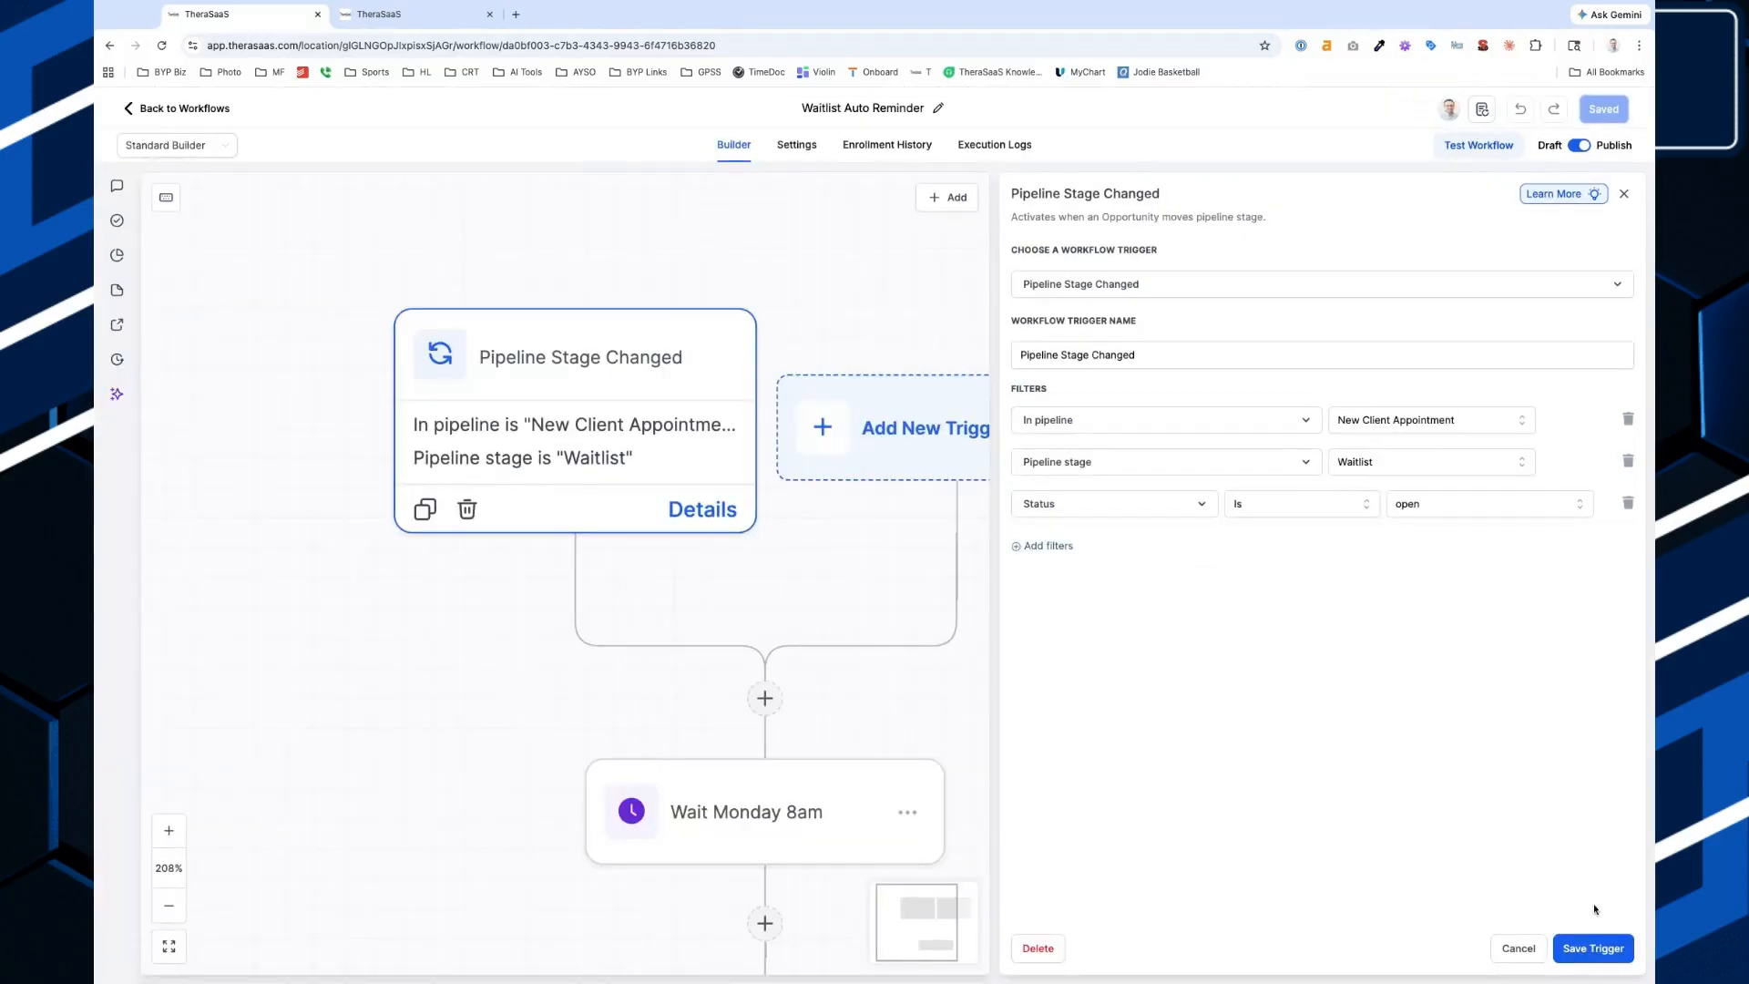
click(1613, 949)
Review the Pipeline Stage Changed trigger's filters and open the Wait Monday 8am action to check its resume window.
click(640, 411)
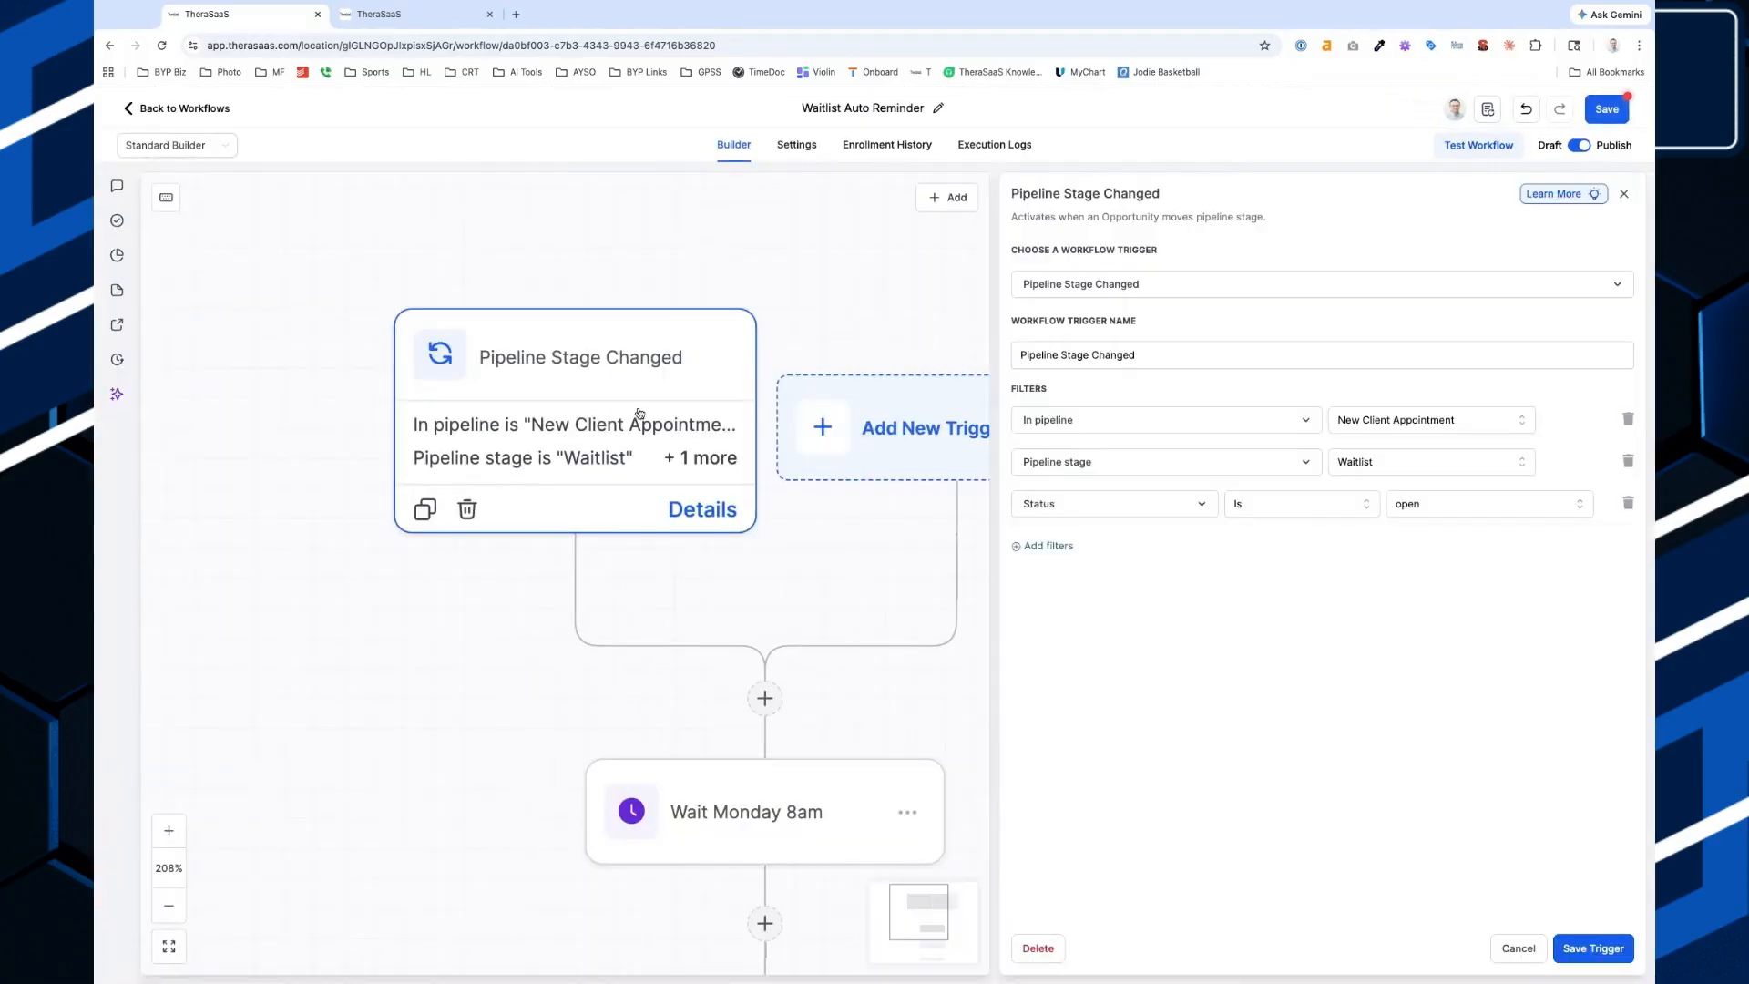
scroll(1480, 471, up, 3)
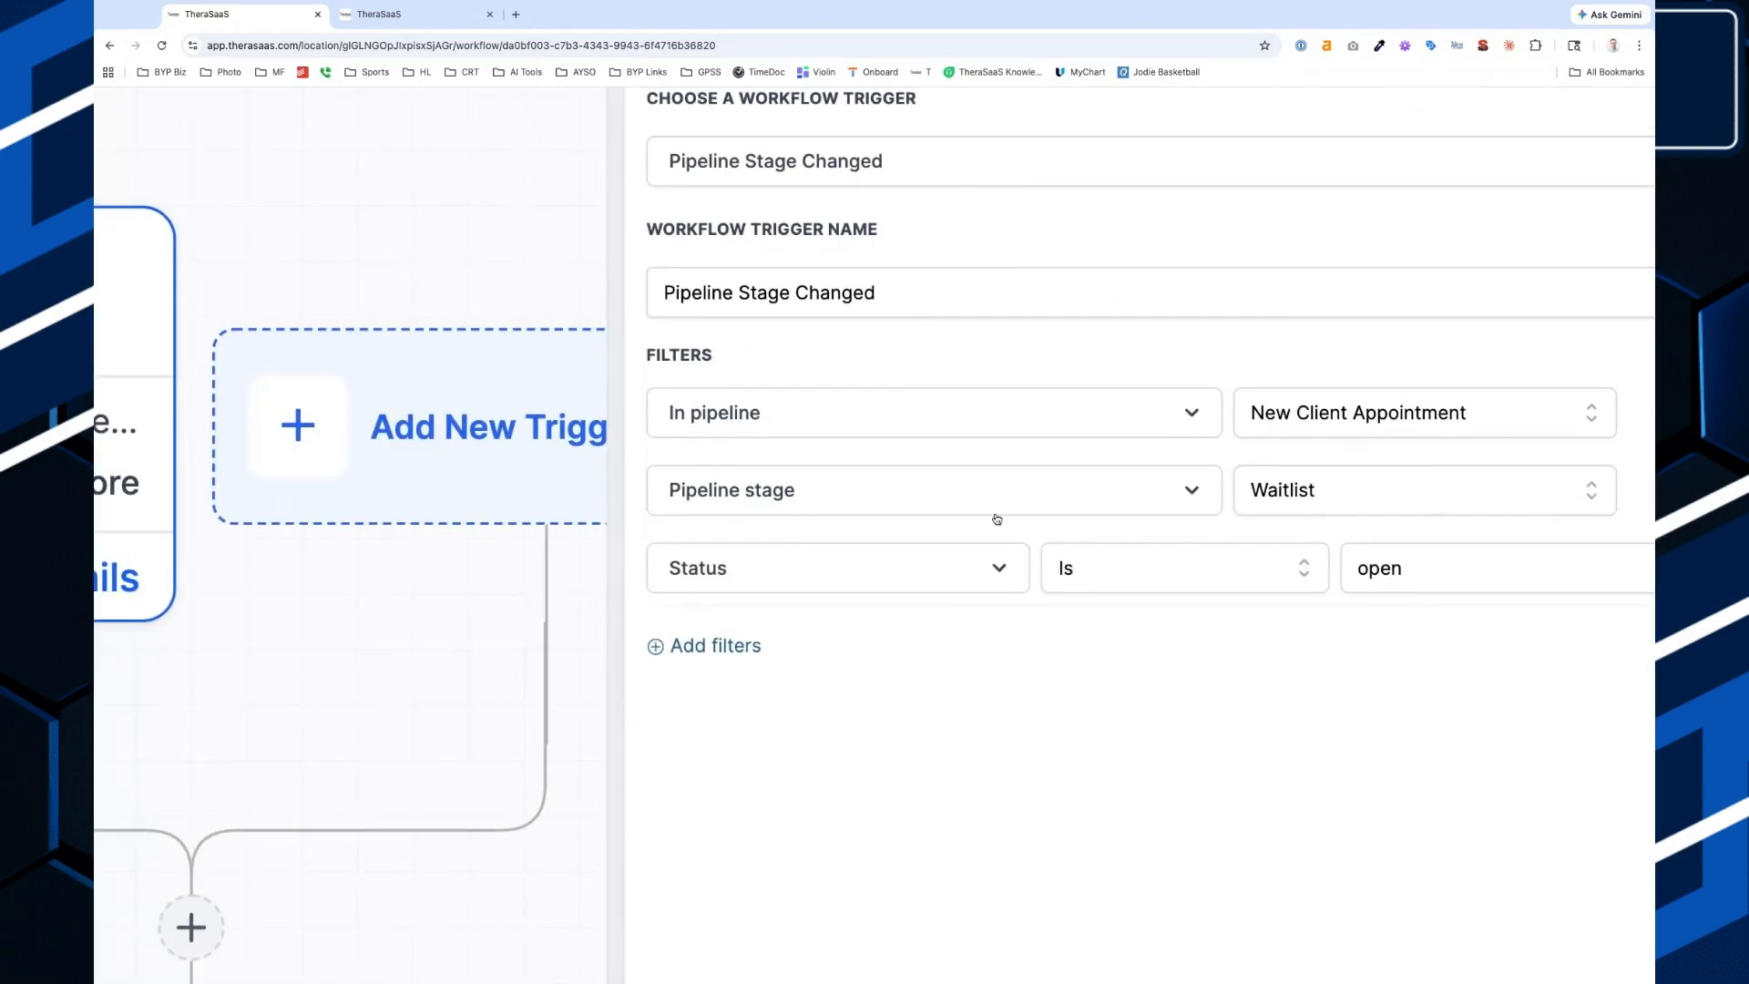
scroll(1389, 738, down, 3)
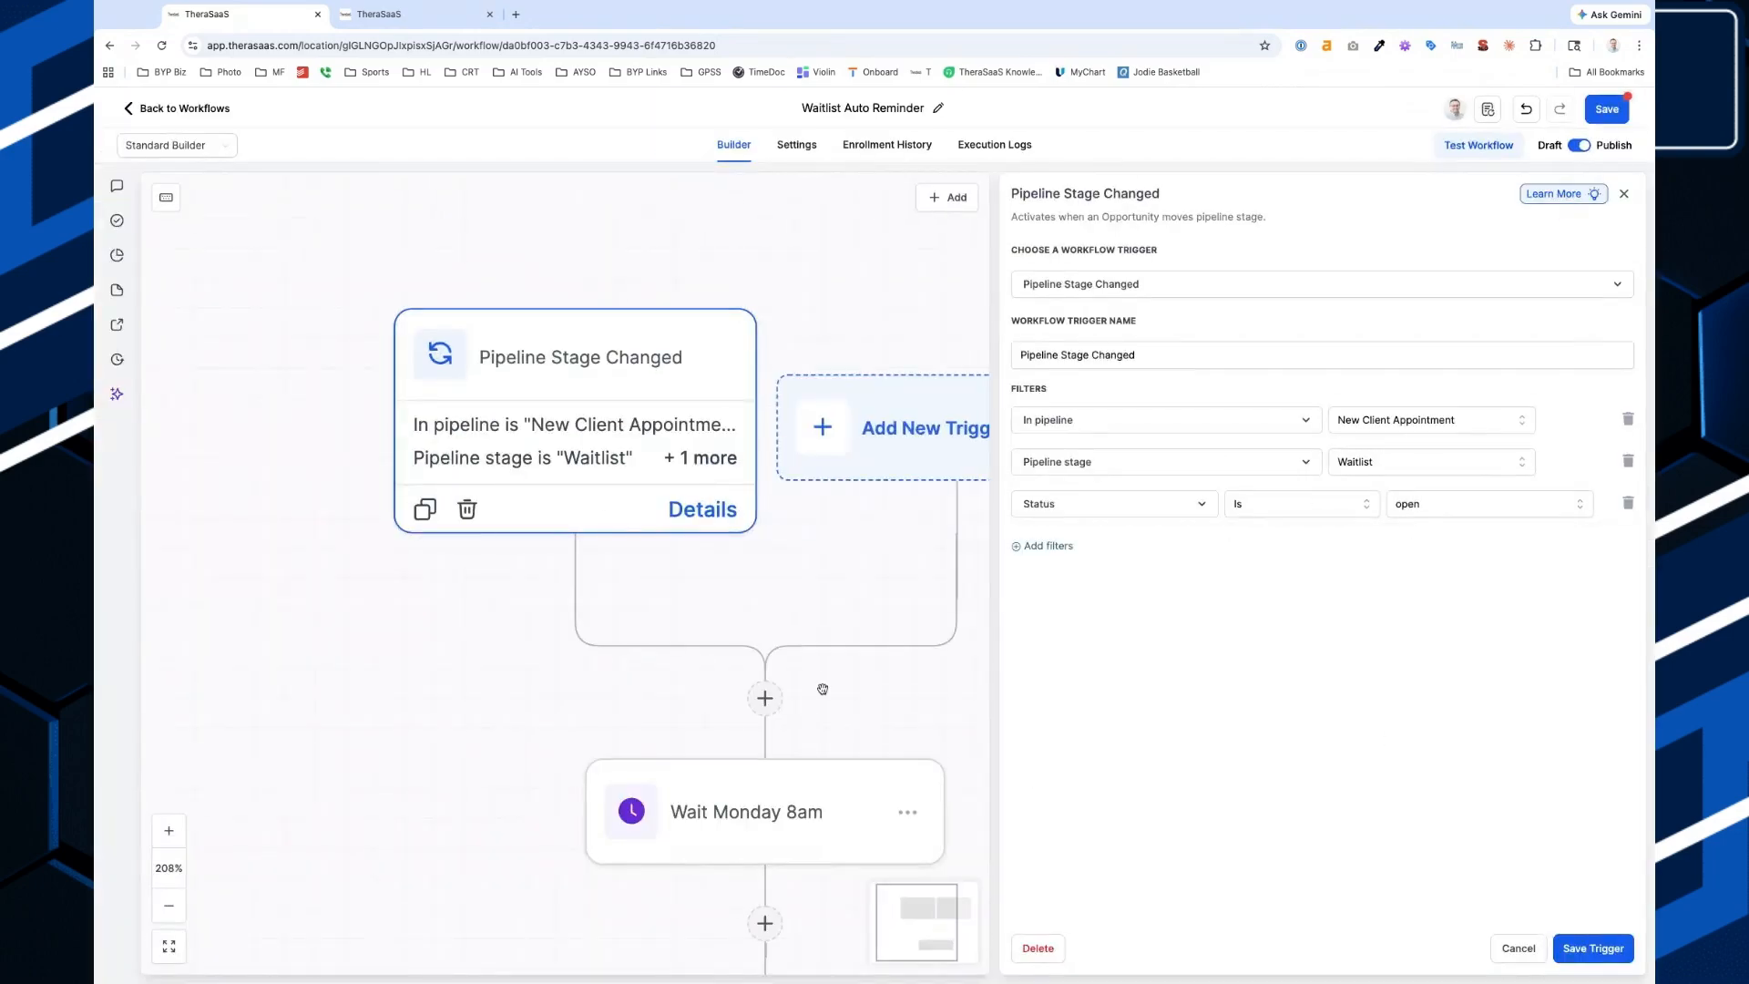
drag(645, 665, 437, 510)
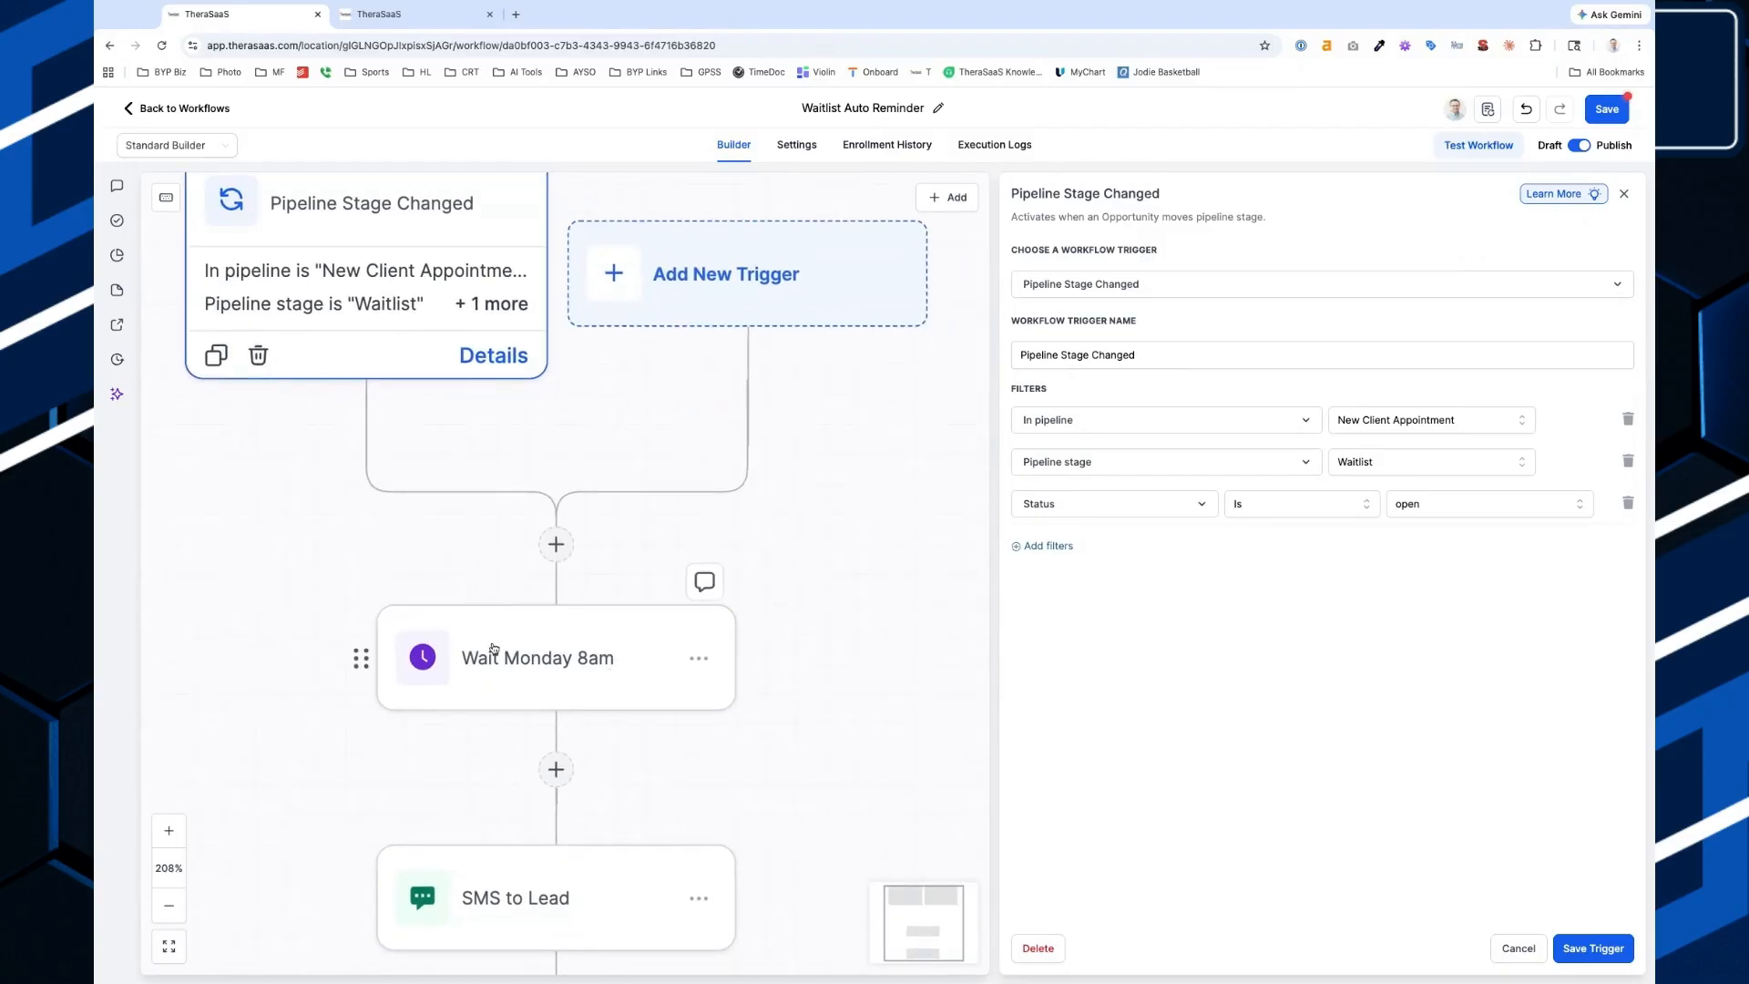
click(499, 665)
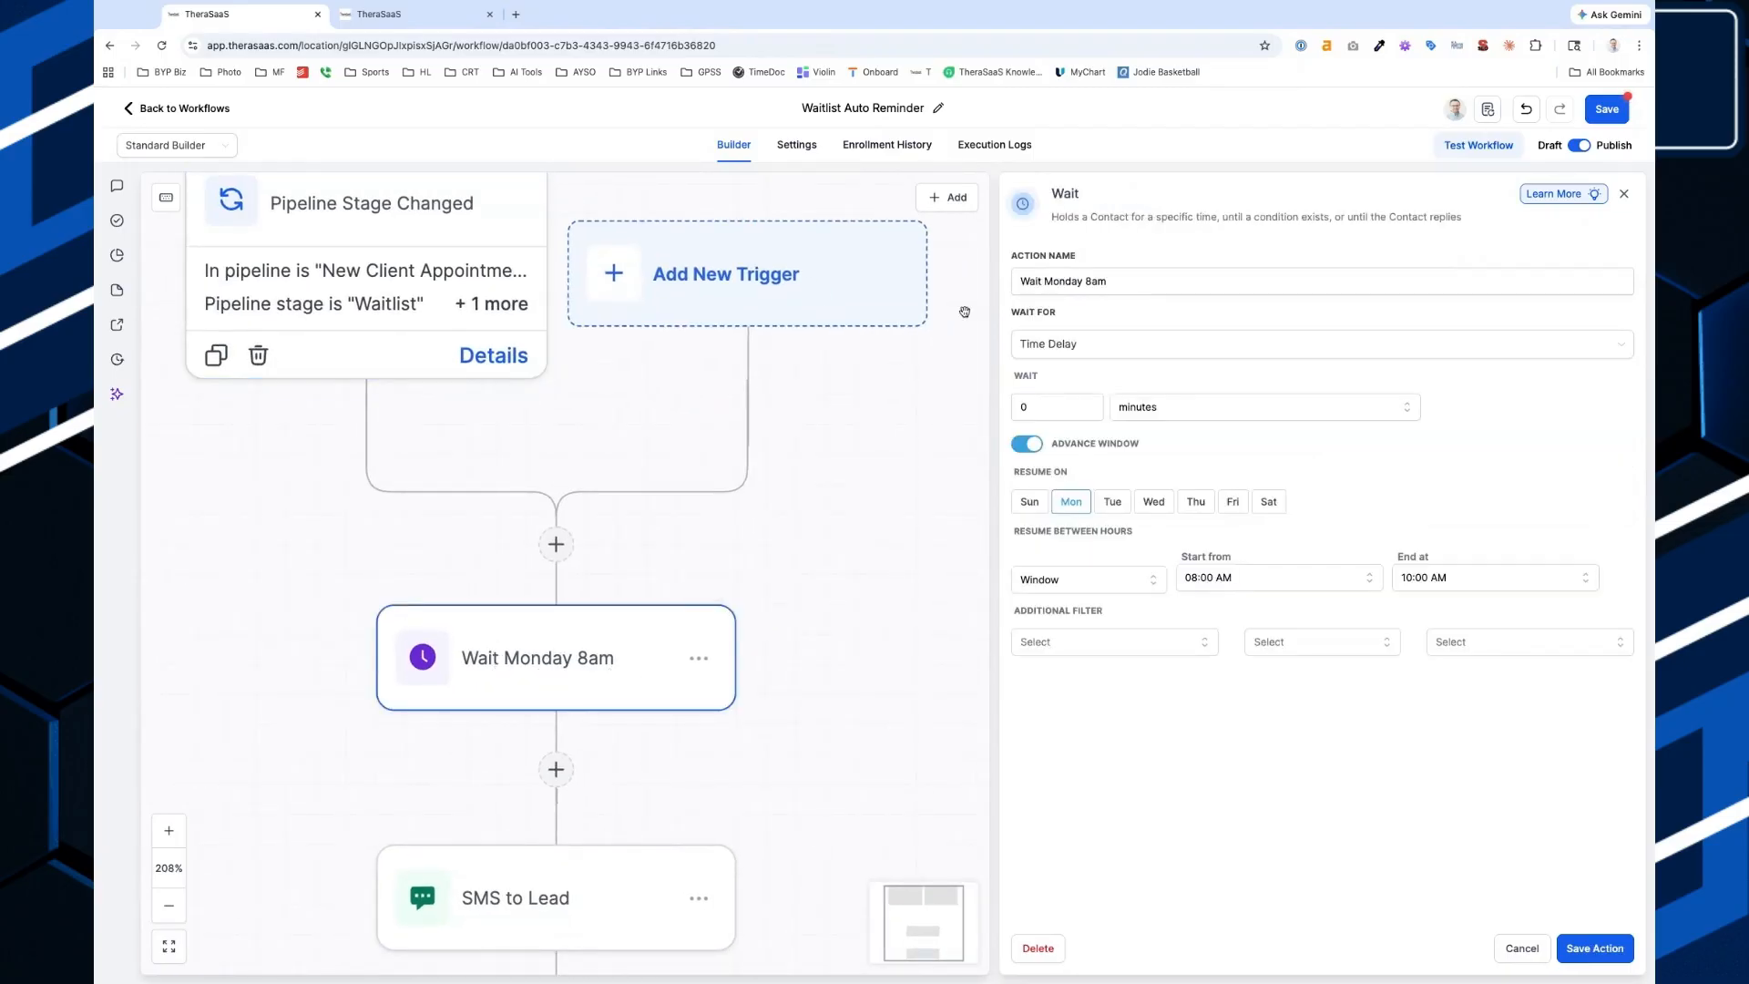
Insert a Wait action between Wait Monday 8am and SMS to Lead, using Time Delay as what it waits for.
click(556, 768)
text(wai)
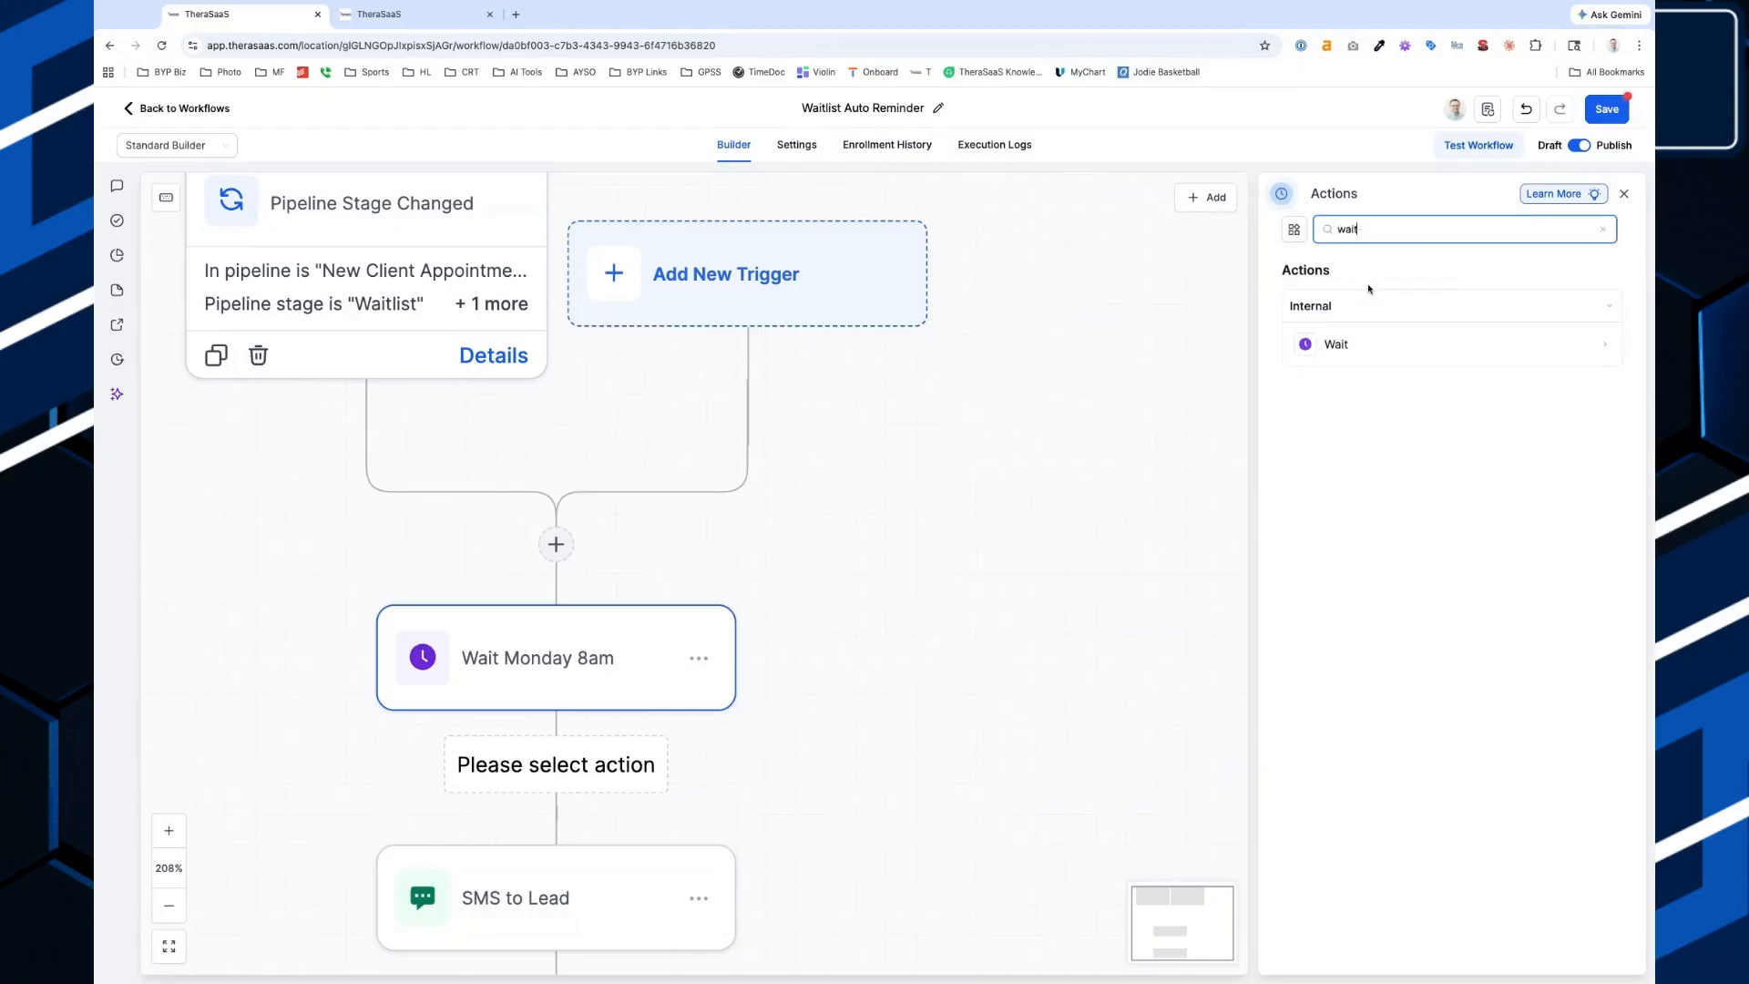
text(t)
click(1343, 343)
click(1124, 355)
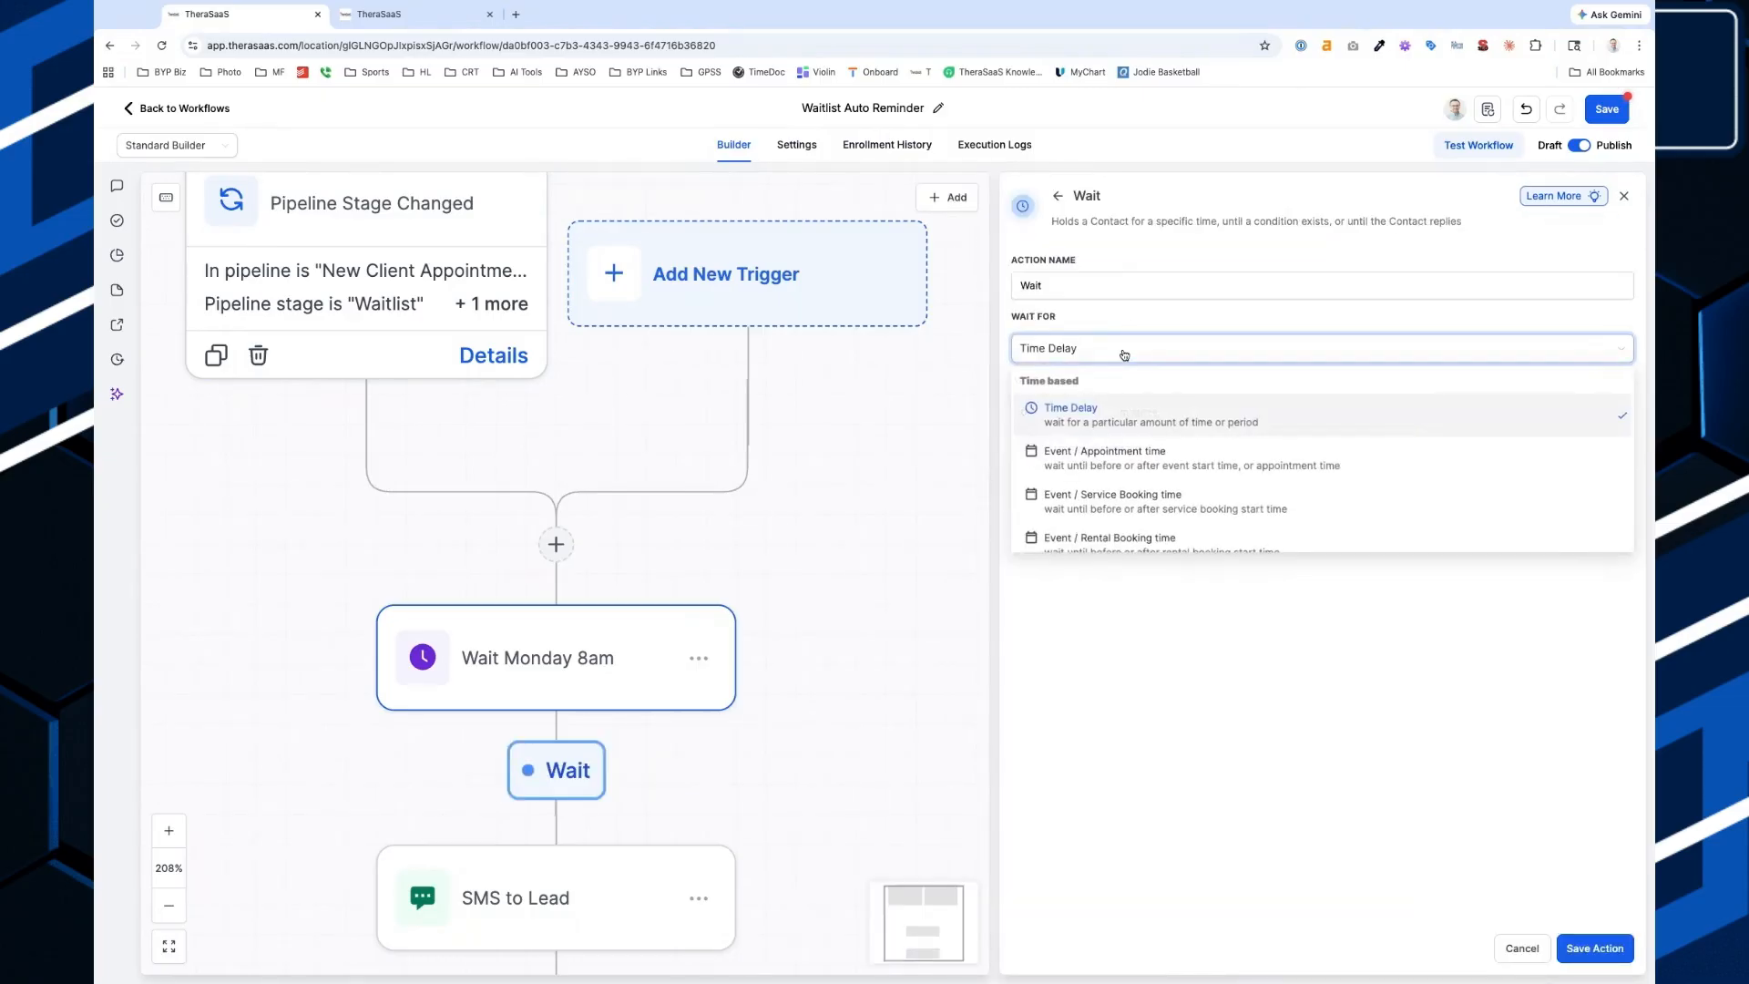
click(1113, 461)
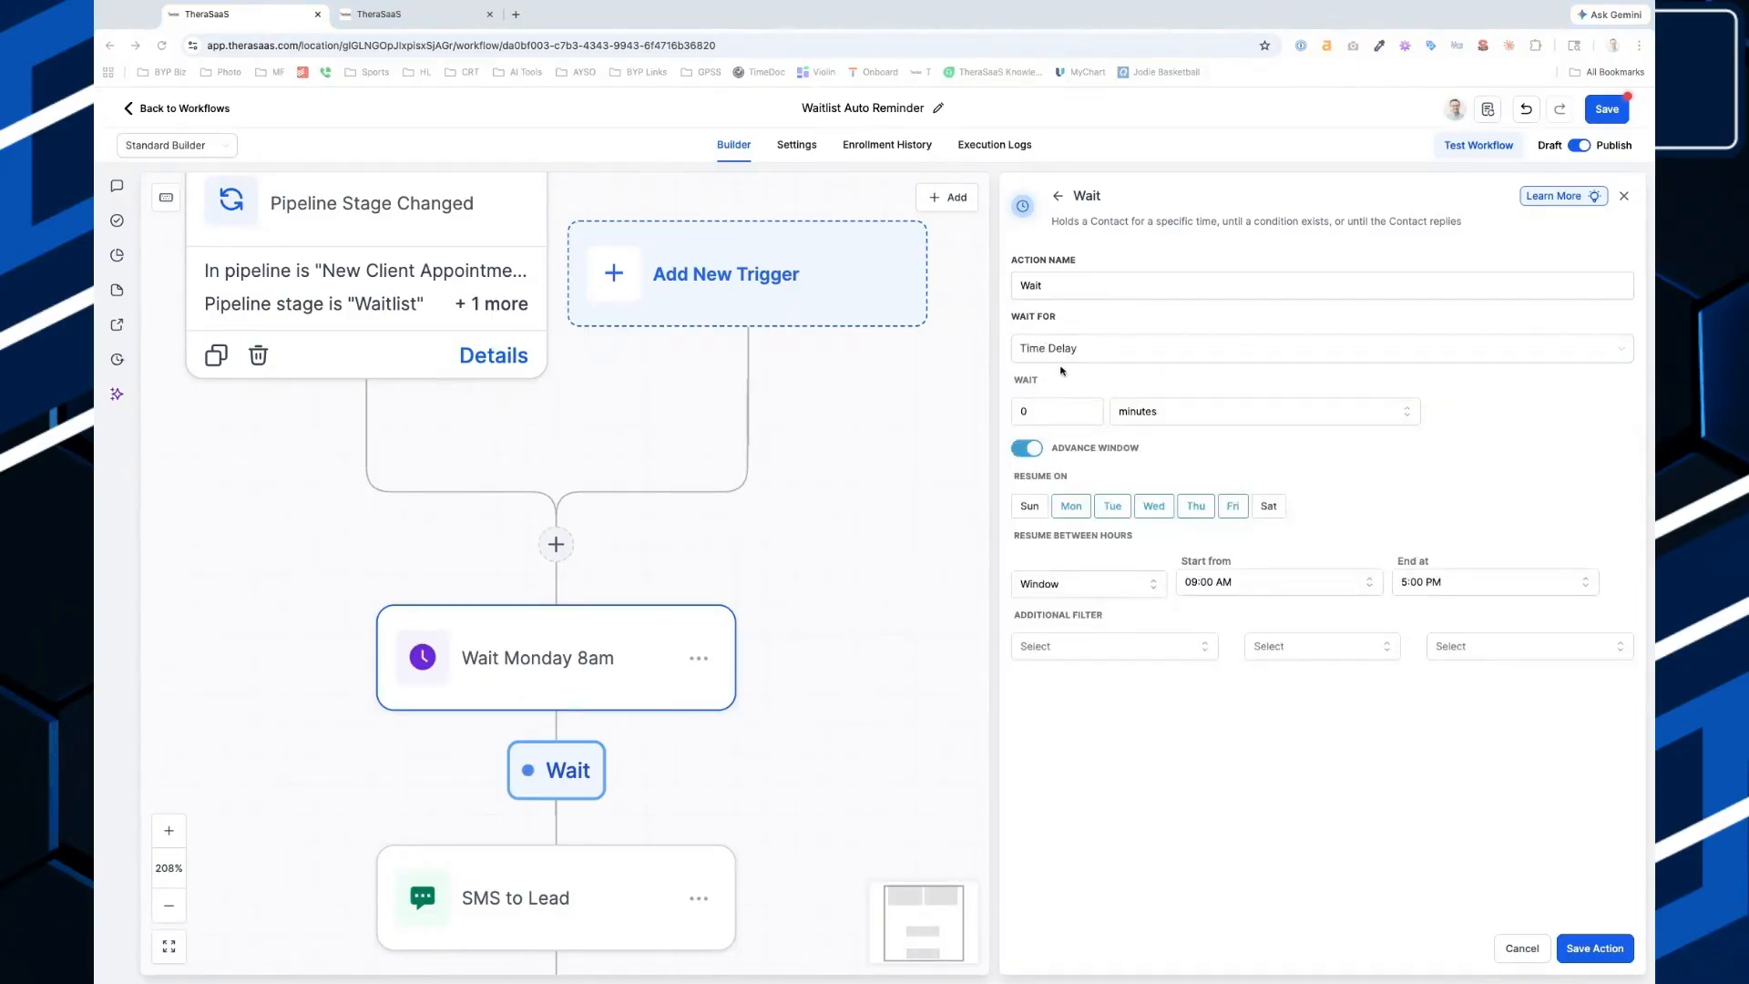
click(1075, 356)
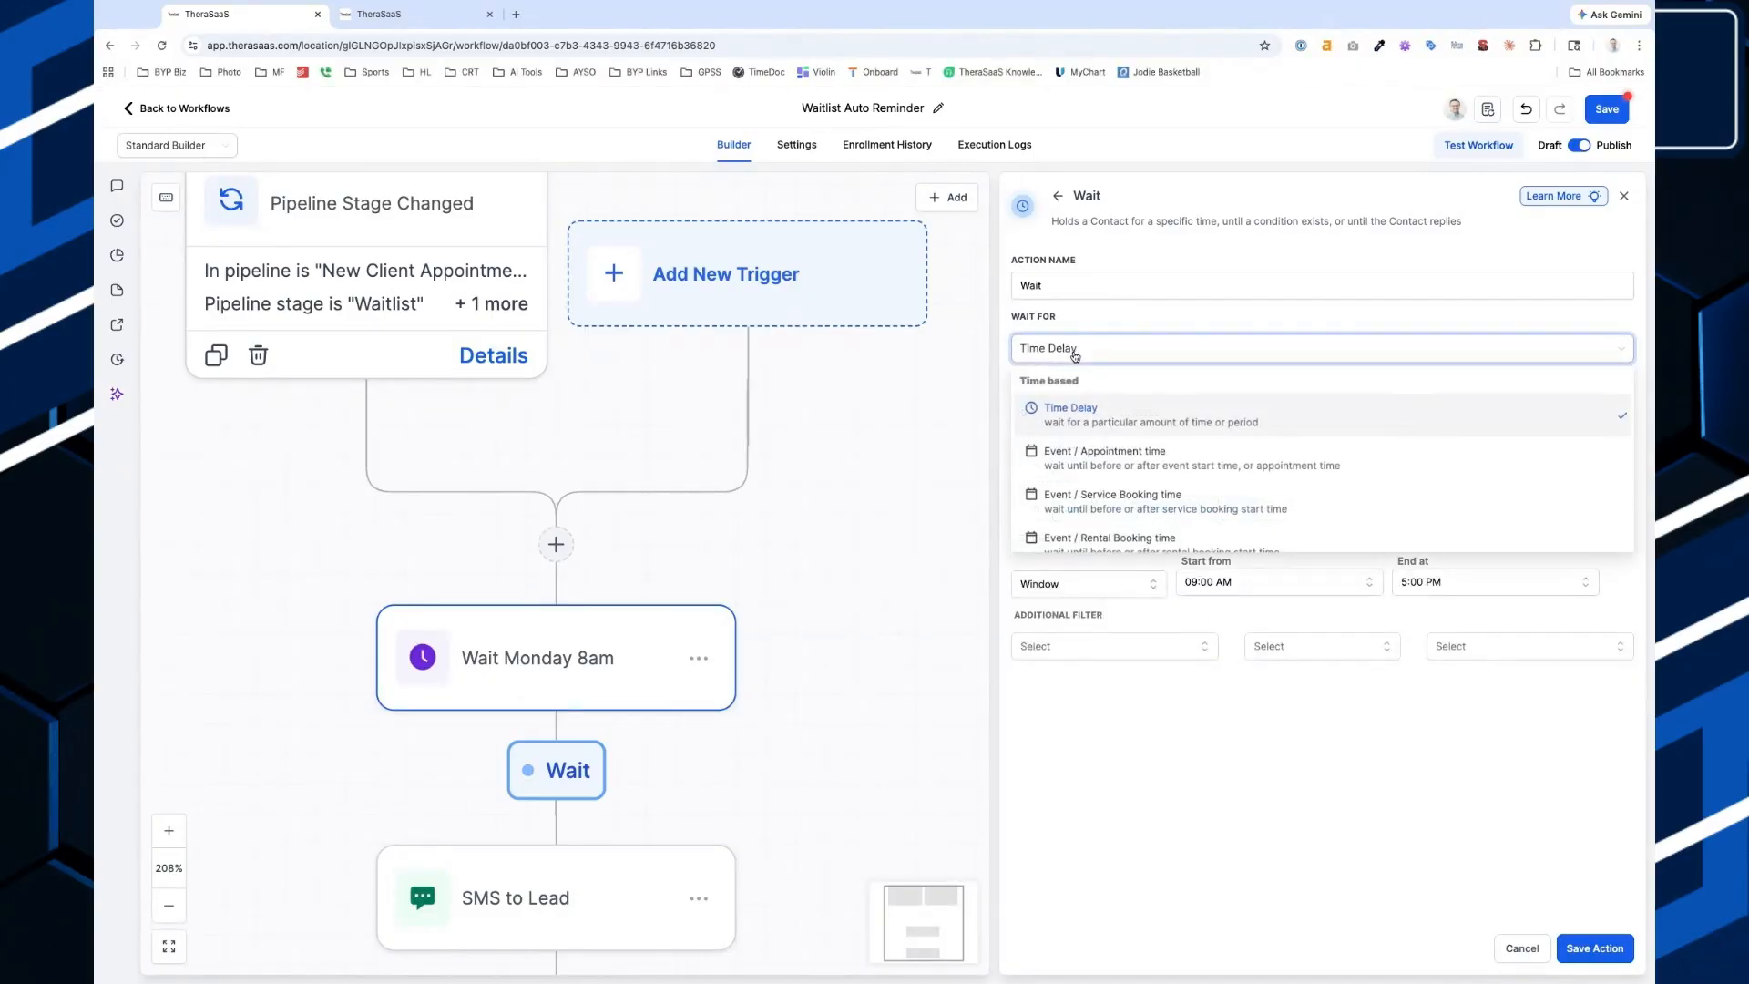
click(1078, 421)
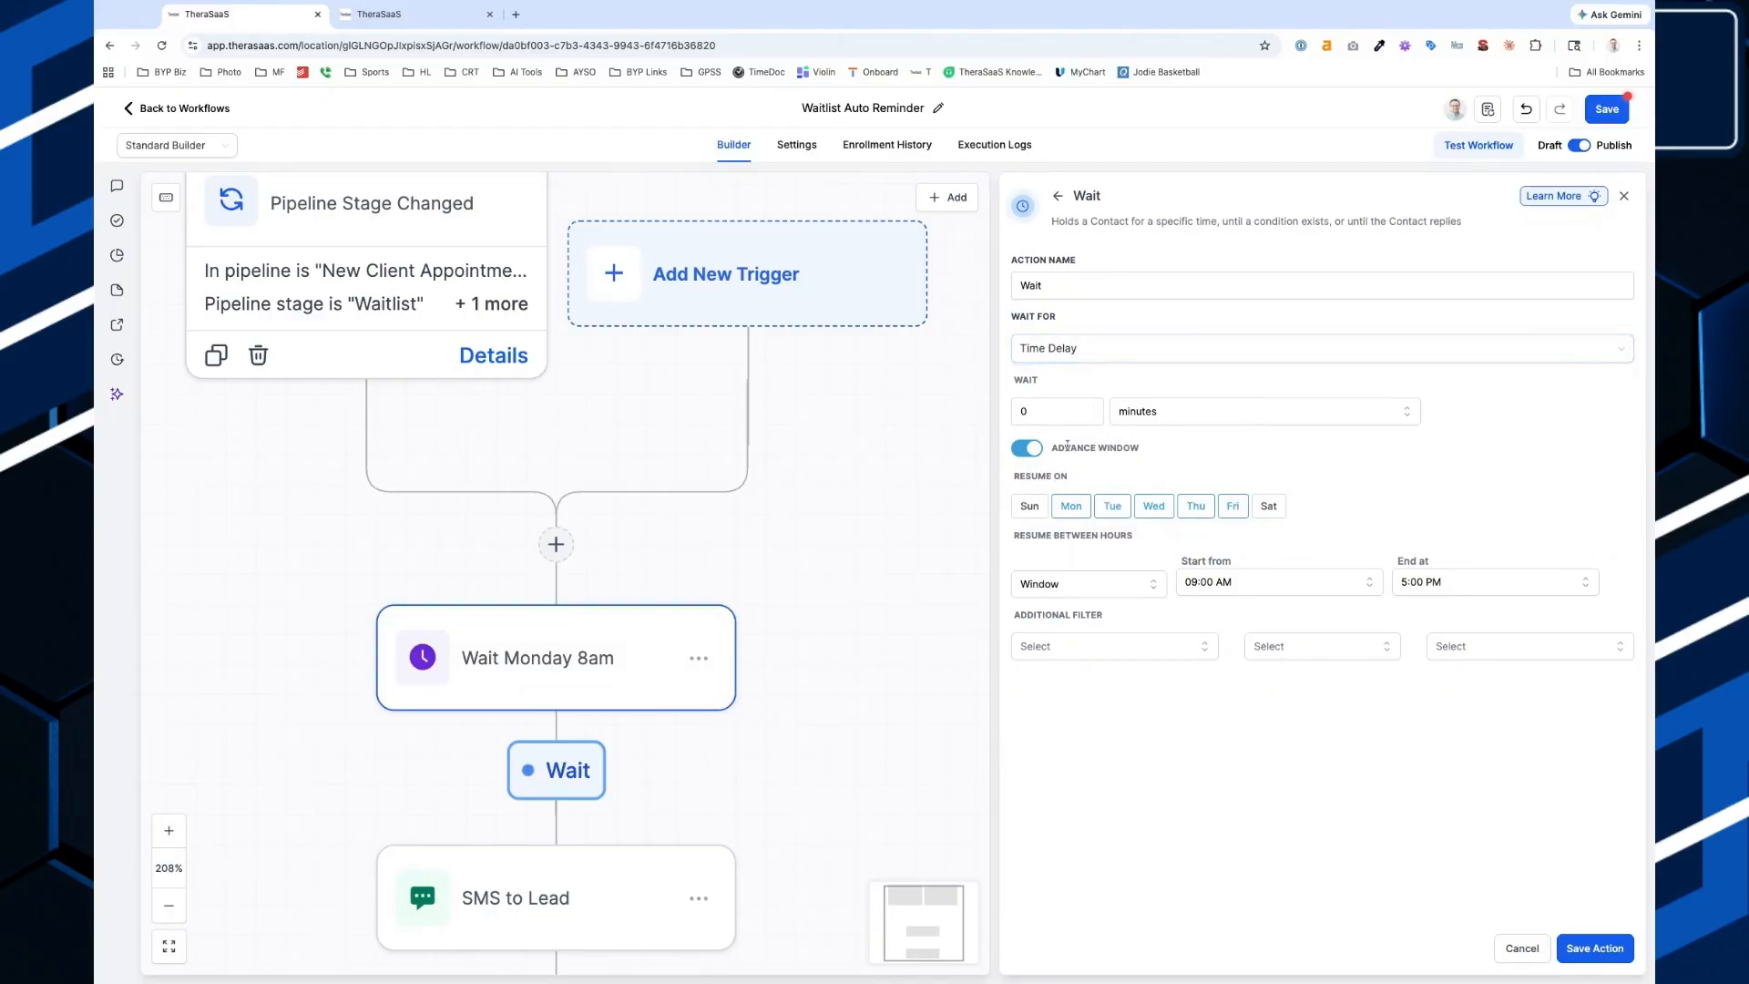
Keep the new Wait action's advance window enabled and restrict its resume days to Monday only.
click(1022, 450)
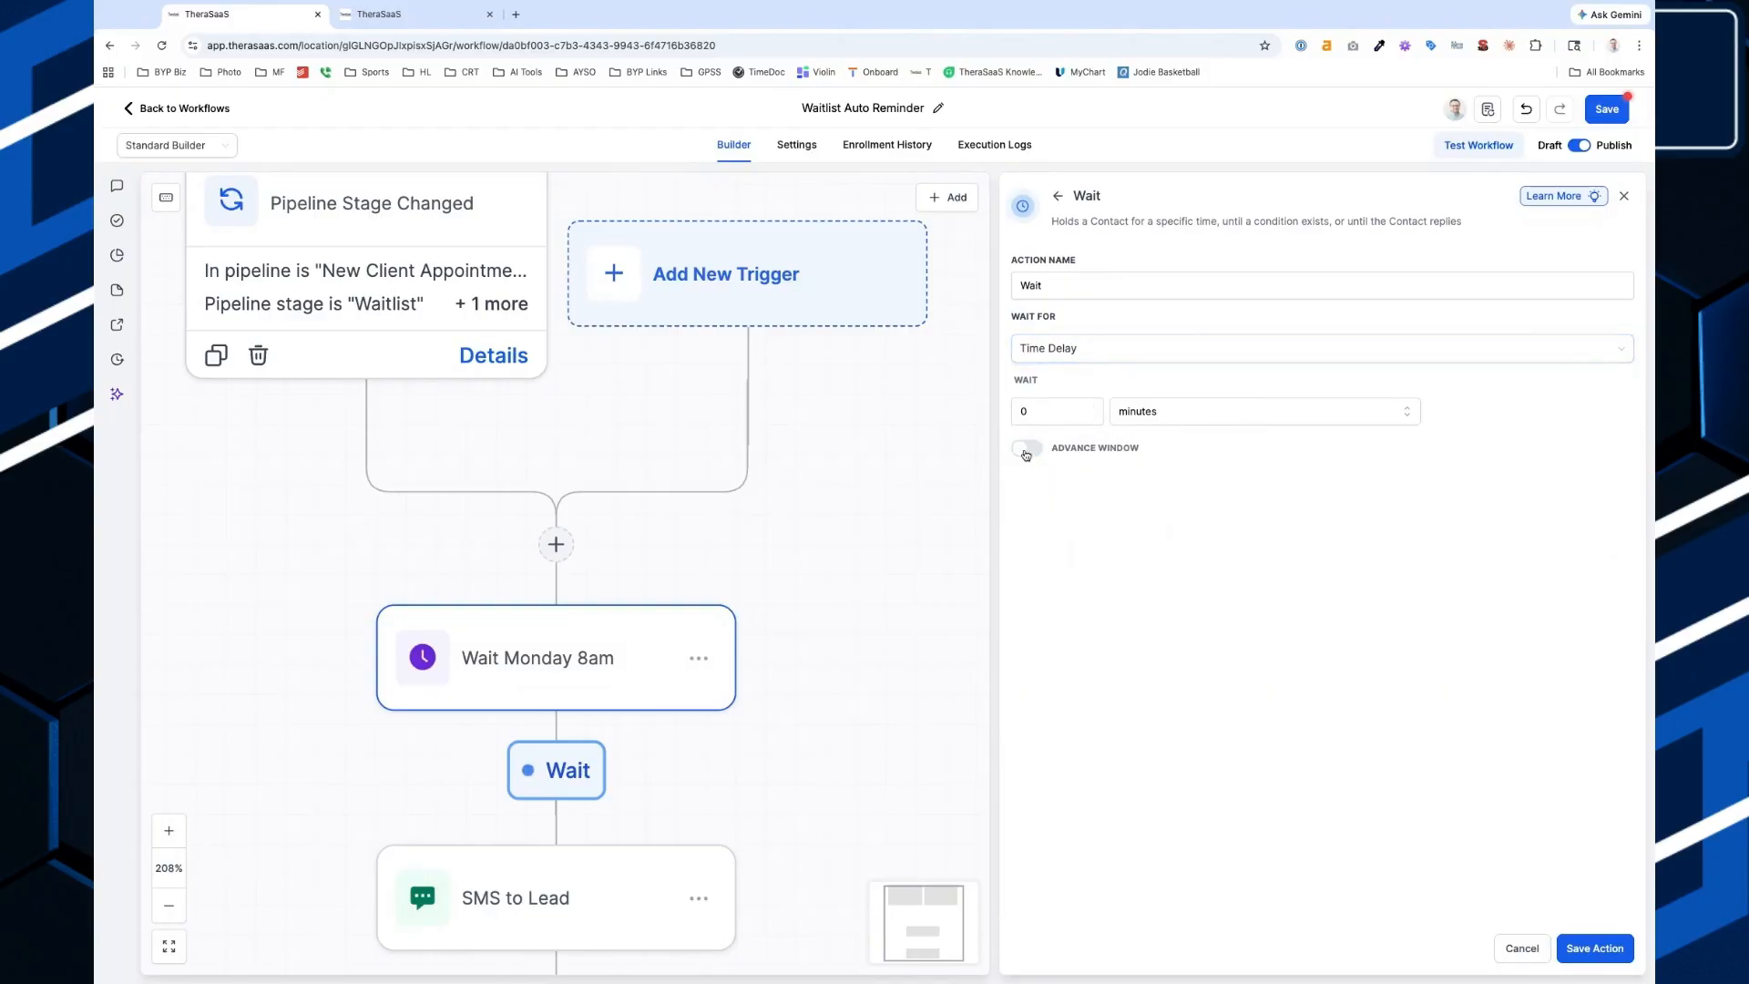
click(1024, 450)
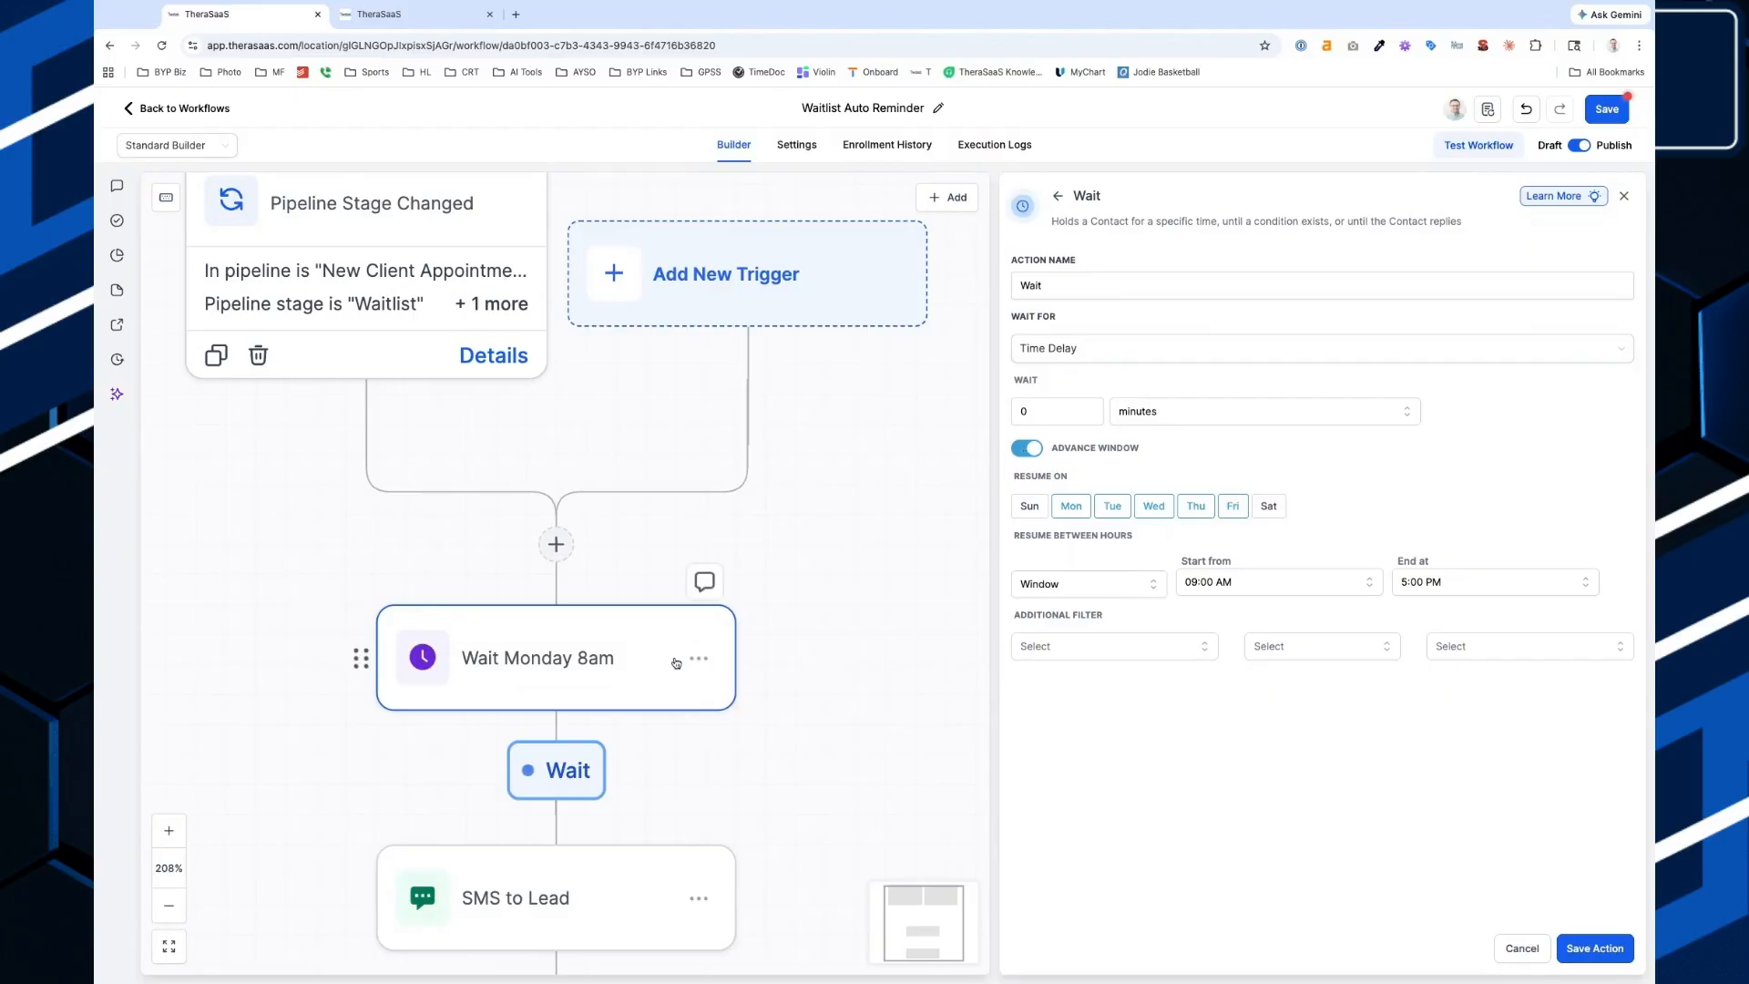
click(1075, 508)
click(1115, 510)
click(1155, 509)
click(1196, 507)
click(1232, 506)
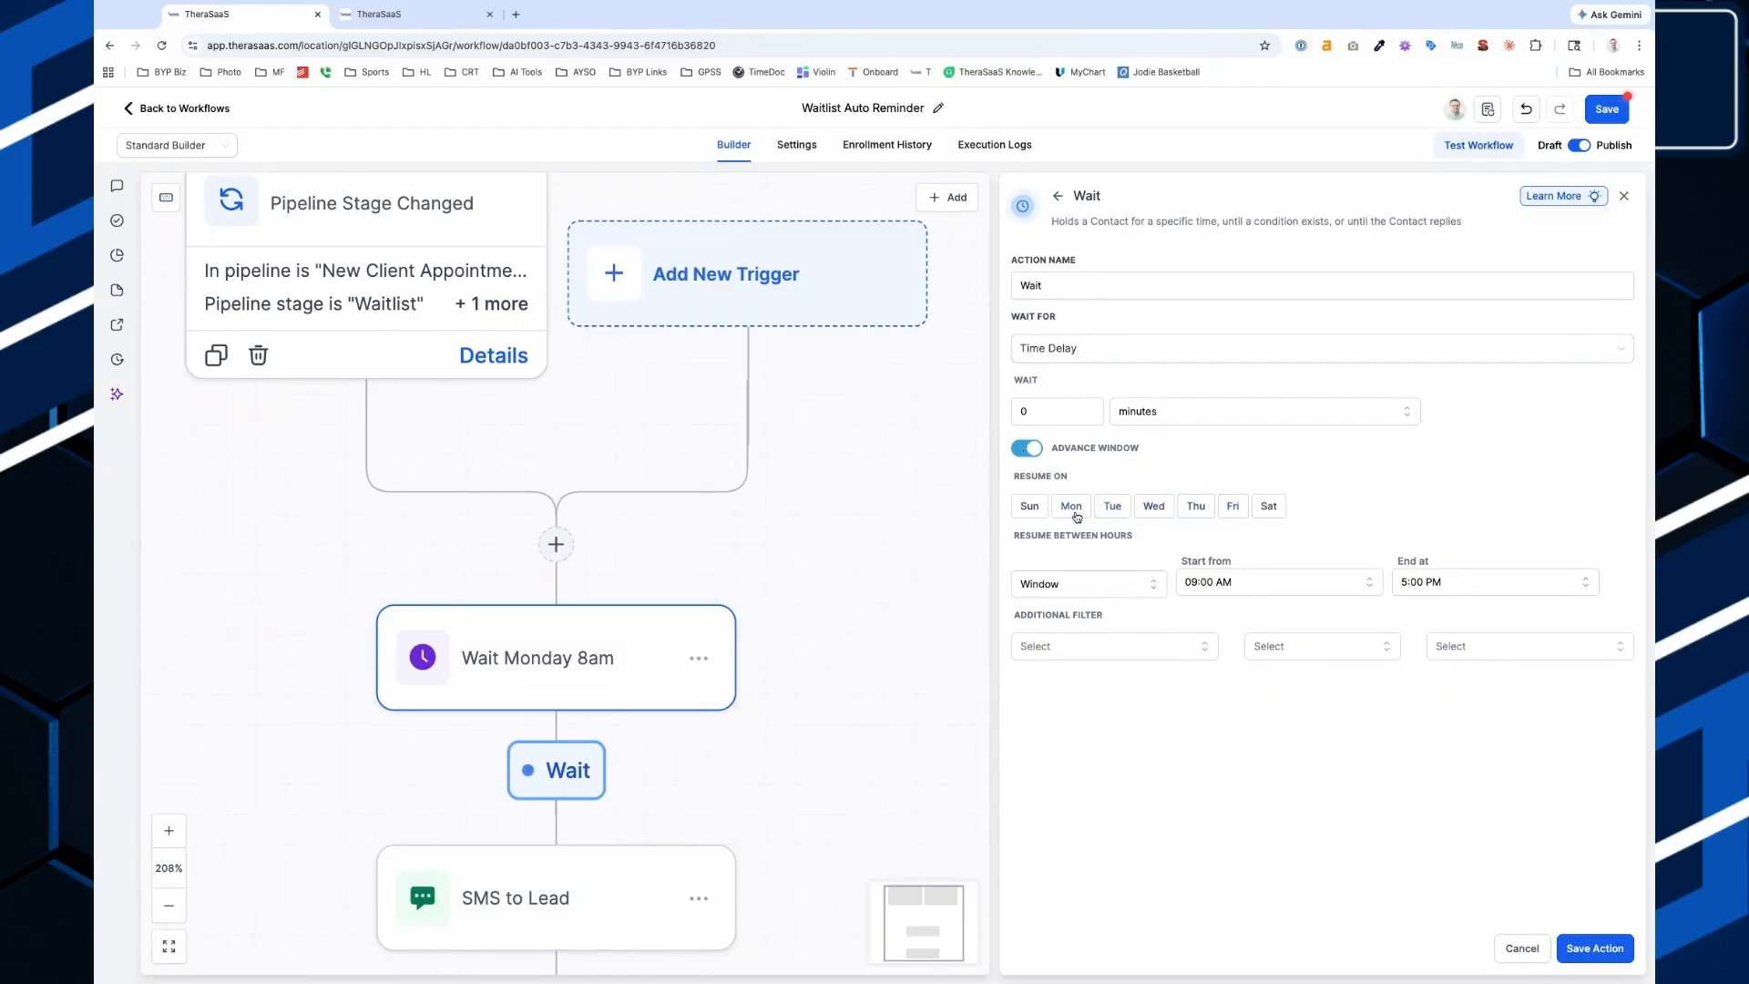
click(1071, 506)
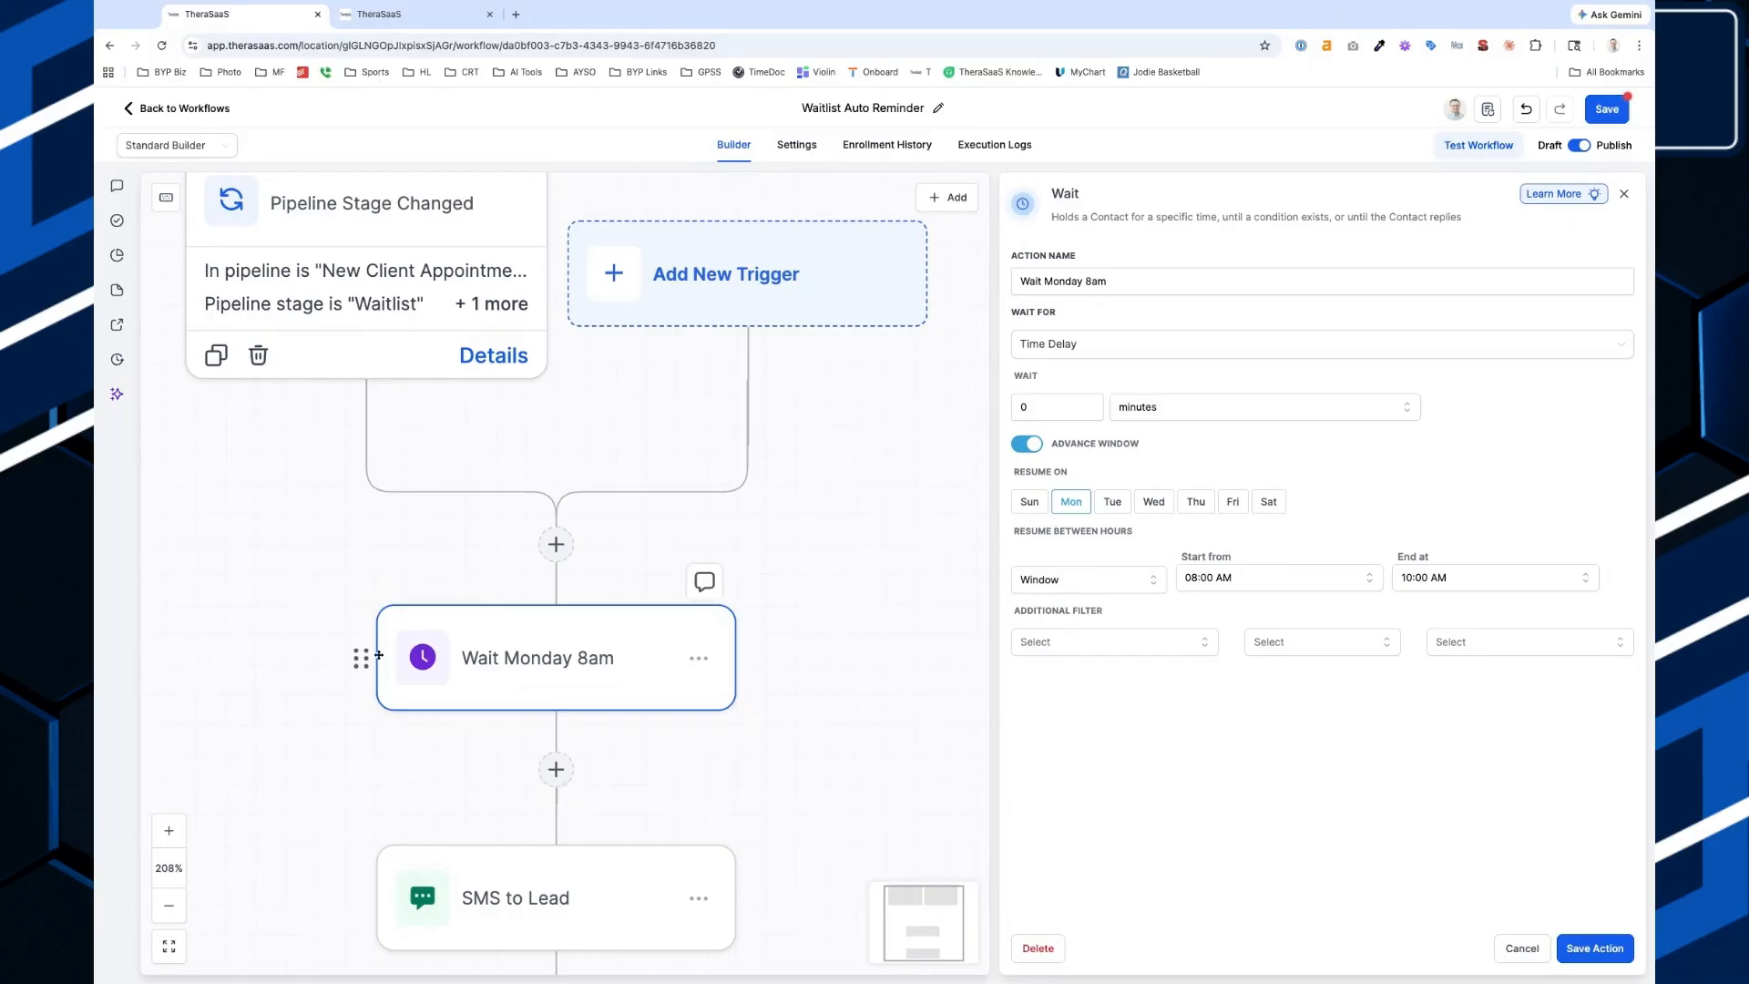
In the SMS to Lead message, insert a comma after "waitlist" before each "please reply" and save the action.
drag(359, 658, 334, 632)
scroll(490, 867, down, 5)
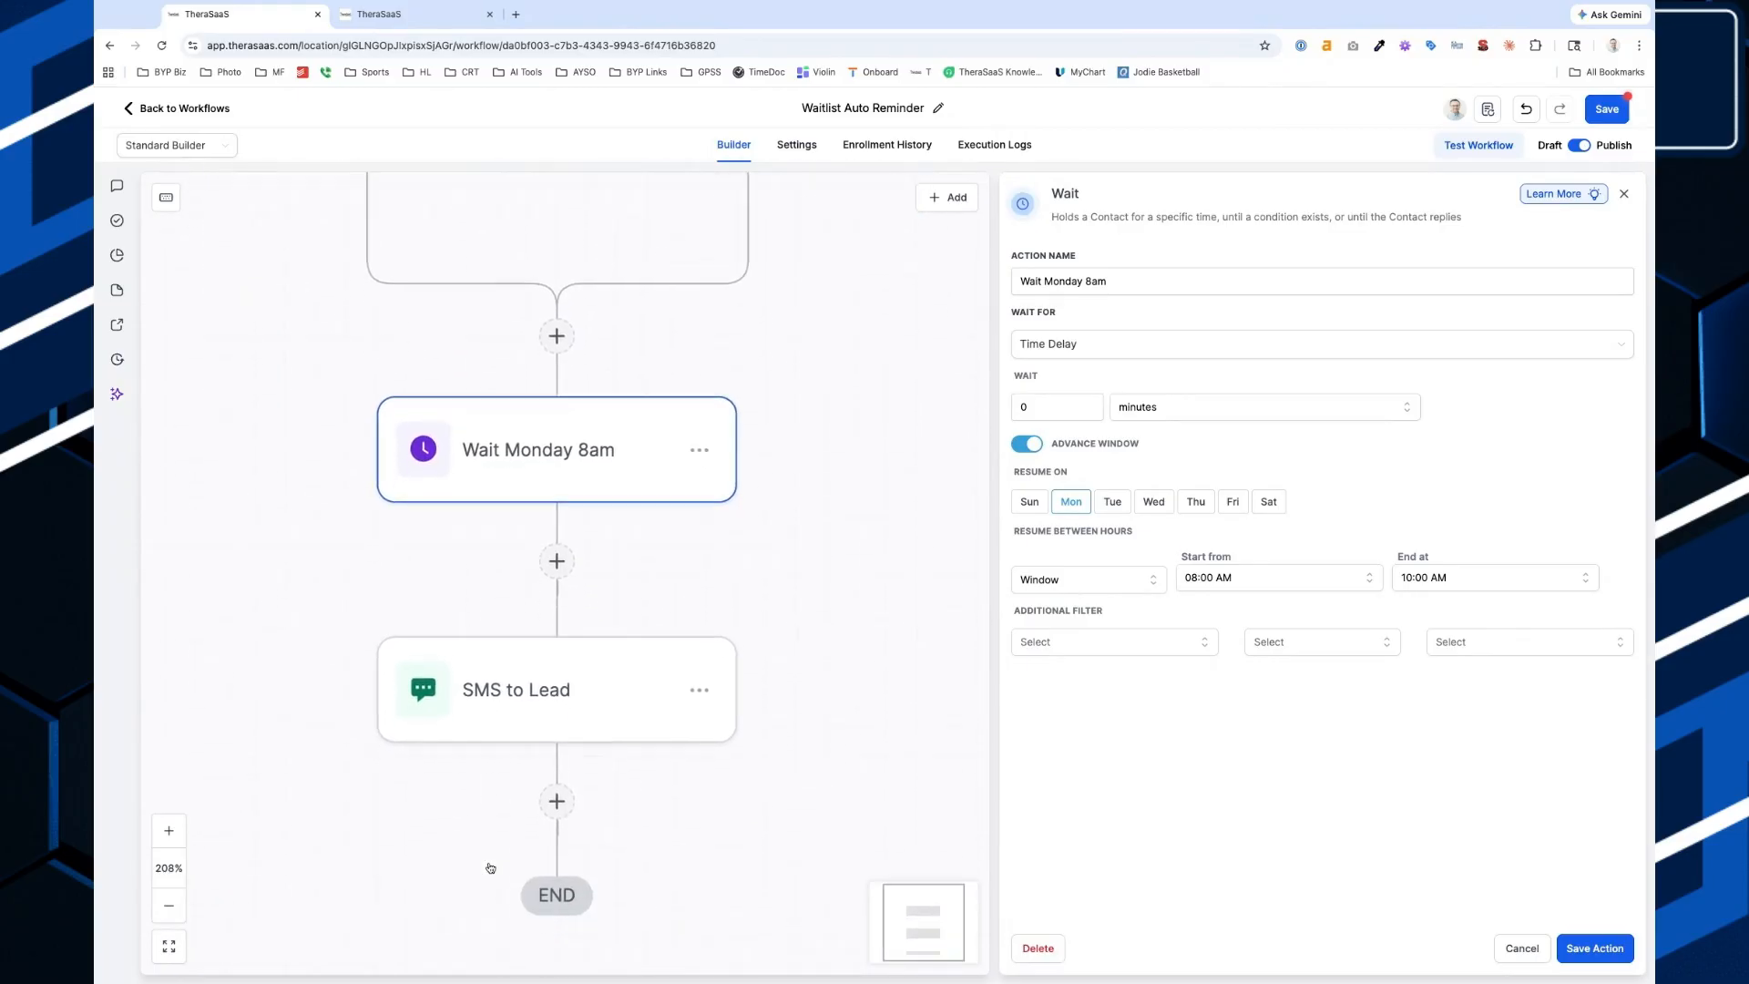
click(505, 620)
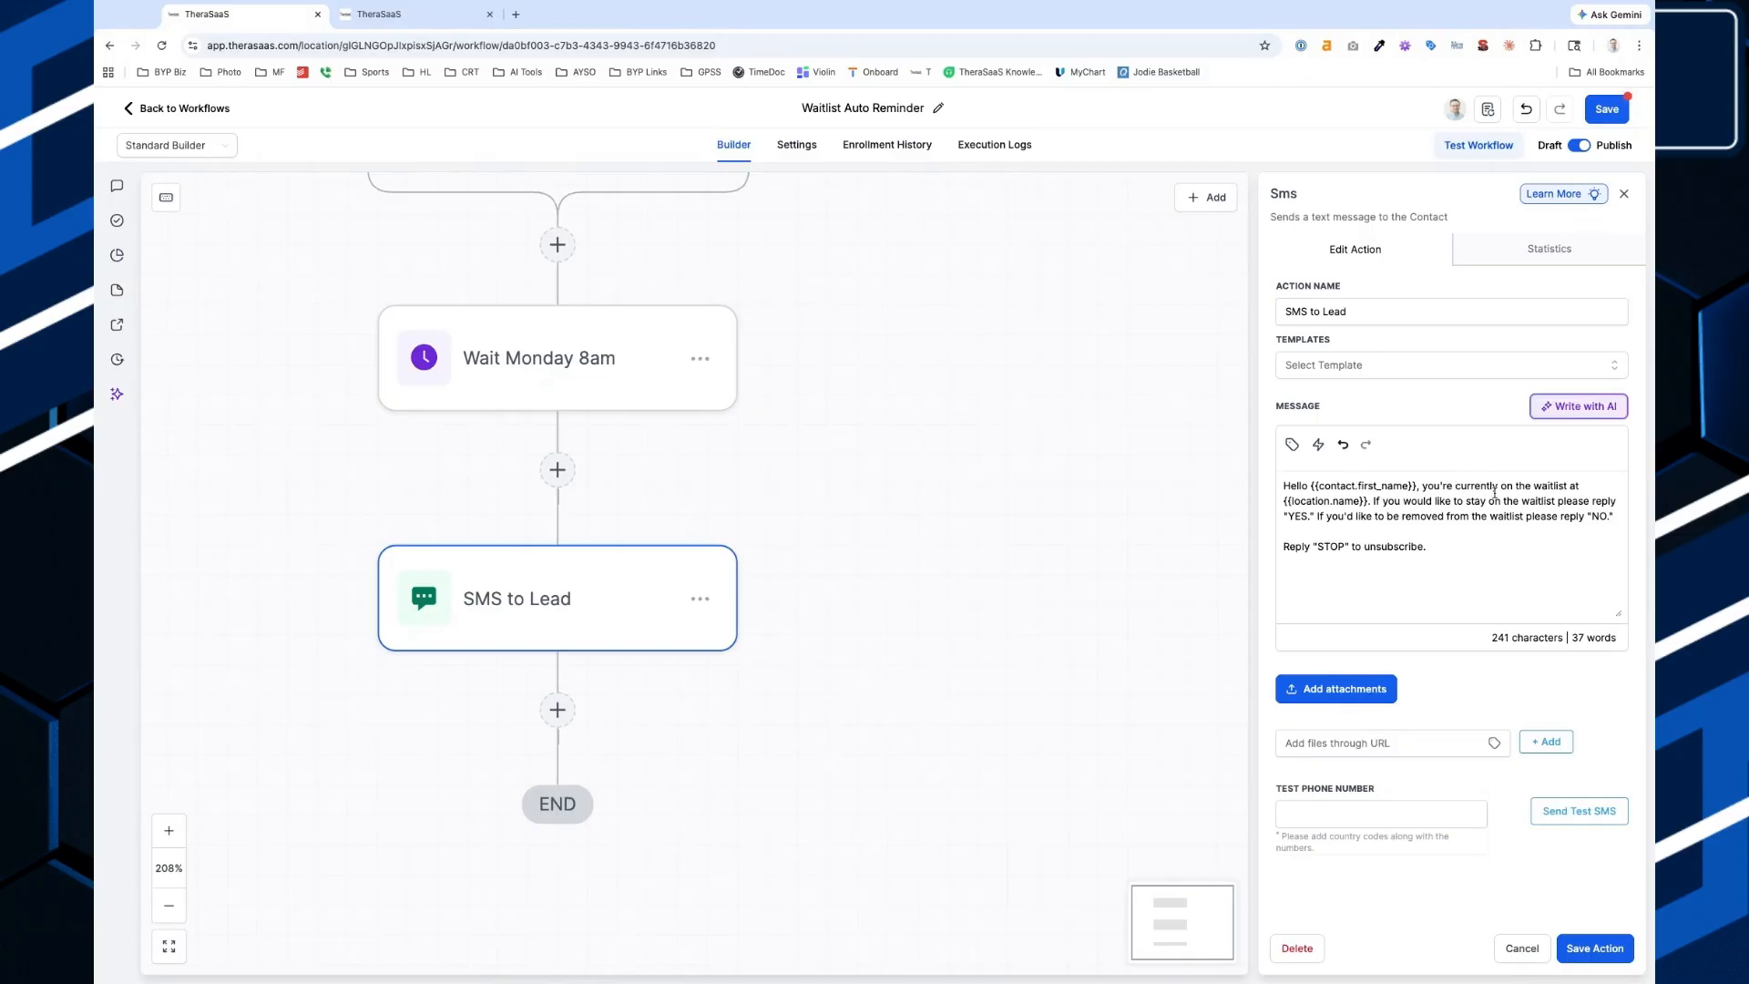
scroll(1495, 493, up, 5)
scroll(1496, 496, right, 1)
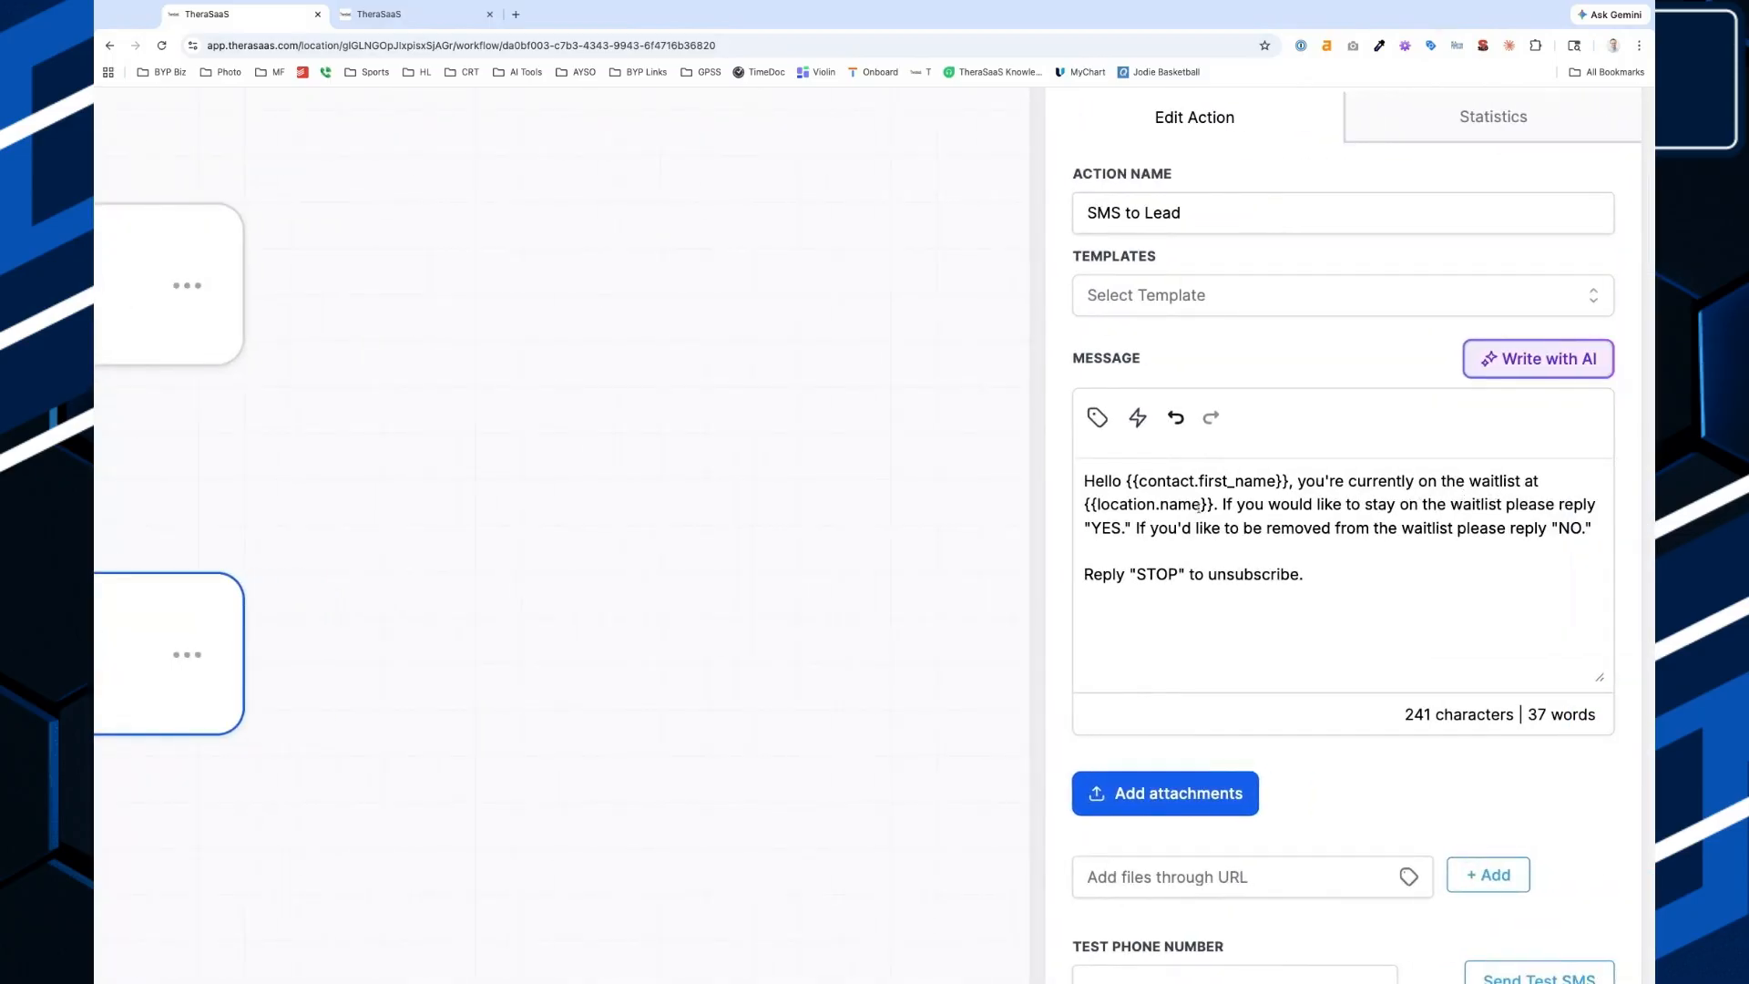
drag(1209, 504, 1133, 528)
click(1475, 487)
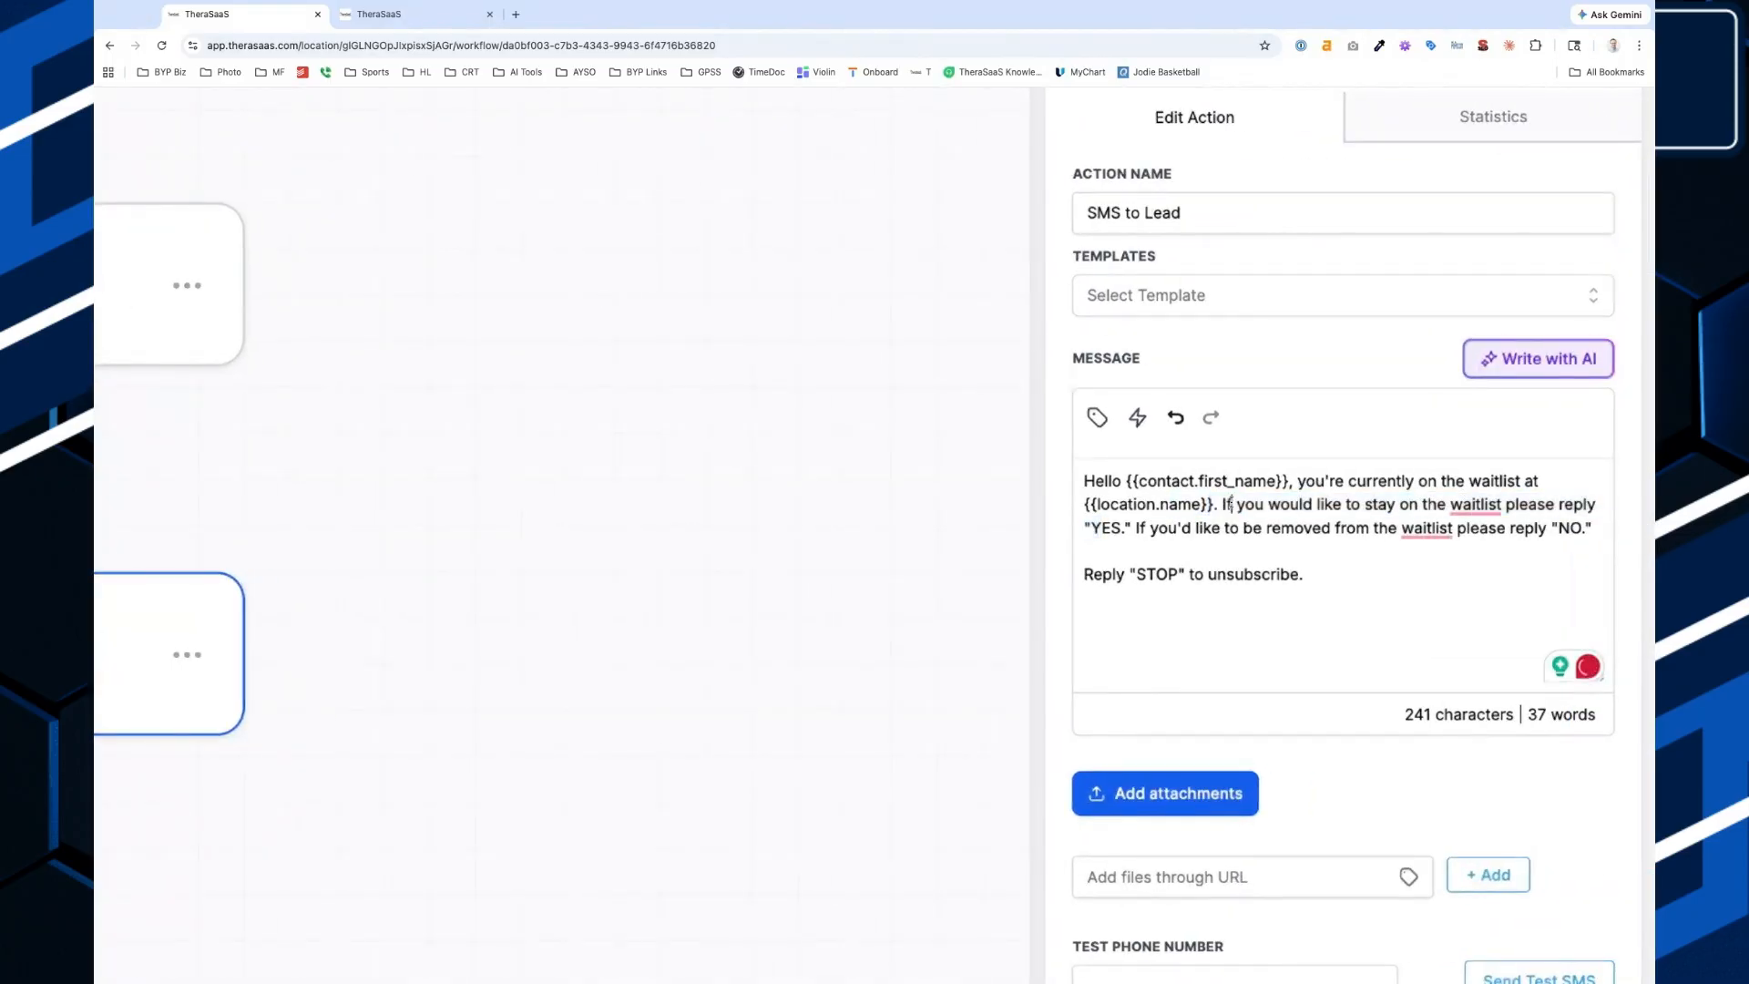
mouse_move(1466, 508)
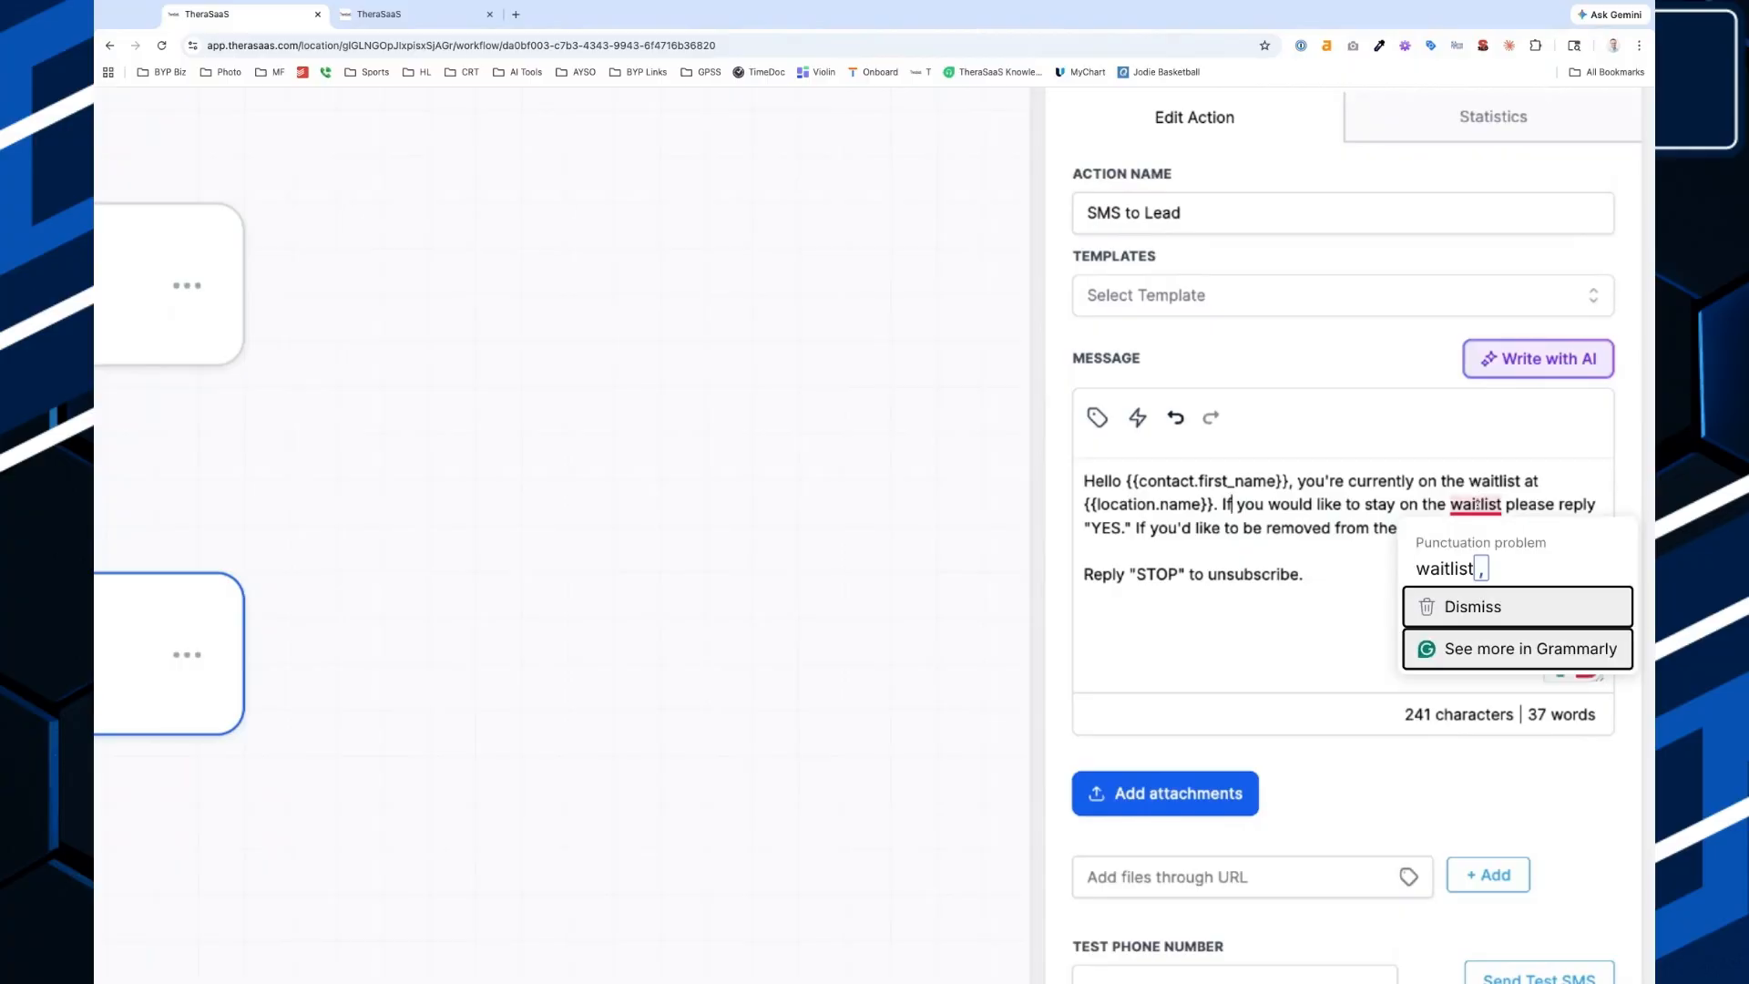
click(1444, 569)
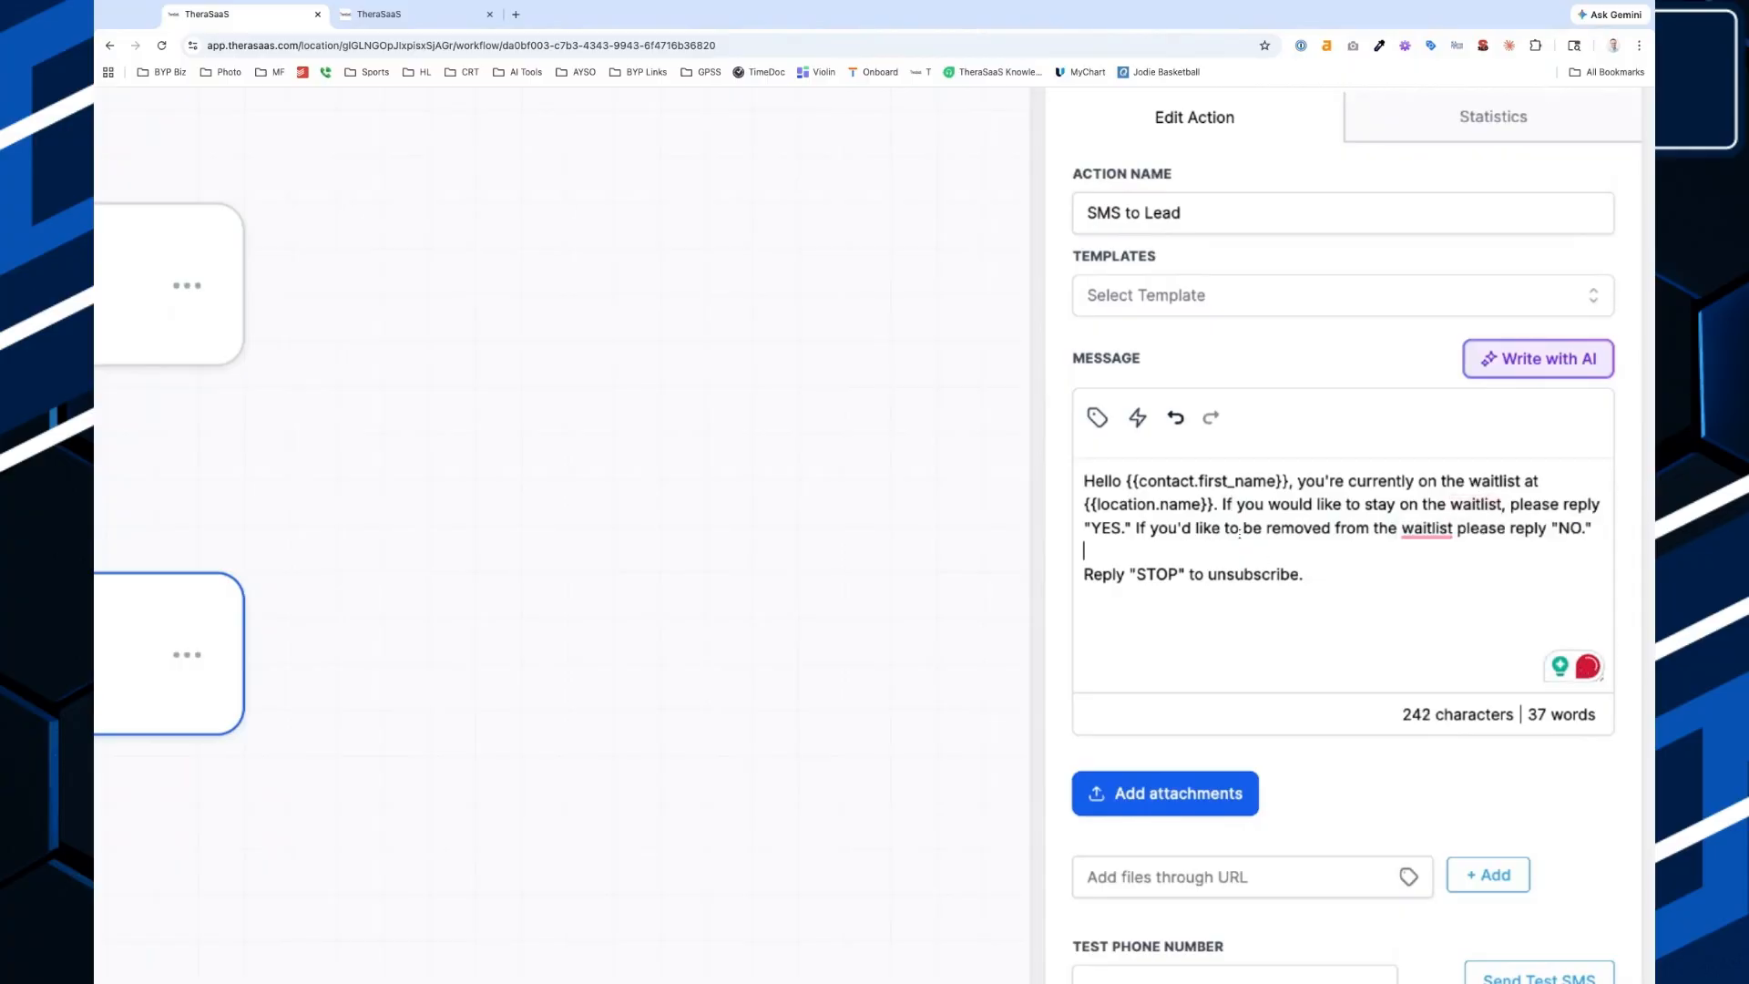
mouse_move(1426, 528)
click(1431, 592)
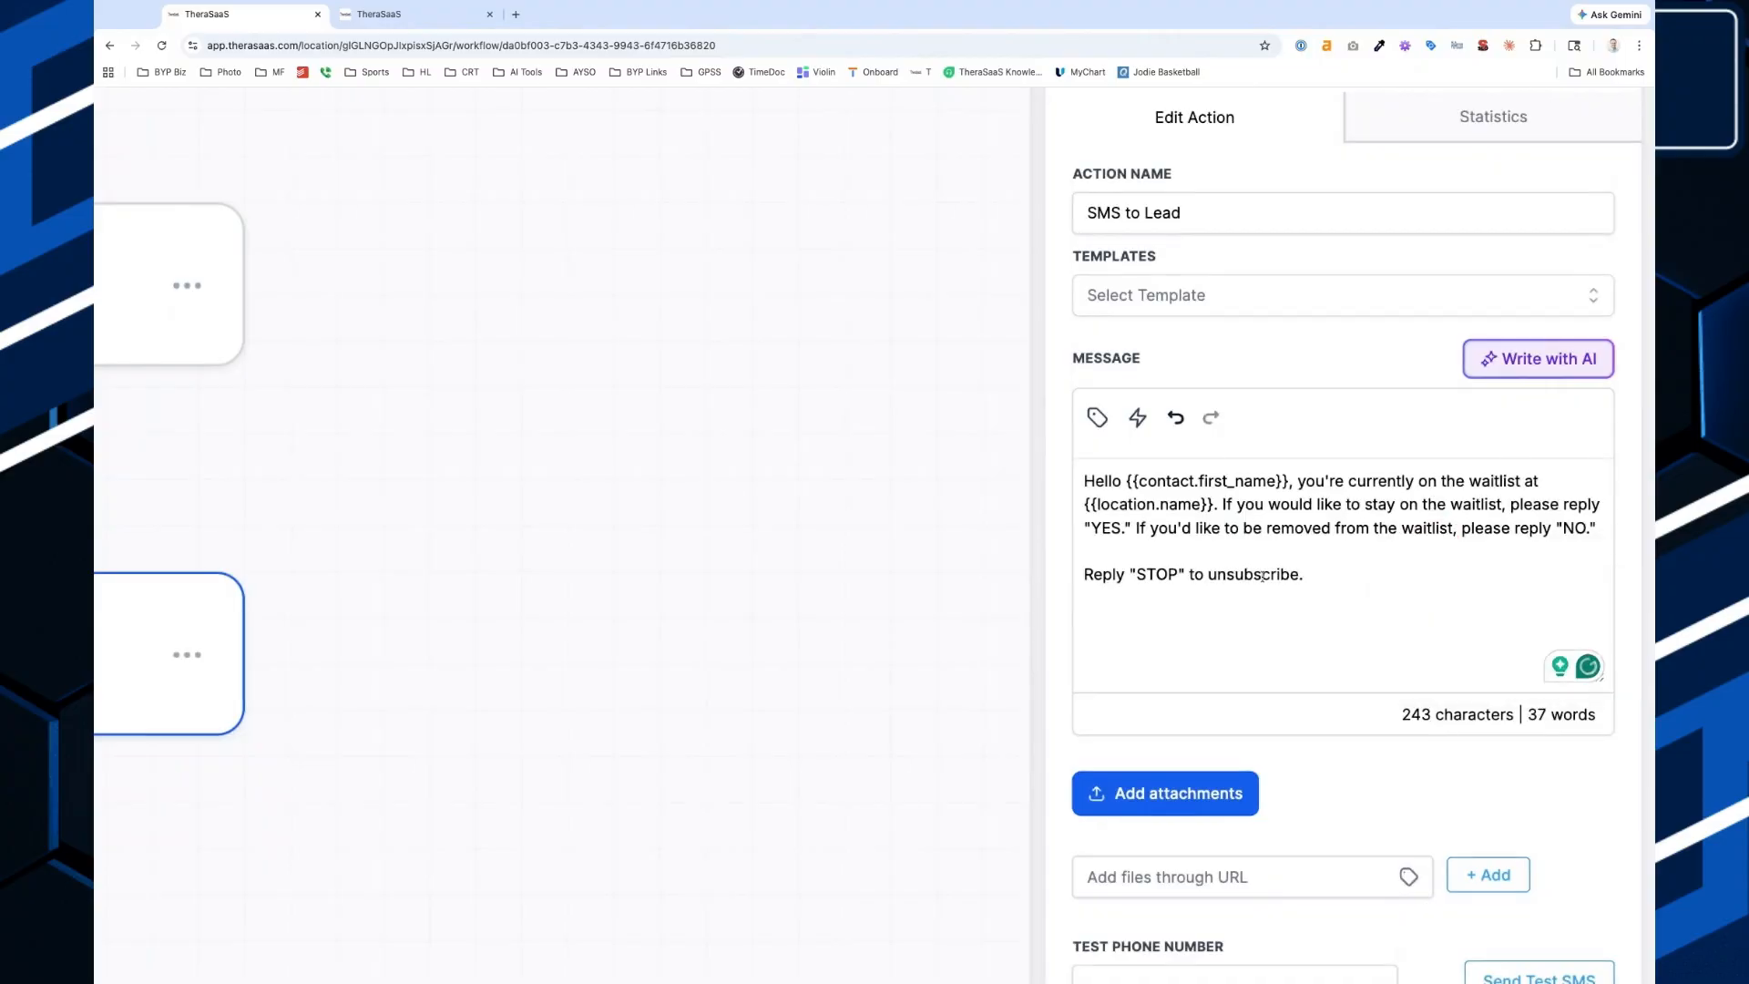
scroll(1220, 650, down, 5)
click(1594, 949)
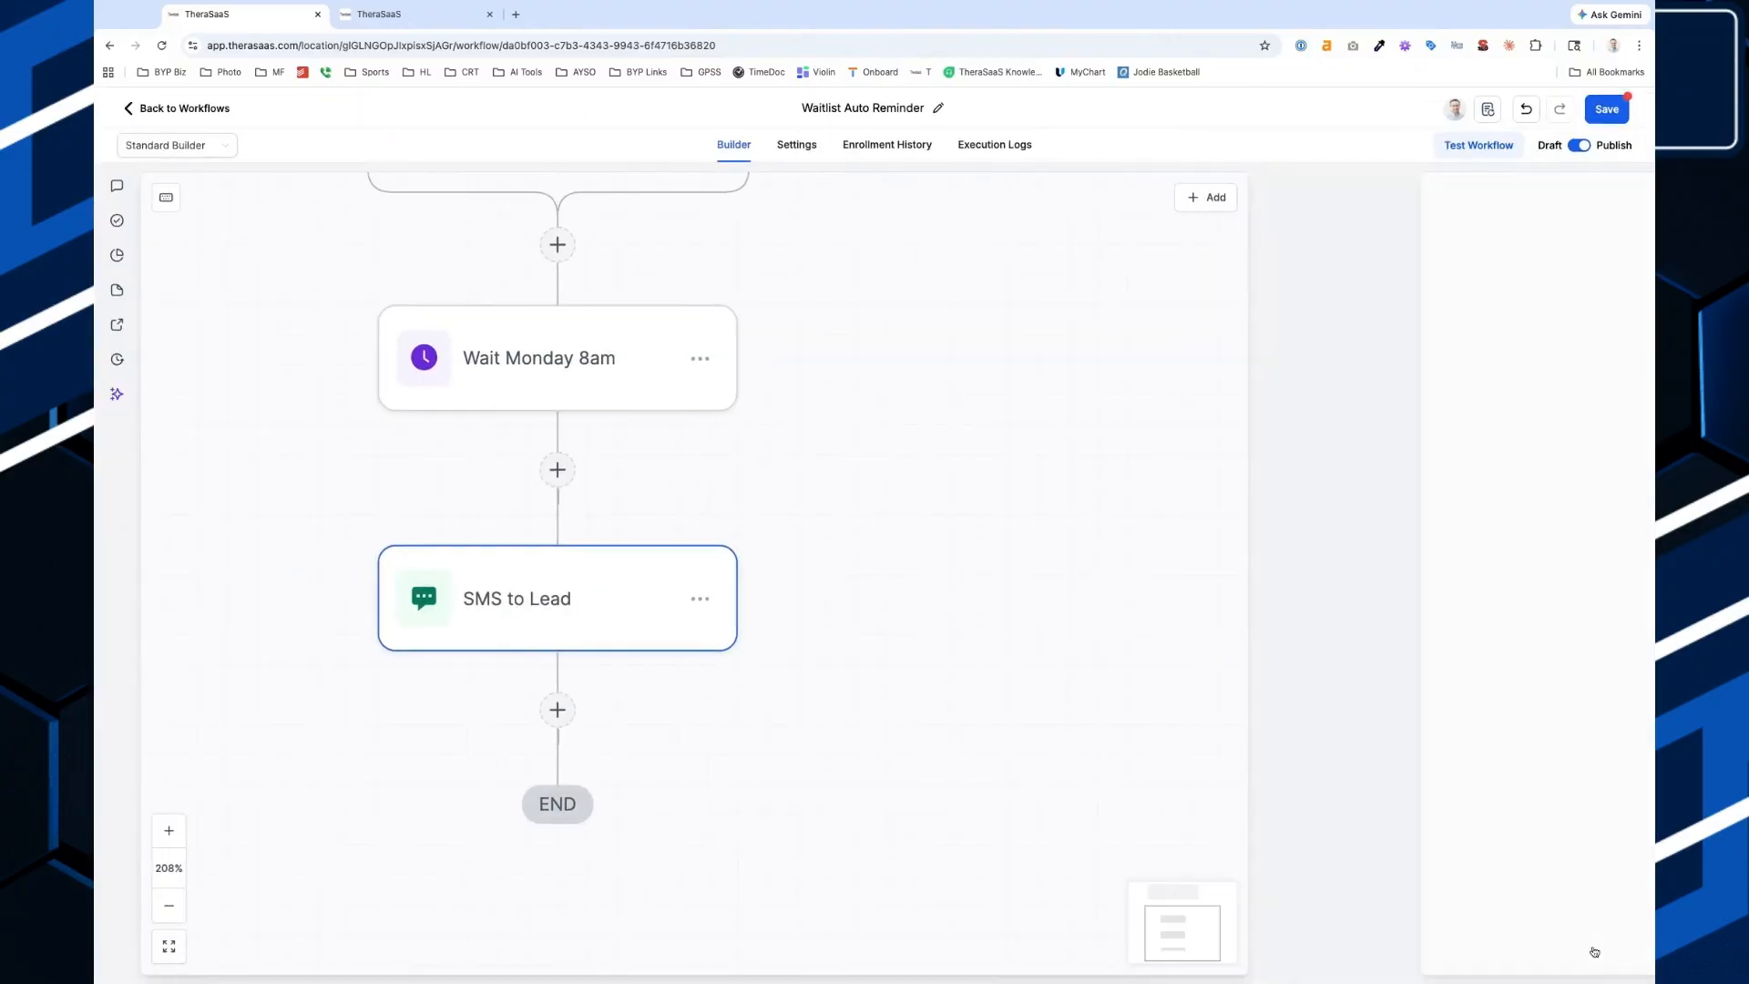
Insert a Go To action directly after SMS to Lead in the Waitlist Auto Reminder workflow.
scroll(629, 707, down, 5)
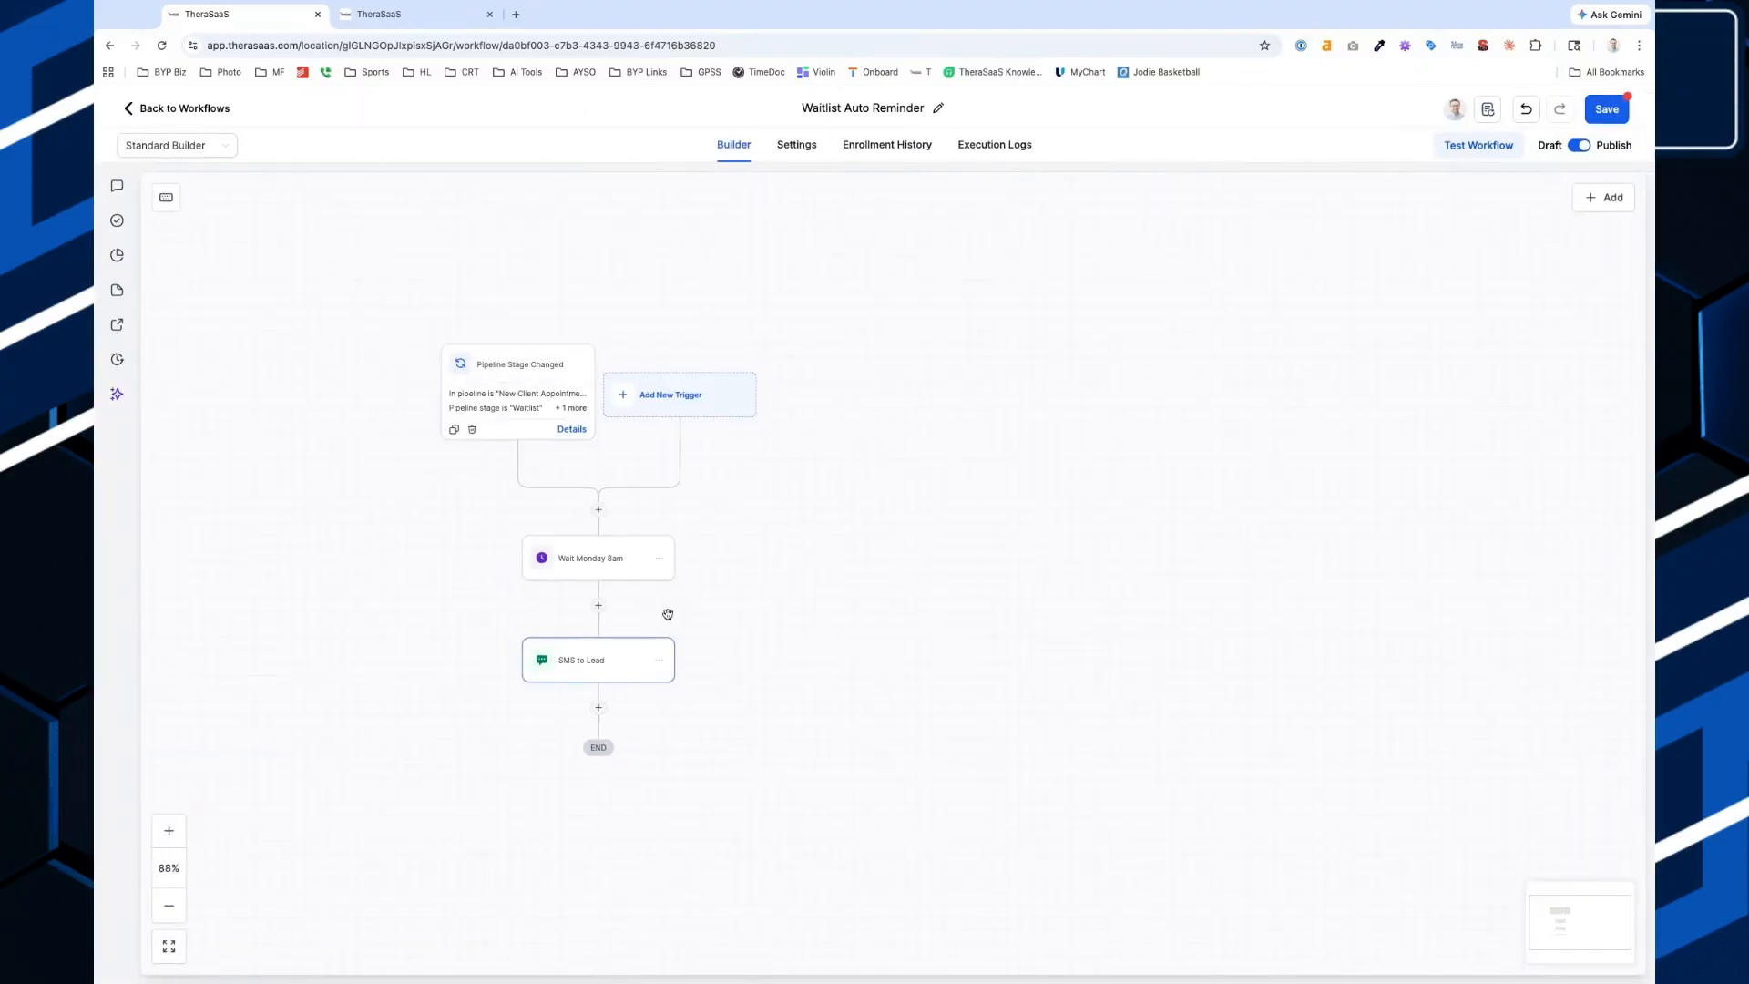
scroll(630, 621, up, 5)
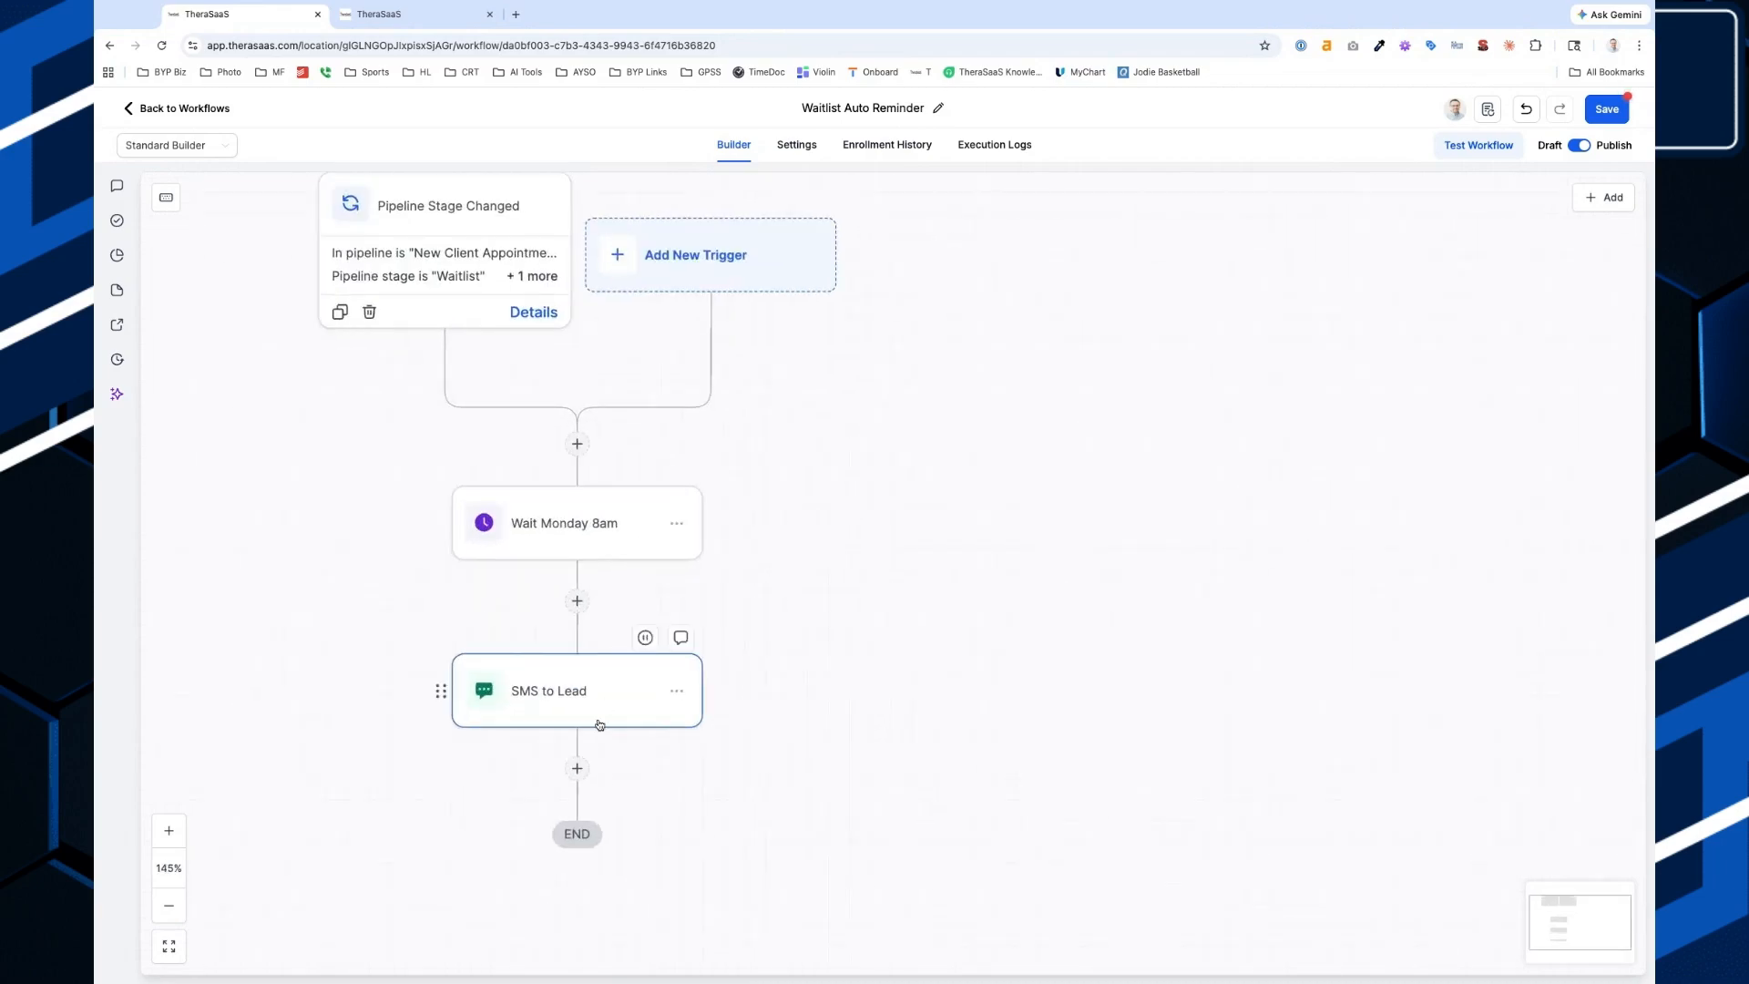
click(577, 763)
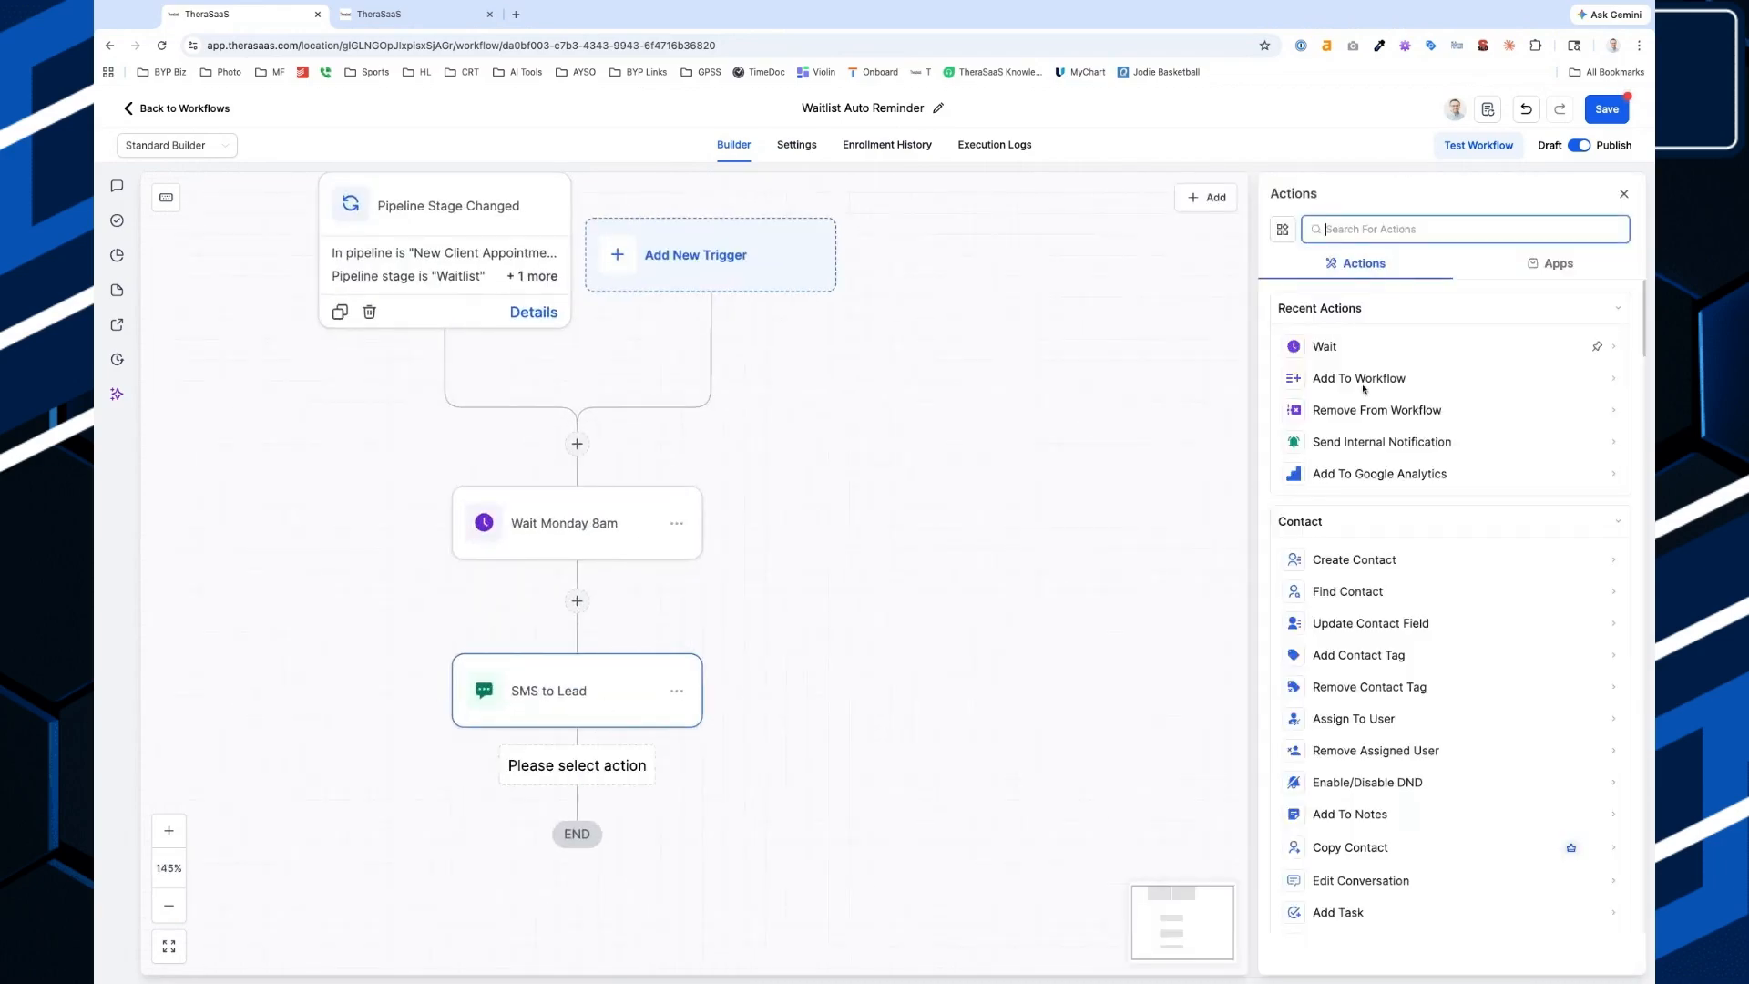
scroll(1394, 637, down, 20)
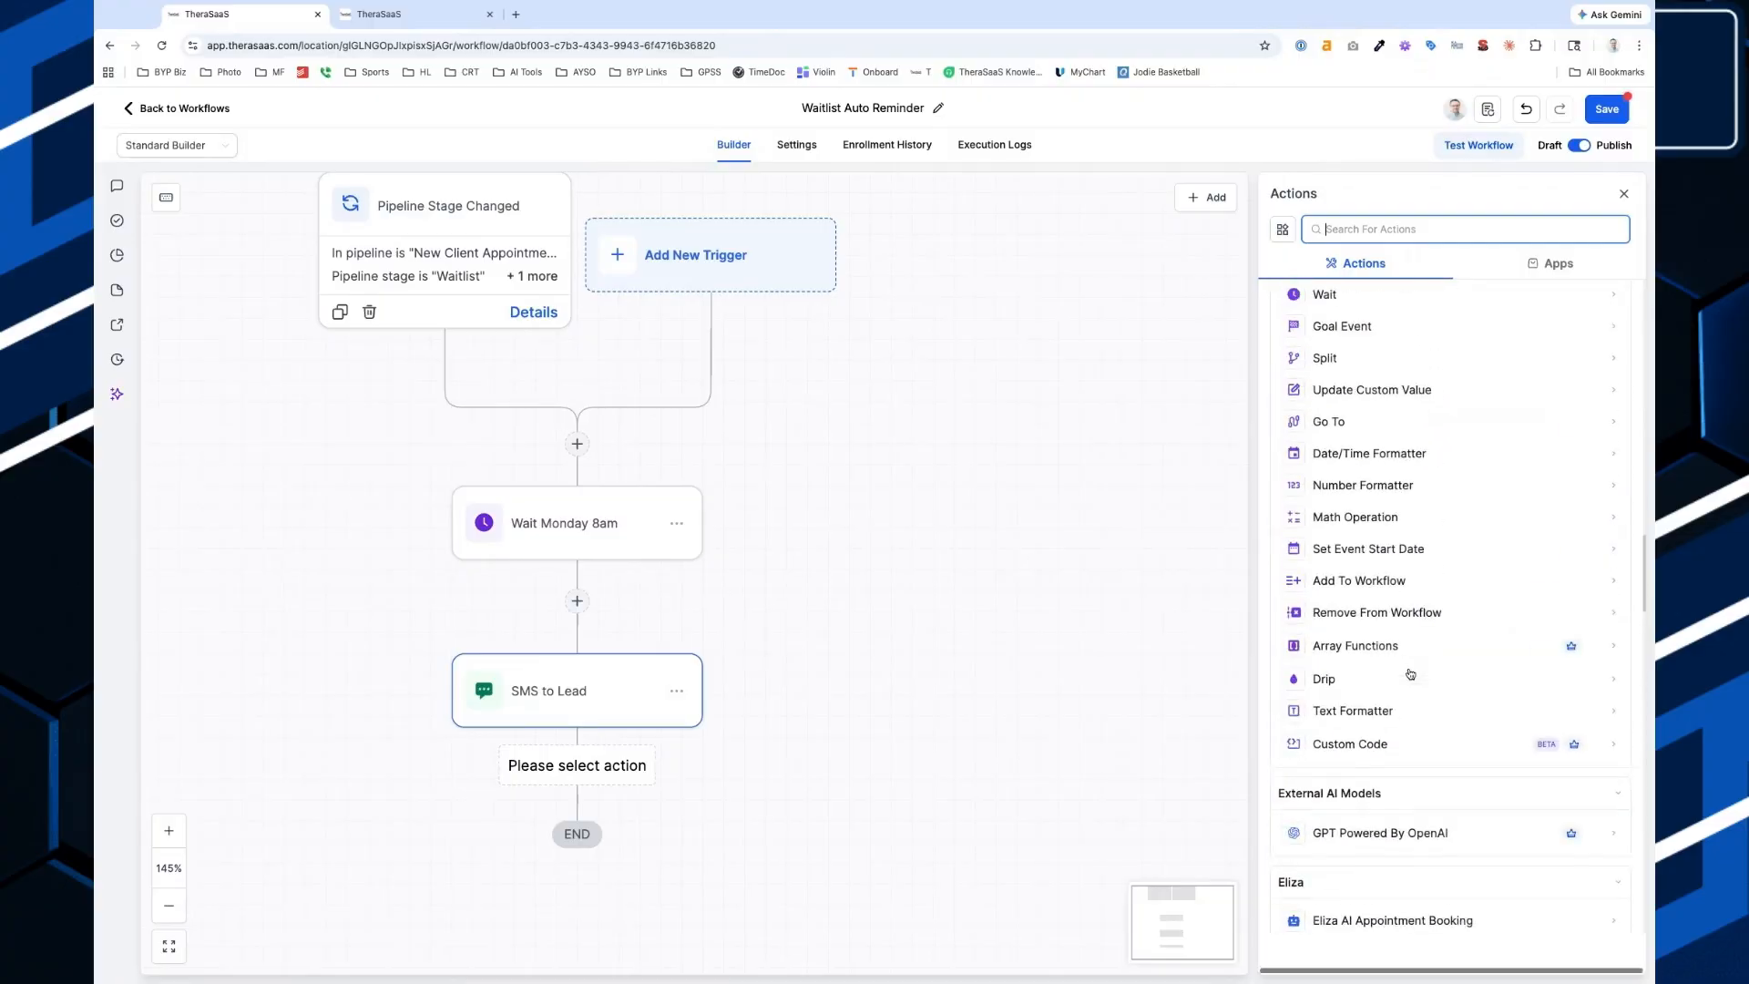
scroll(1402, 655, up, 2)
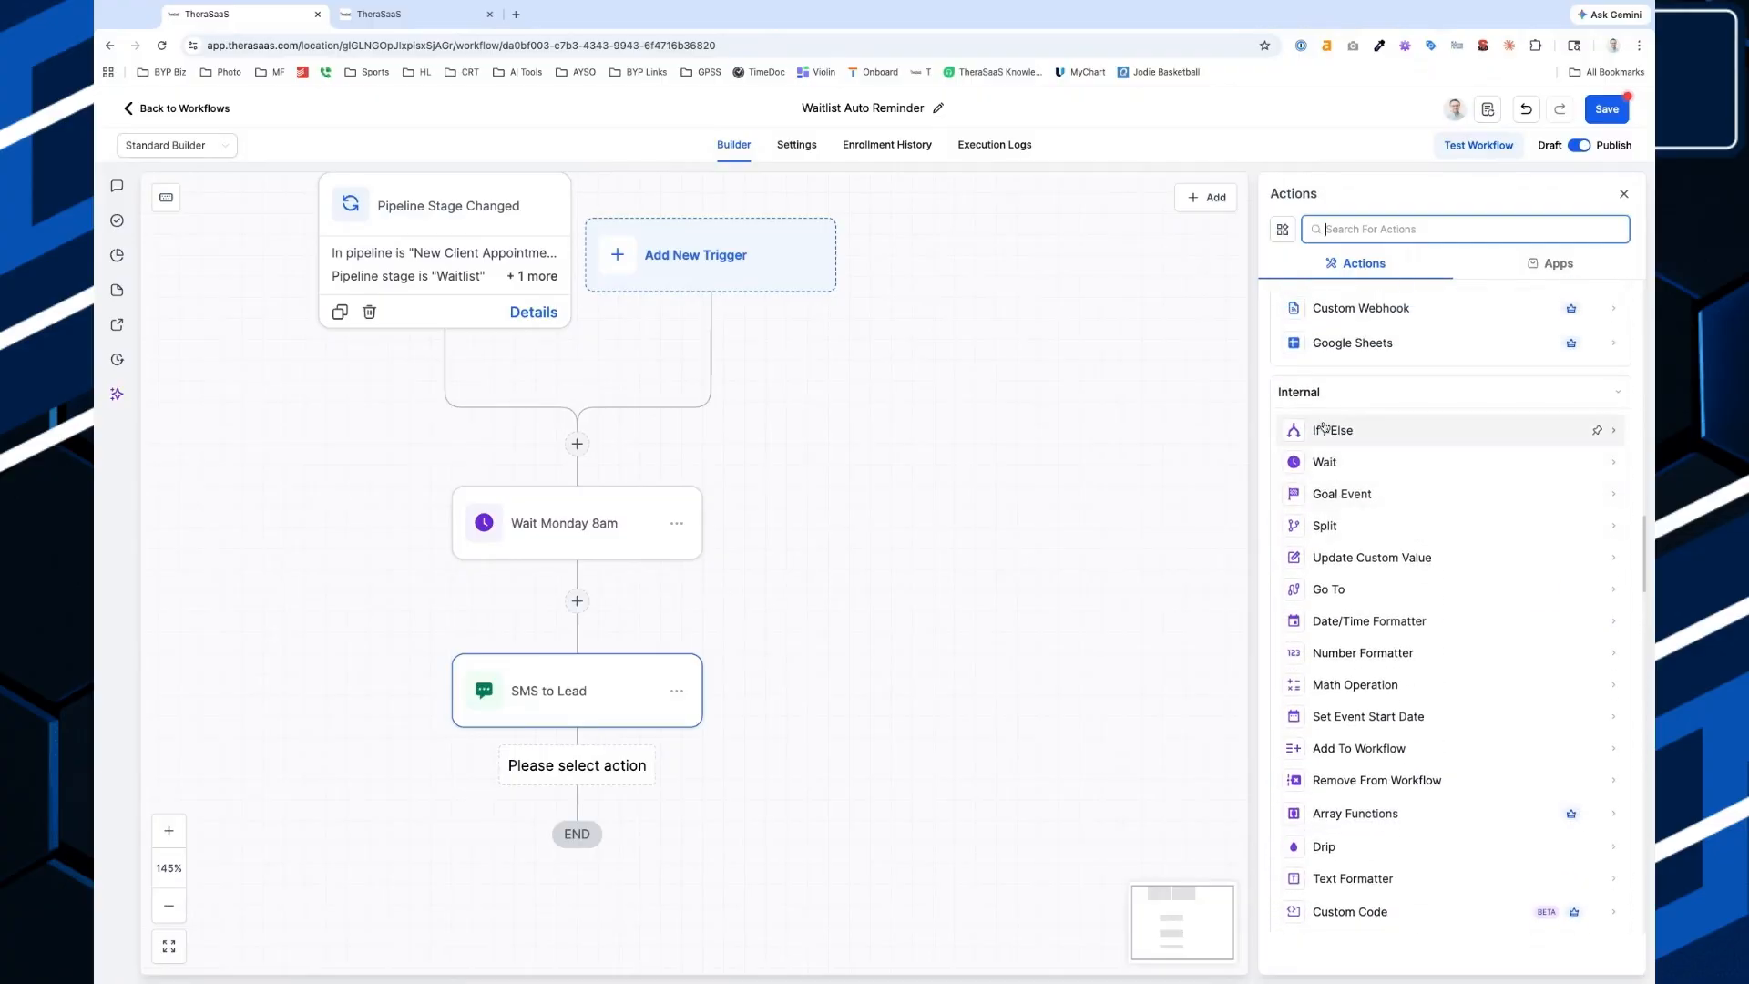
click(1320, 594)
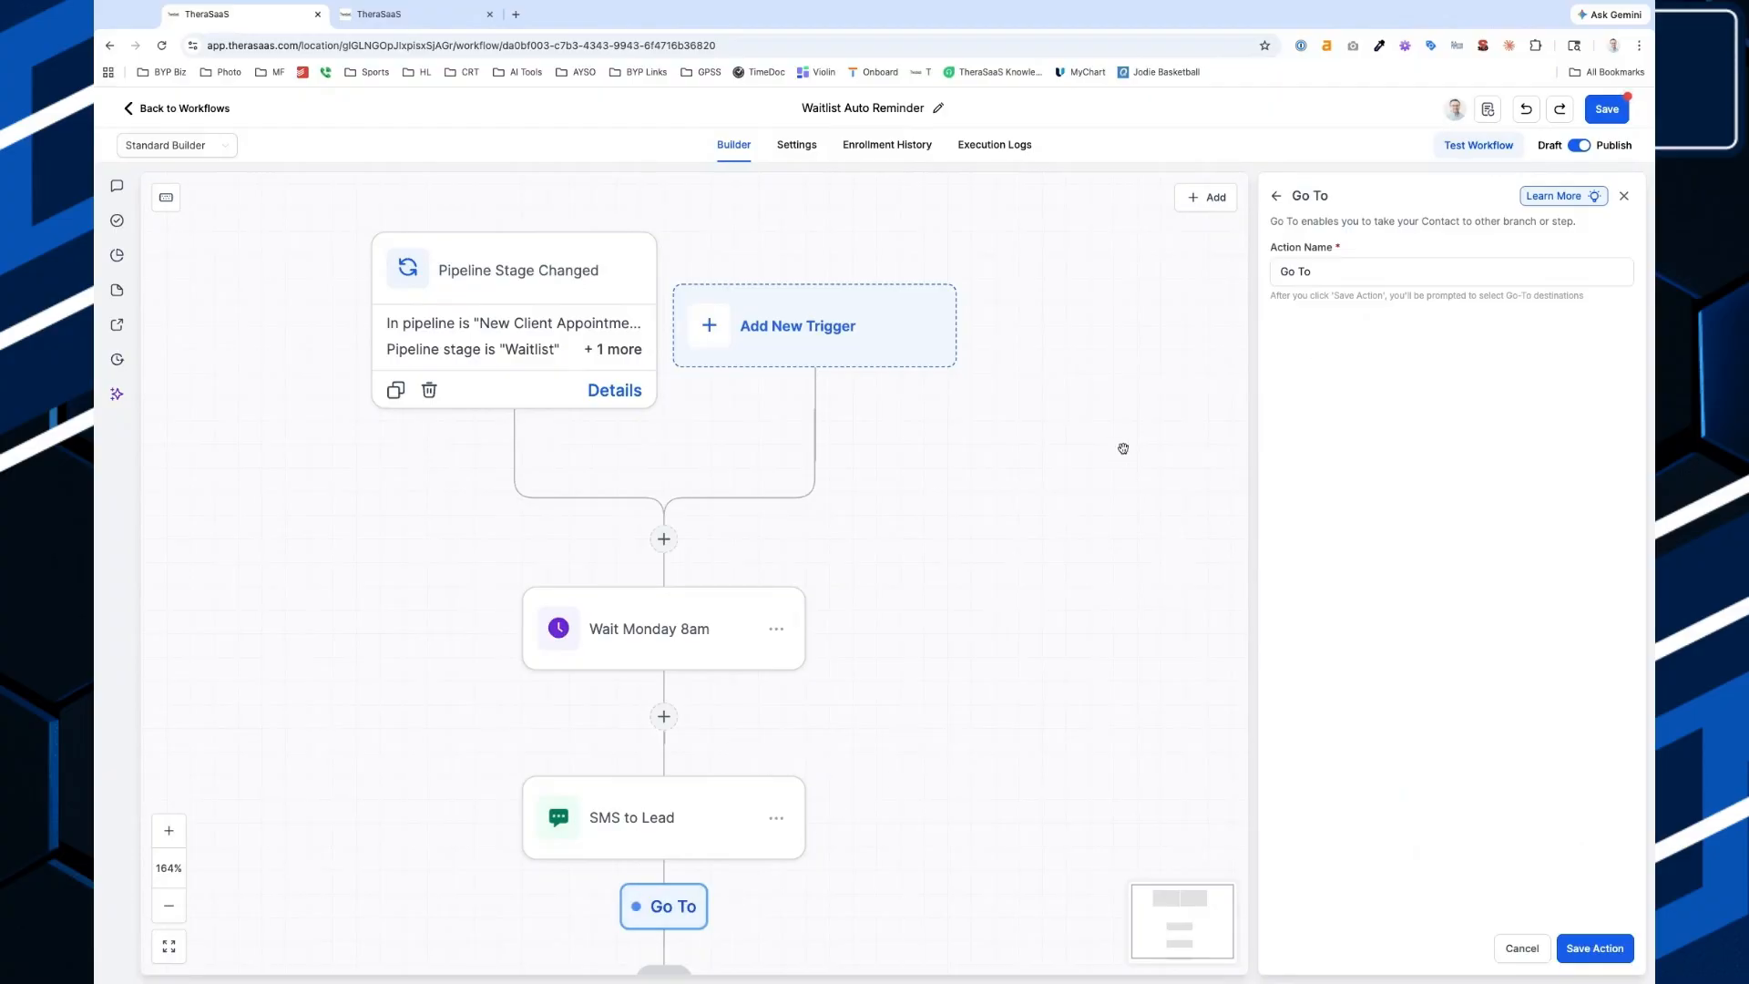
Name the Go To action "Go To Wait Step", save it, and set Wait Monday 8am as its destination.
click(1346, 270)
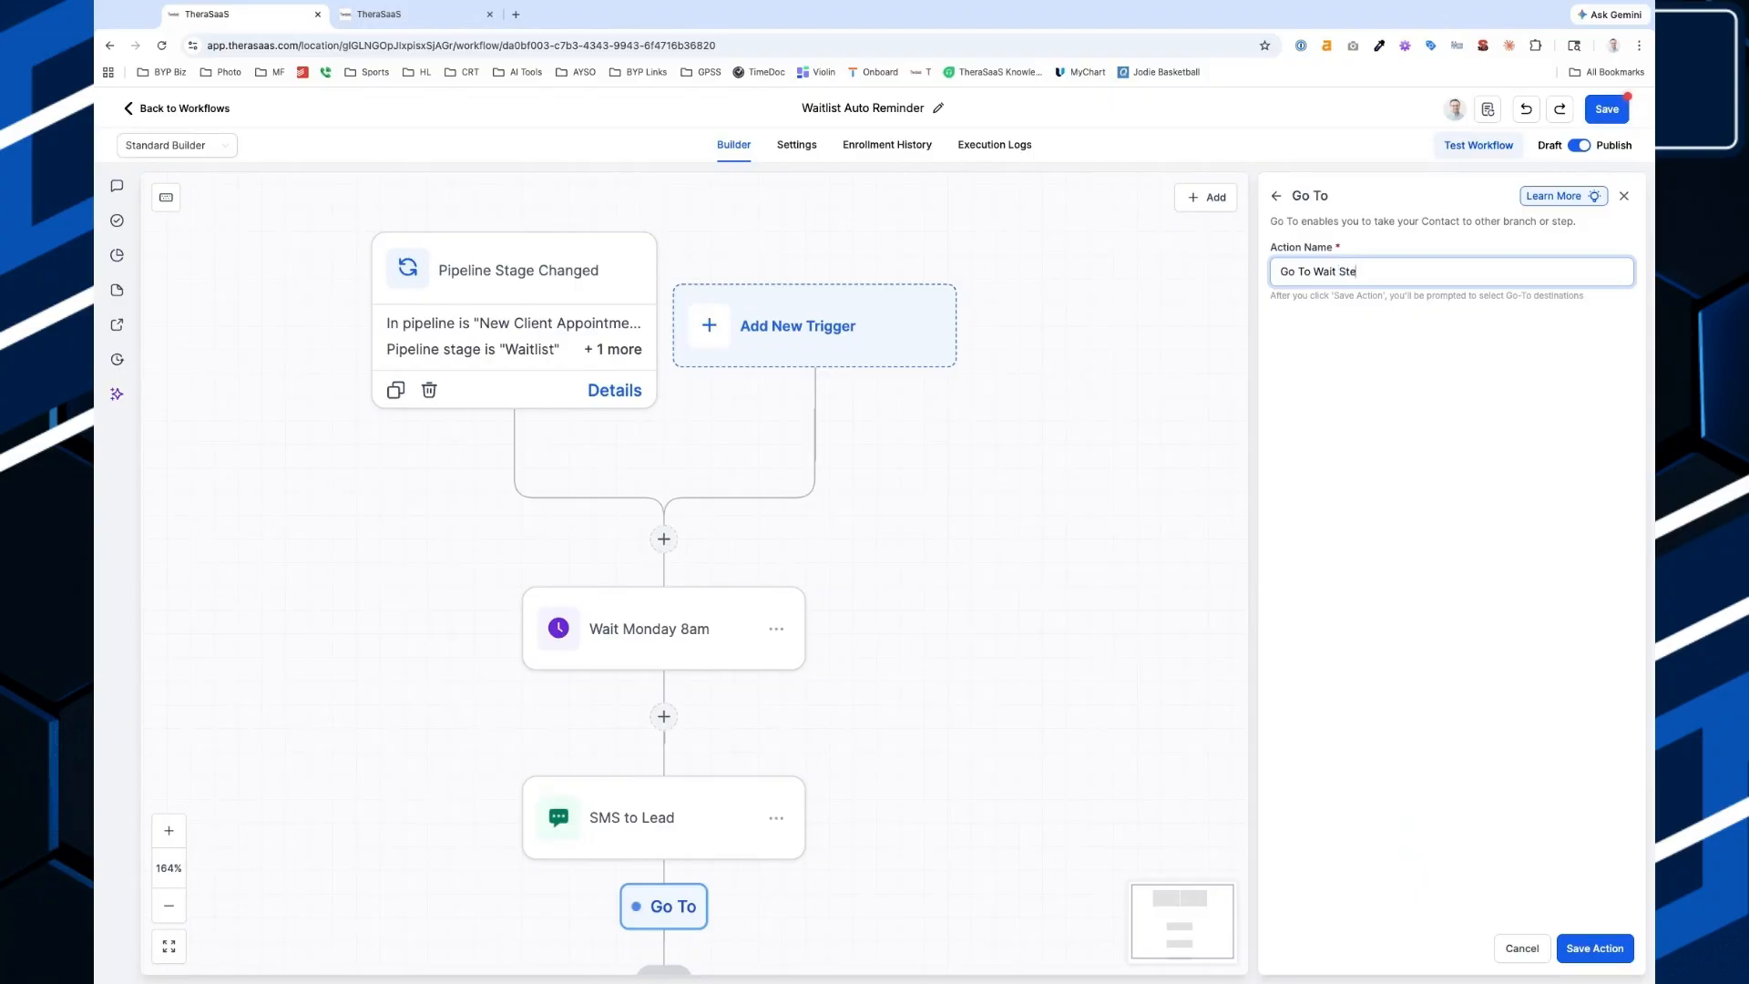
click(1596, 948)
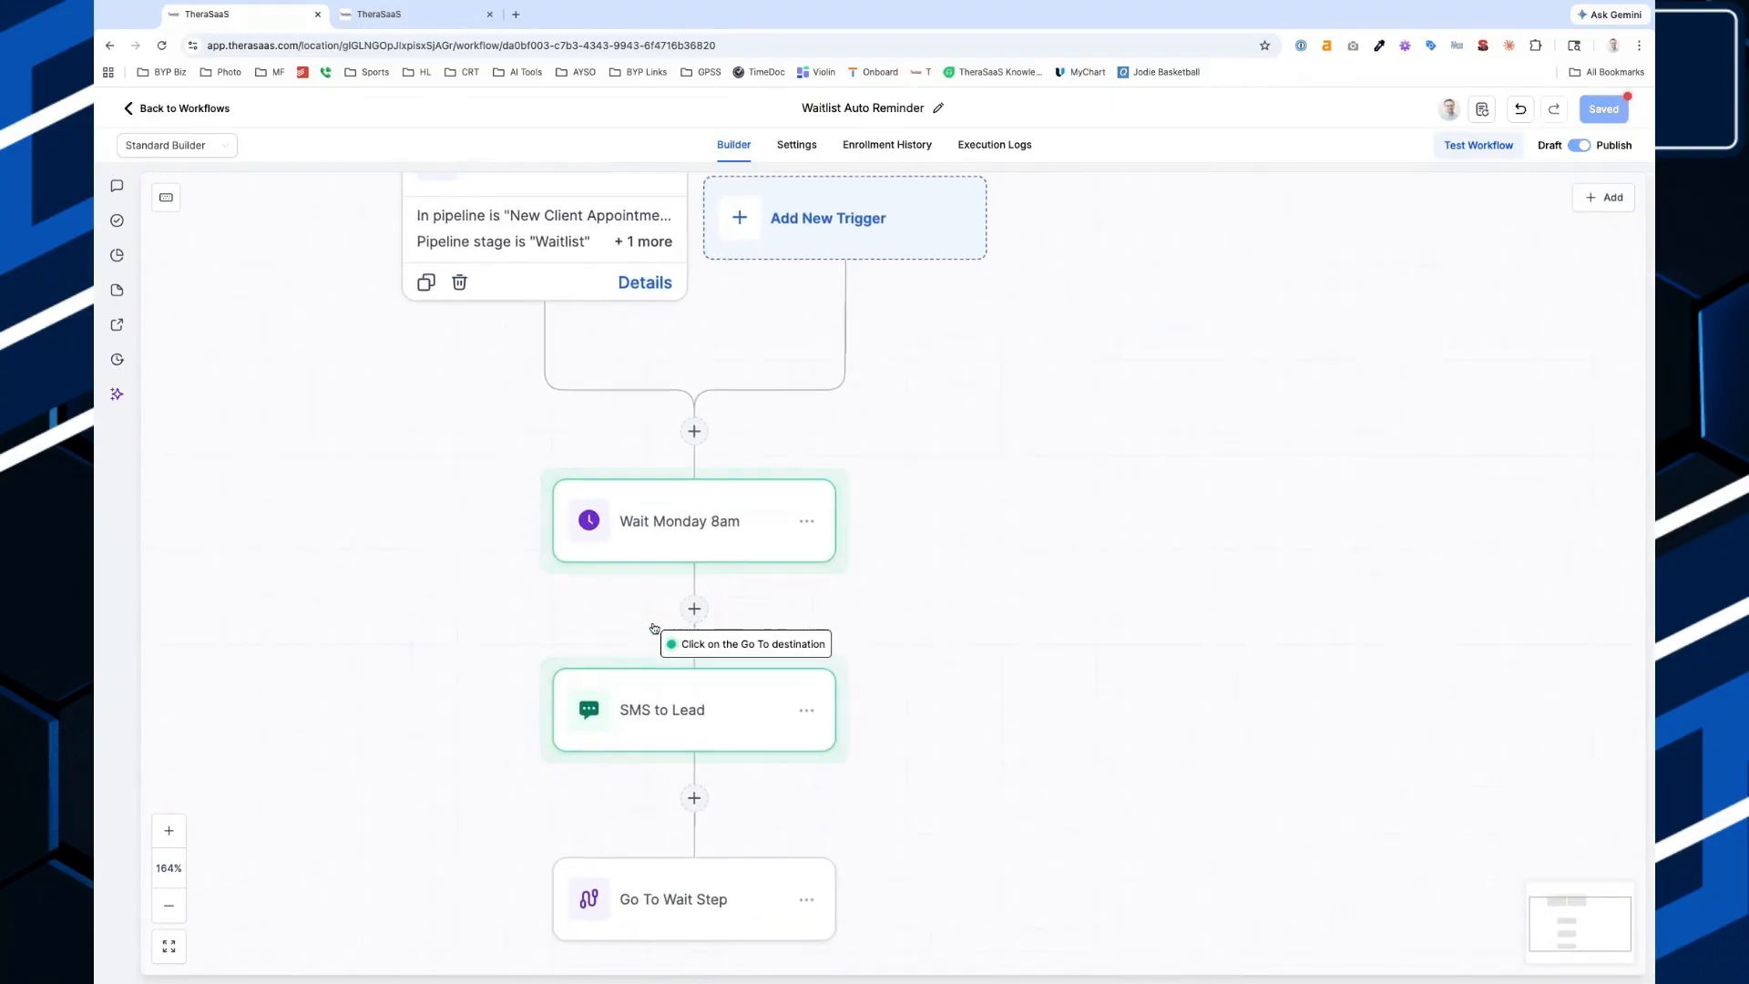
click(744, 497)
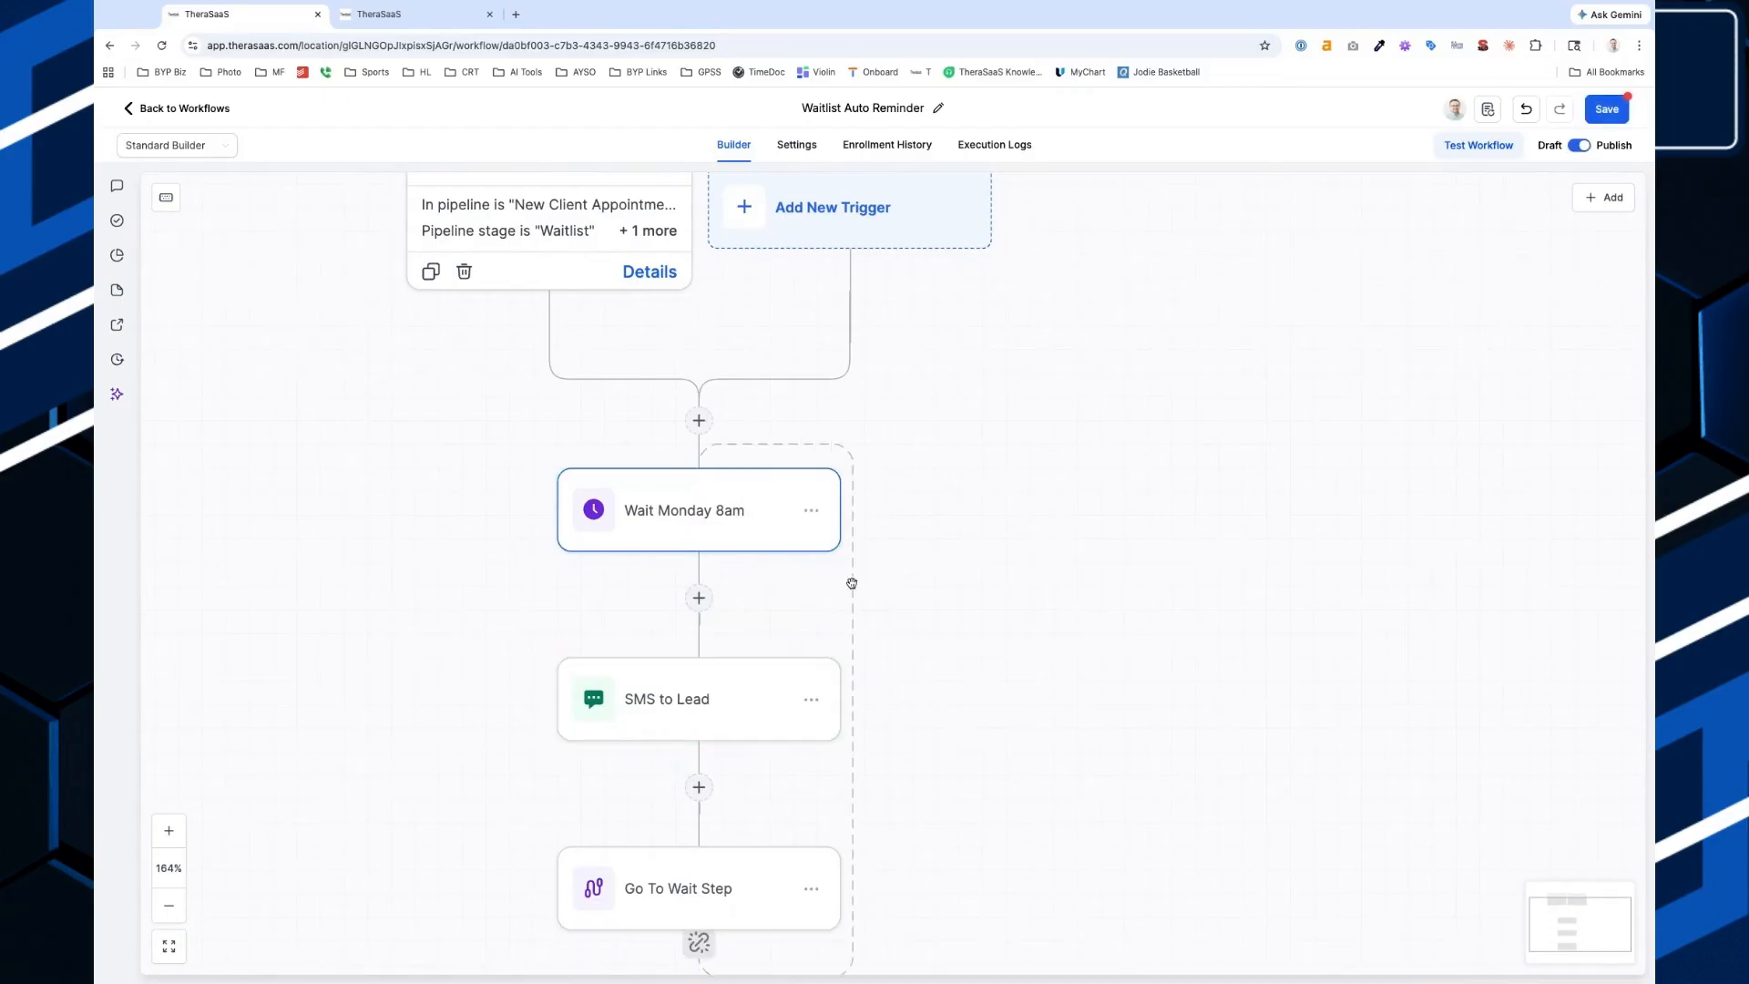
scroll(851, 583, down, 2)
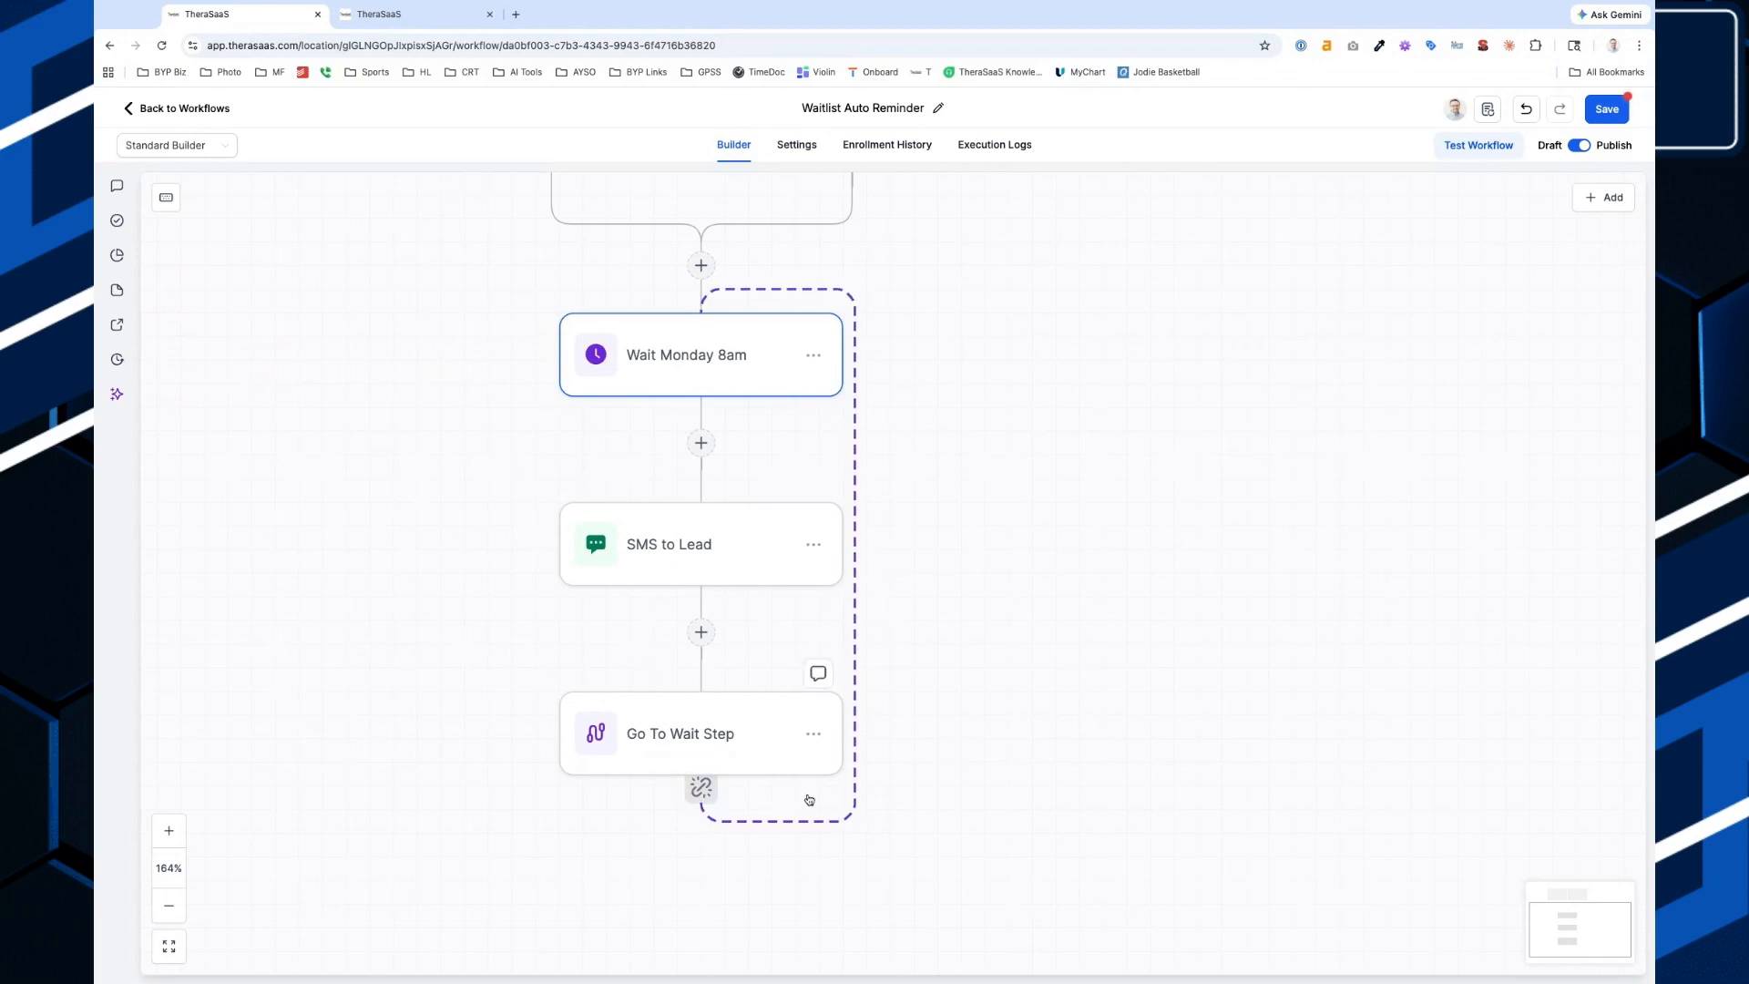
scroll(692, 383, up, 2)
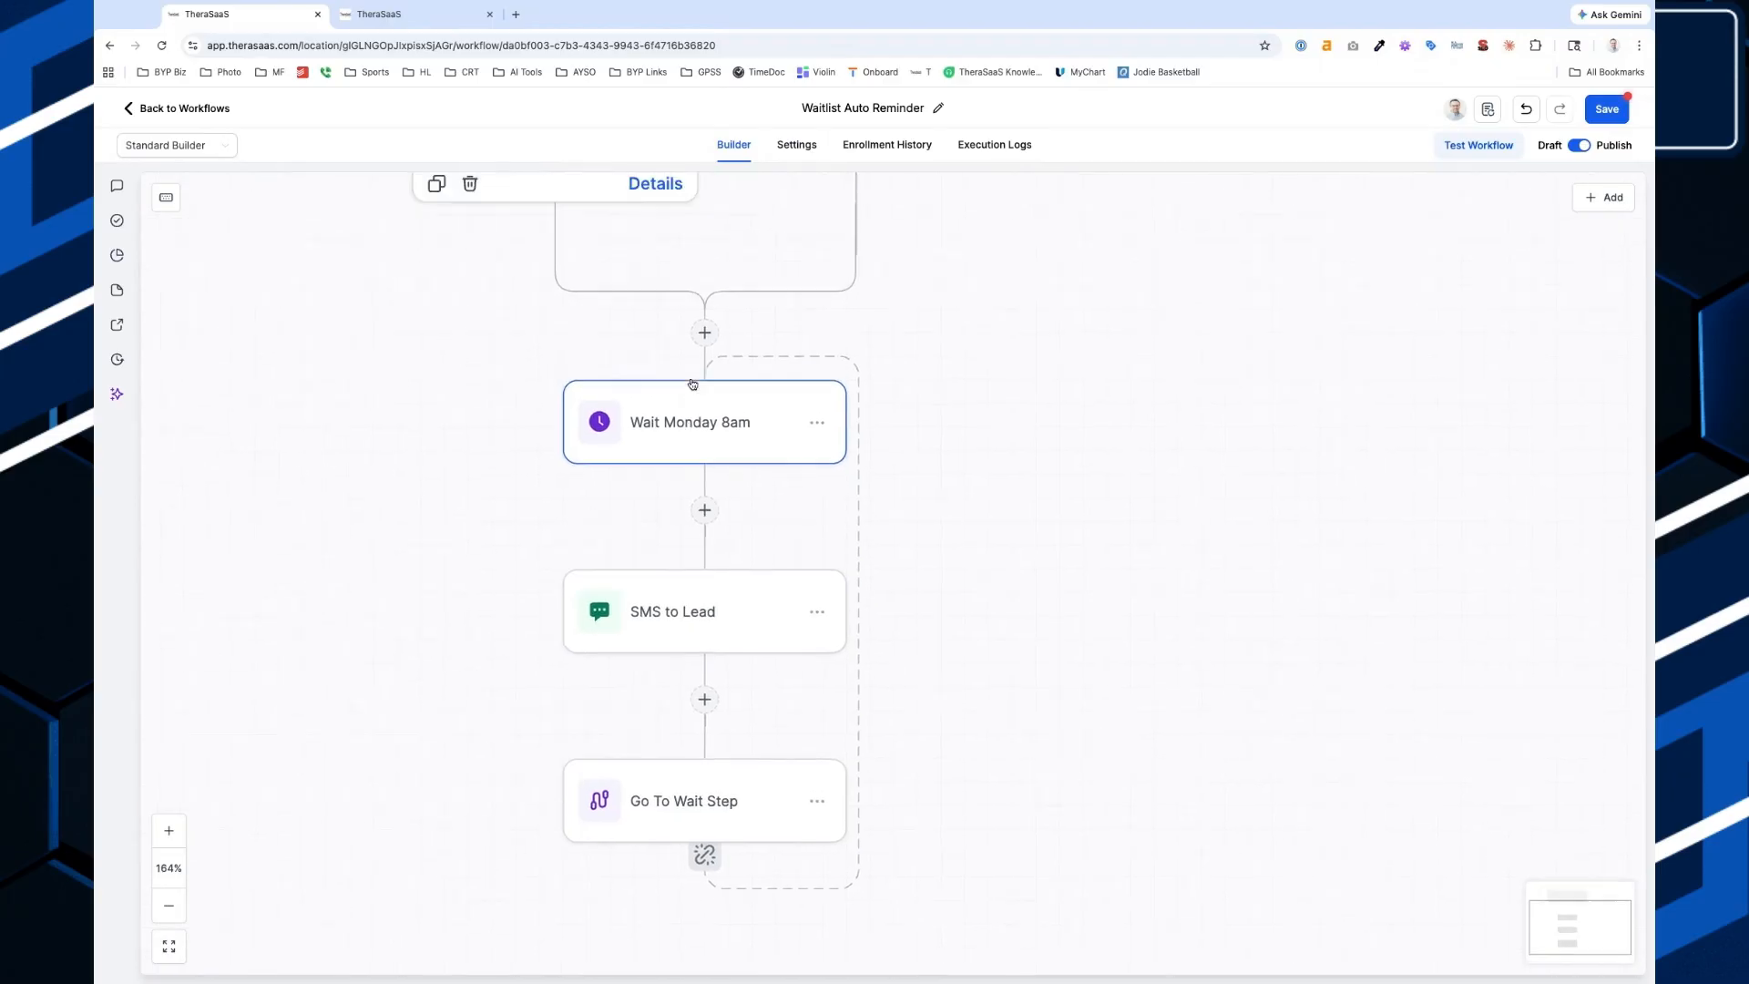
scroll(692, 383, down, 5)
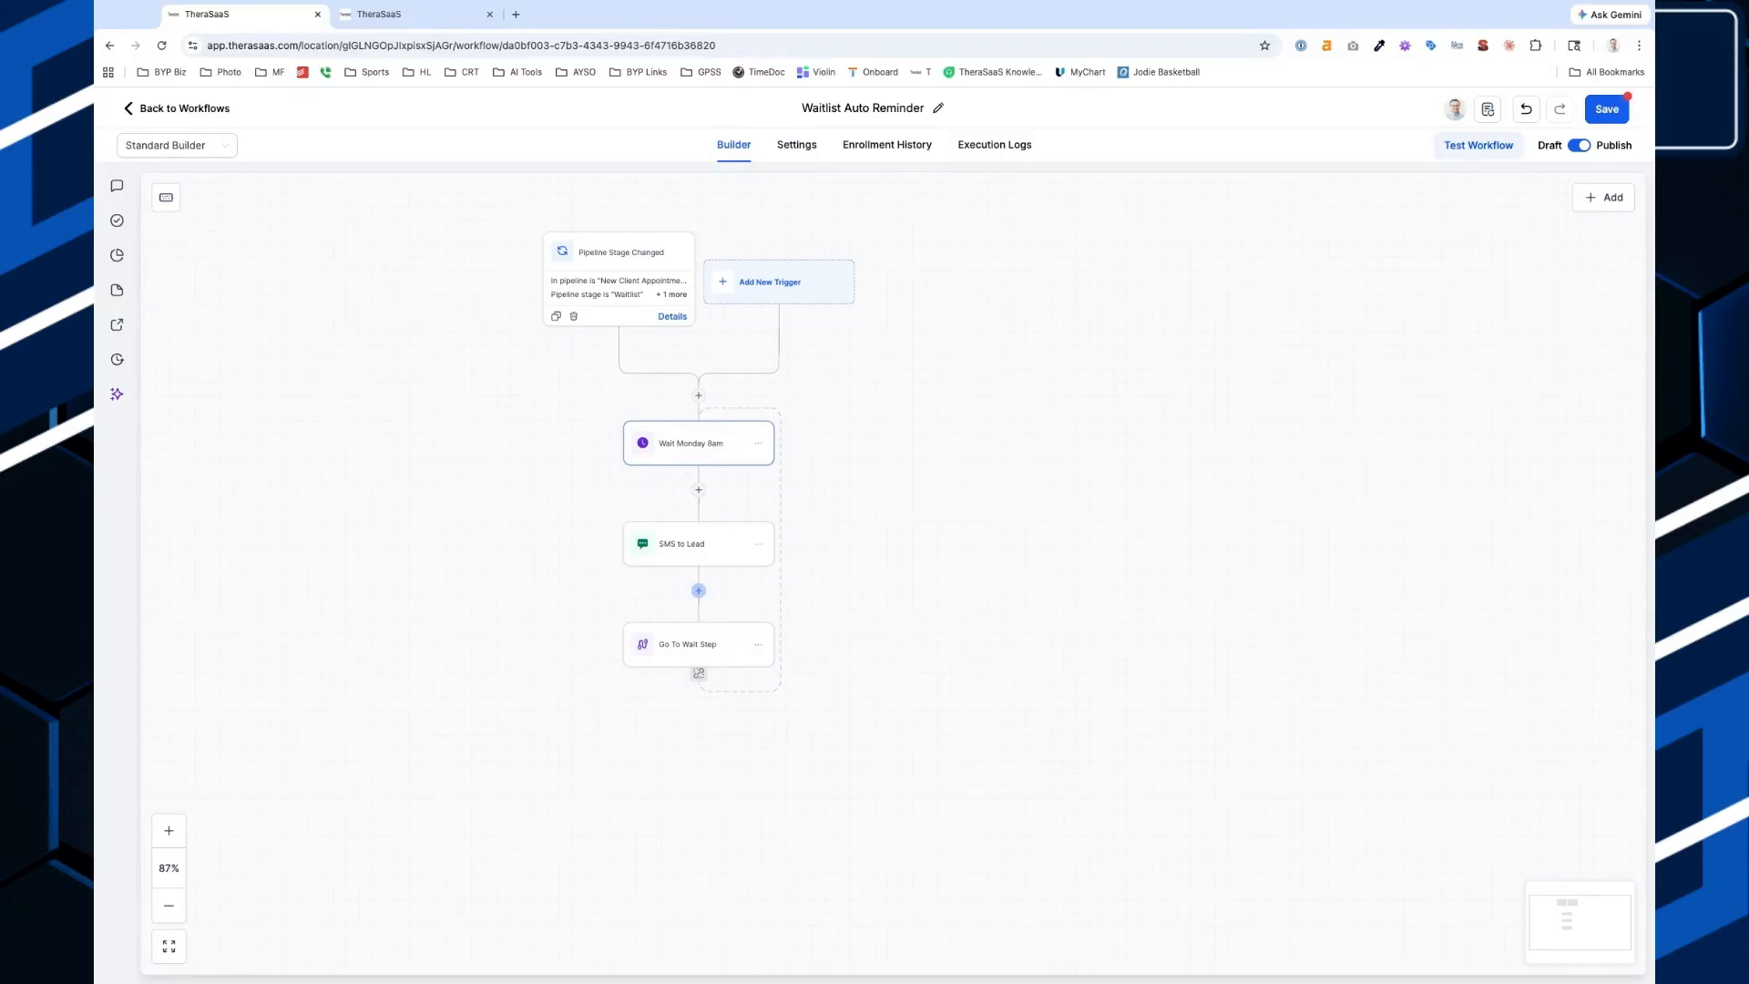
scroll(698, 590, up, 5)
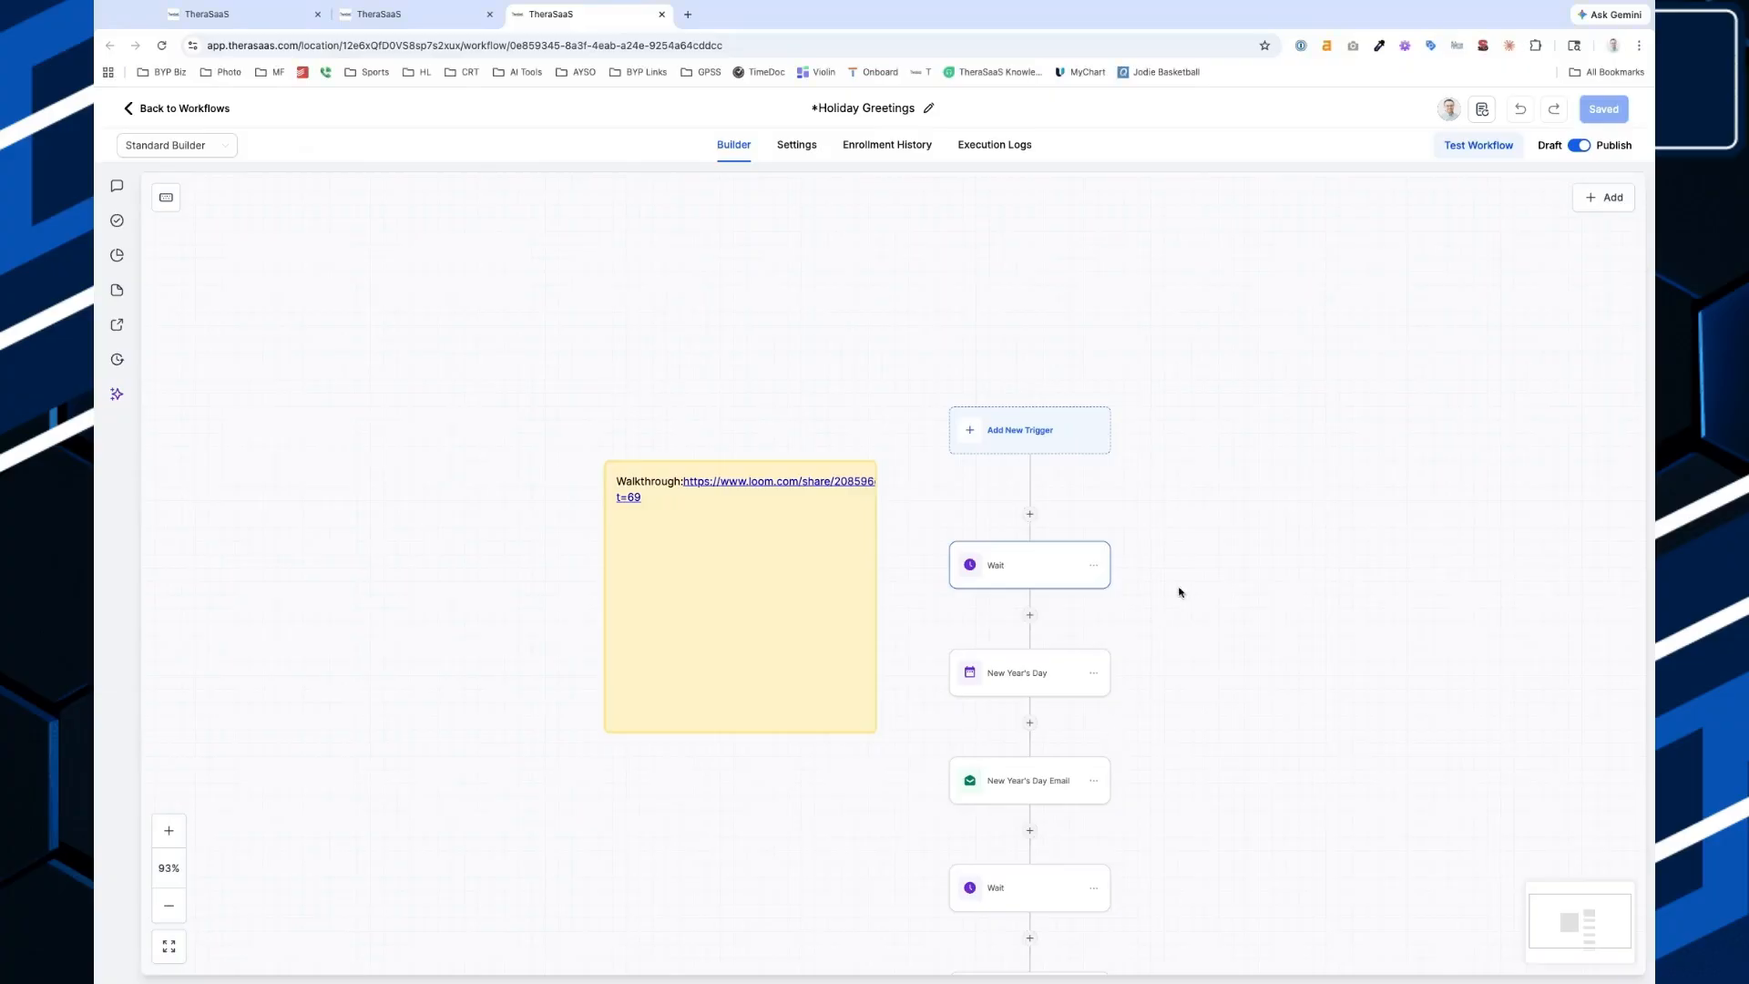
Add and save a Contact Created trigger without filters in the Holiday Greetings workflow.
scroll(1277, 543, up, 8)
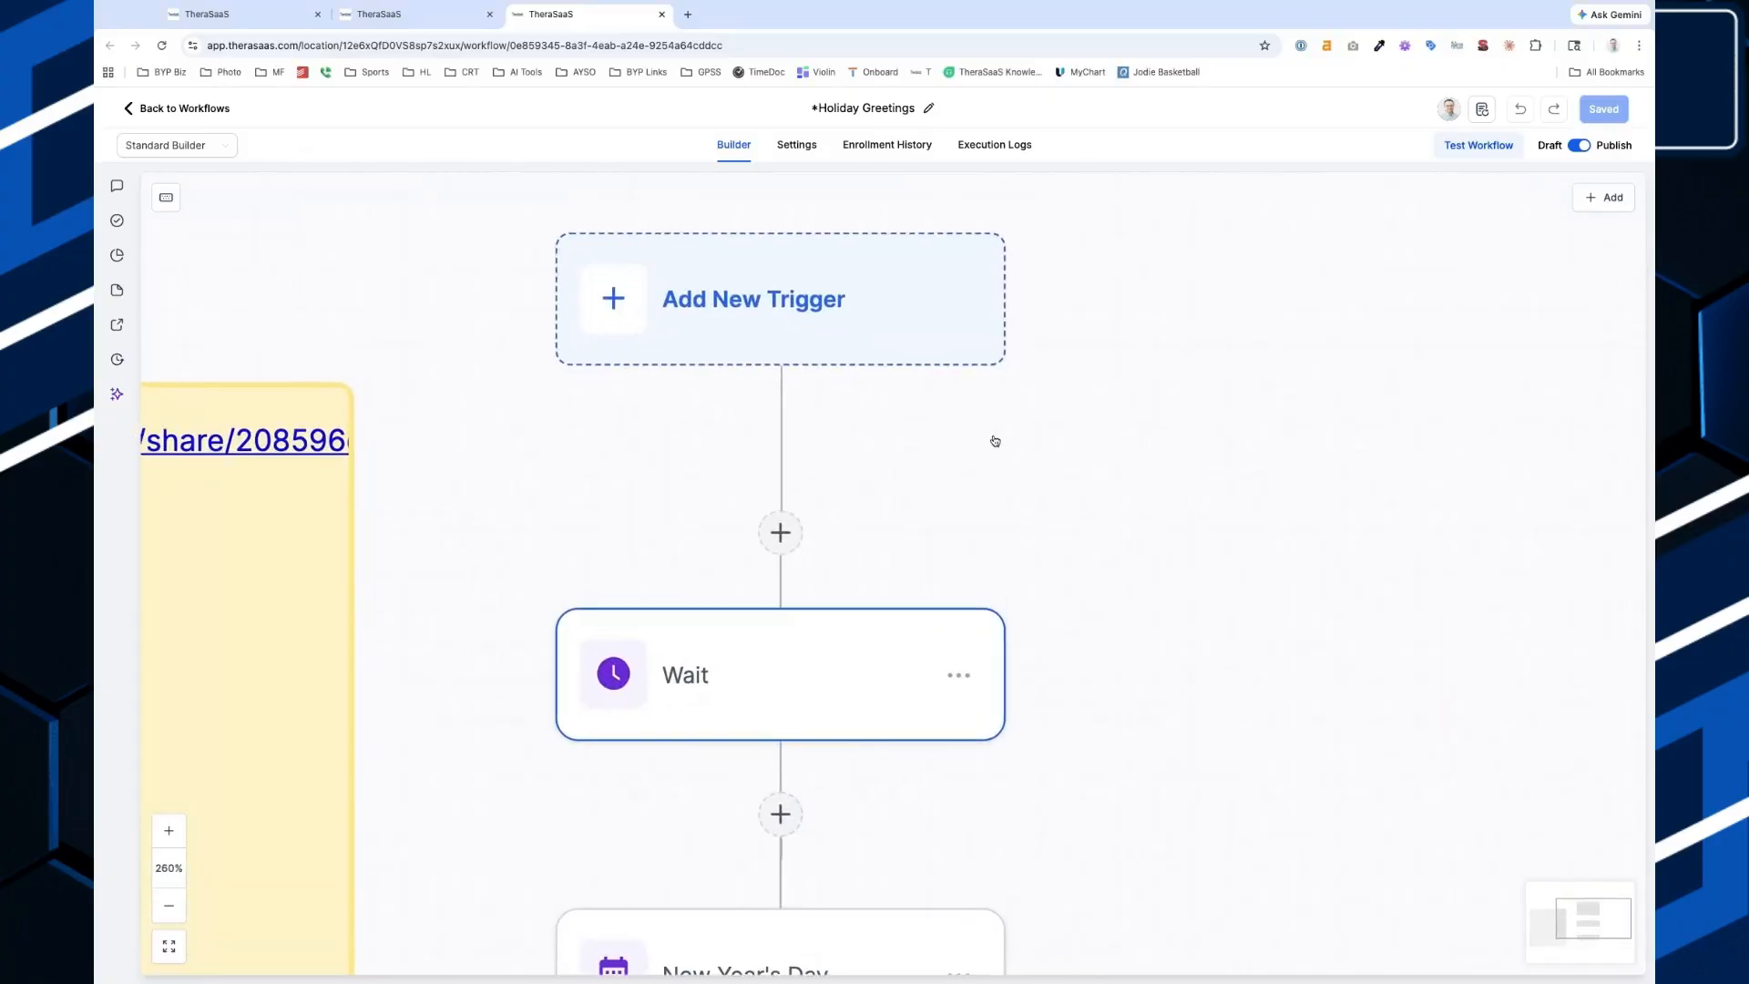
click(836, 340)
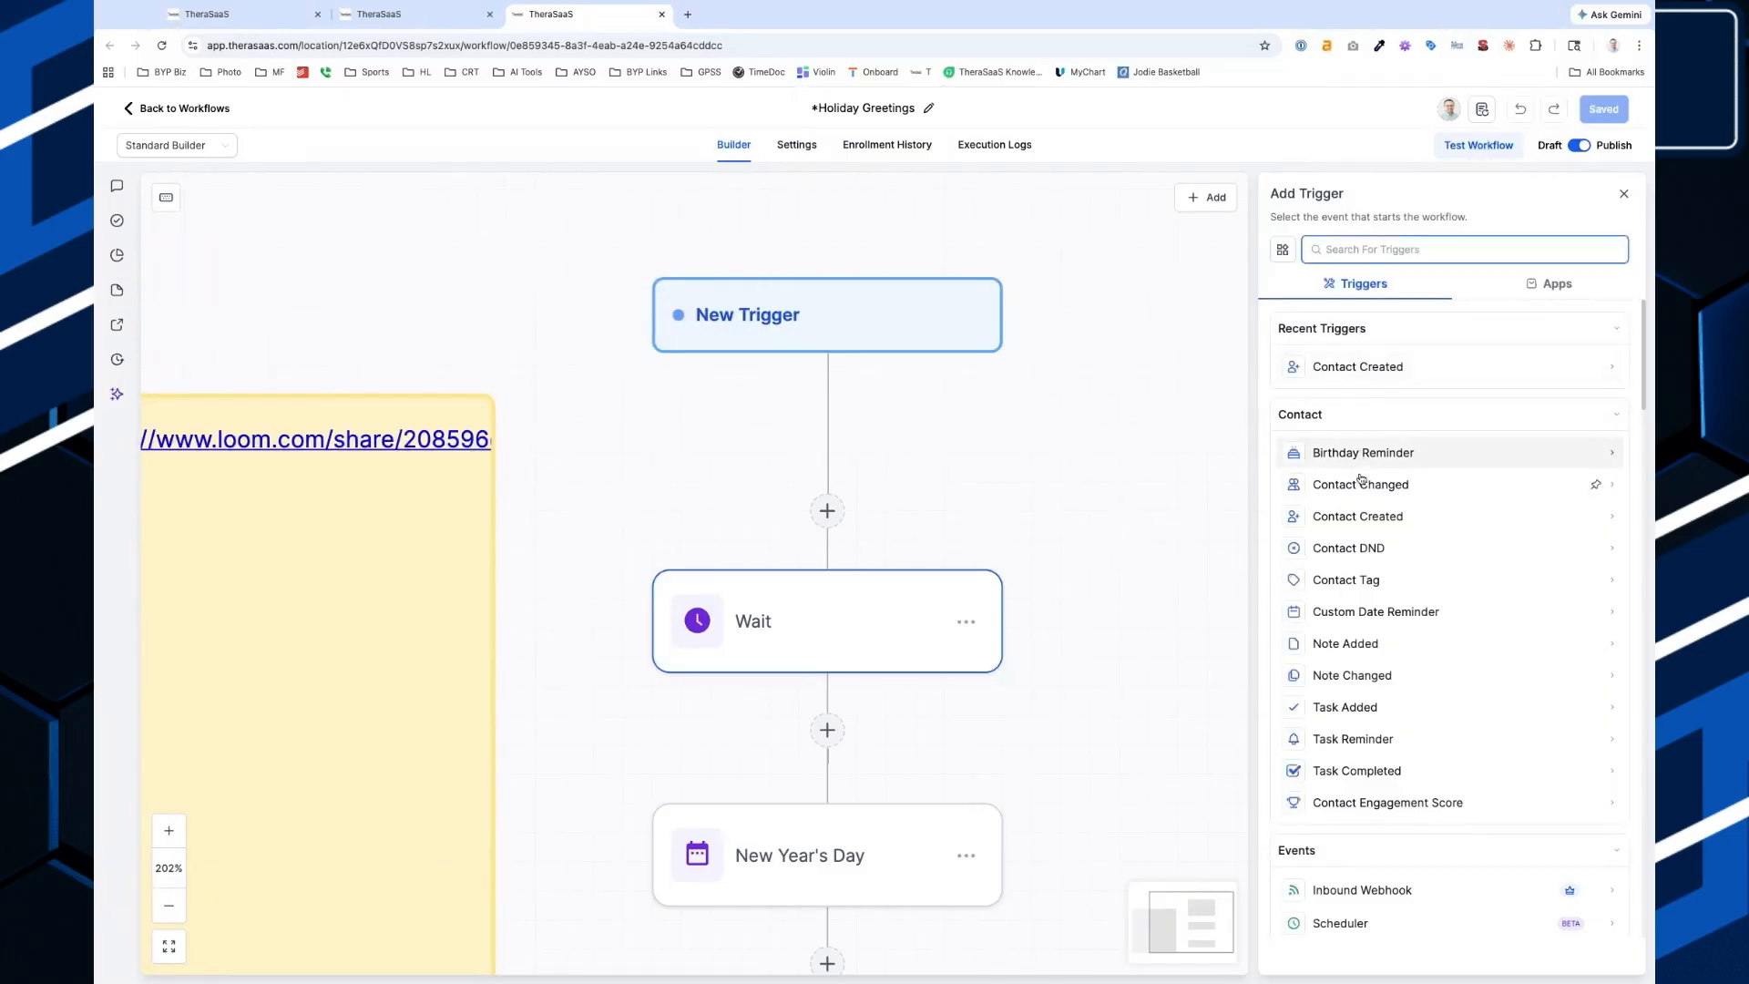
click(1373, 517)
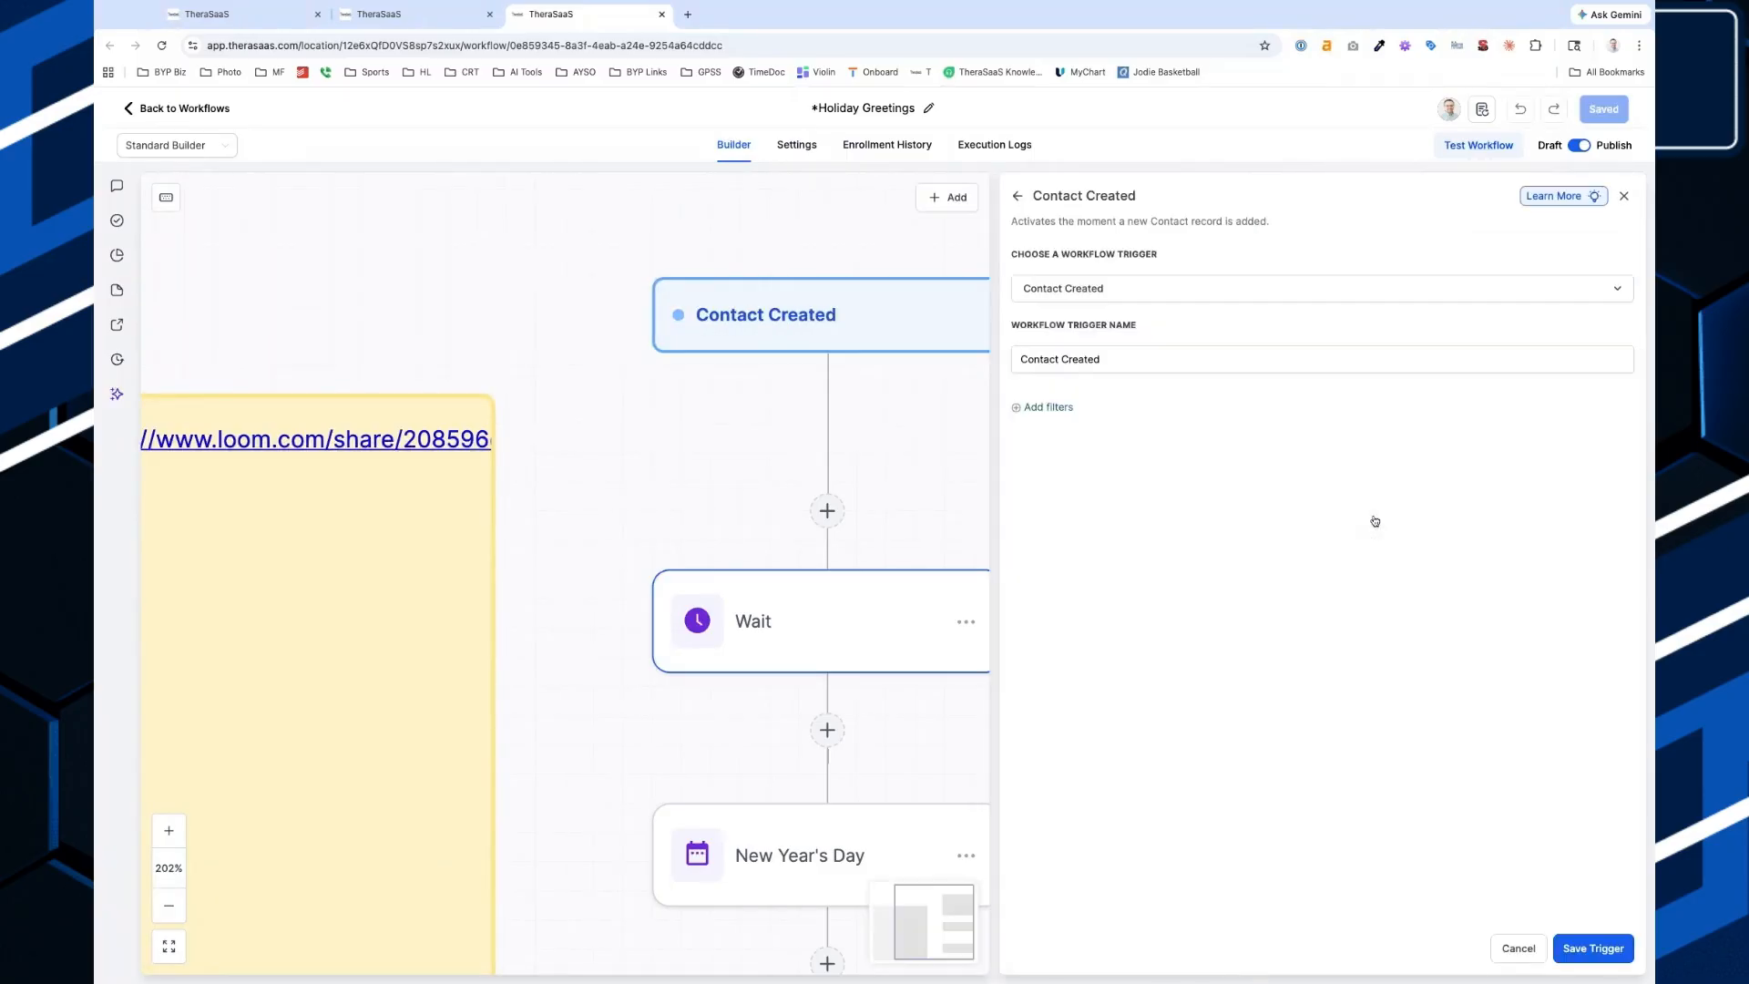
click(1589, 948)
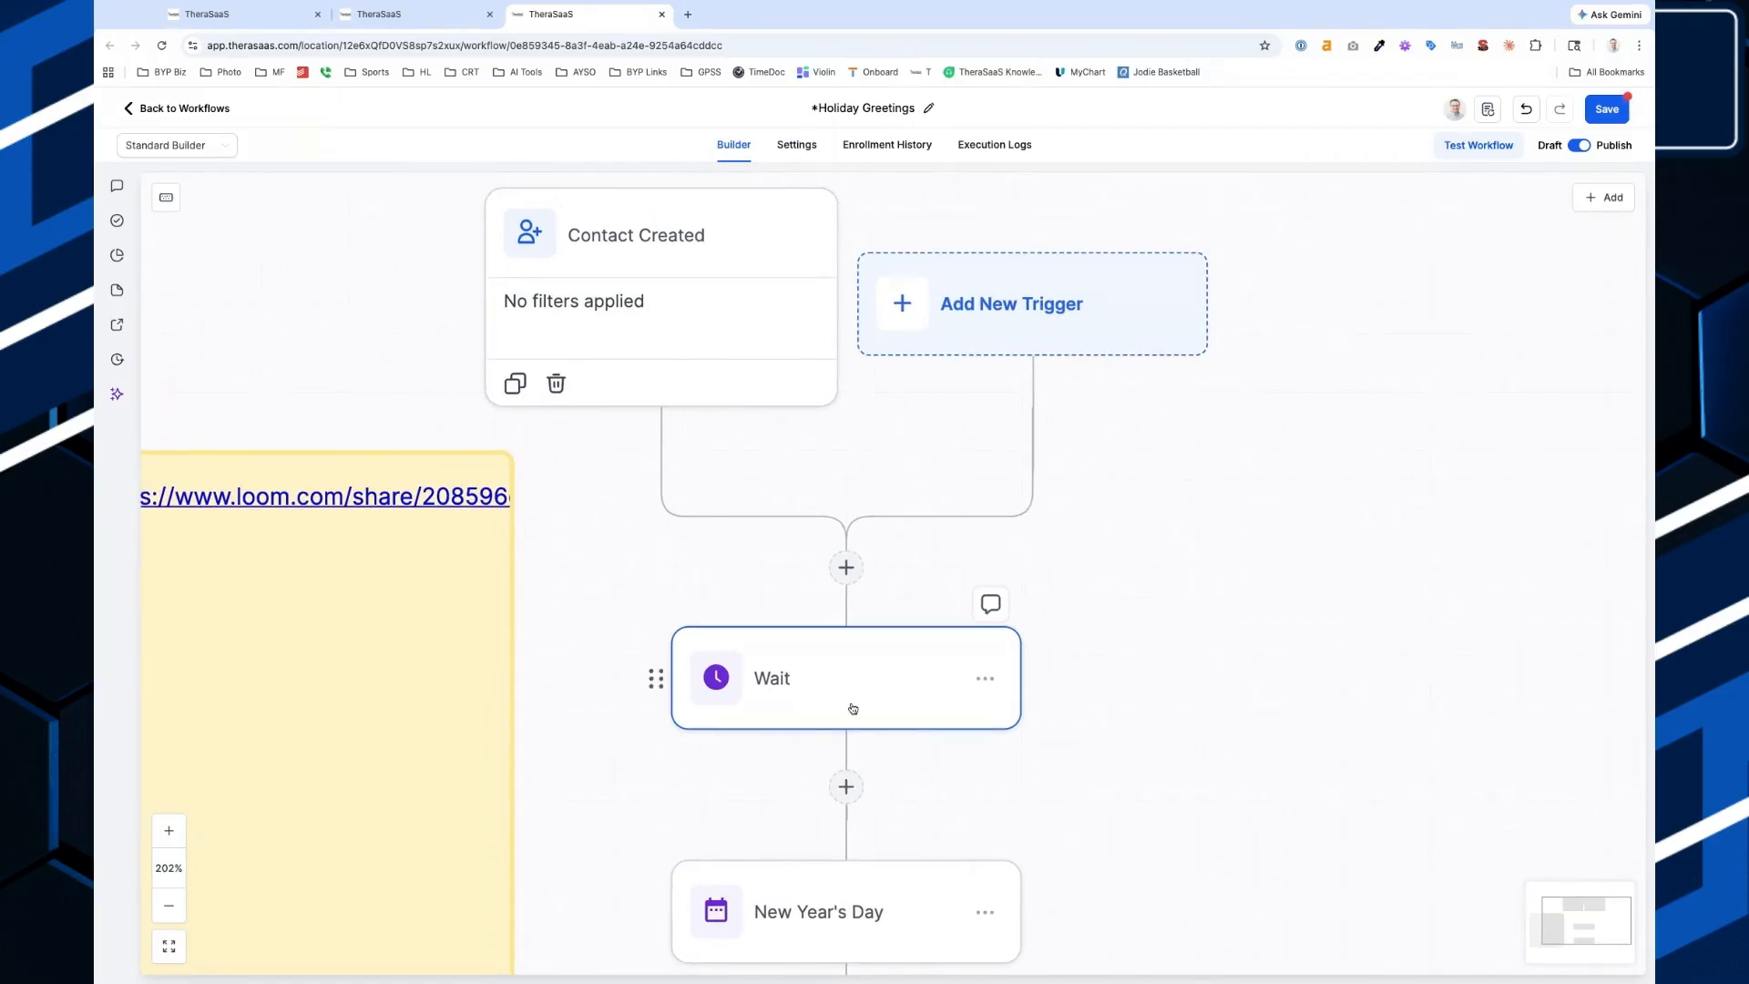
Review the settings of the first Wait action and the date of the New Year's Day action.
scroll(853, 708, down, 4)
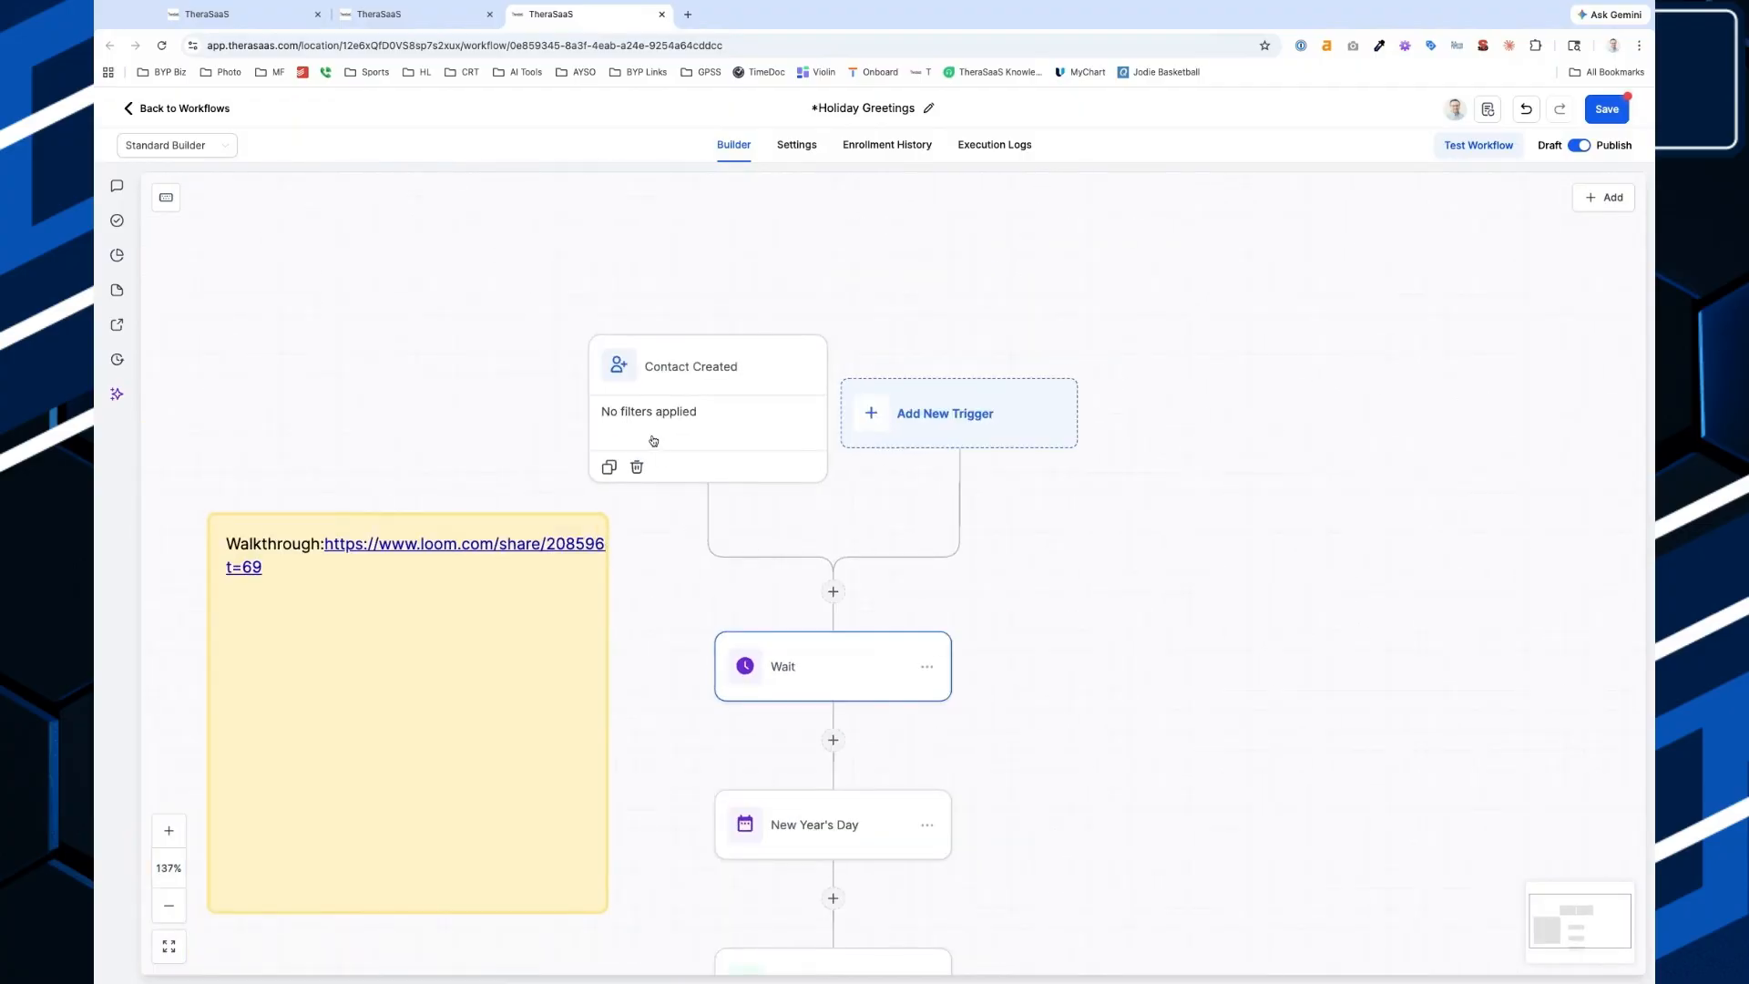
click(839, 667)
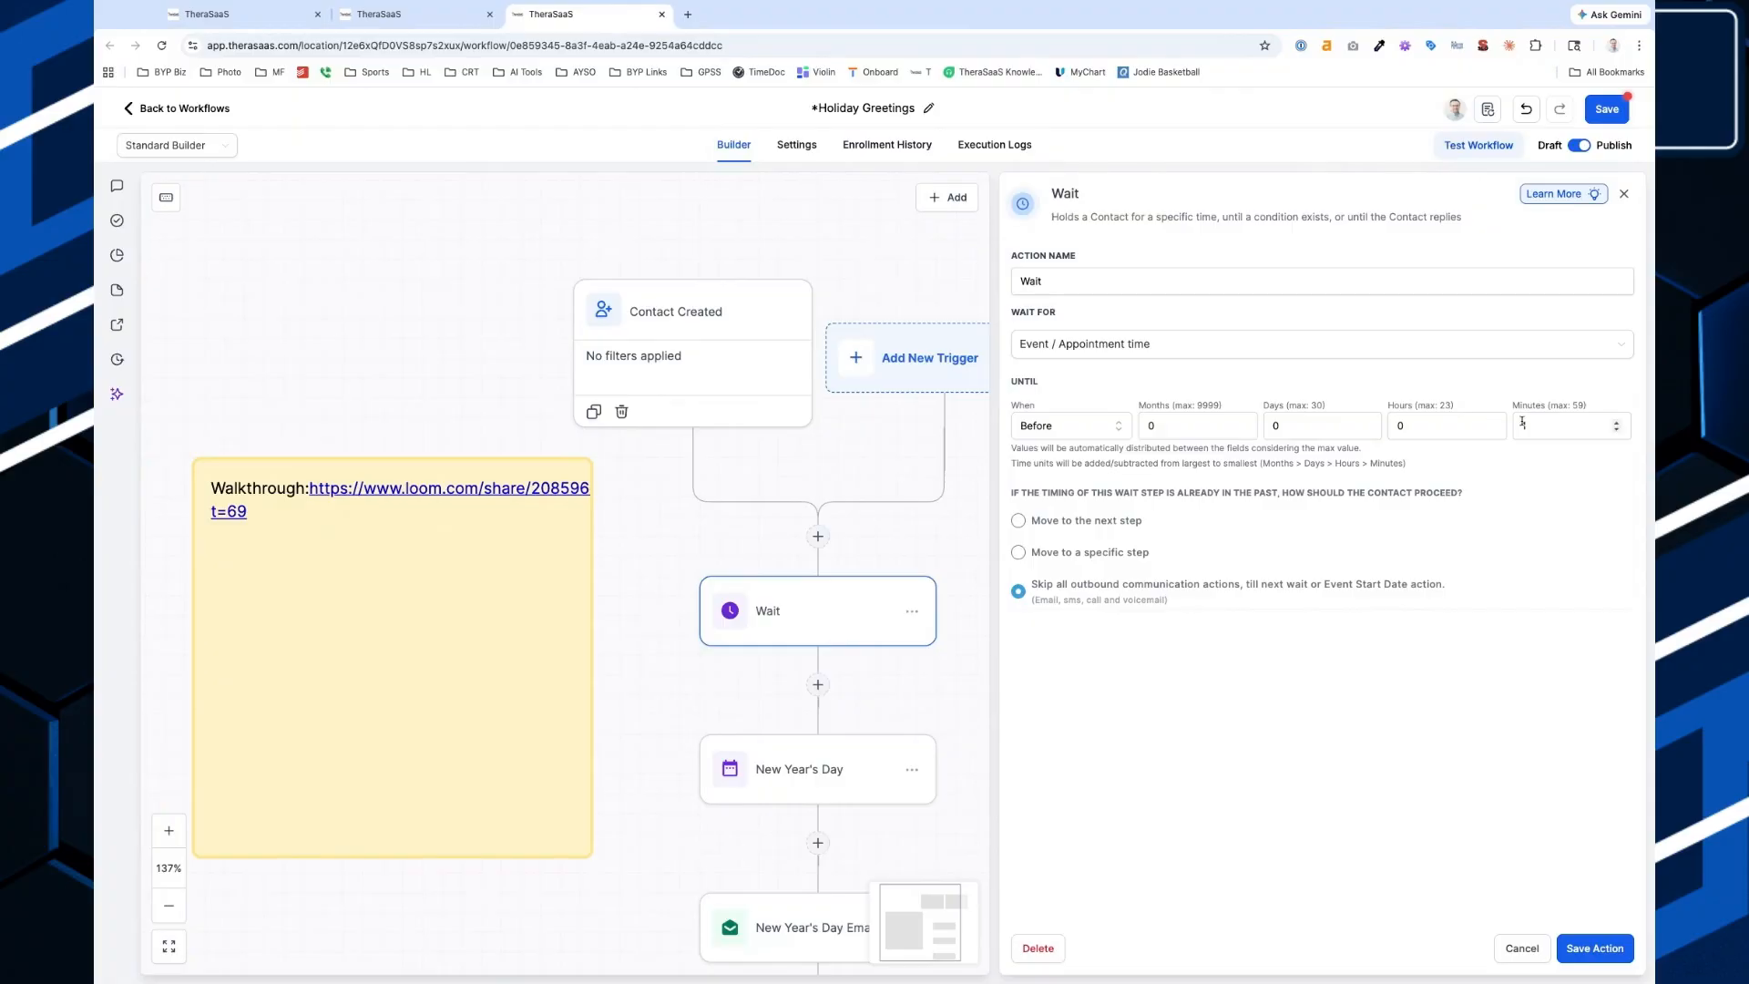
click(839, 776)
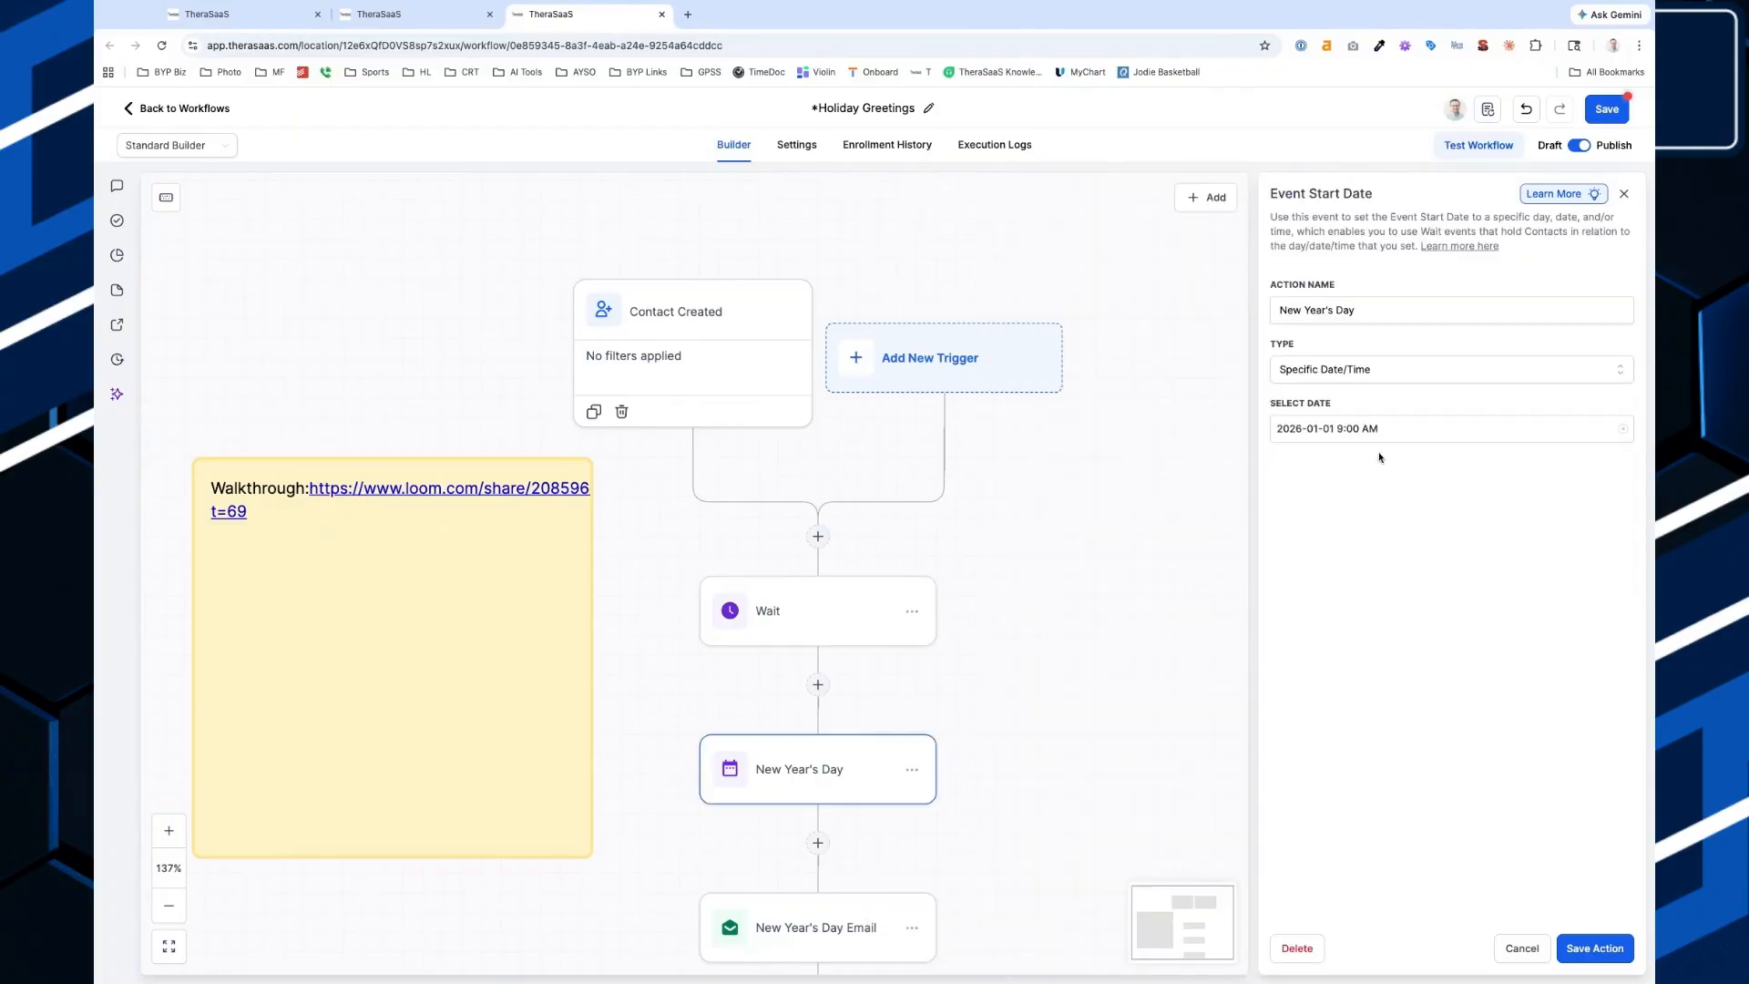
click(818, 844)
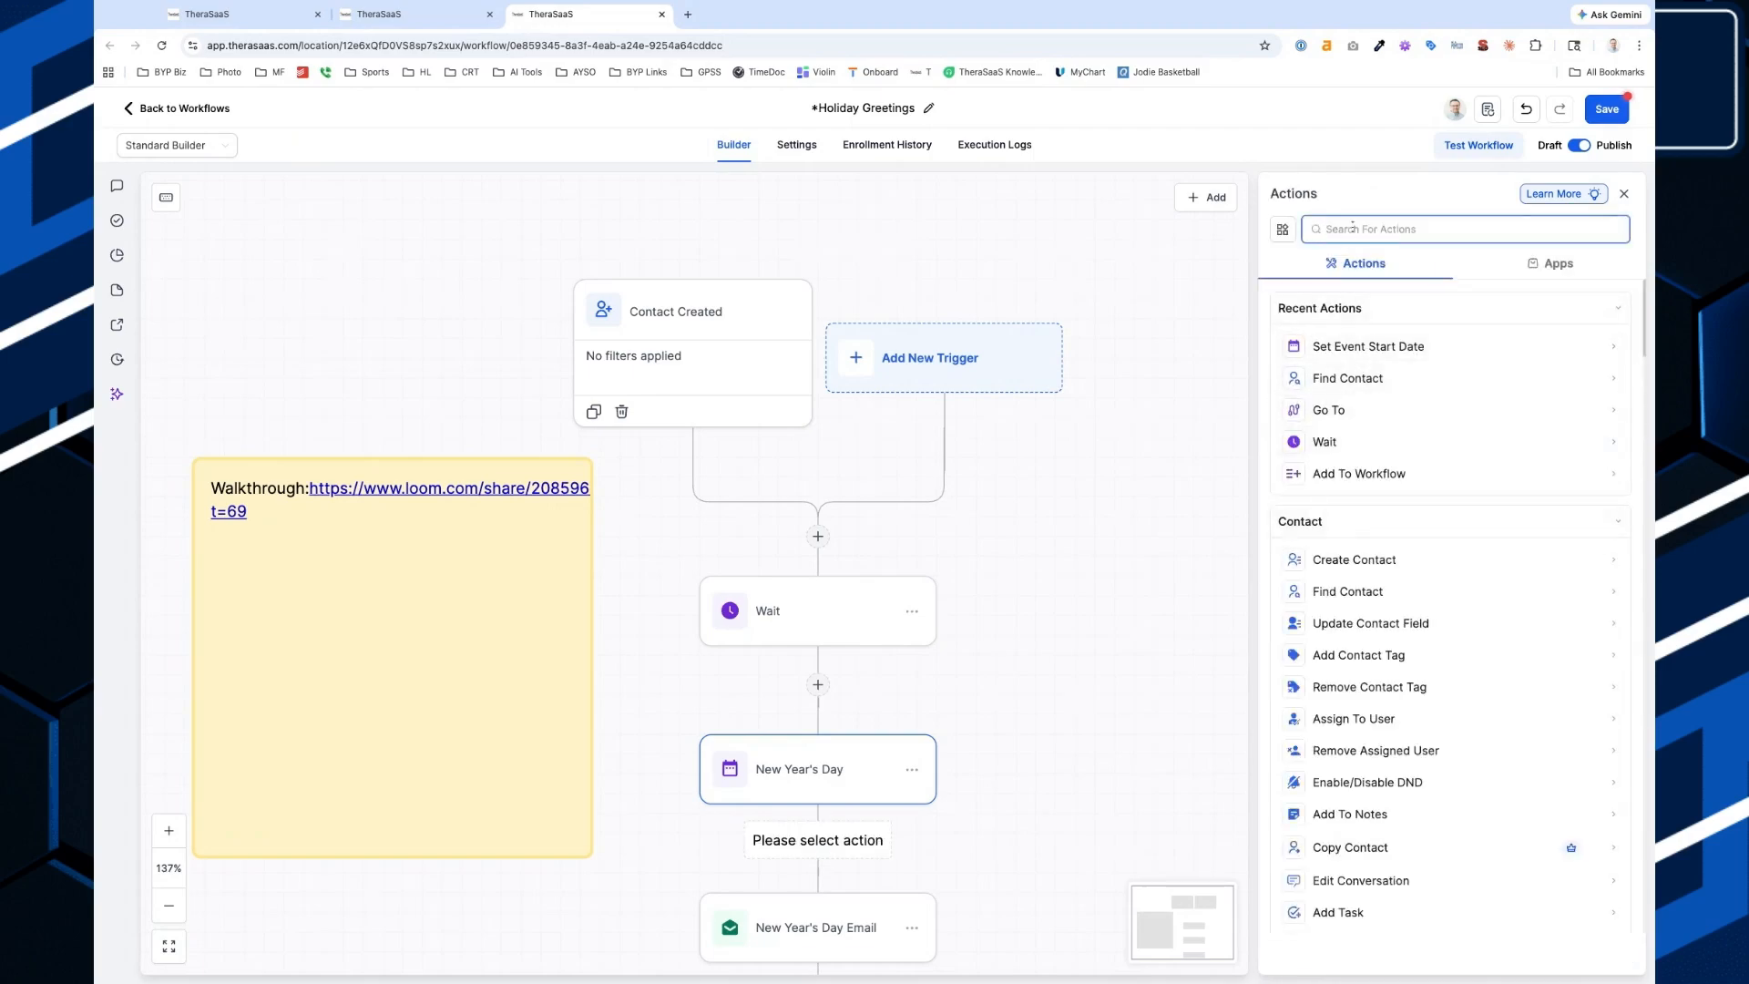
text(event)
click(1375, 378)
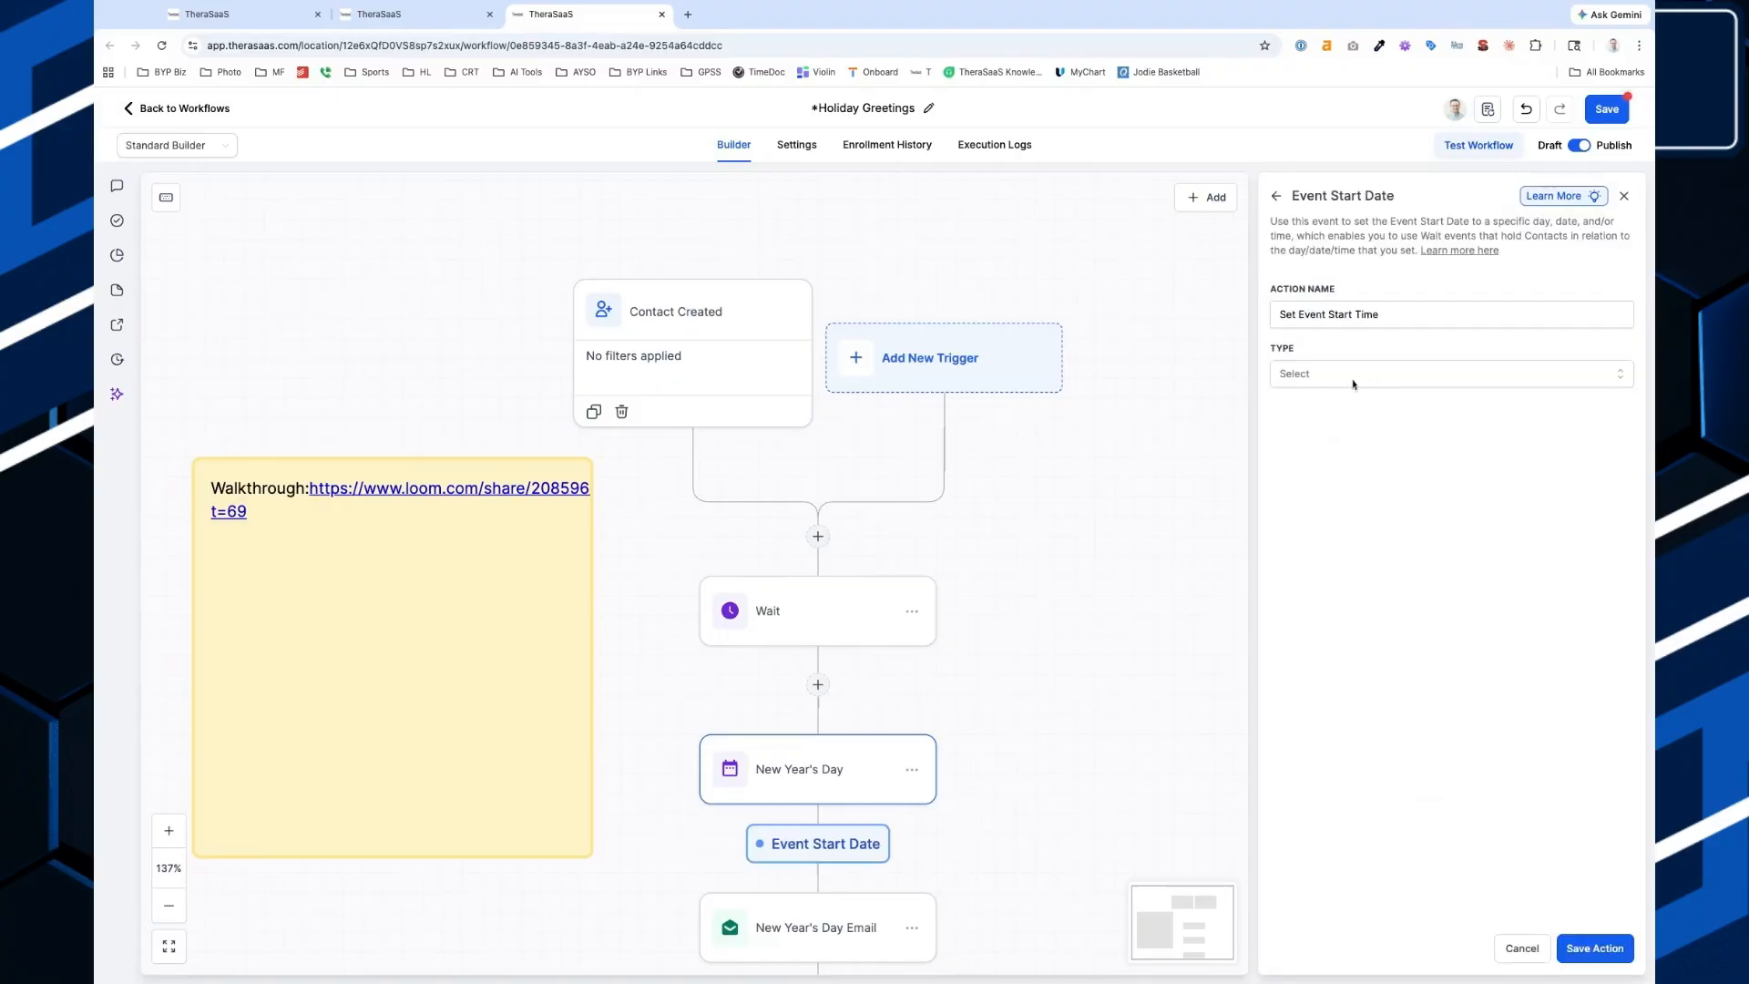
click(1352, 383)
click(1335, 440)
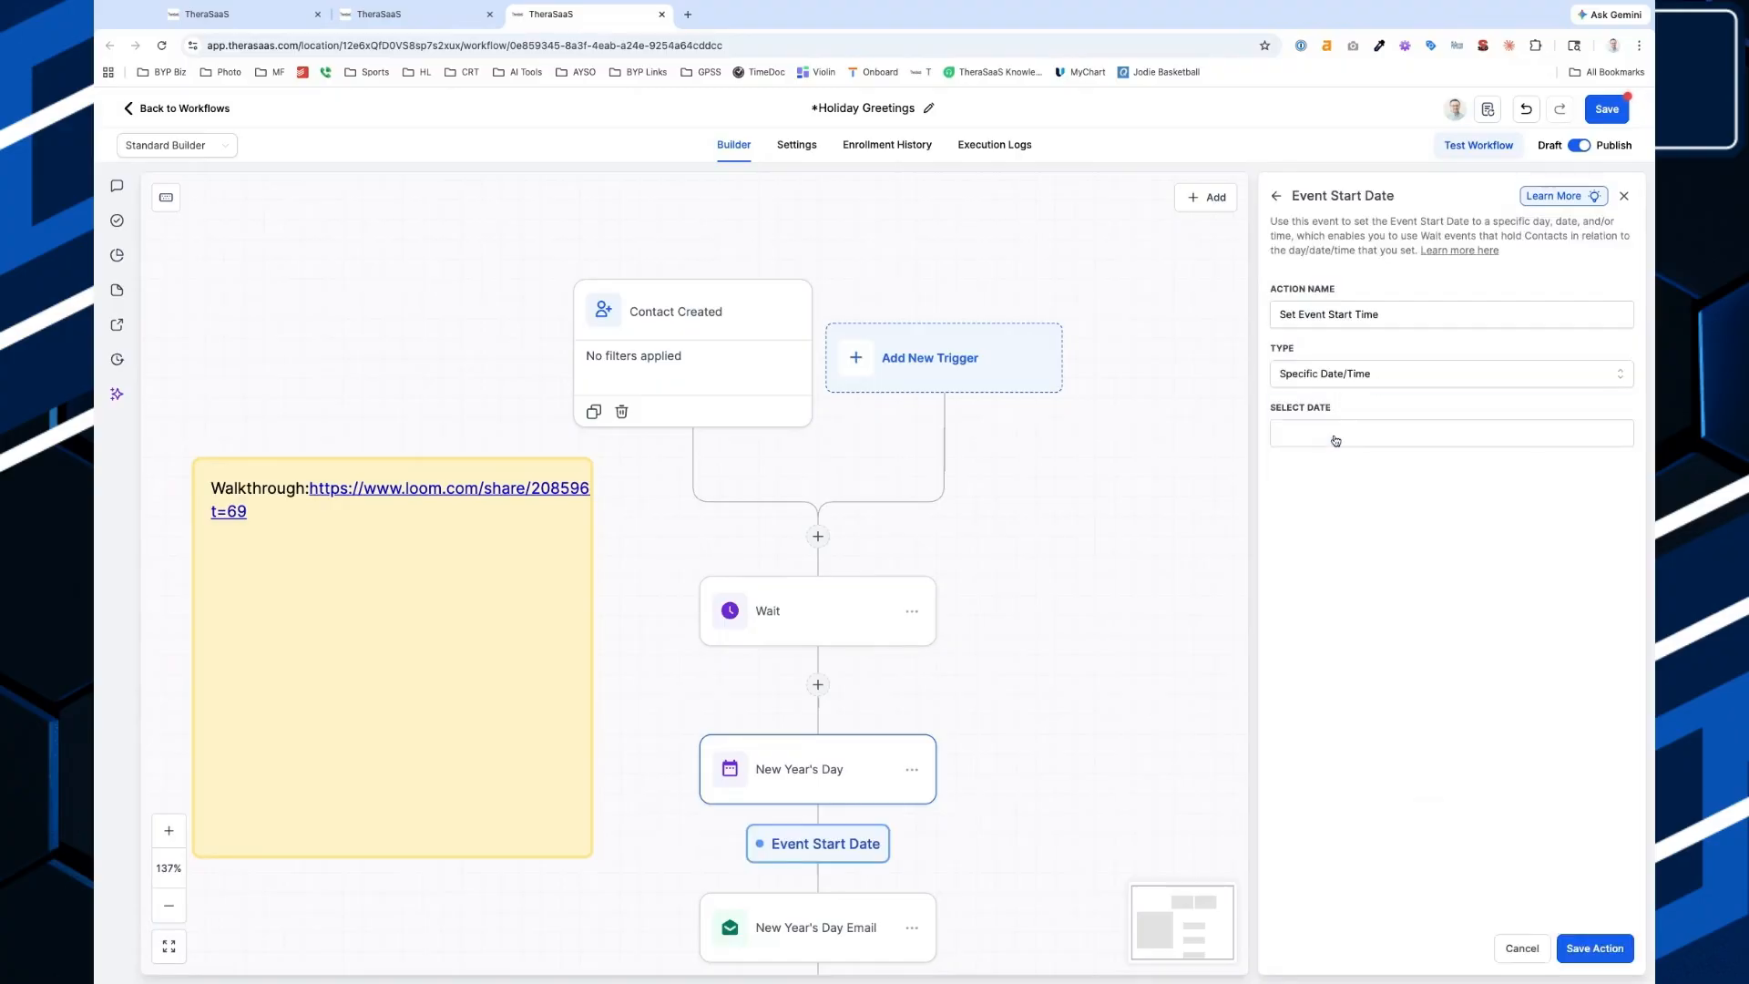
click(1334, 433)
click(1408, 635)
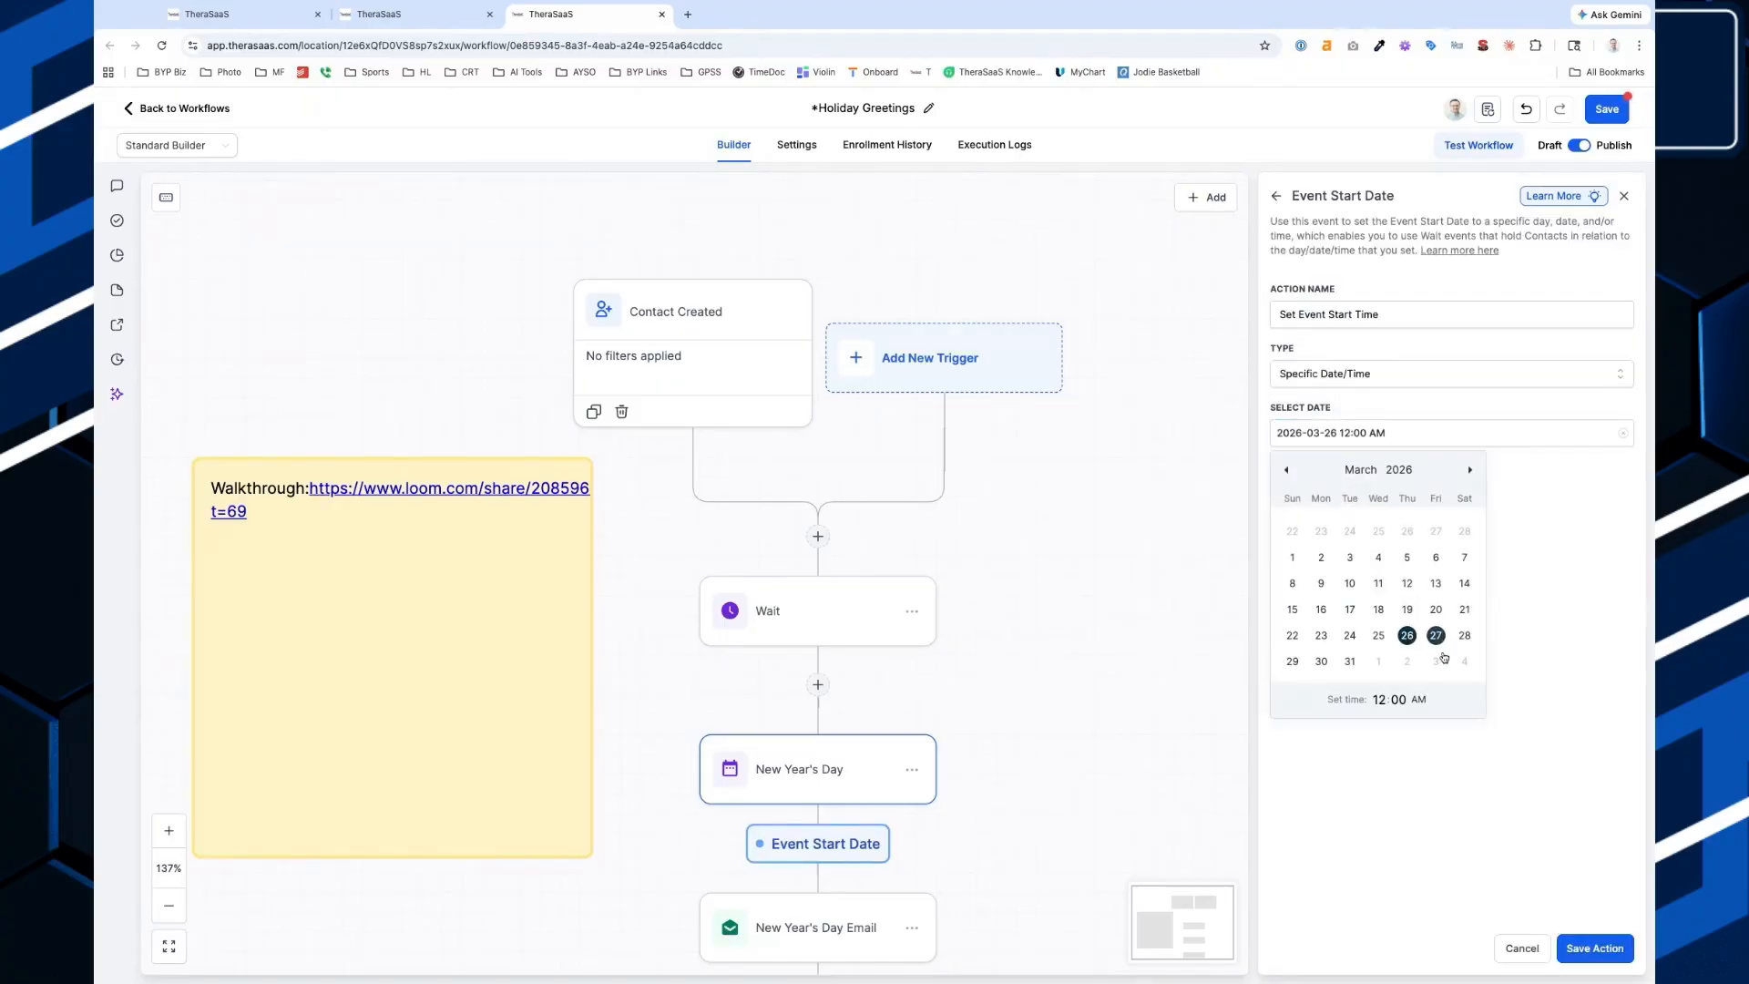
click(1592, 956)
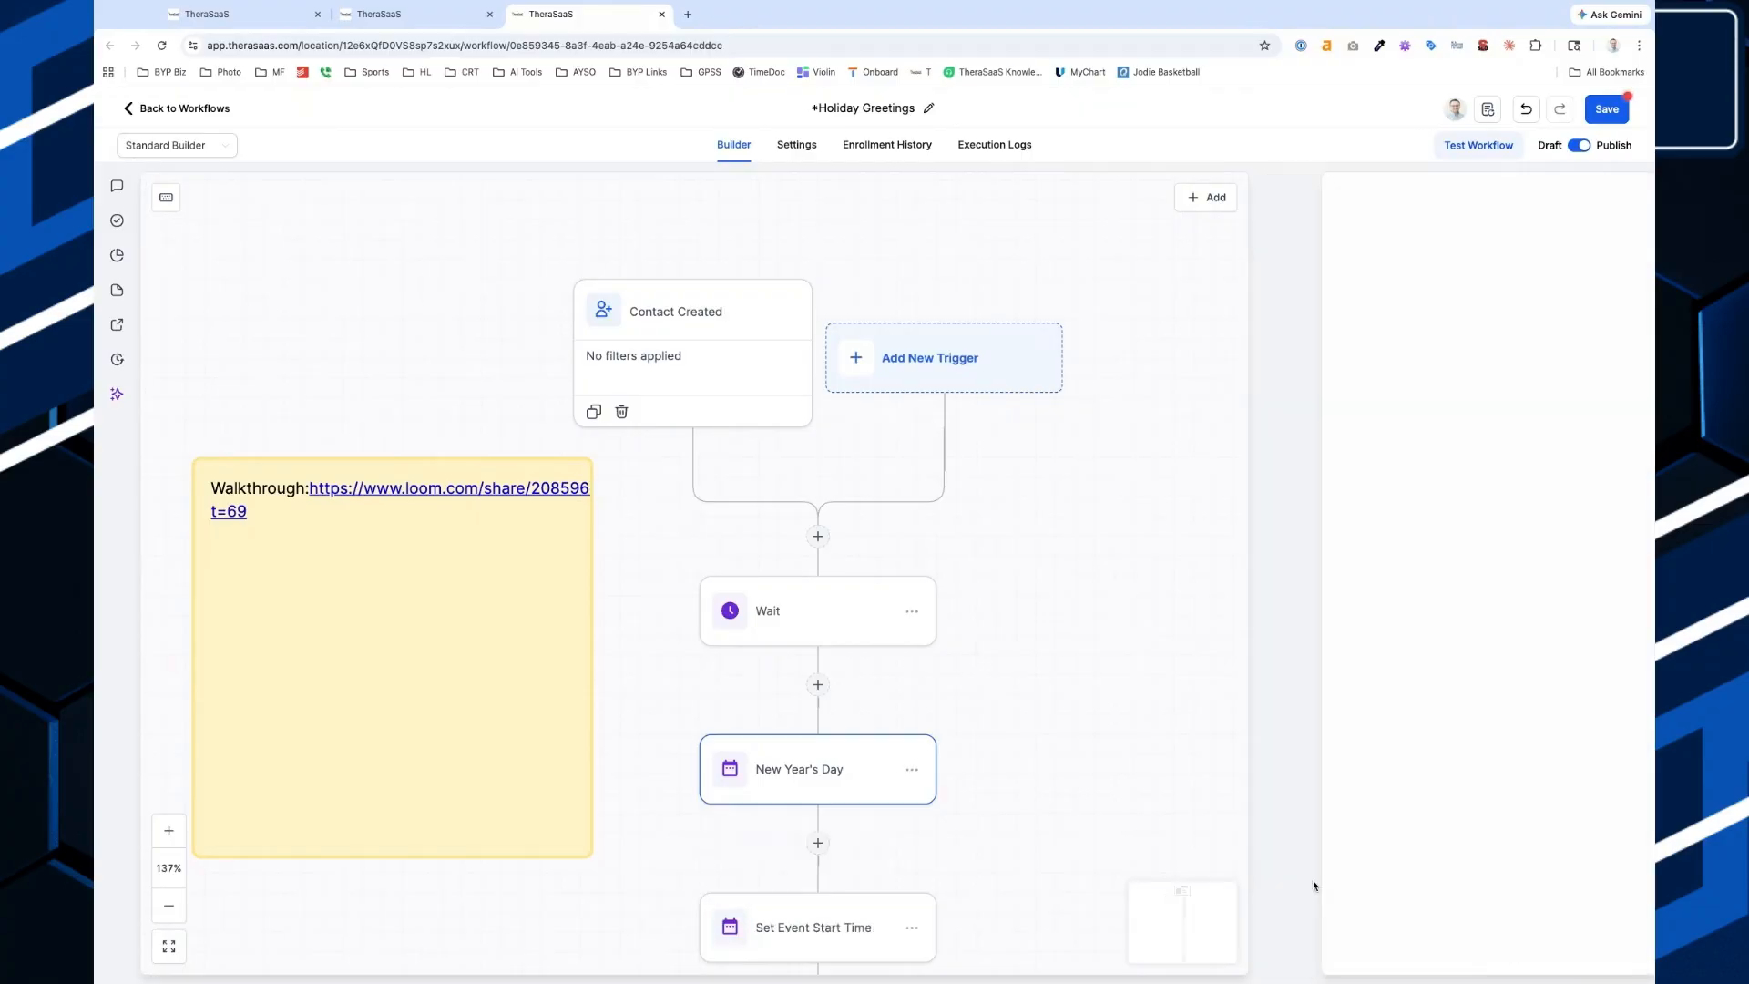
Rename the new Set Event Start Time action to "New Years 1" and save it.
scroll(868, 847, down, 2)
click(829, 771)
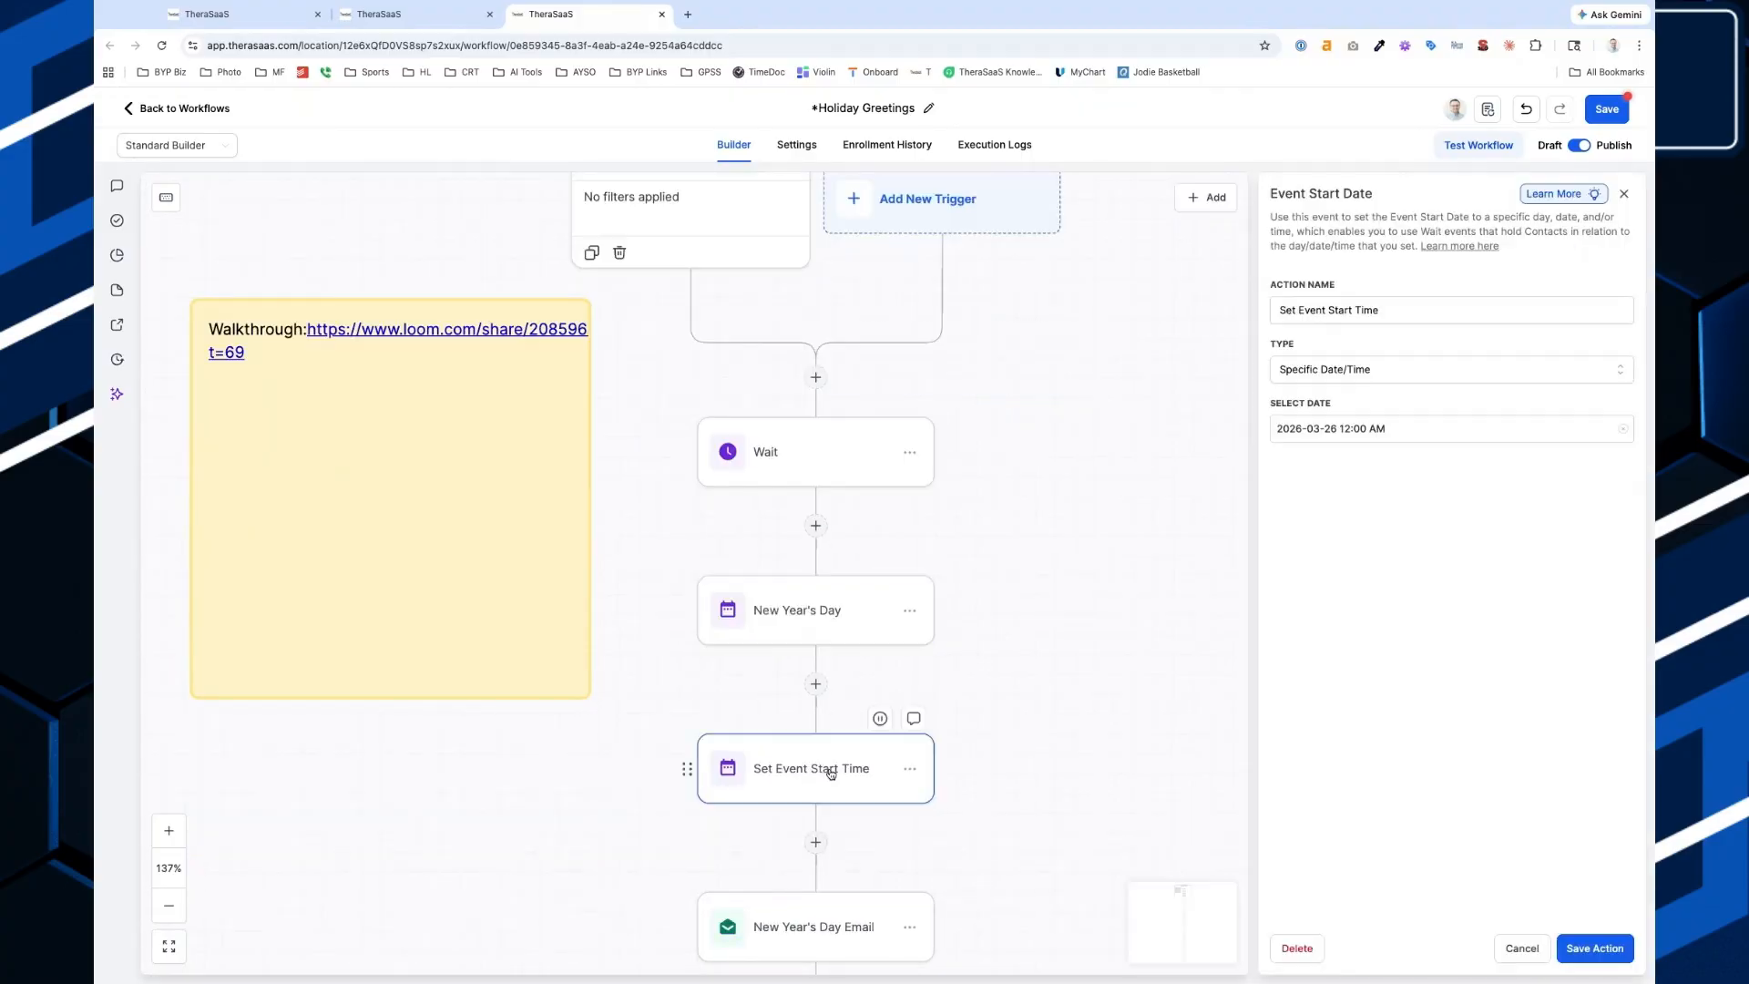
click(1398, 310)
key(ctrl+a)
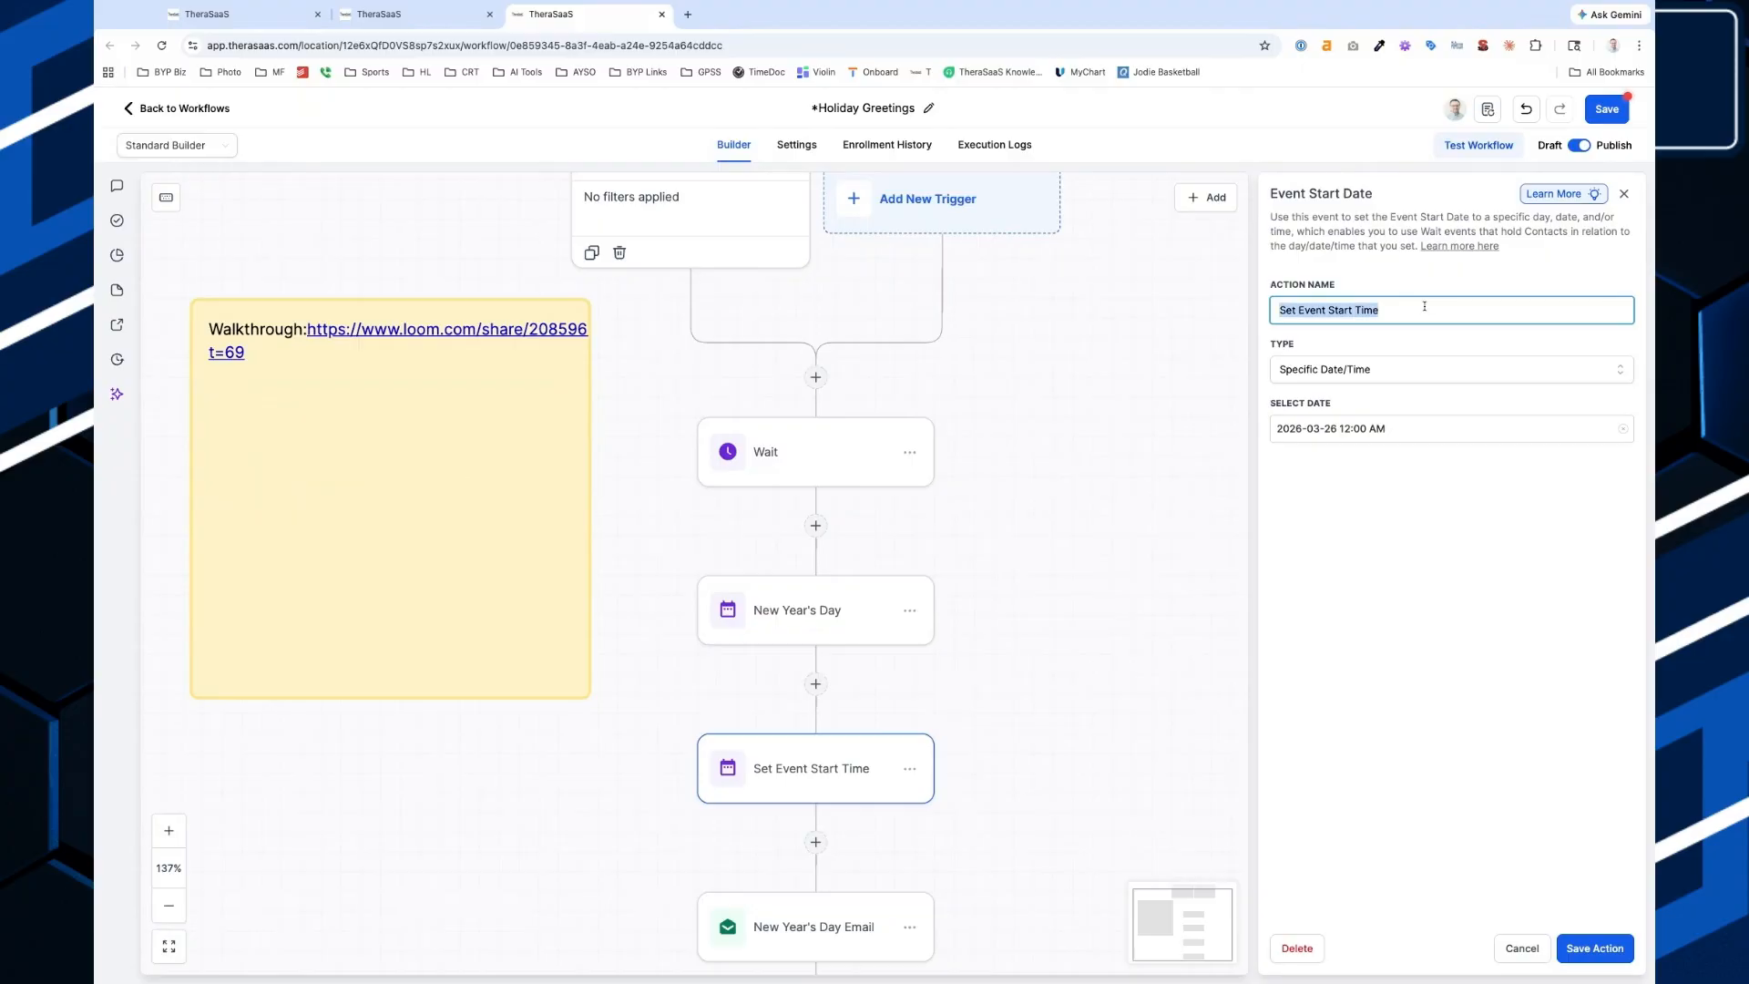
text(New Years 1)
click(1606, 944)
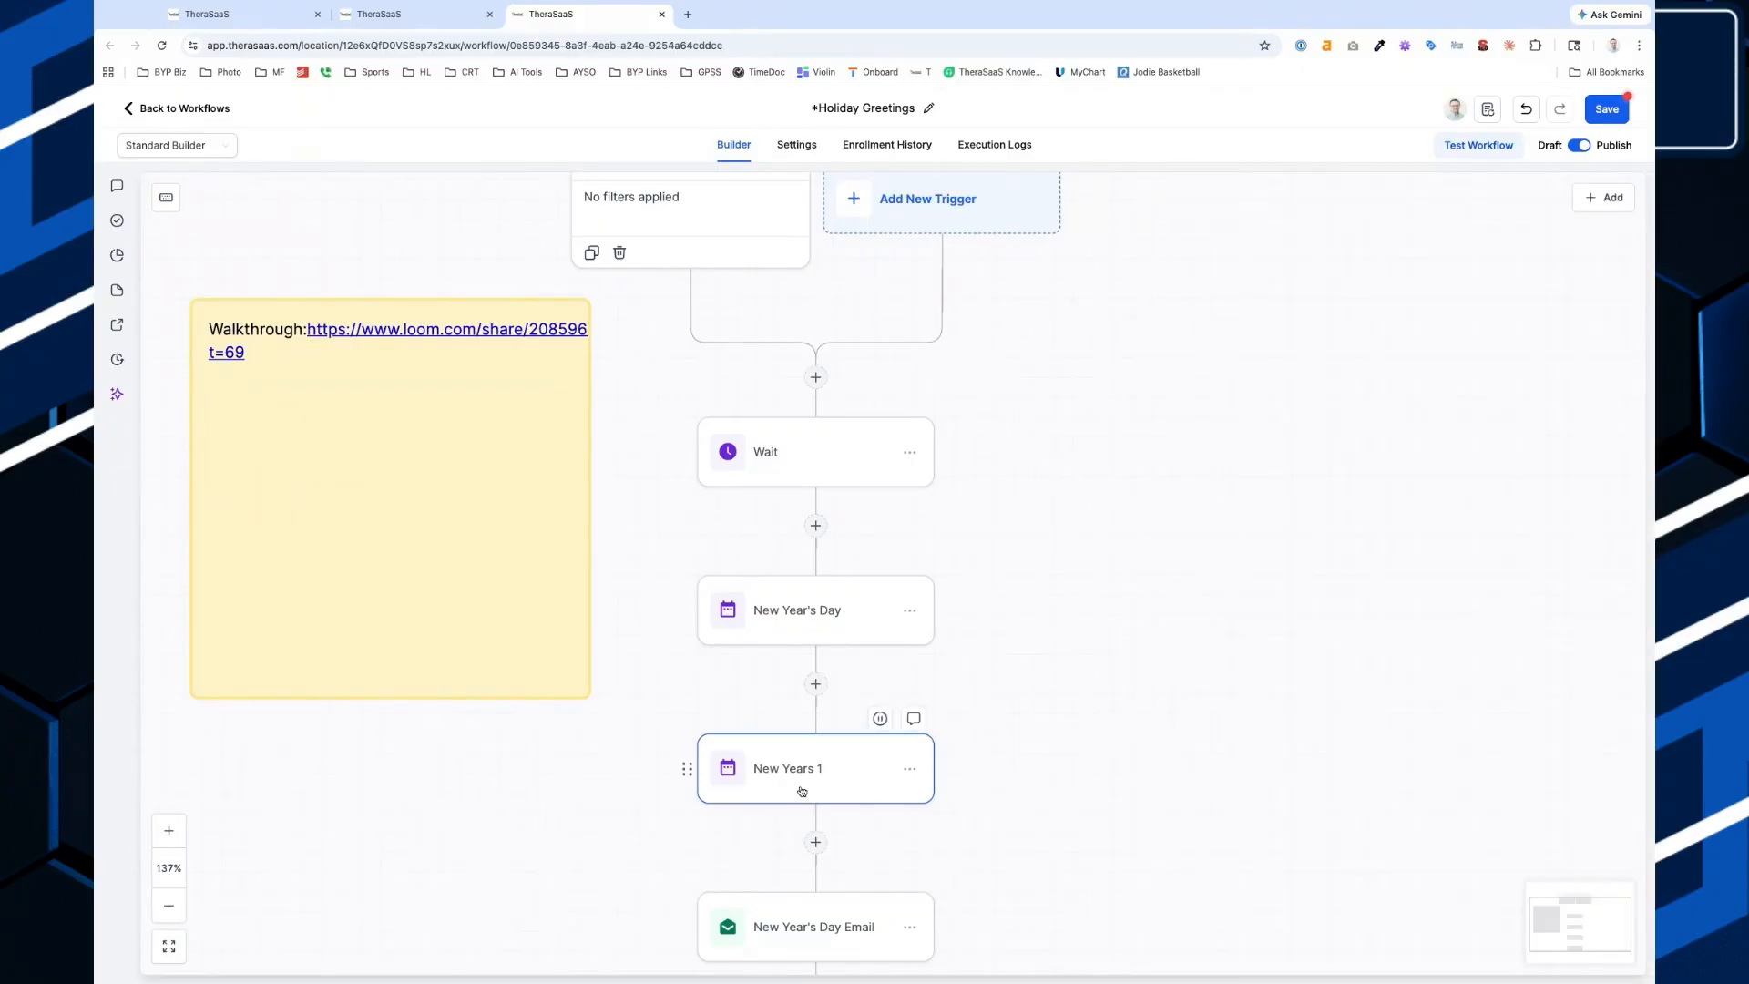
Check the New Year's Day action's name and date, and delete the New Years 1 action.
click(806, 620)
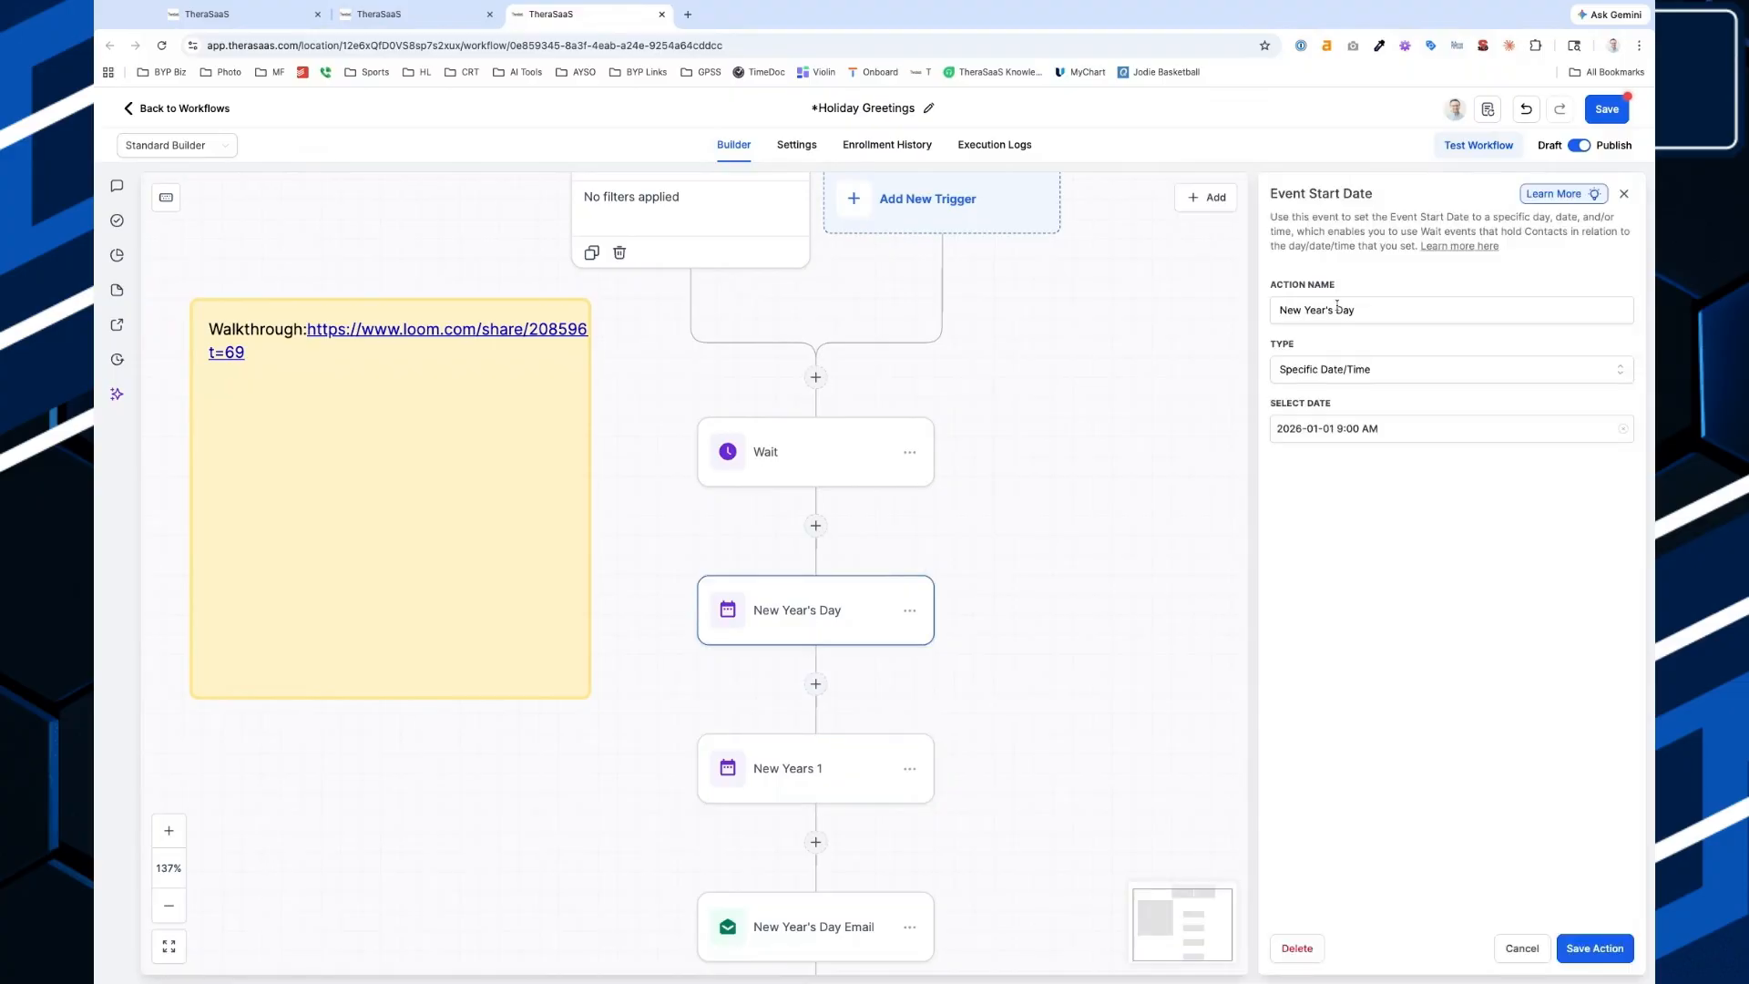
scroll(1374, 416, up, 5)
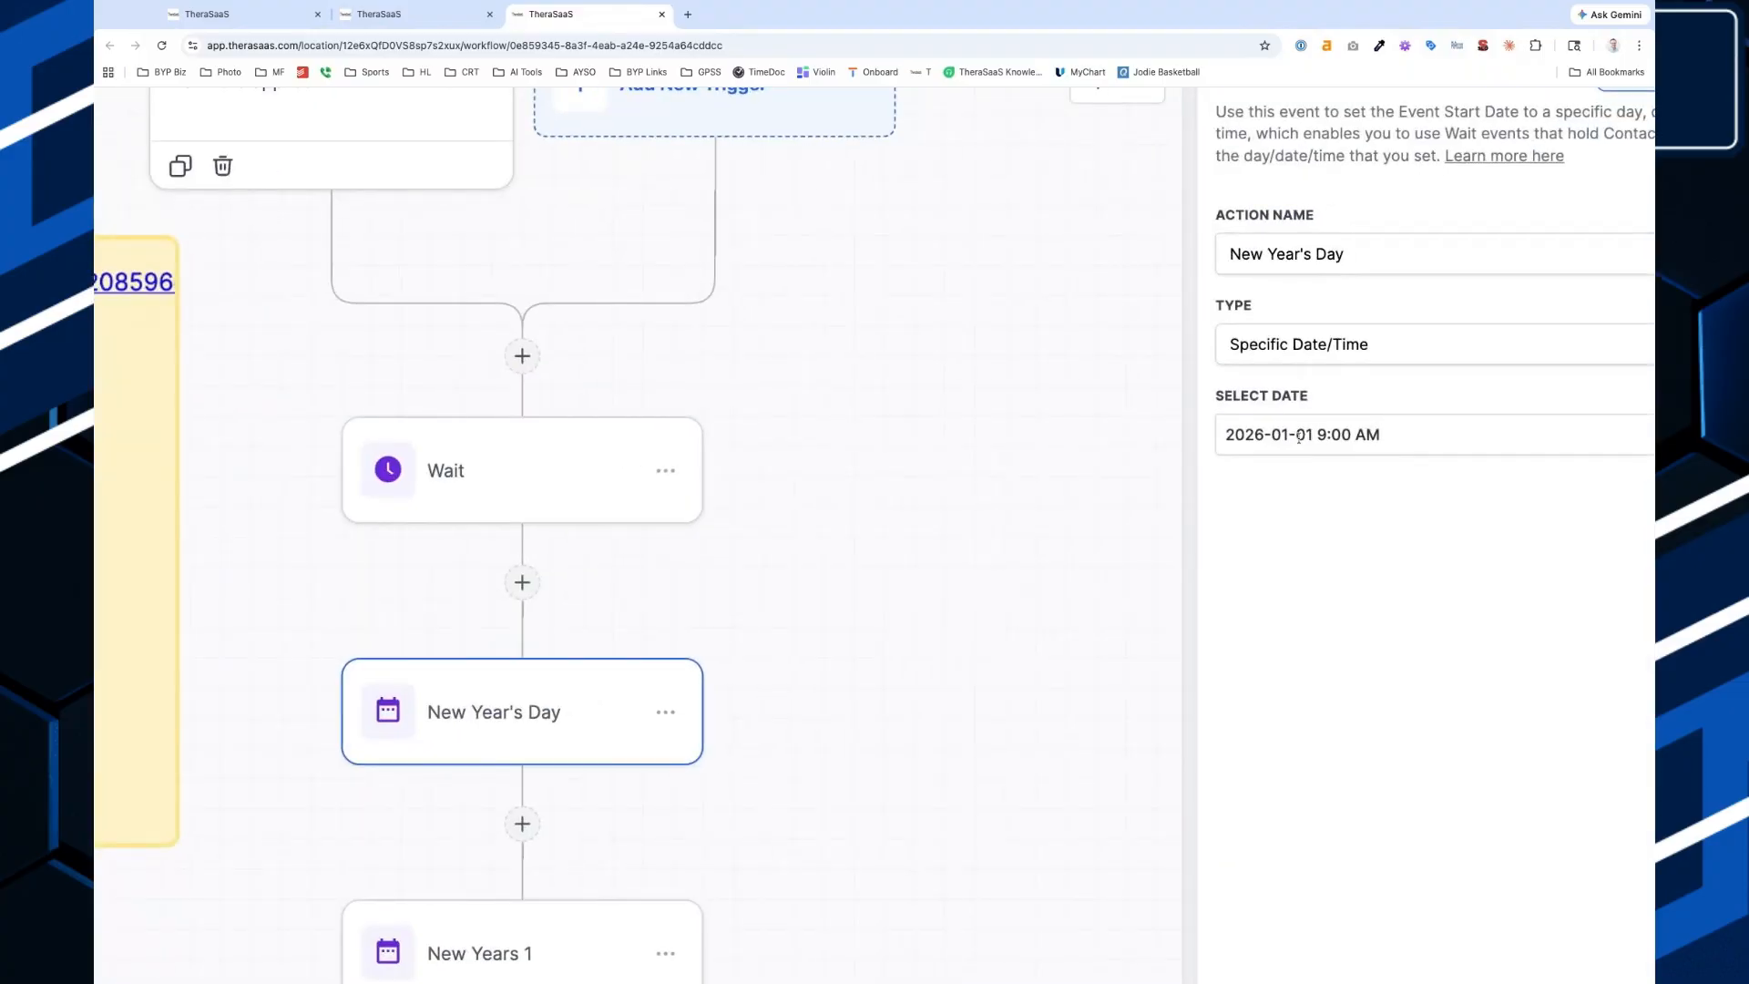
scroll(1355, 436, down, 5)
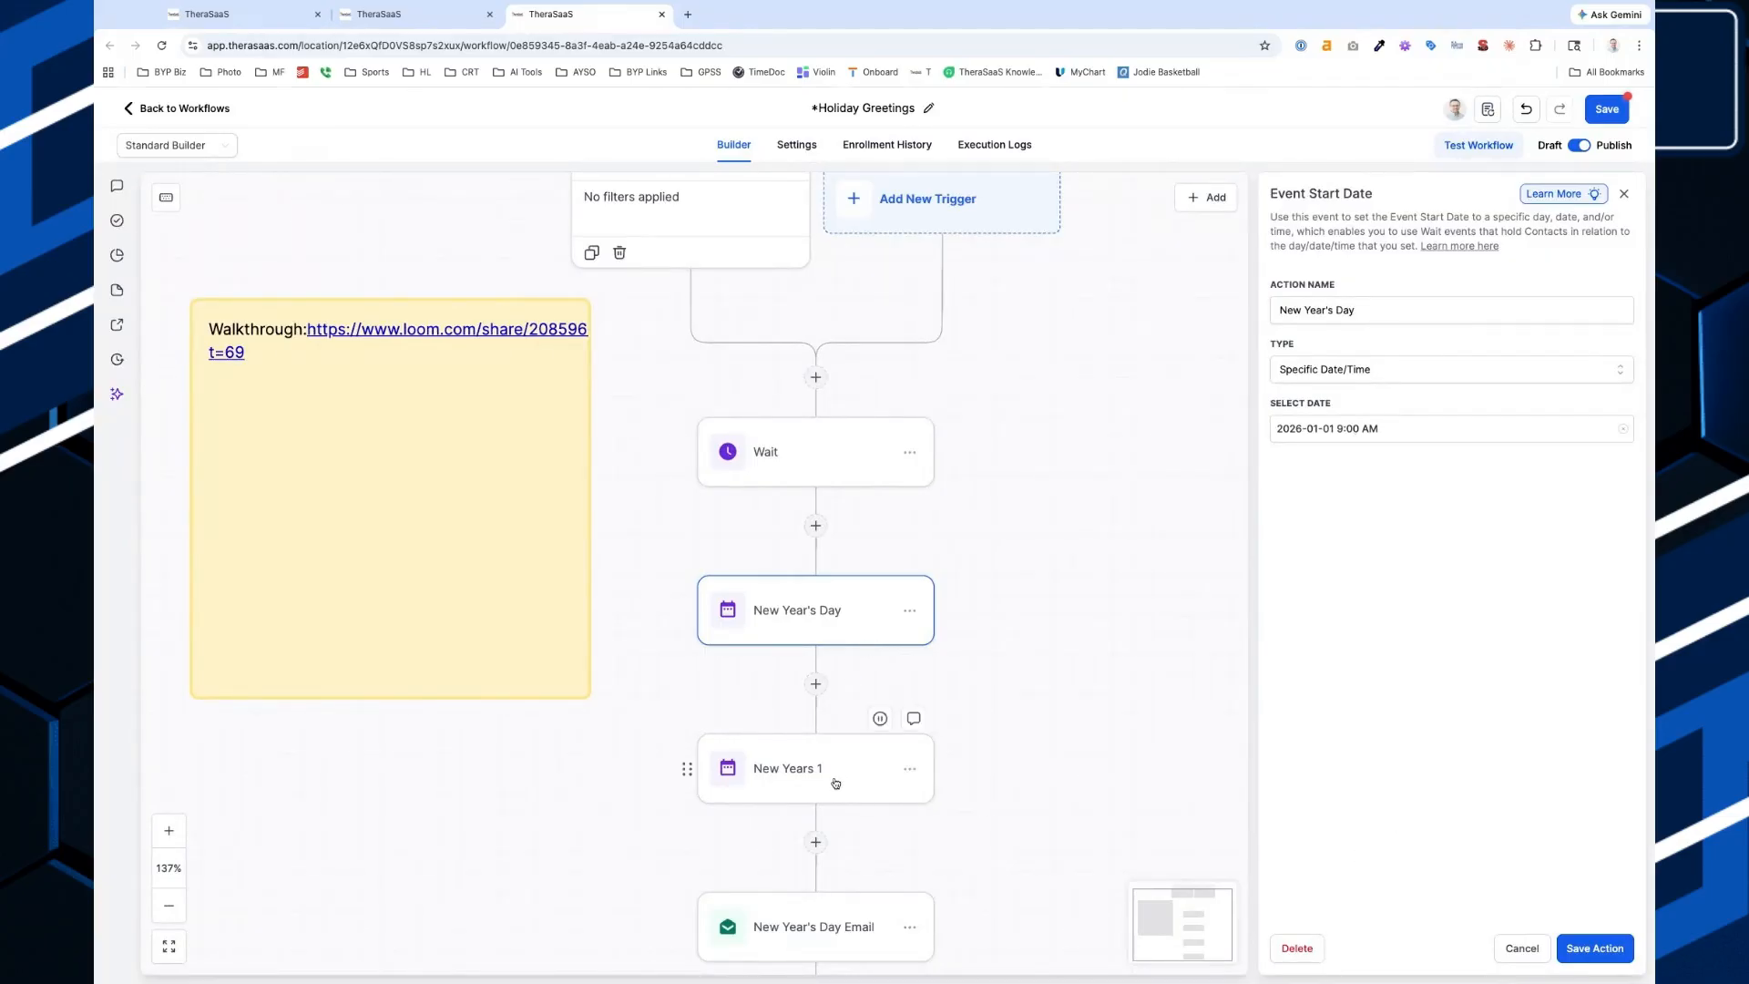
click(909, 768)
click(1056, 883)
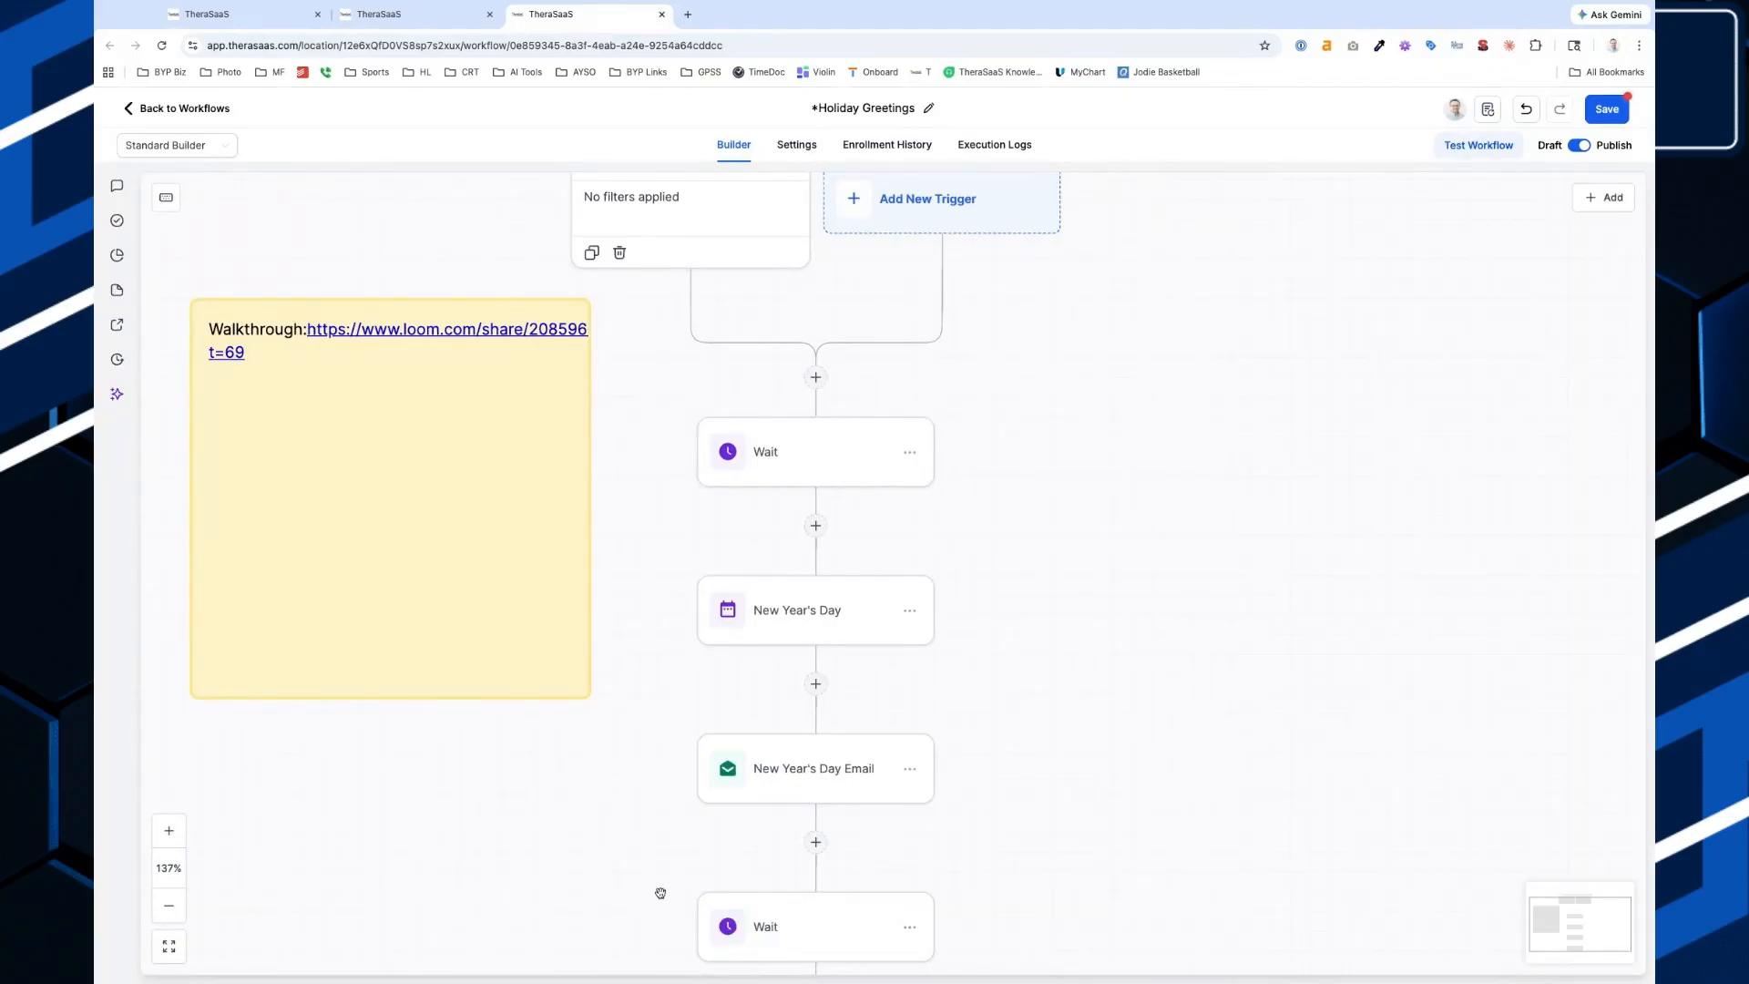
Open the New Year's Day Email action and select its message text to examine the email's content.
click(806, 775)
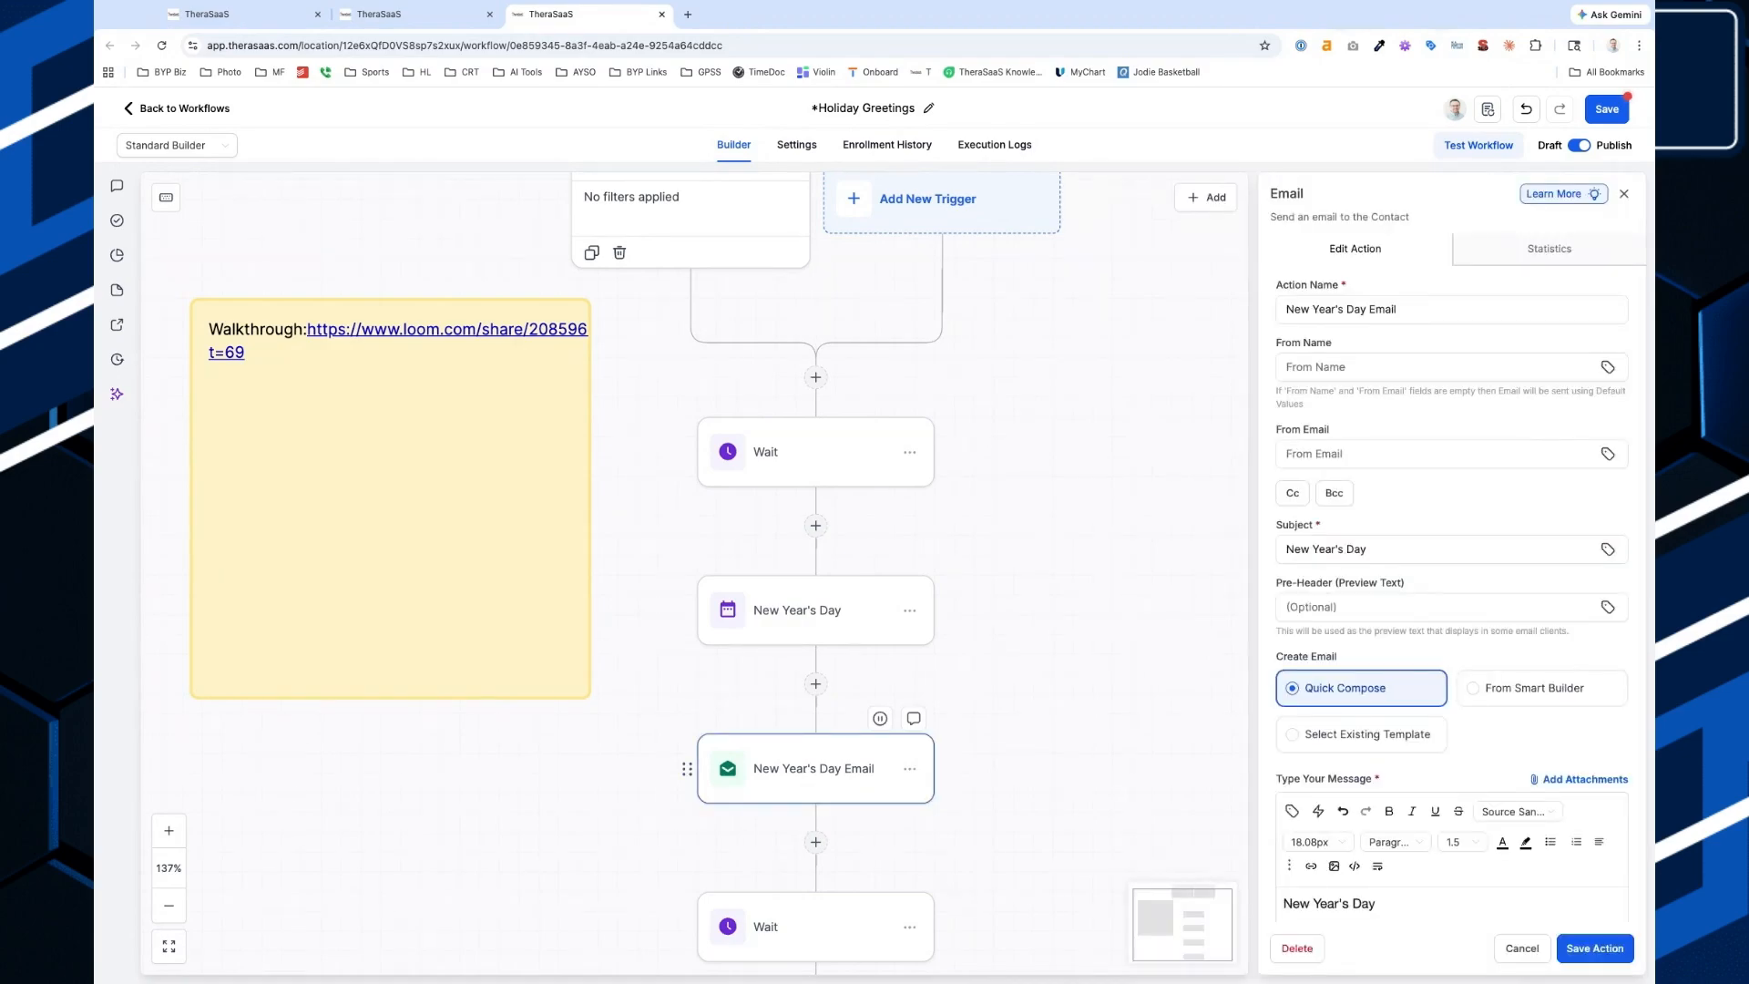
scroll(1417, 656, down, 3)
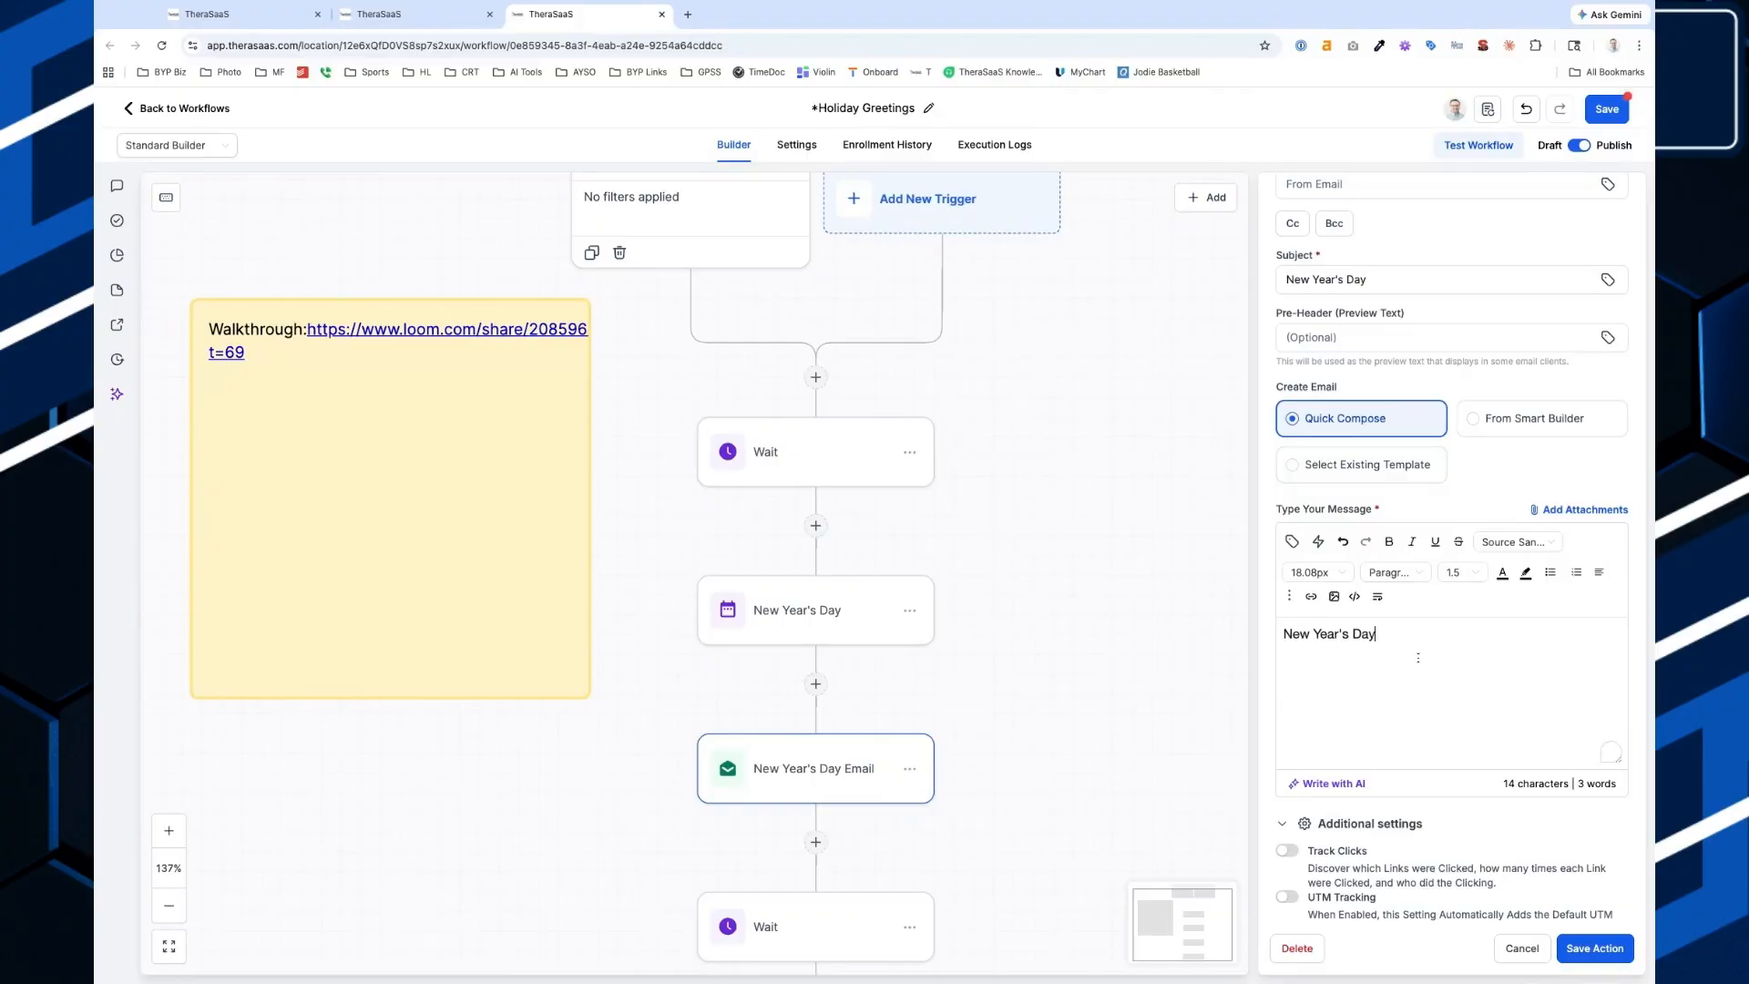
triple_click(1411, 646)
click(1412, 647)
triple_click(1411, 647)
scroll(1411, 646, up, 4)
scroll(1411, 646, down, 5)
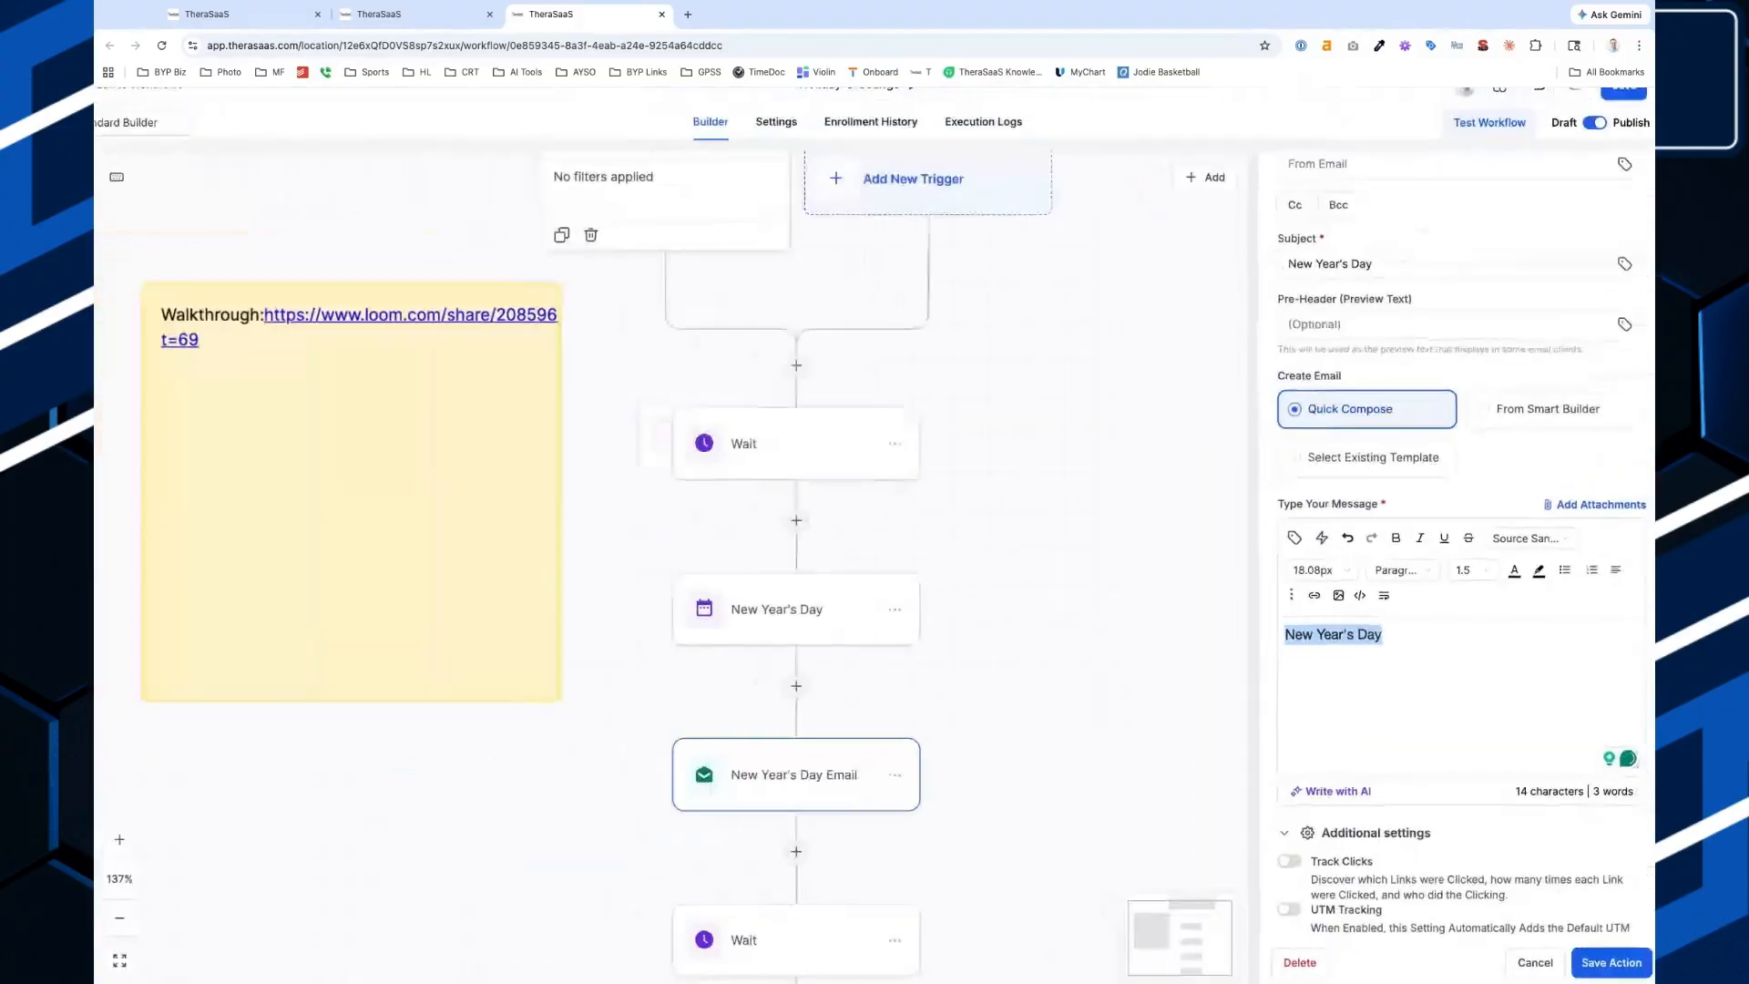
Look at the existing templates offered for the New Year's Day Email, and return the email to Quick Compose.
click(1356, 475)
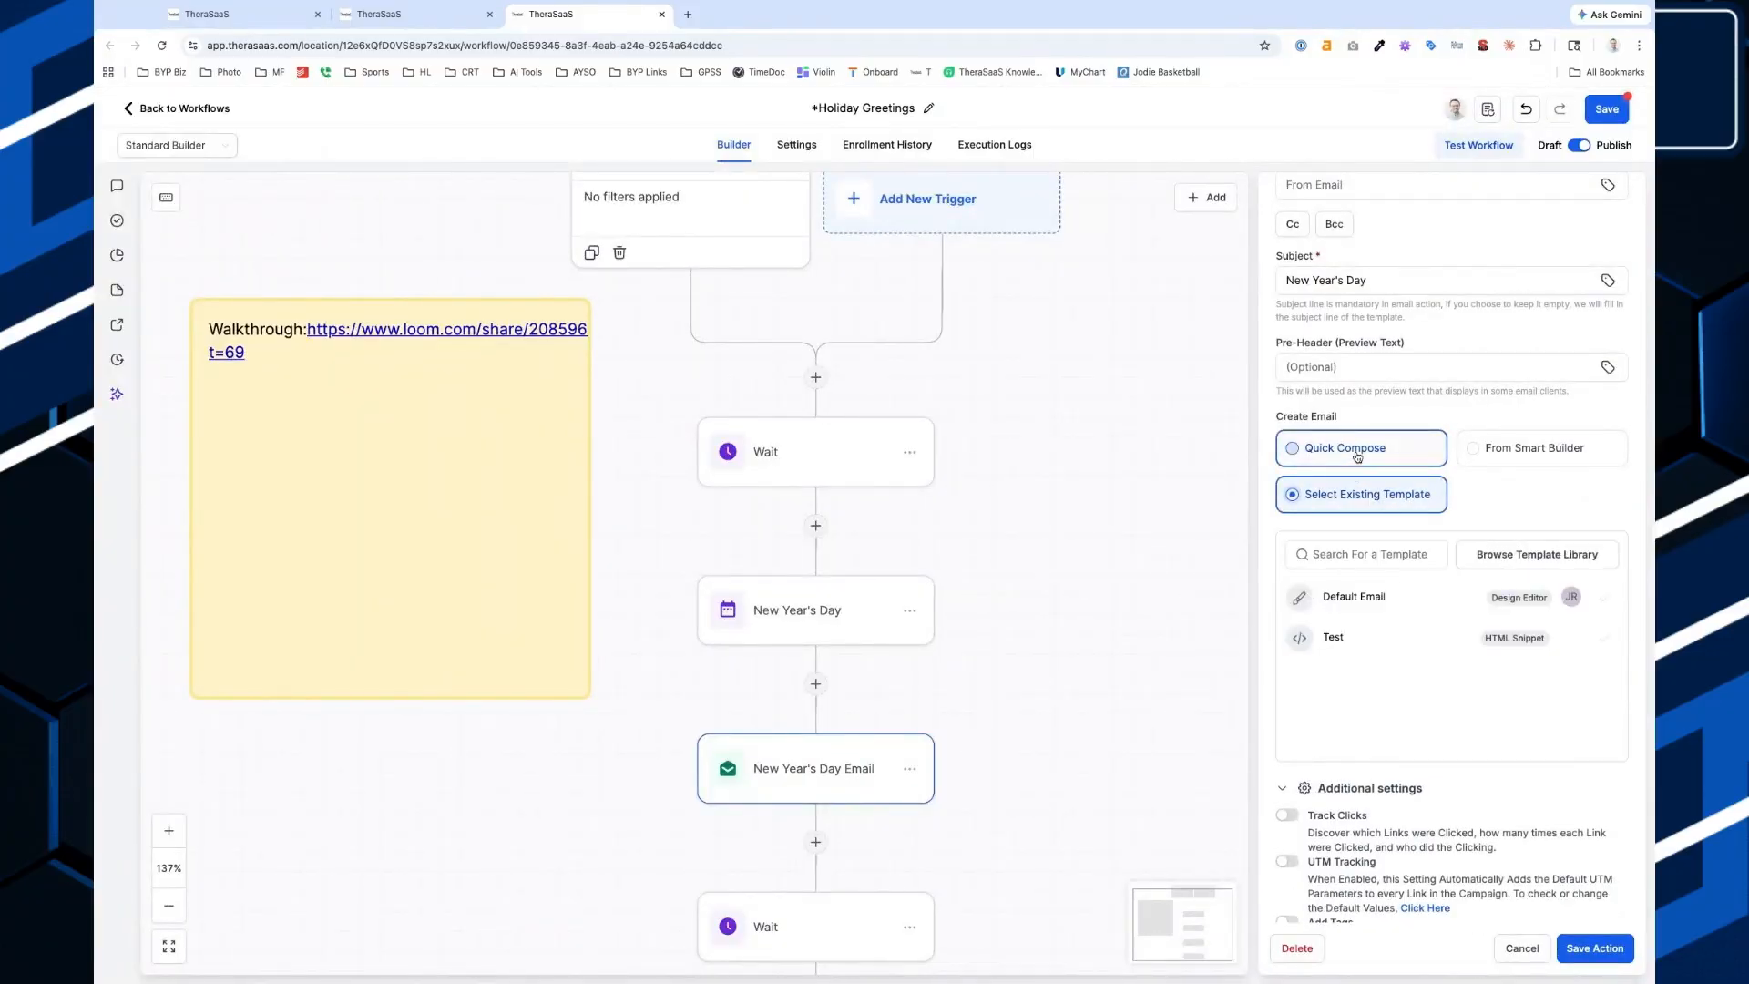
click(1357, 448)
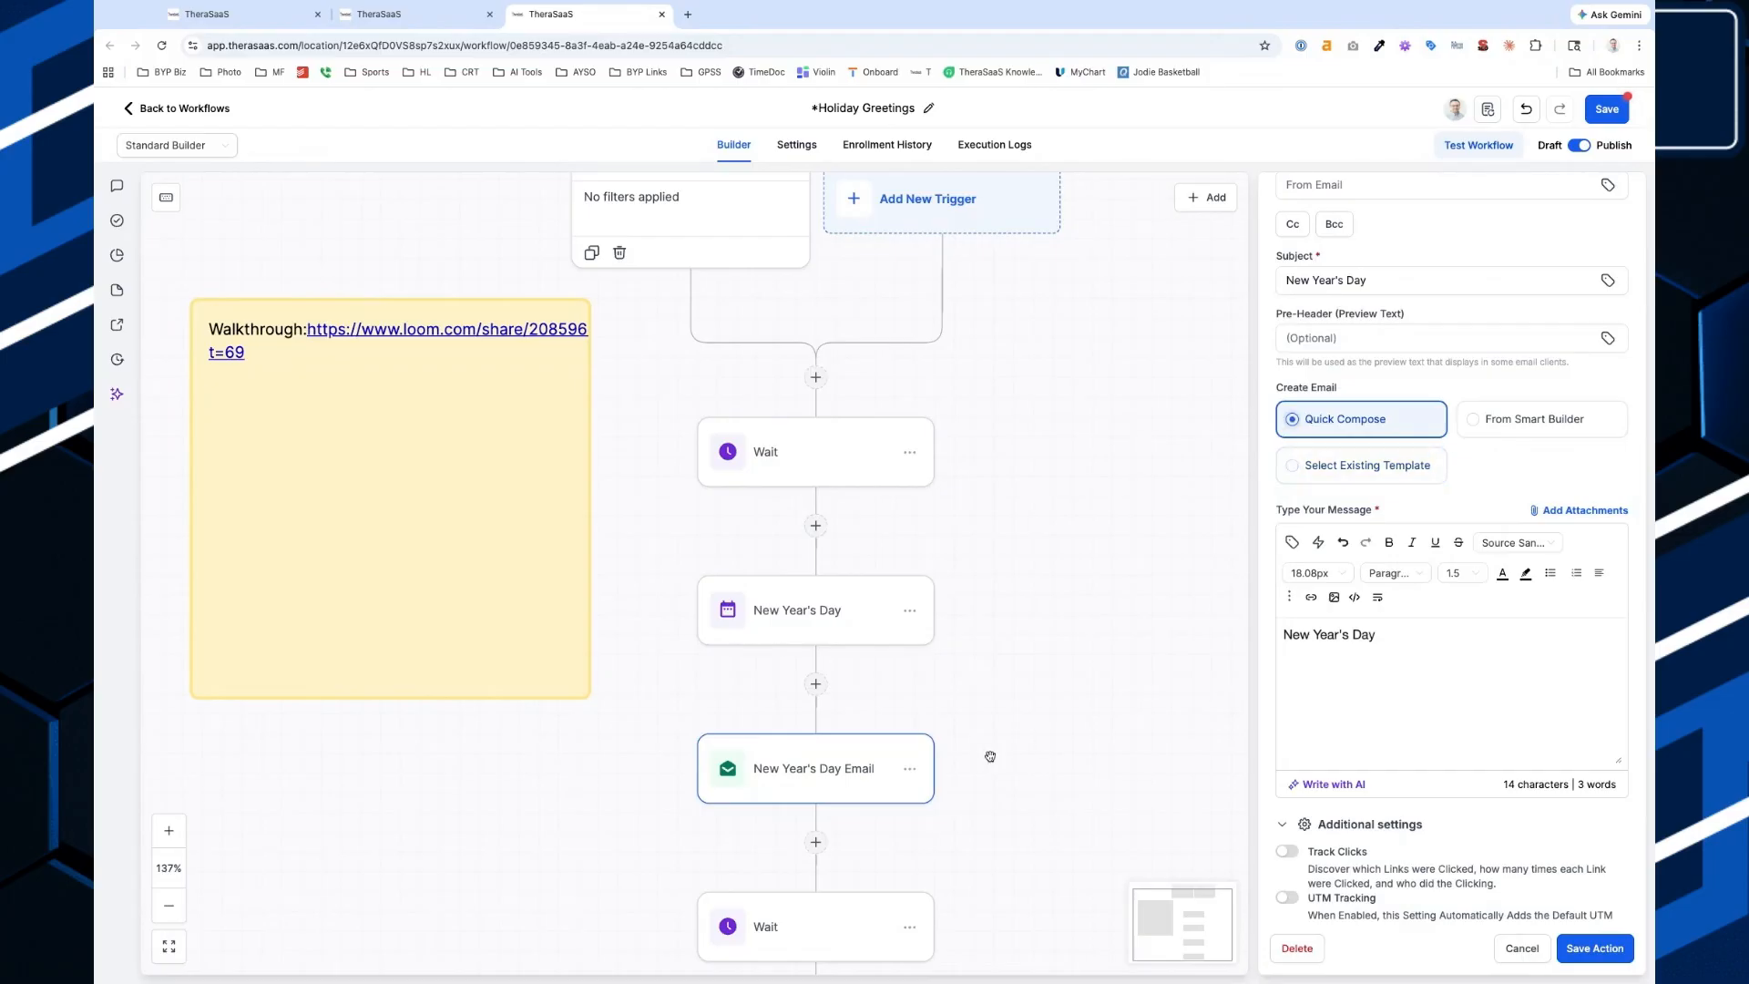
Examine the Martin Luther King, Jr. event date and the settings of the Wait after its email.
scroll(990, 756, down, 4)
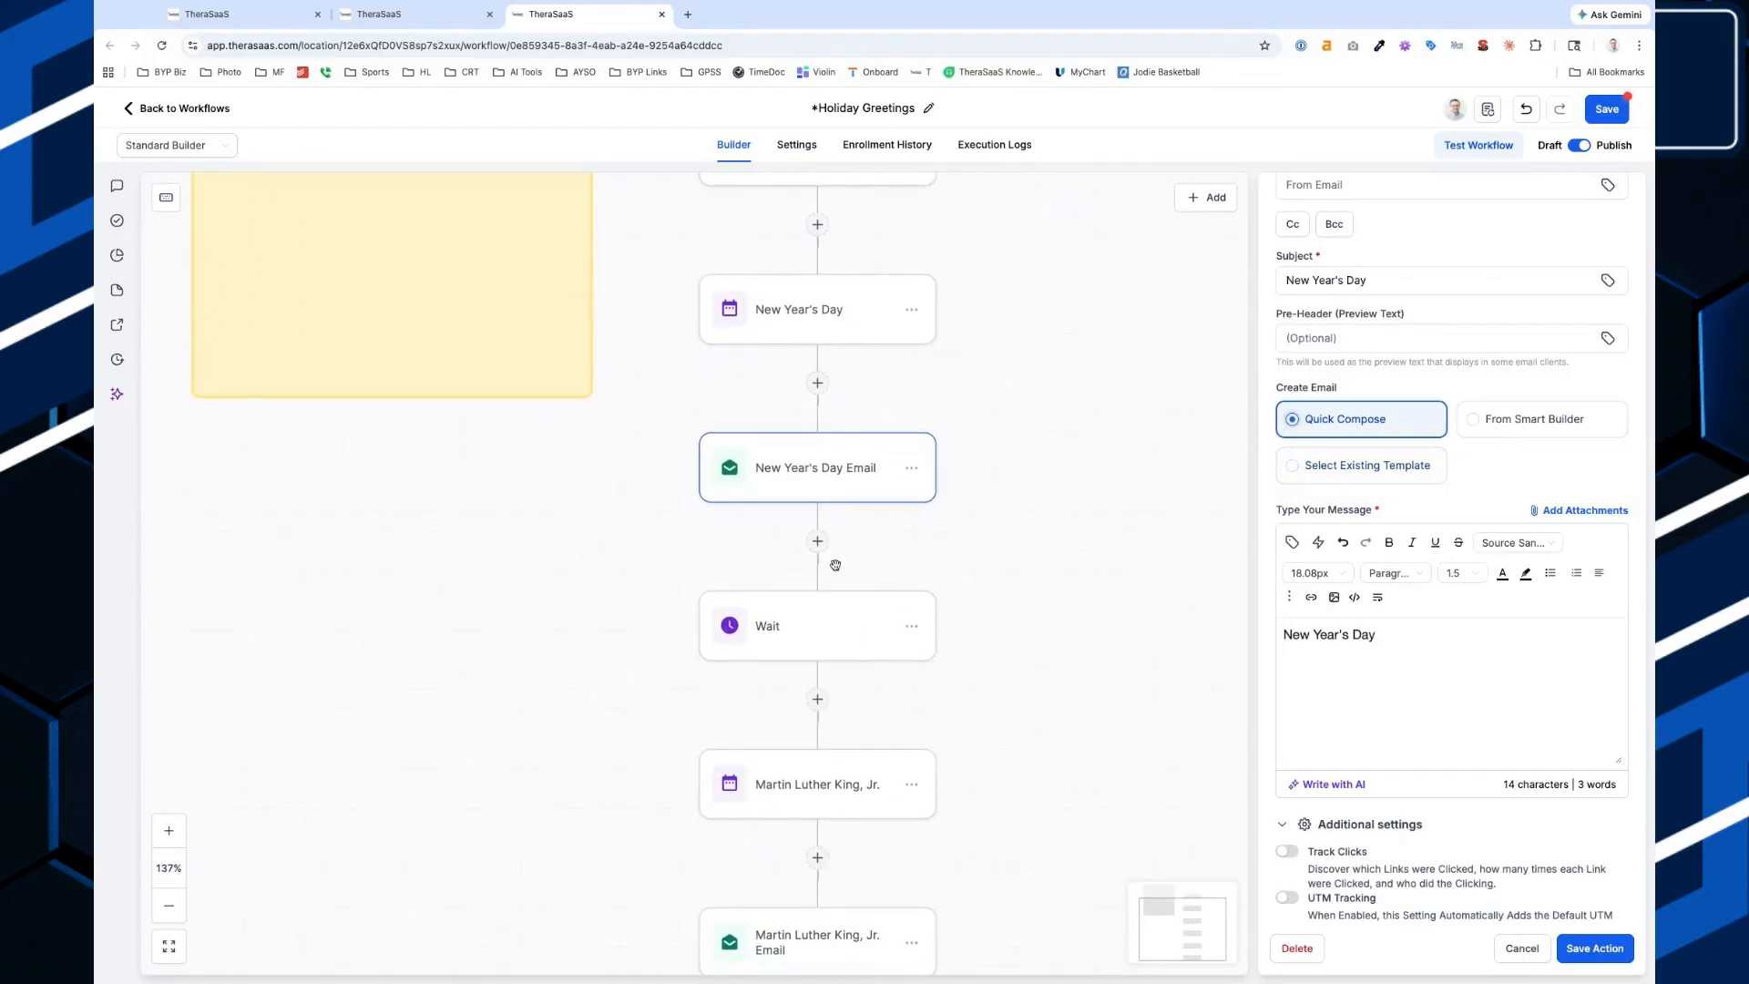
click(843, 776)
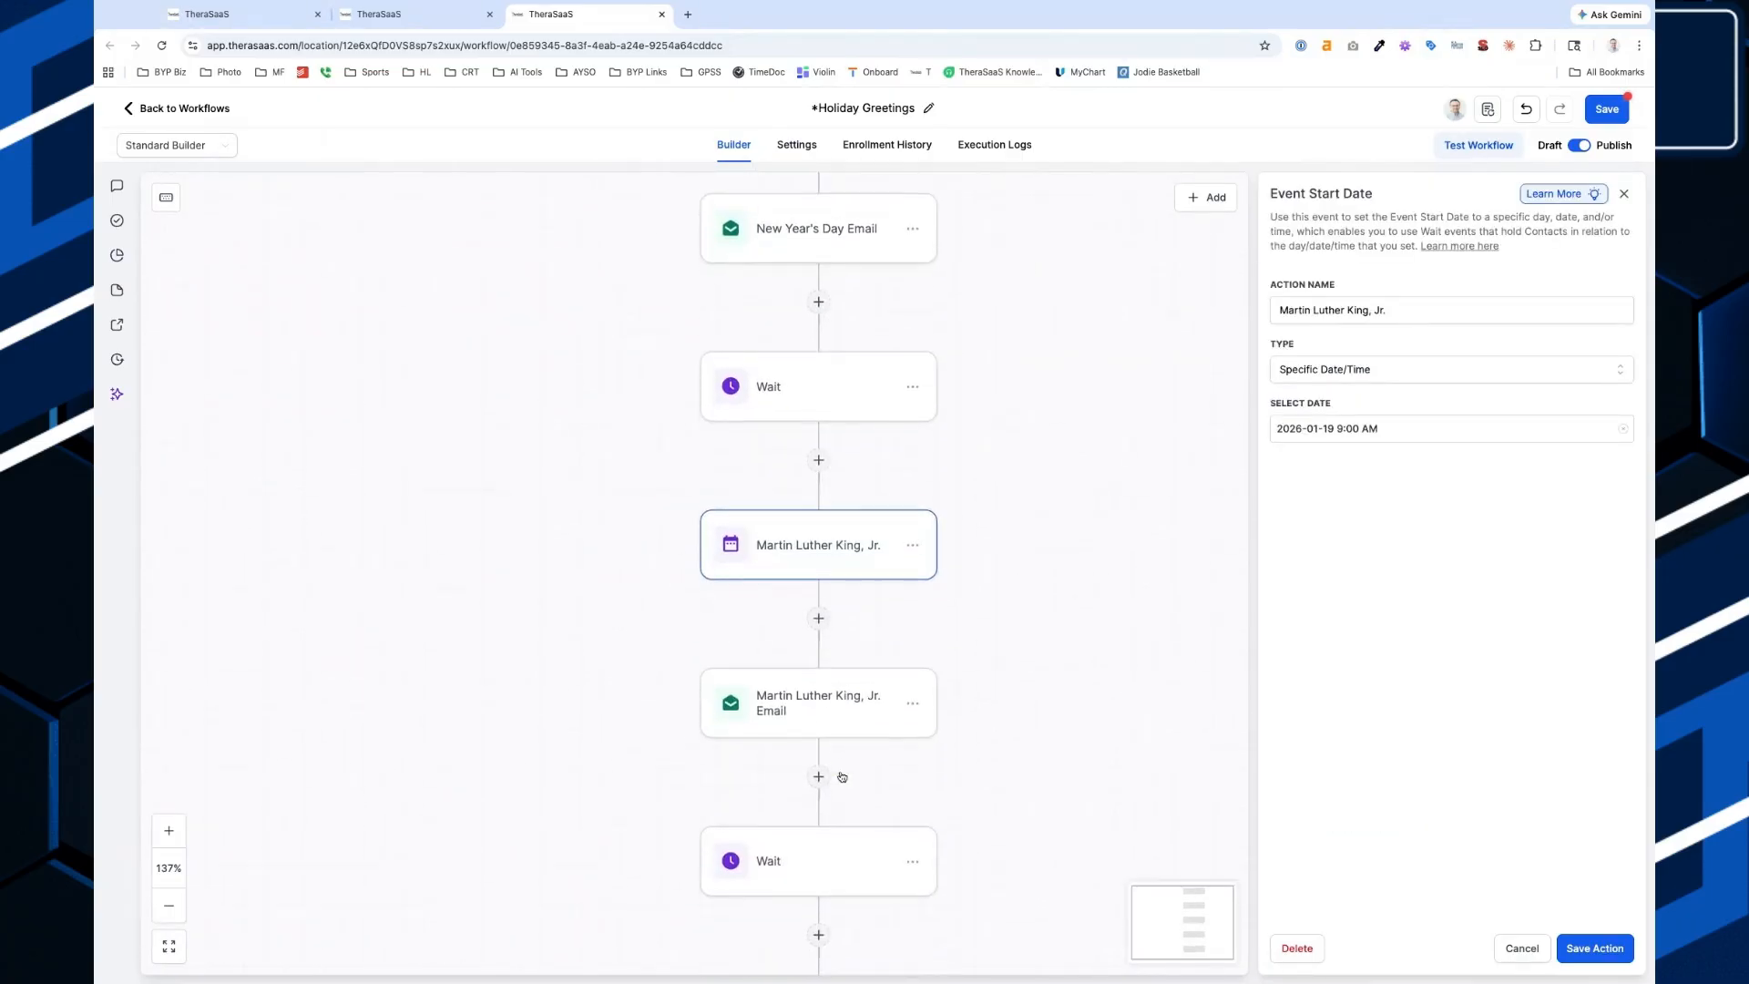
scroll(834, 638, down, 4)
click(834, 588)
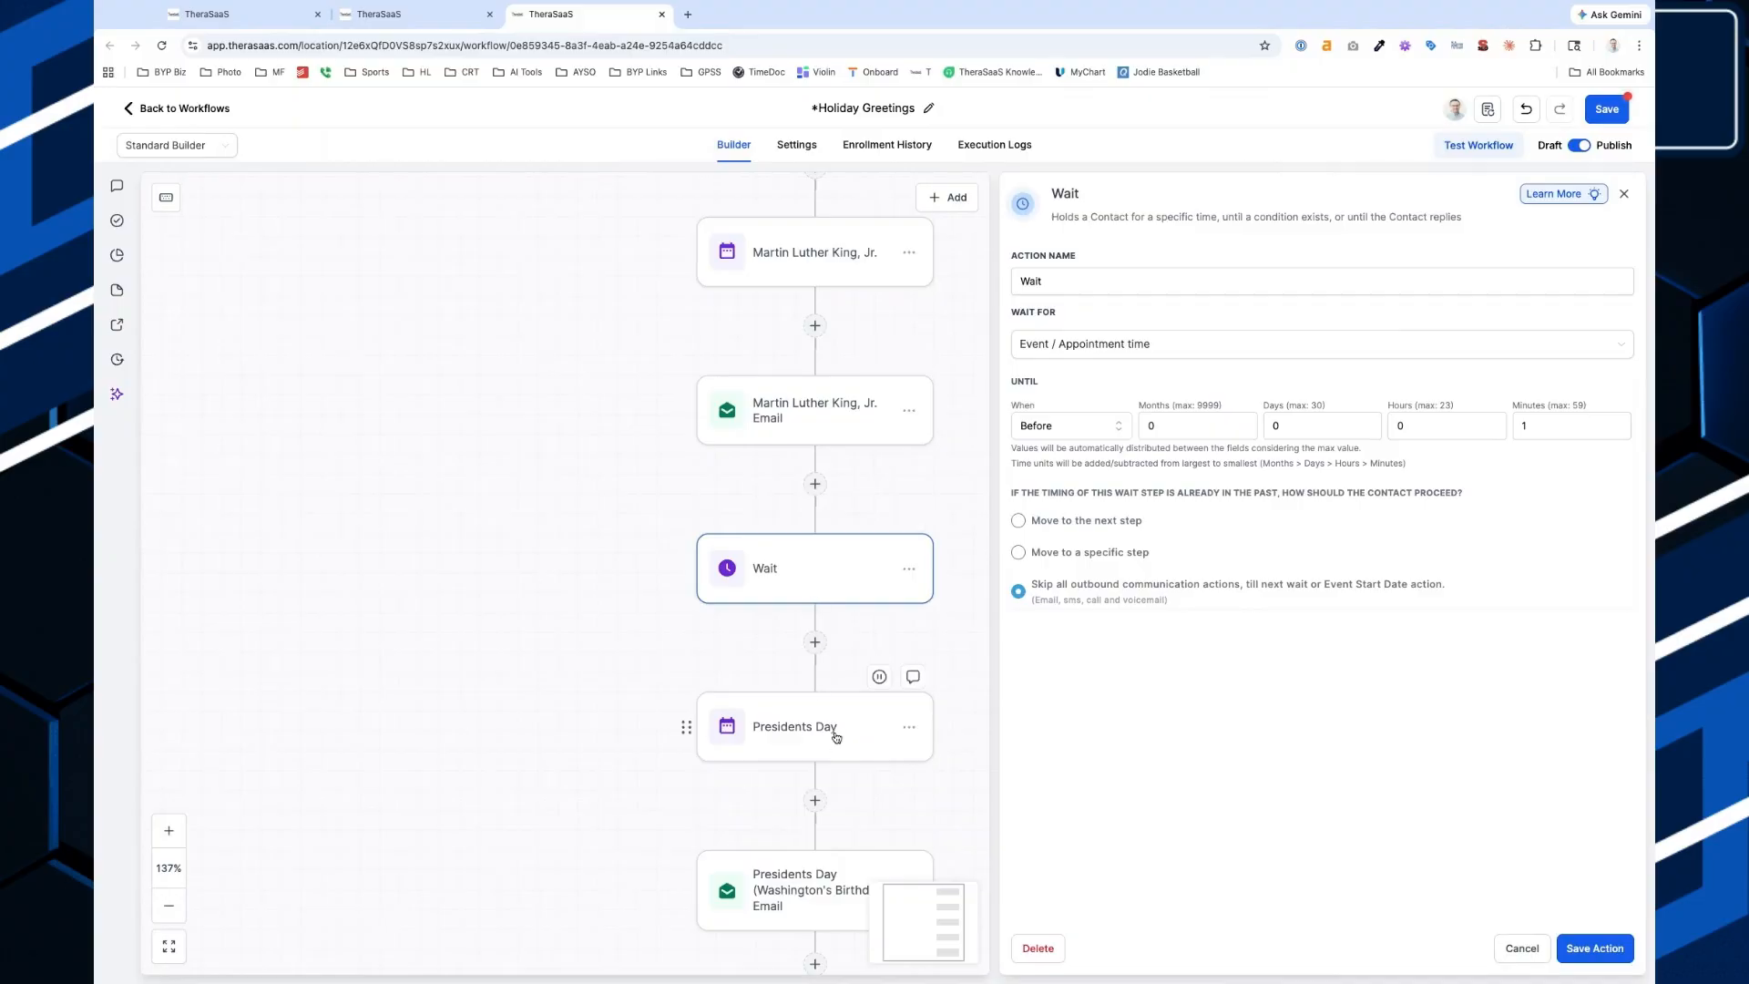
Examine the Presidents Day event date and the Presidents Day (Washington's Birthday) Email's settings and message.
click(836, 736)
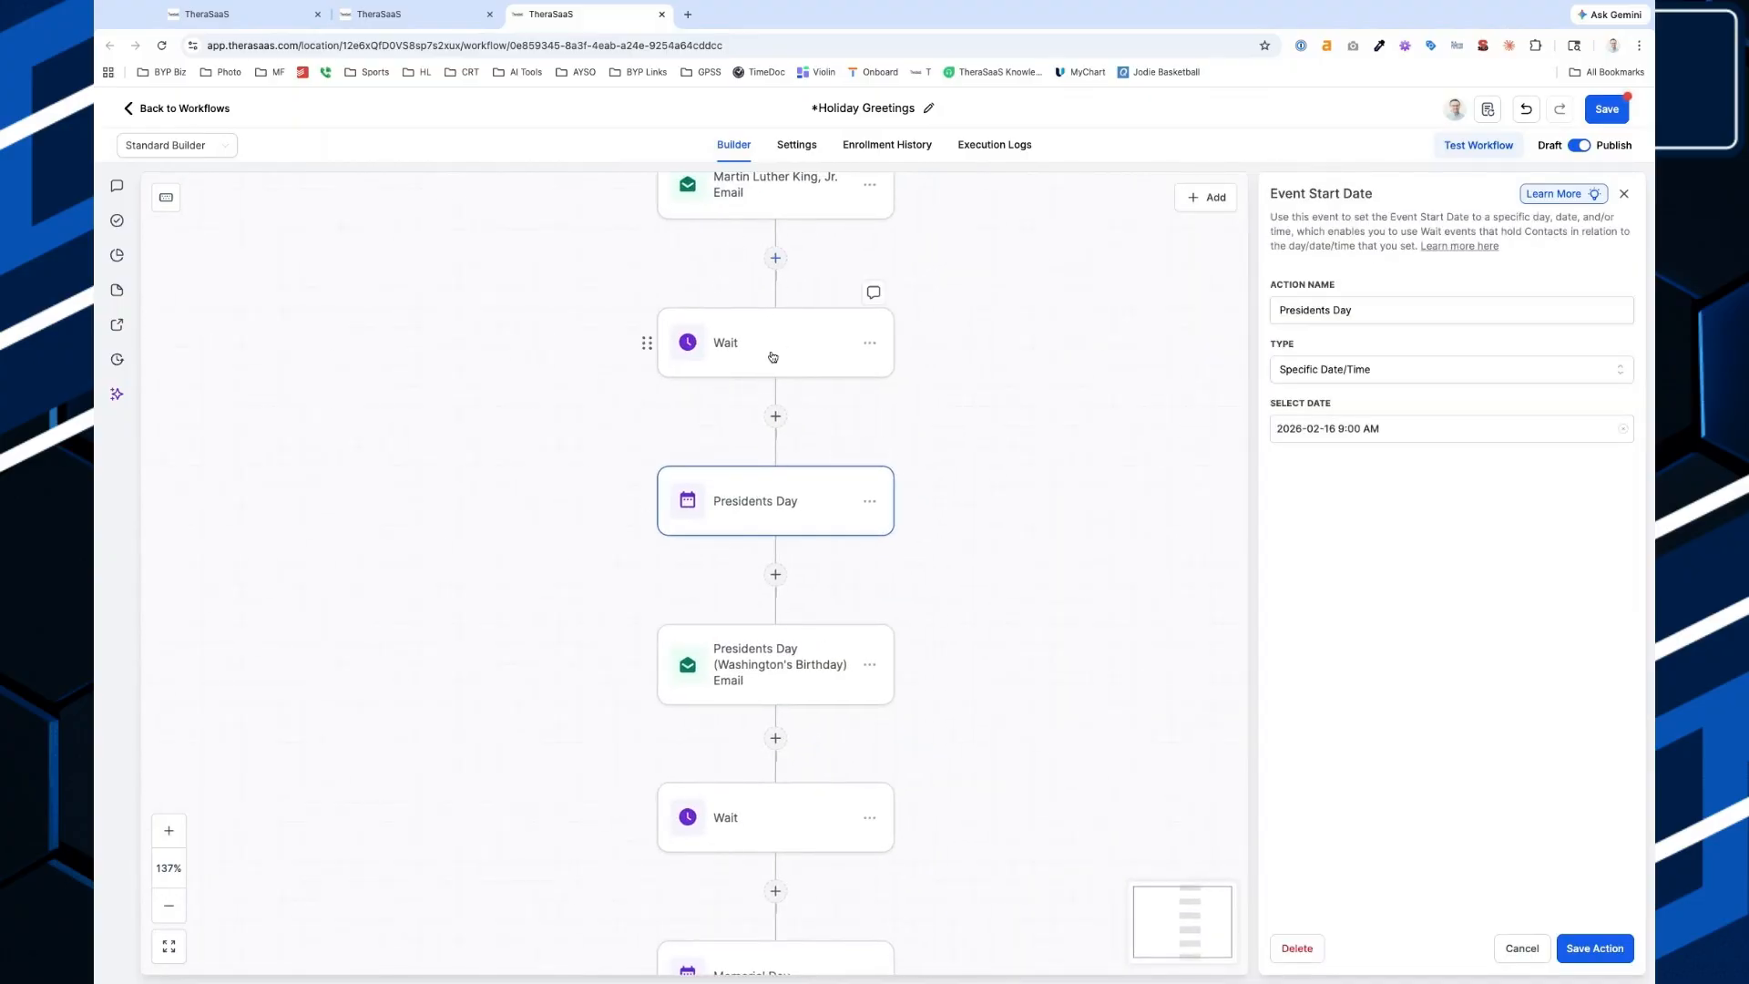
click(767, 665)
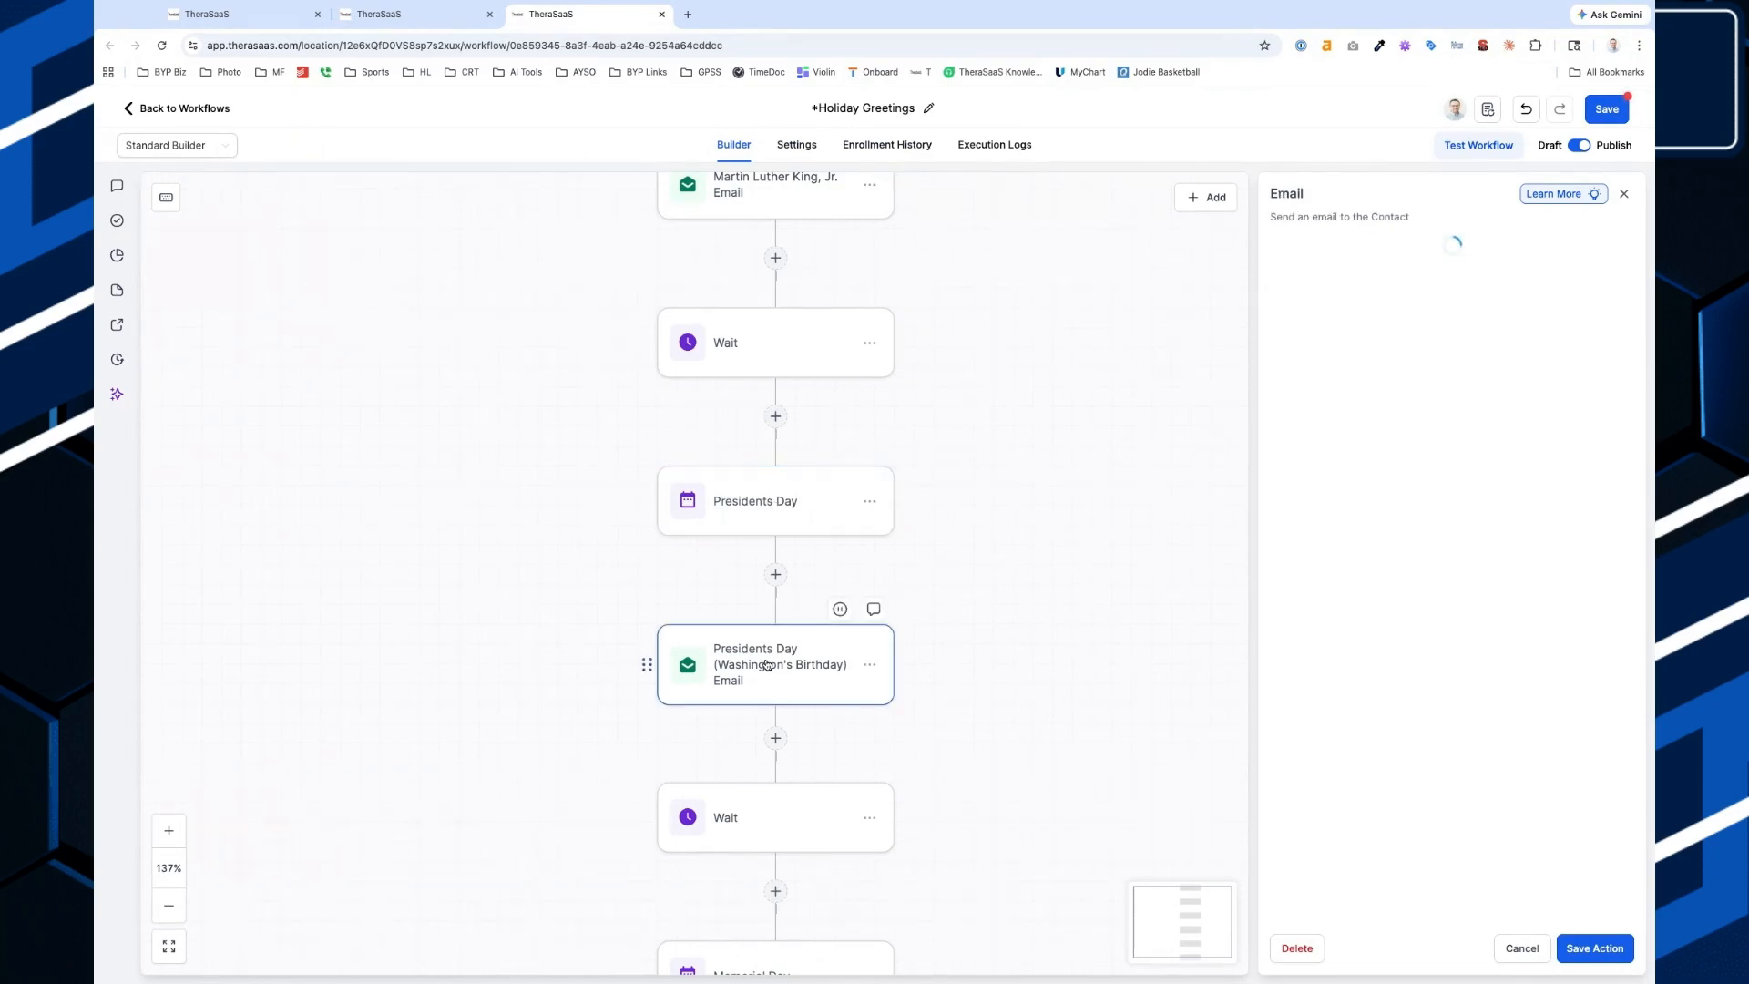
scroll(772, 672, down, 2)
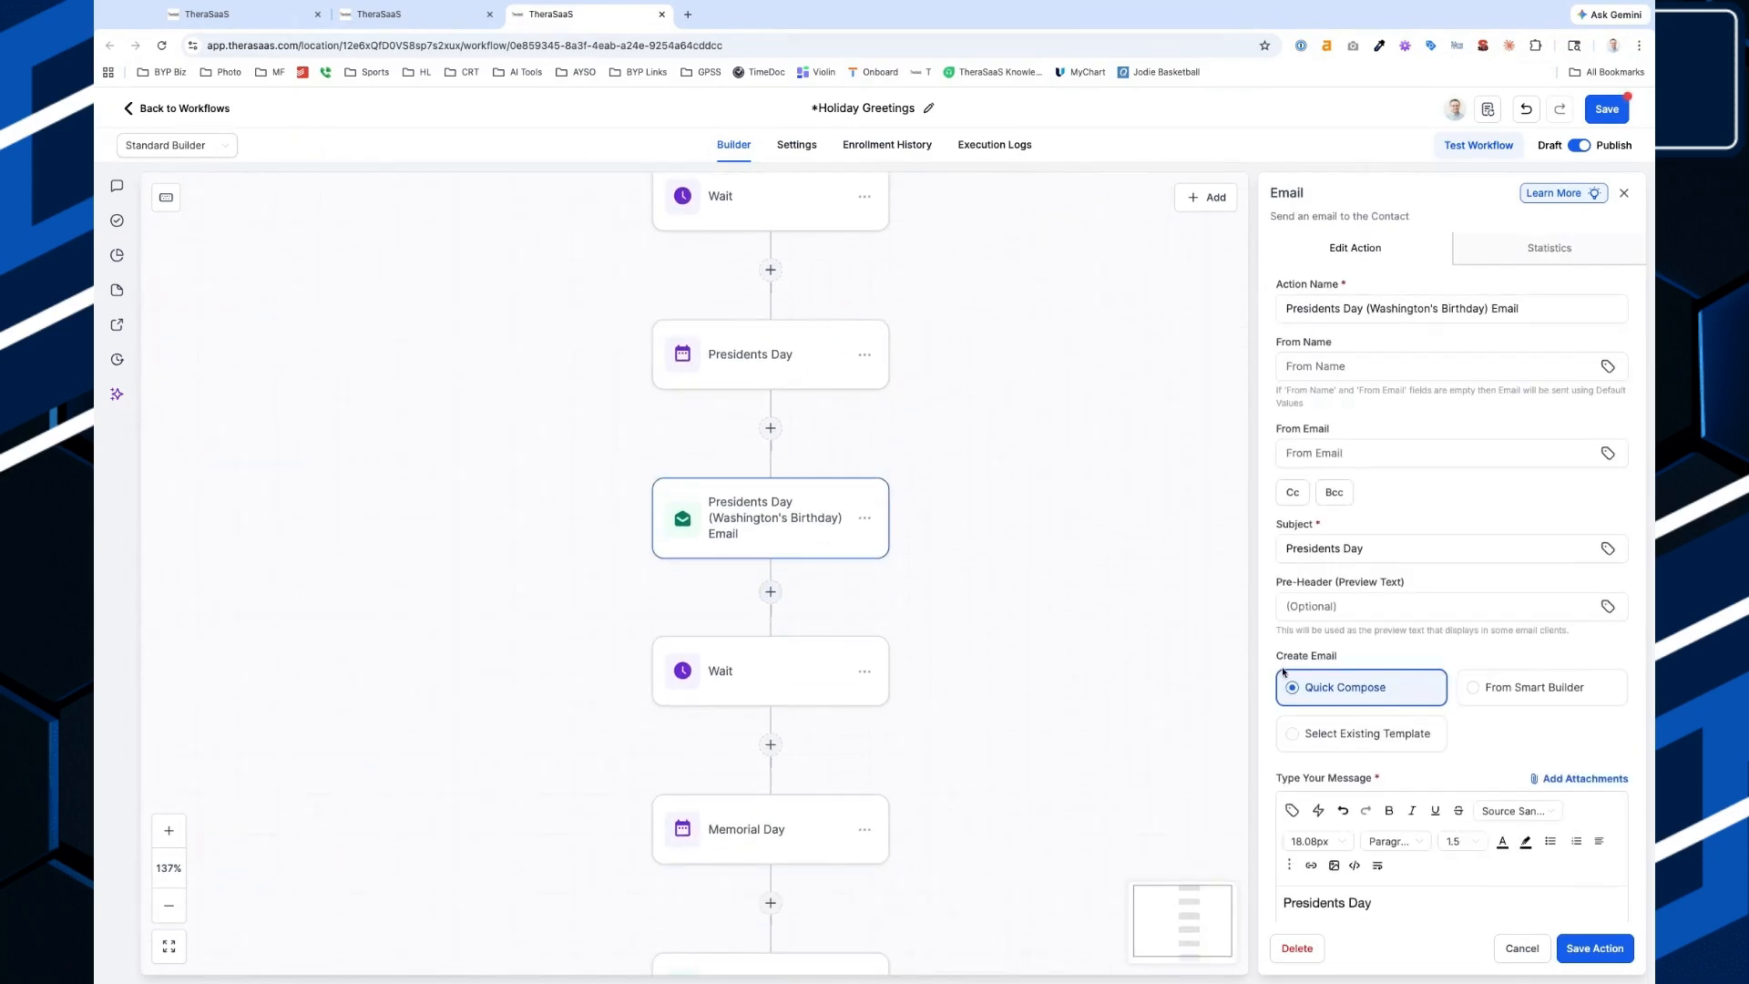
scroll(1281, 672, down, 5)
scroll(919, 707, down, 9)
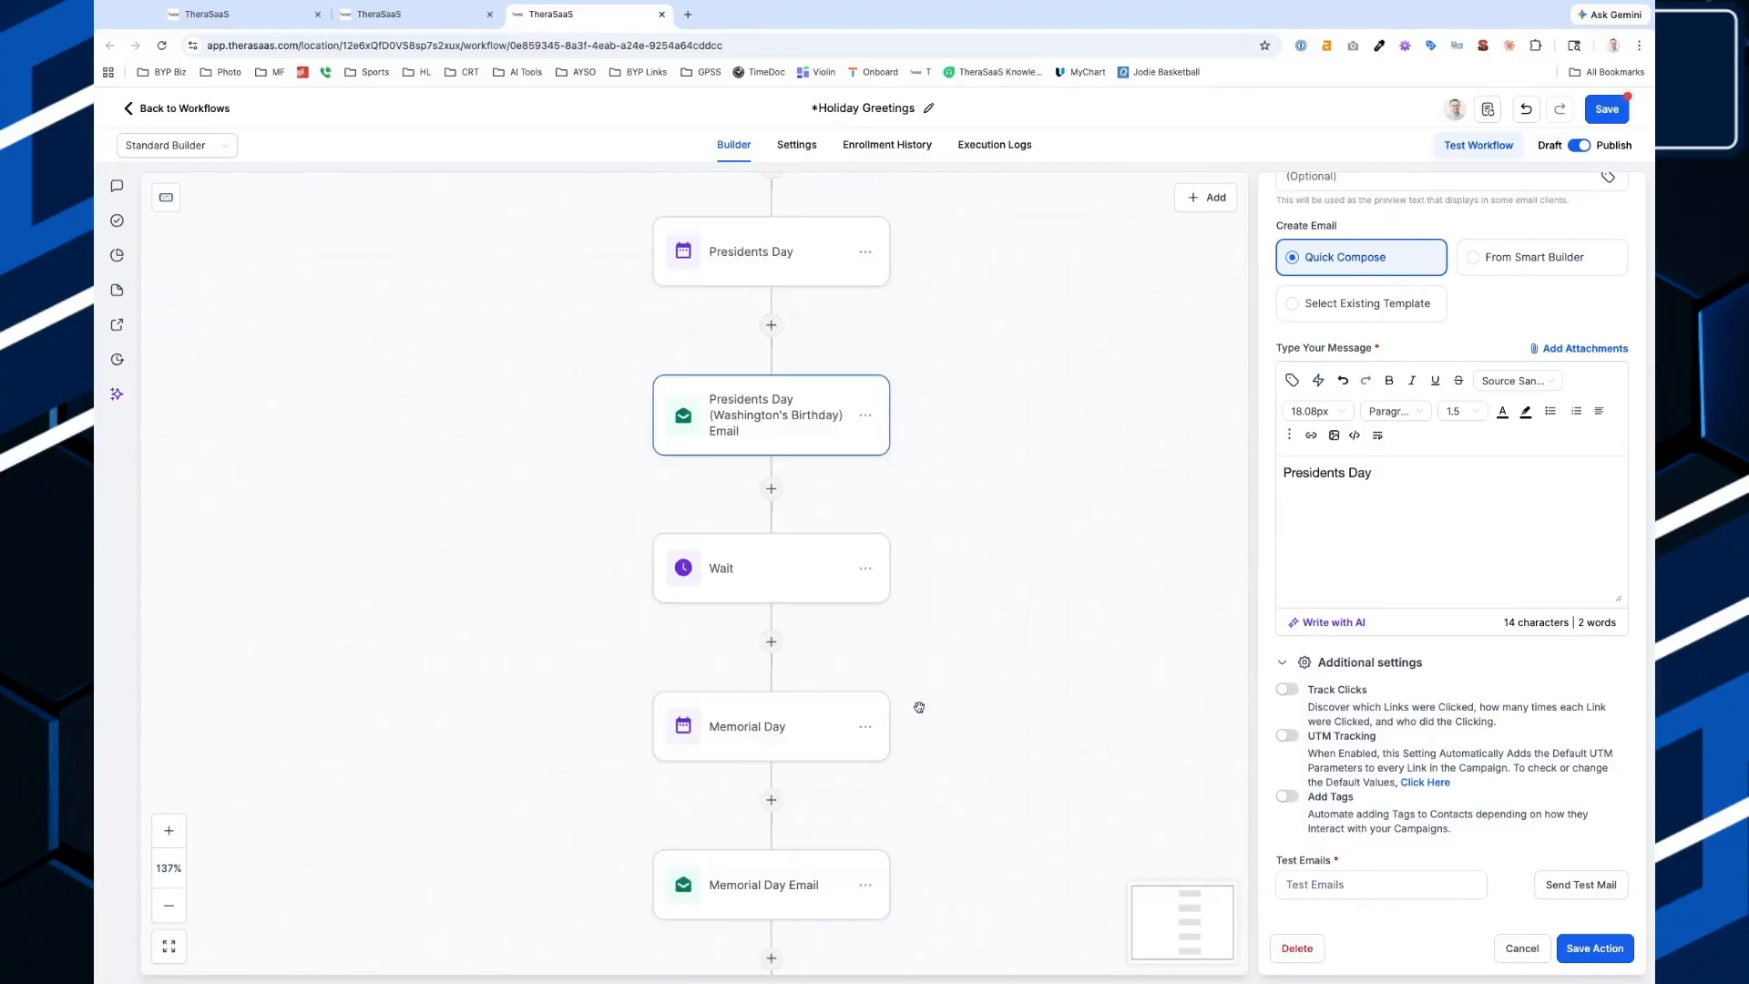
Insert an Add Task action after the workflow's final Wait, below the Christmas Day Email.
scroll(808, 652, down, 6)
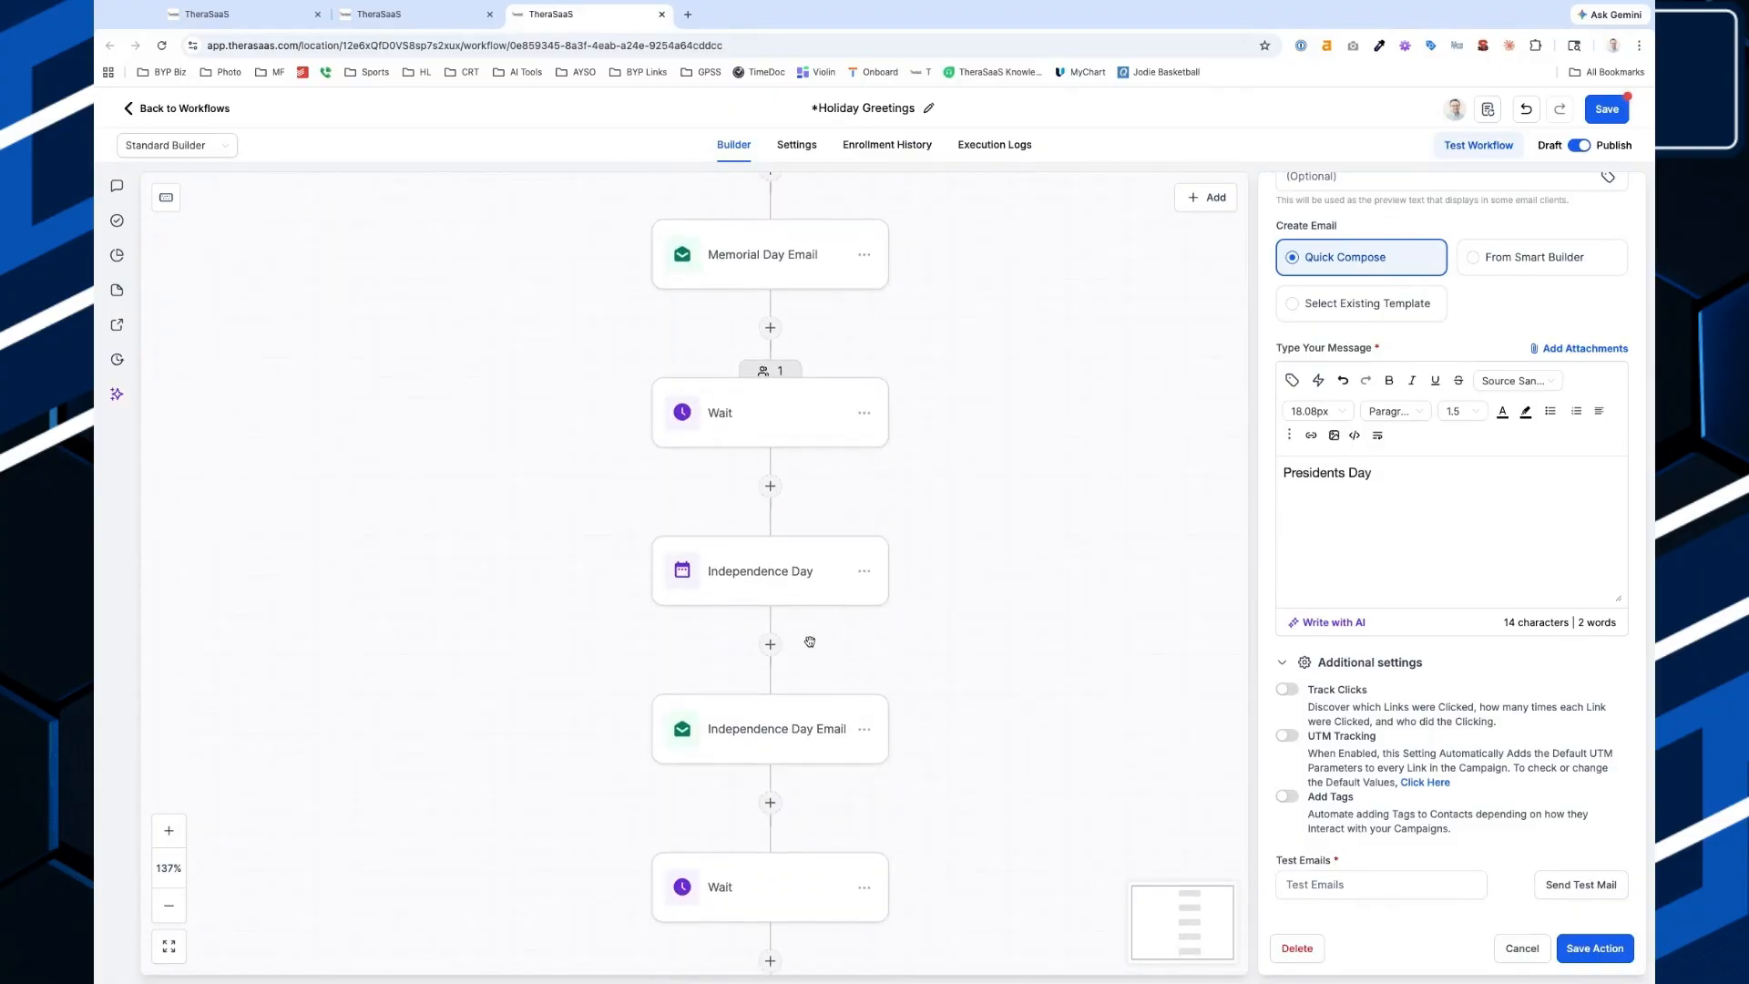
scroll(808, 651, down, 5)
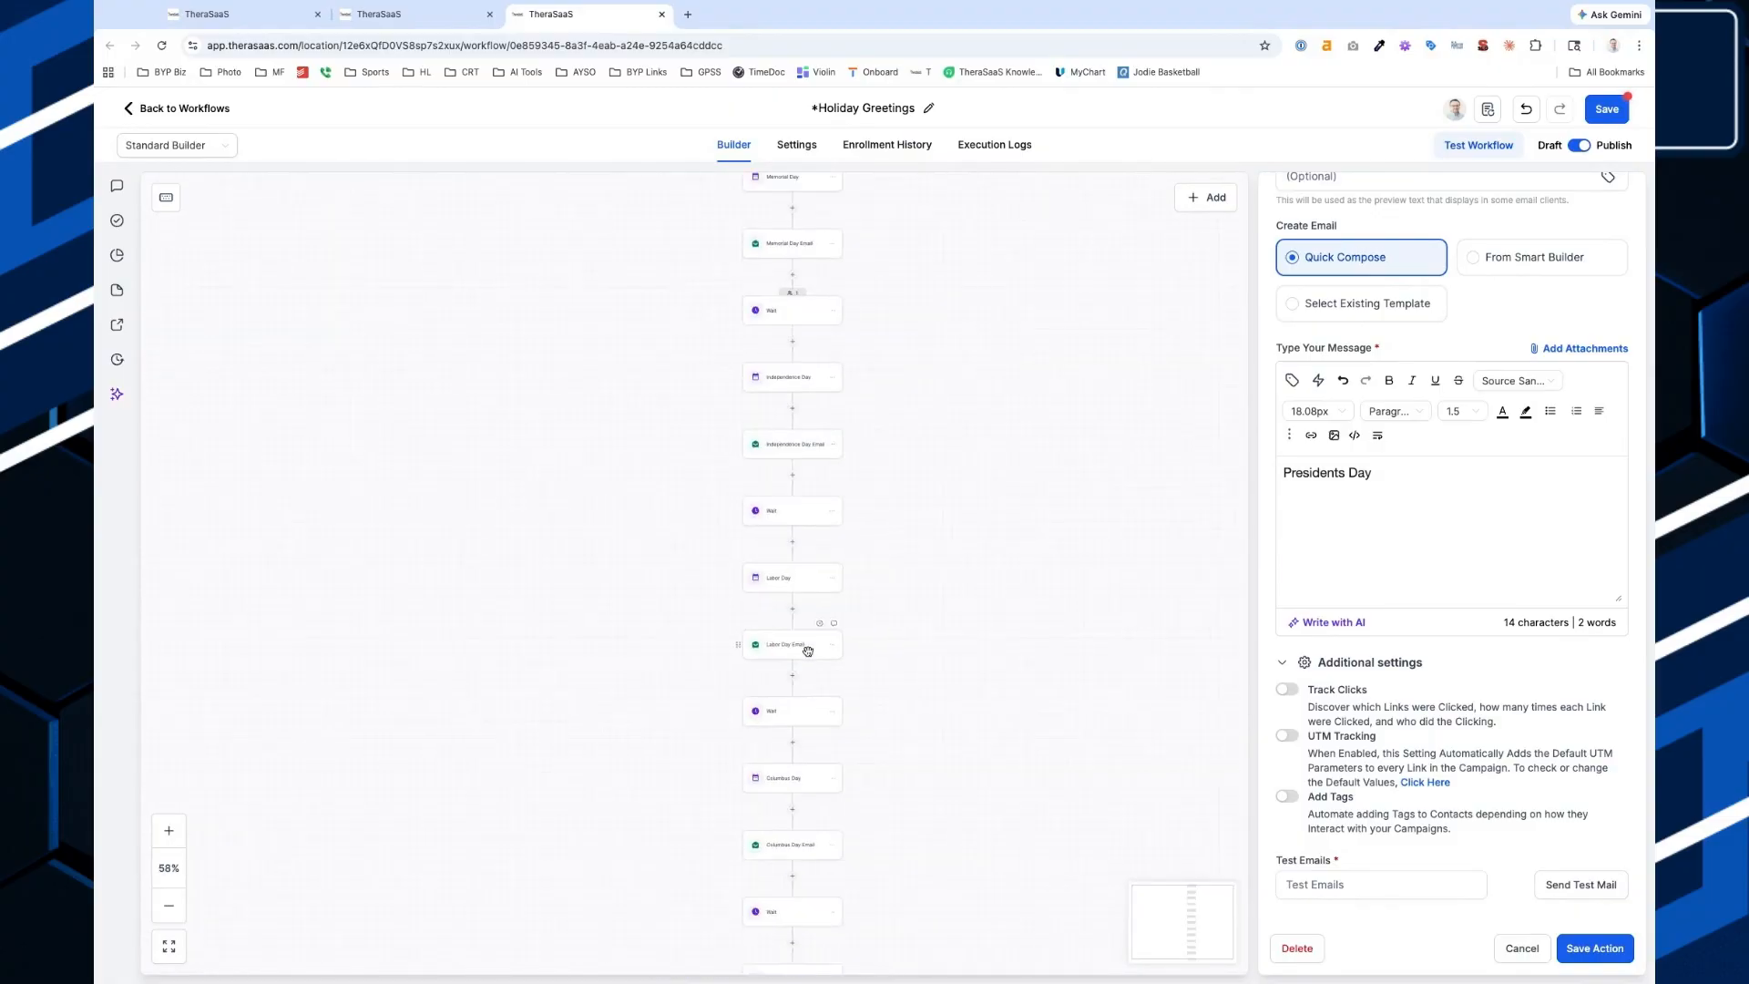
scroll(808, 651, down, 5)
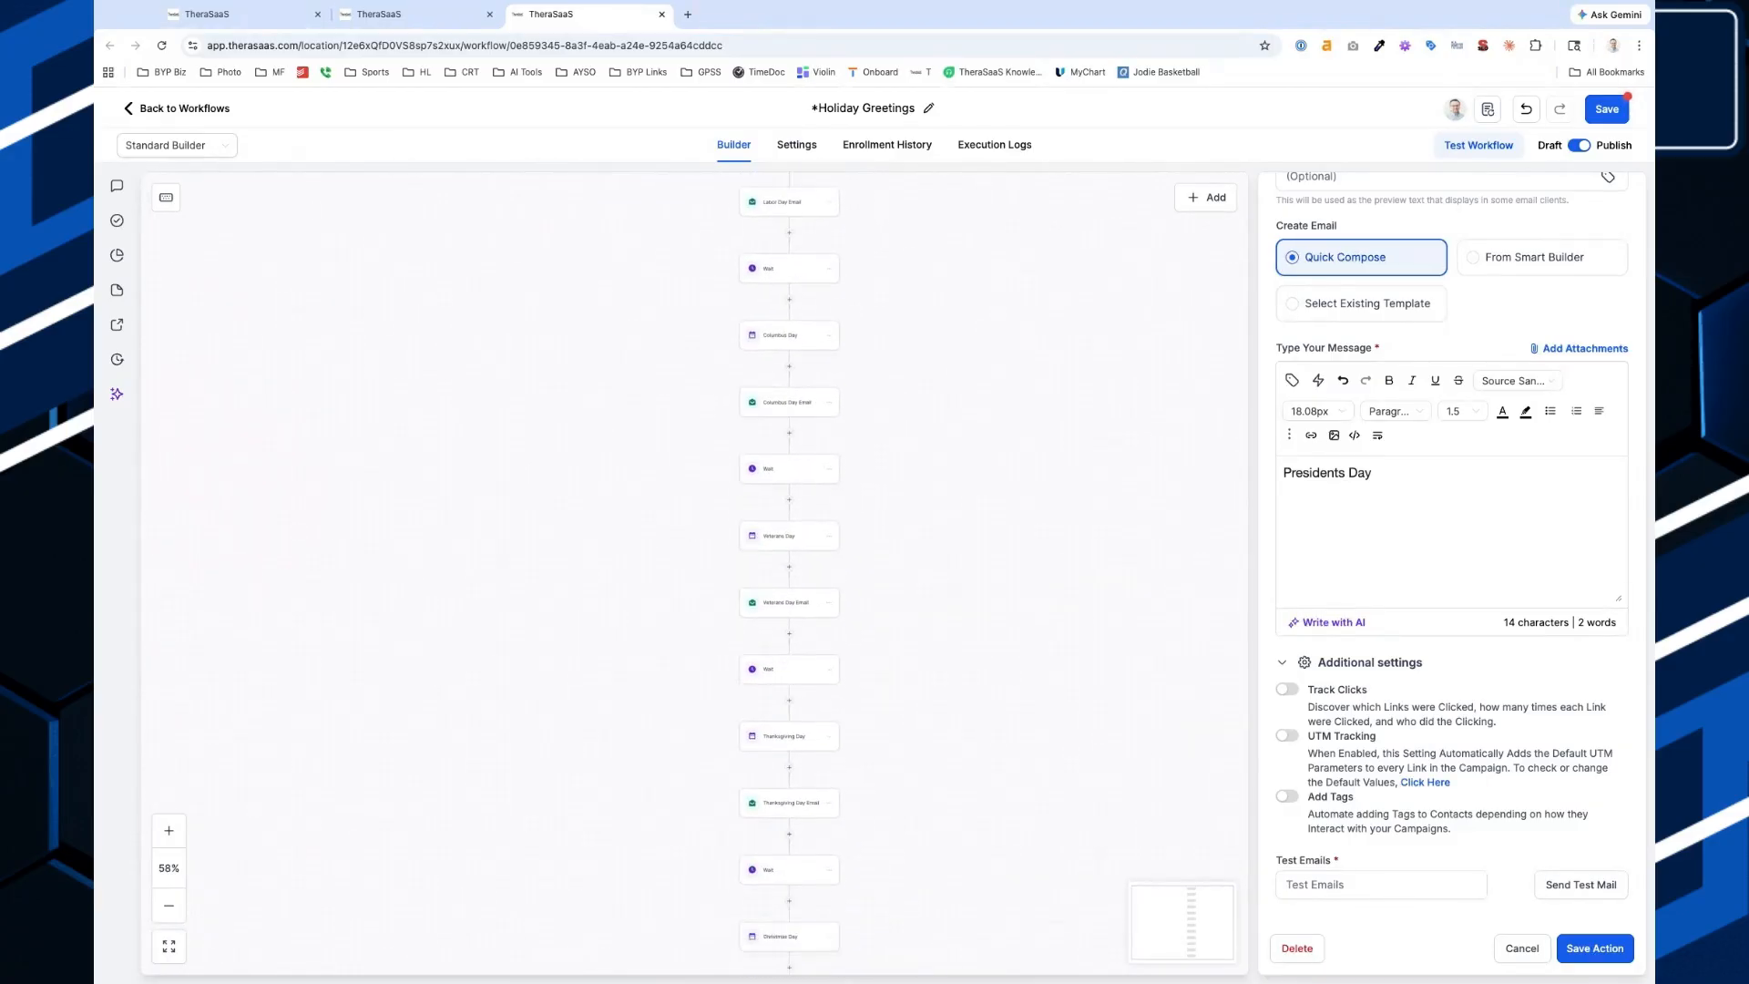
scroll(788, 655, down, 3)
scroll(792, 723, up, 7)
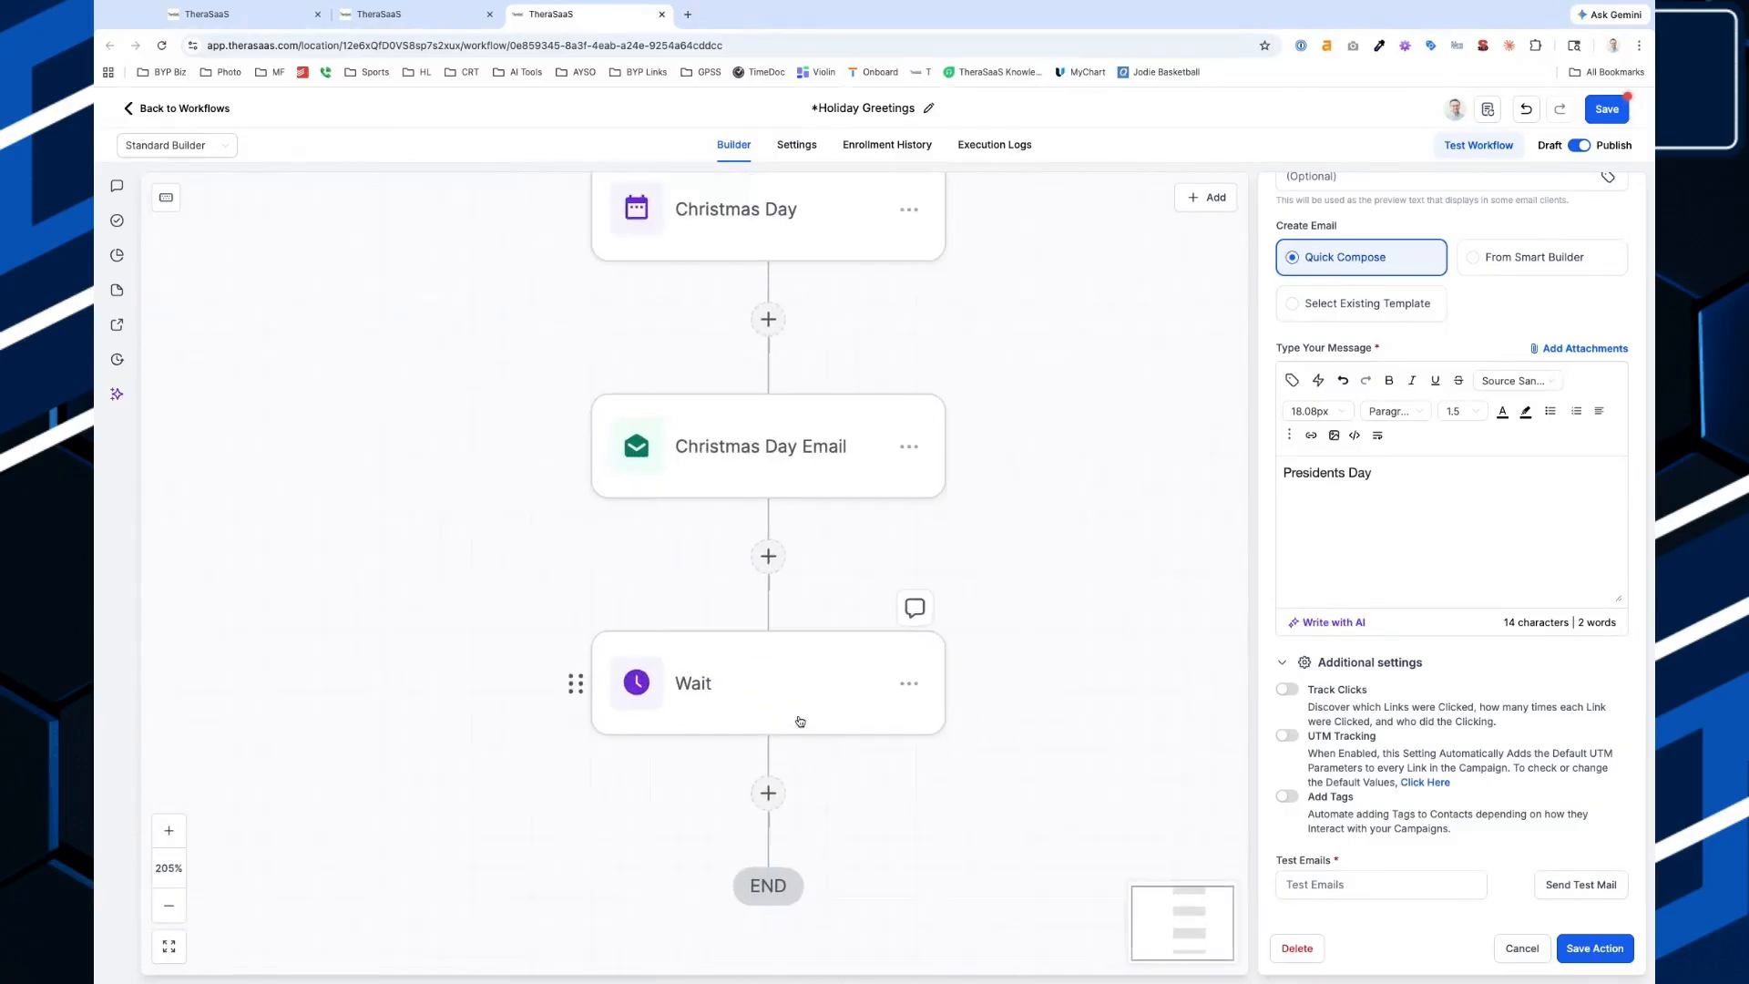
click(767, 803)
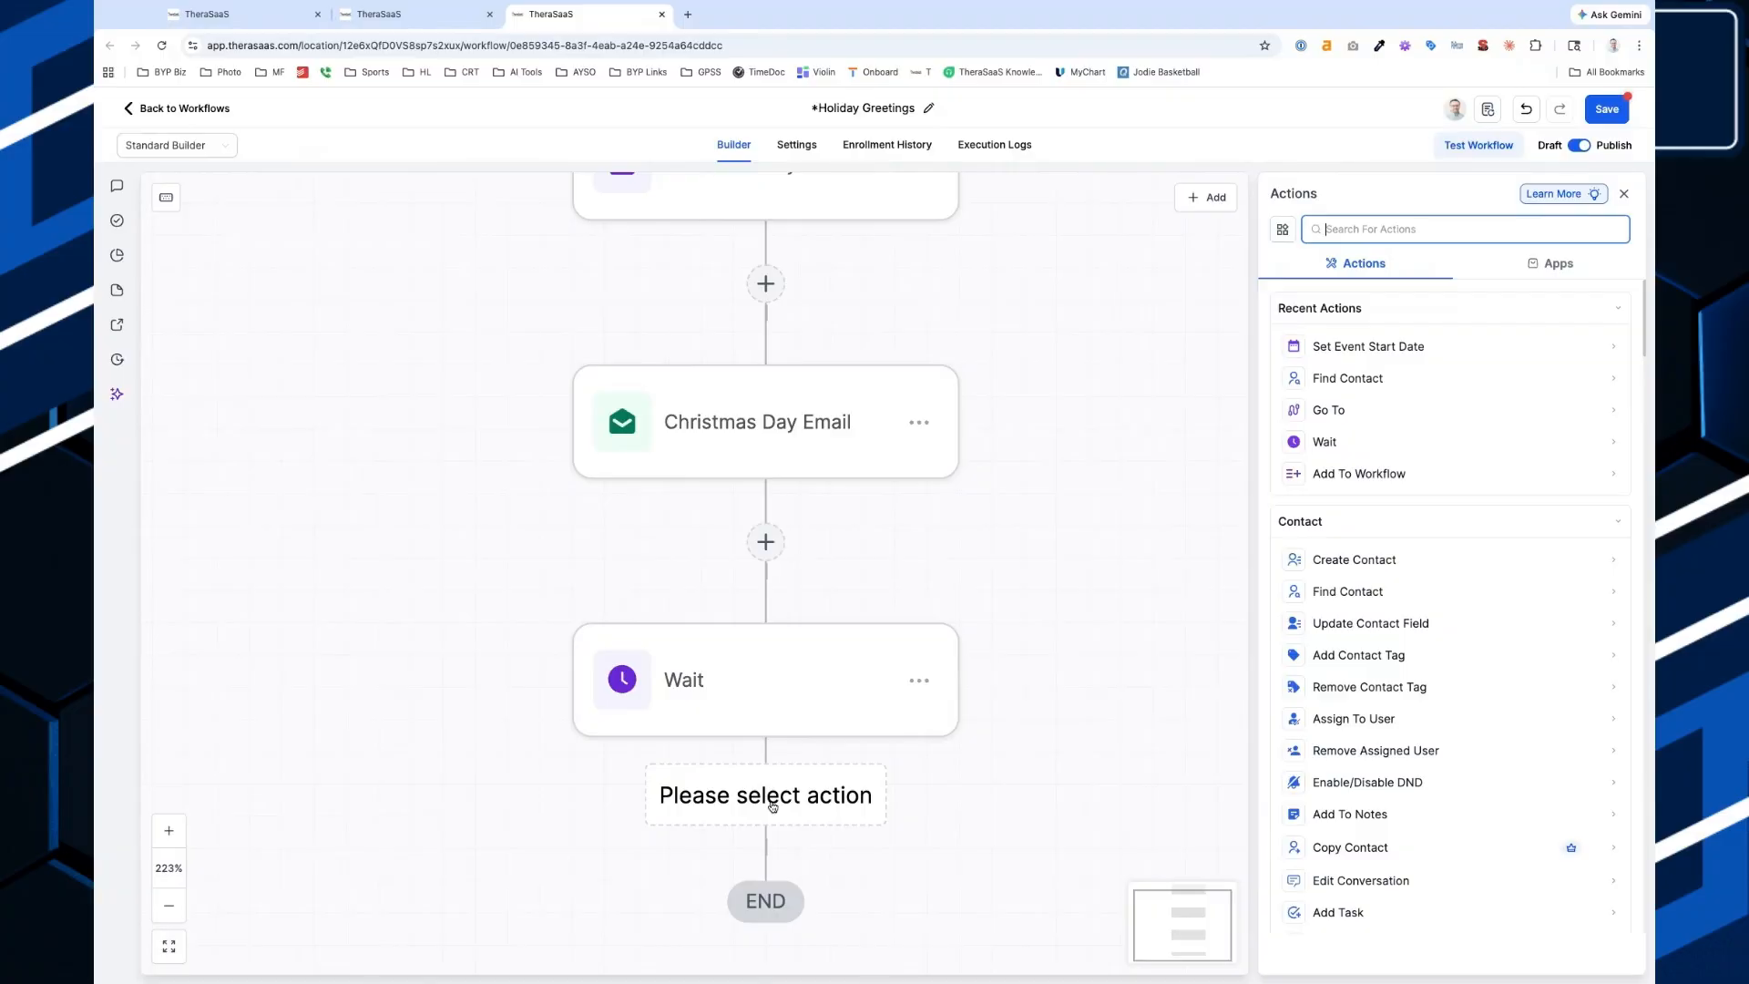
click(746, 798)
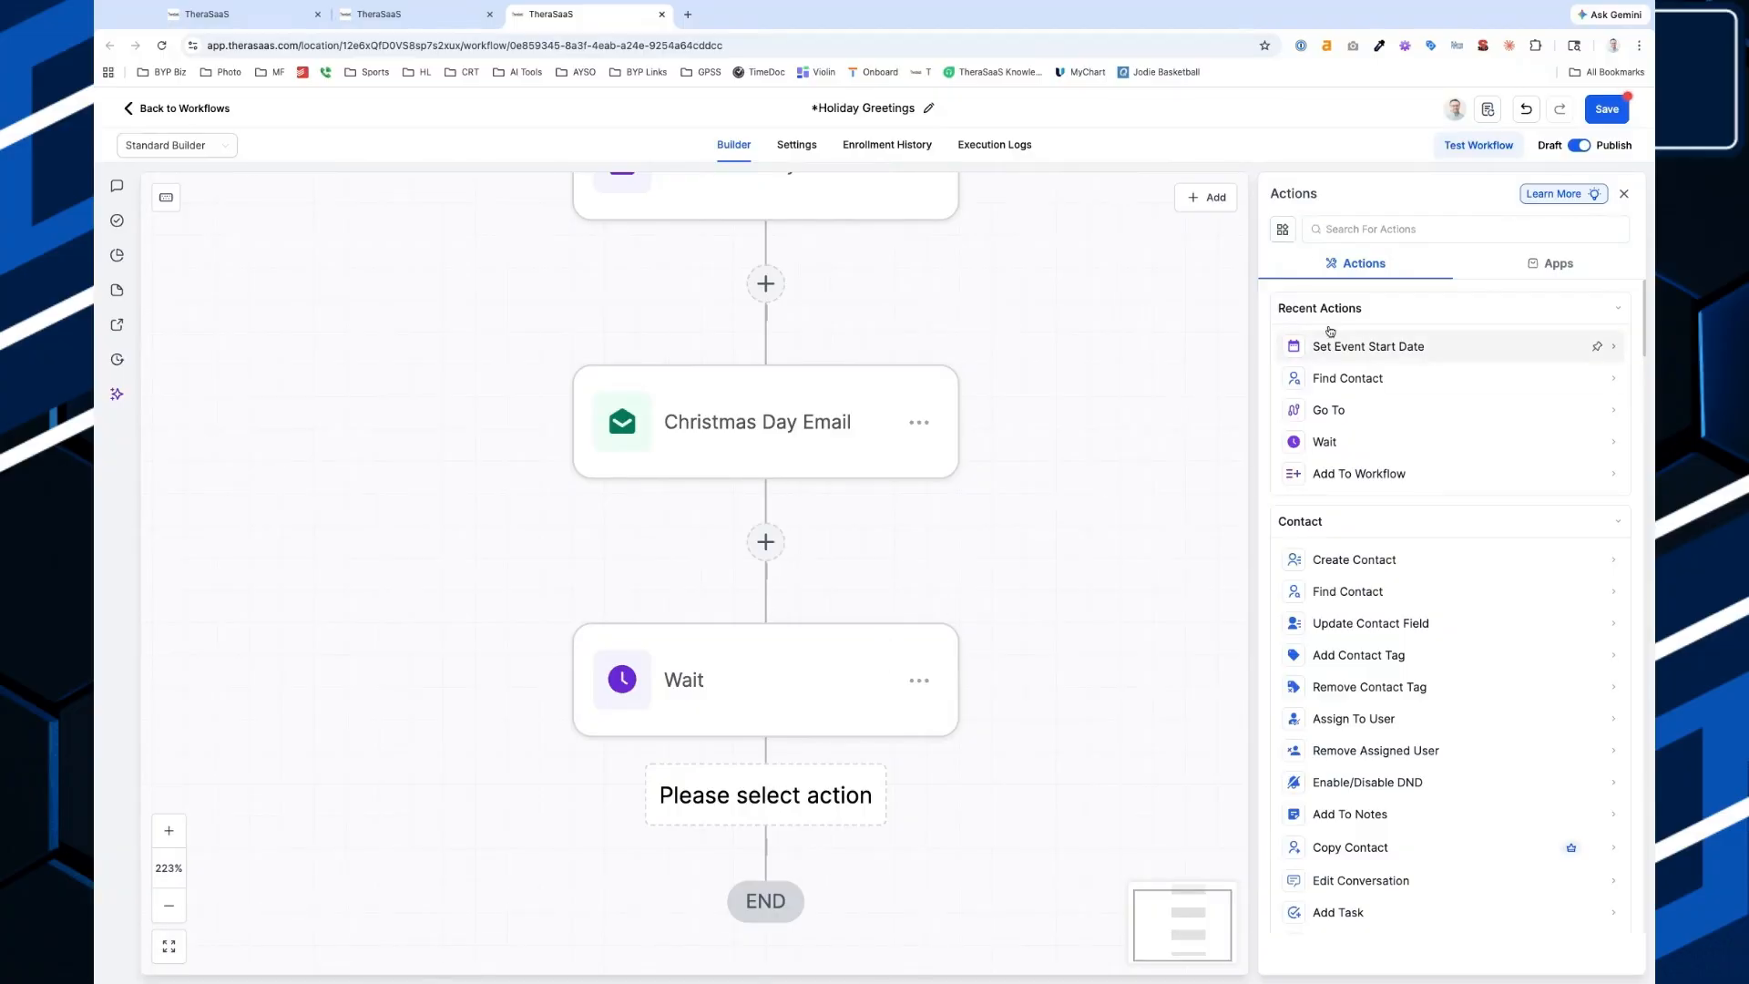
click(1339, 229)
text(tas)
click(1360, 341)
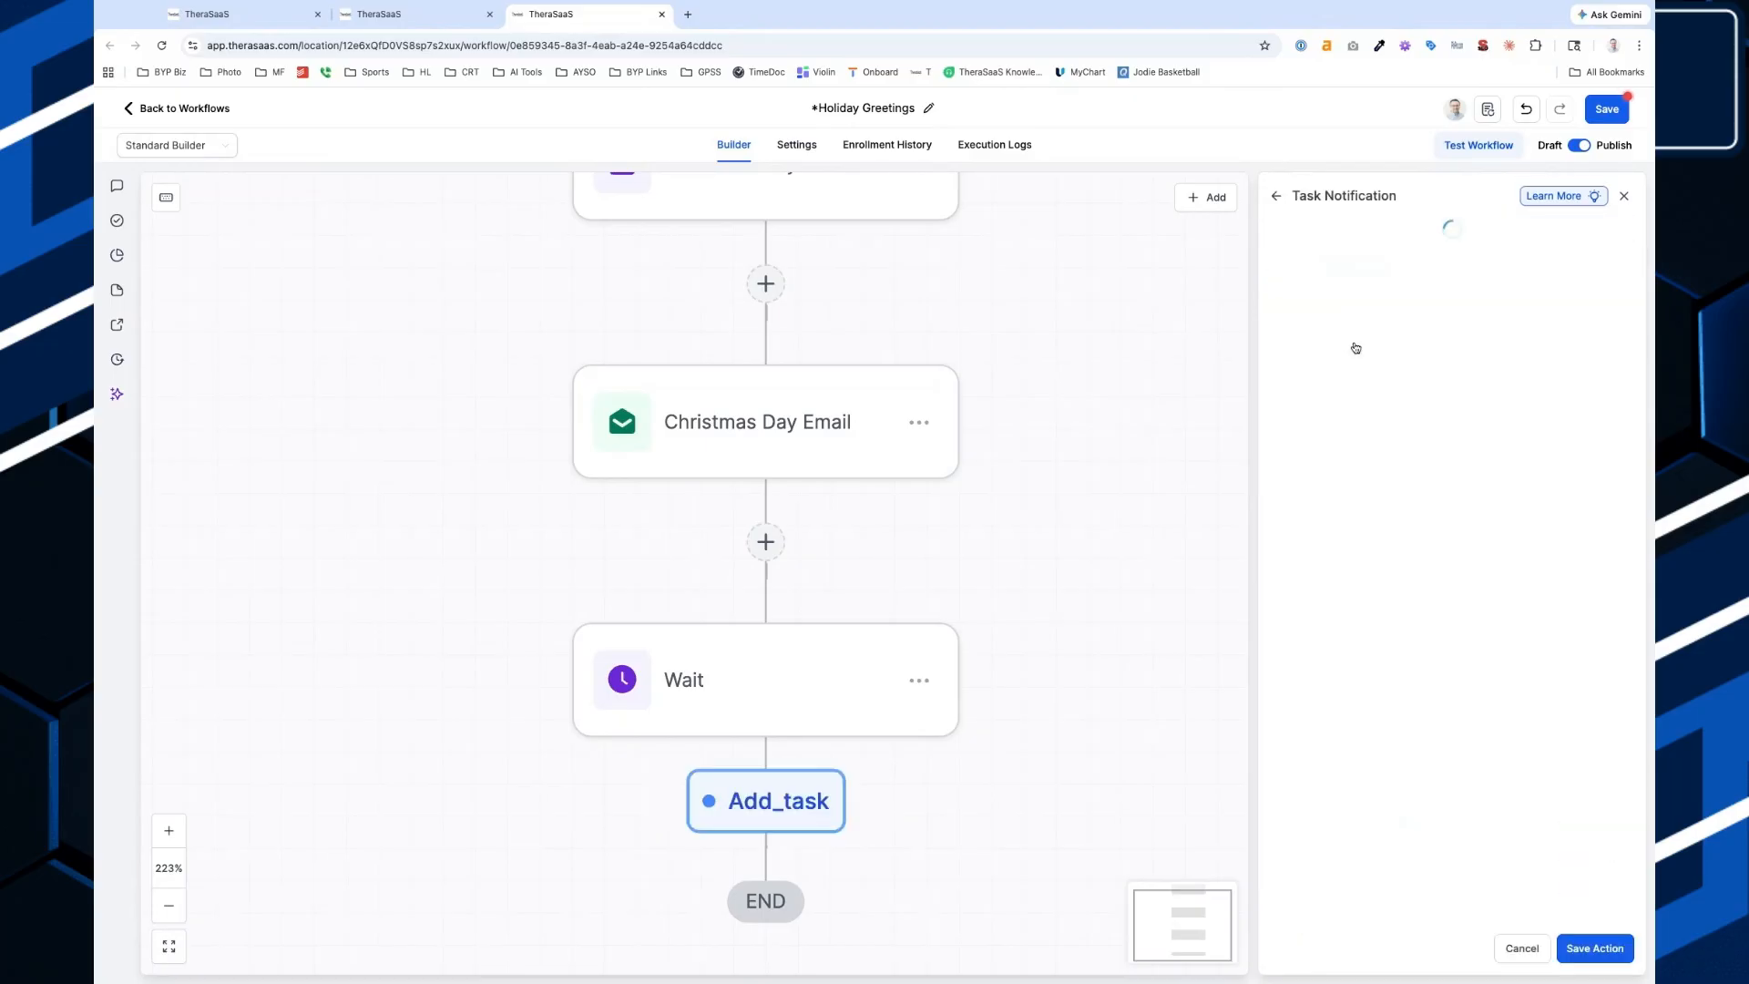
Set the task's action name, title and description to "Update Holiday Greeting Emails".
triple_click(1355, 303)
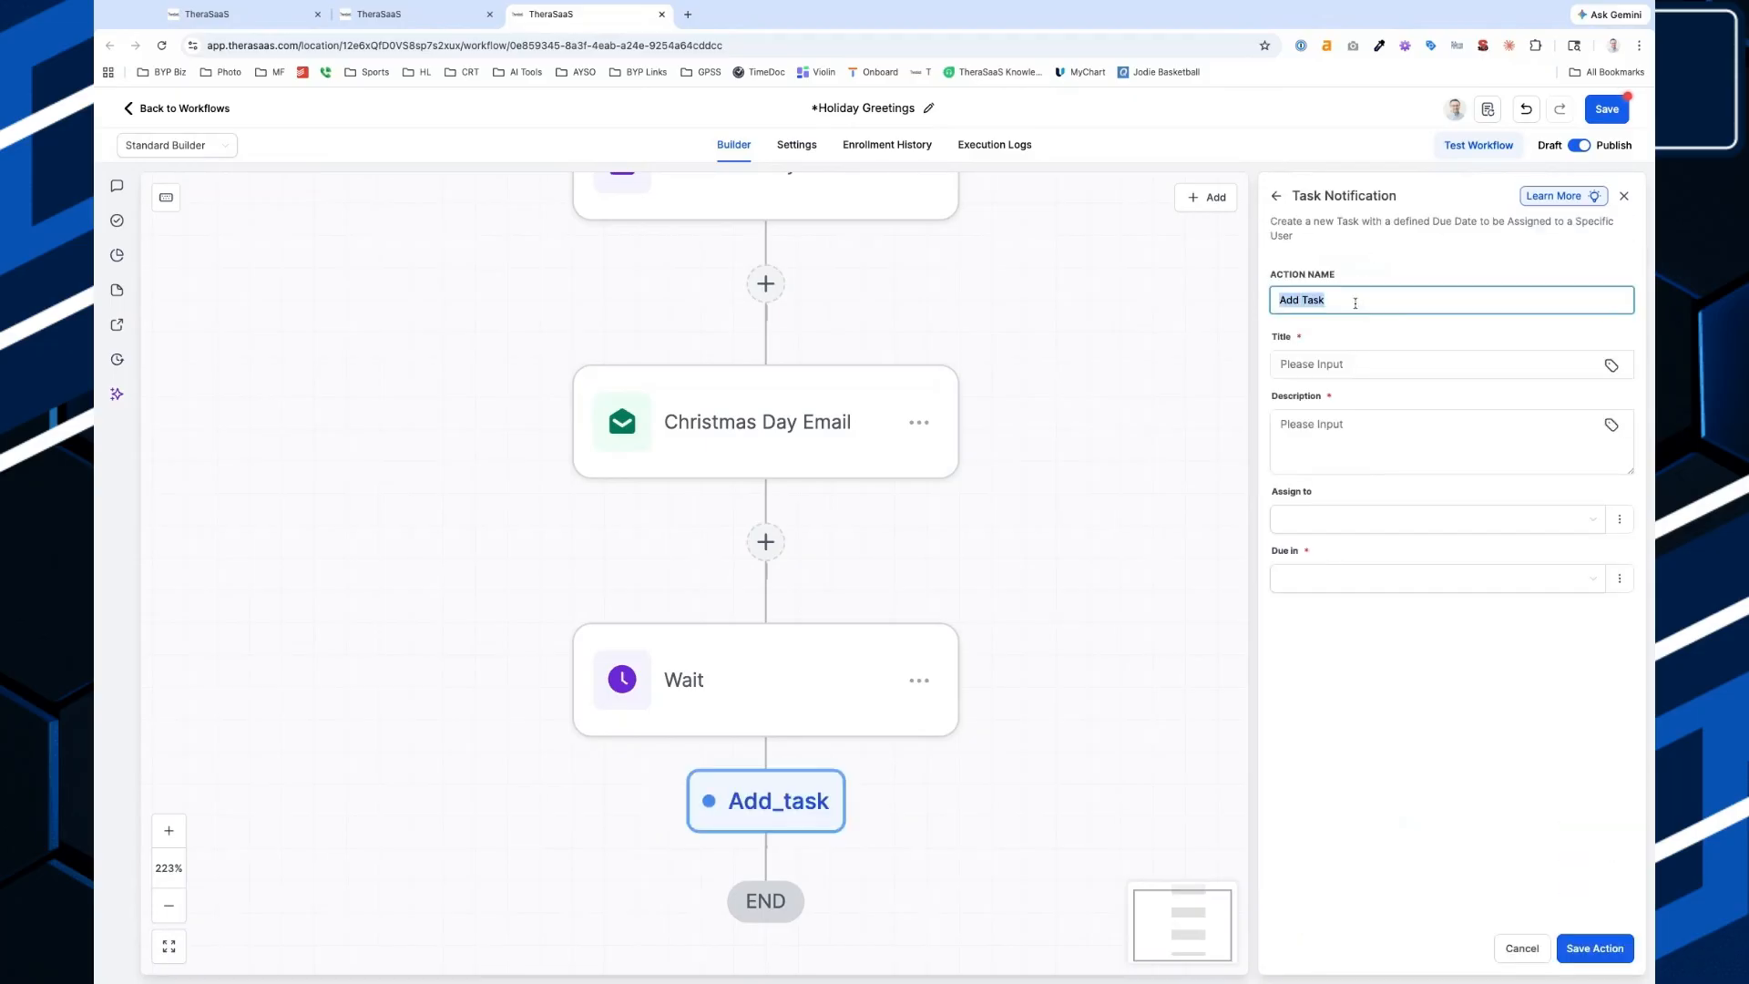
text(Update Holiday)
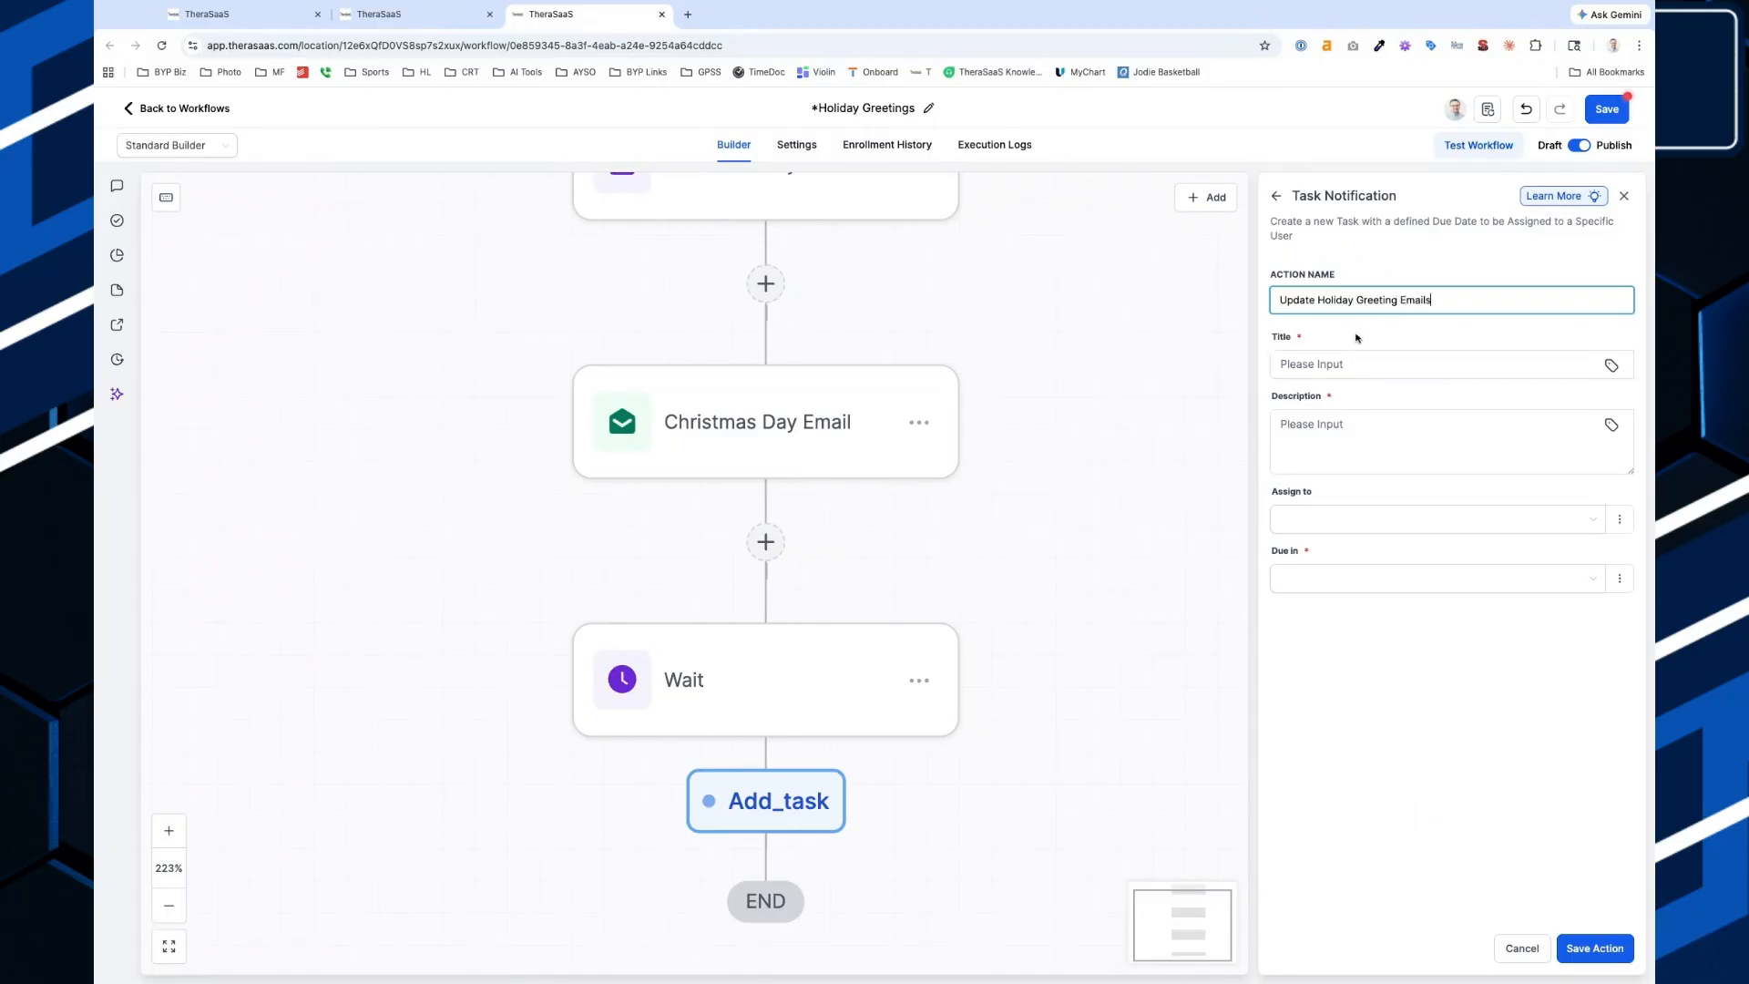
click(1356, 364)
triple_click(1357, 299)
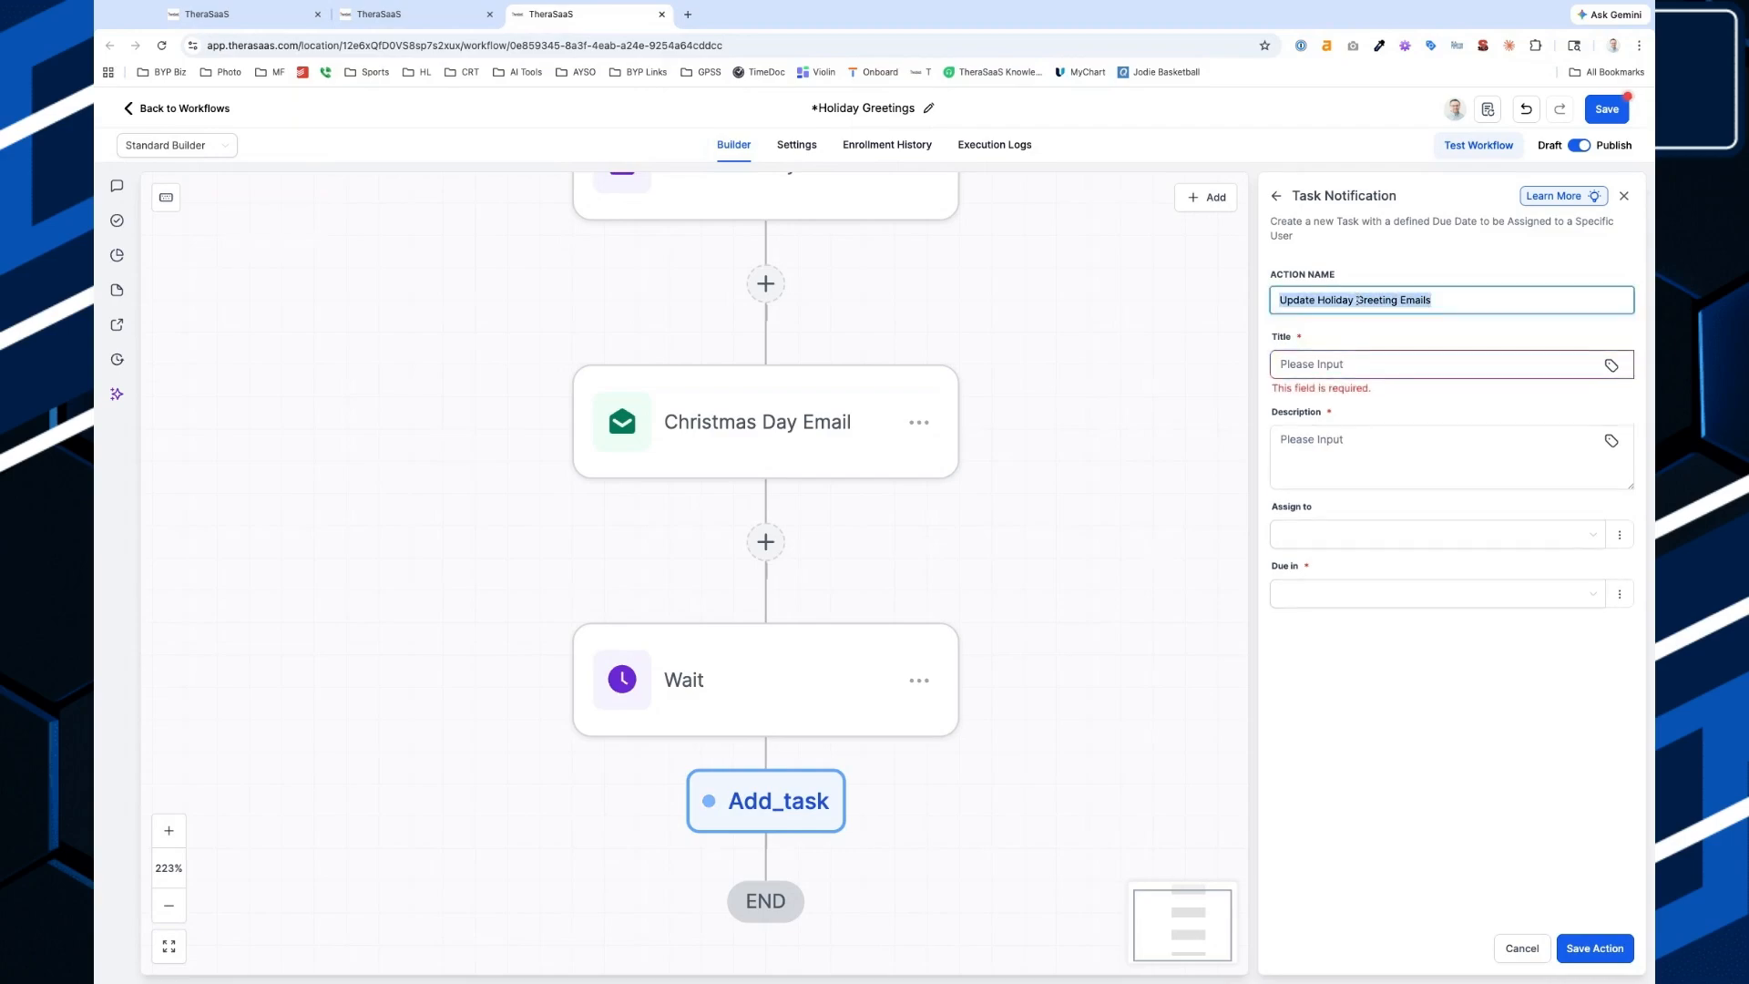
key(super+c)
click(1357, 365)
key(super+v)
click(1324, 455)
key(super+v)
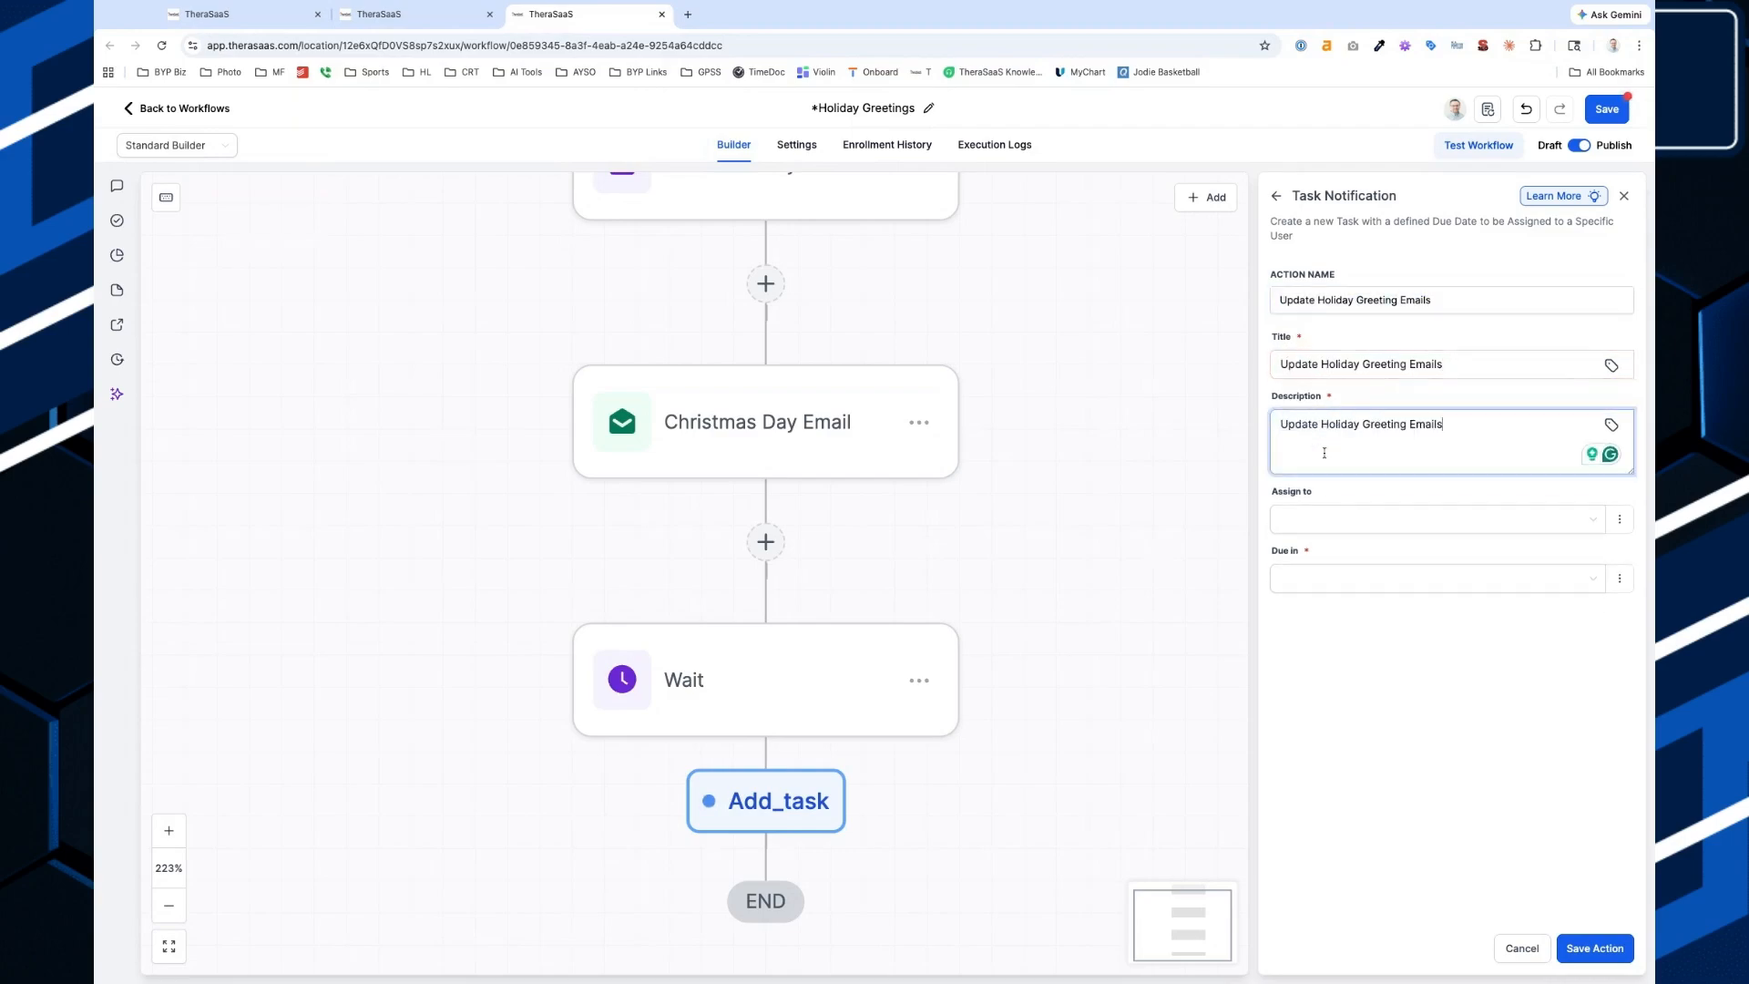
Assign the task to Test User, make it due in 1 Day, and save the action.
click(1323, 519)
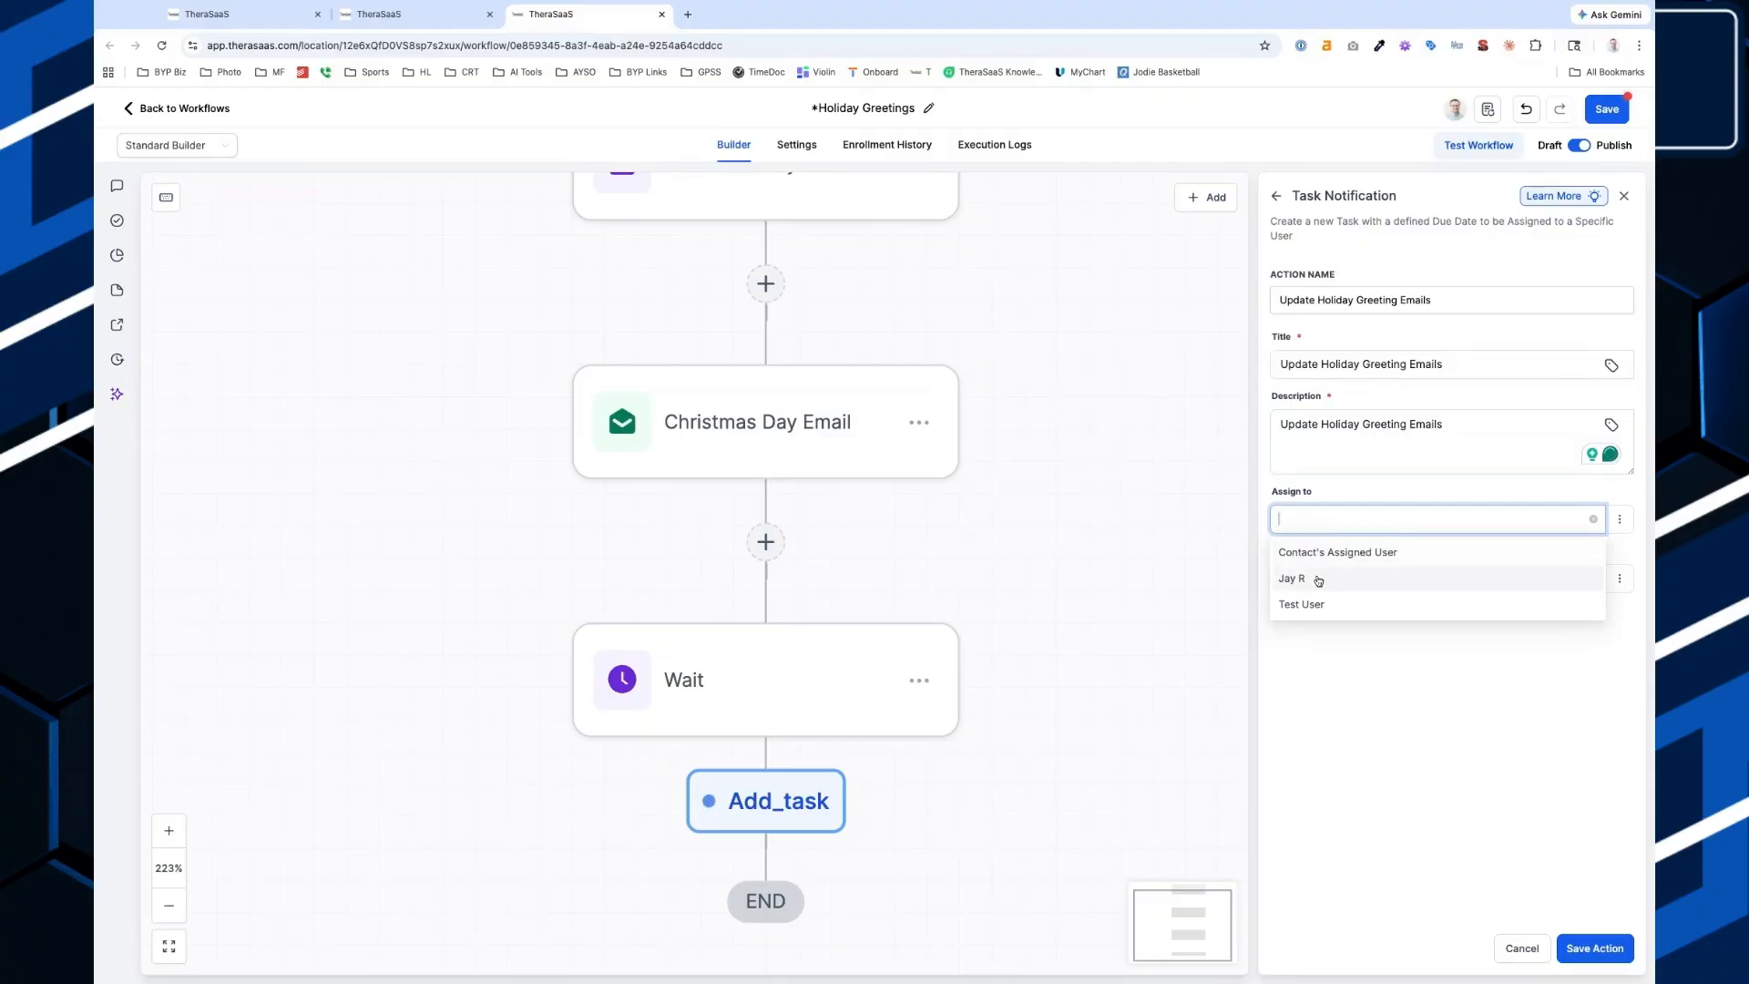
click(1311, 604)
click(1326, 583)
click(1323, 643)
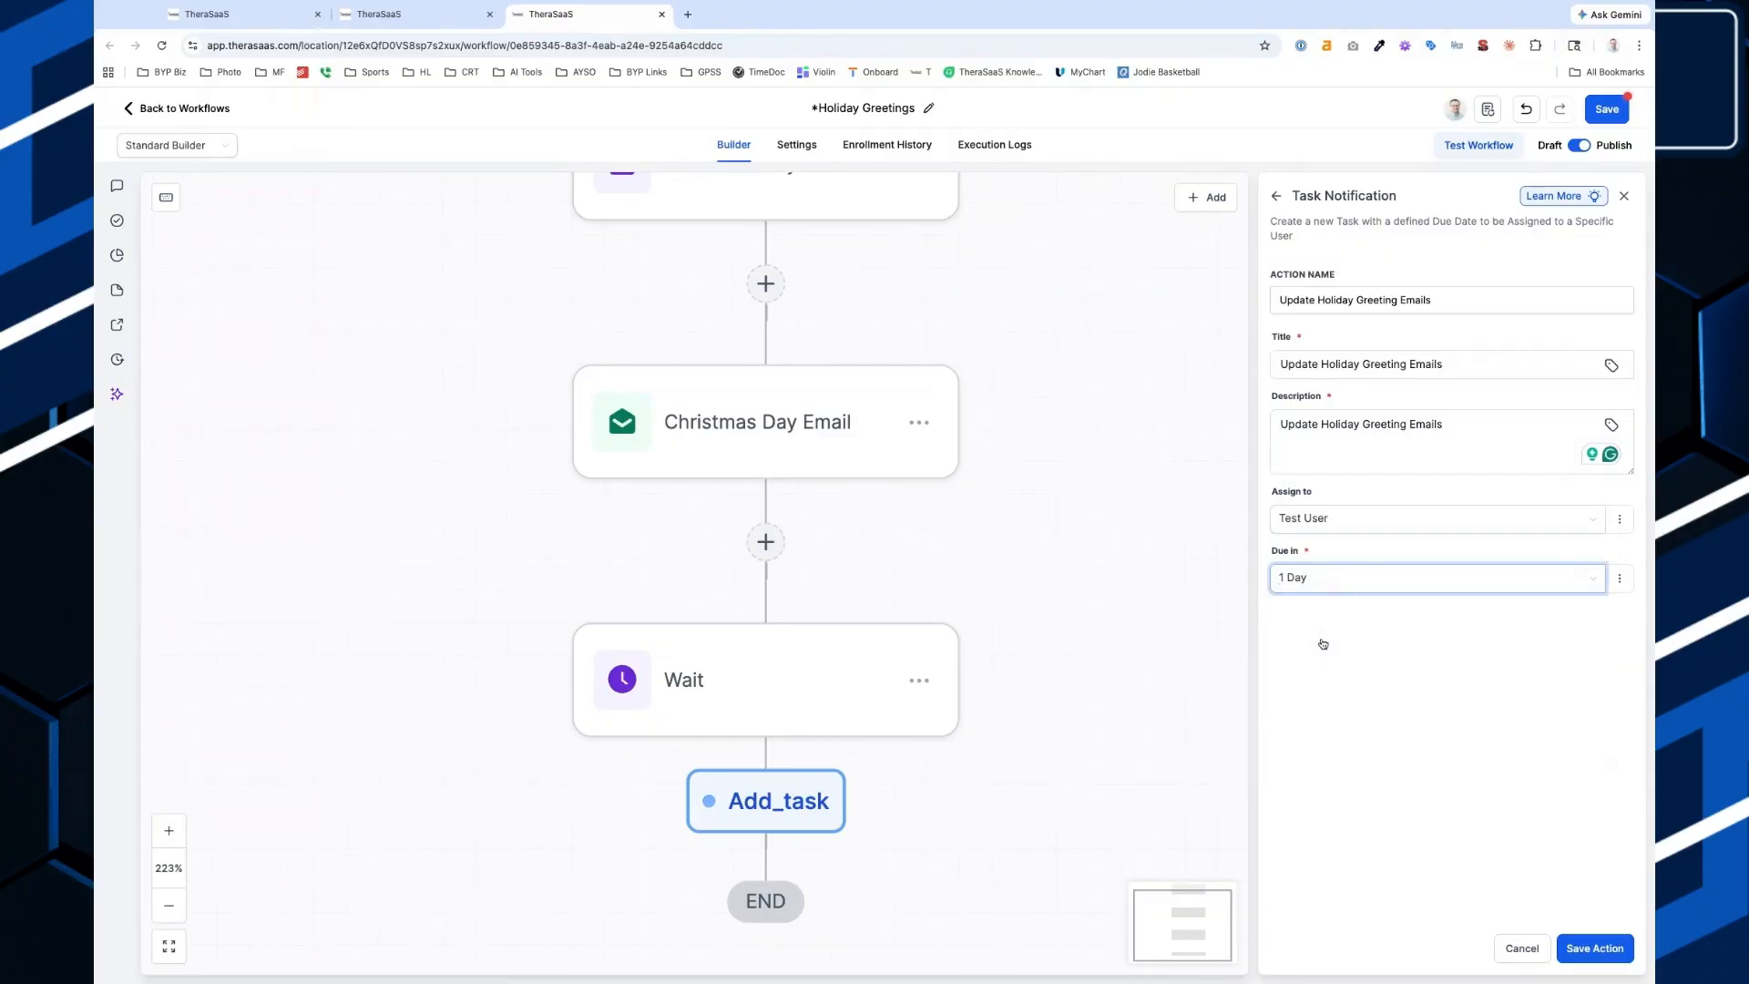
click(996, 763)
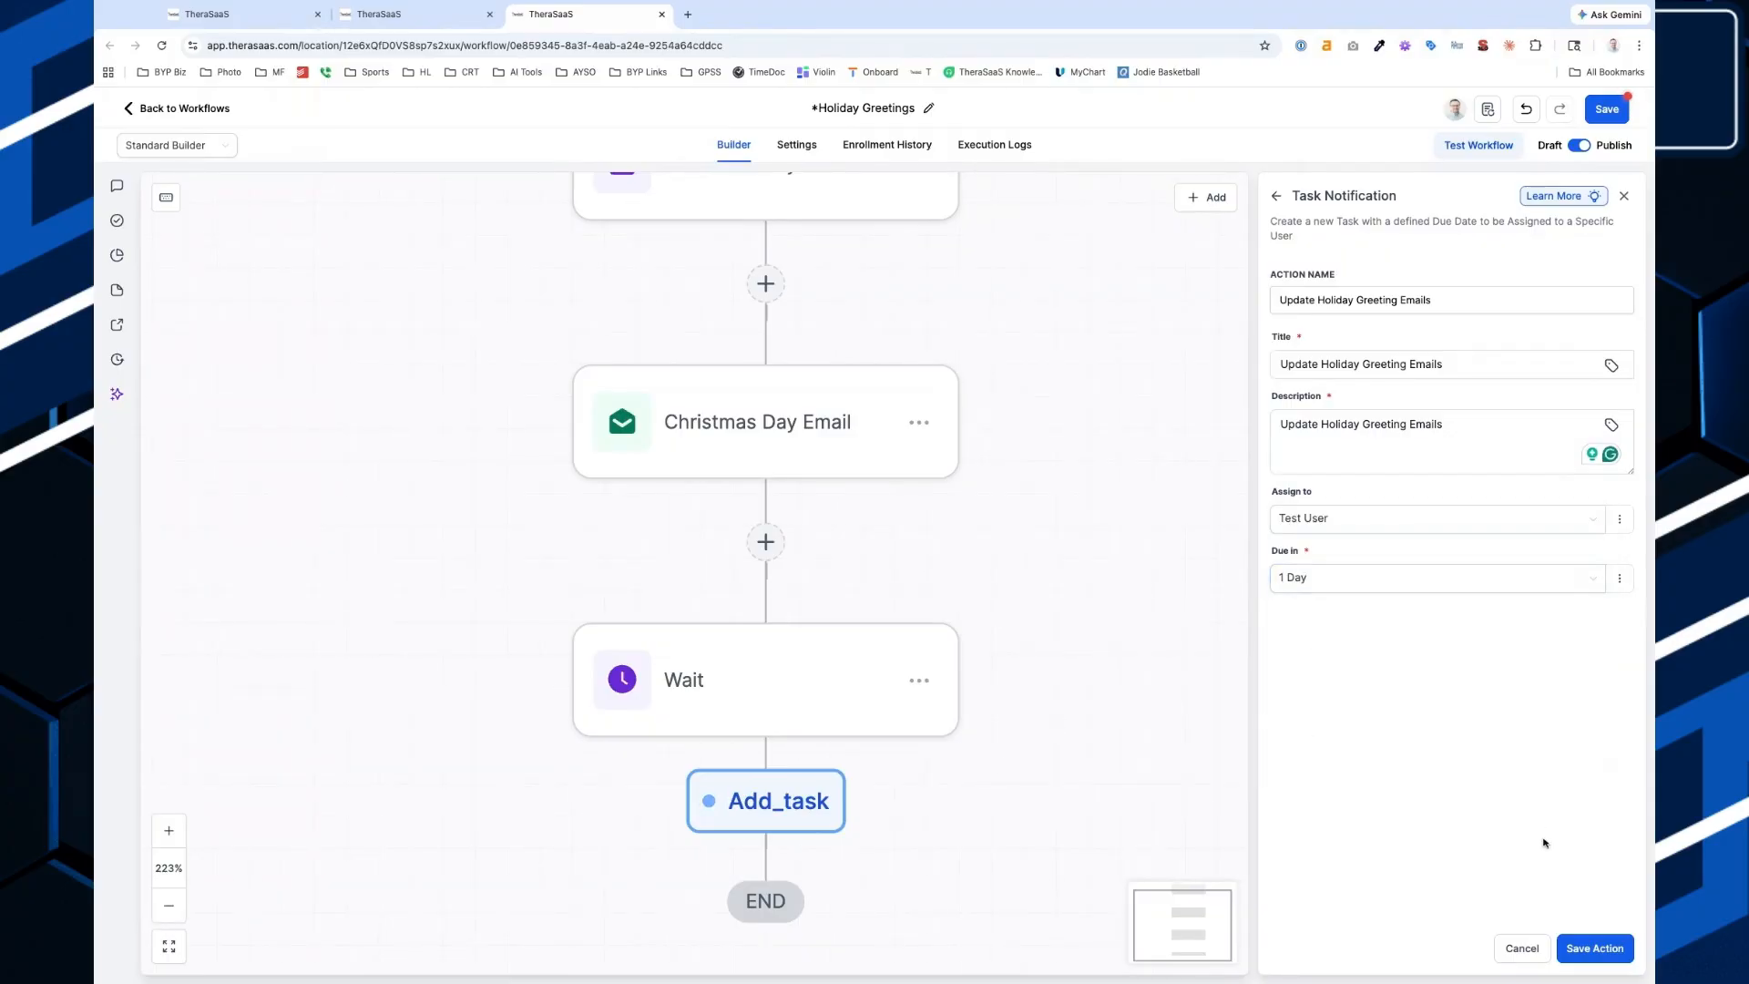
click(1619, 947)
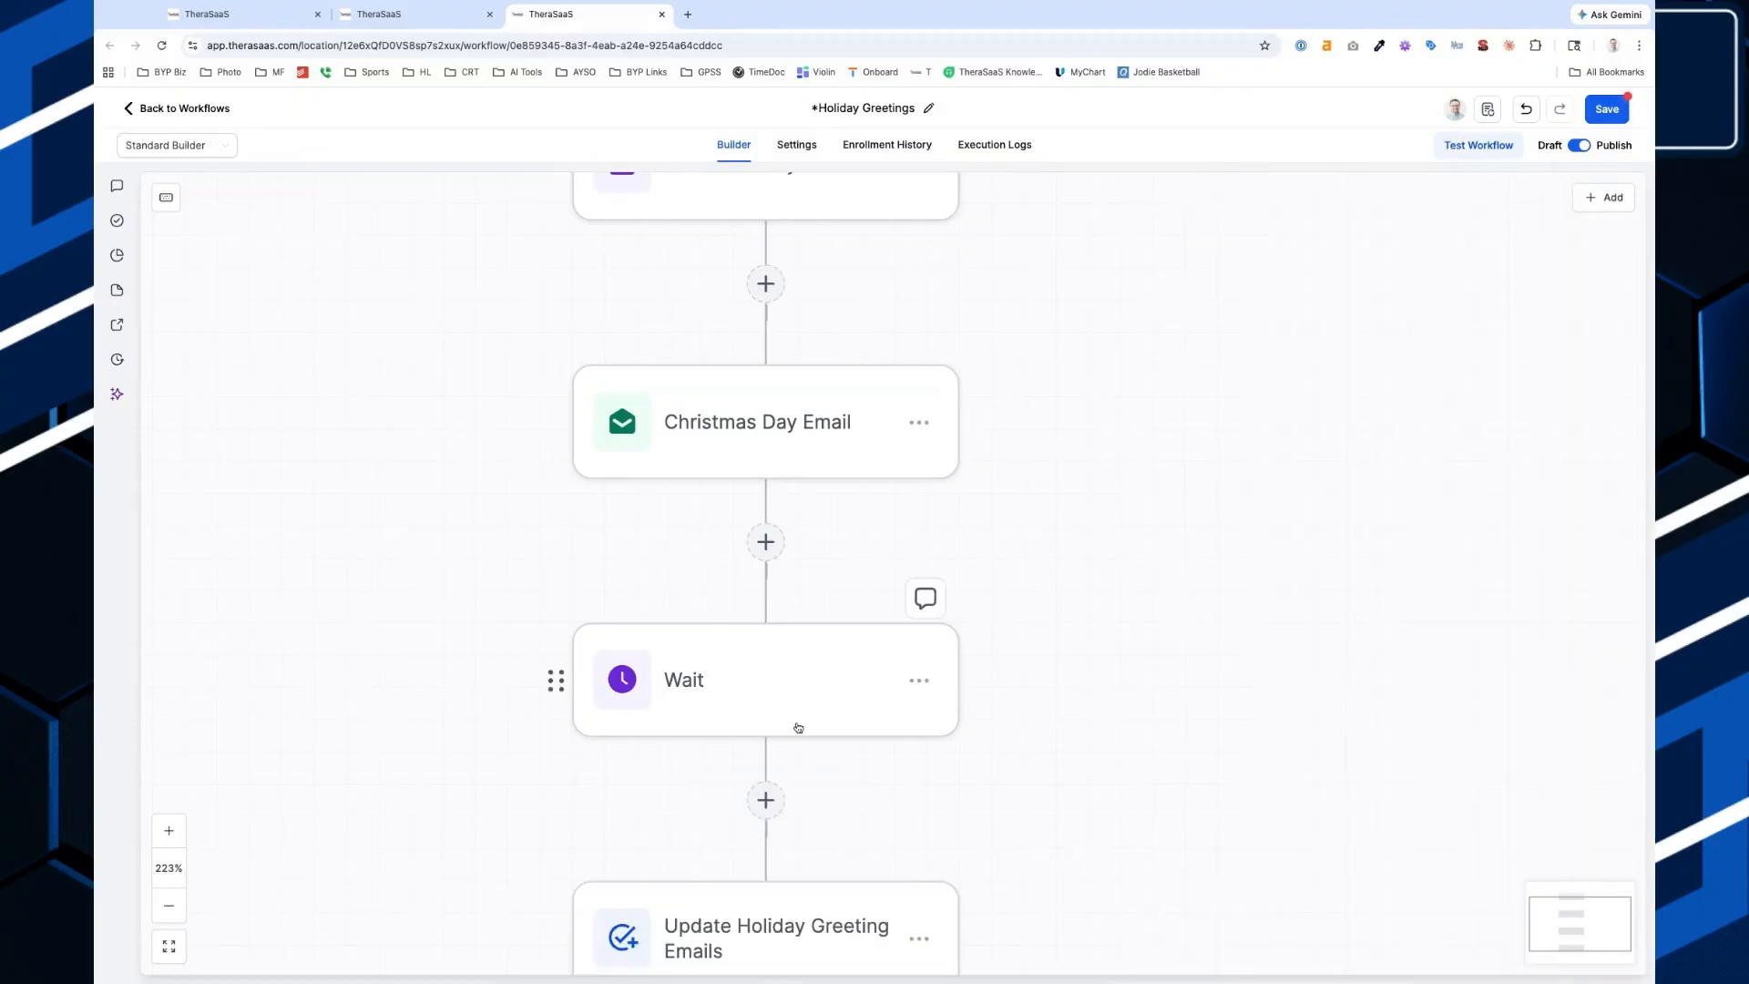
Examine the Christmas Day Email's settings and the Christmas Day event's date in its calendar.
scroll(788, 688, up, 2)
click(874, 546)
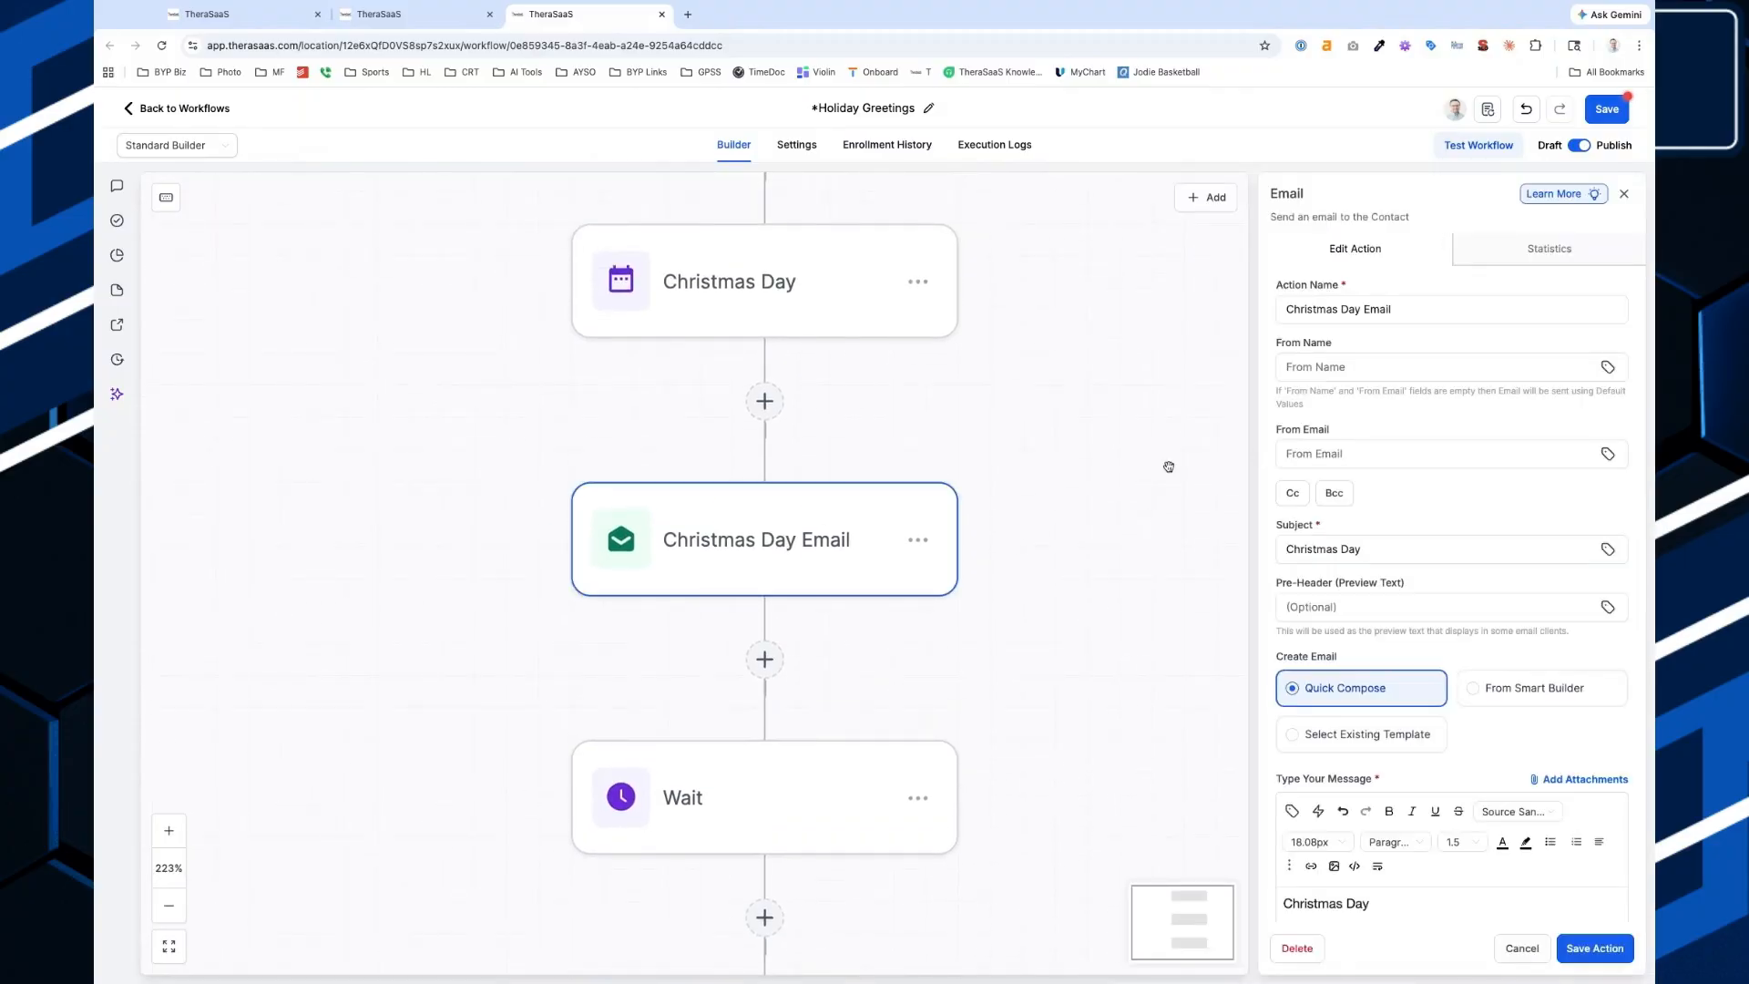
click(734, 326)
click(1328, 436)
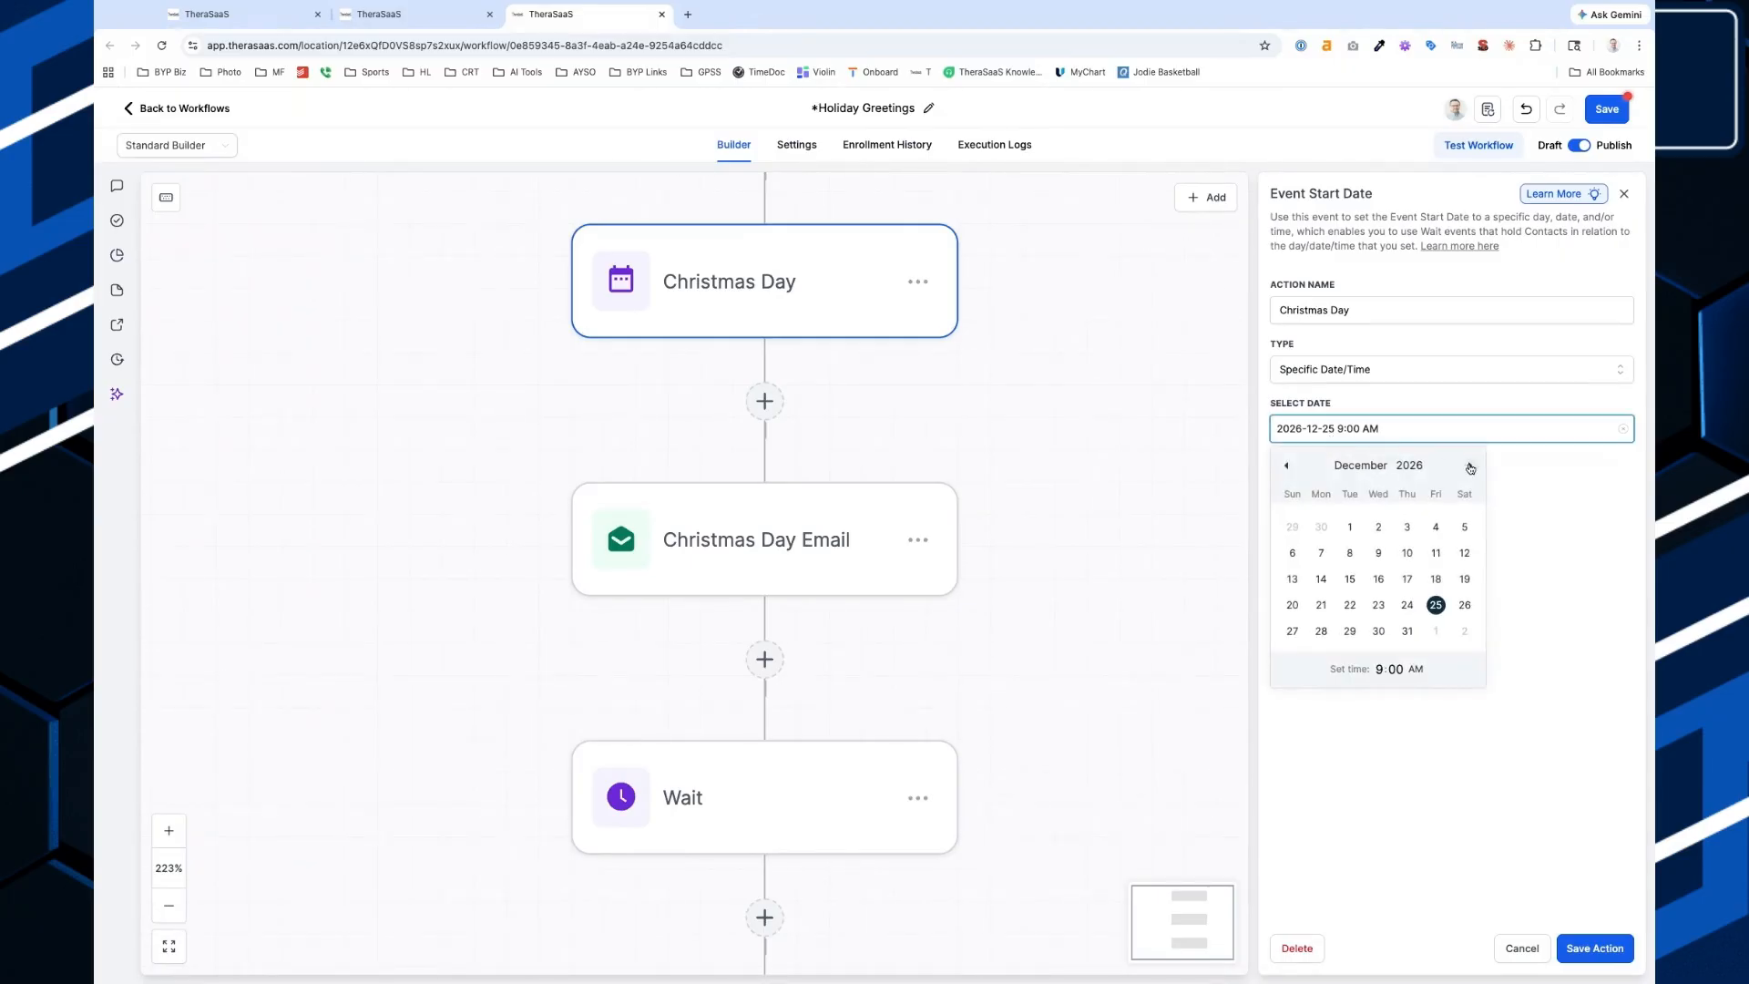
click(955, 425)
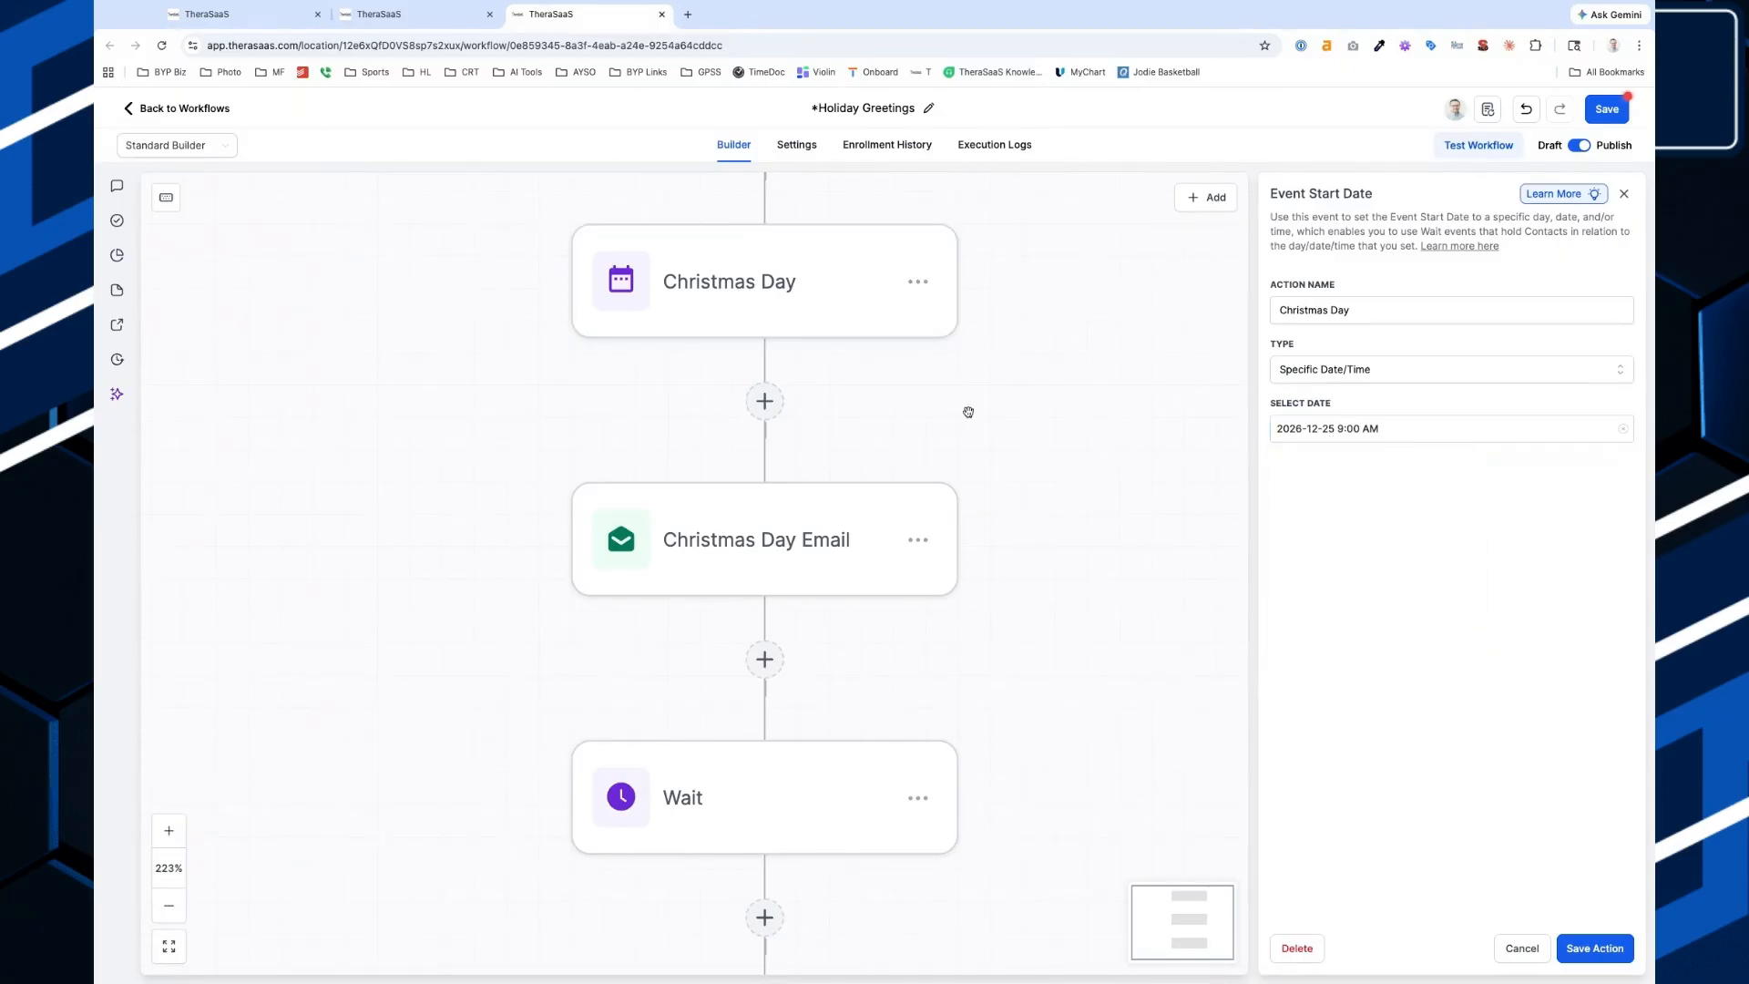
scroll(968, 412, down, 5)
scroll(968, 412, up, 20)
scroll(968, 411, up, 15)
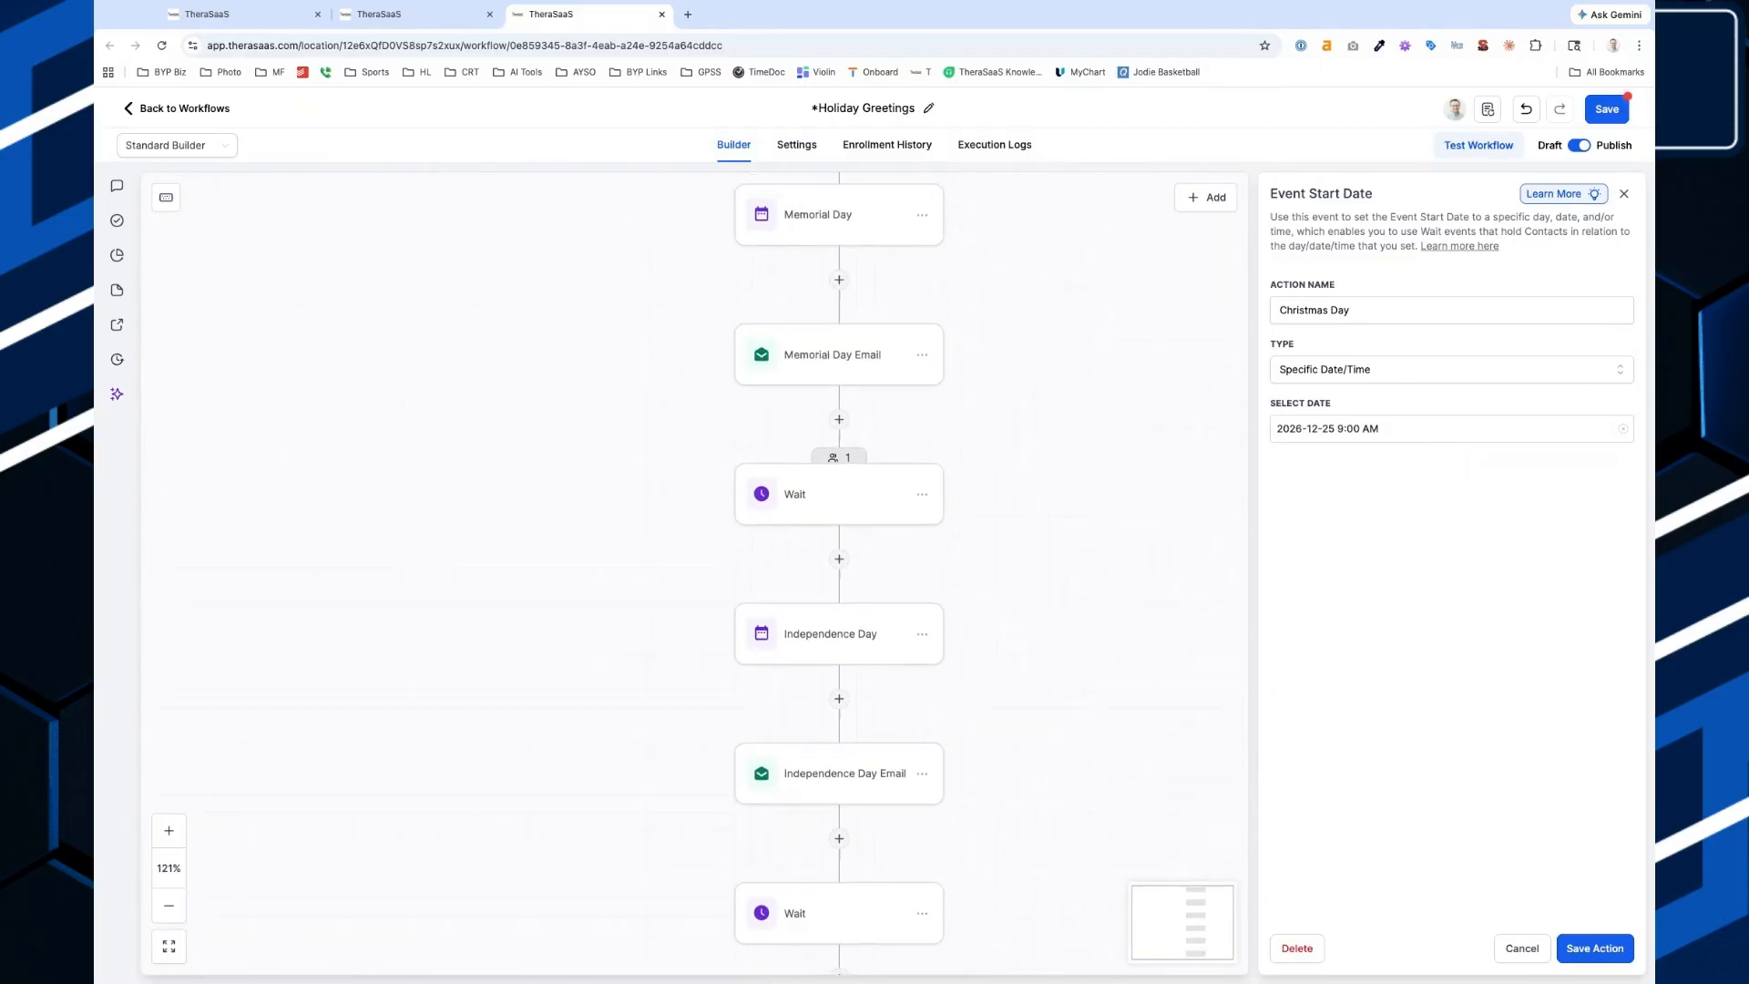
scroll(968, 411, down, 2)
scroll(968, 411, up, 10)
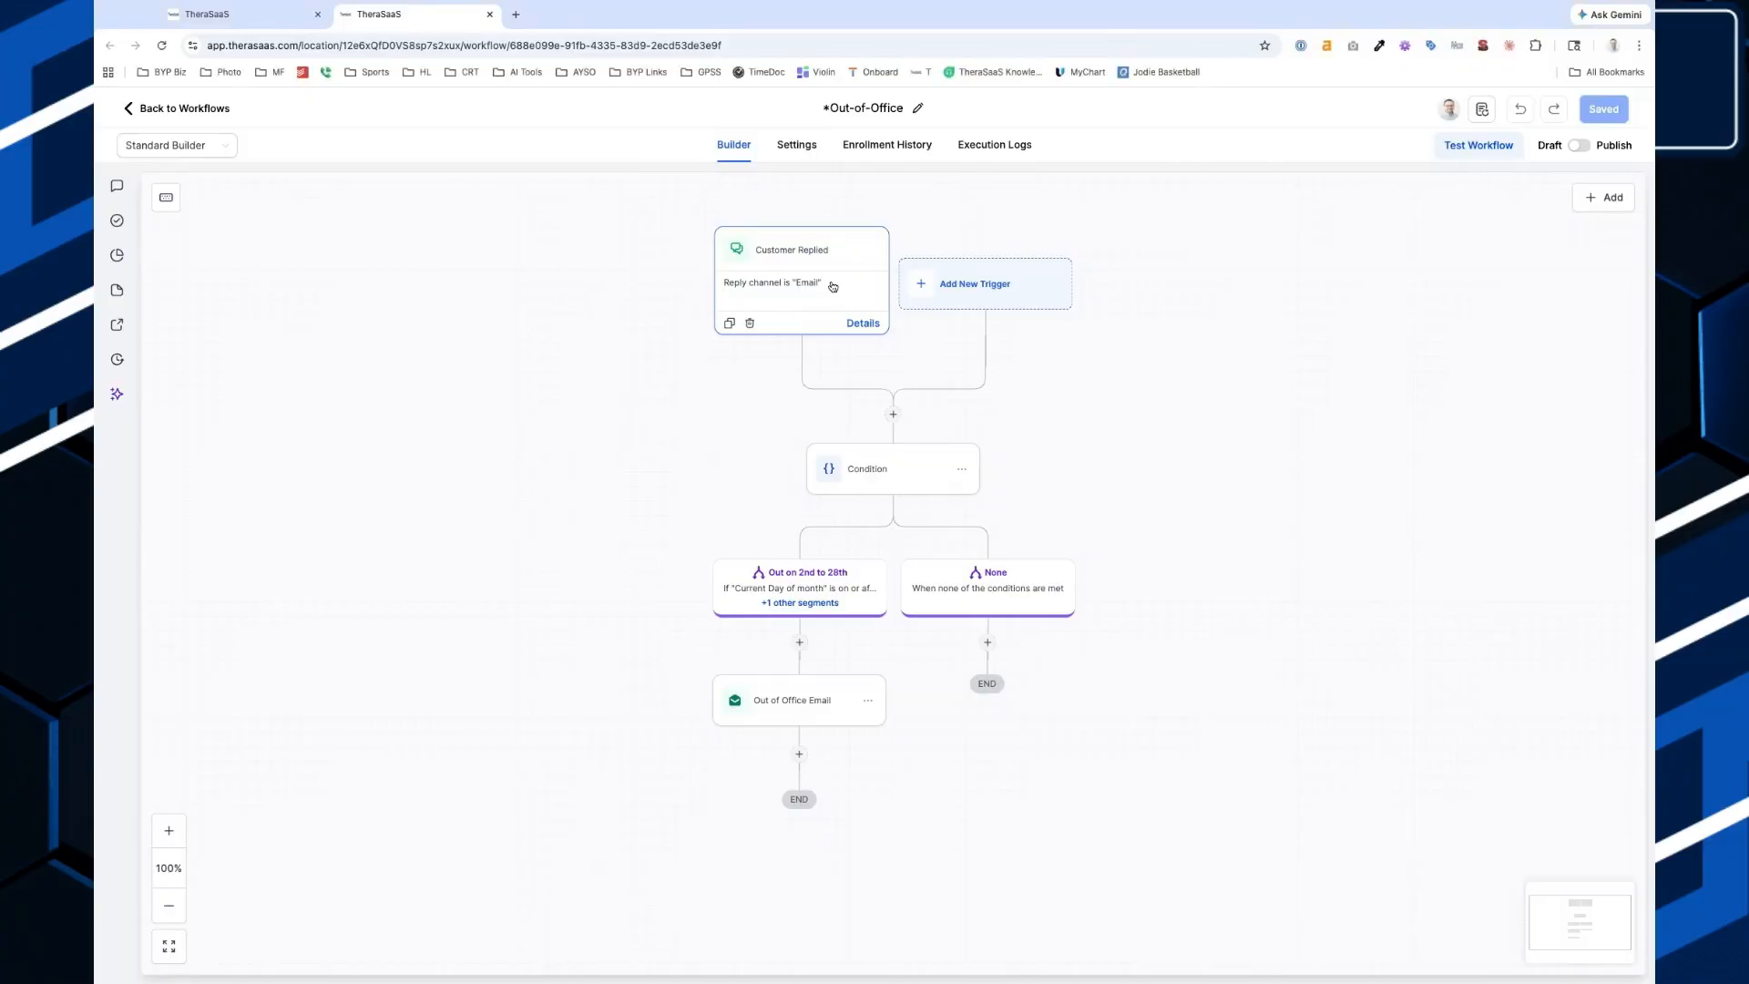
Add a second Customer Replied trigger to the Out-of-Office workflow.
scroll(831, 286, up, 5)
scroll(832, 286, down, 3)
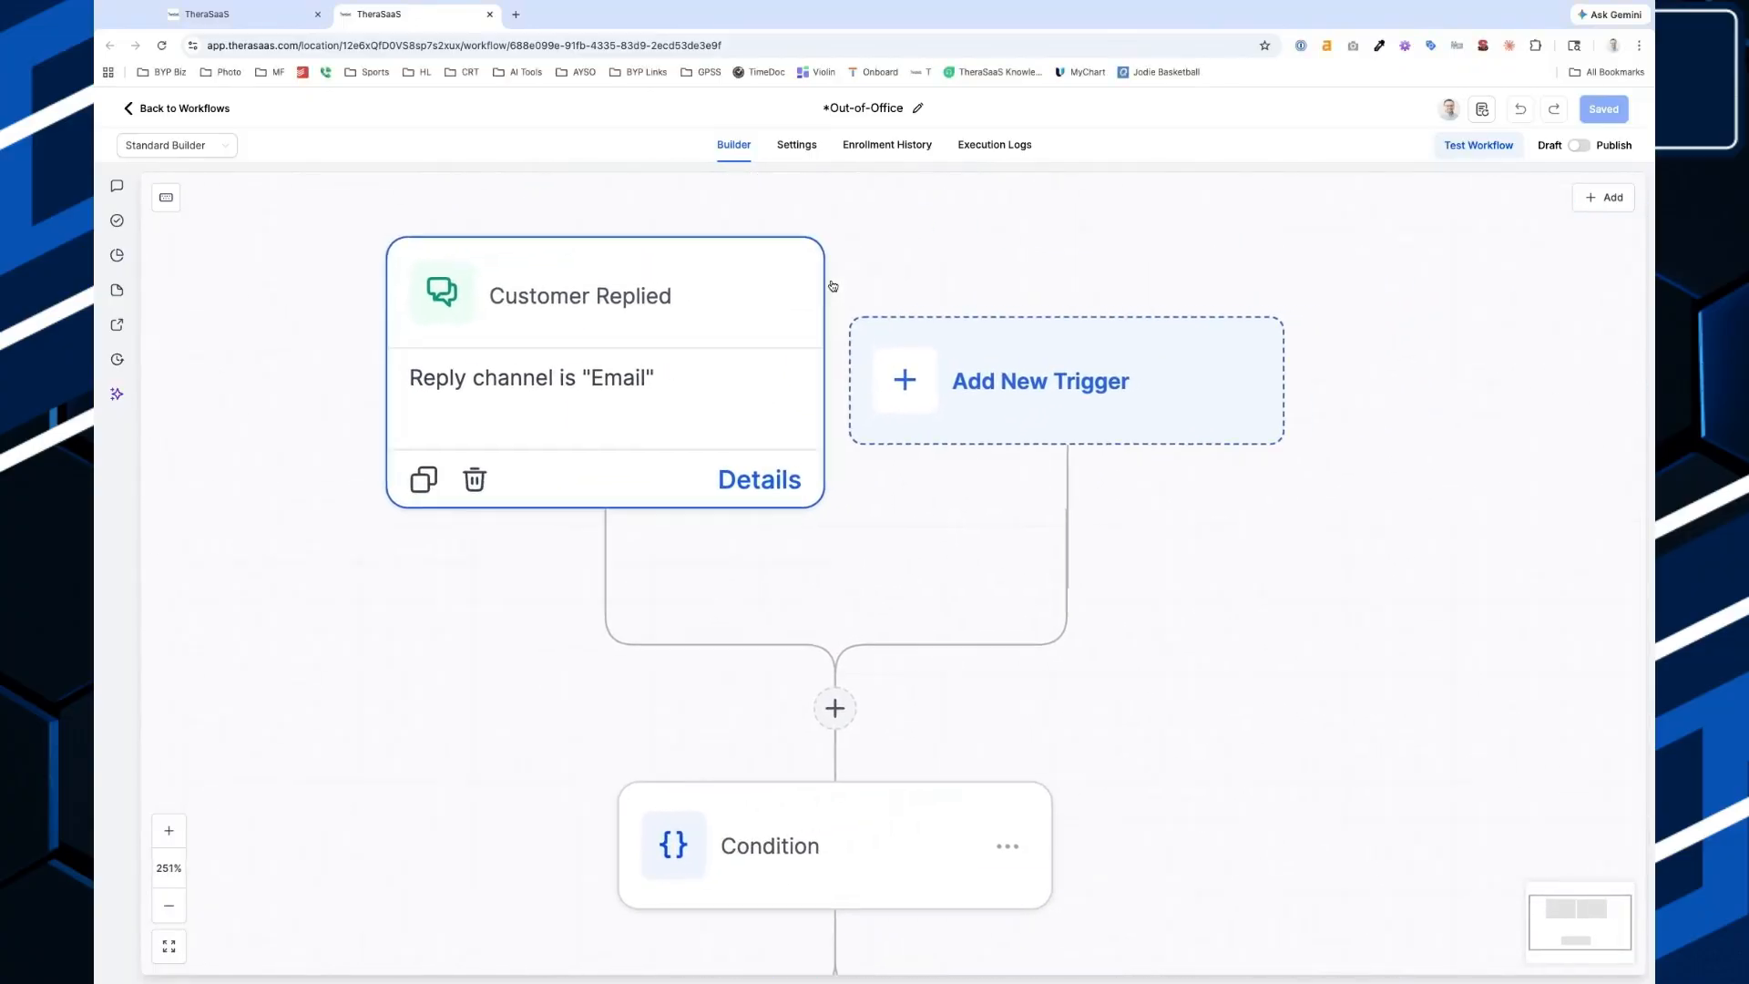
click(986, 402)
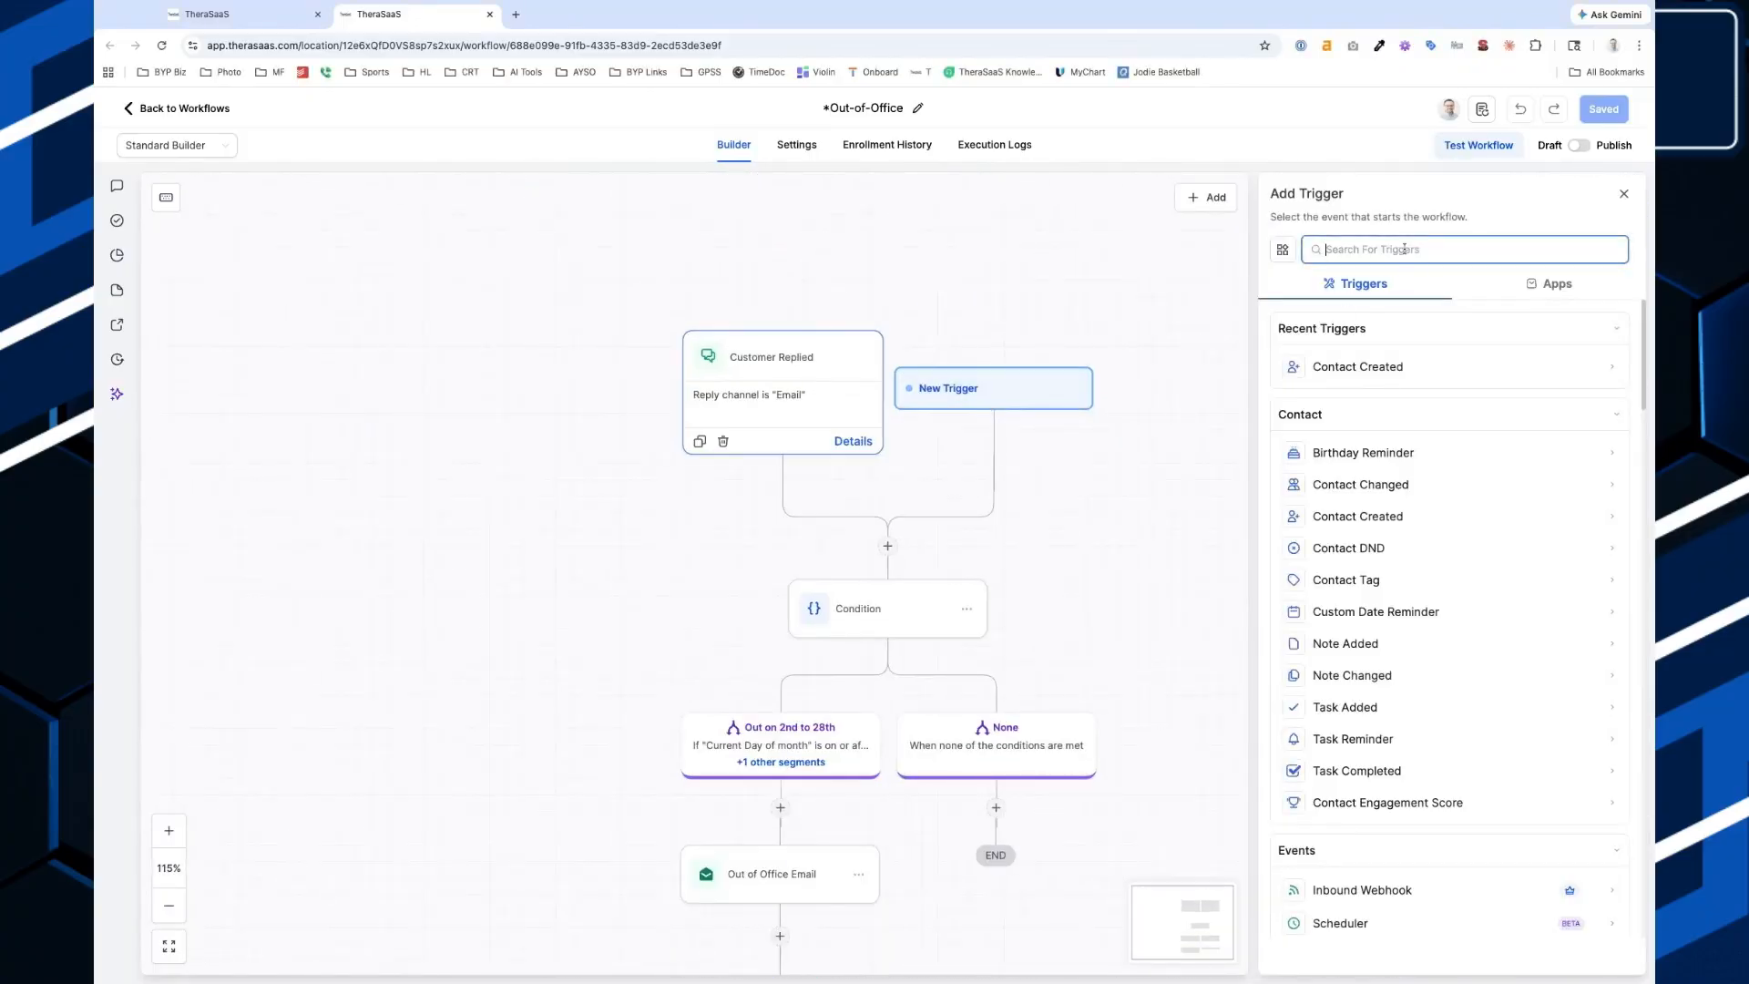
text(cu)
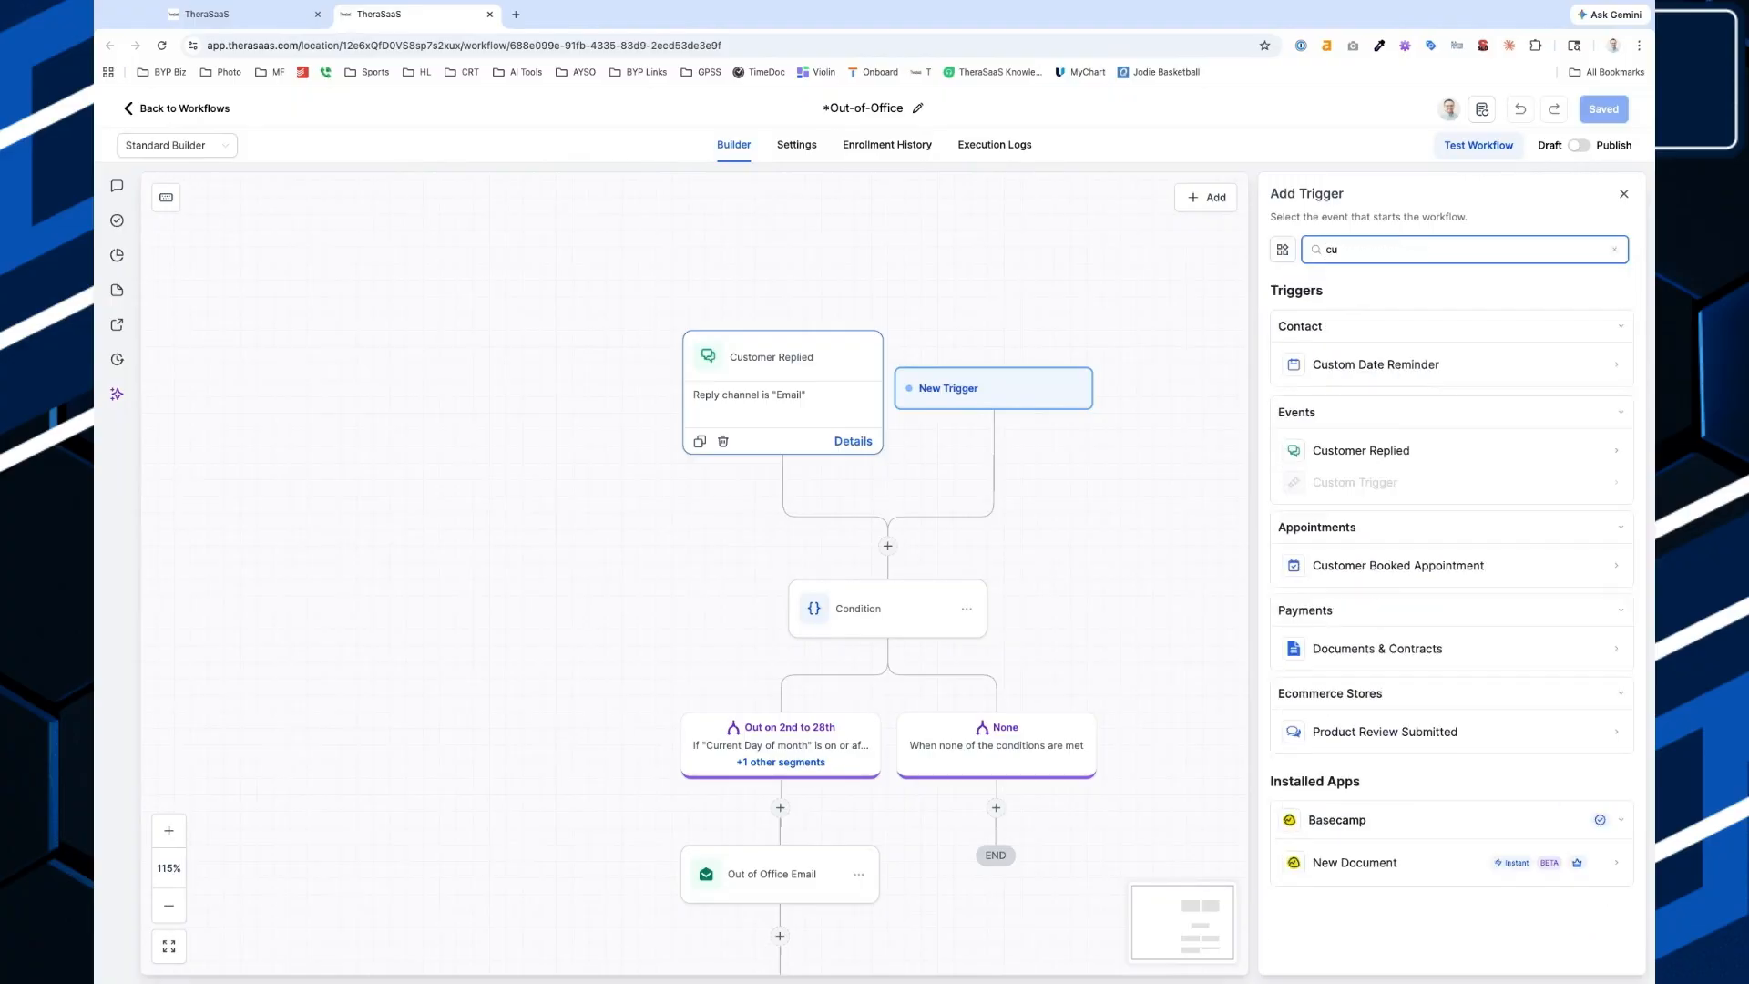
click(1424, 450)
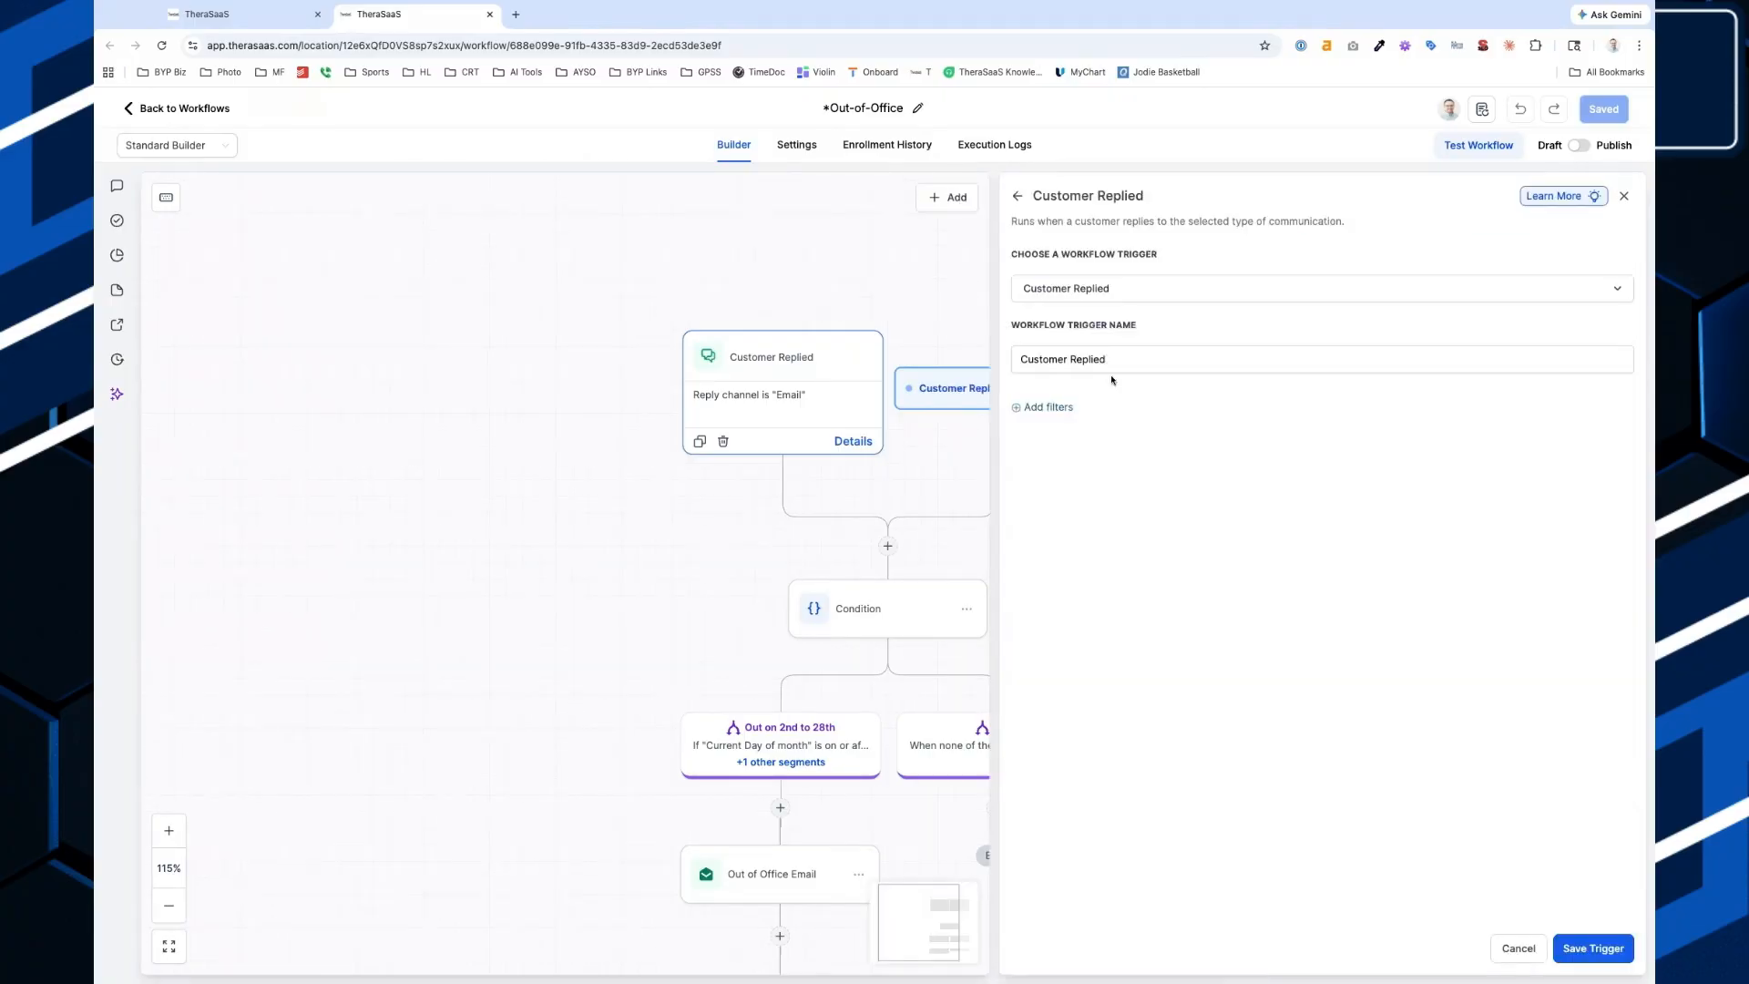
Filter the new Customer Replied trigger by reply channel Email, and discard the unsaved trigger.
click(1048, 407)
click(1089, 426)
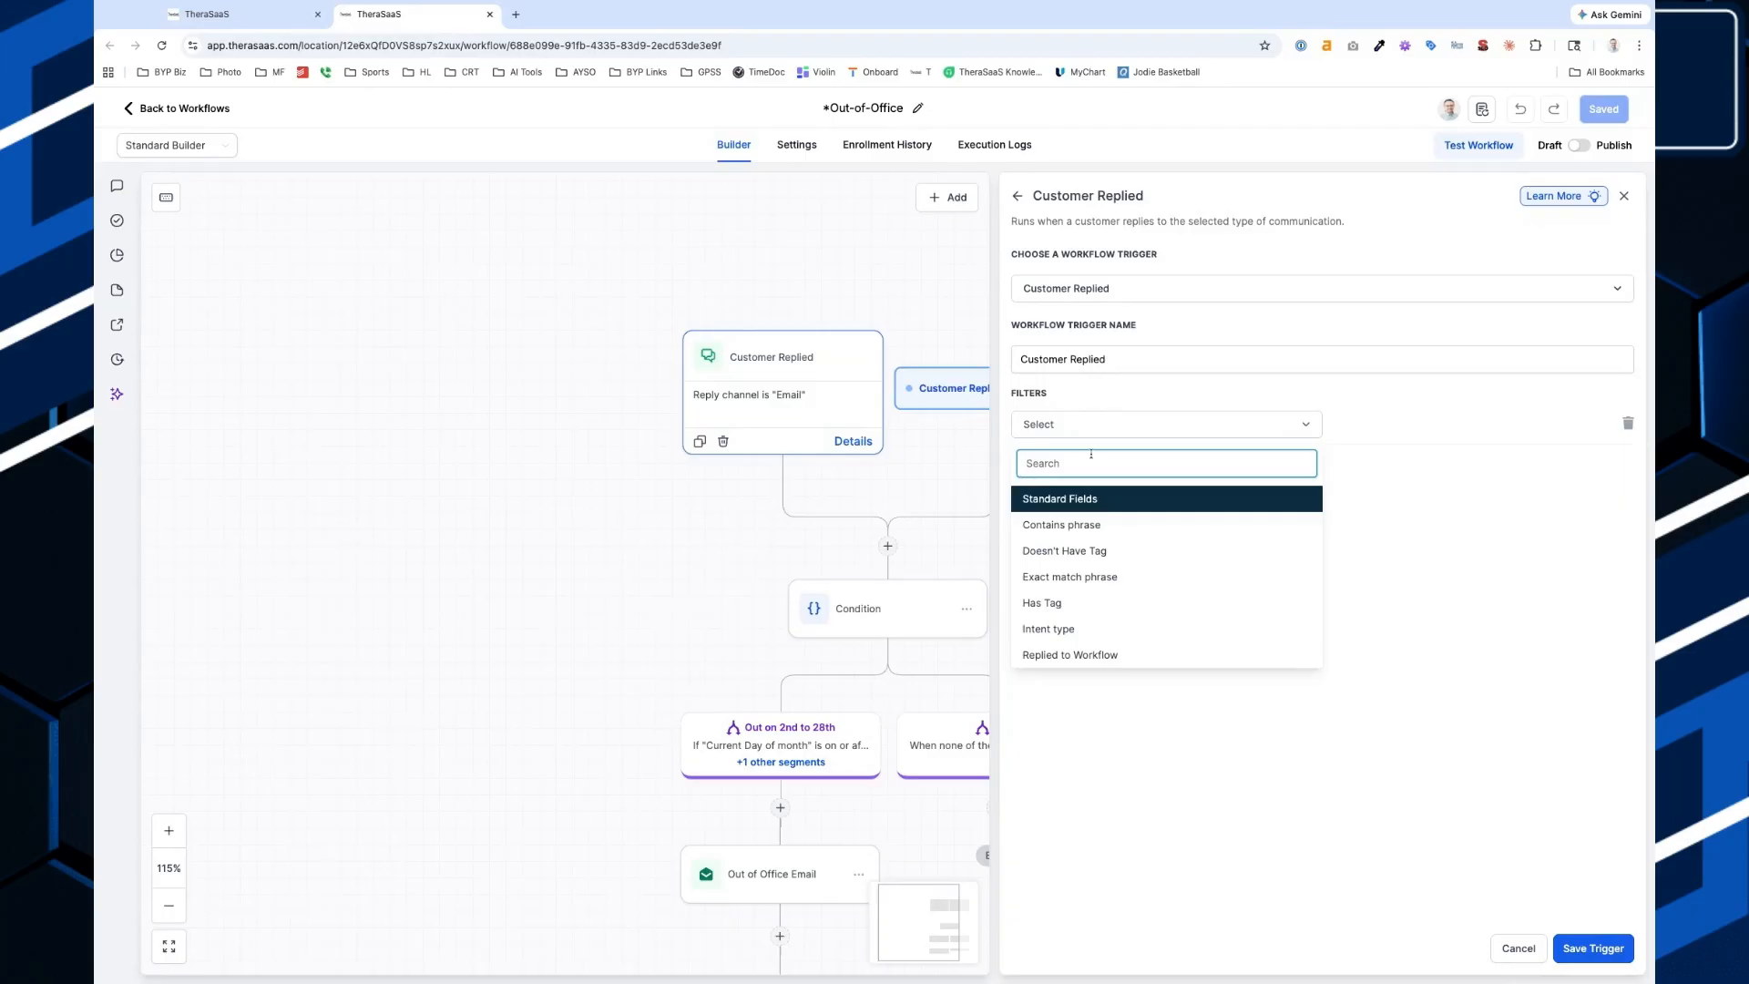
text(chan)
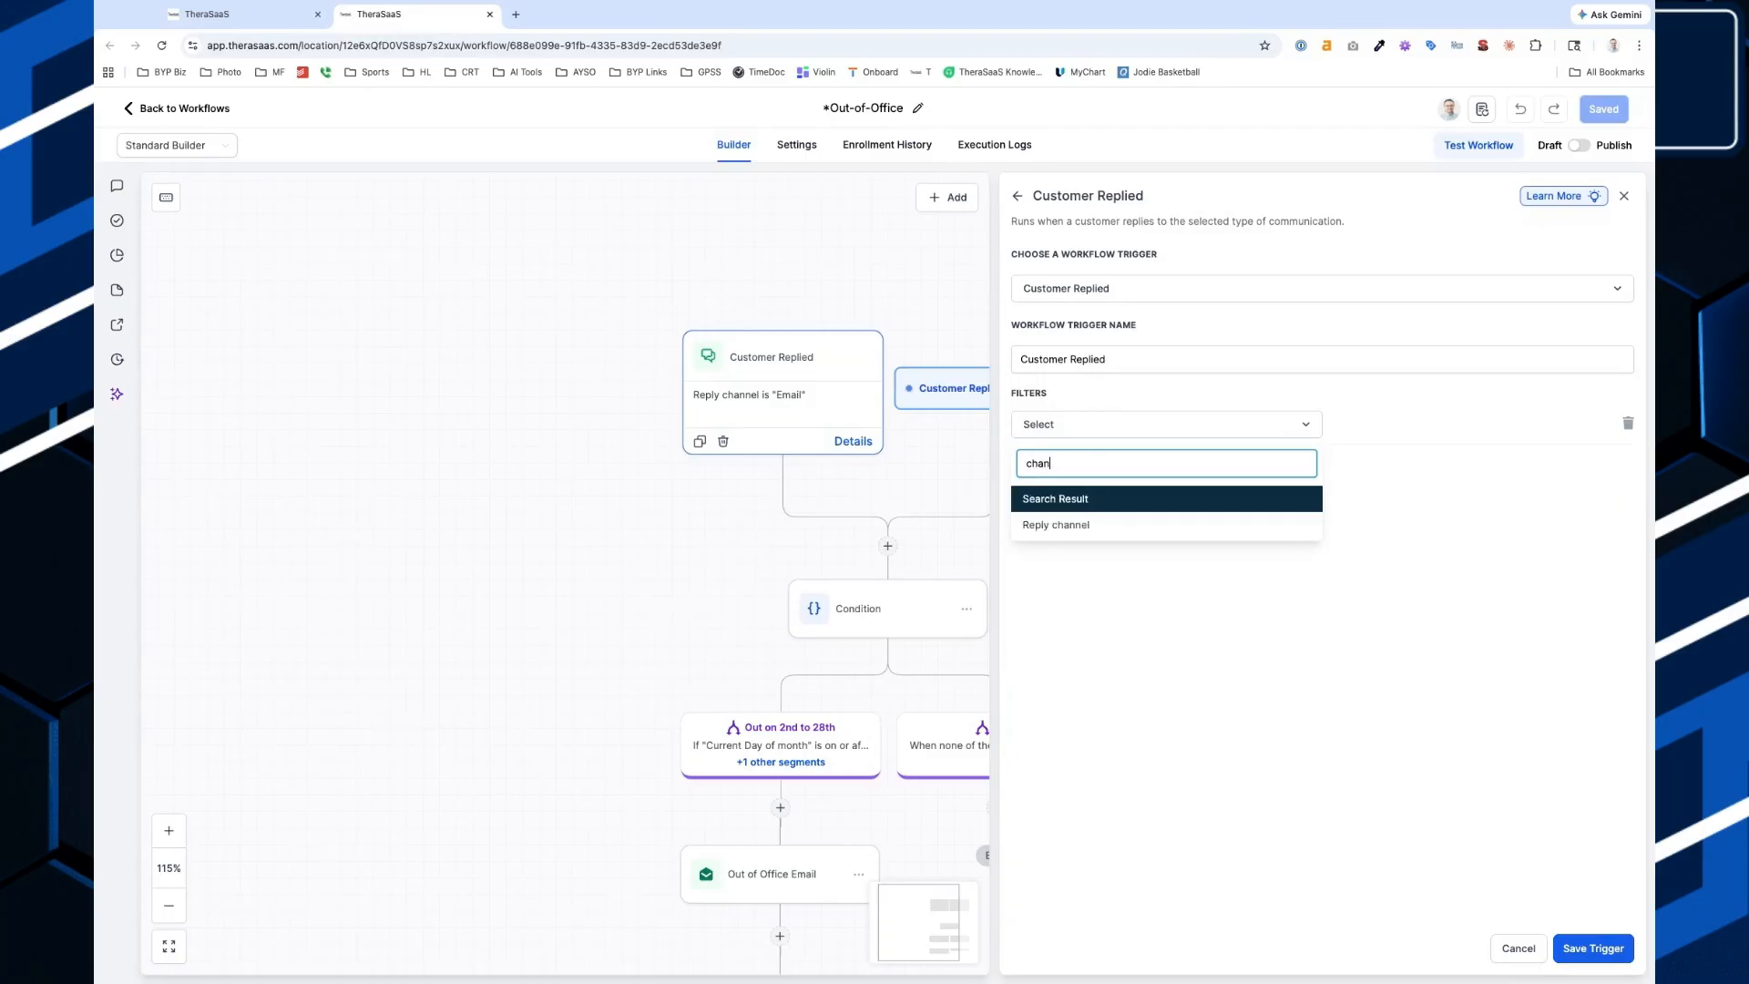
click(1077, 540)
click(1381, 426)
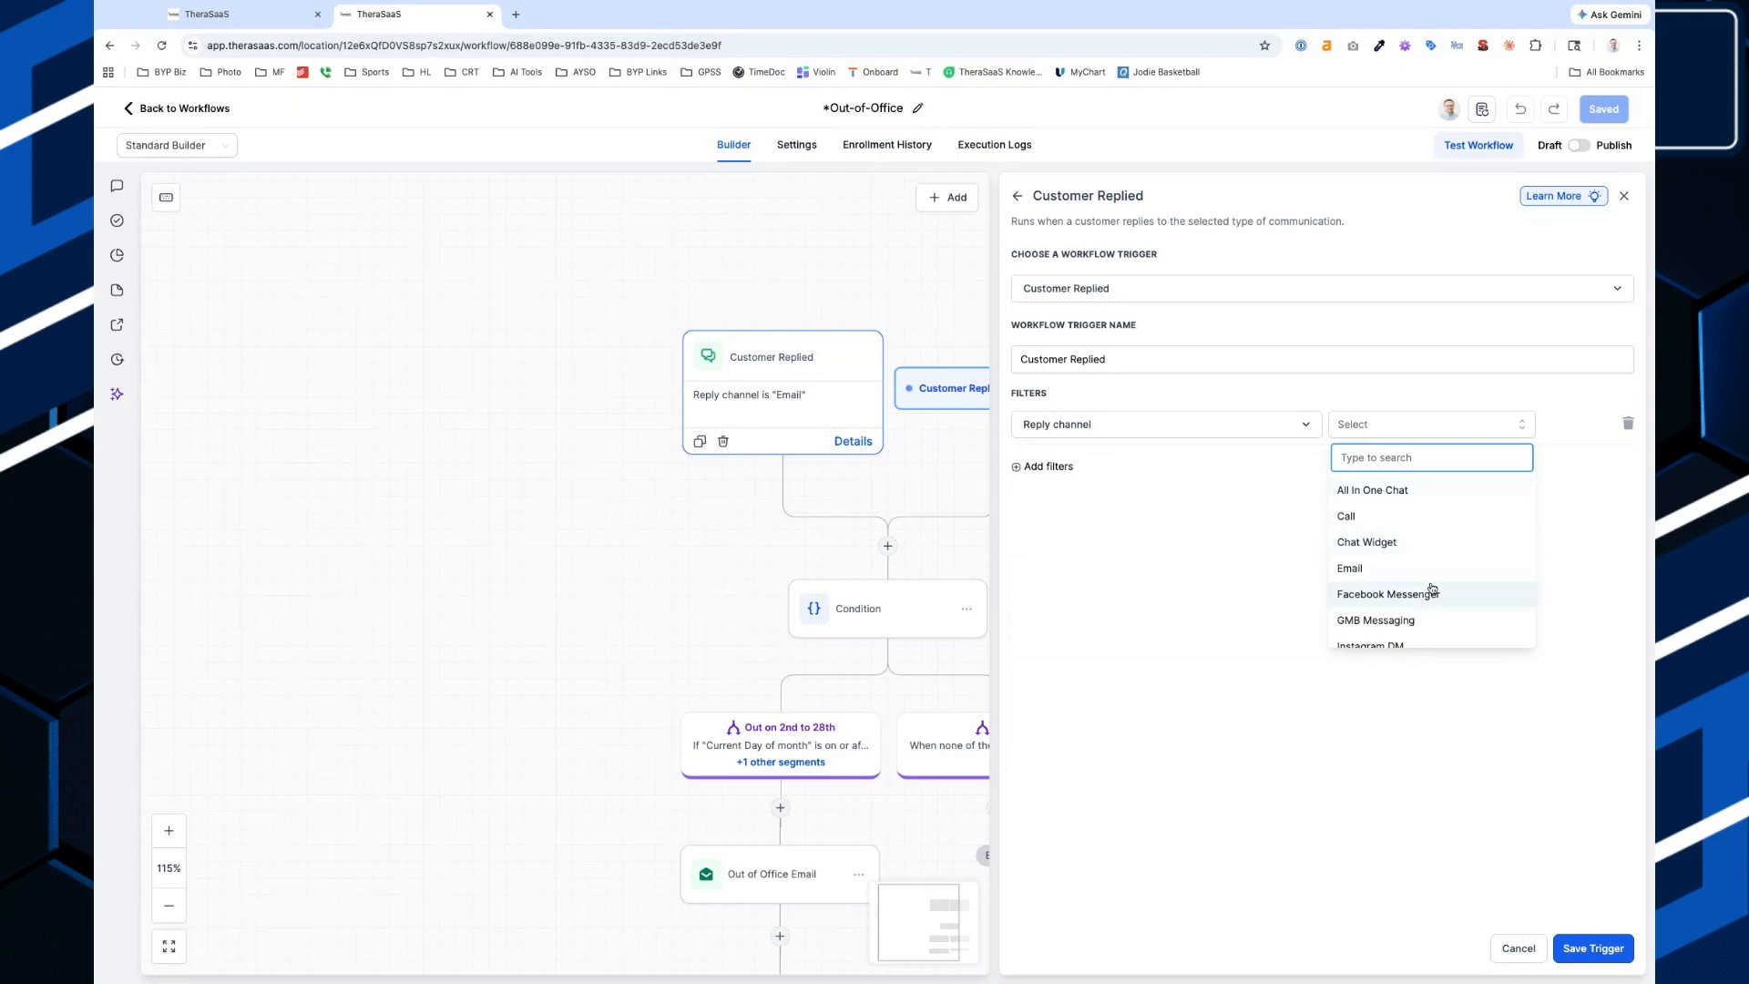
click(1380, 568)
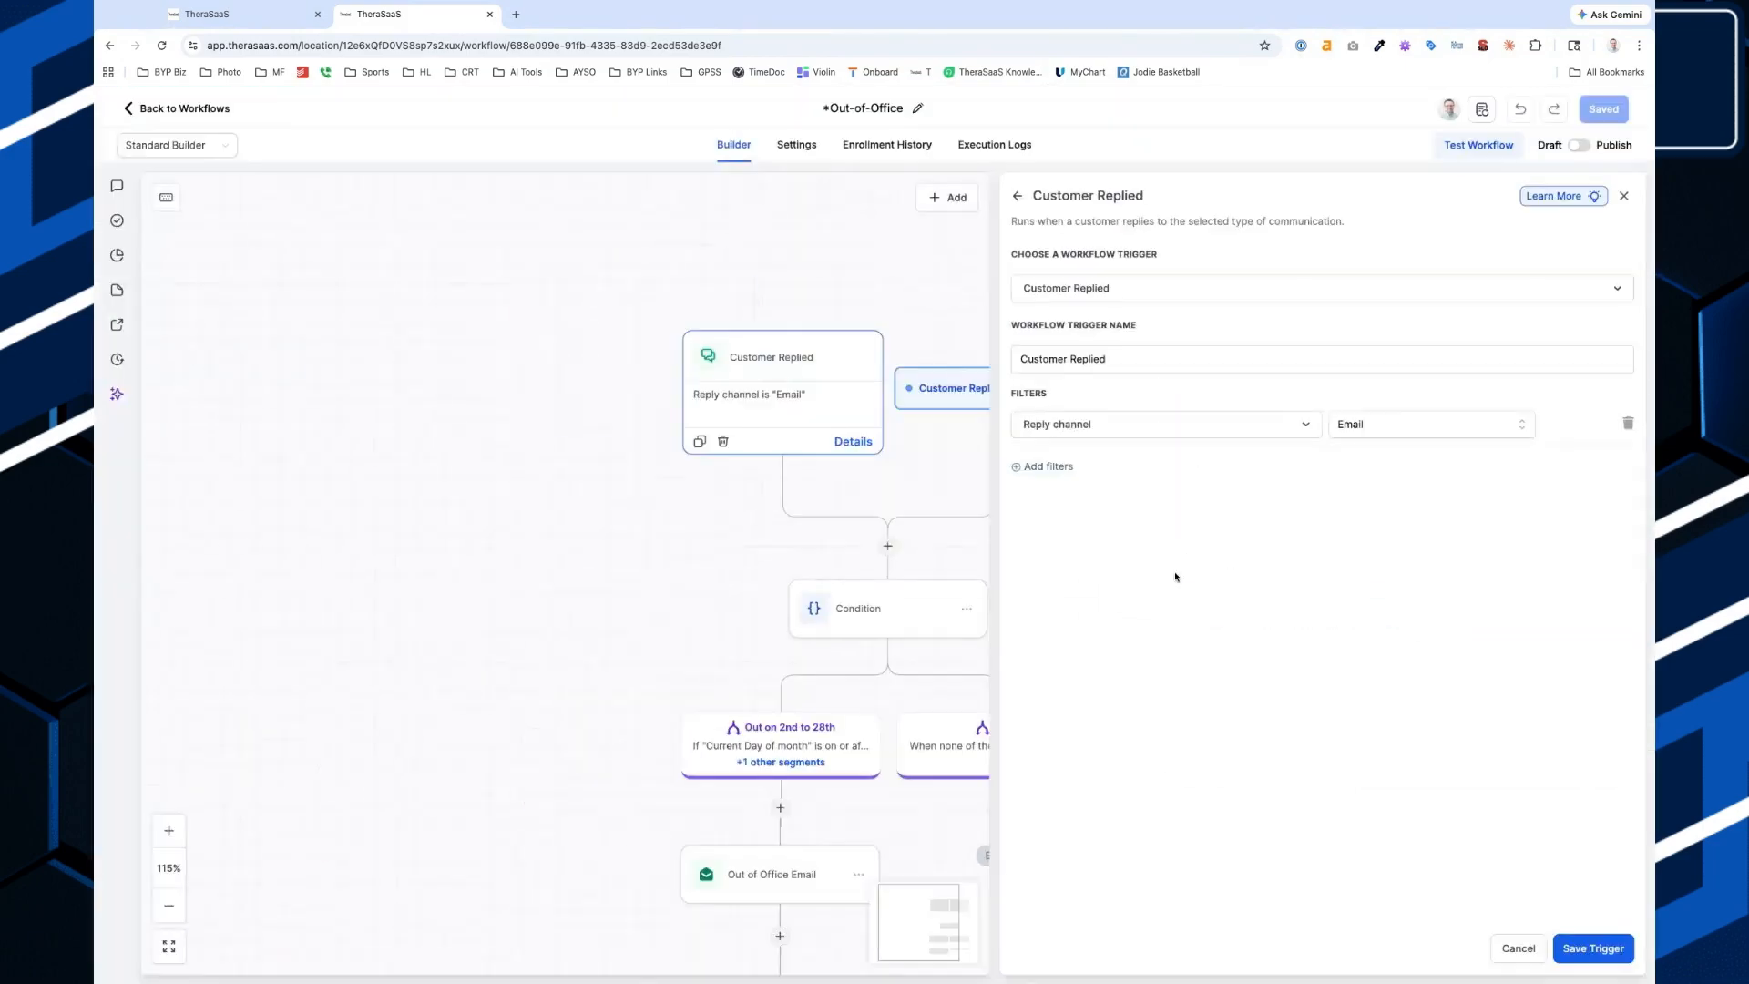
click(1518, 950)
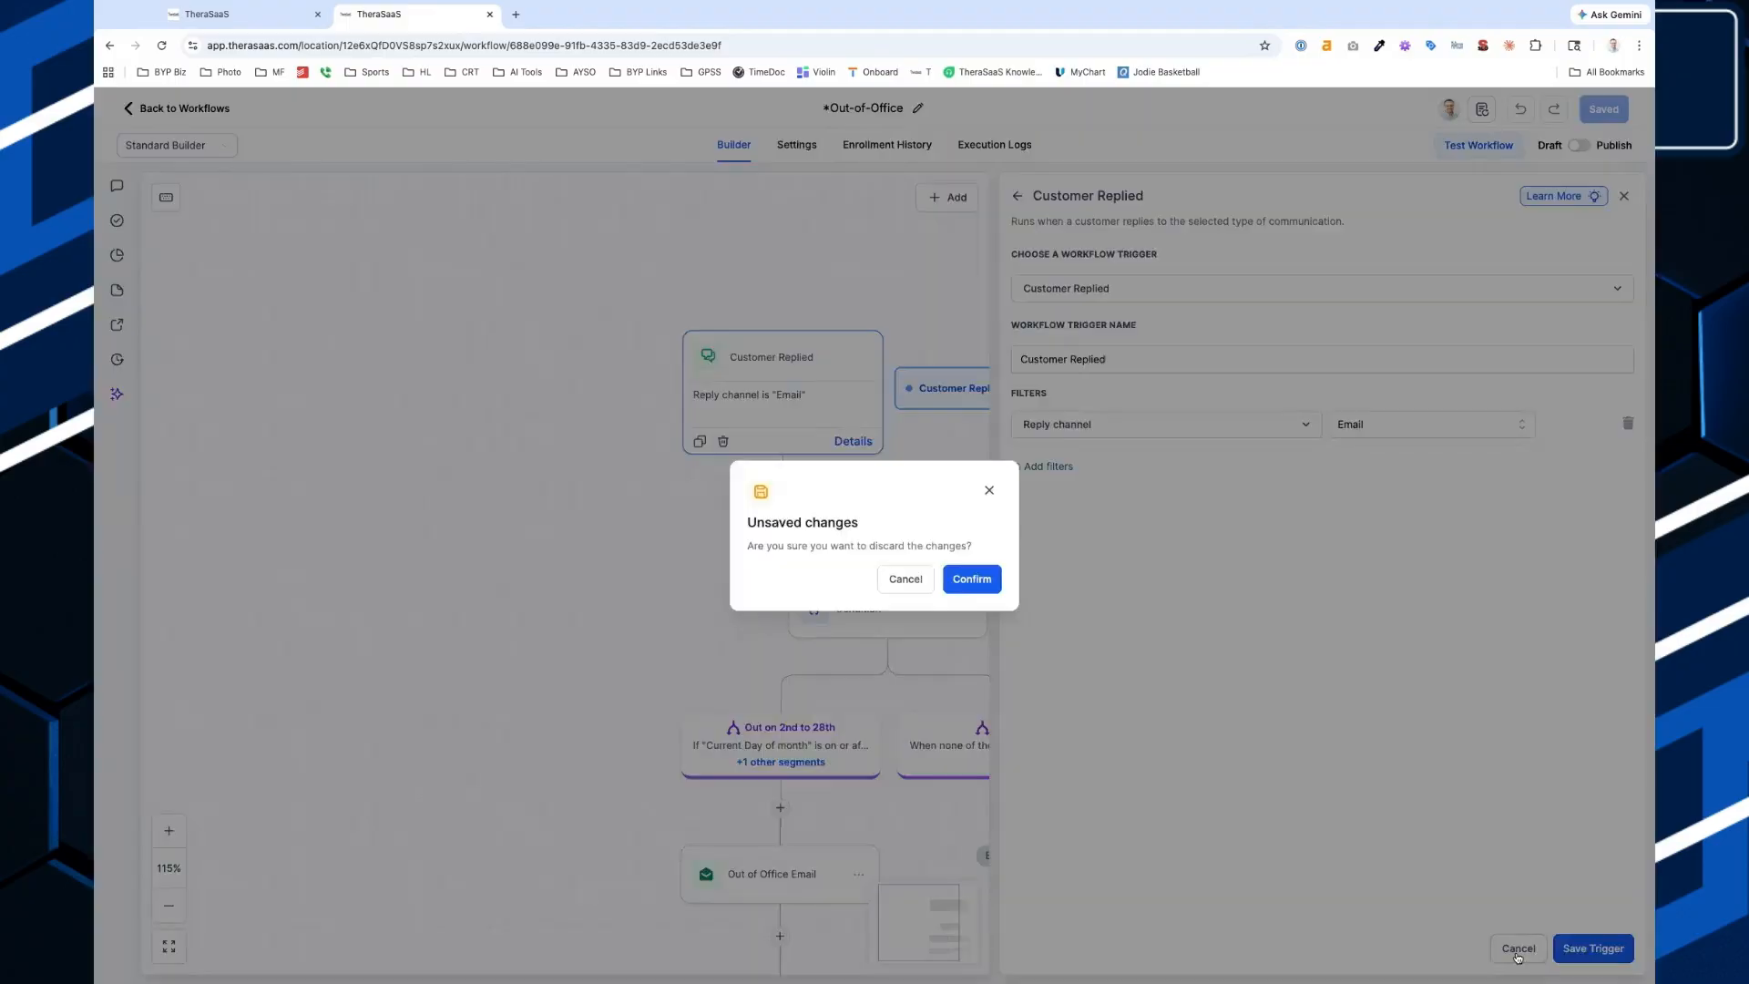
click(971, 579)
Examine the settings of the existing Customer Replied trigger and the Condition beneath it.
click(791, 407)
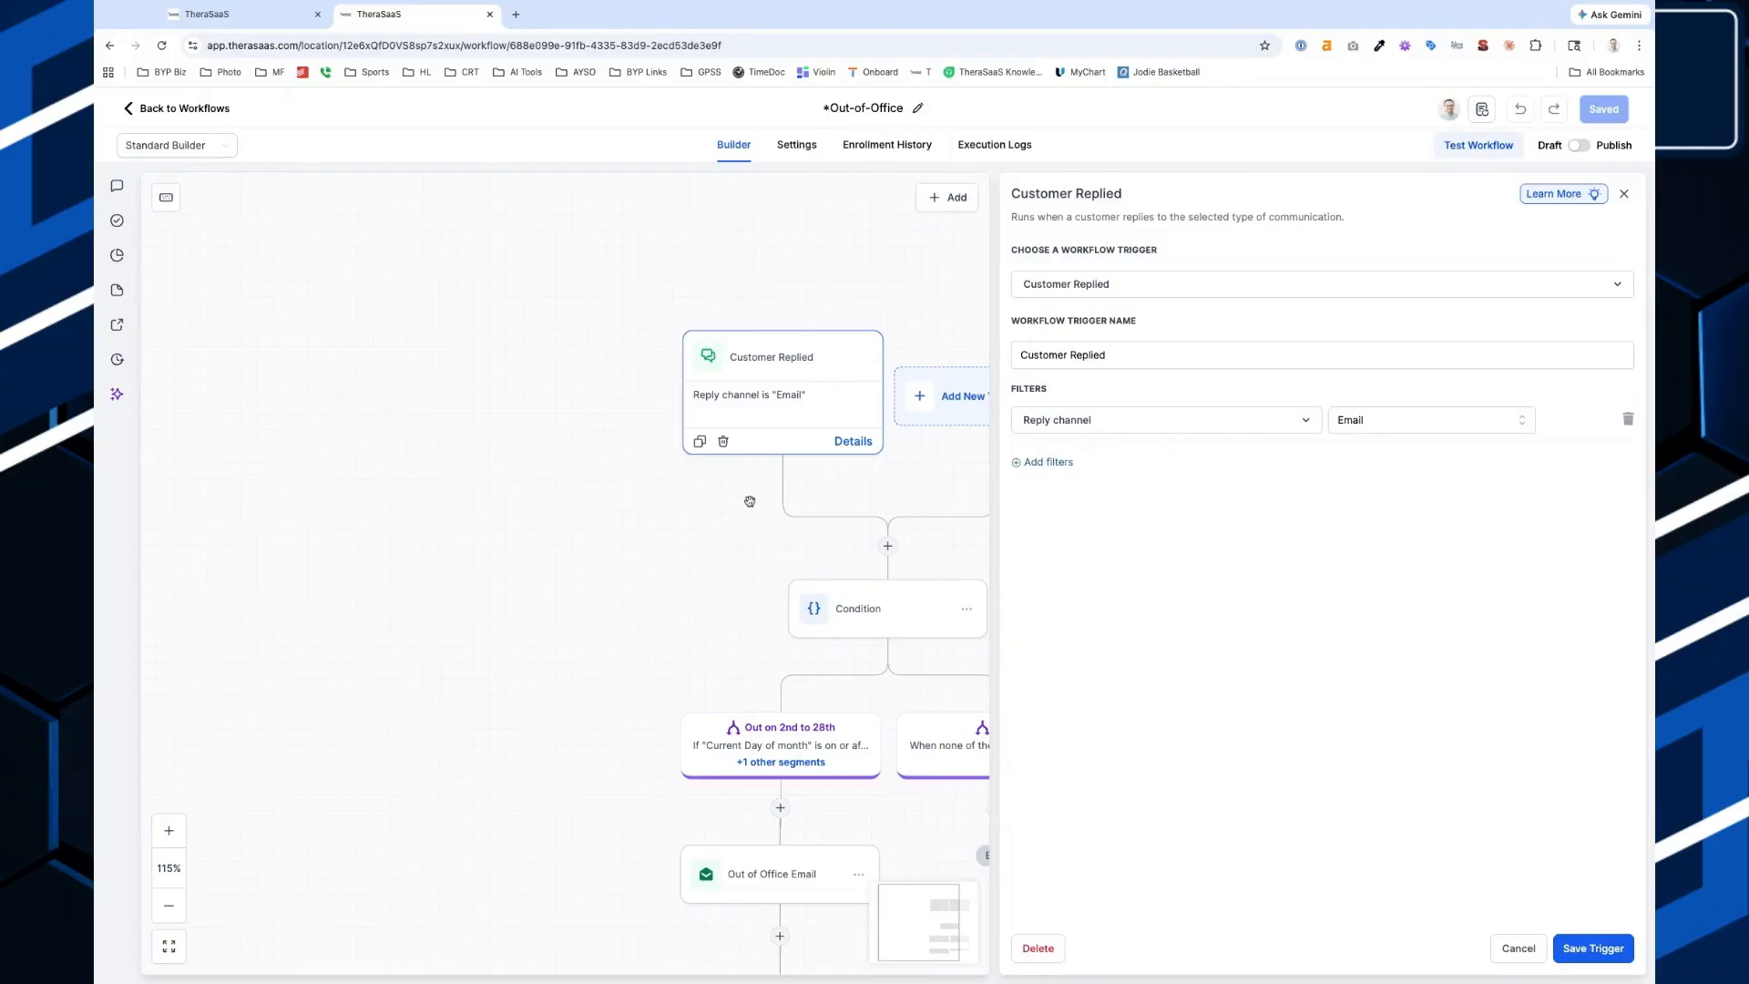
click(852, 608)
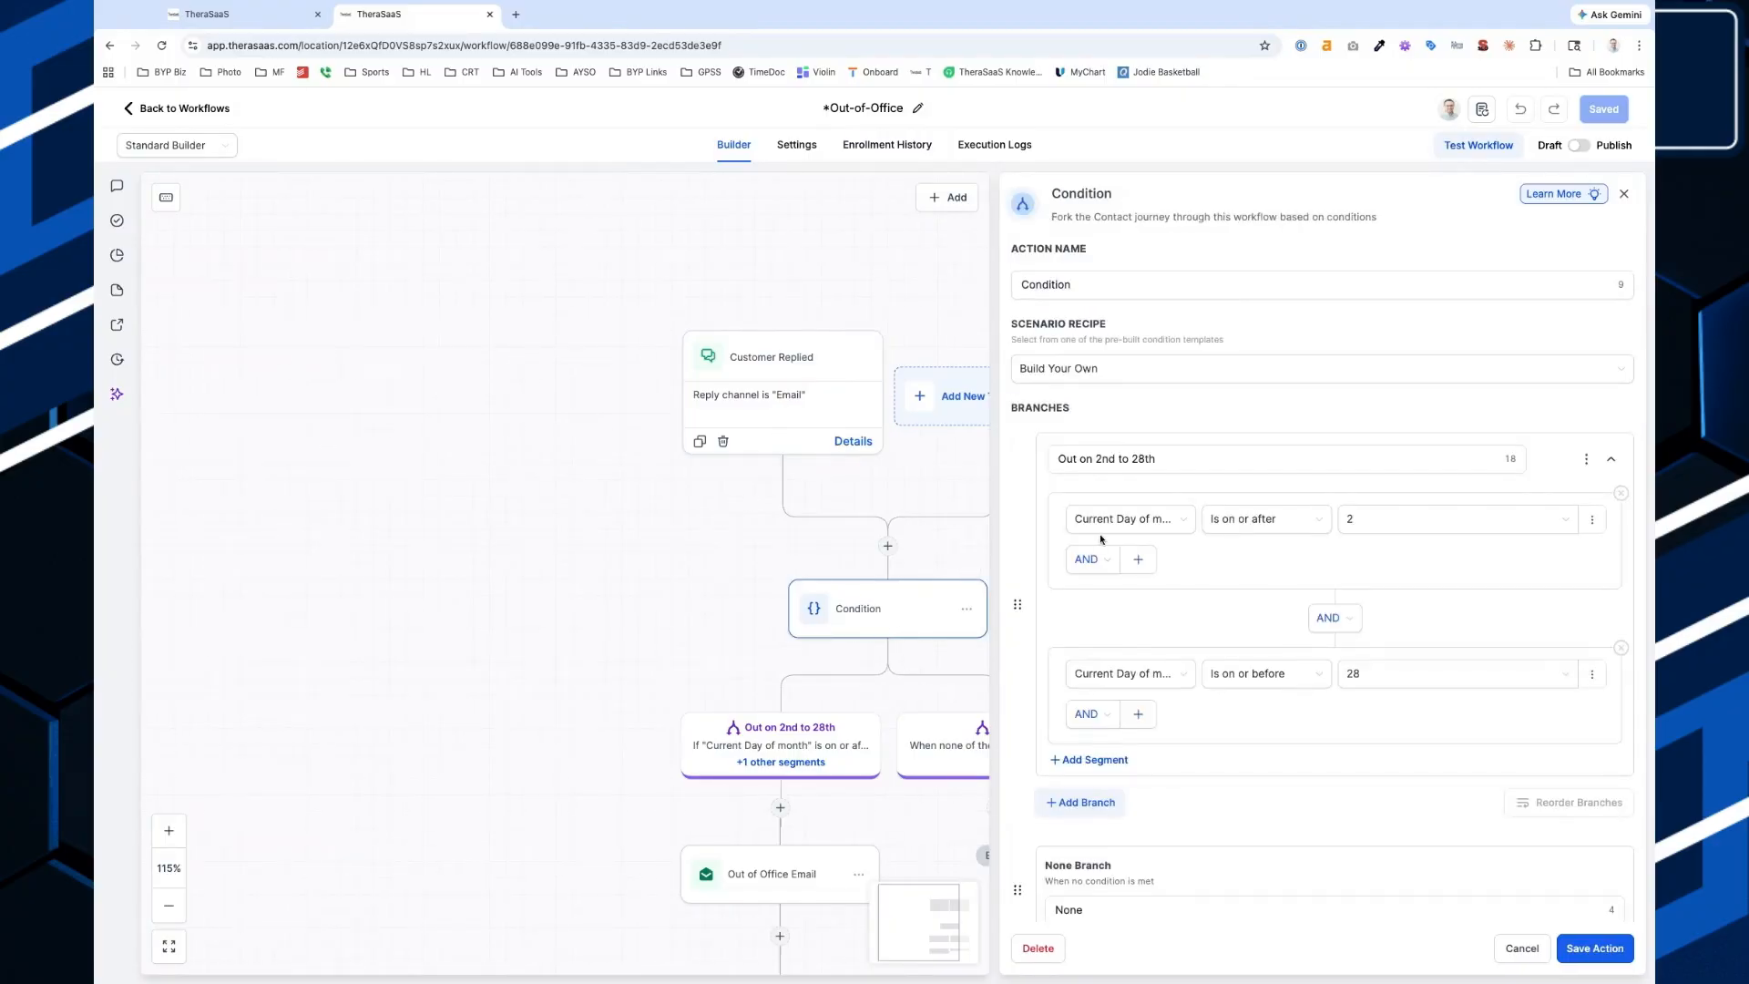
click(1623, 193)
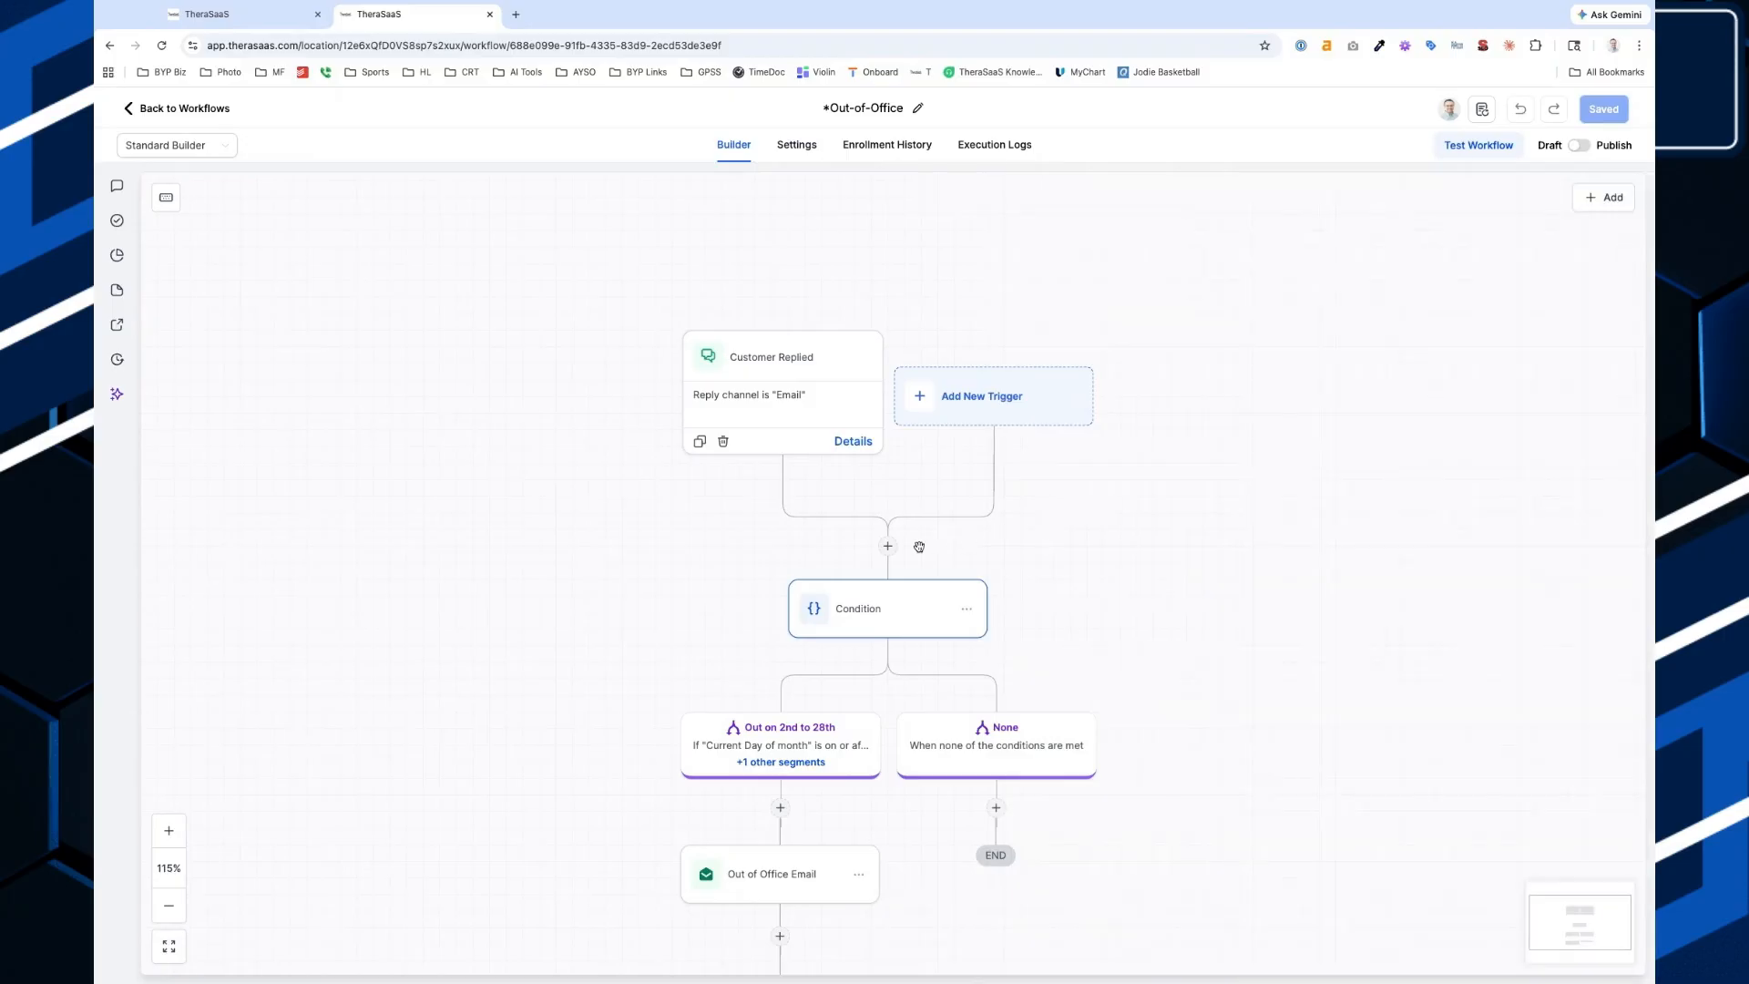
Insert an If / Else action between the Customer Replied trigger and the existing Condition.
click(887, 546)
text(con)
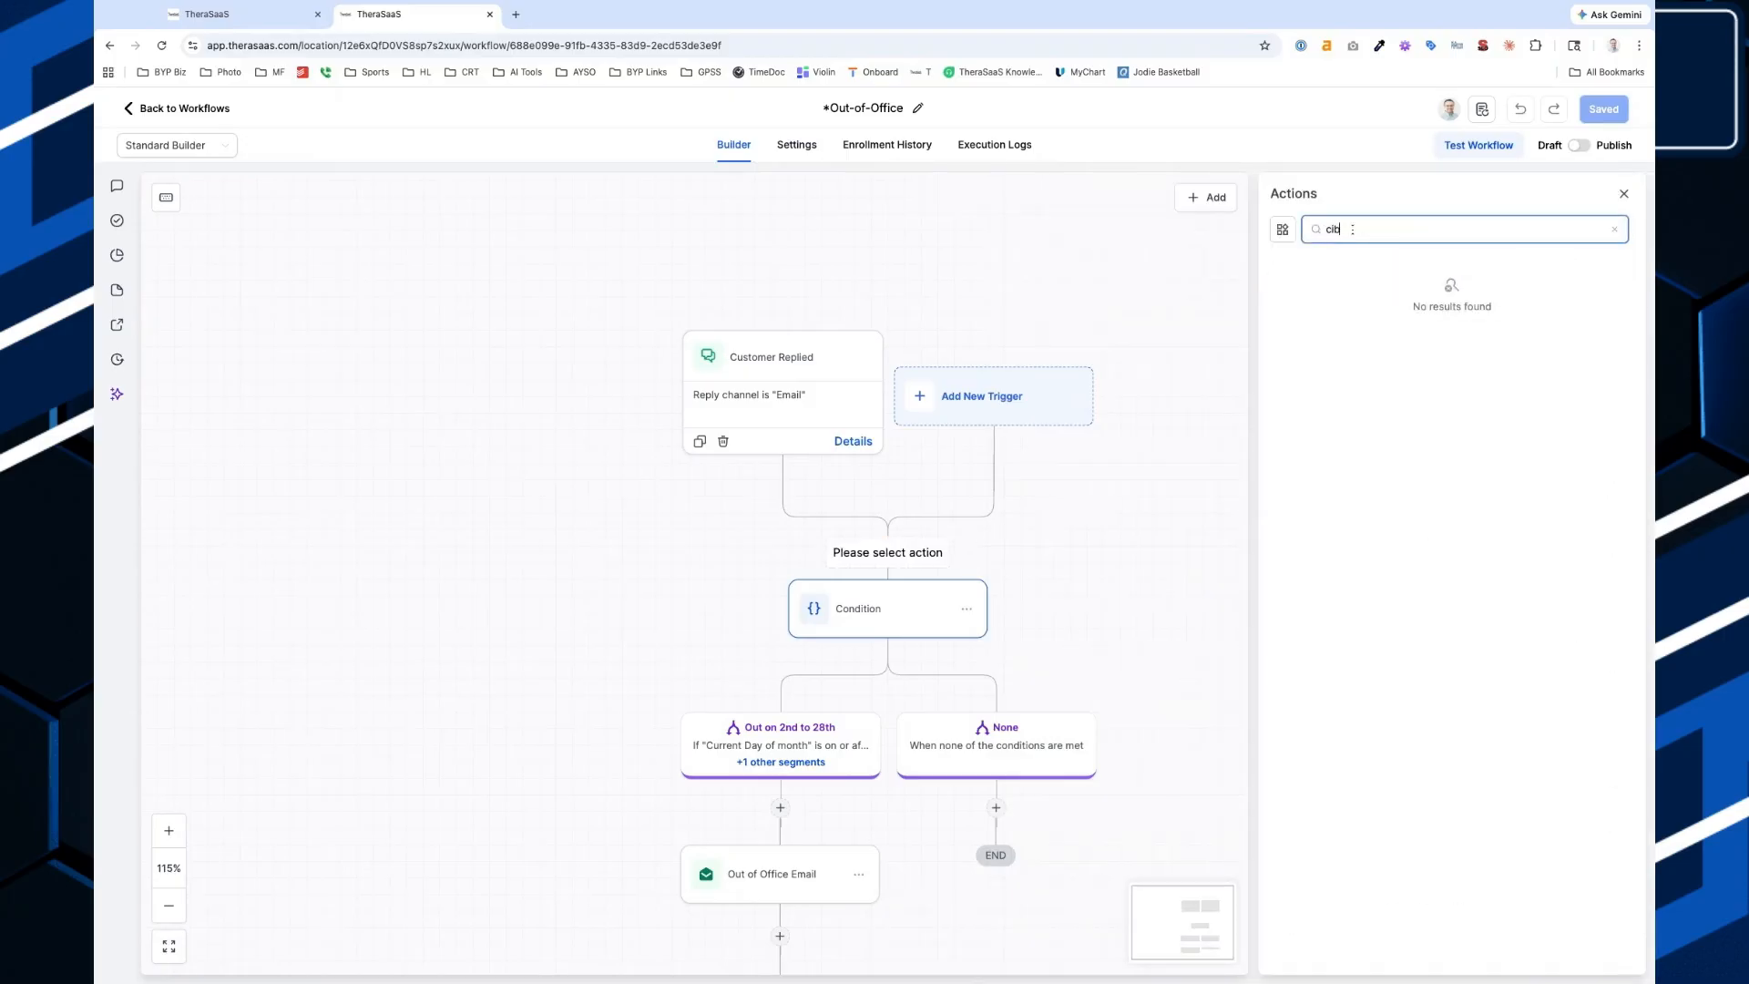
text(di)
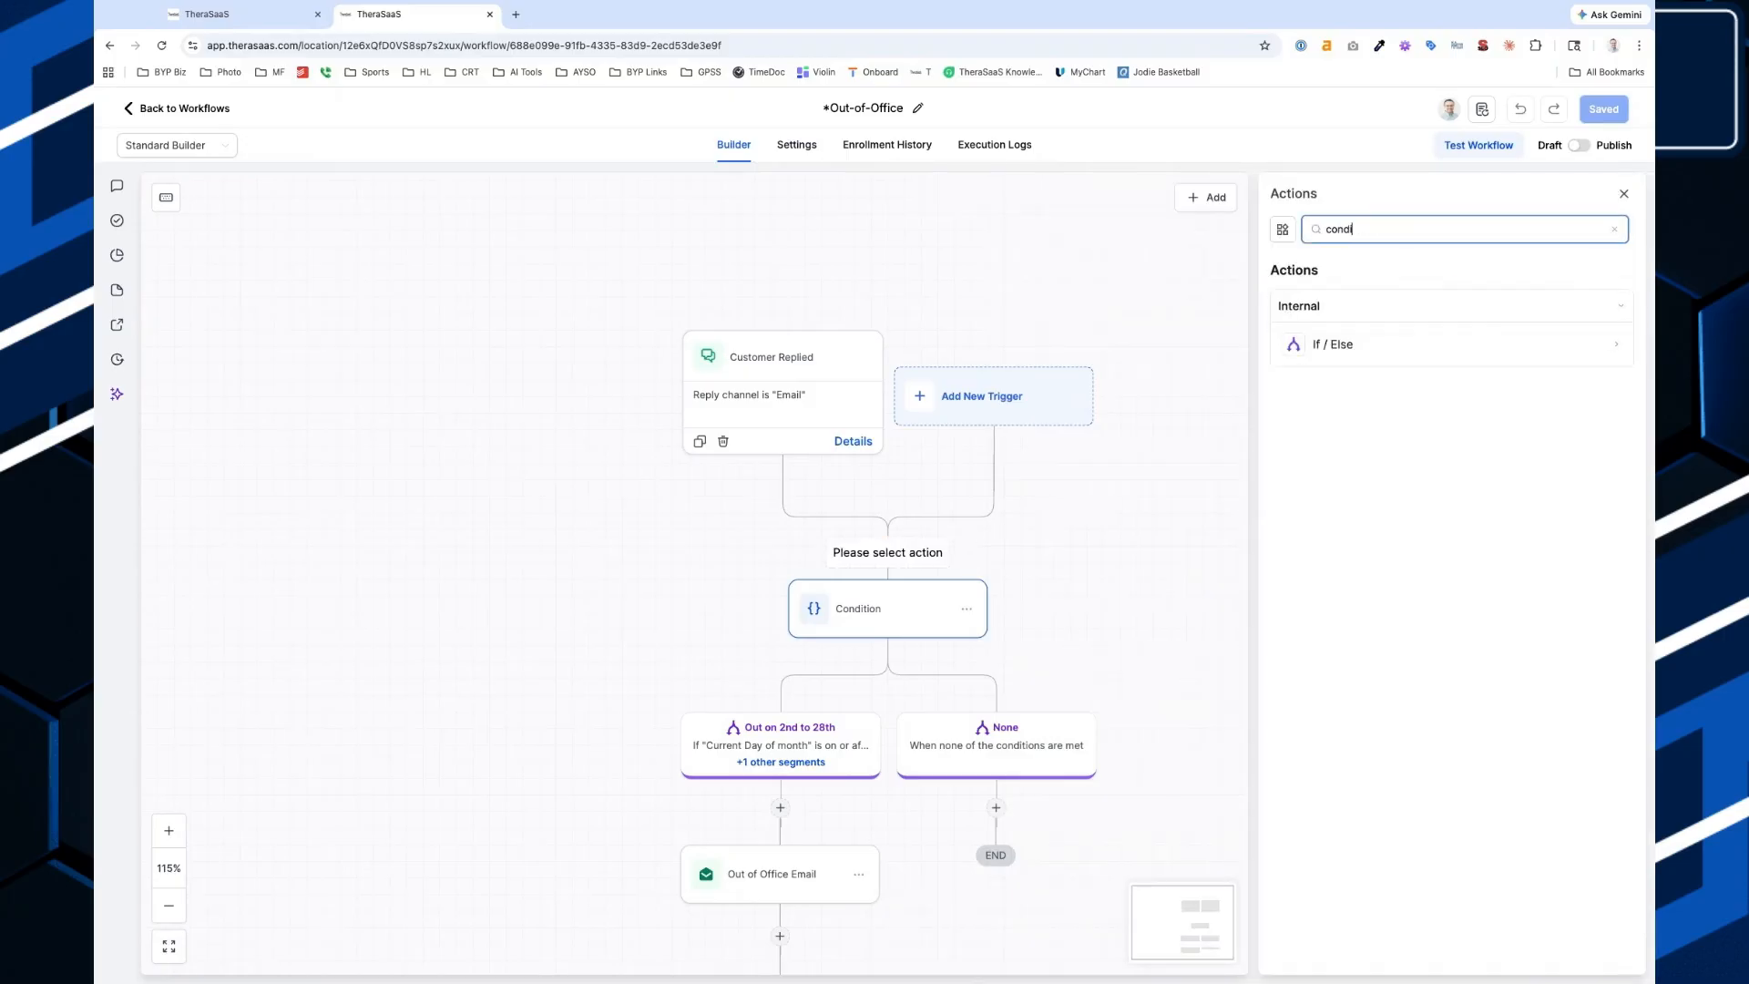
click(1354, 344)
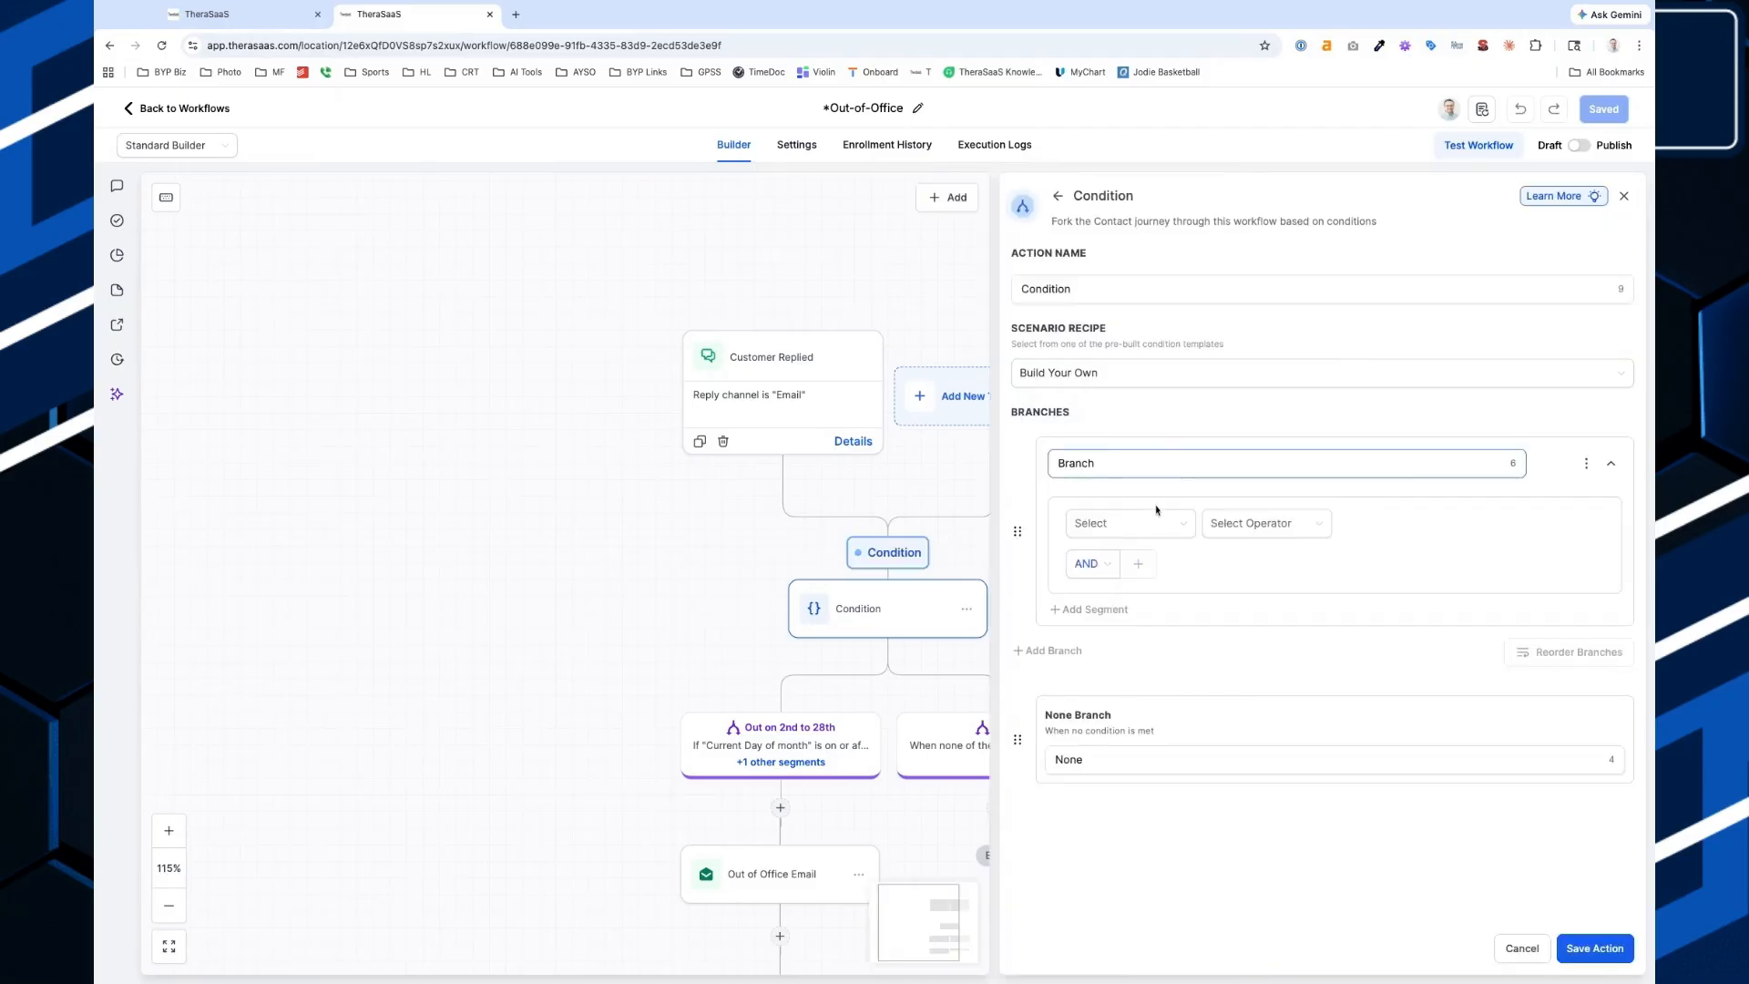
Set the new condition's branch to Current Day of month Is 2, and discard the unsaved condition.
click(1131, 538)
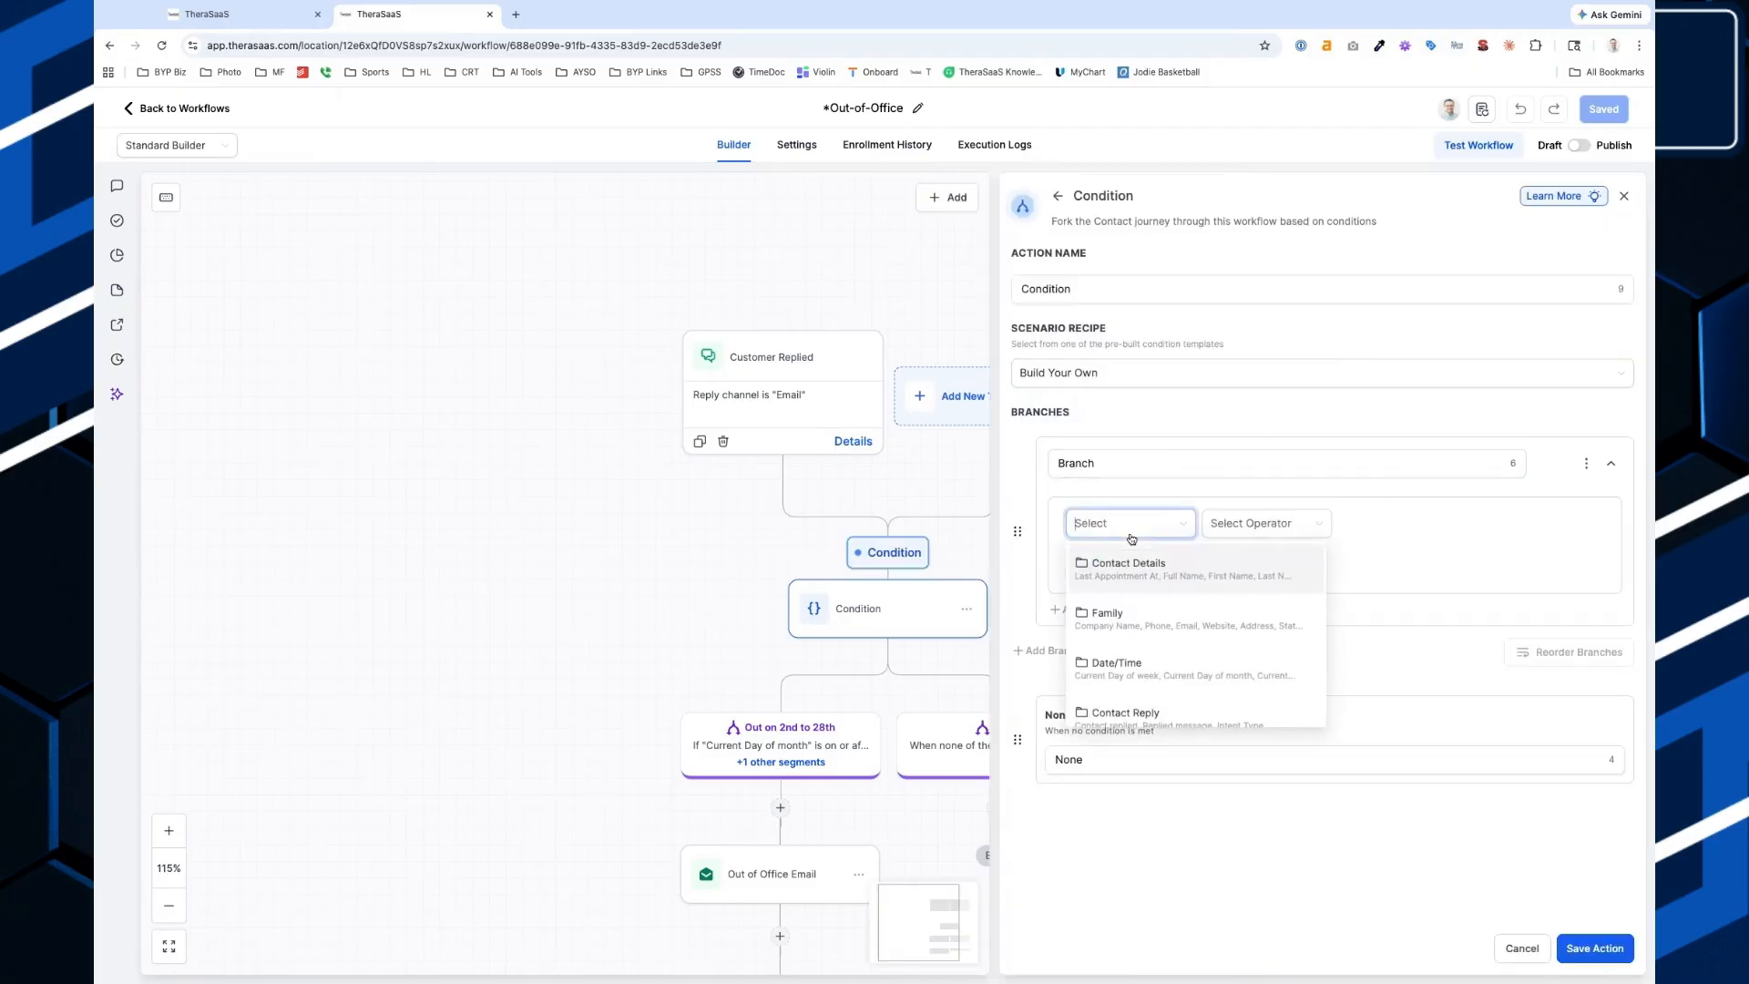
click(1127, 667)
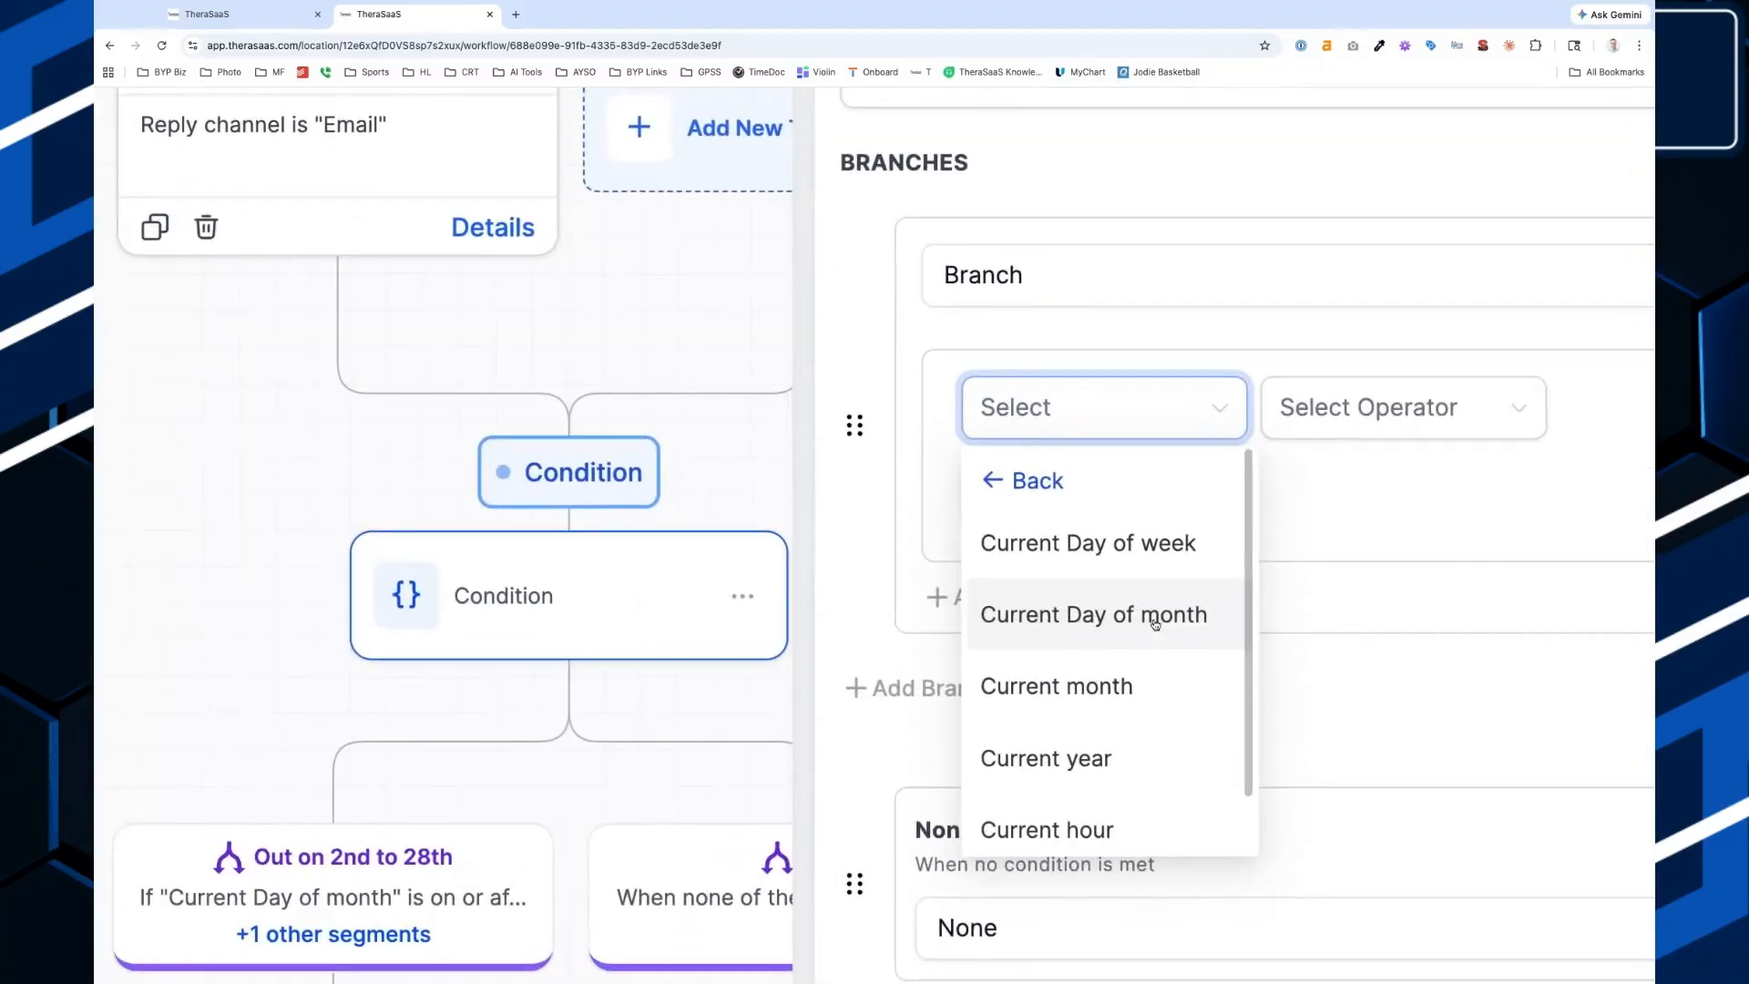
click(1116, 616)
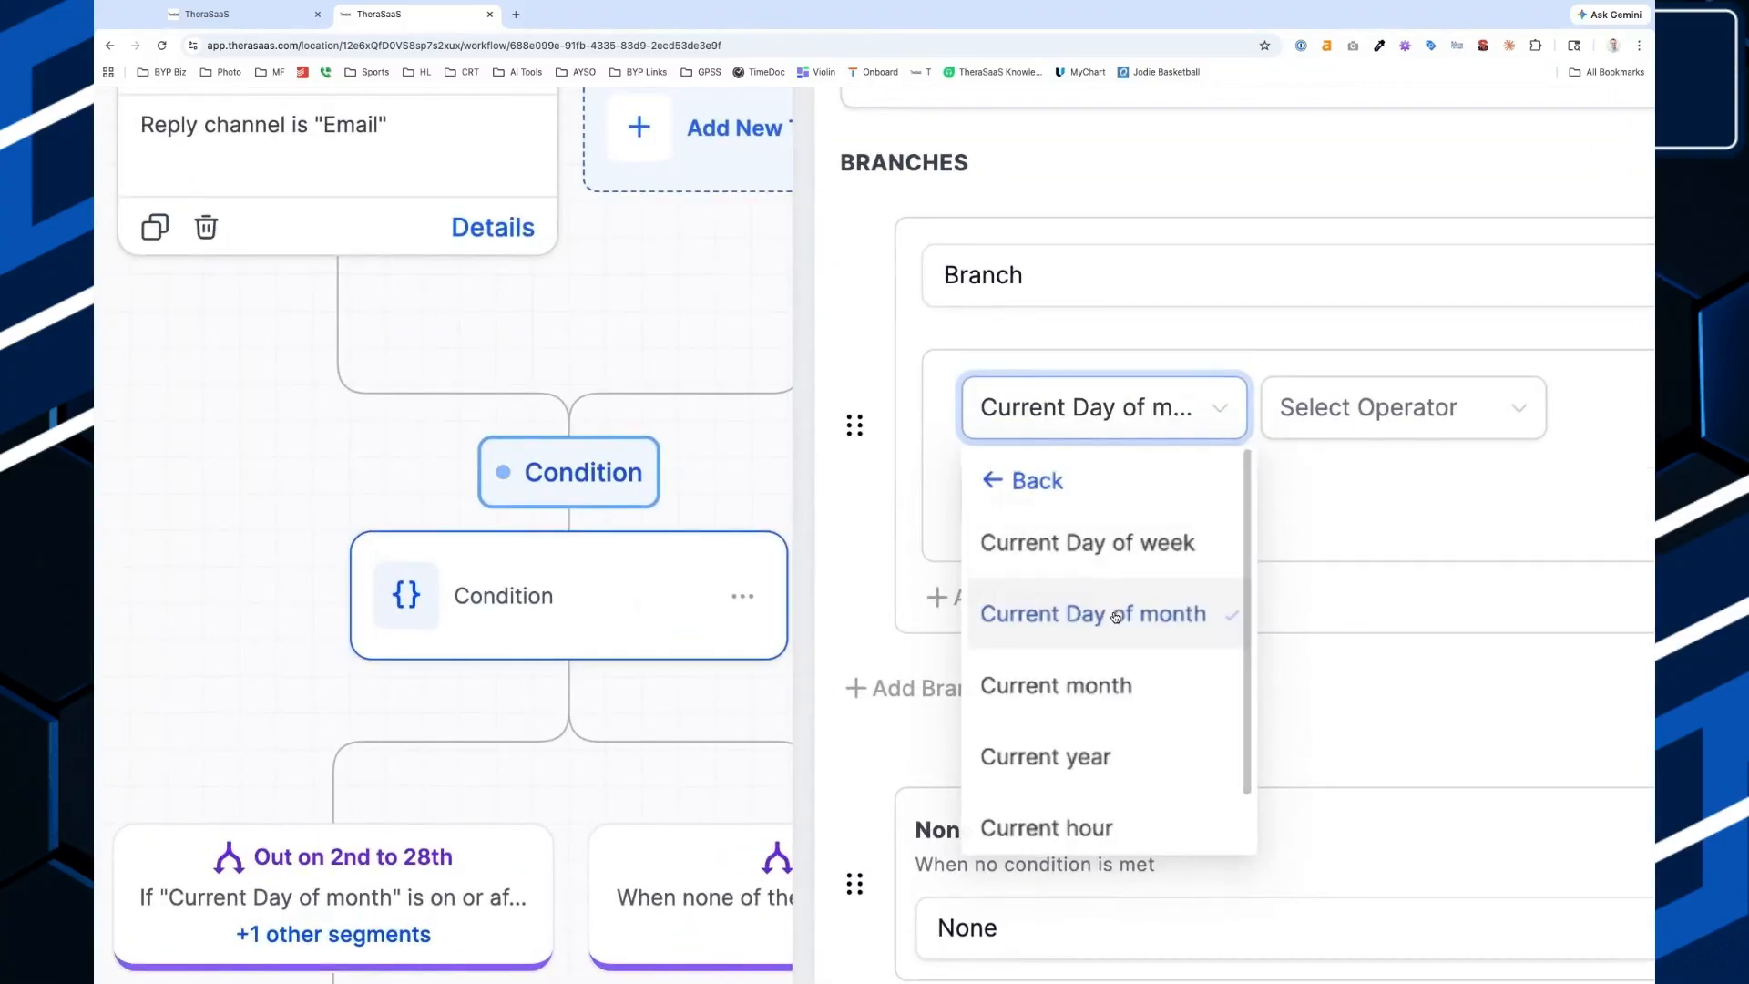
click(1376, 400)
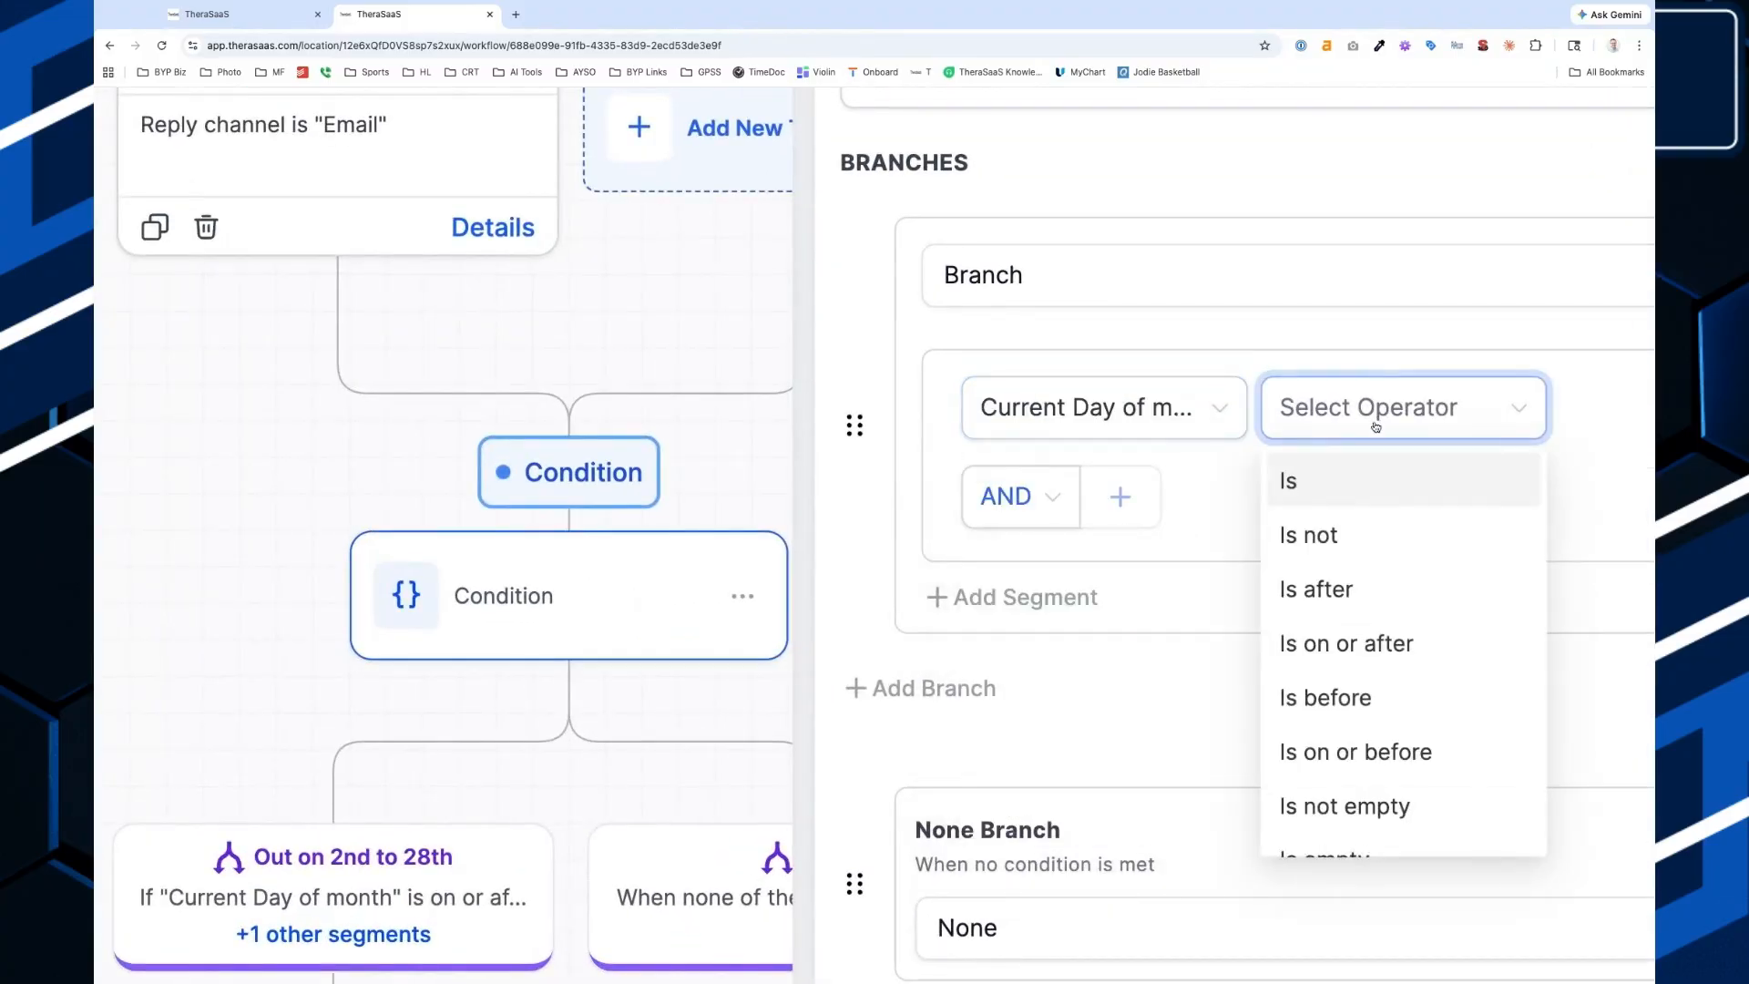
click(1366, 476)
click(1351, 526)
click(1255, 559)
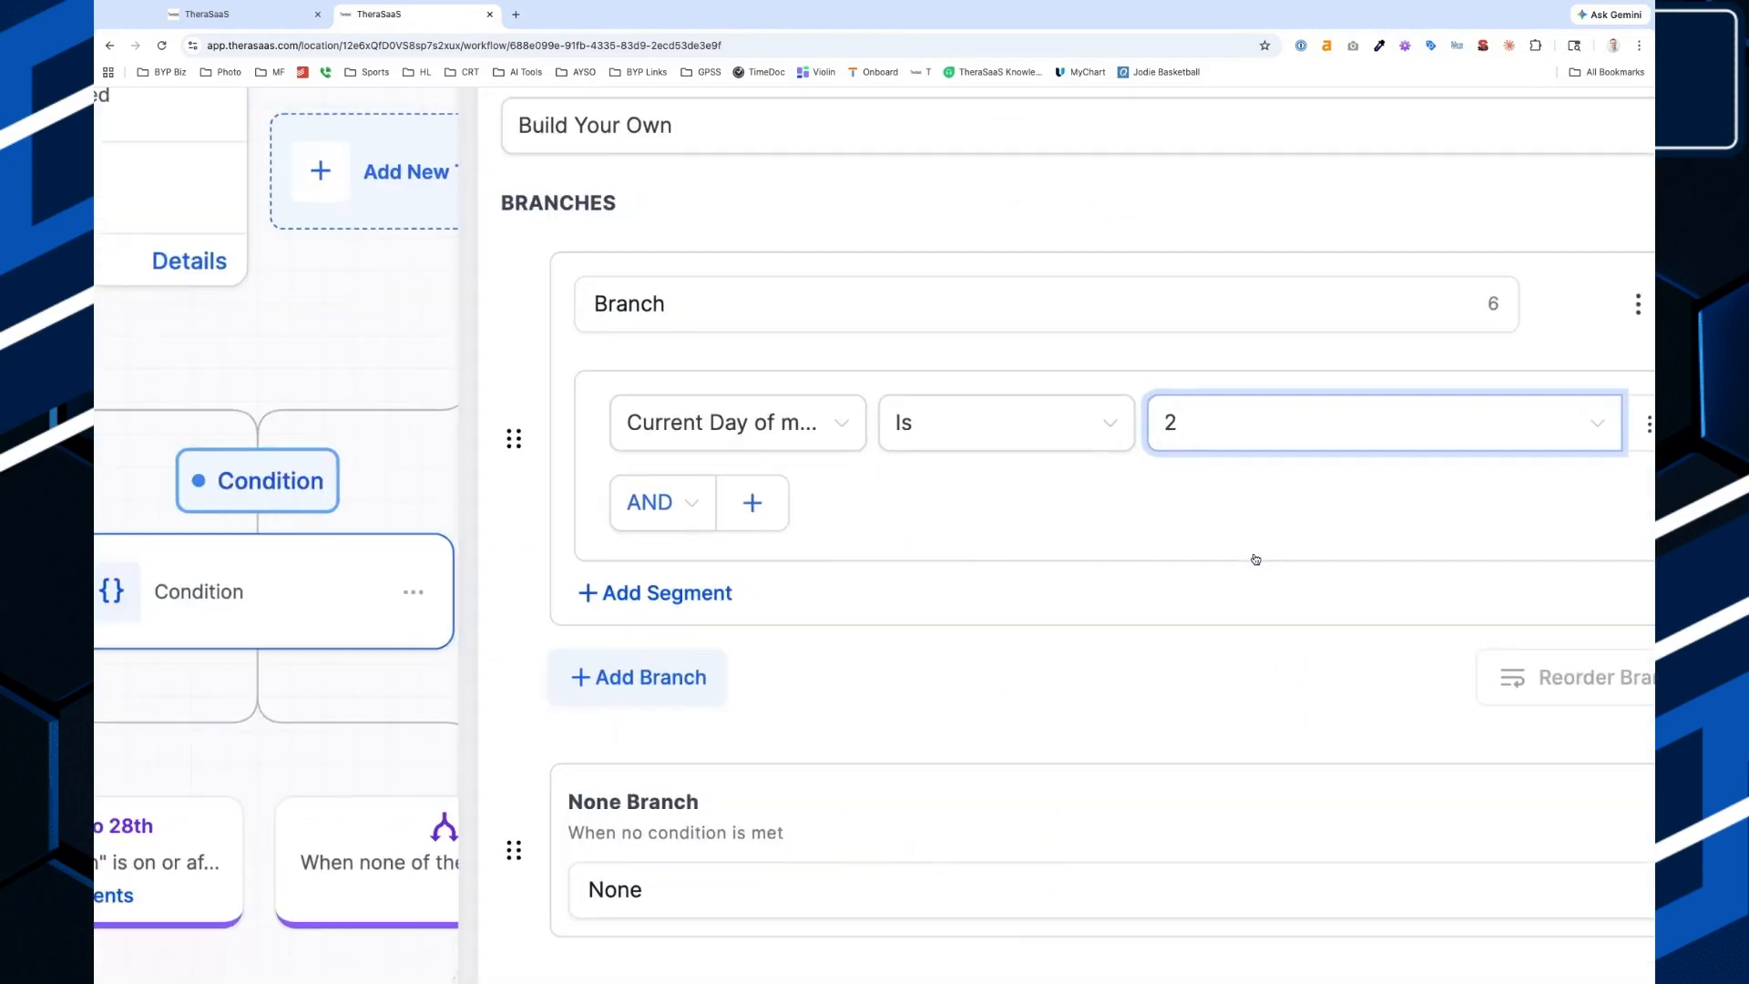
click(1438, 324)
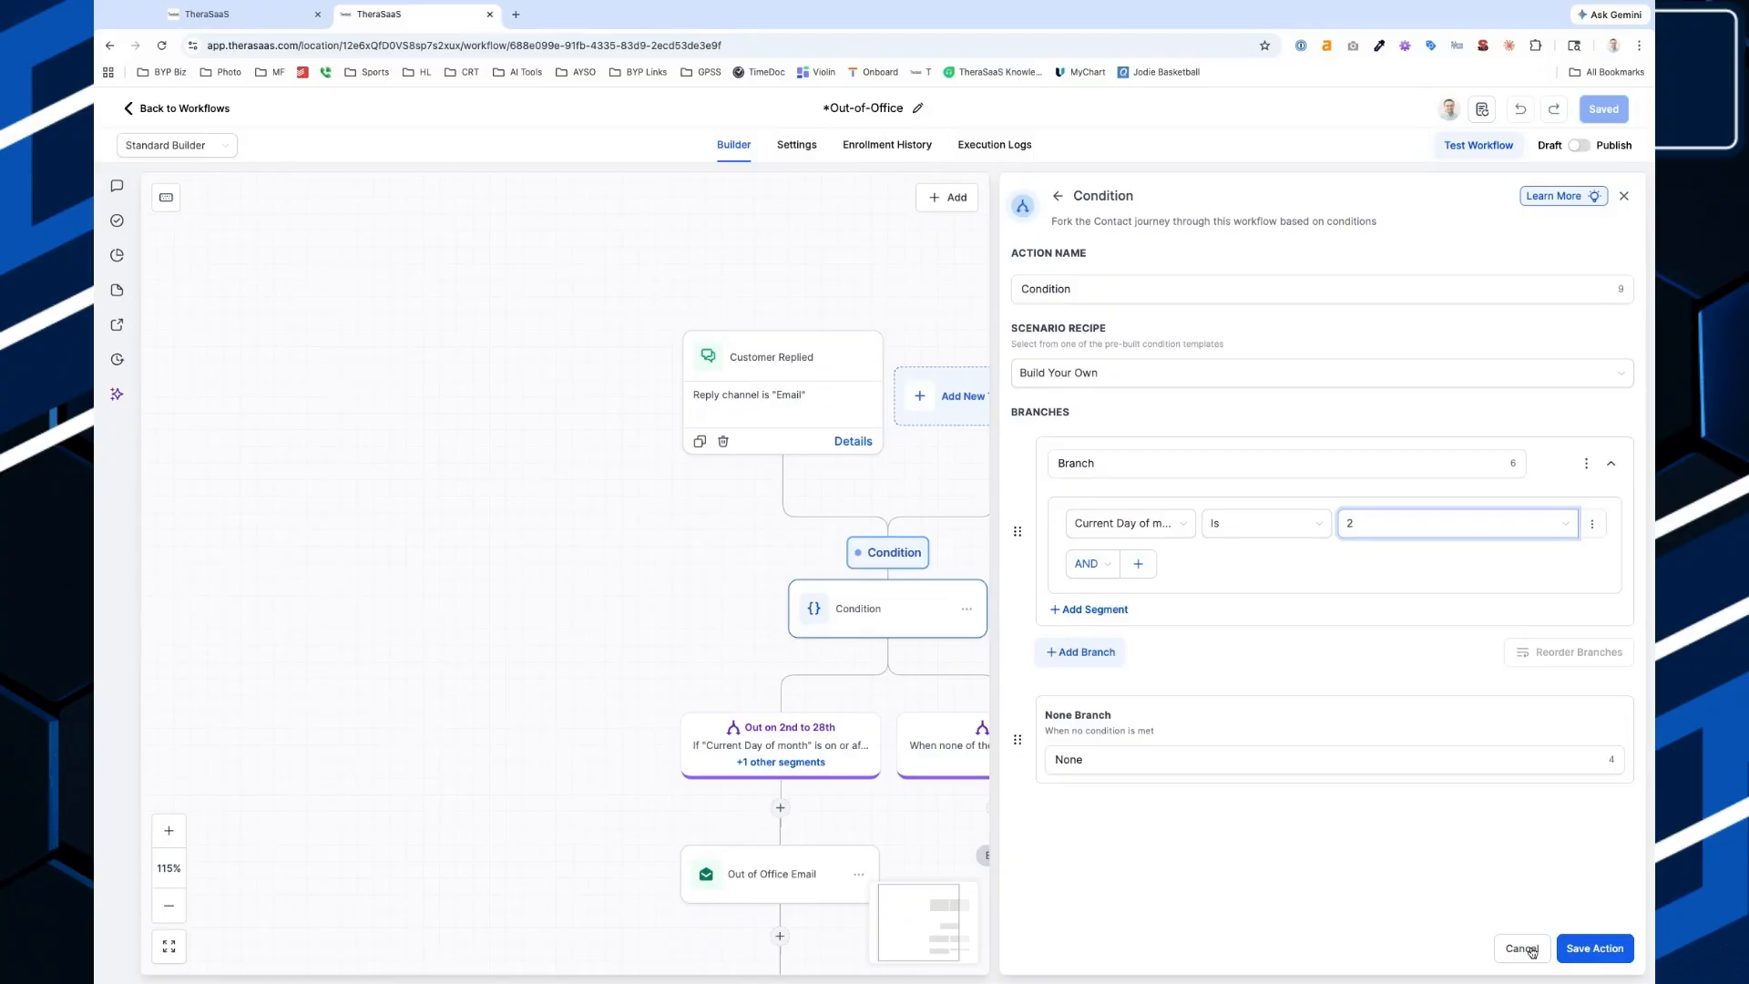
click(1530, 949)
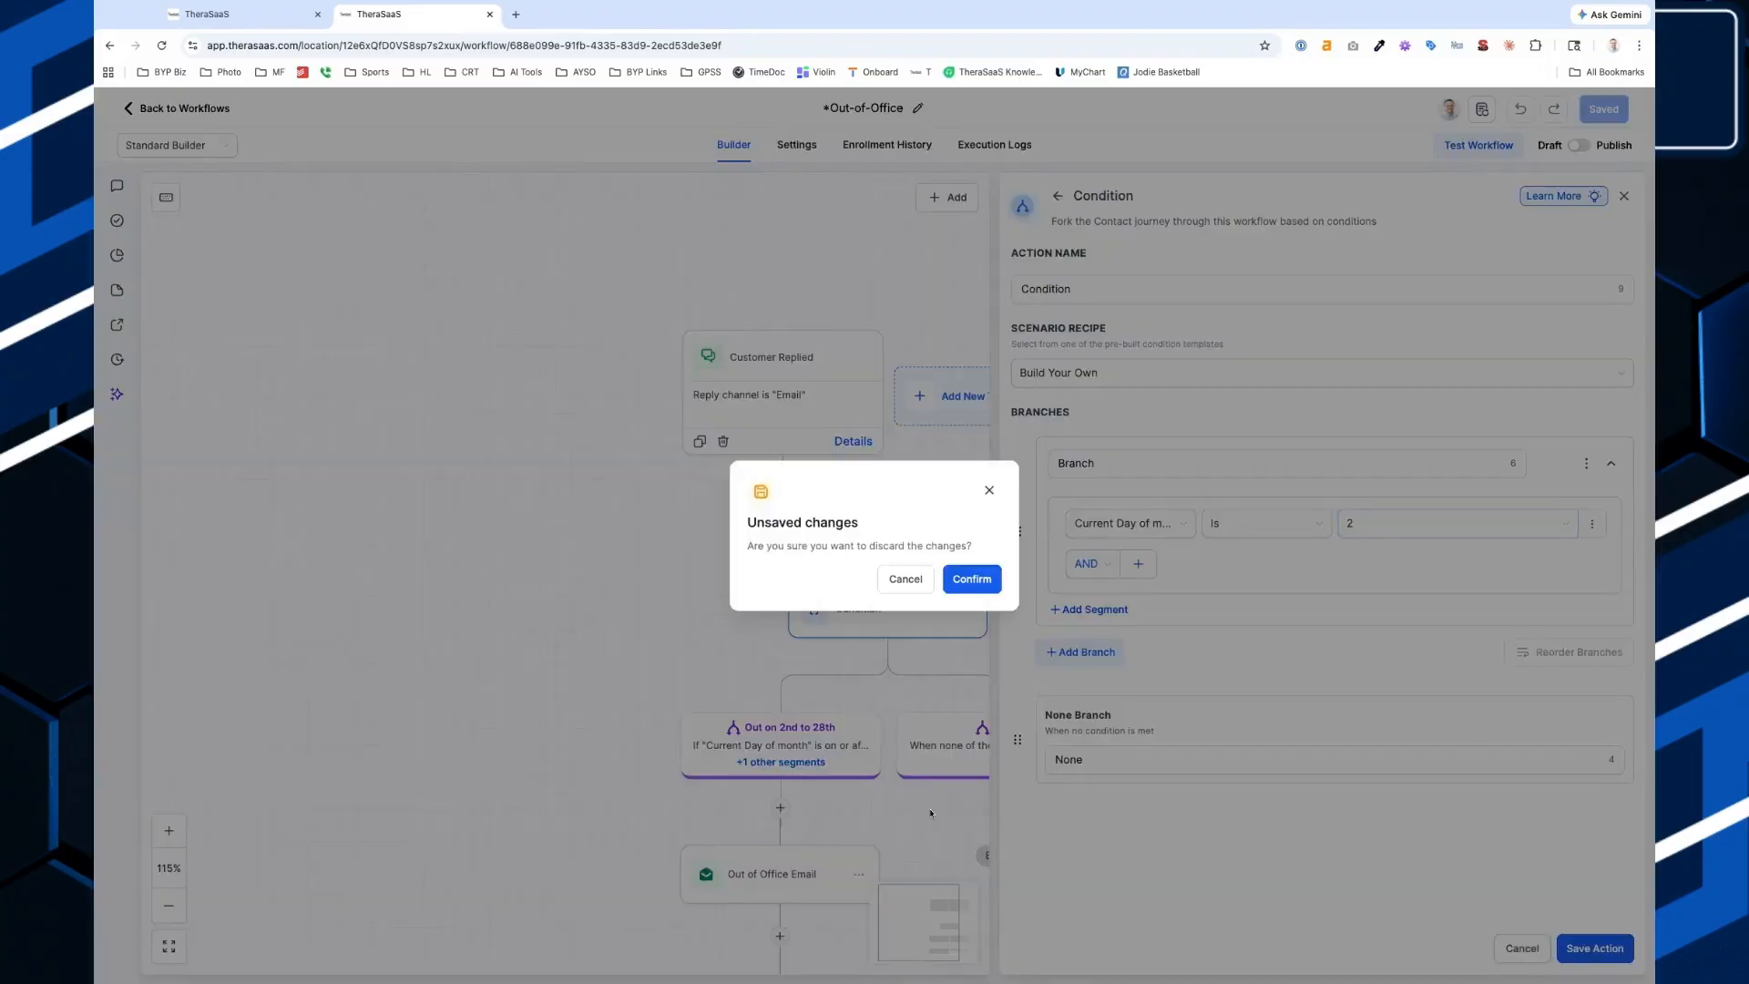
click(914, 587)
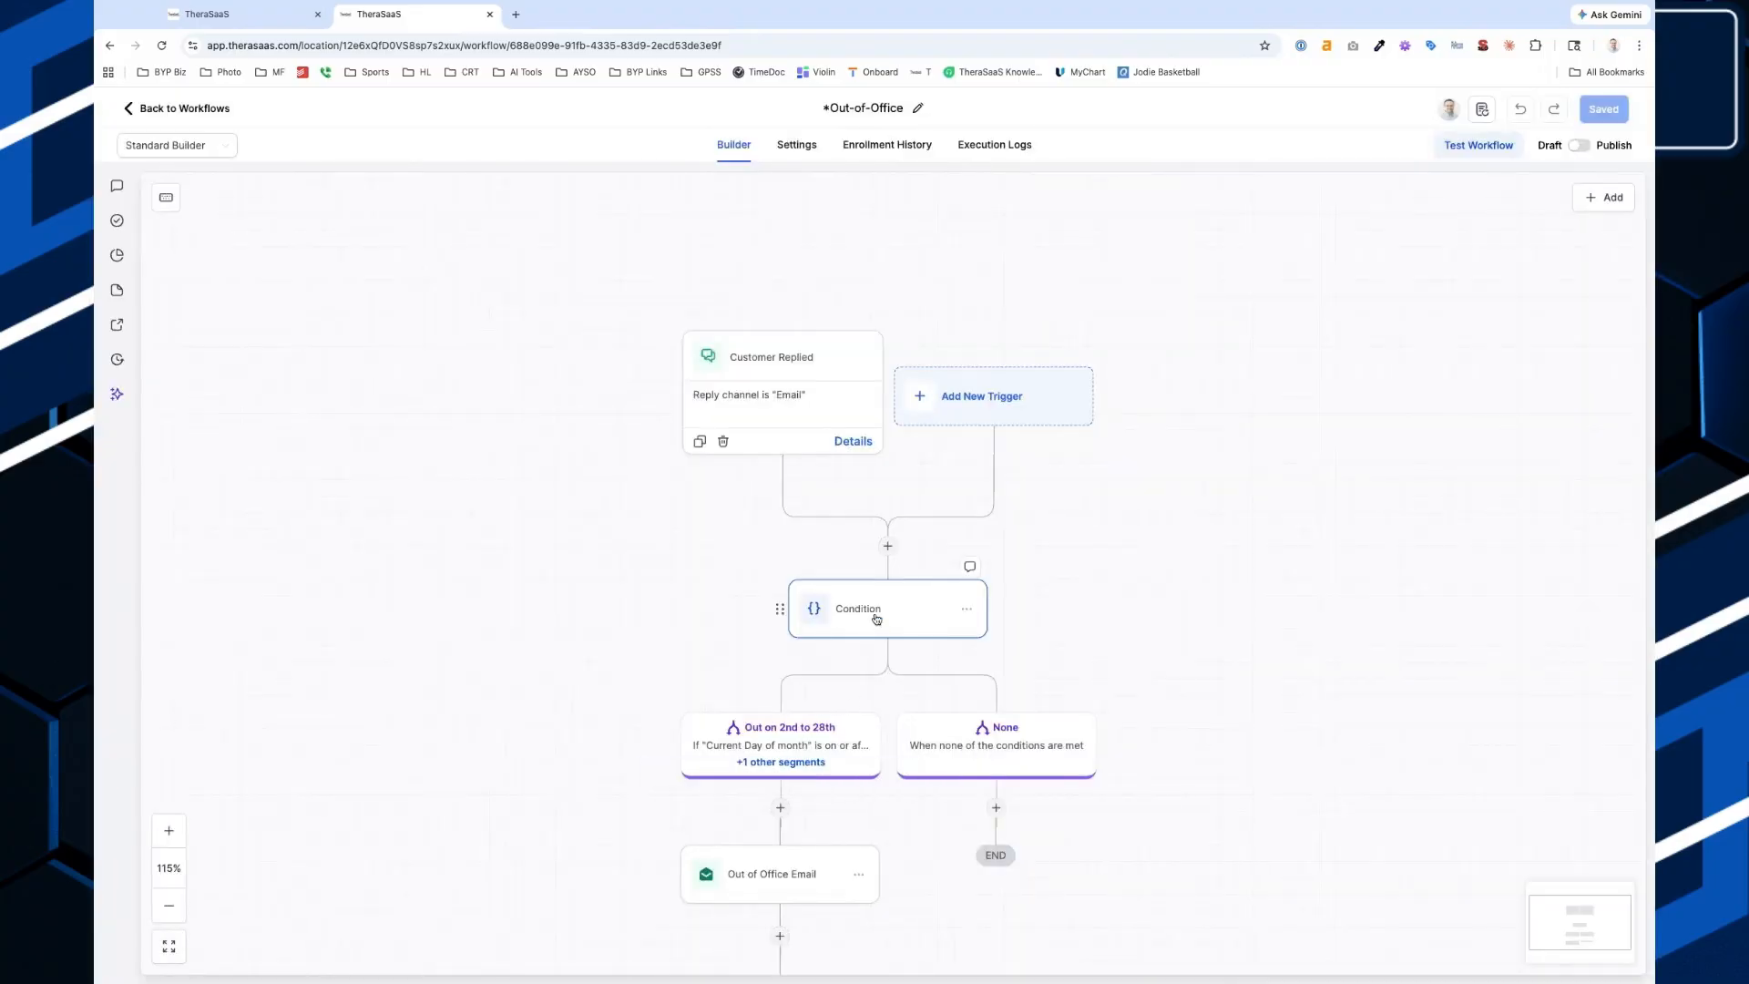
Examine the date segments of the existing Condition's Out on 2nd to 28th branch, and close it without changes.
click(876, 615)
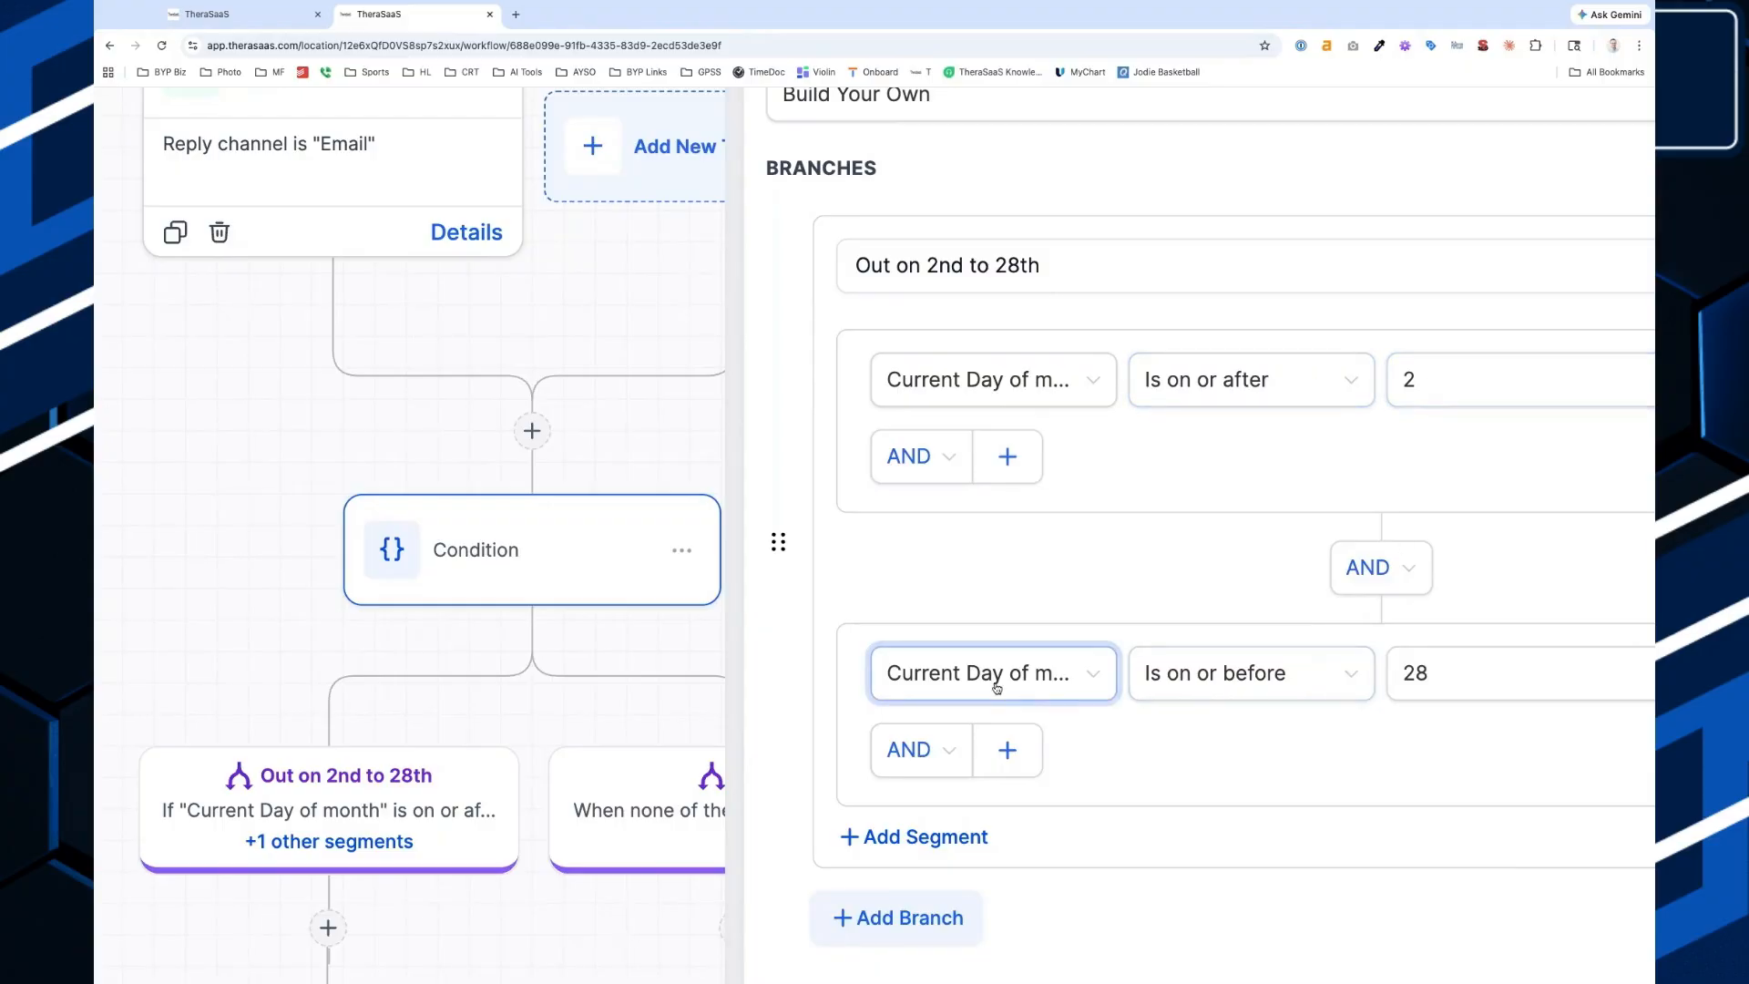
scroll(1353, 674, right, 5)
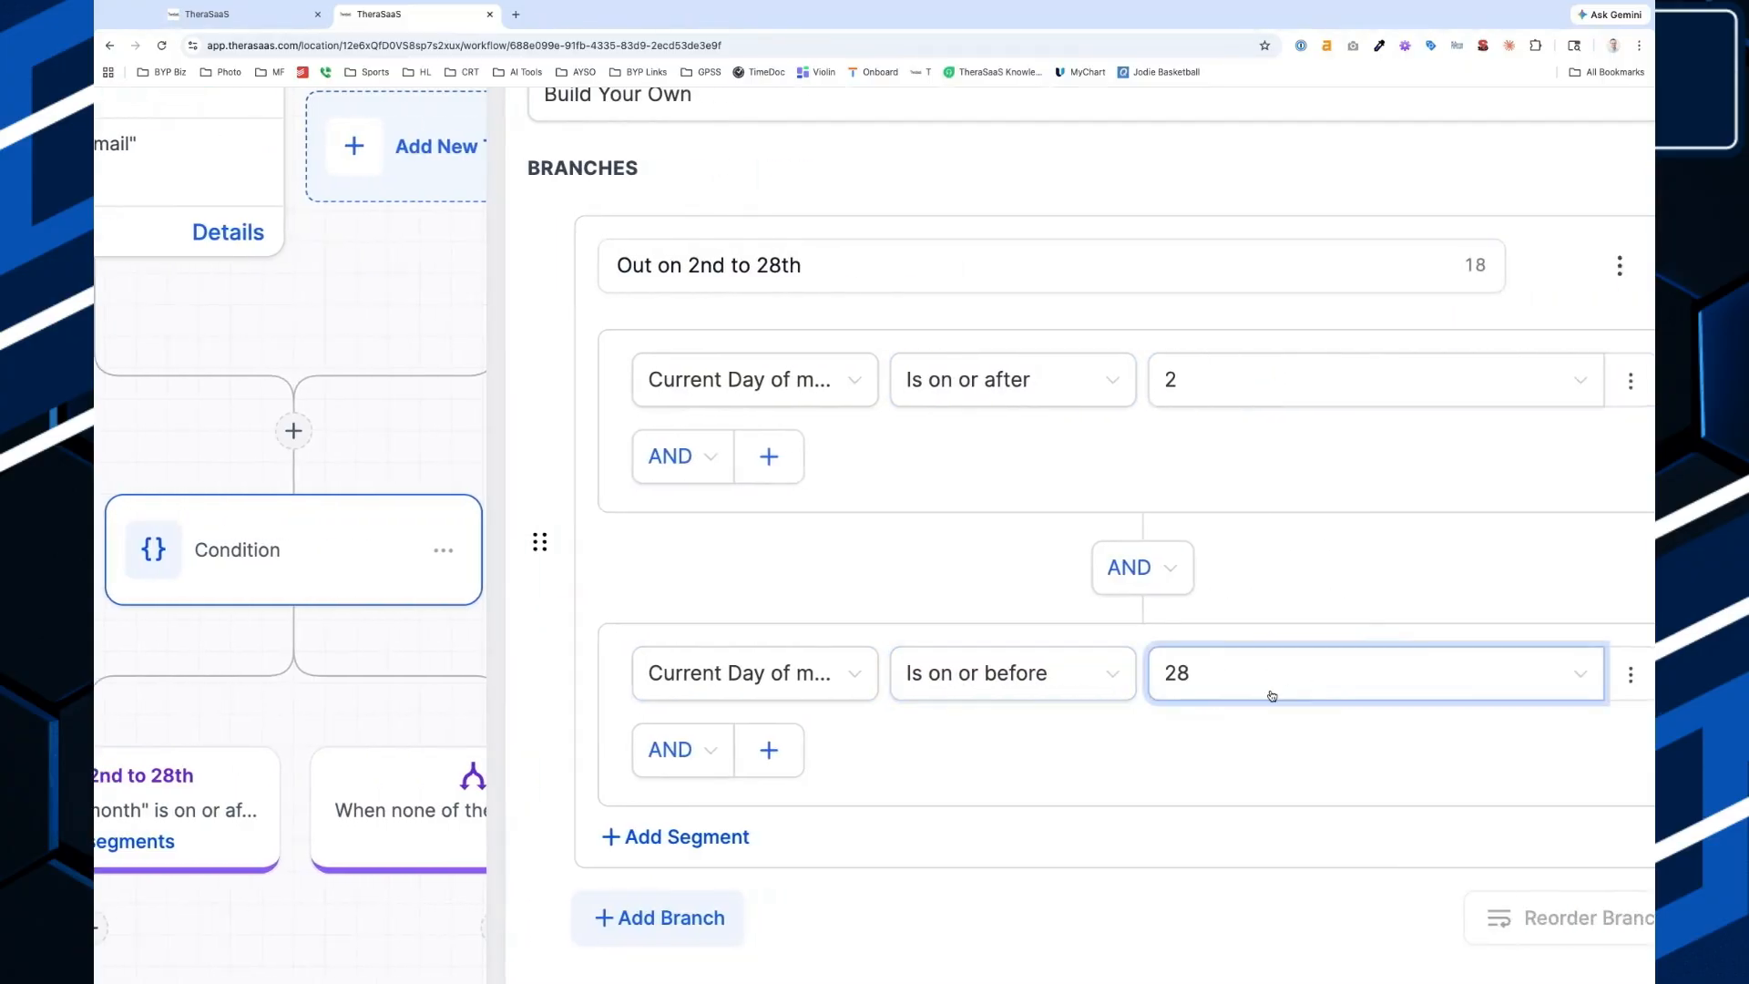
scroll(1271, 696, down, 5)
click(815, 749)
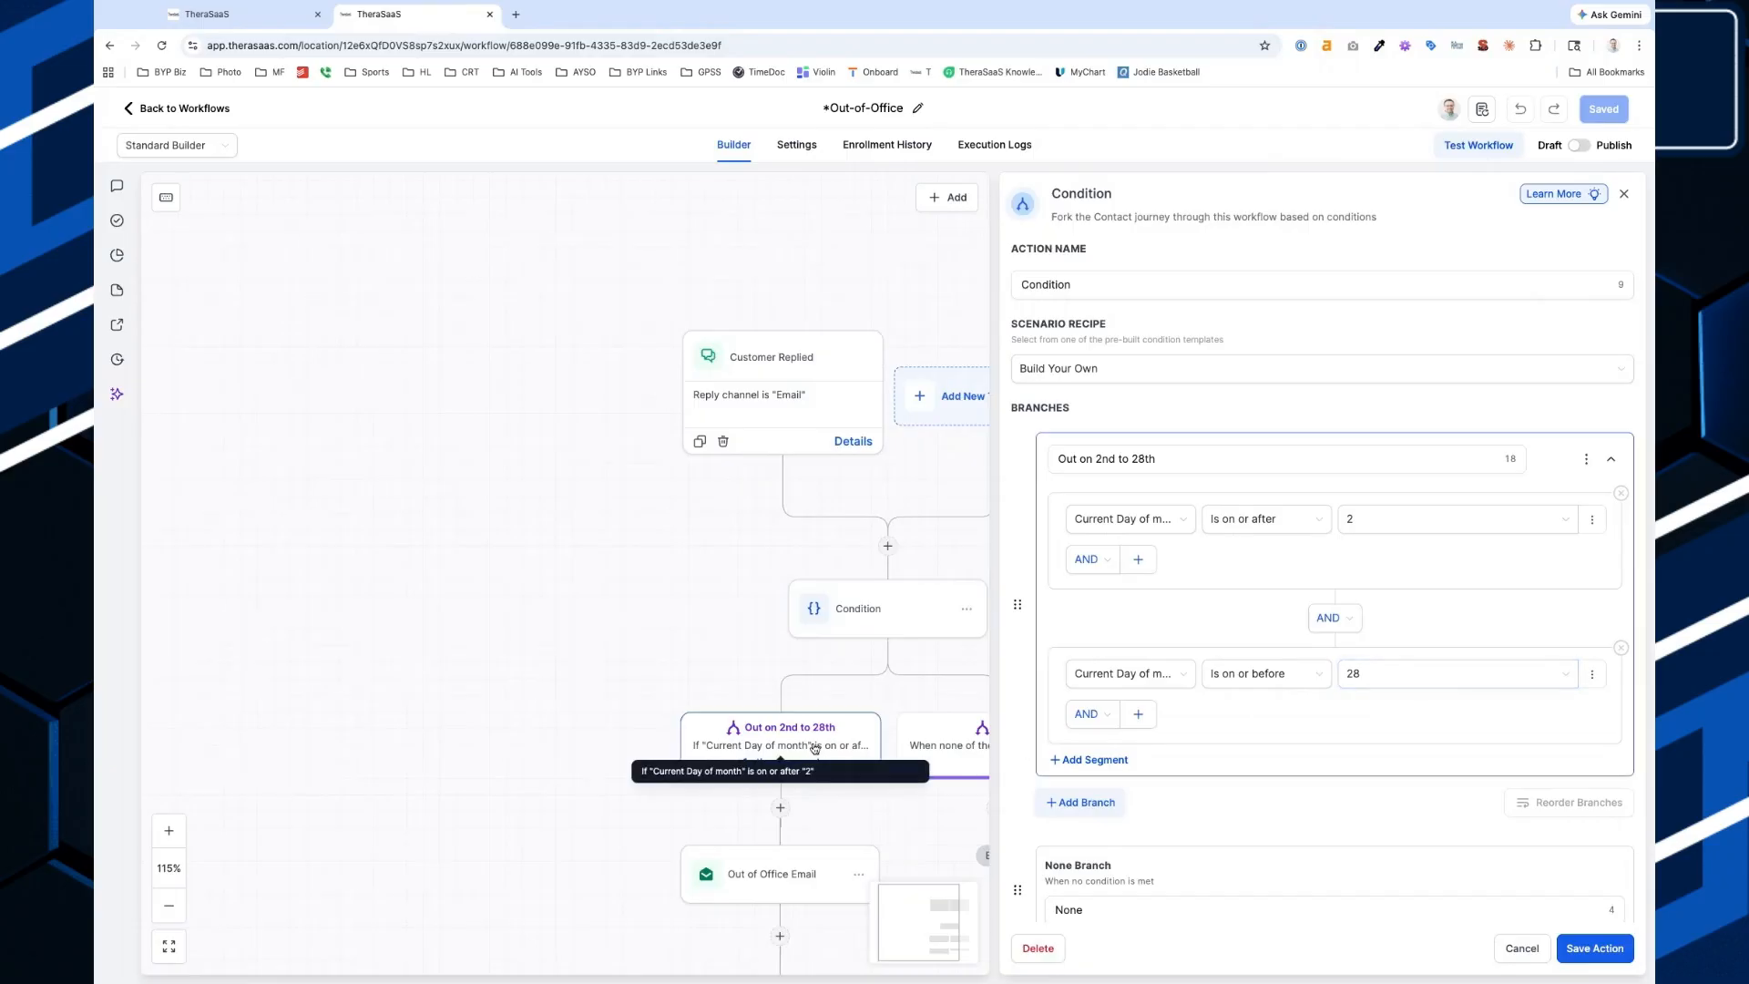
scroll(1233, 792, down, 3)
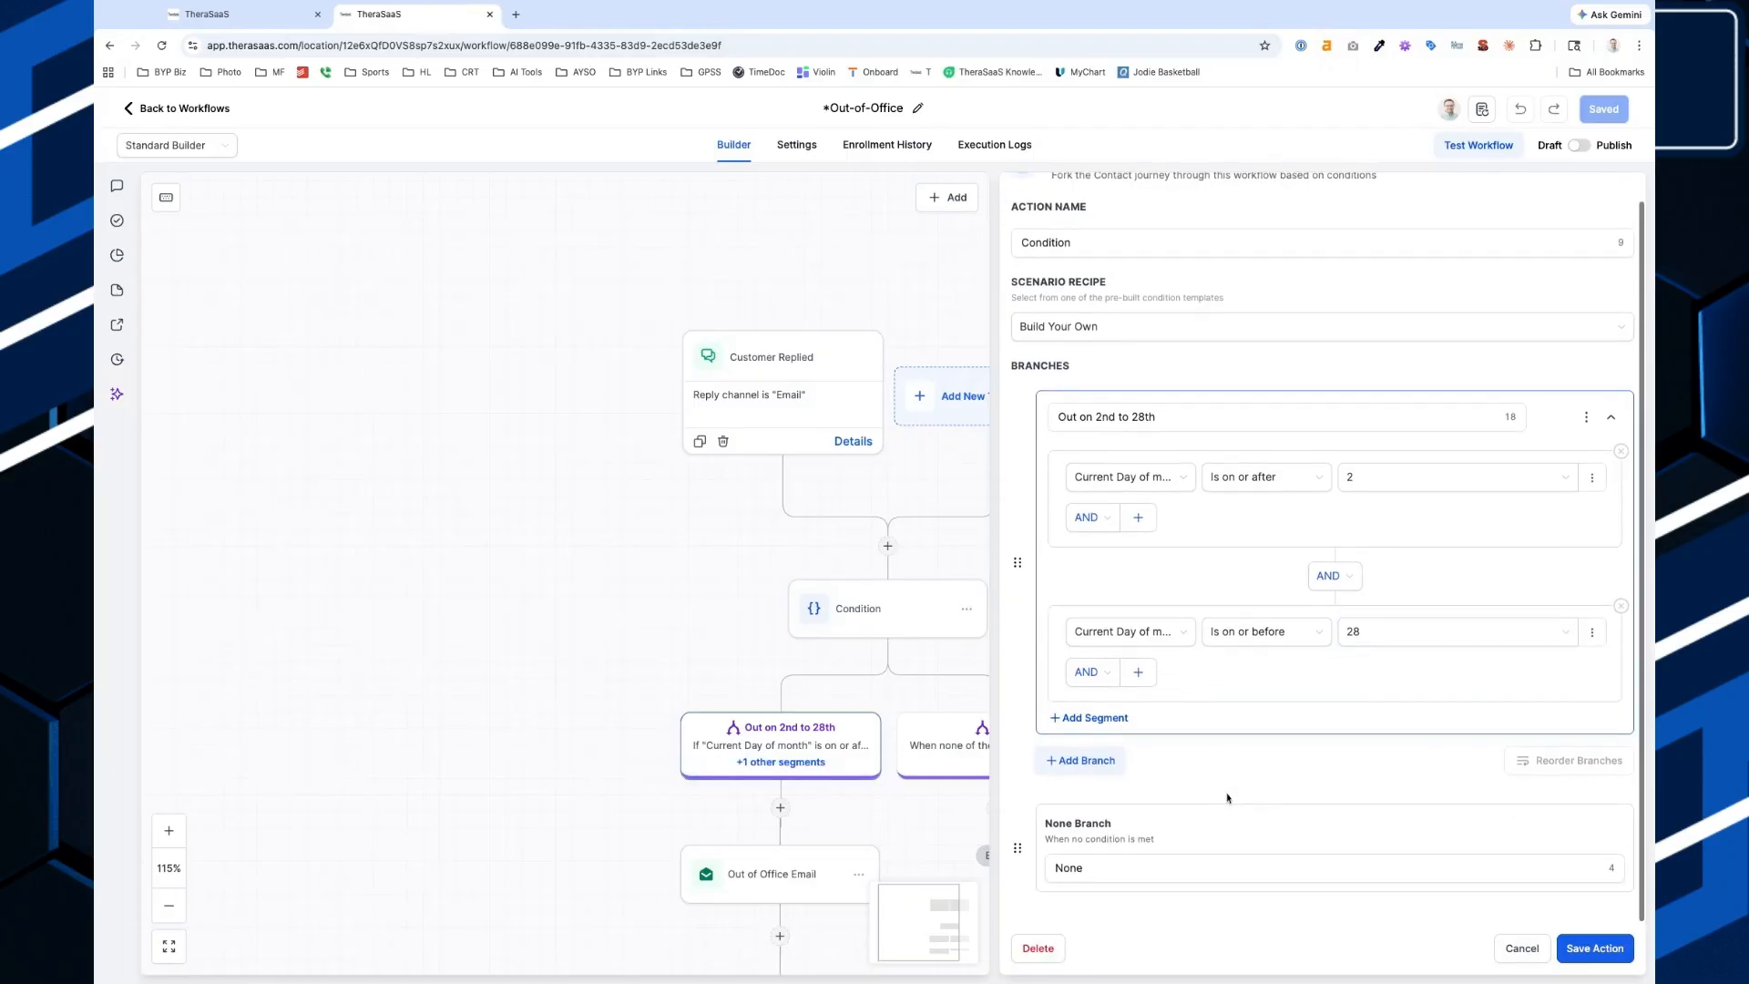
click(1512, 947)
Examine the Out of Office Email's subject and message and the end of its branch.
click(776, 881)
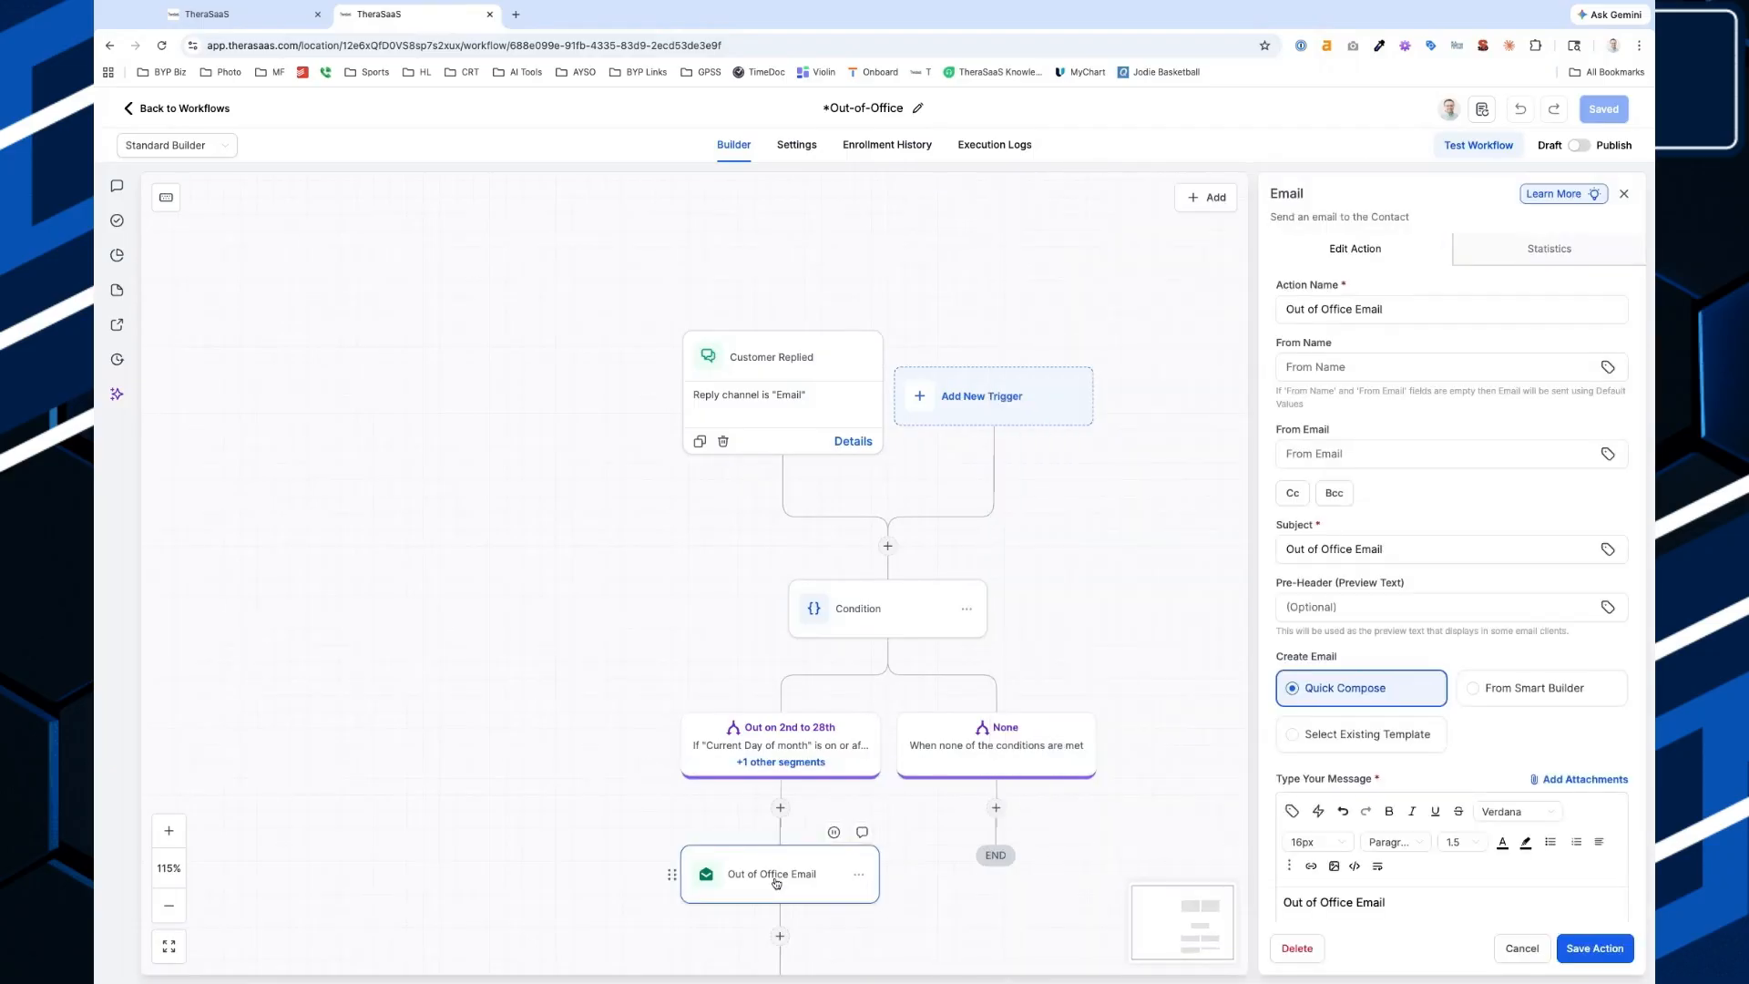
scroll(1452, 693, down, 4)
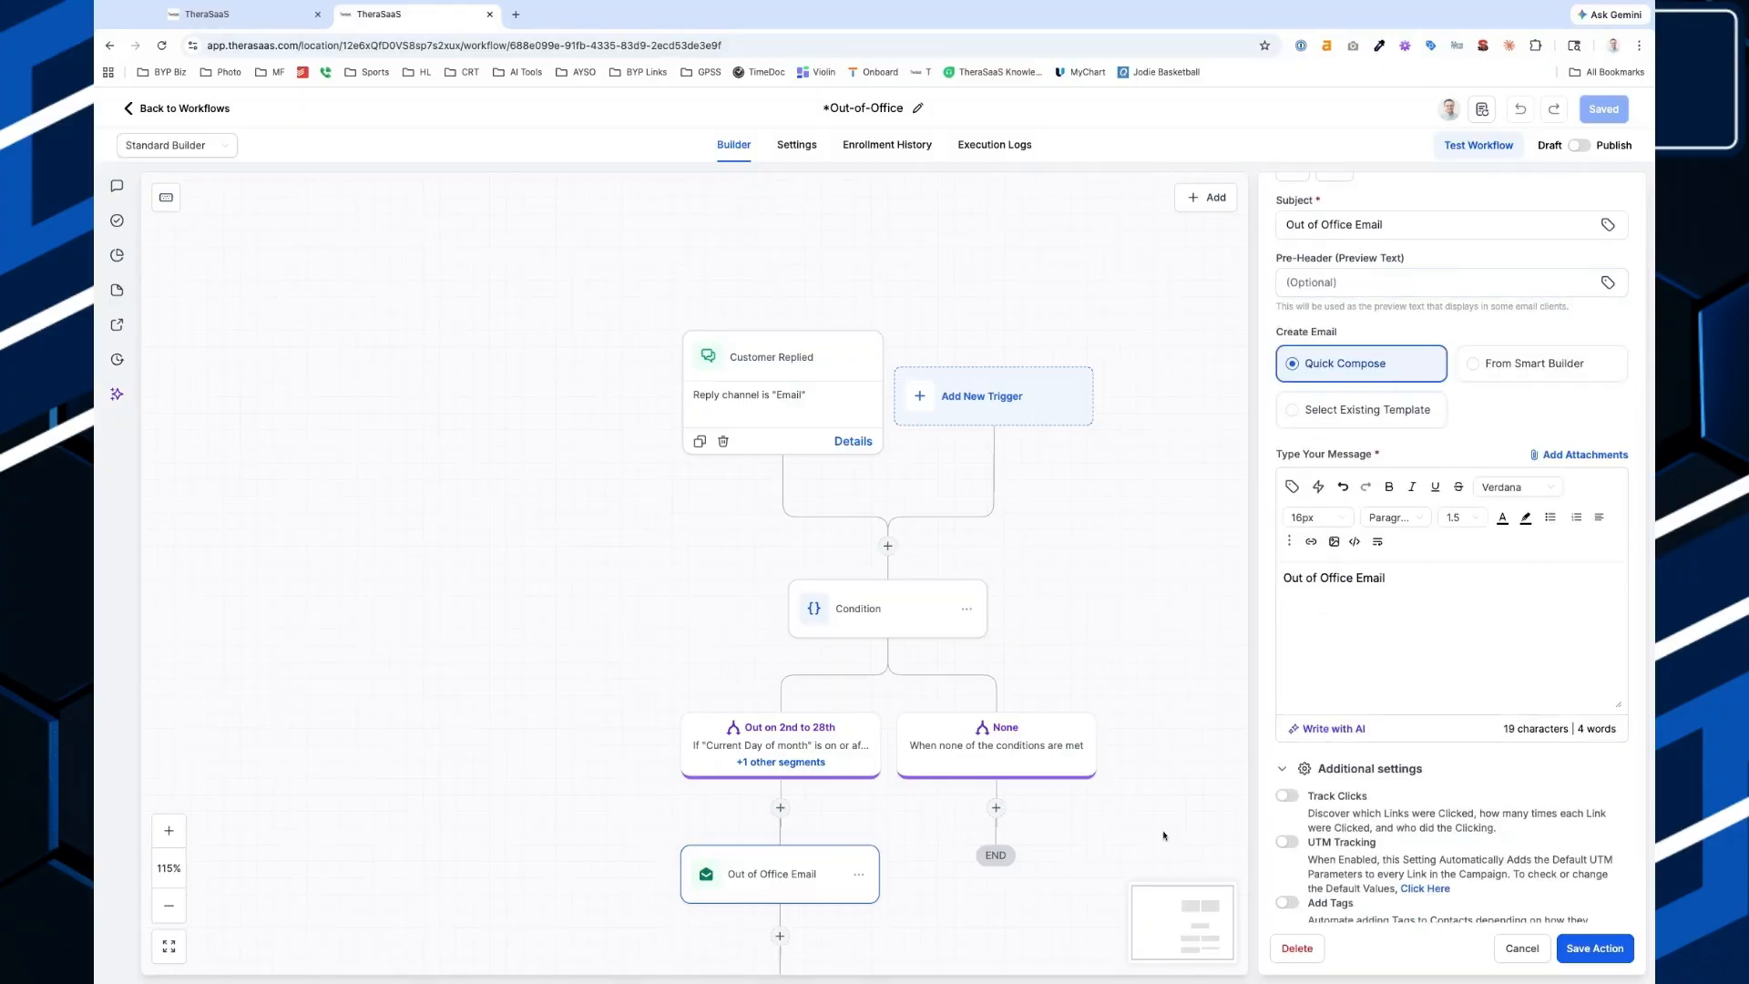
scroll(915, 893, down, 1)
scroll(899, 893, down, 1)
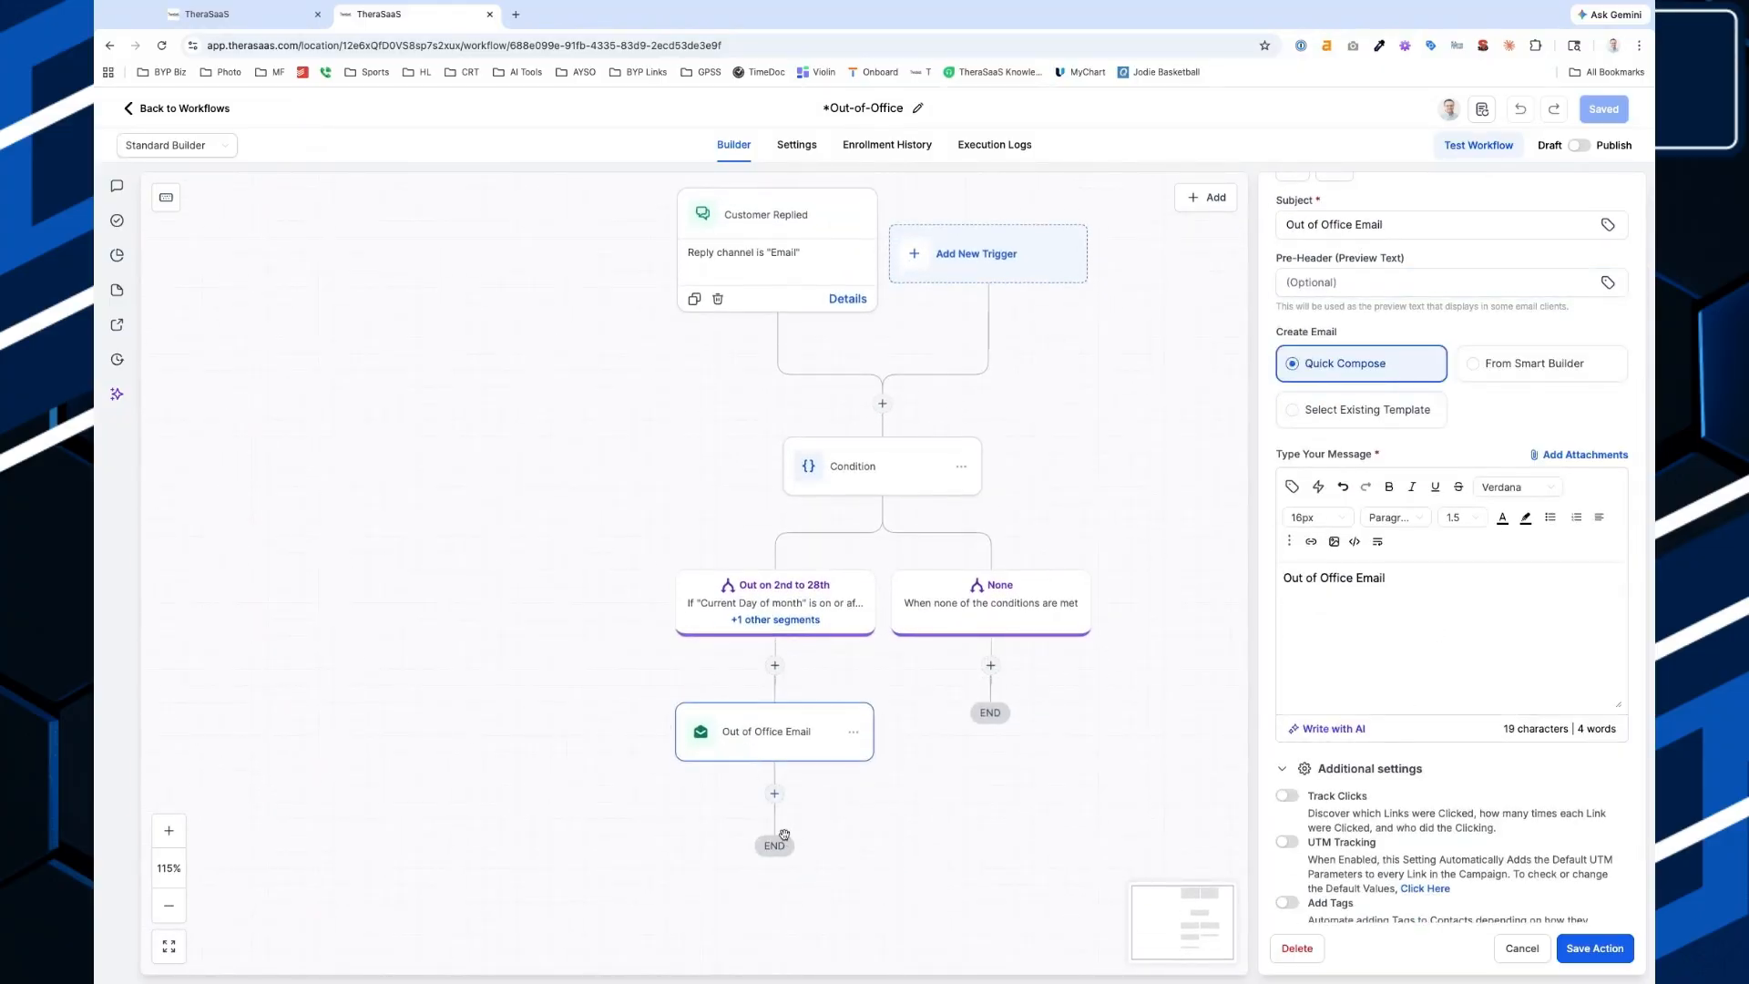
Review the Condition's None branch, and compare it with the Out on 2nd to 28th branch.
click(981, 601)
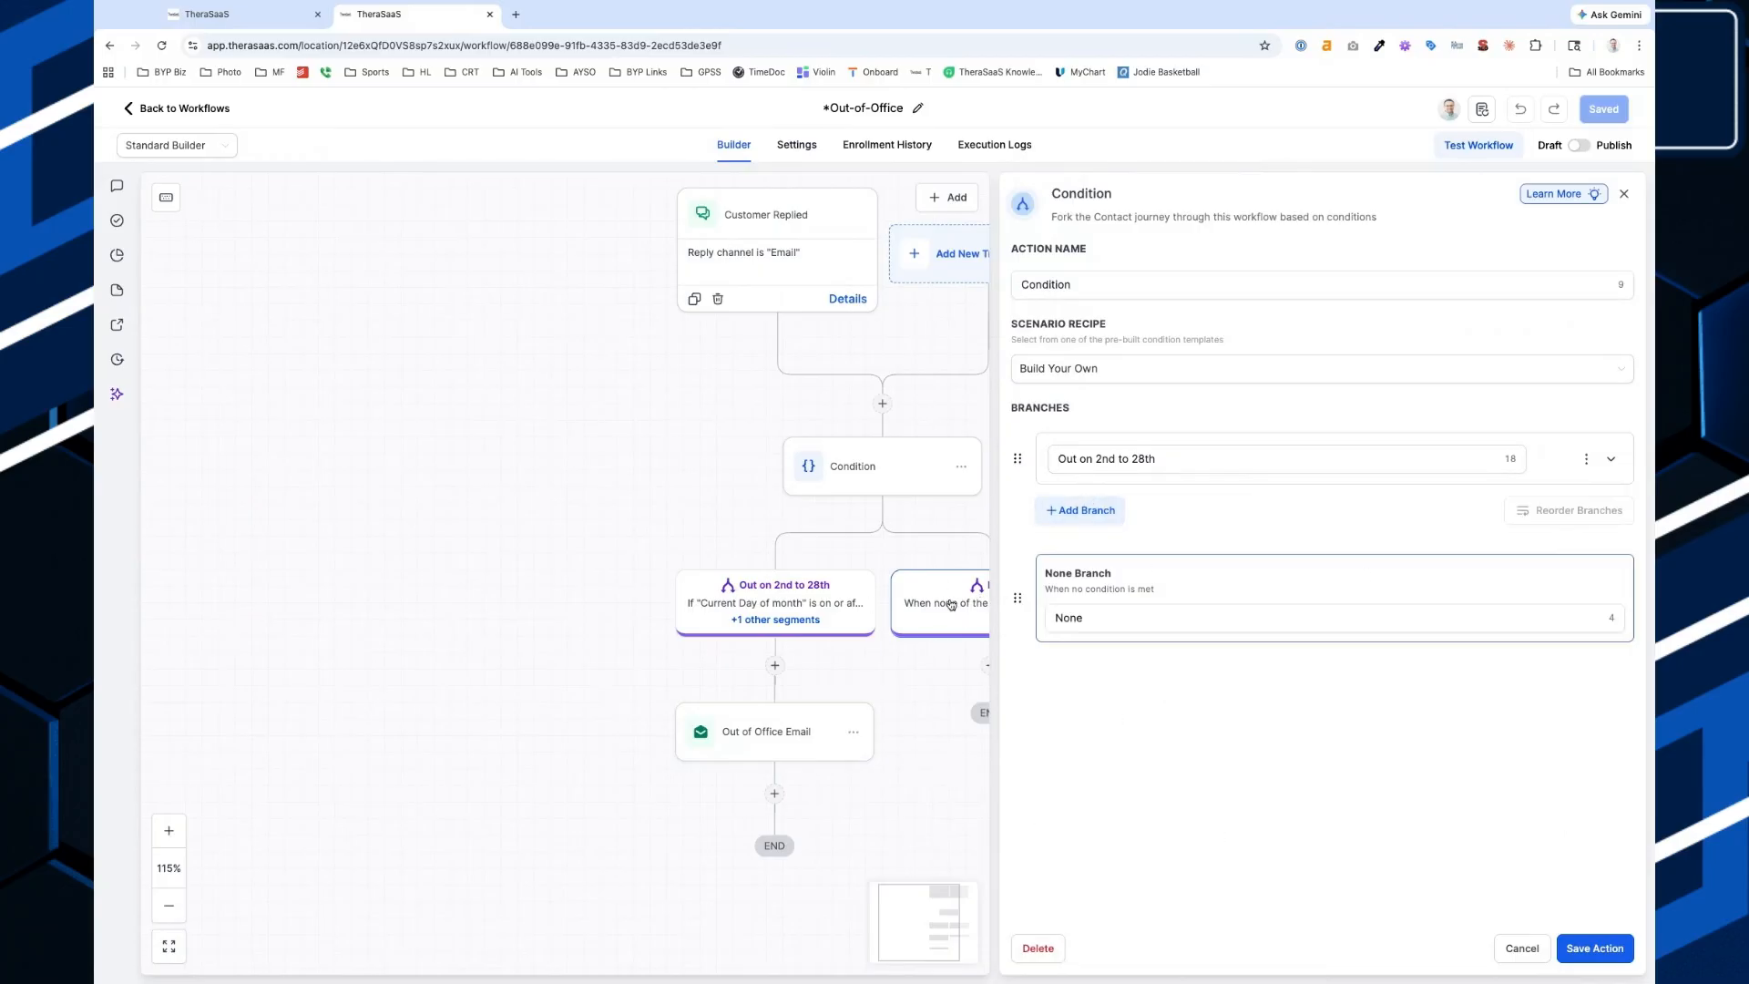
click(1622, 194)
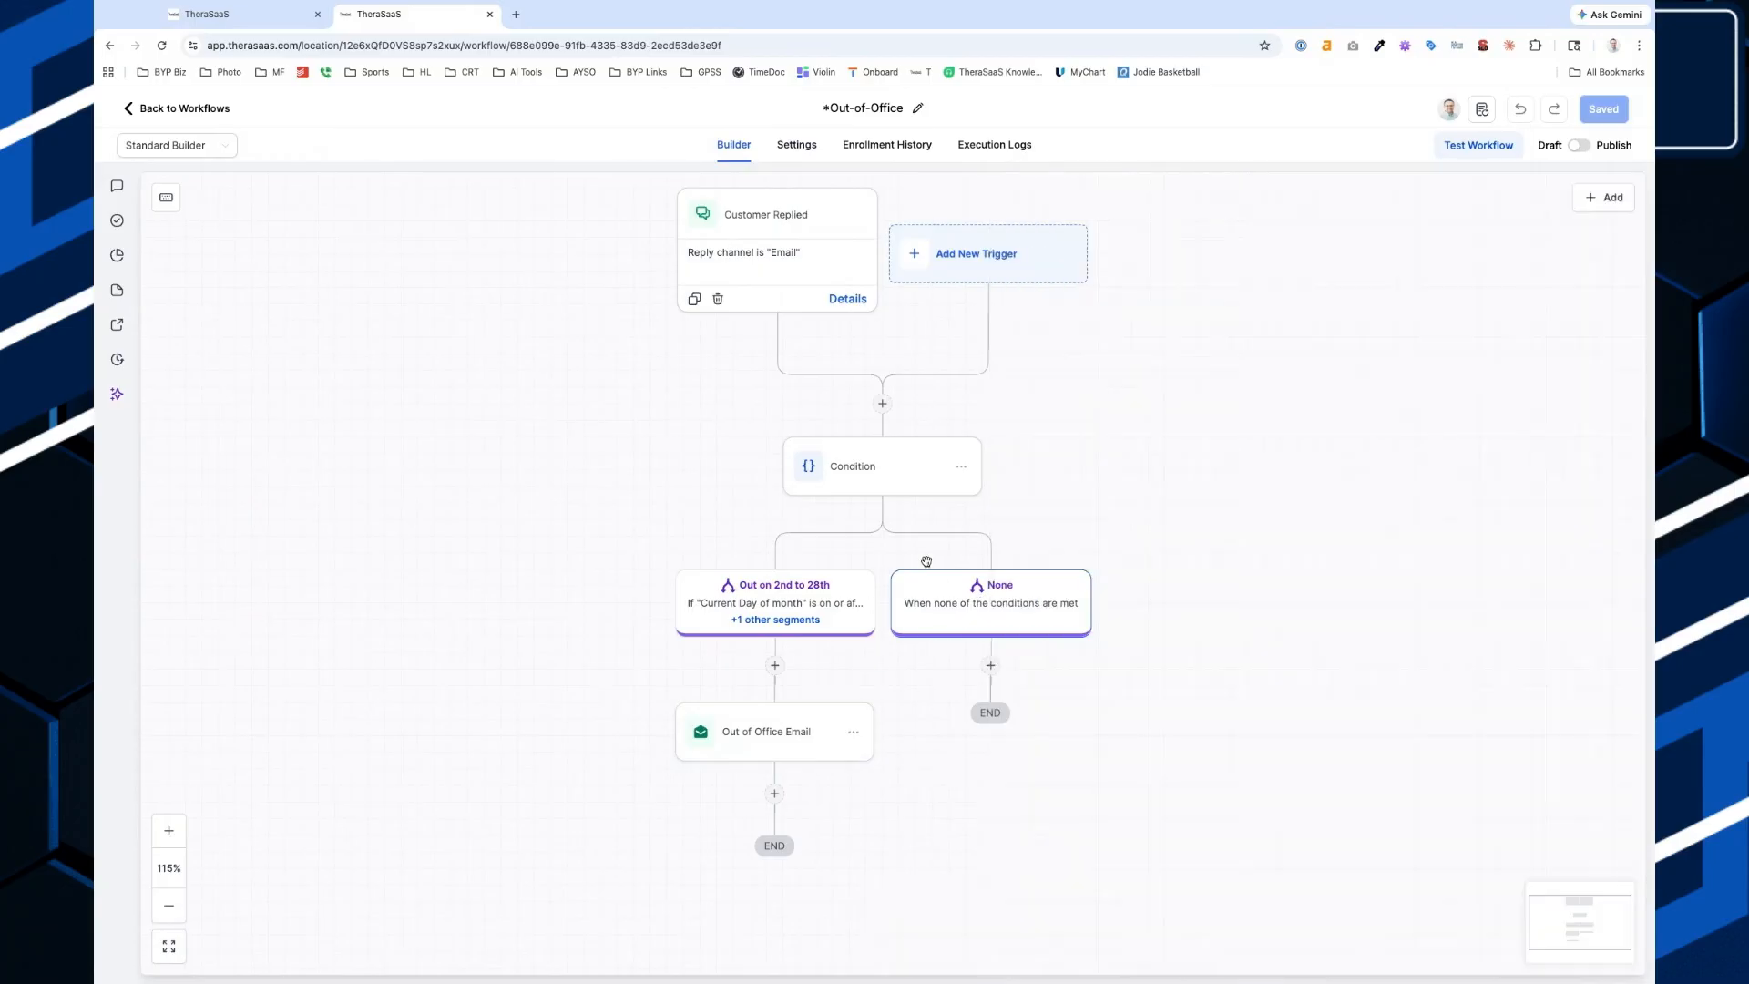
click(813, 596)
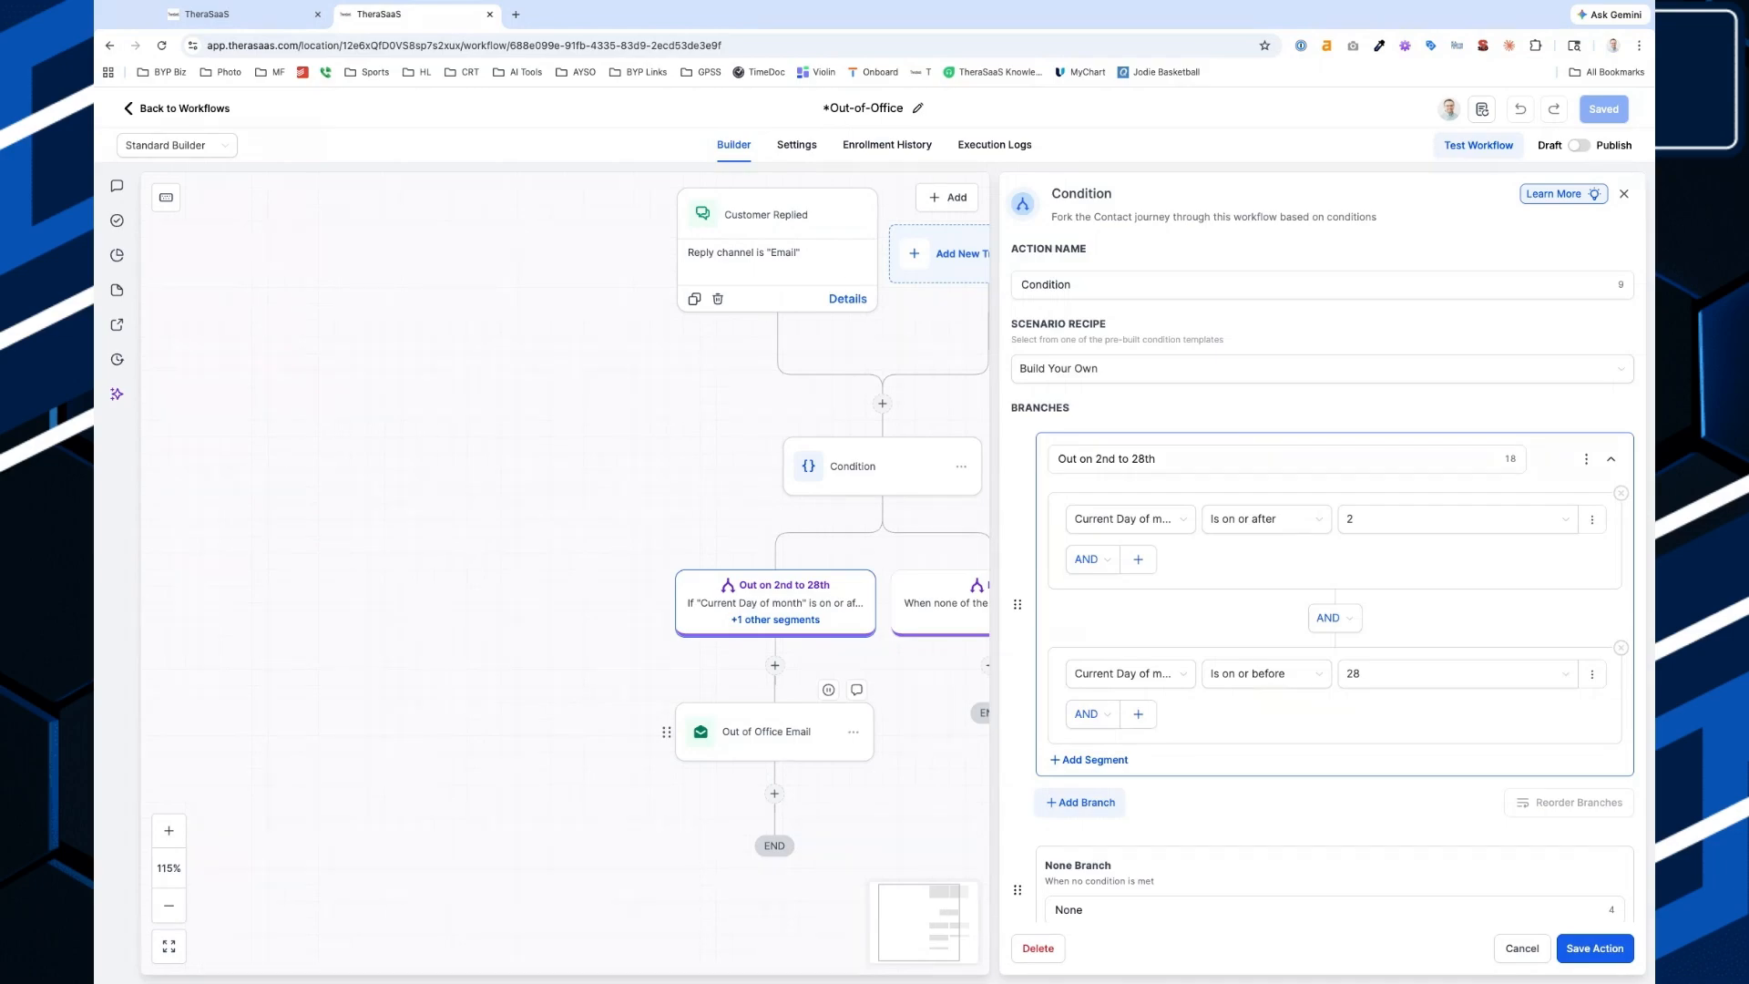
scroll(785, 720, up, 5)
scroll(785, 720, down, 5)
click(874, 485)
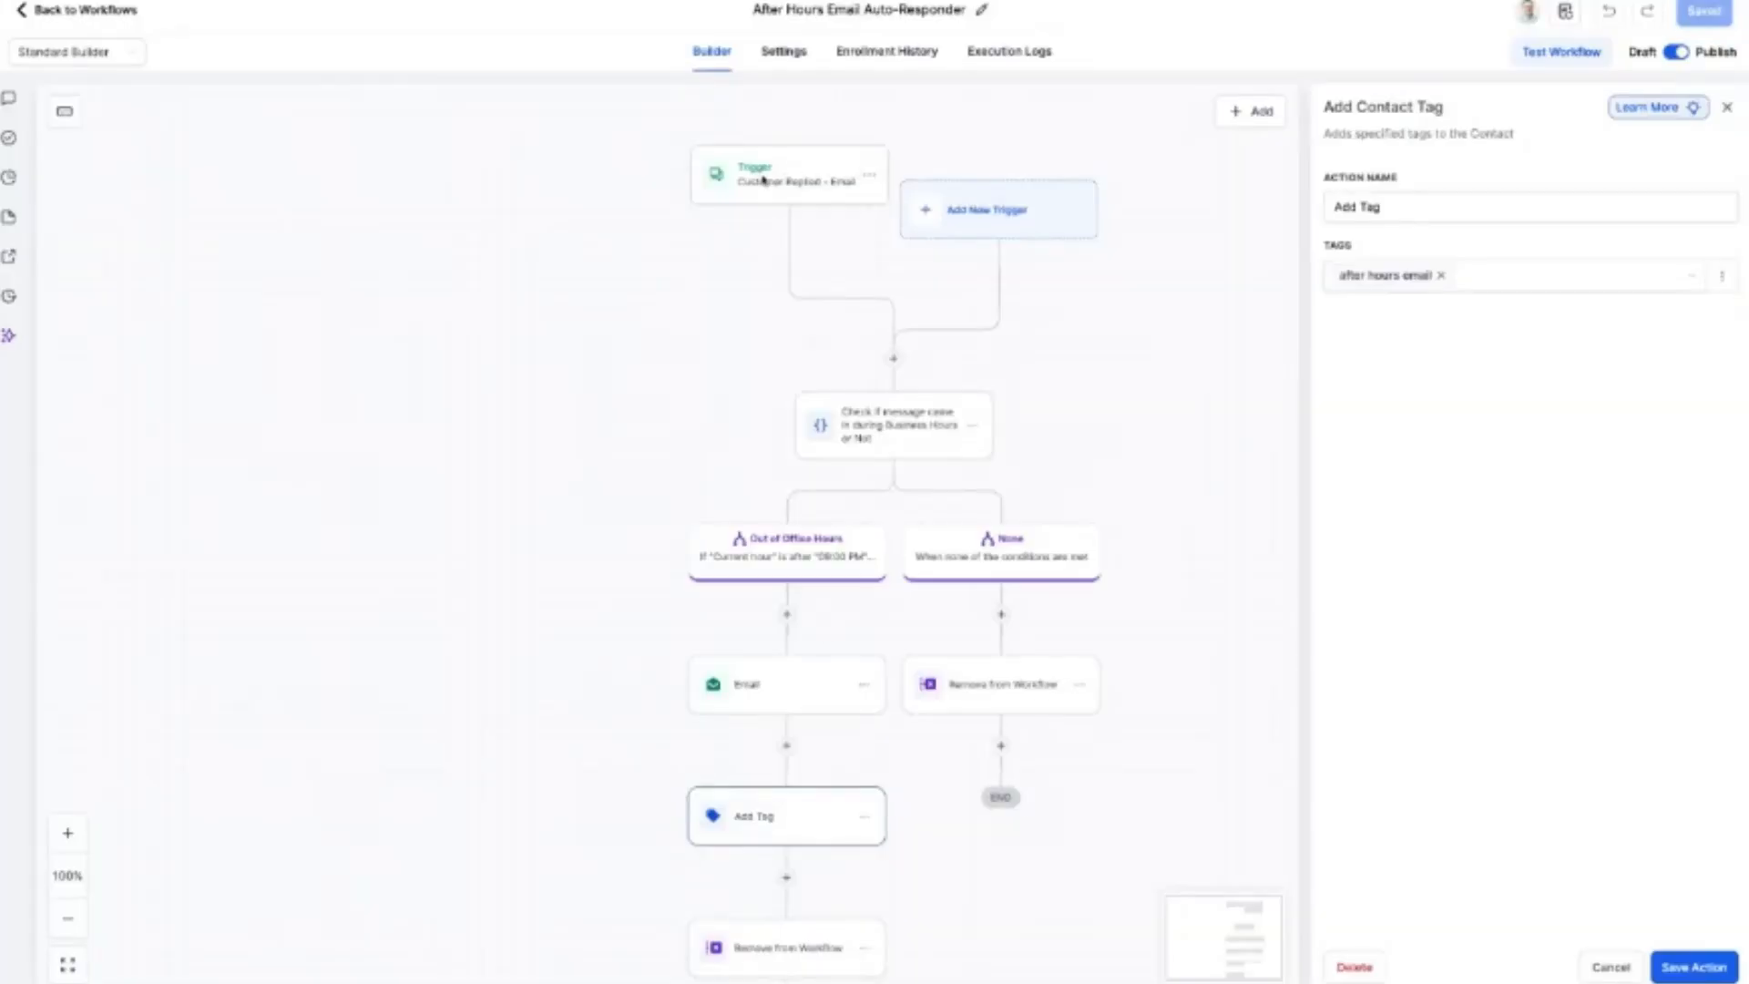
click(763, 181)
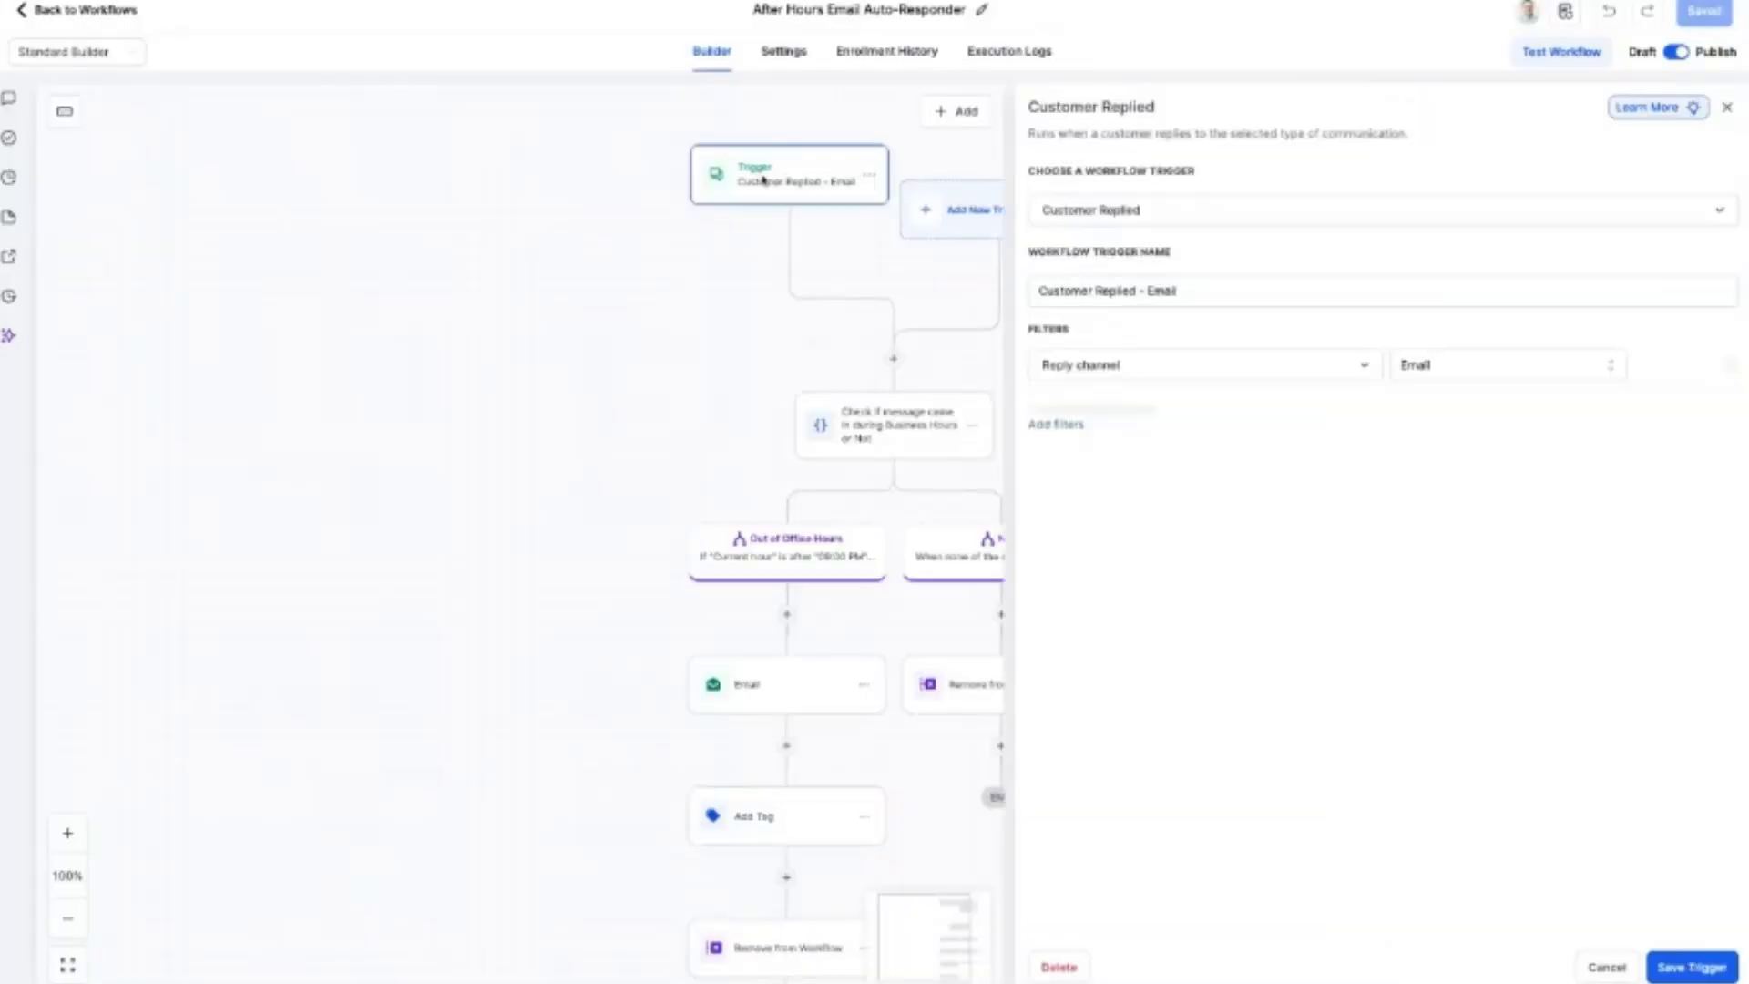
click(911, 426)
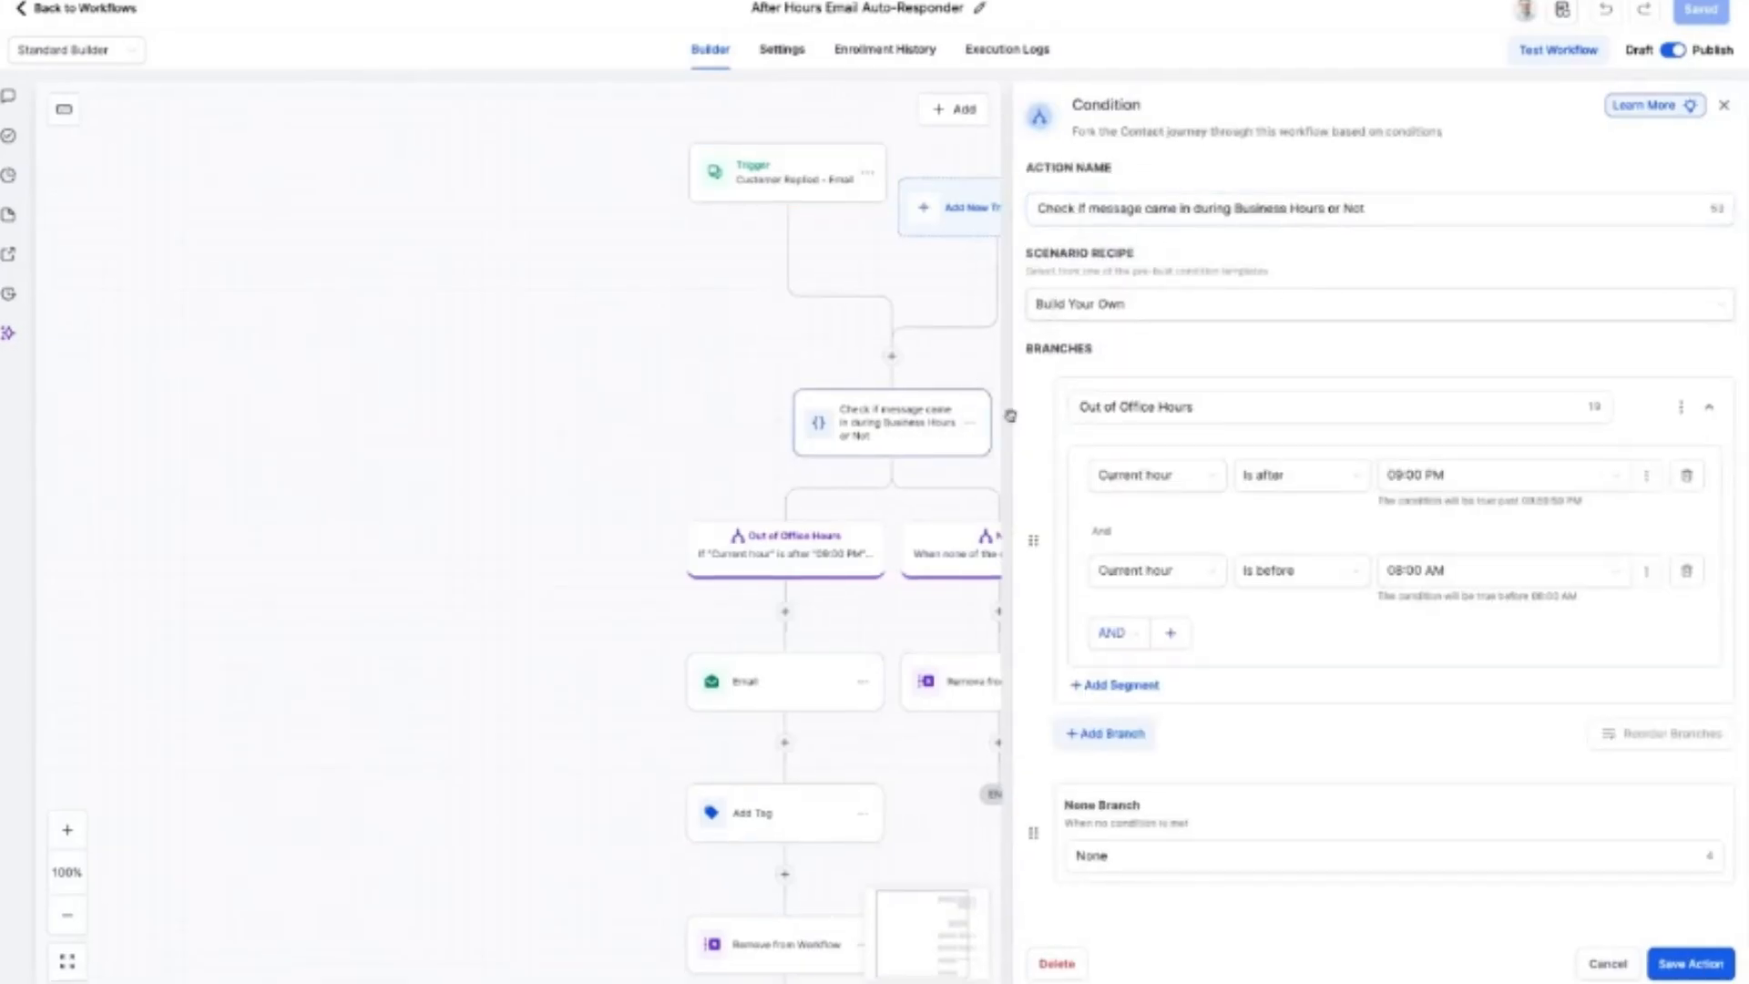
click(1161, 485)
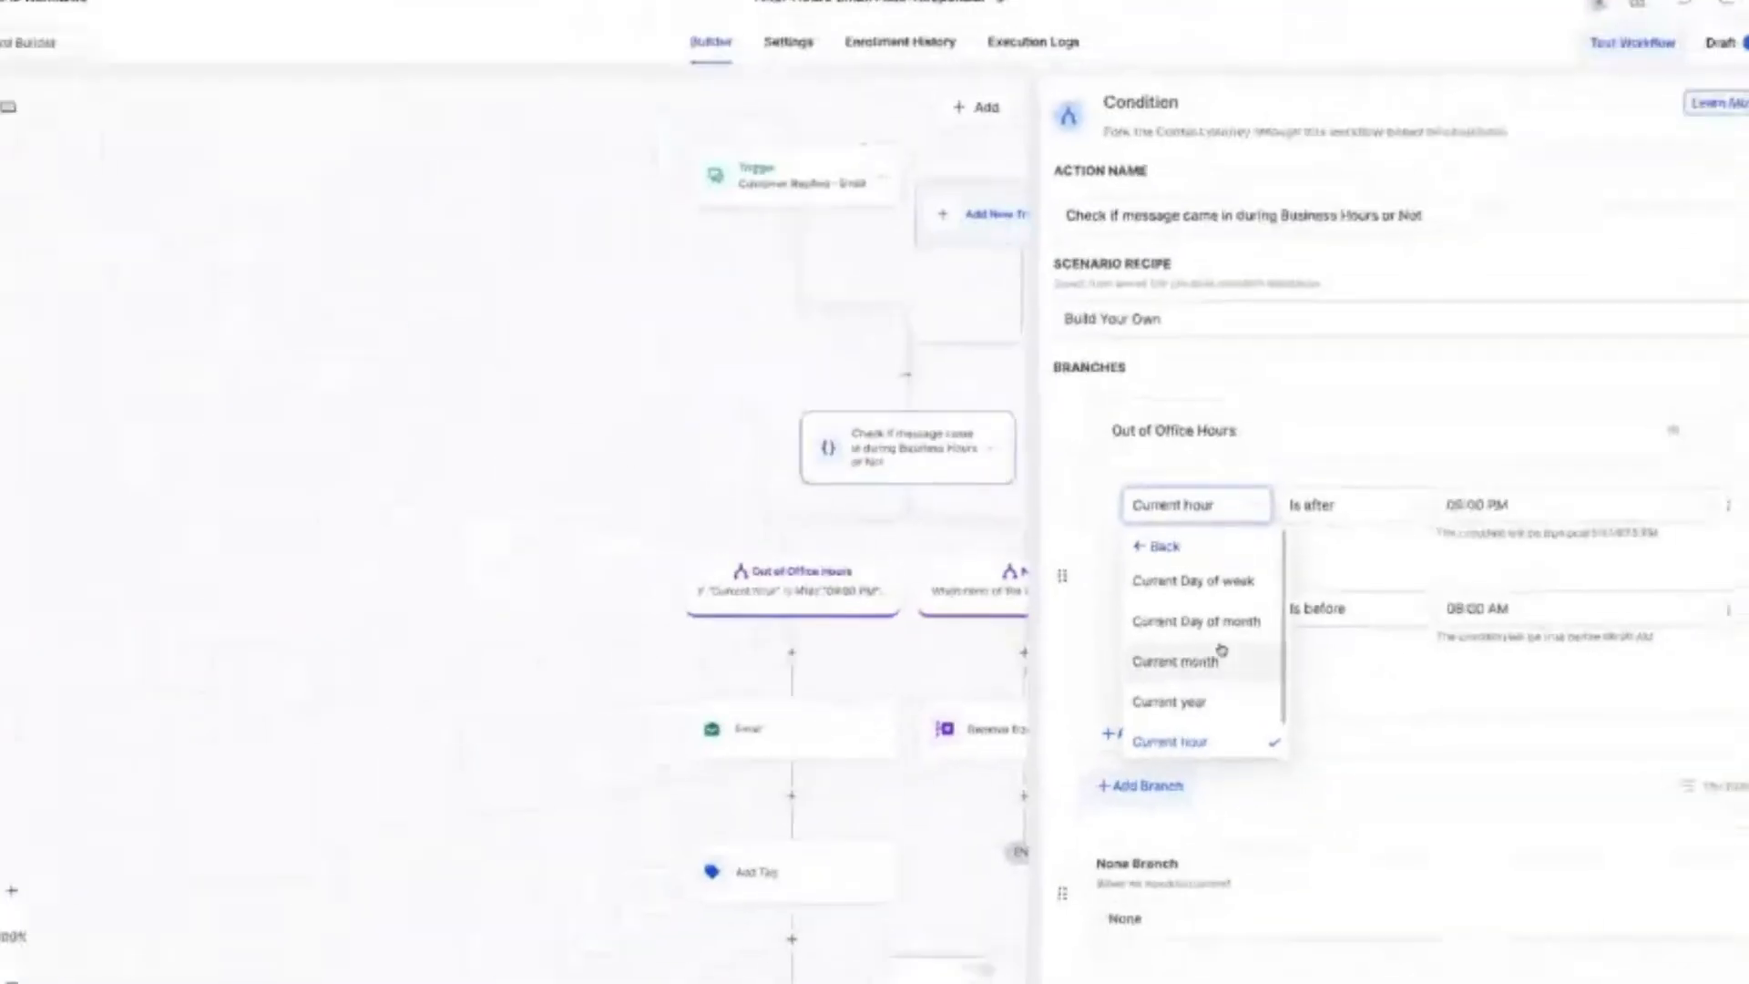
click(1443, 477)
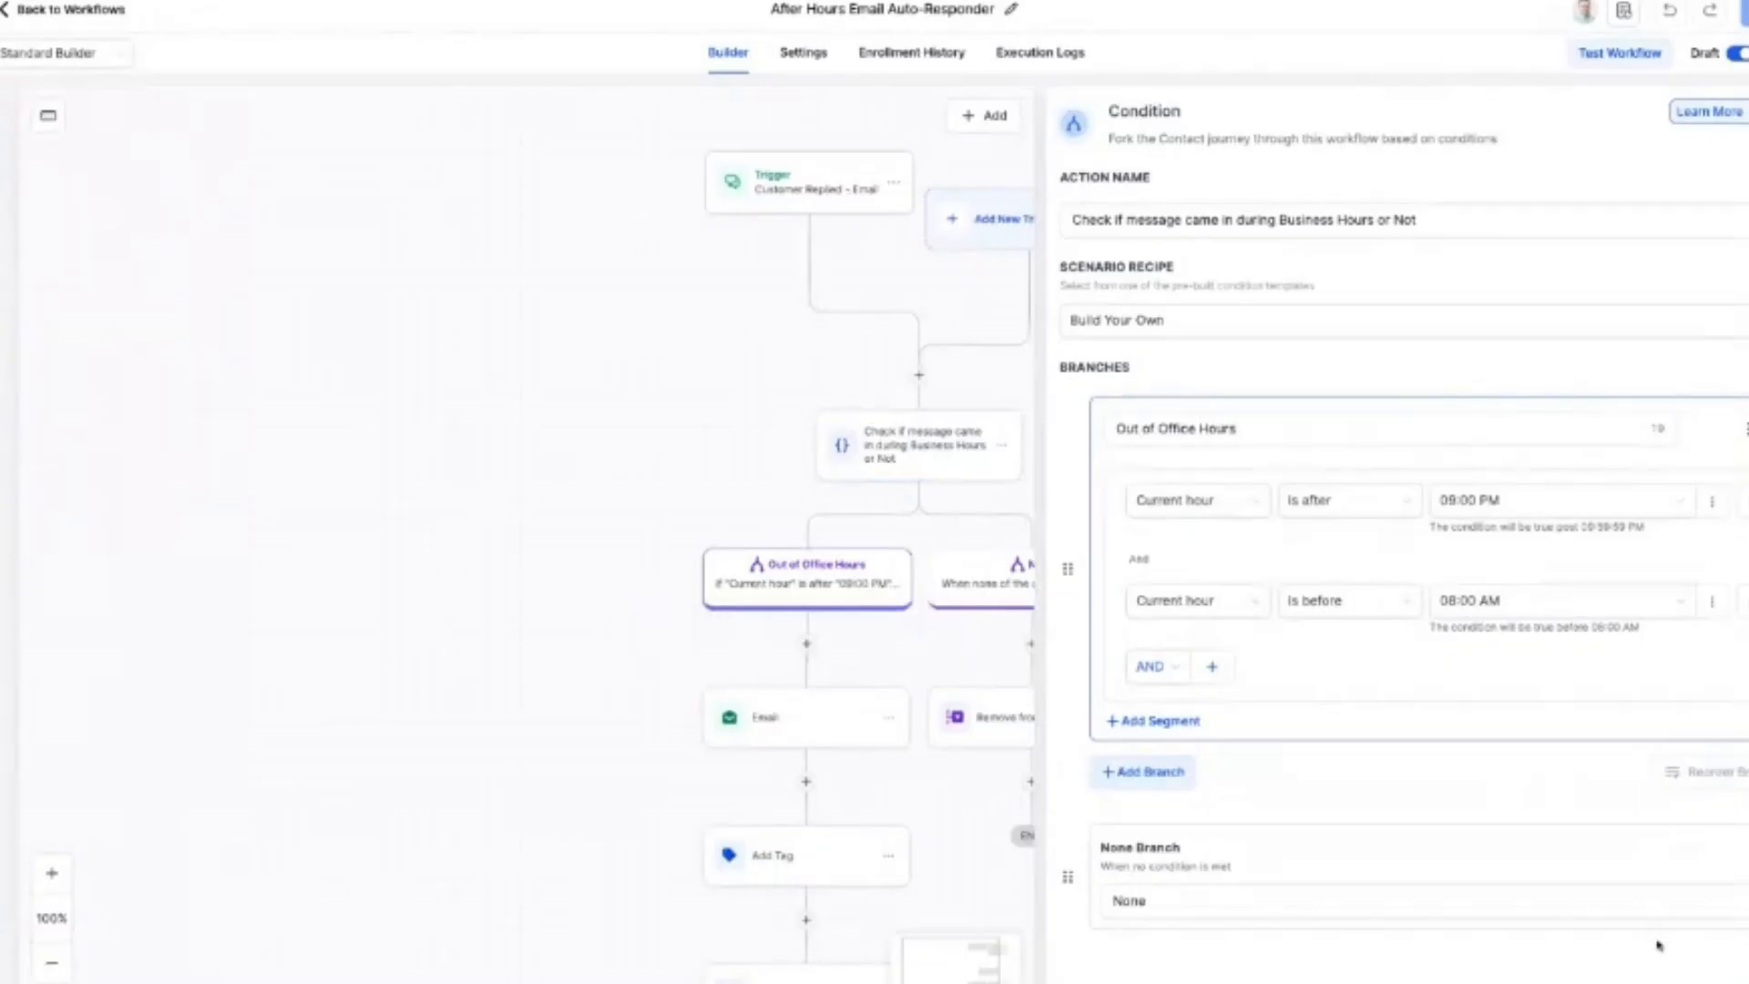
click(1612, 965)
Examine the subject and message greeting of the Email action in the Out of Office Hours branch.
click(798, 733)
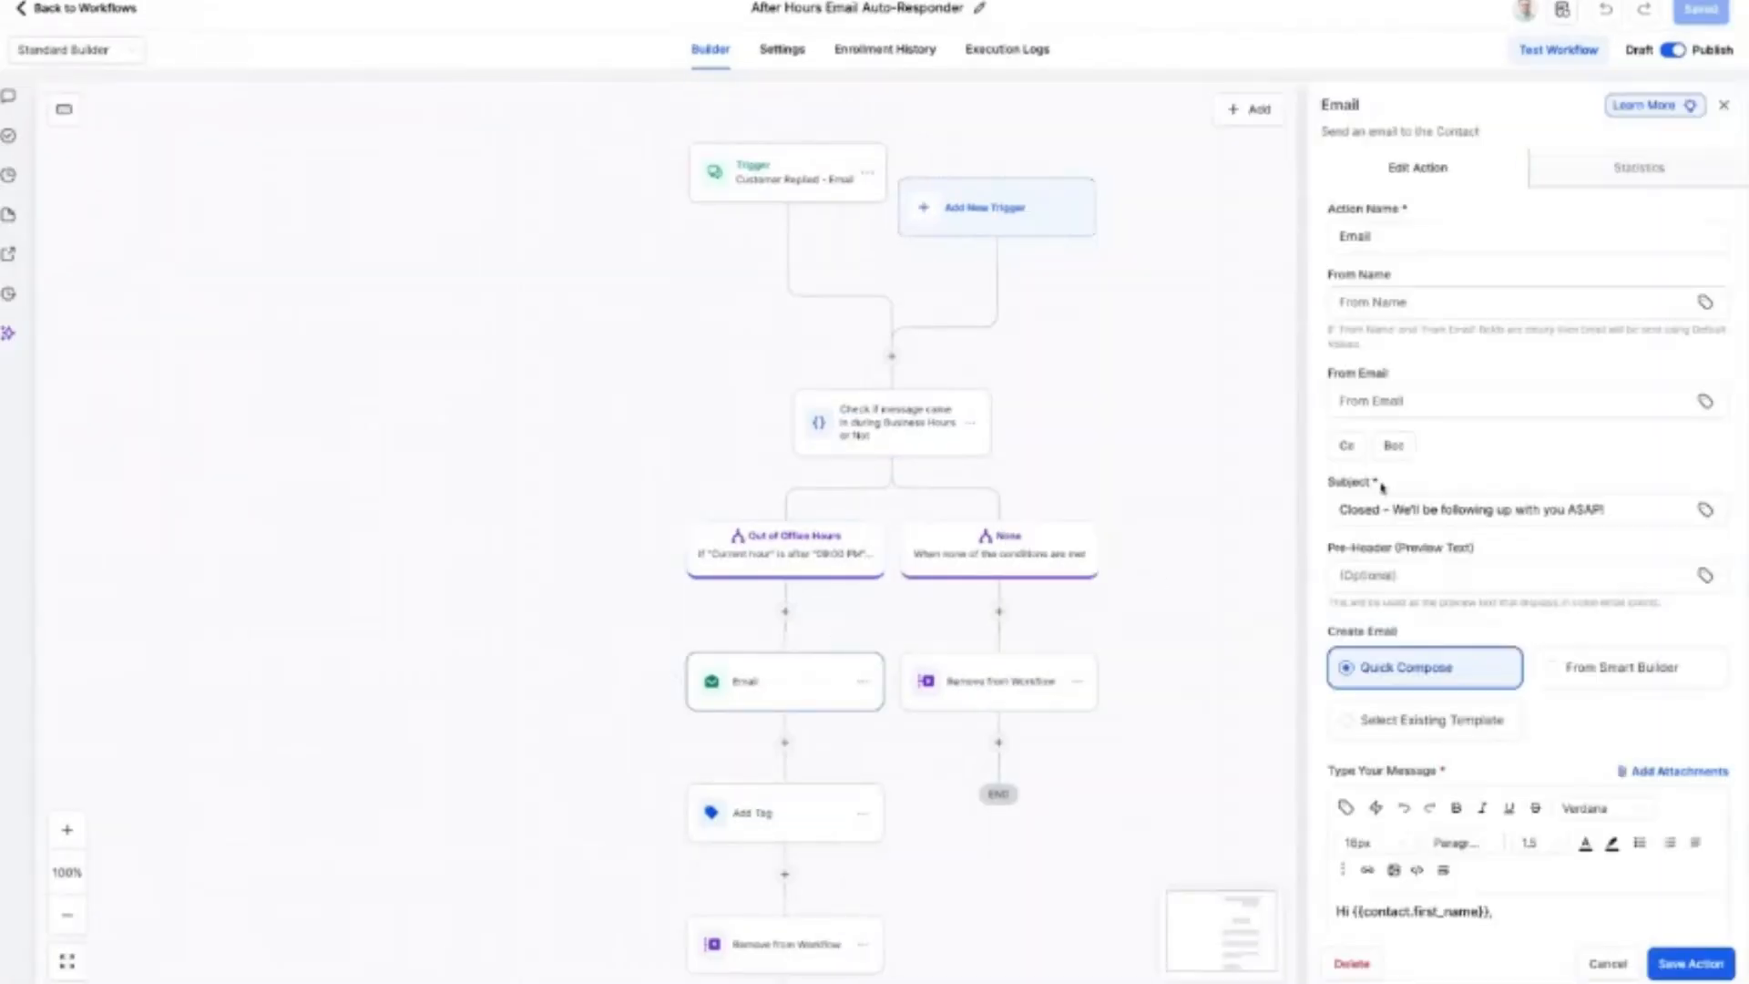
drag(1393, 508, 1604, 510)
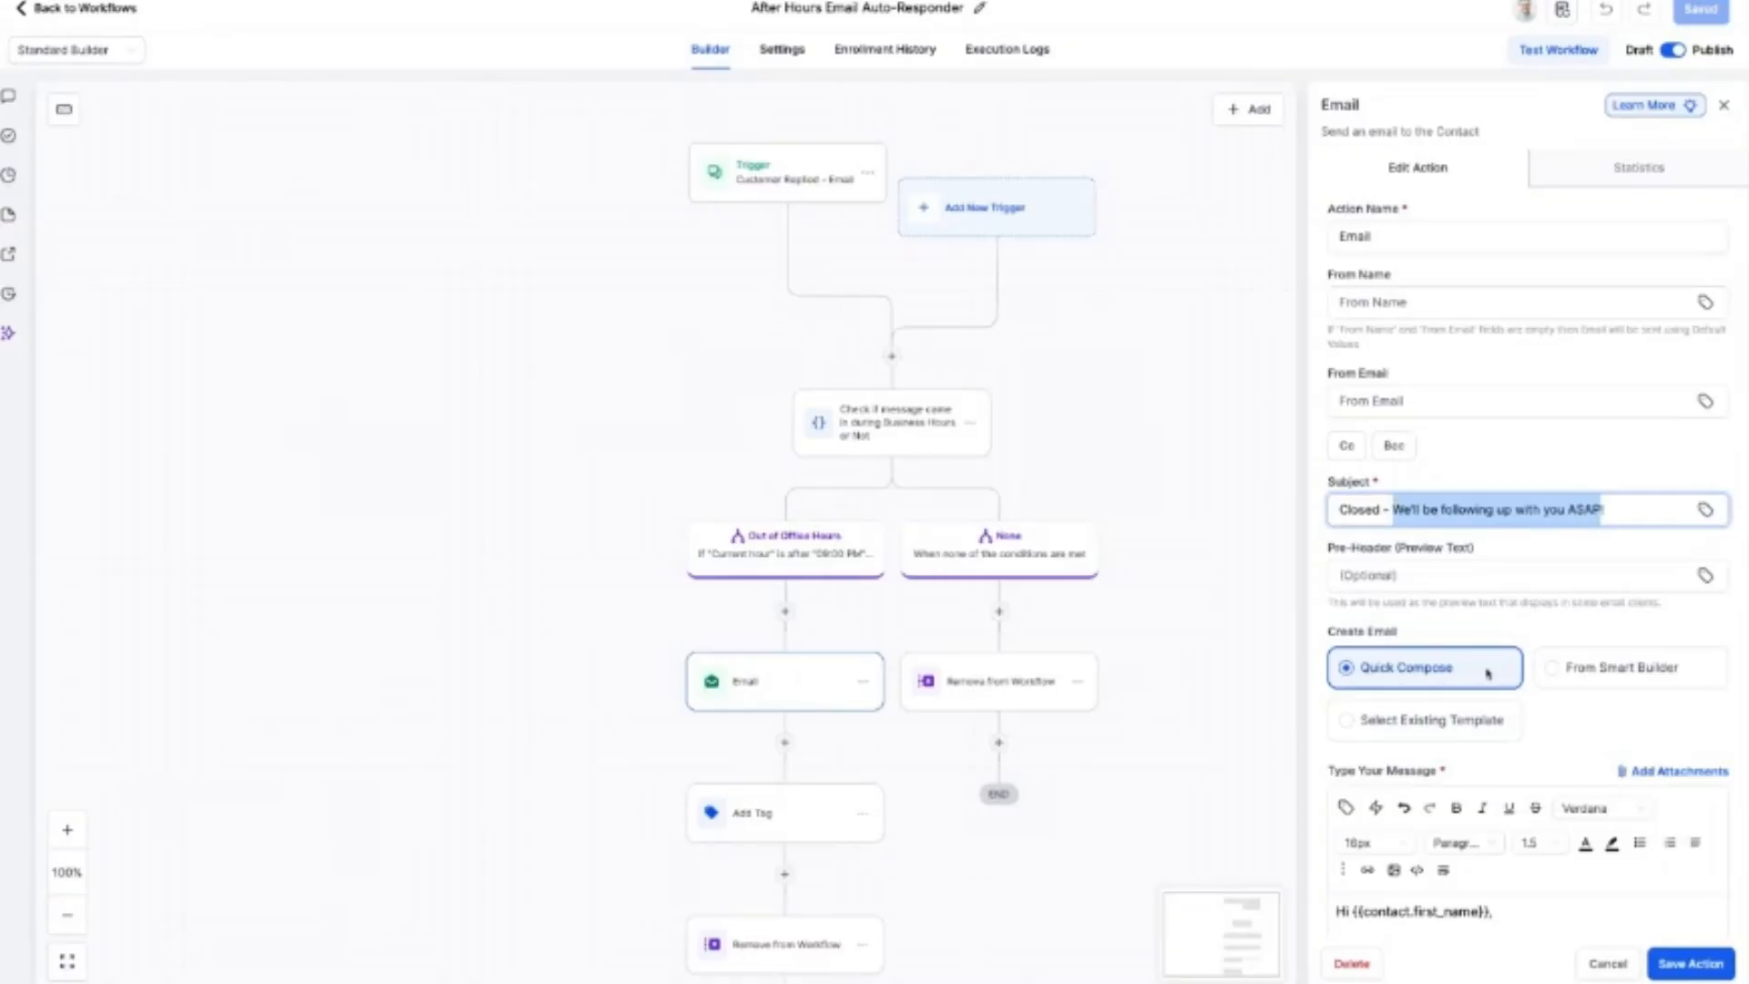
triple_click(1422, 910)
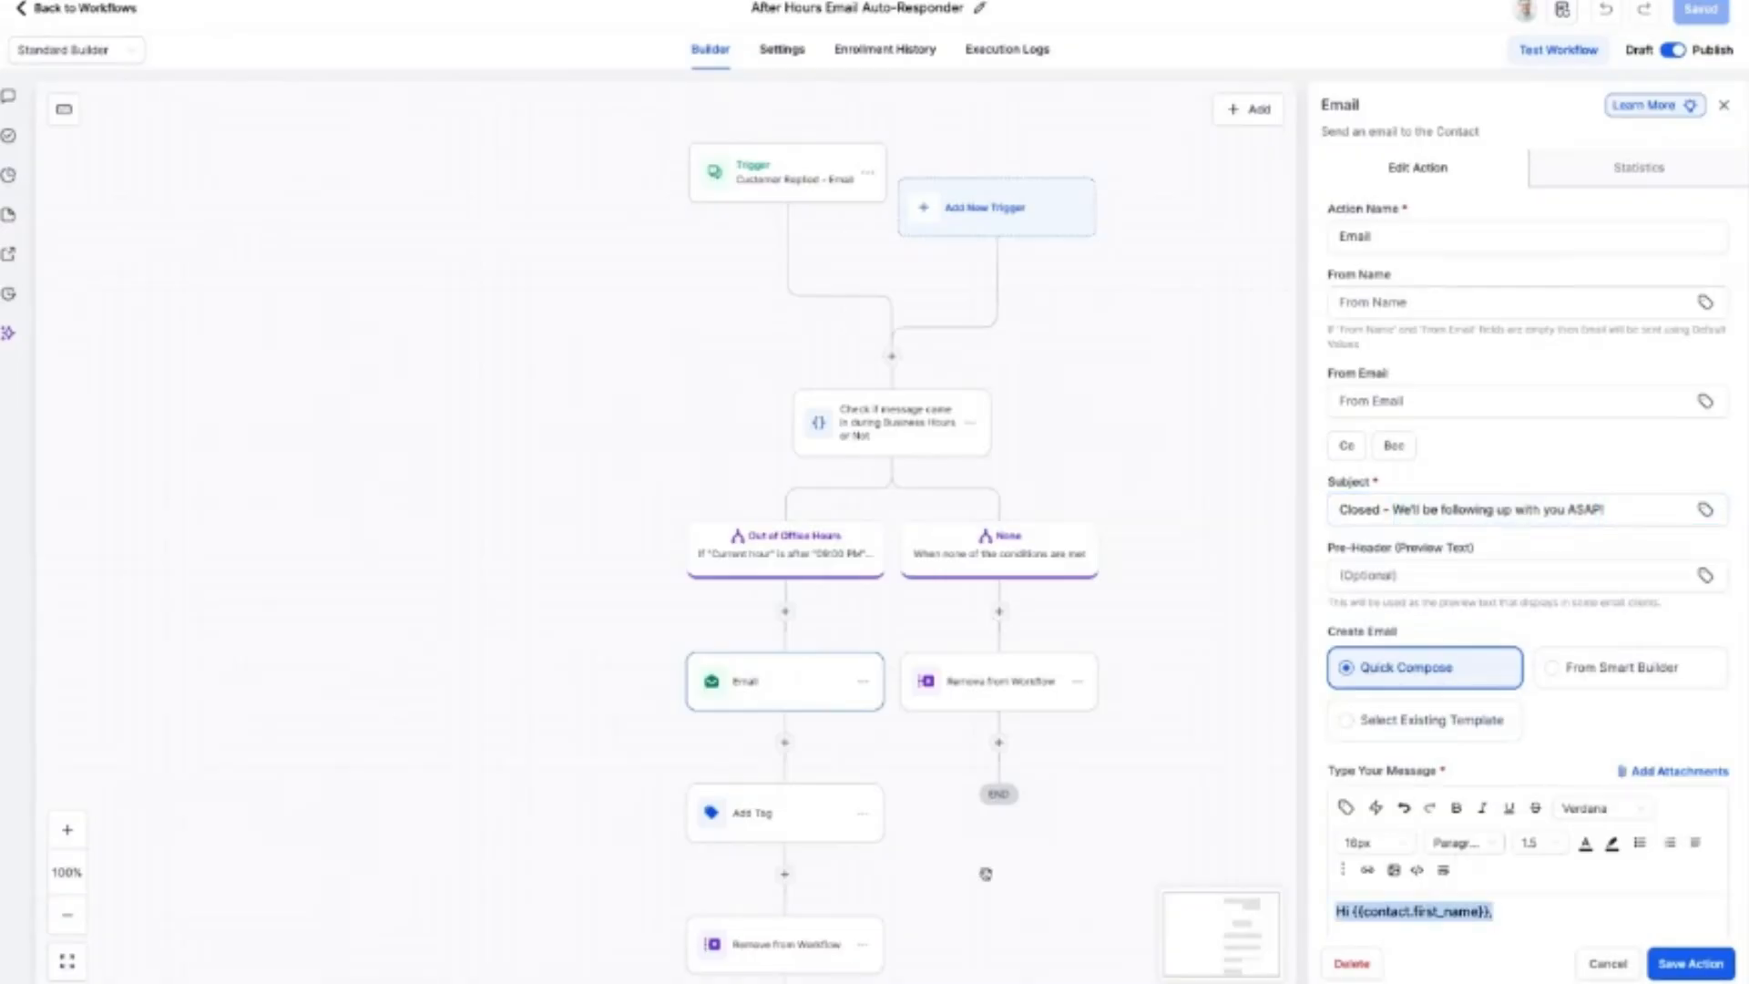
Examine the tag setting of the Add Tag action that follows the Email in the Out of Office Hours branch.
click(798, 825)
scroll(798, 825, up, 5)
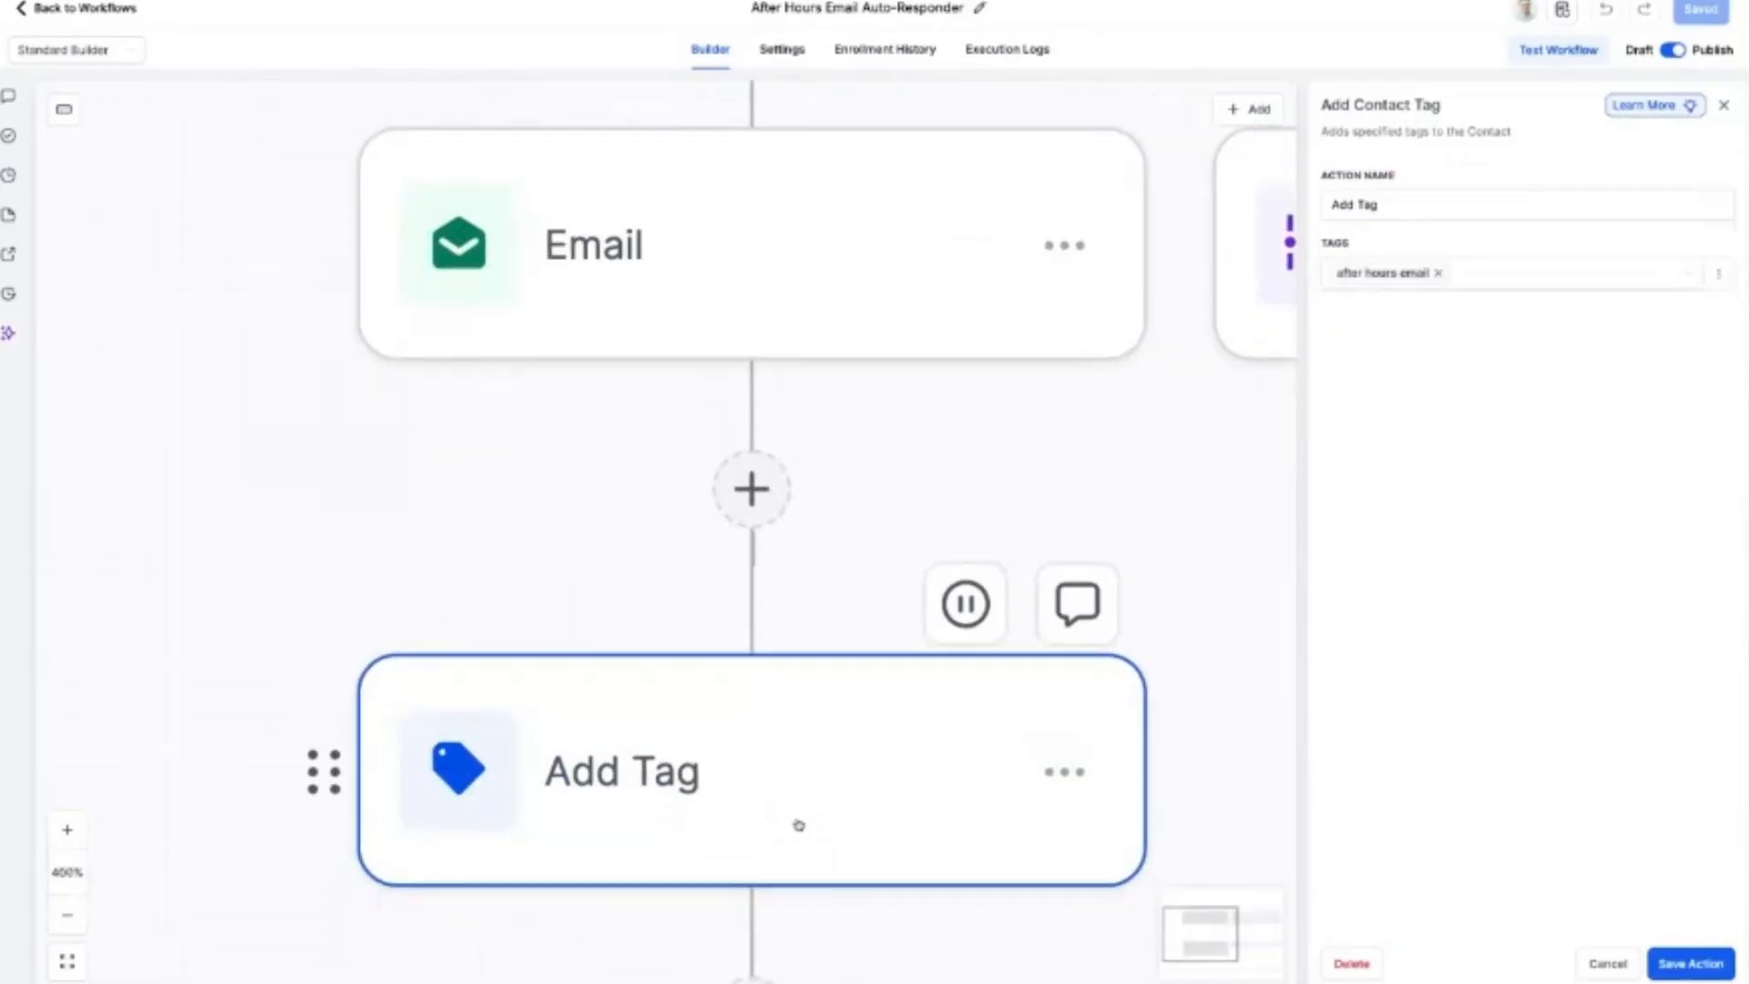
scroll(788, 477, down, 3)
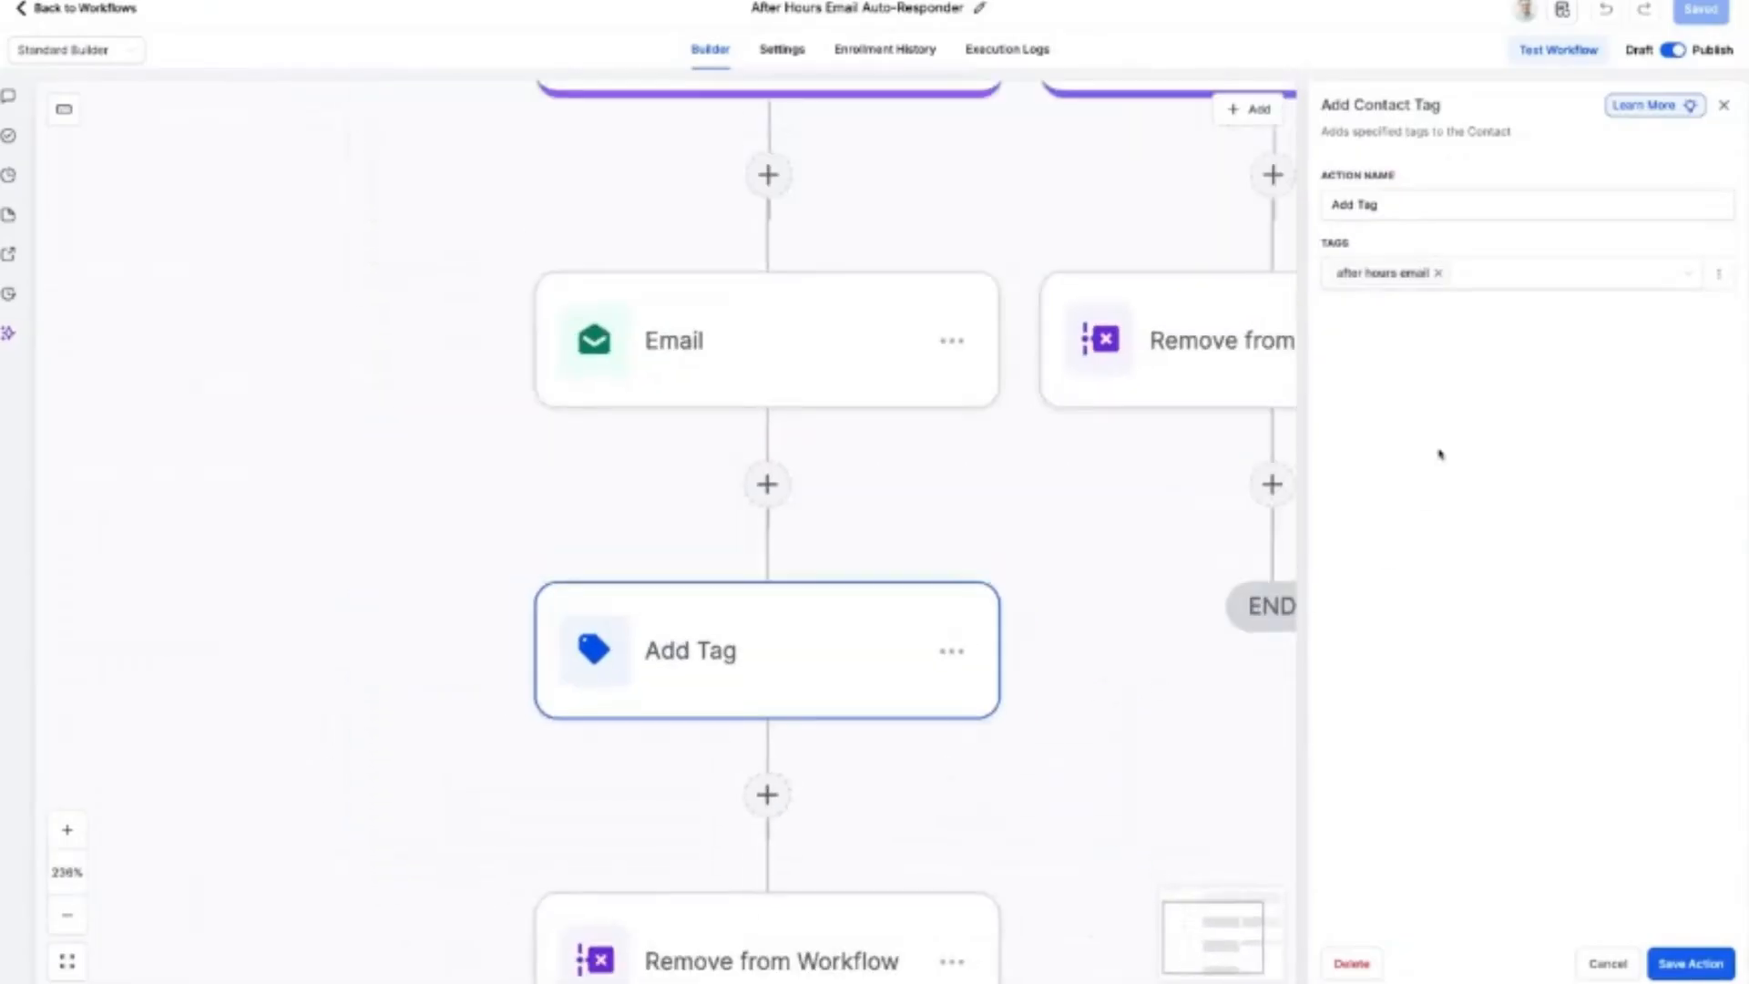
scroll(917, 800, down, 3)
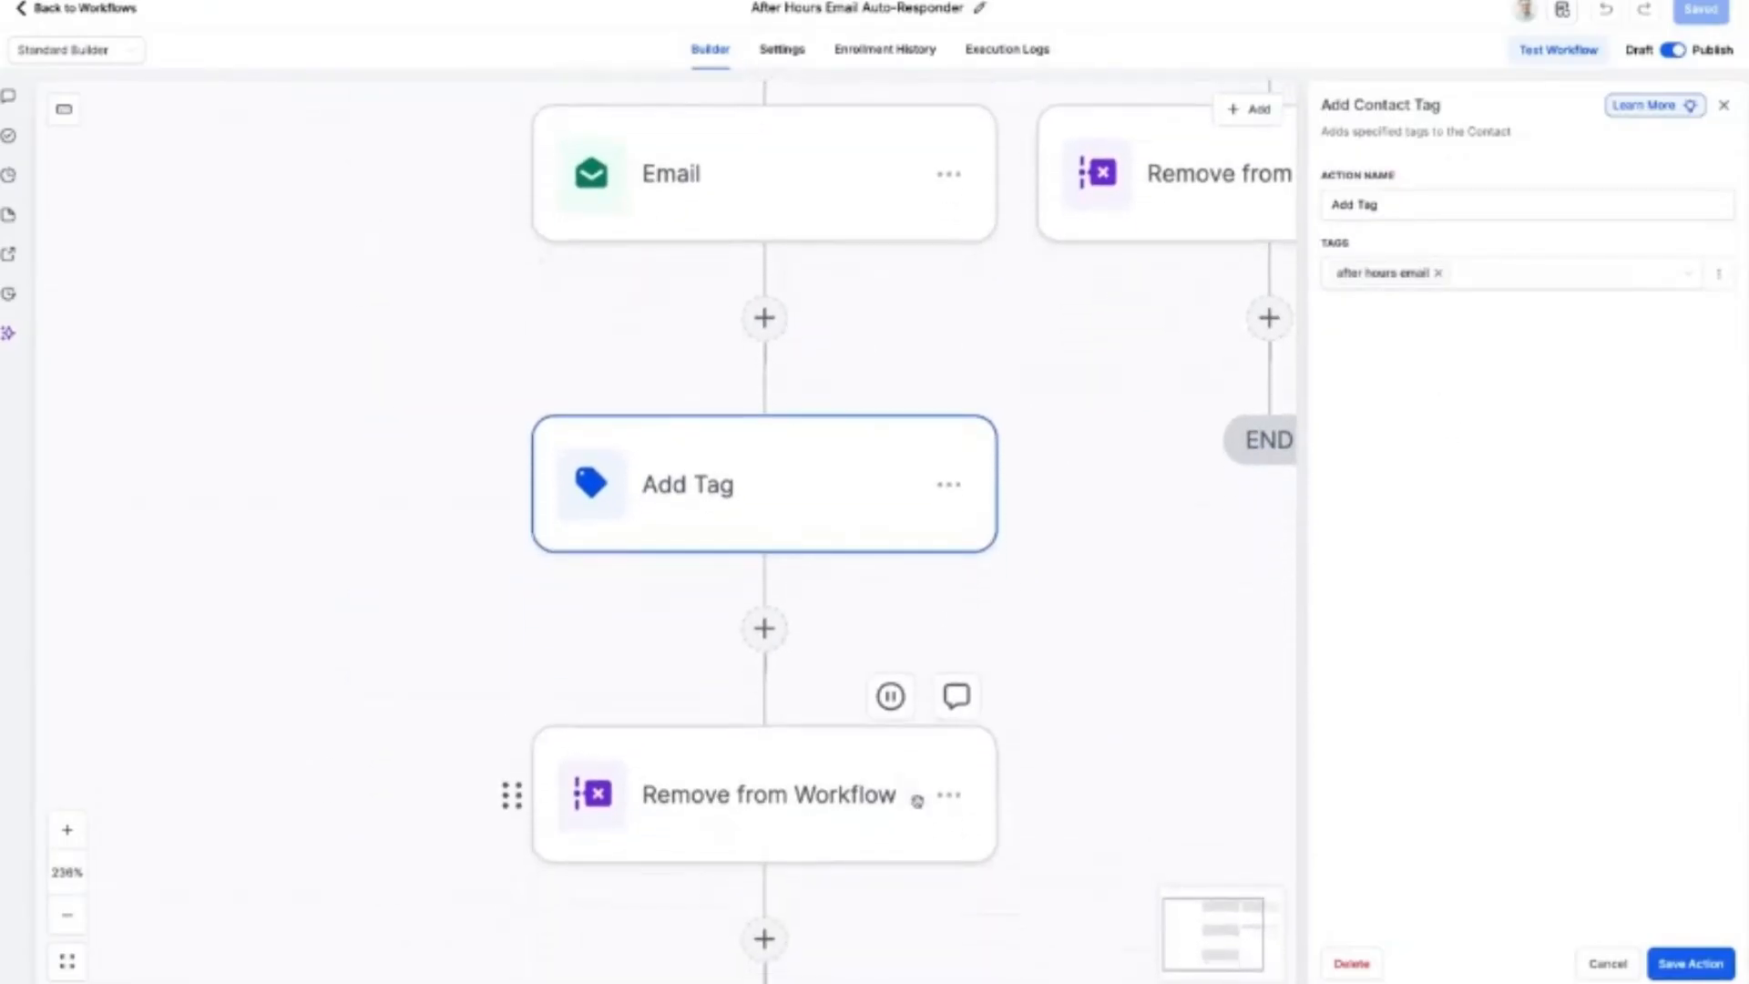
Review the Remove from Workflow actions ending both branches, and trace the flow back up to the business hours condition.
scroll(875, 531, right, 3)
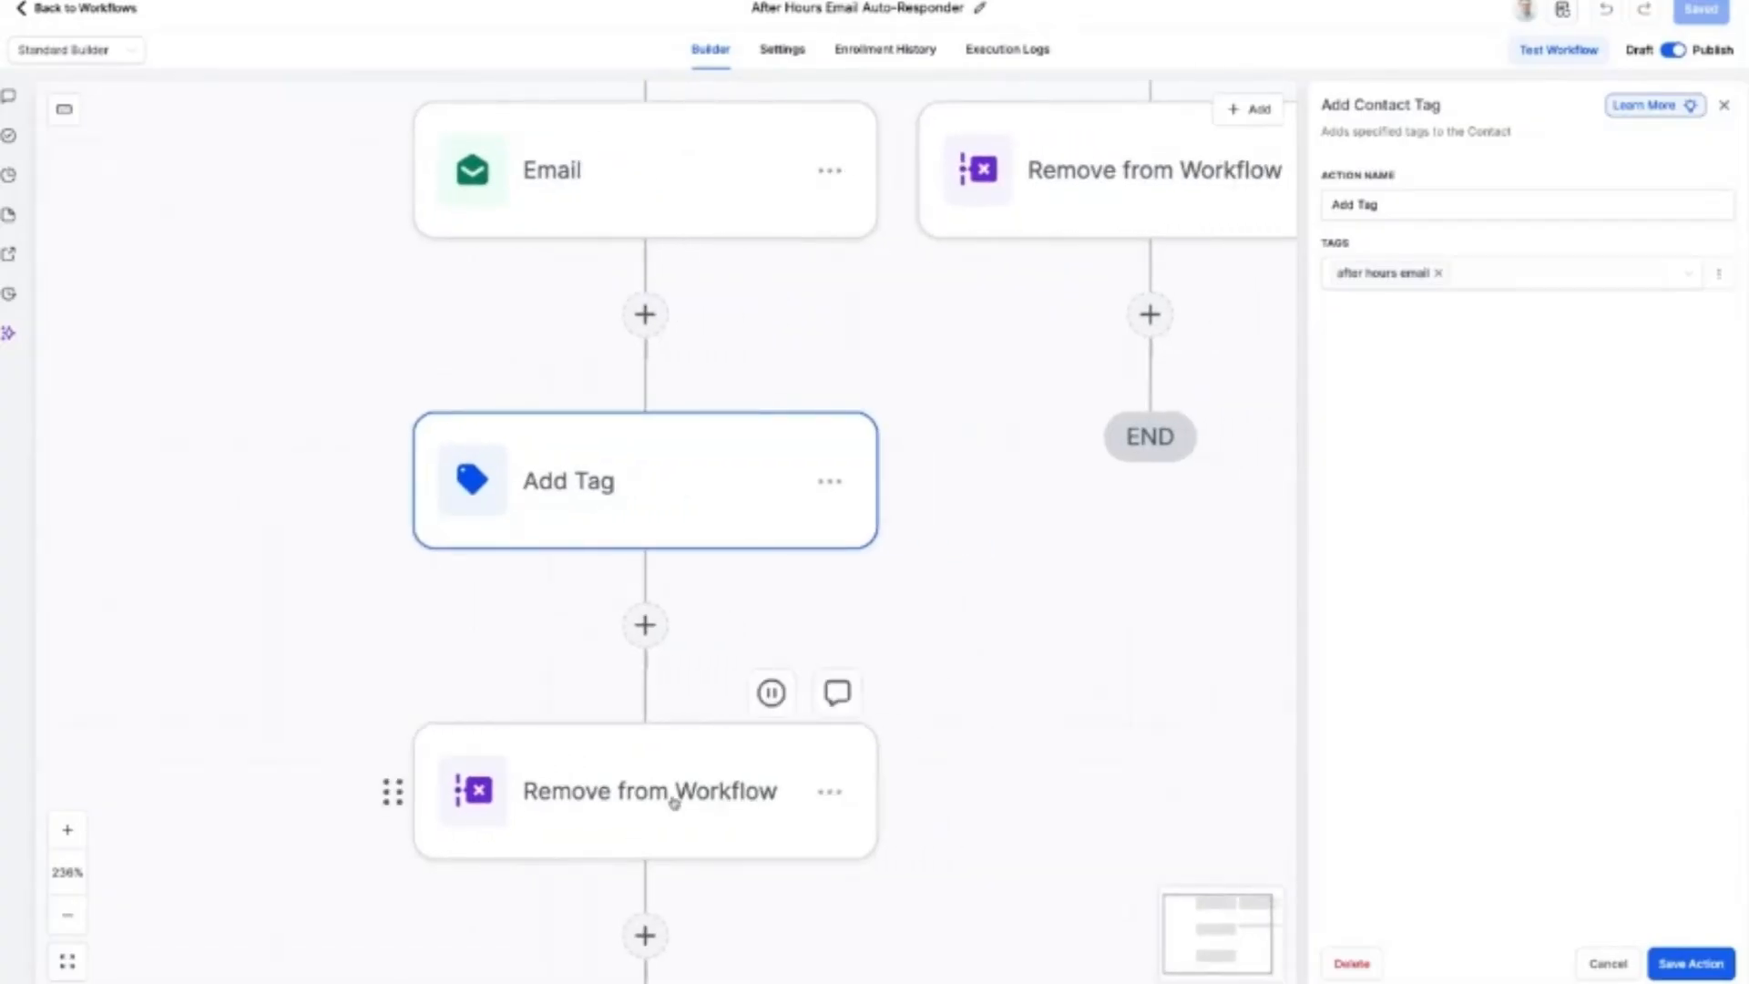
scroll(664, 802, up, 3)
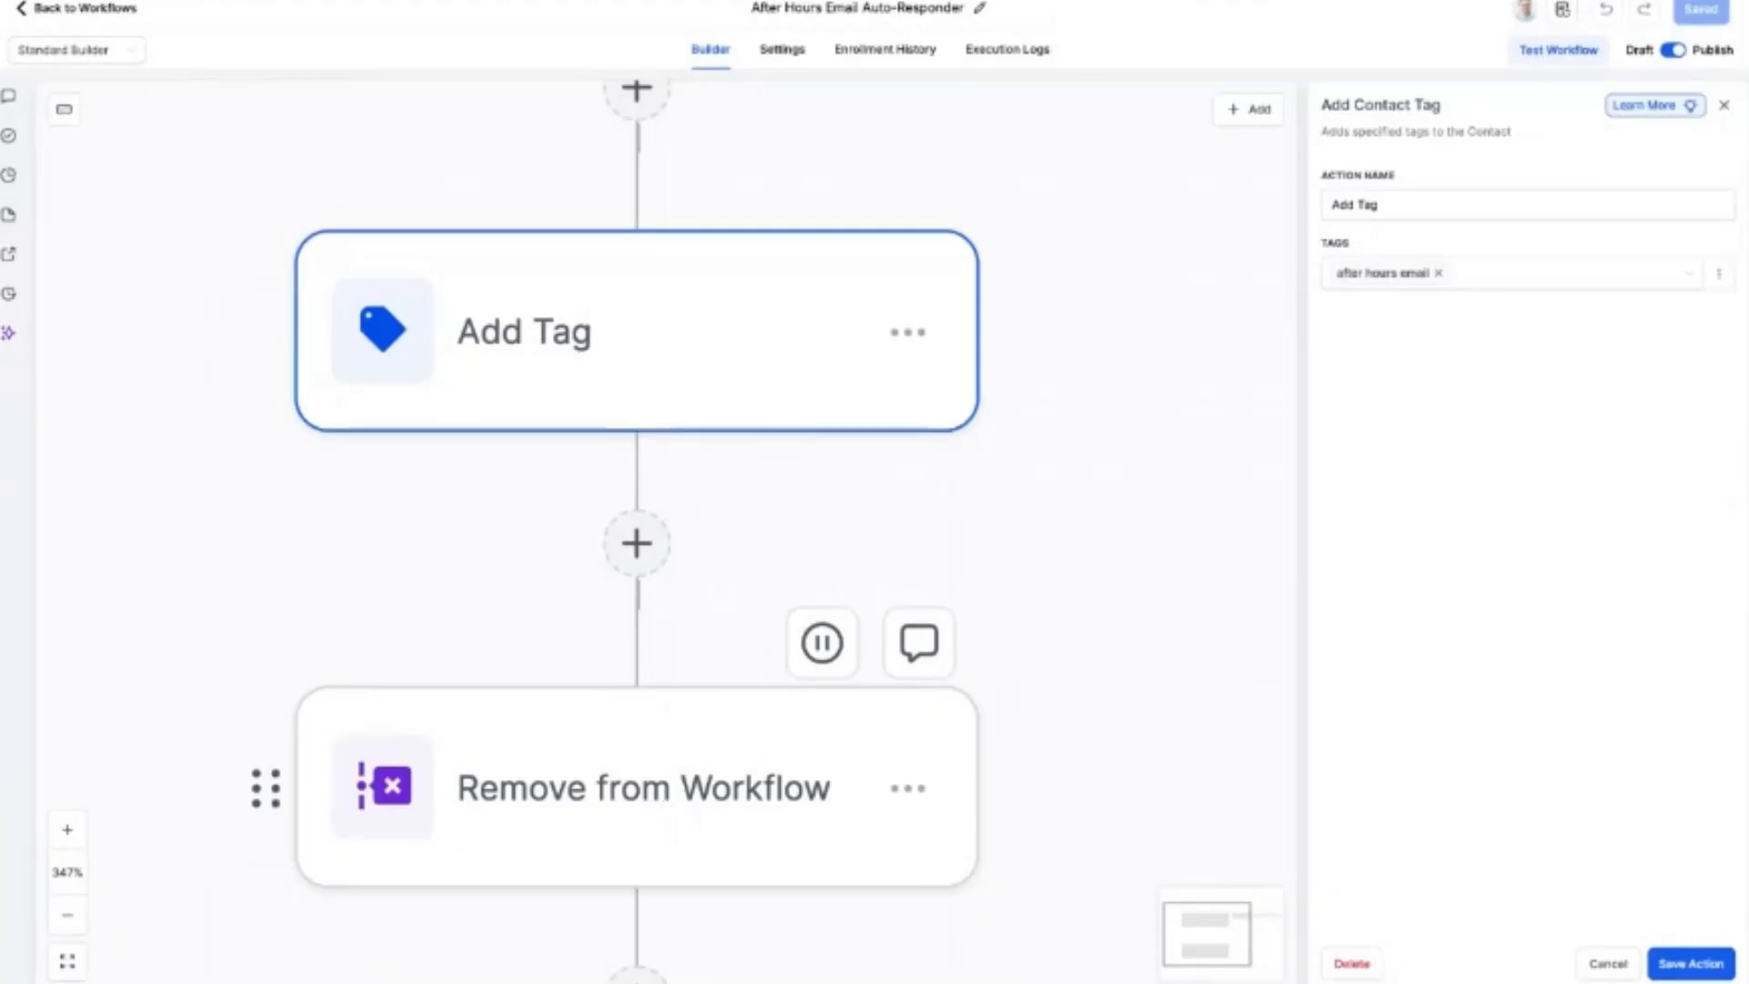
scroll(617, 531, down, 1)
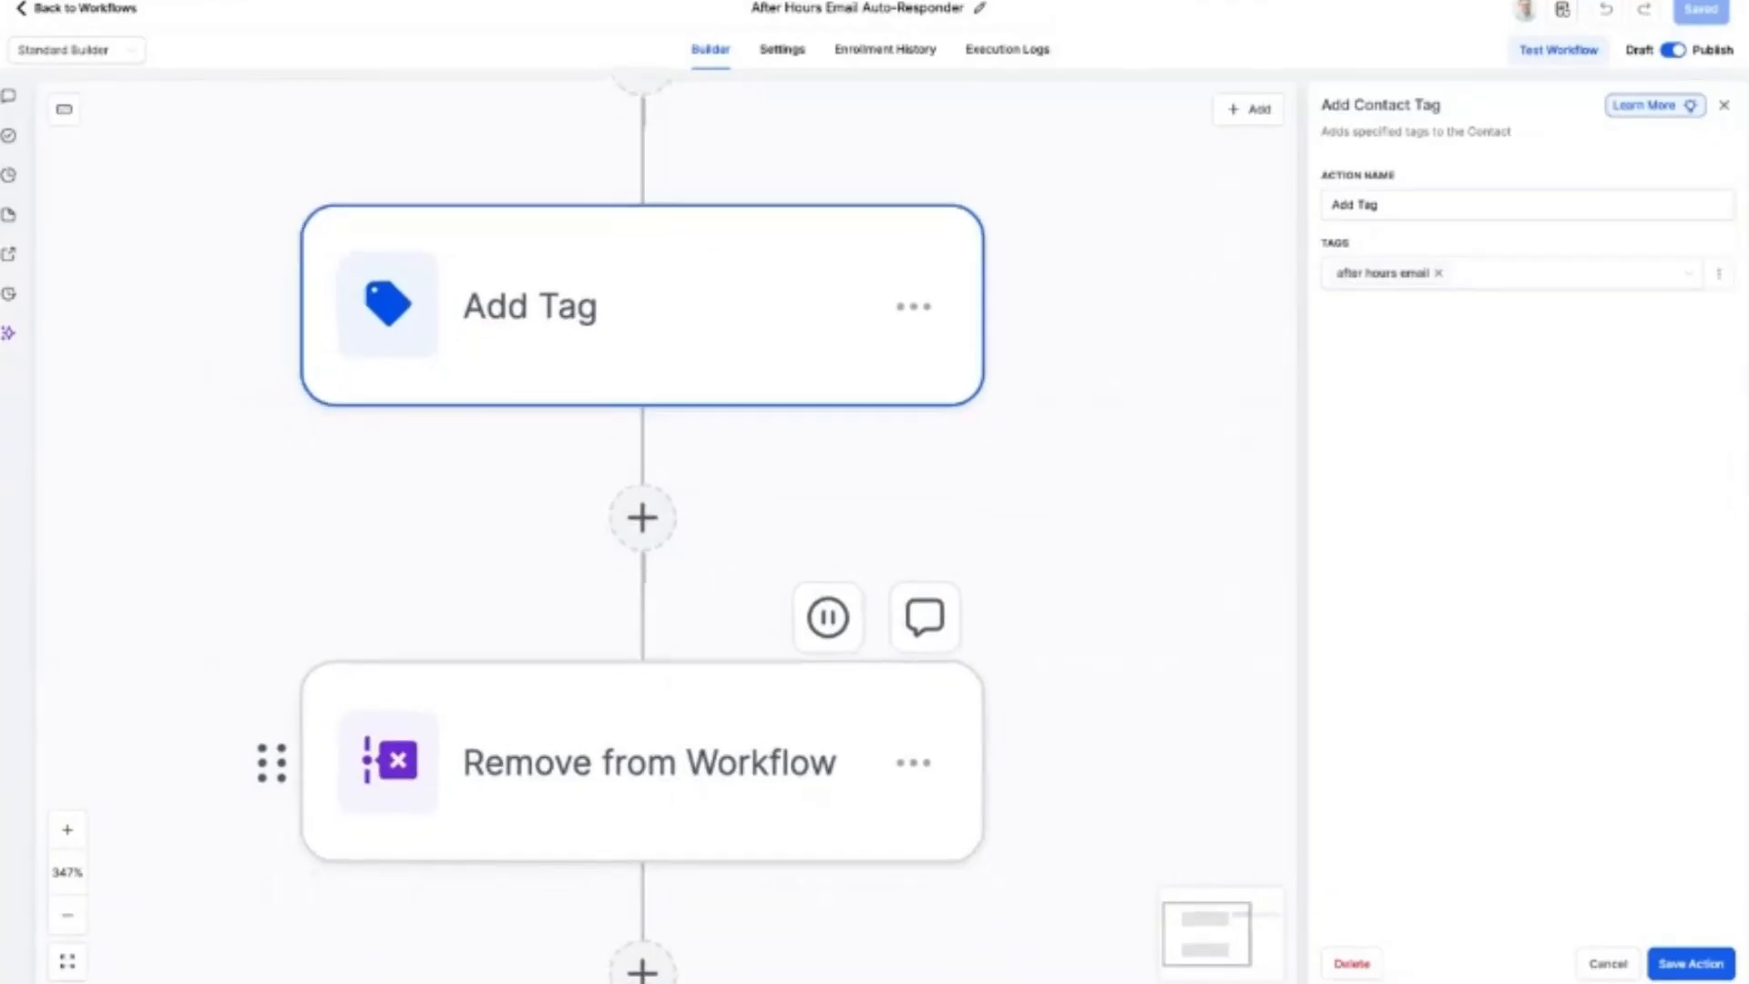
scroll(662, 798, down, 7)
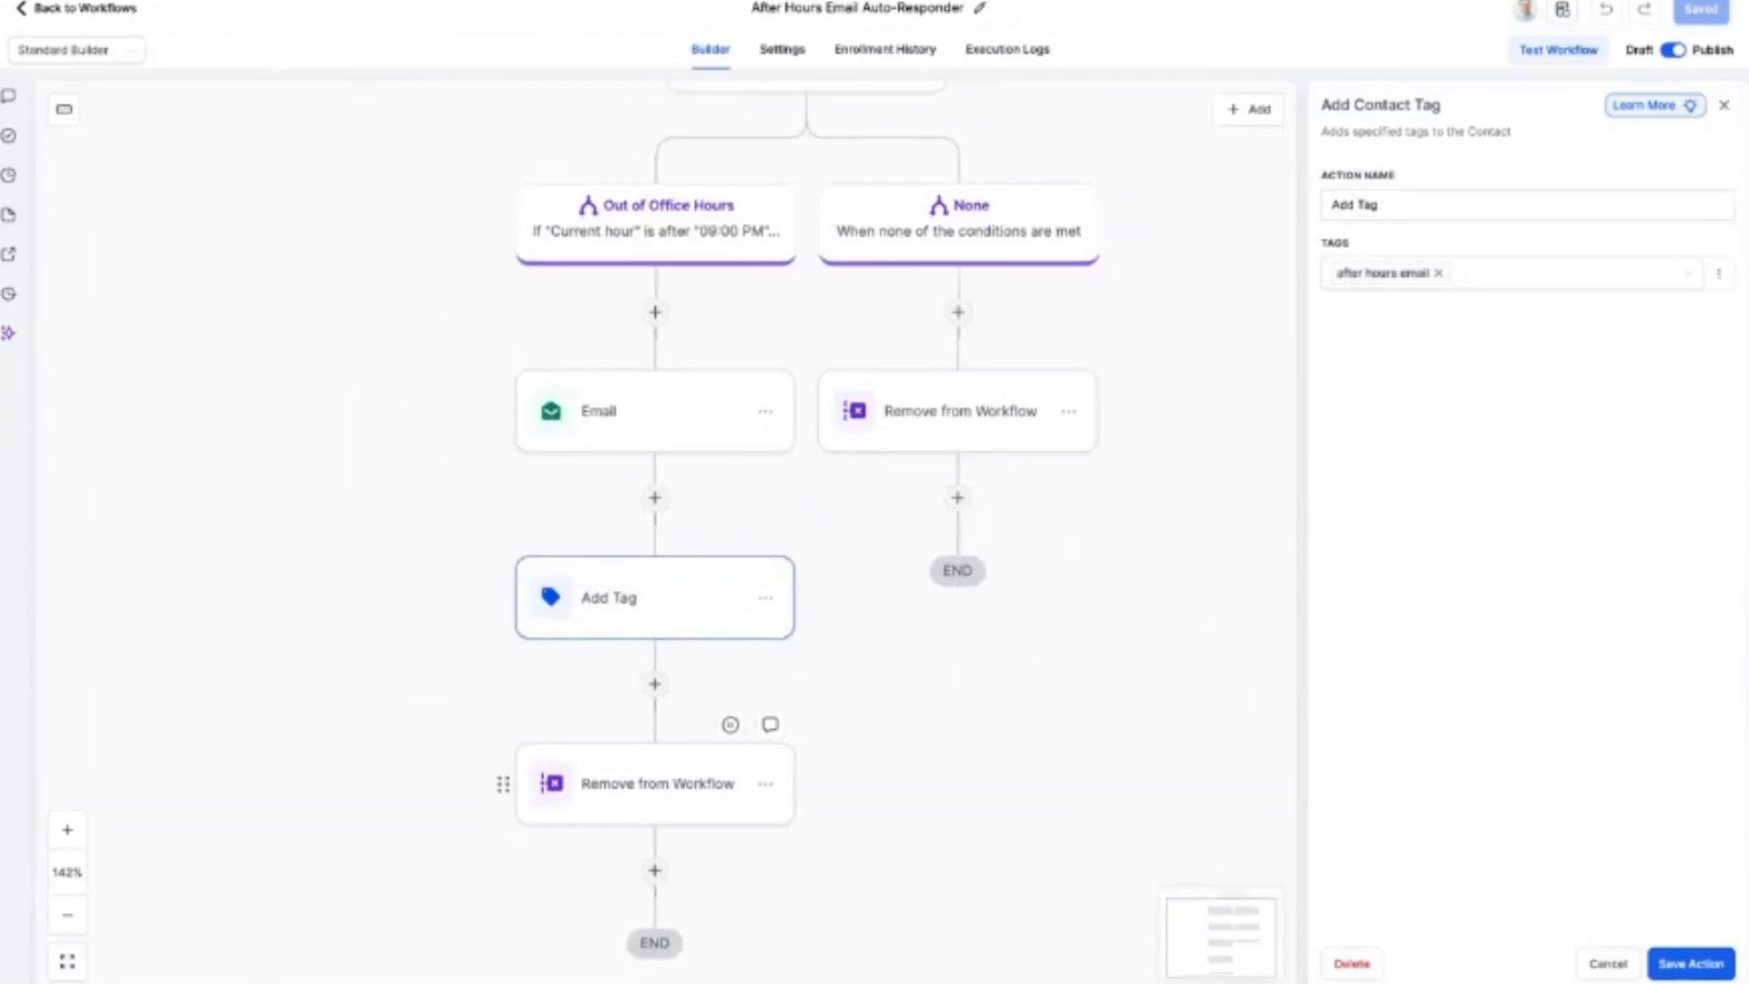
scroll(816, 393, up, 4)
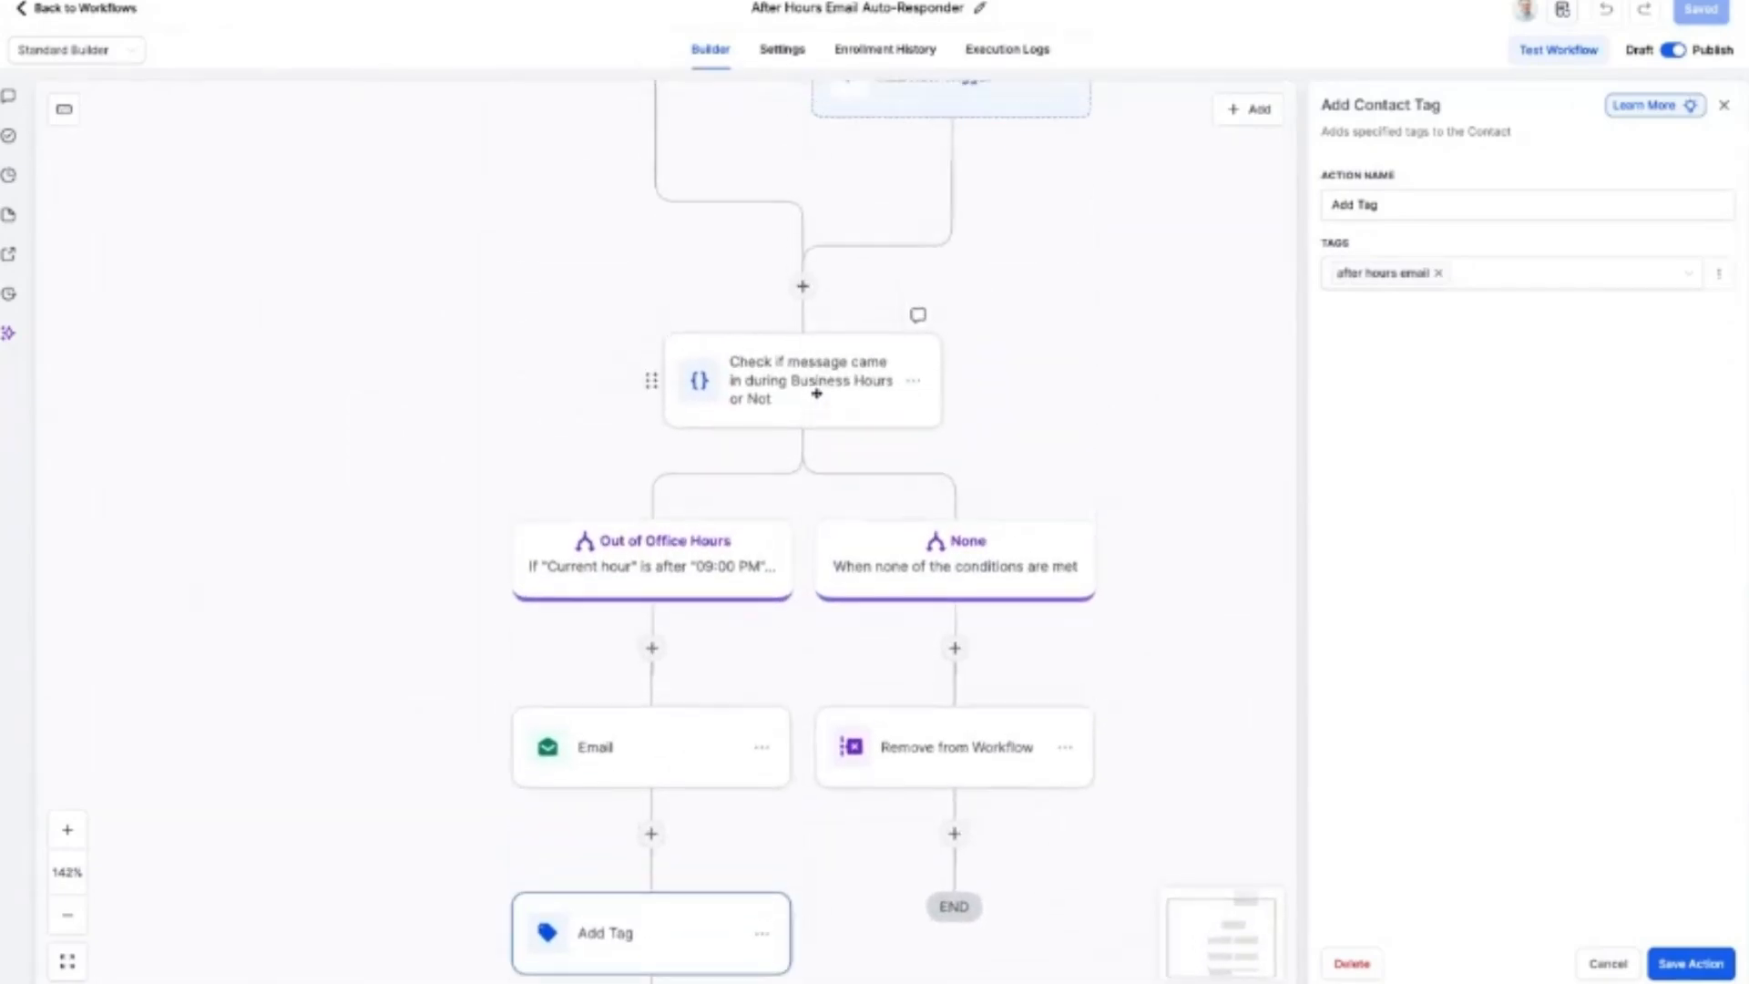
scroll(816, 393, up, 3)
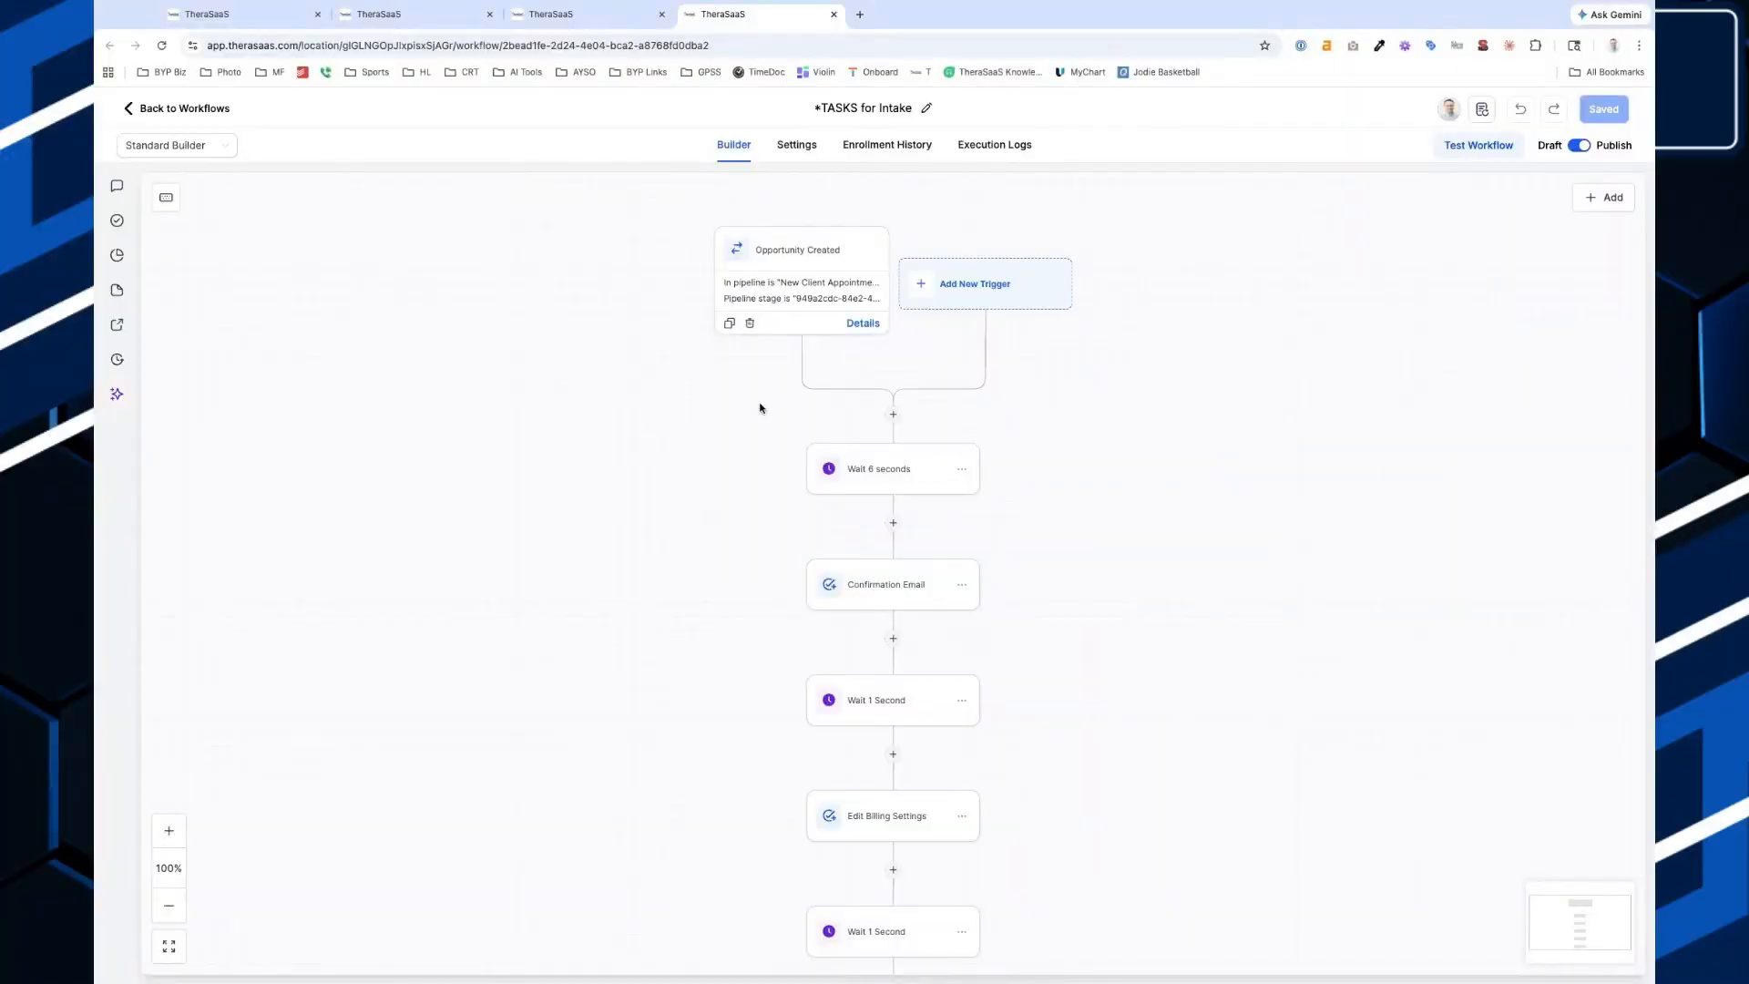
Examine the pipeline and stage filters of the *TASKS for Intake workflow's Opportunity Created trigger, and close it without changes.
scroll(756, 392, up, 5)
click(741, 368)
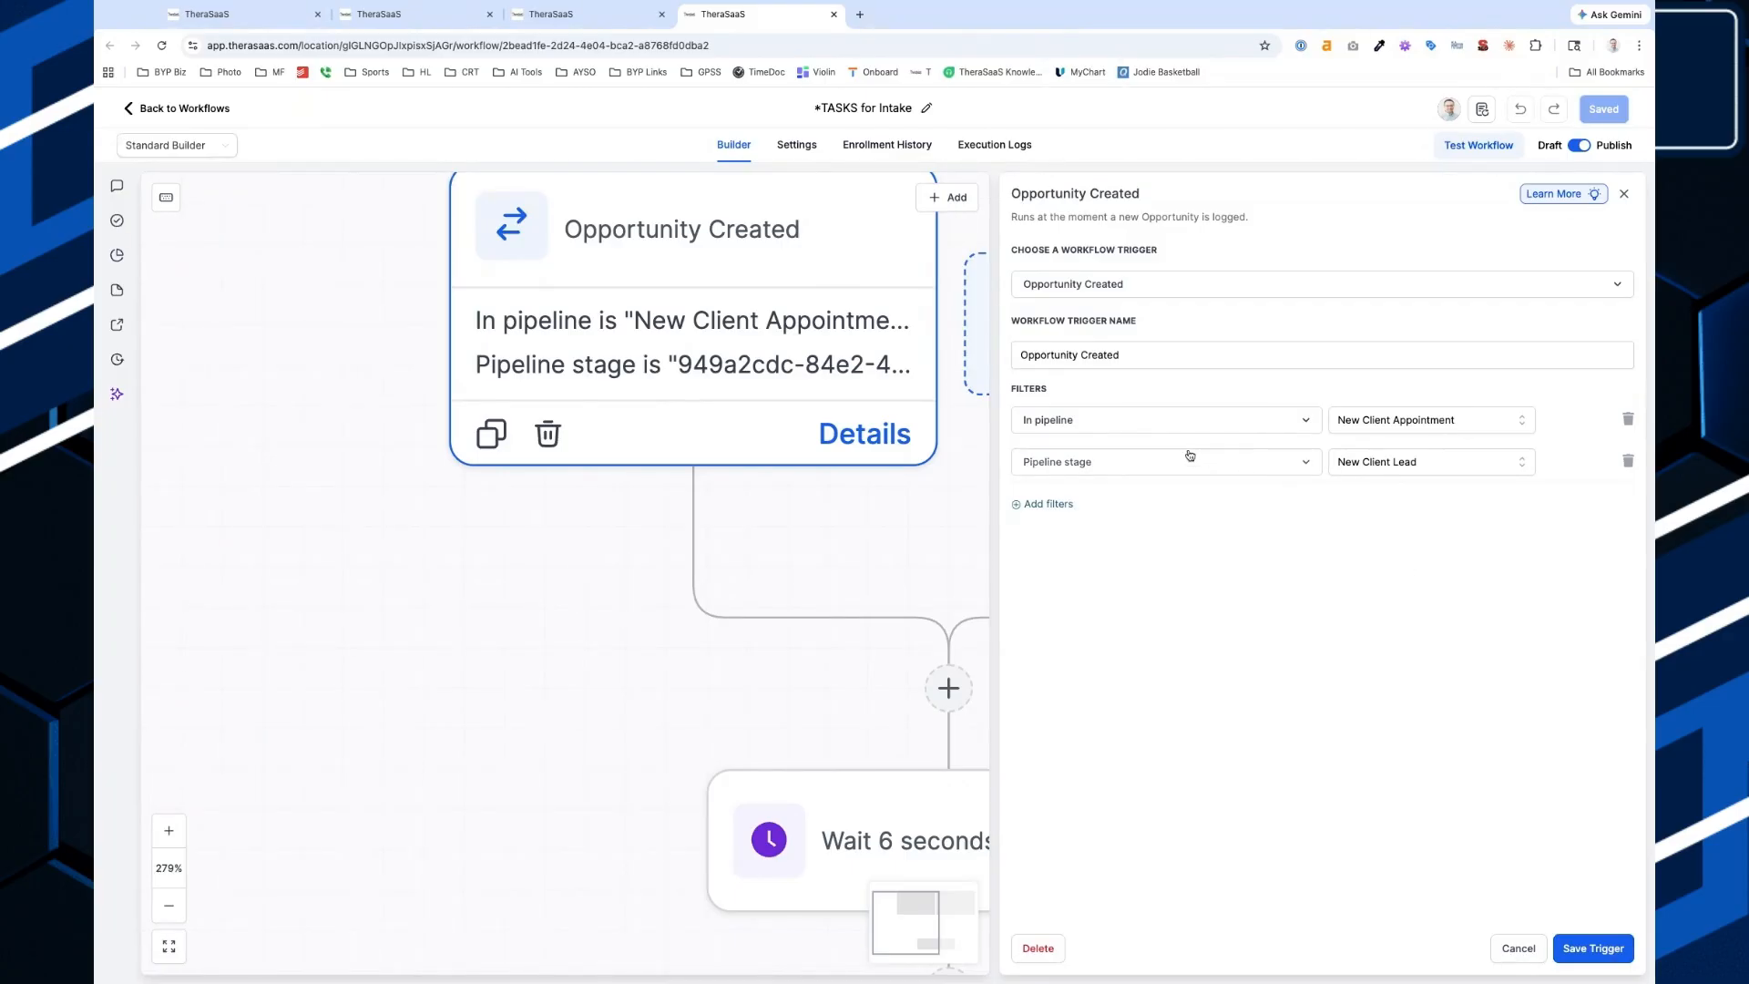
click(1499, 948)
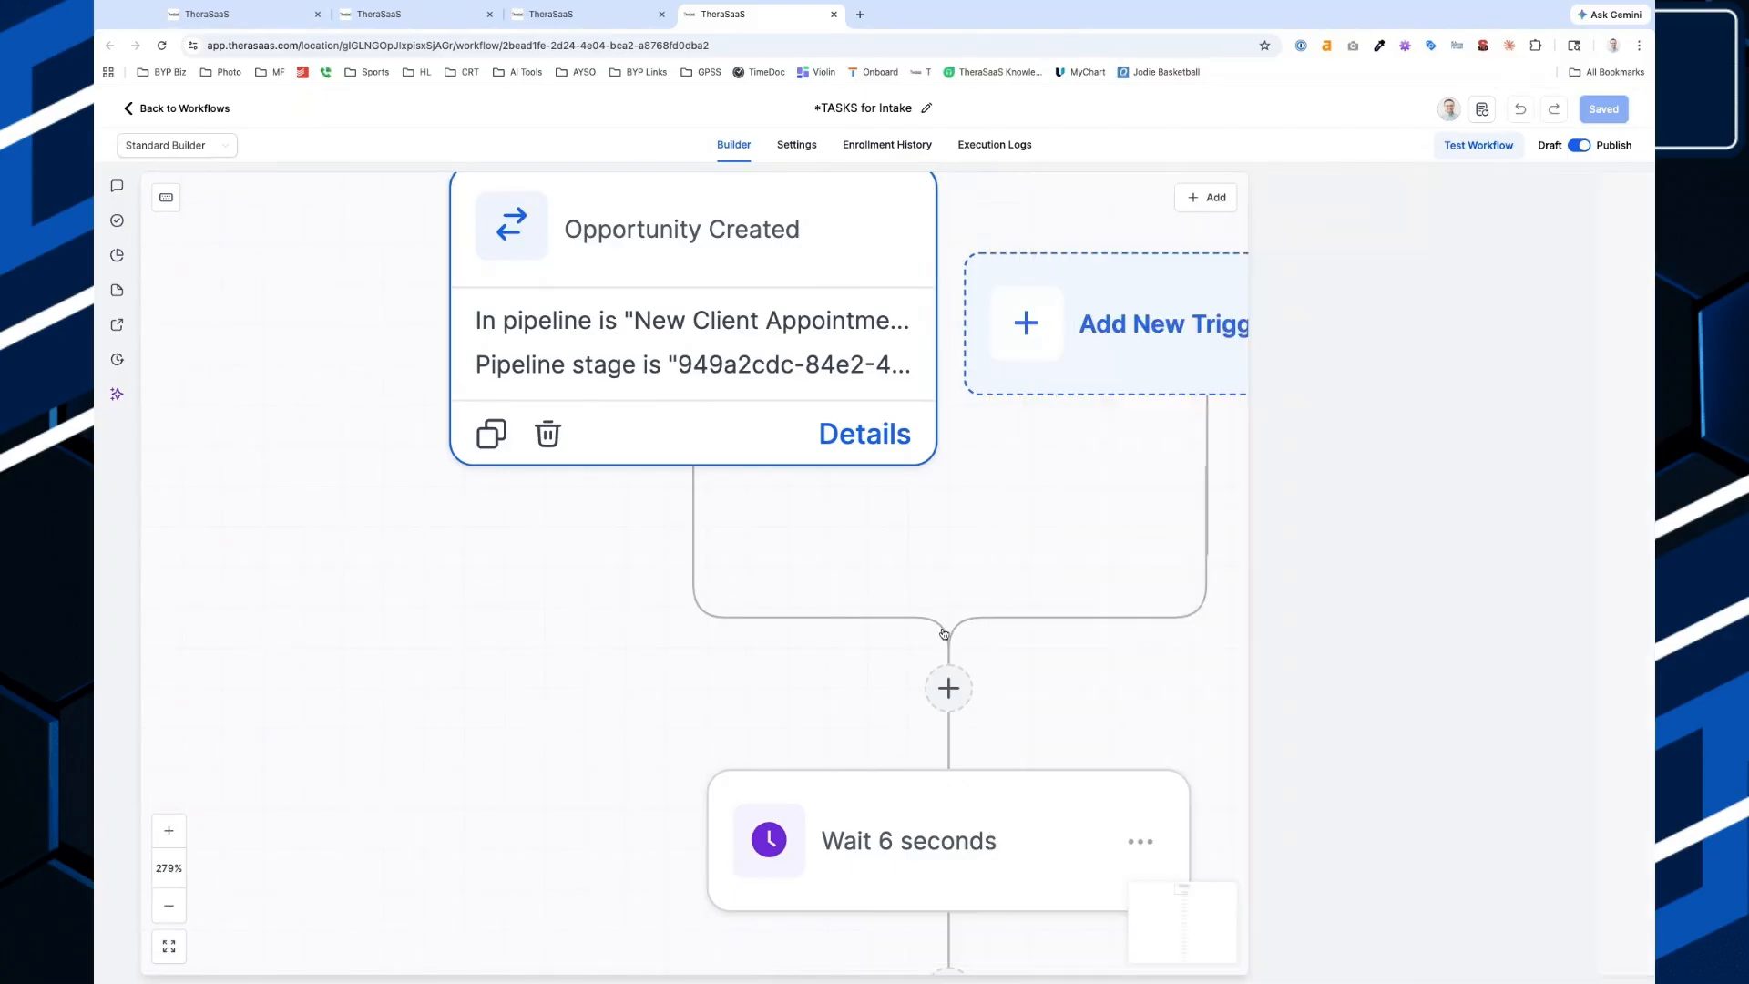
Review the initial wait and the Confirmation Email task's title, description, assignee and due period.
scroll(717, 612, down, 5)
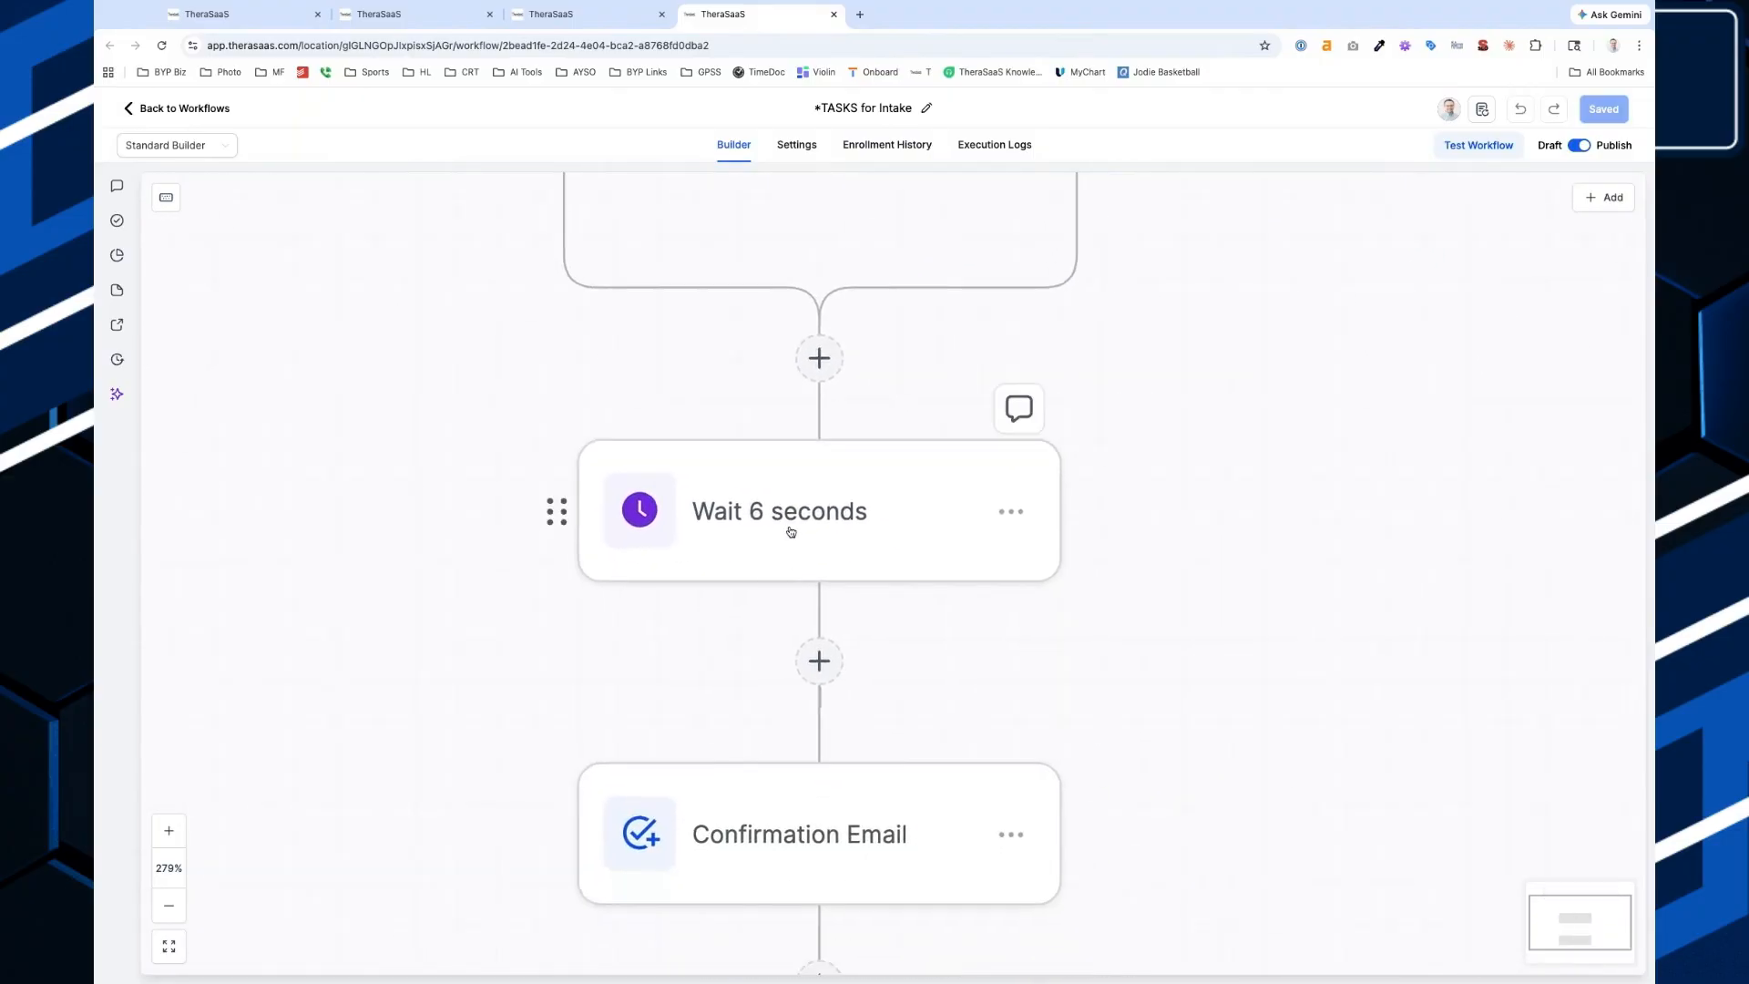
scroll(789, 528, down, 4)
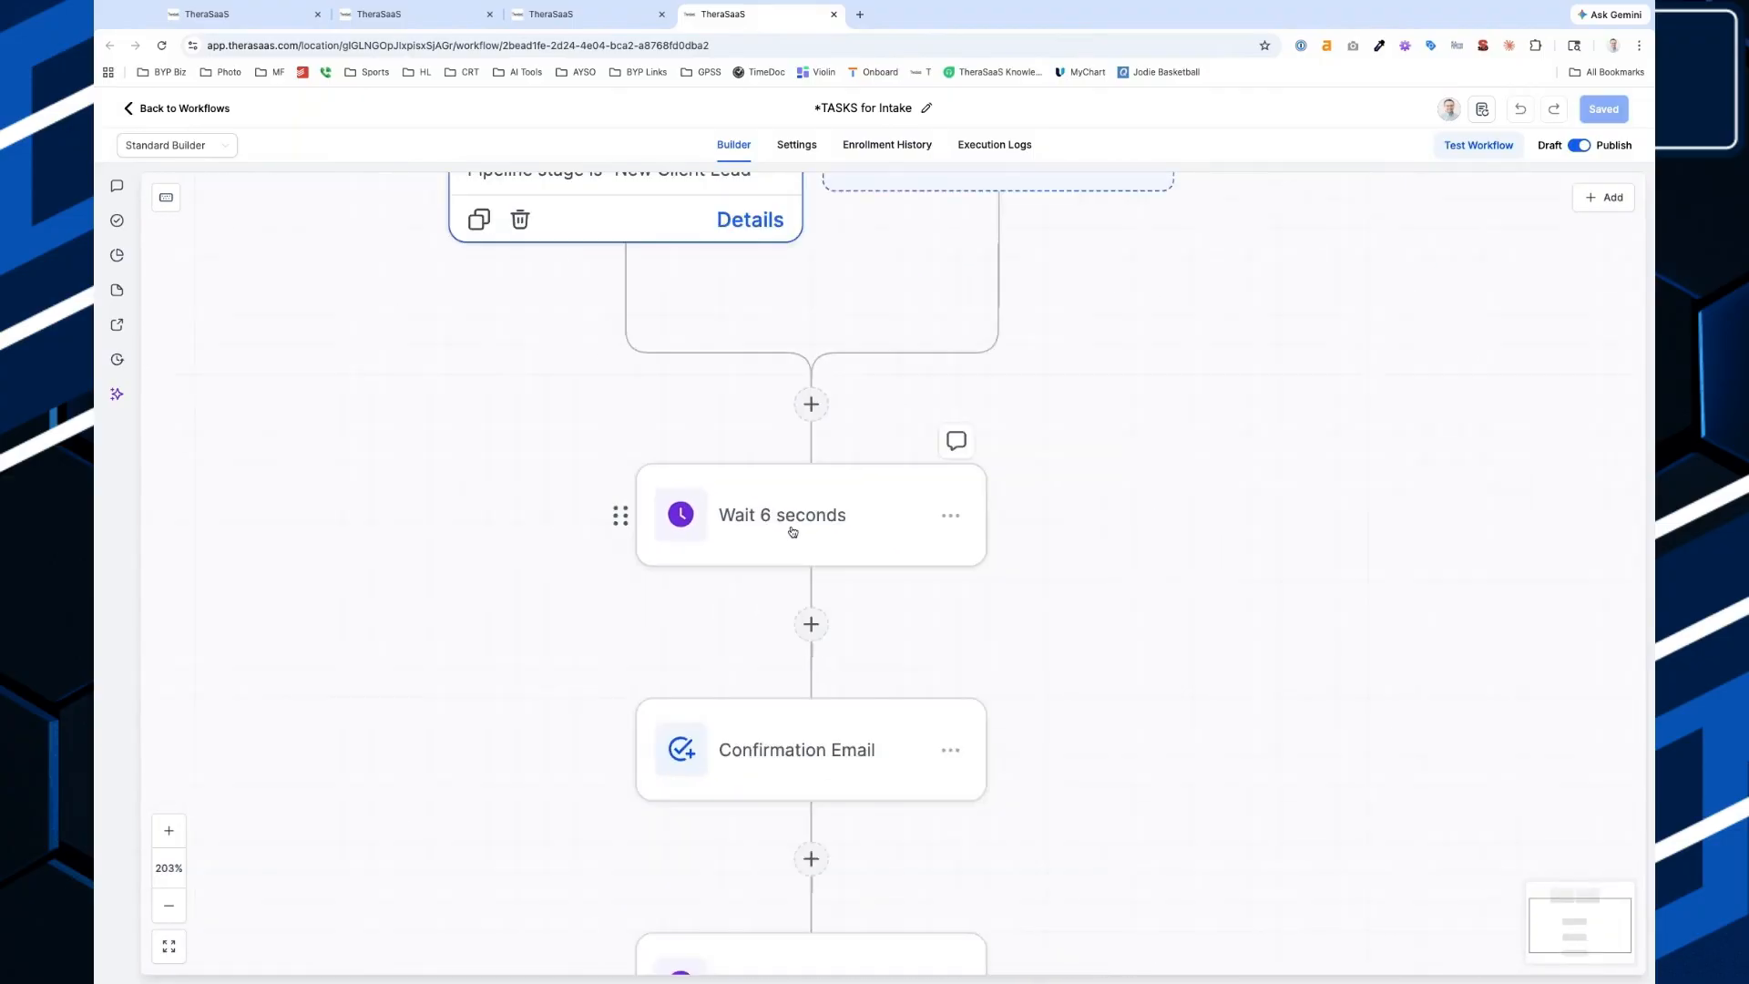
click(823, 740)
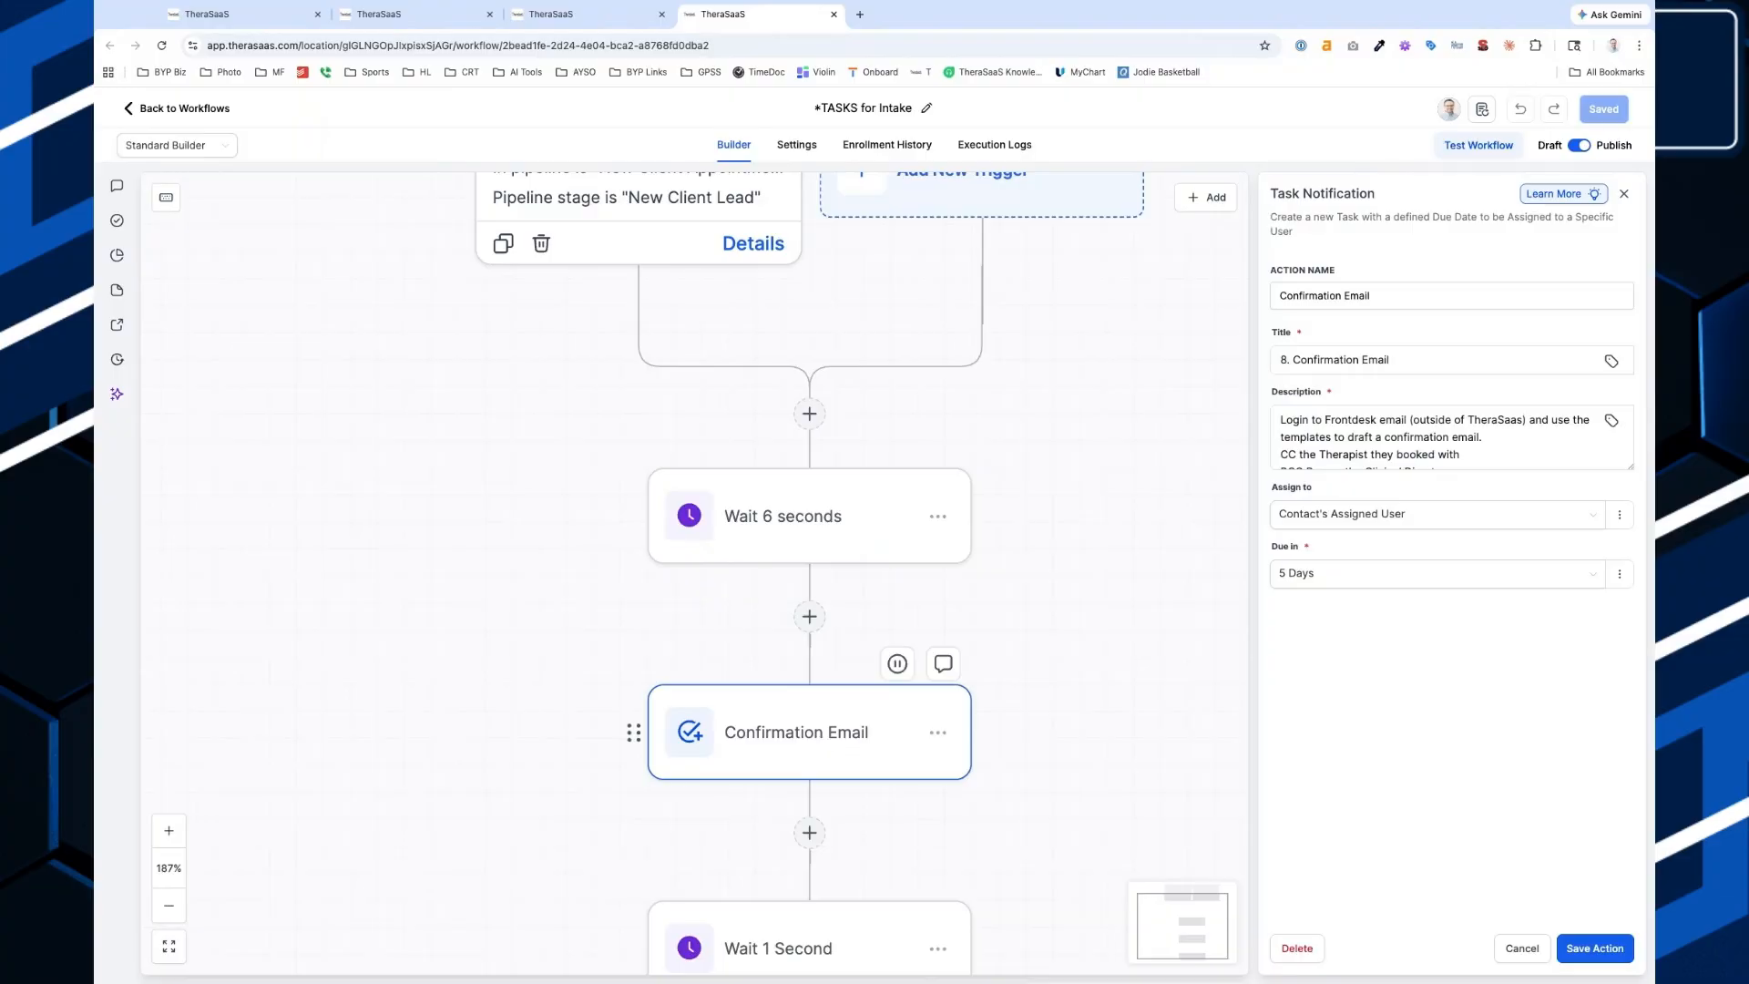
click(1319, 440)
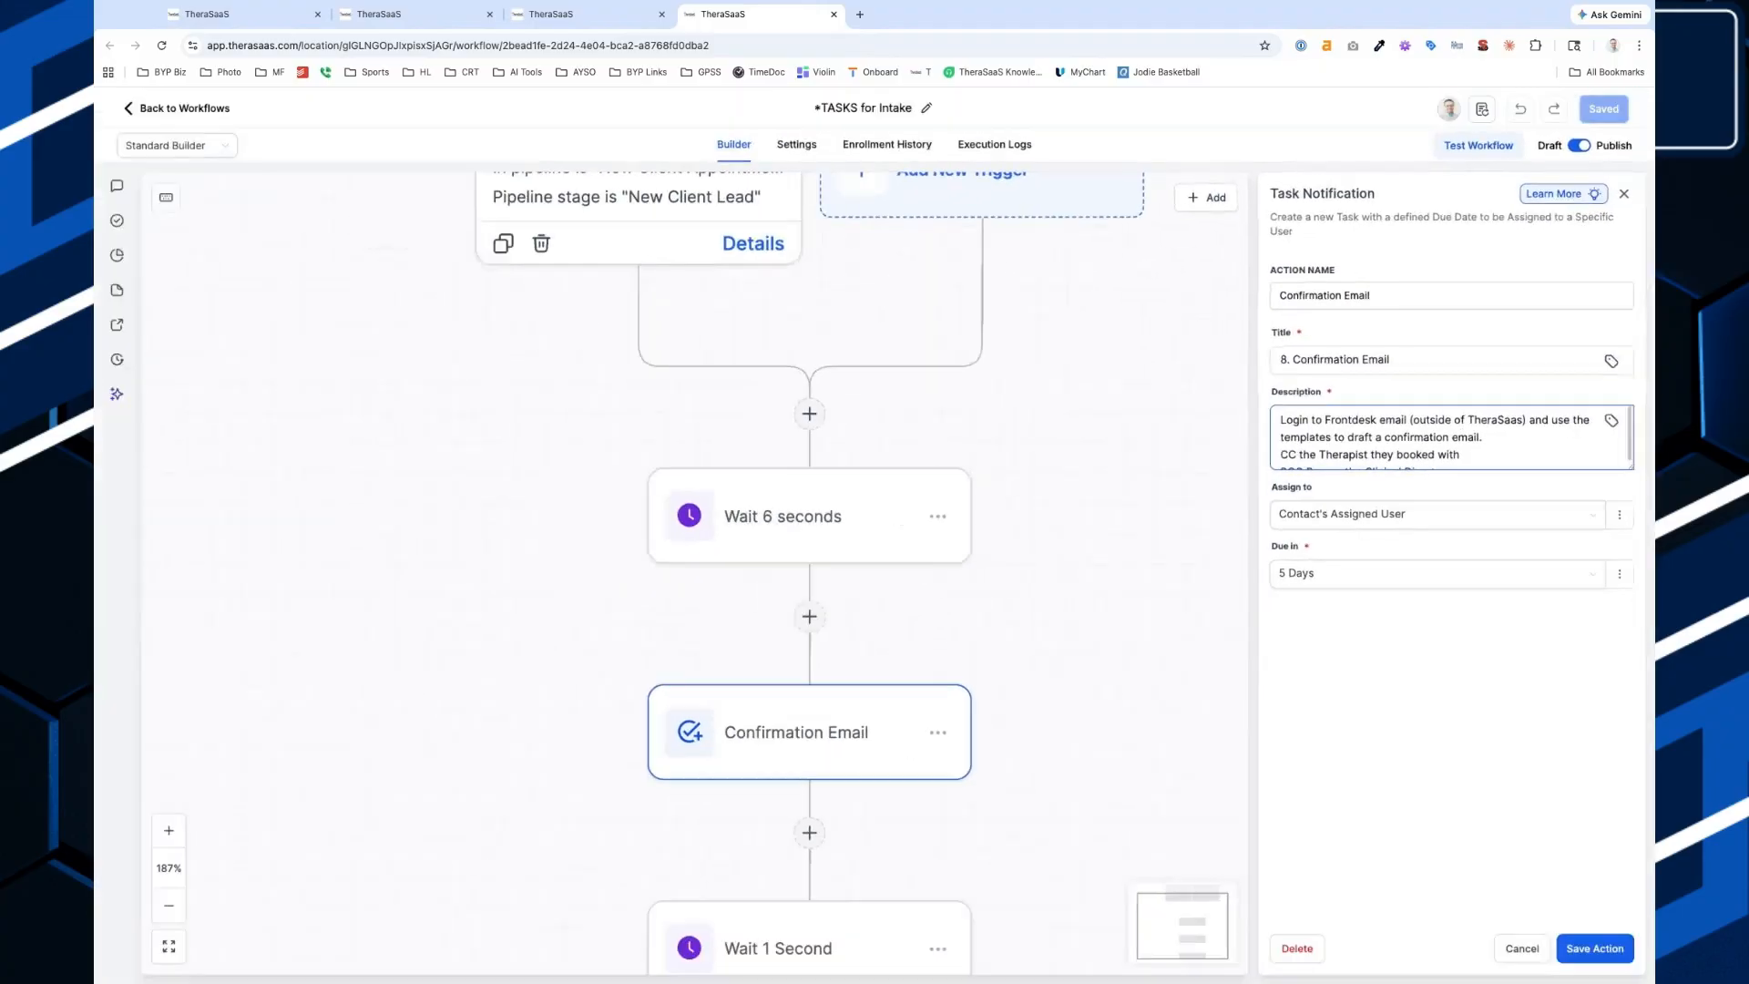
Examine the Edit Billing Settings task's title and description.
scroll(814, 768, down, 3)
scroll(814, 767, down, 3)
click(814, 767)
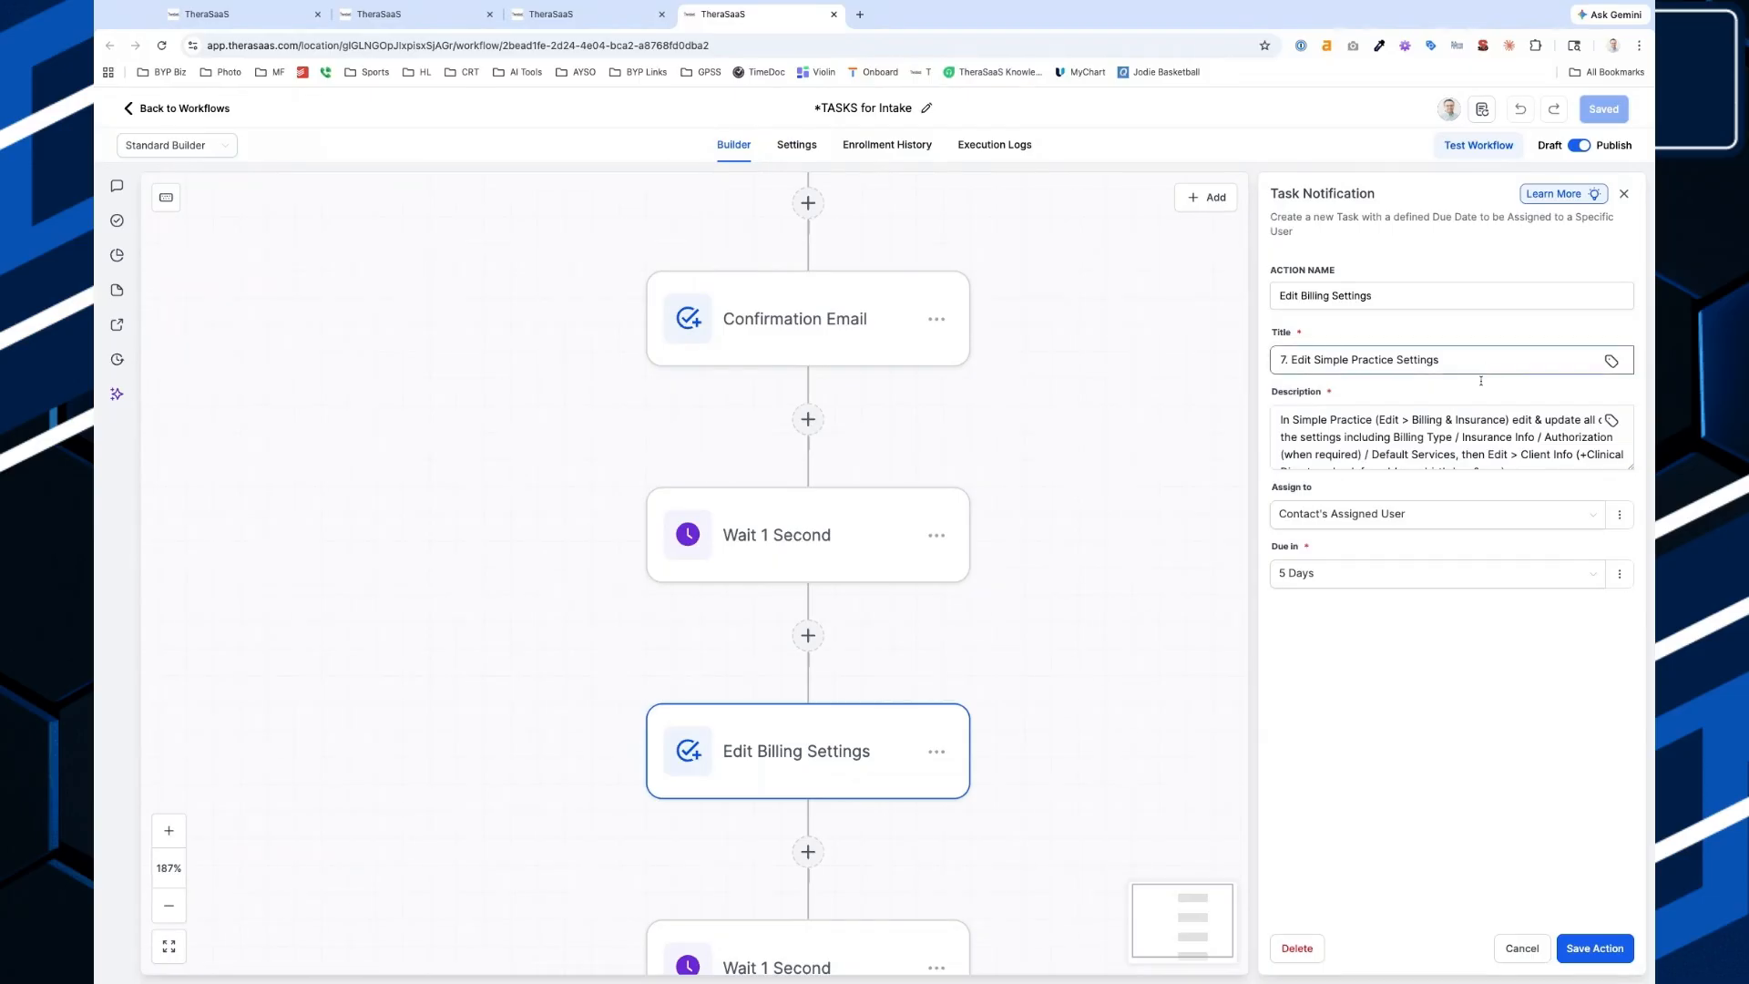
click(1439, 436)
scroll(1439, 437, down, 1)
scroll(1440, 436, up, 1)
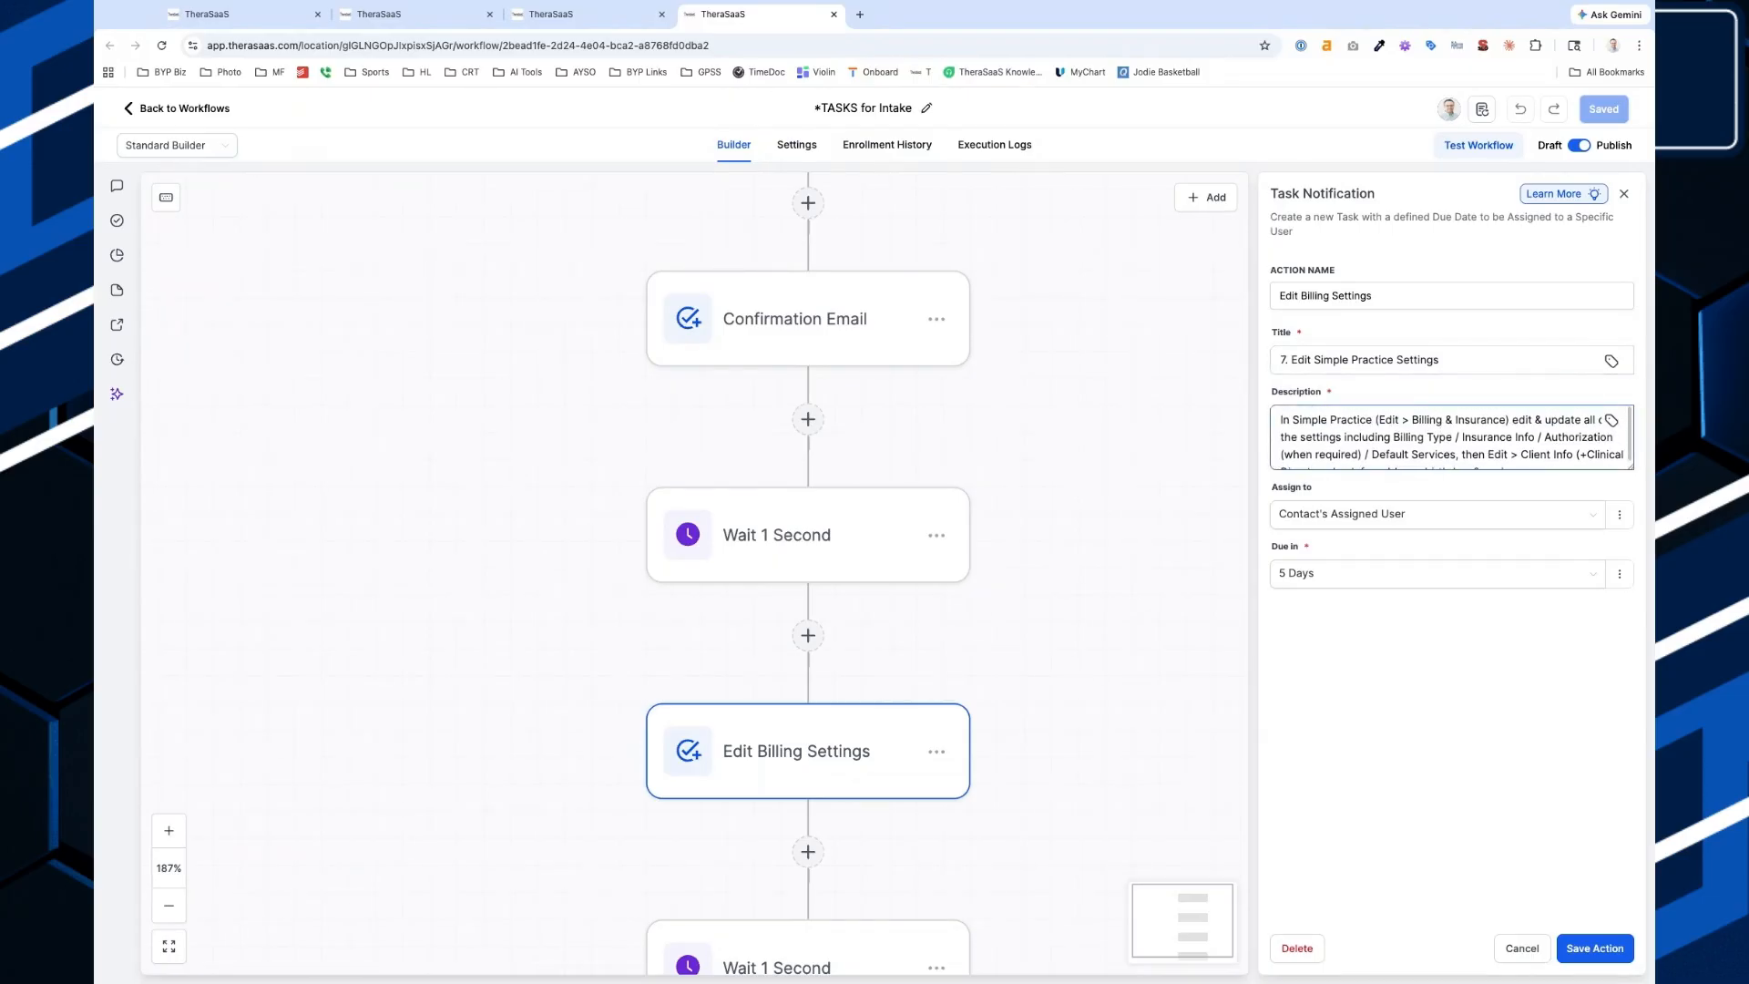
Examine the Admin Sticky Note task's title and its description for insurance and self-pay clients.
scroll(1079, 690, down, 2)
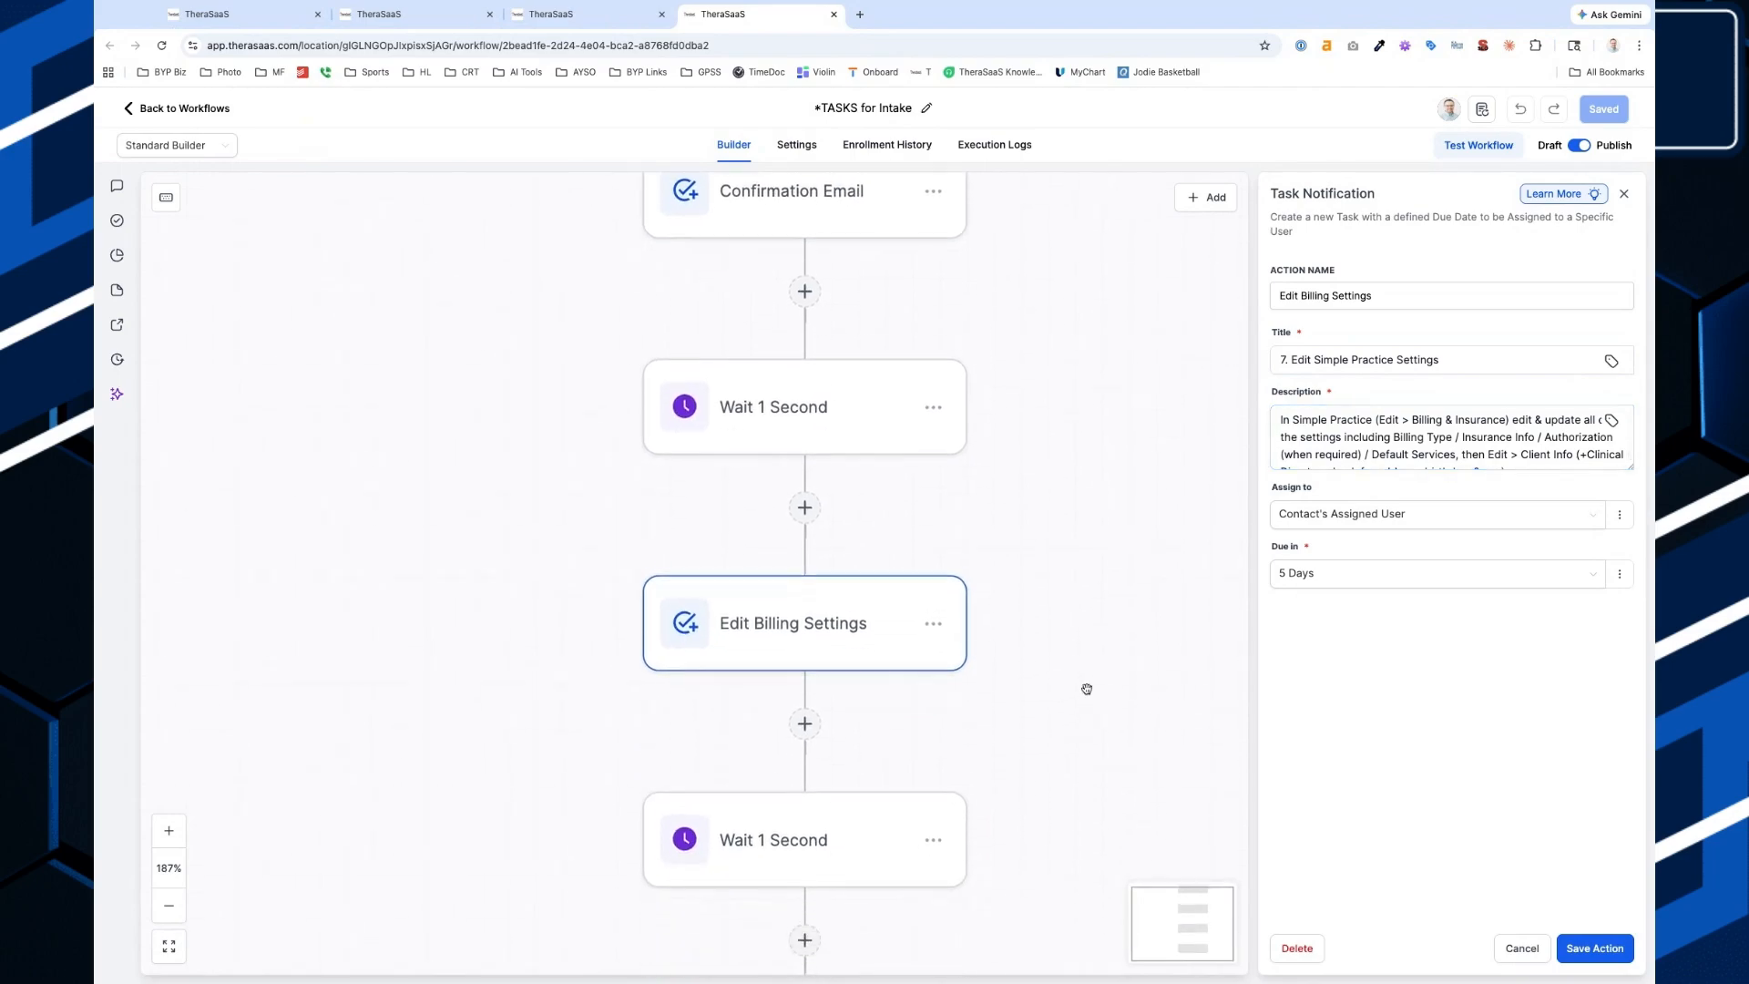
scroll(801, 637, down, 3)
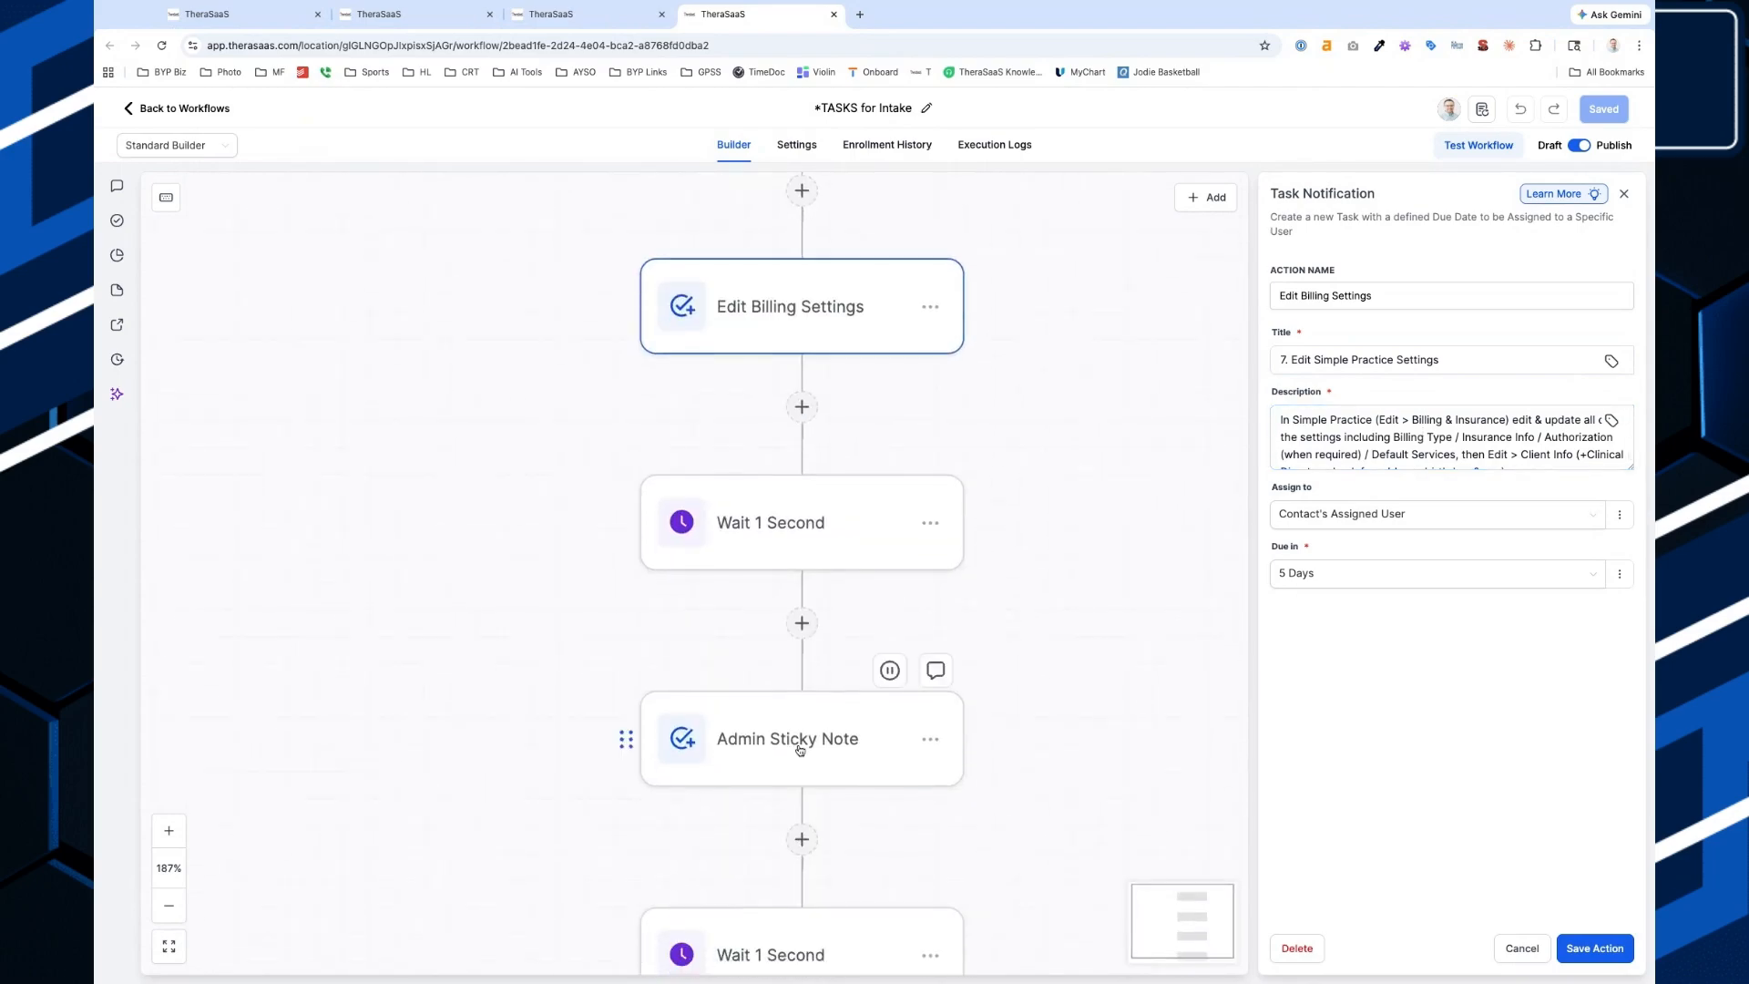
click(799, 745)
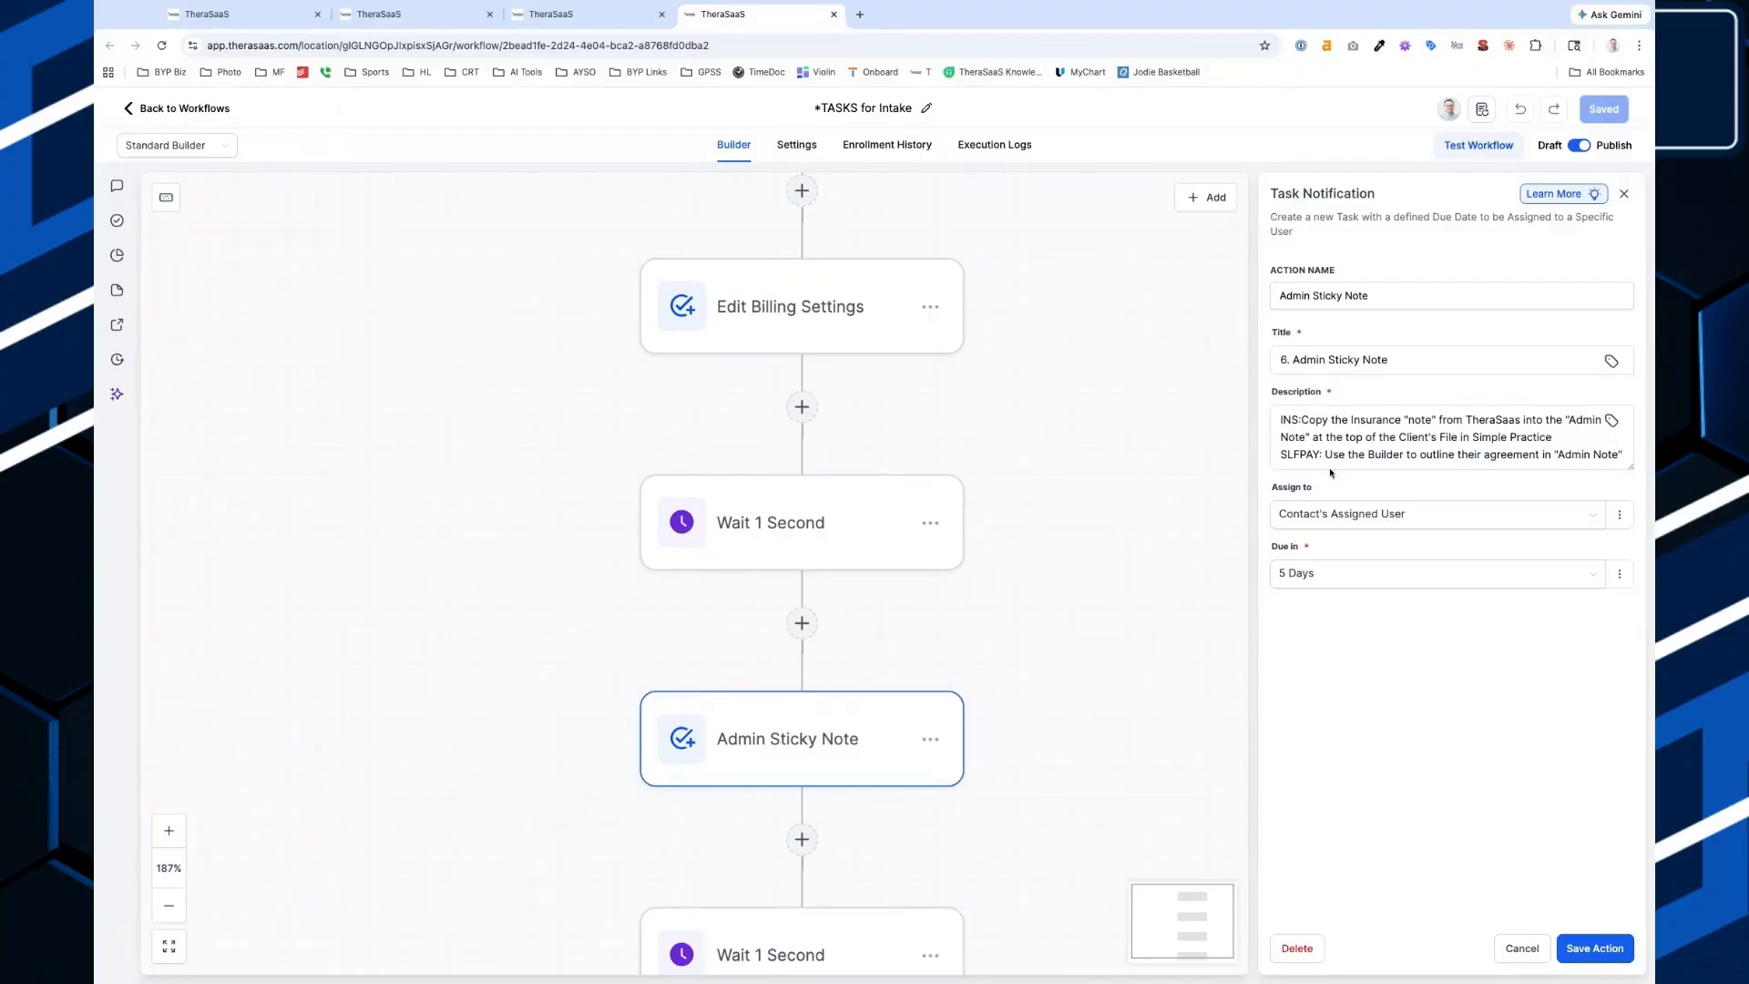
click(1375, 446)
click(1062, 718)
Review the remaining task and wait actions of the intake workflow, from Insurance PDF to +Client File.
scroll(1064, 720, down, 5)
scroll(834, 649, down, 4)
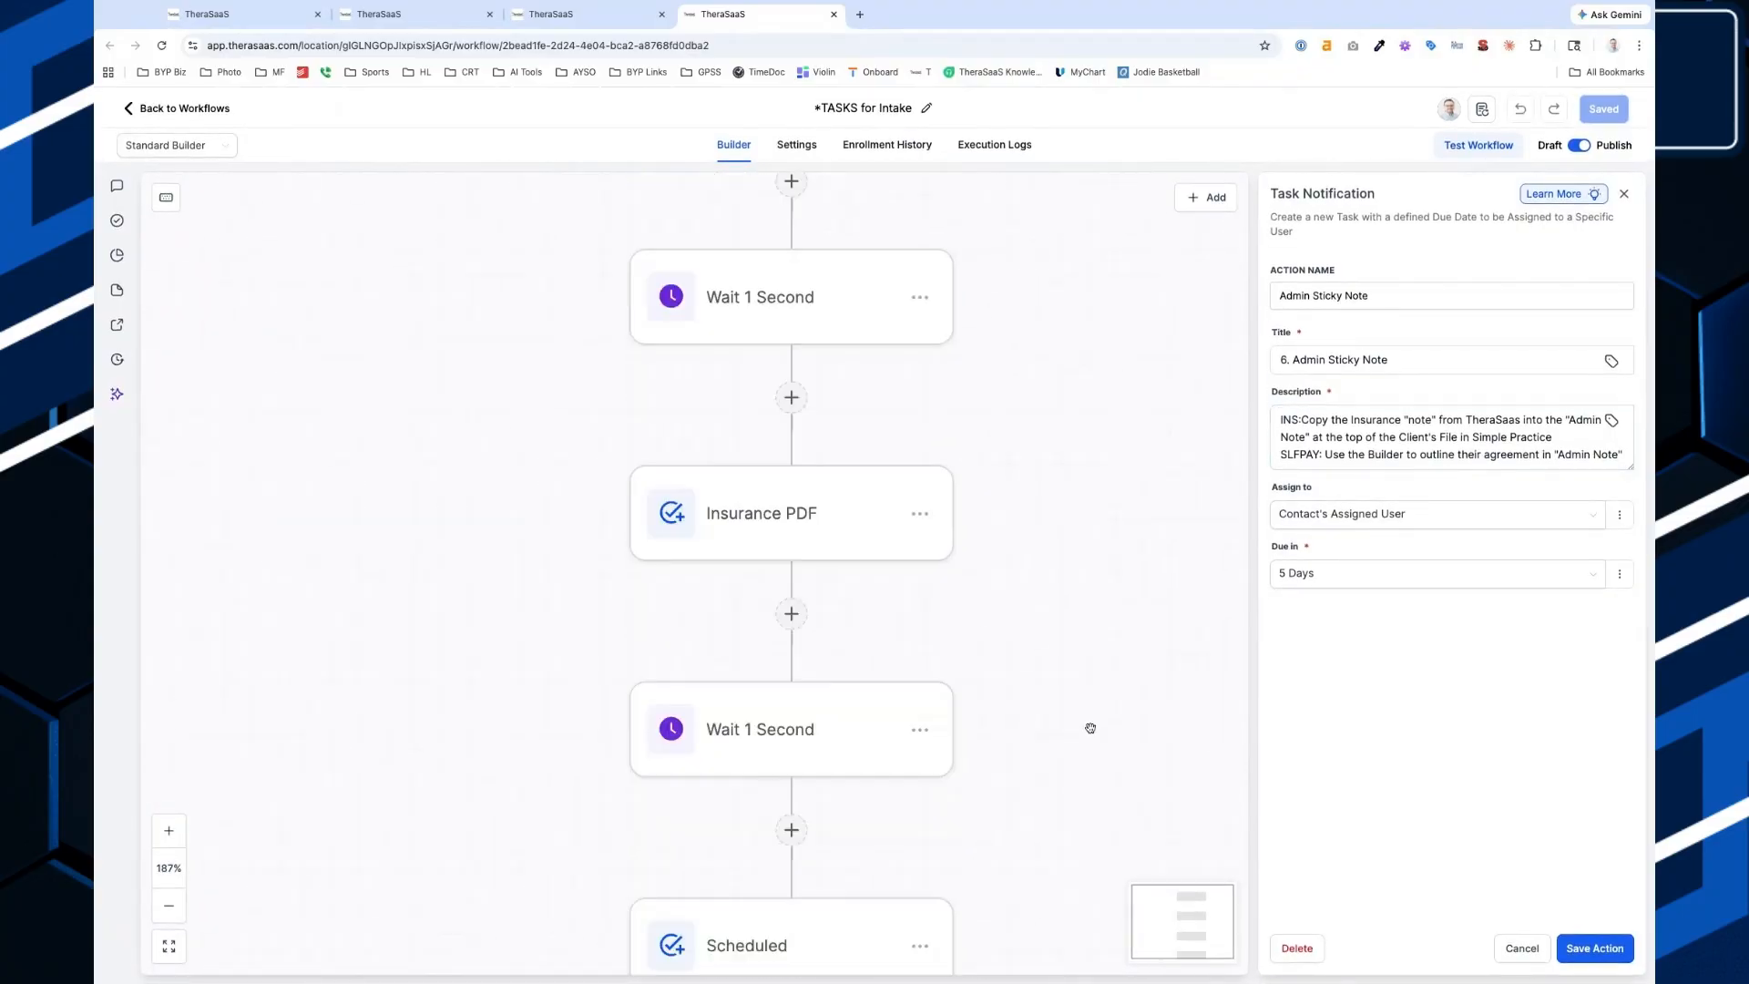
scroll(1041, 683, down, 5)
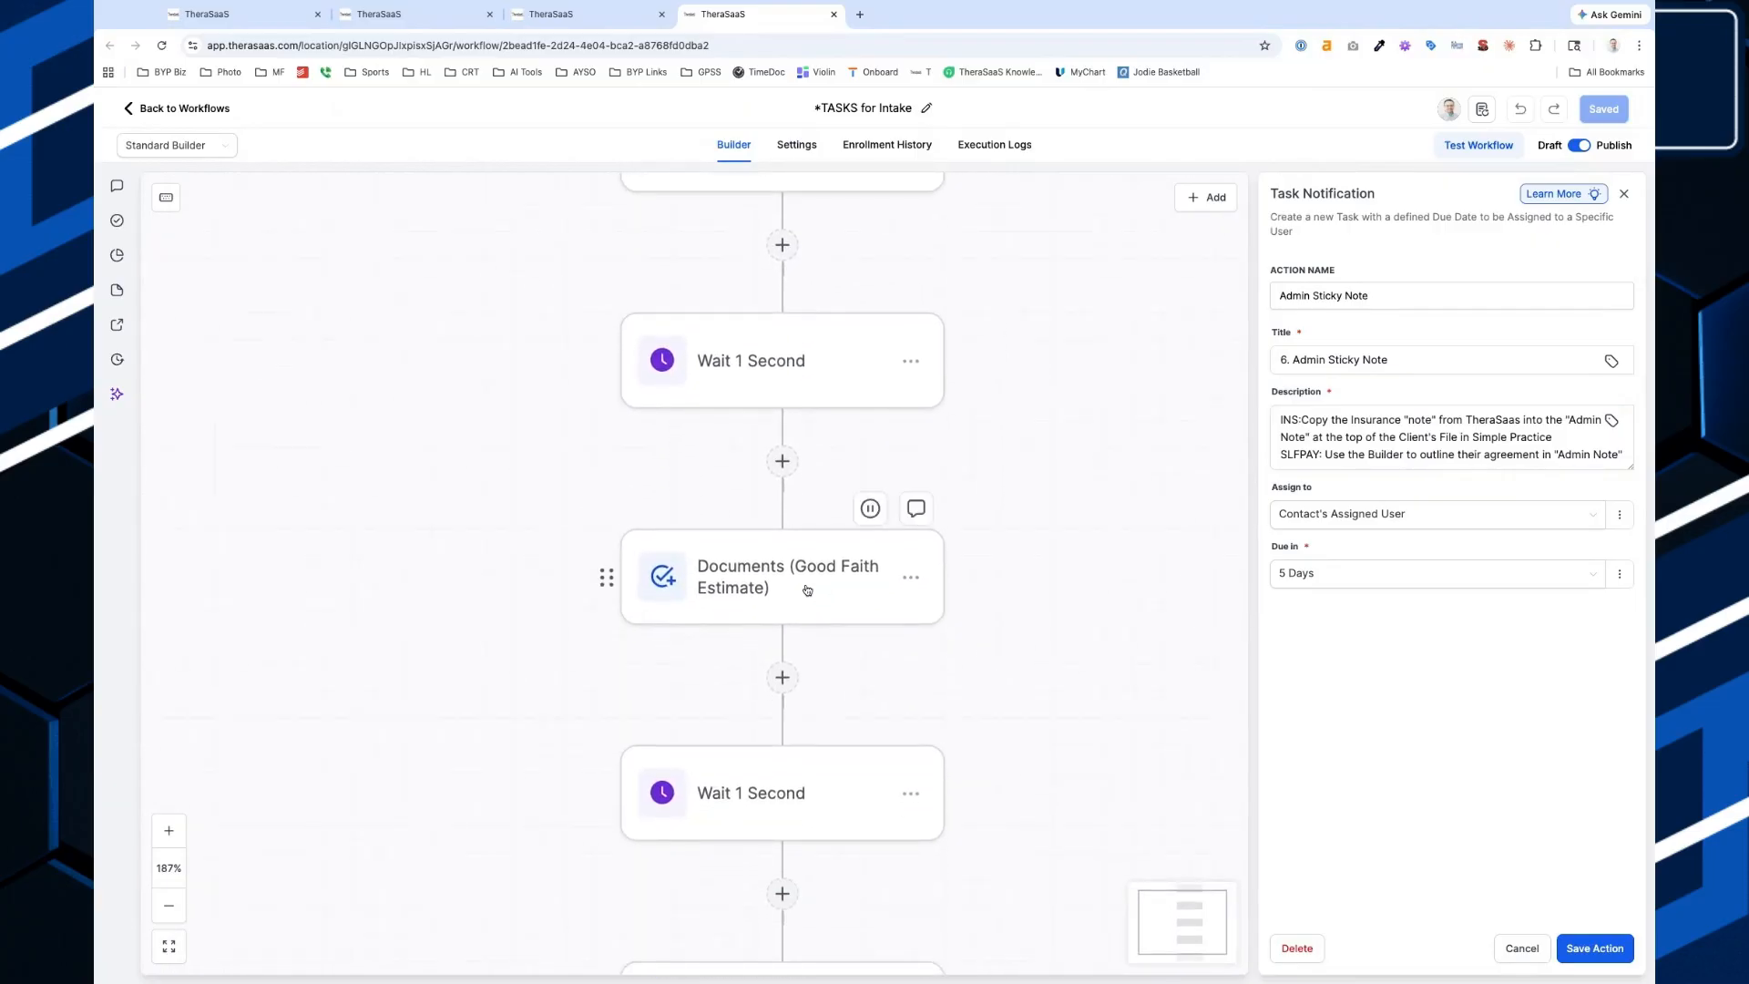
scroll(1045, 676, down, 3)
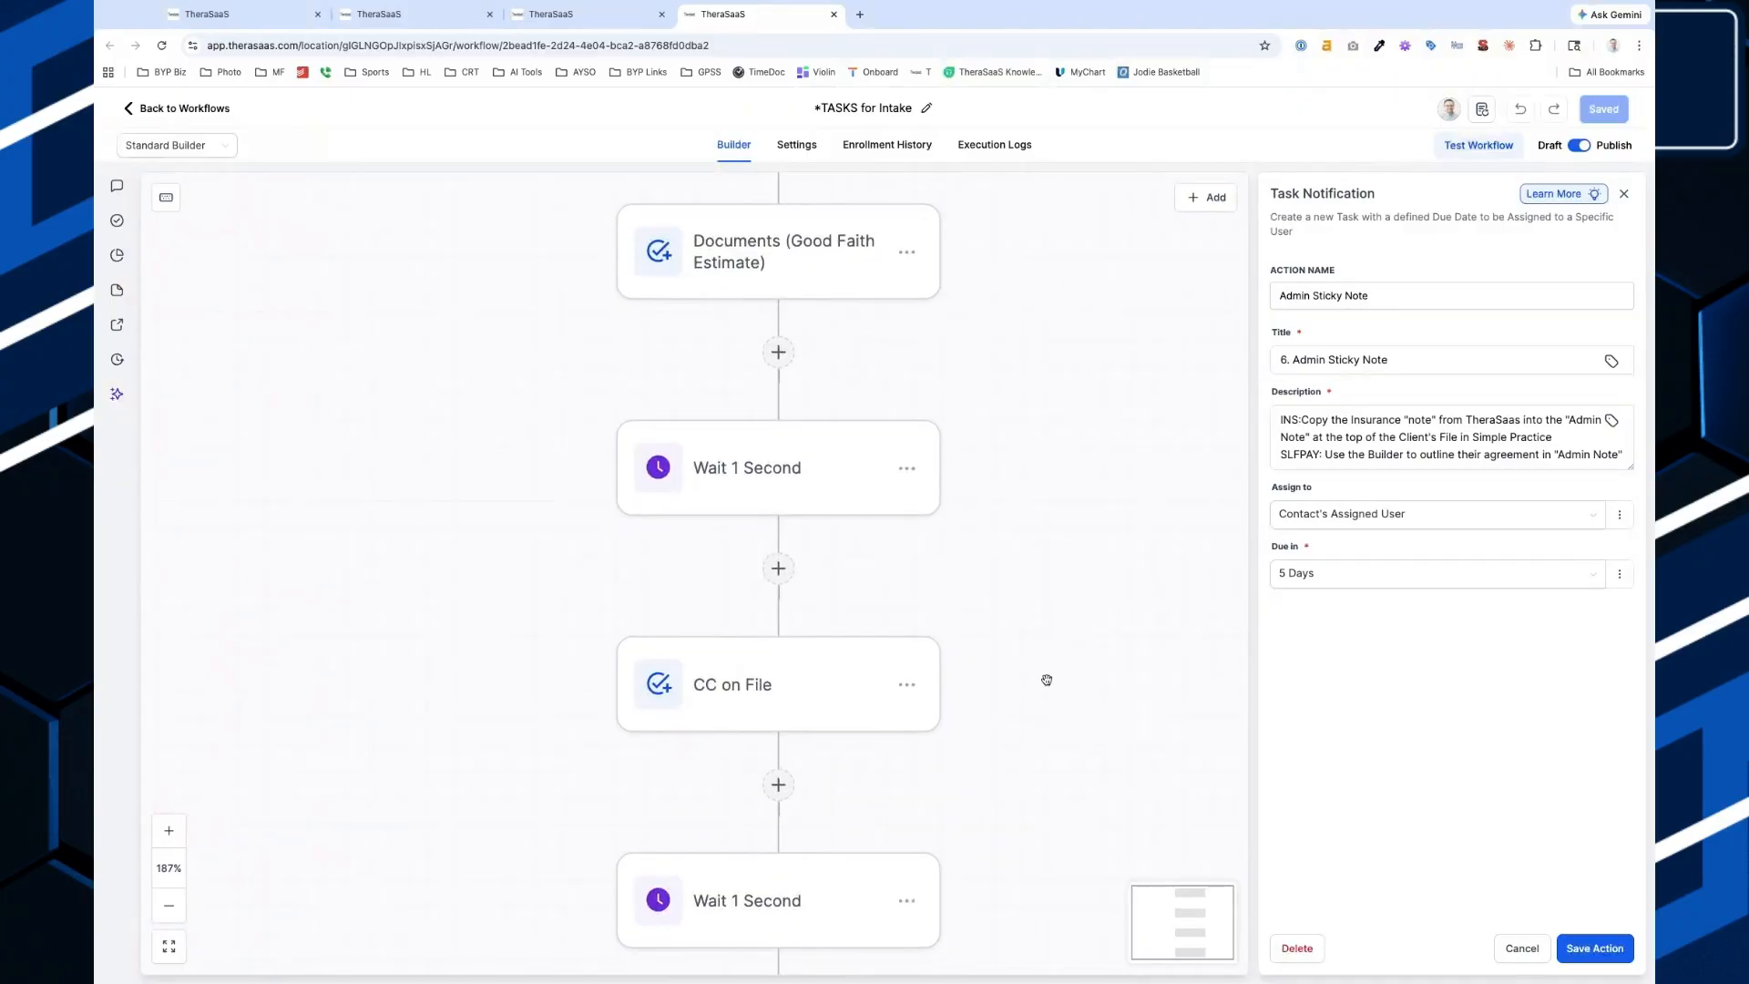
scroll(1070, 784, down, 4)
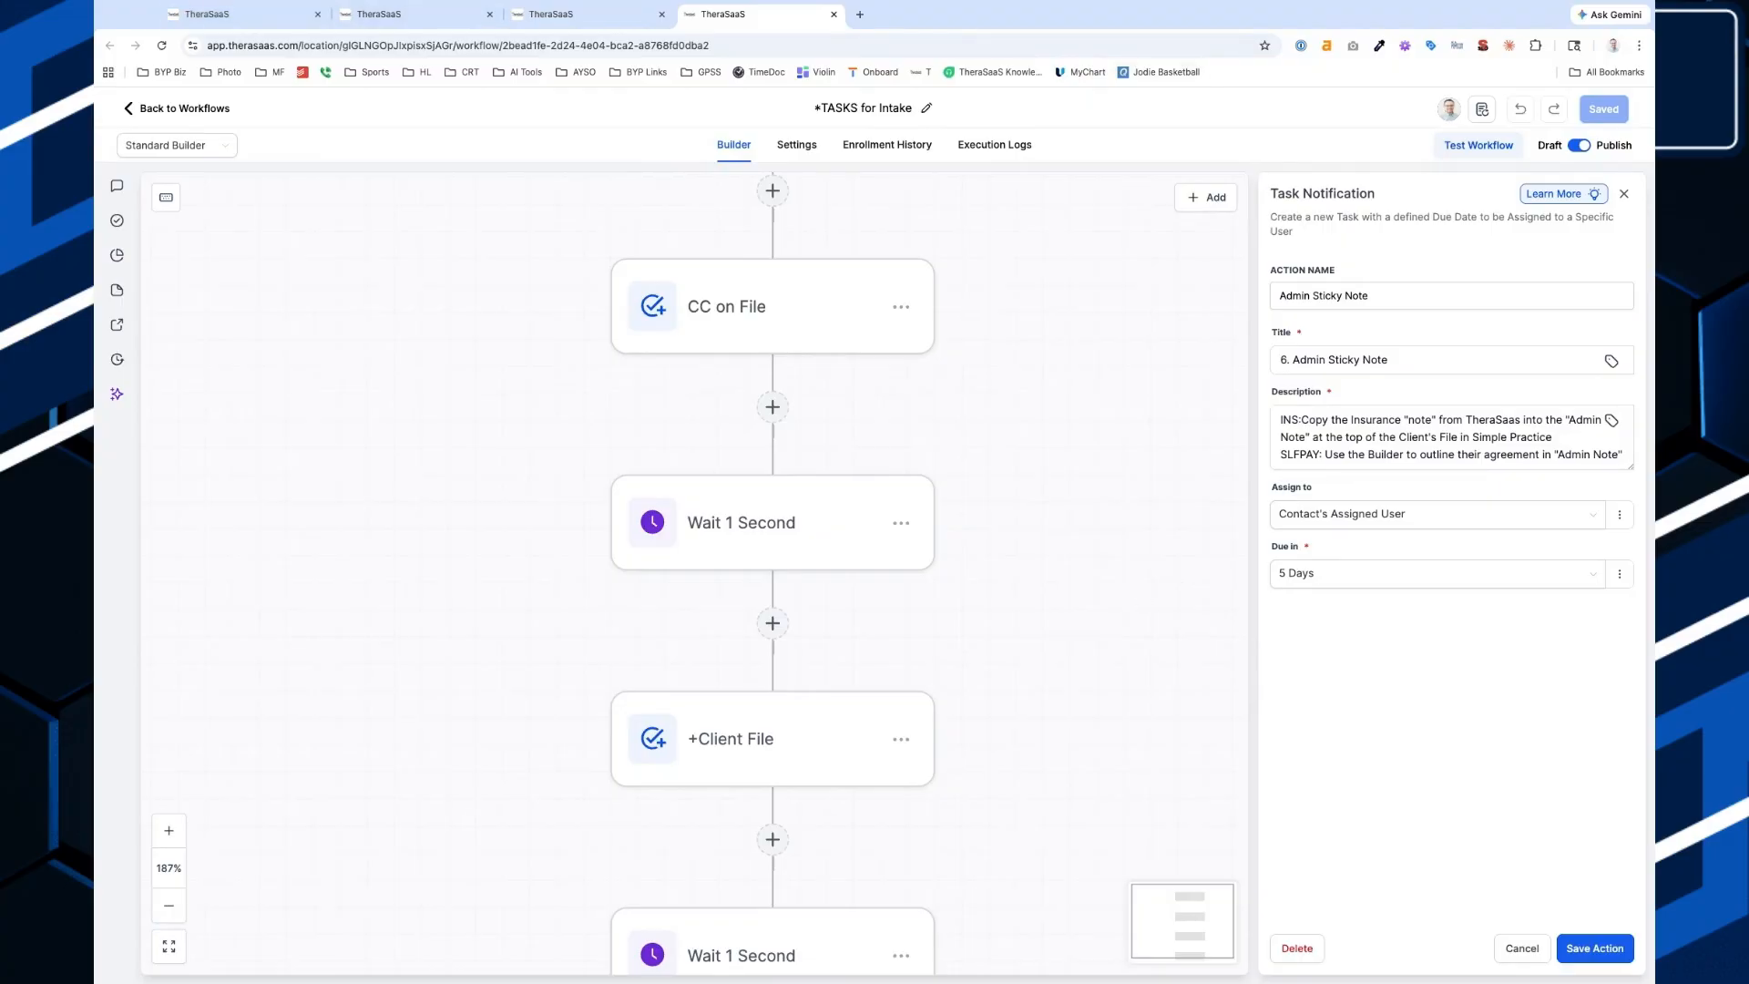
Switch to the New Client Appointment pipeline board and preview the tasks attached to the New Client Lead opportunity.
key(ctrl+1)
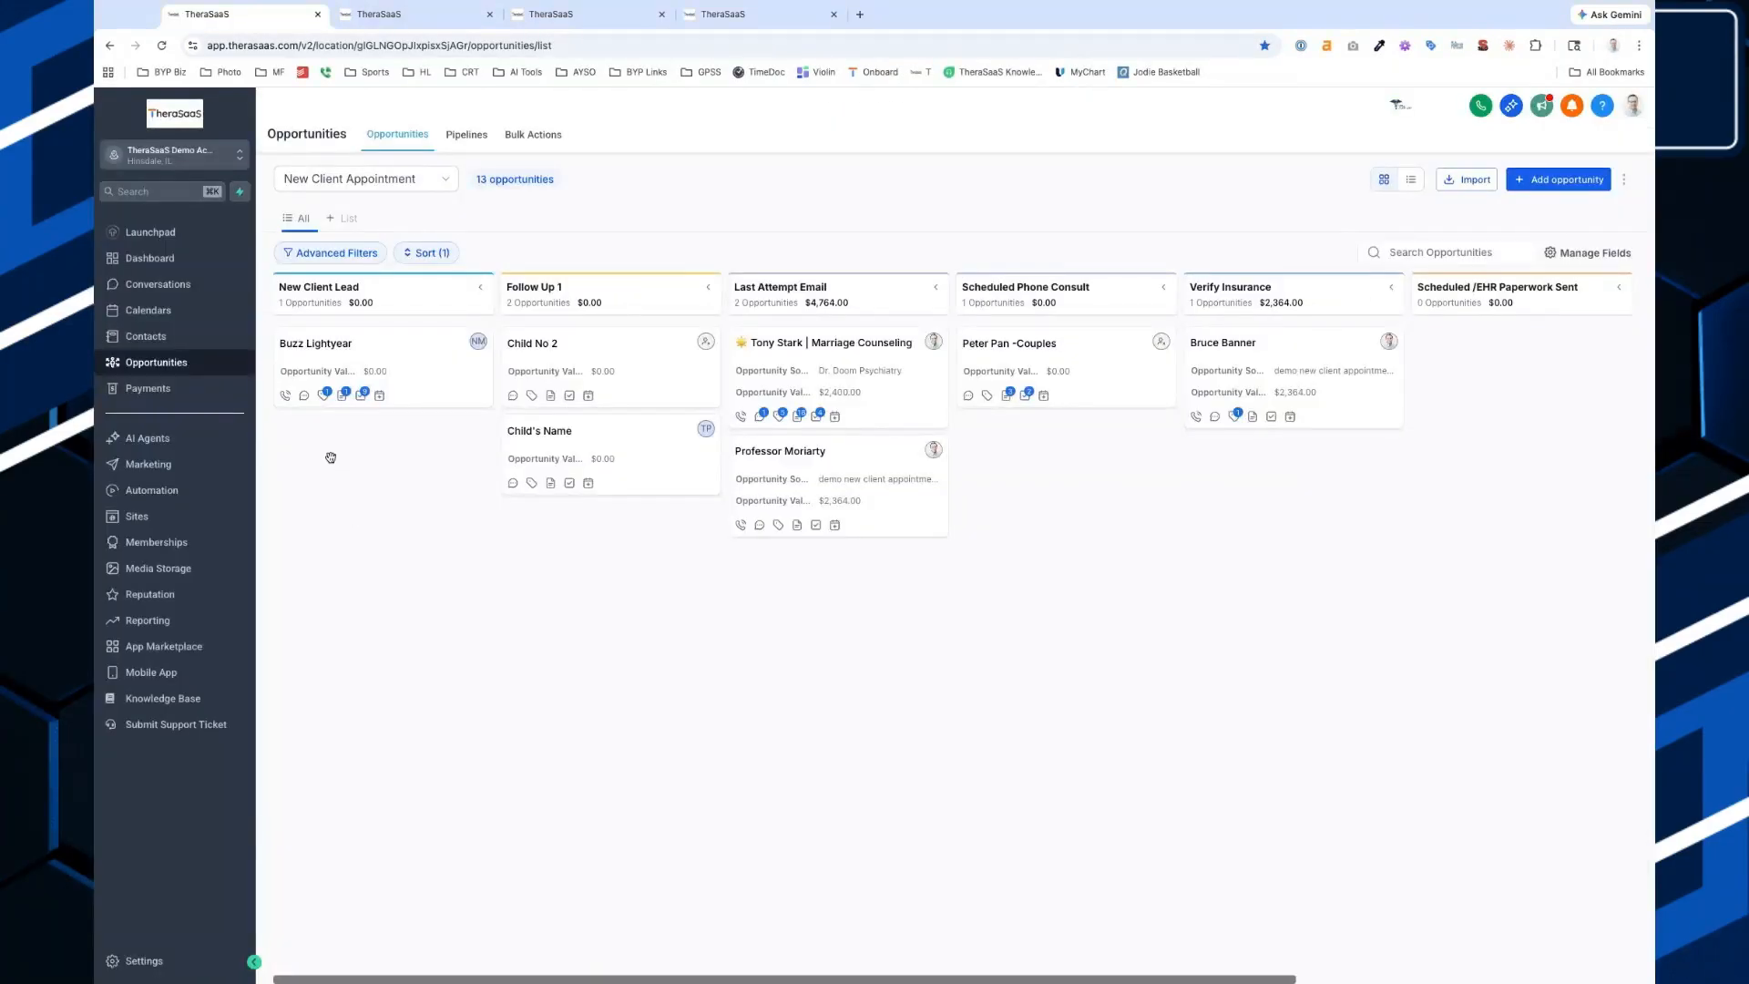
scroll(330, 457, up, 5)
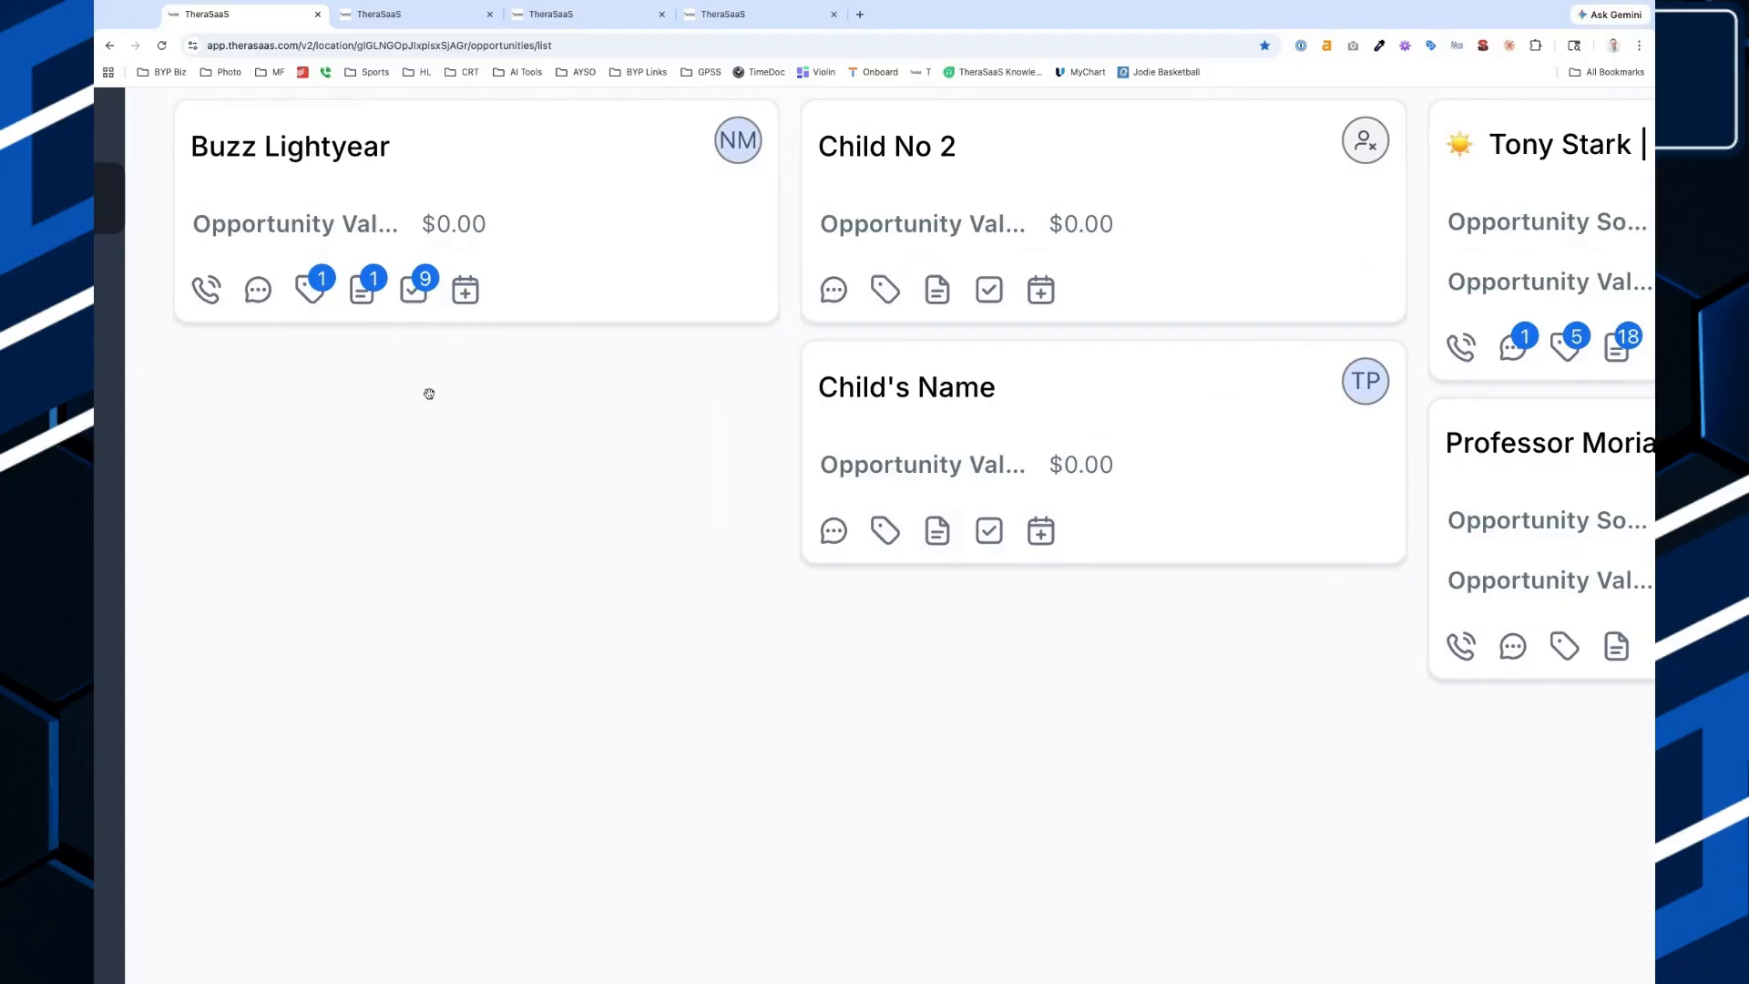
scroll(429, 393, down, 5)
click(425, 345)
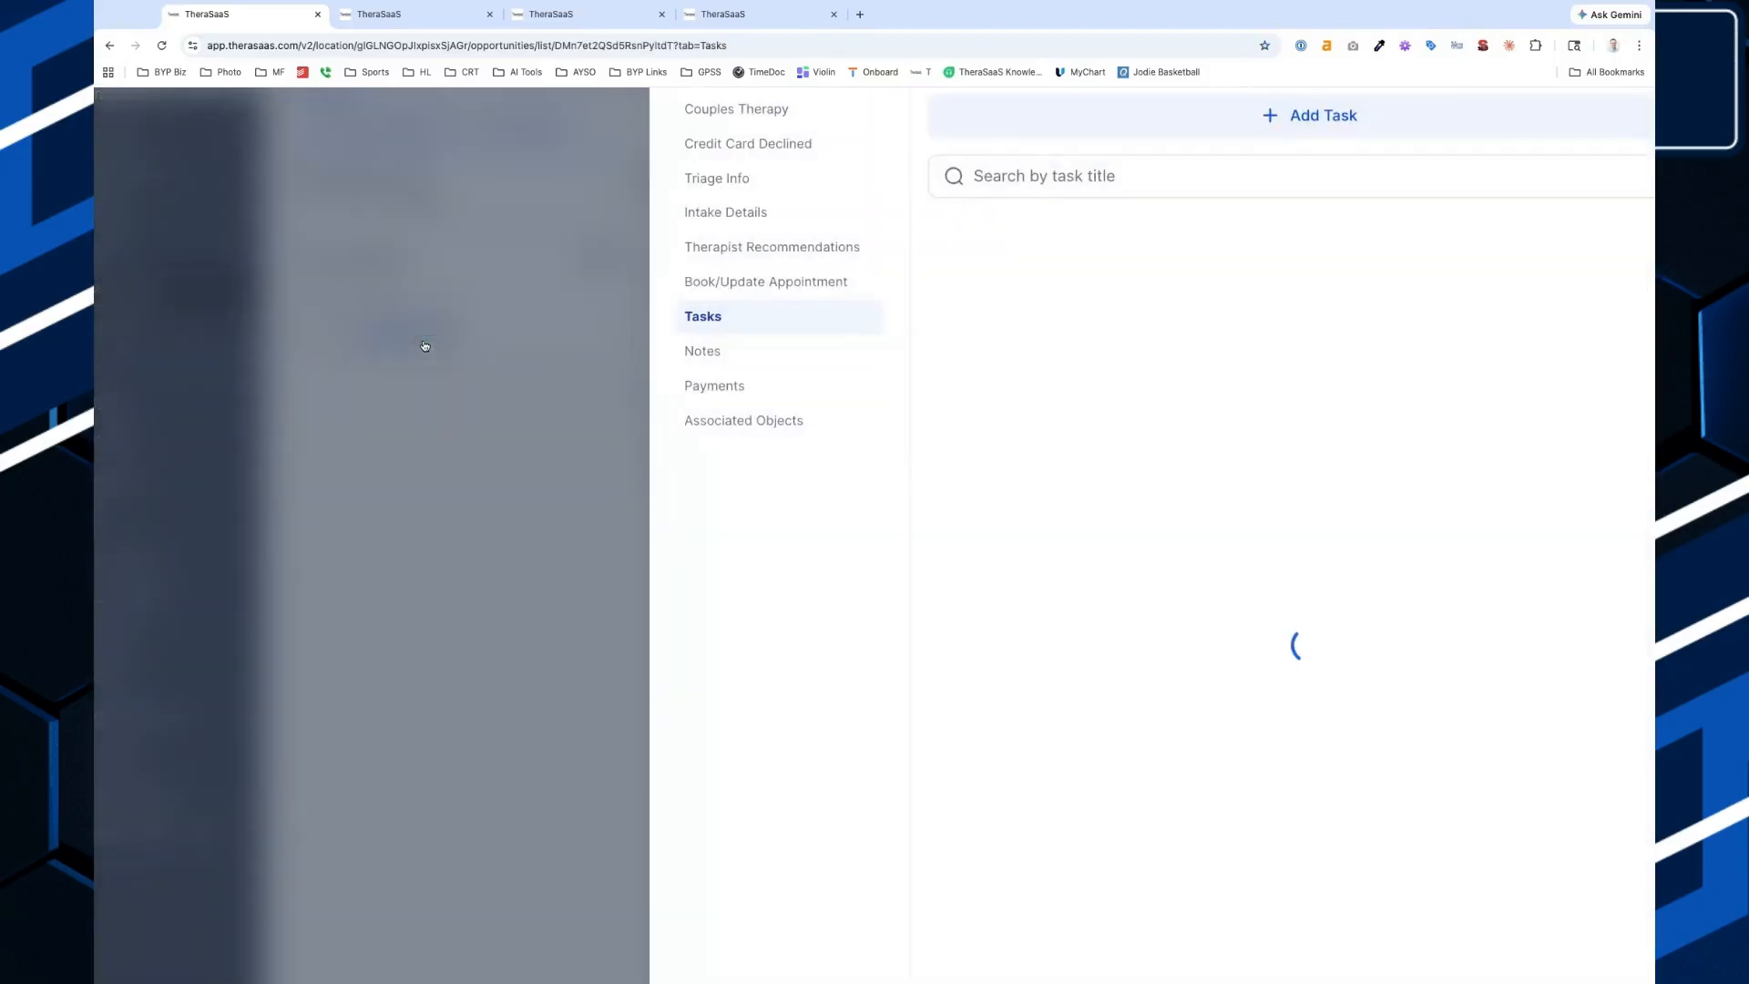
click(505, 526)
mouse_move(422, 342)
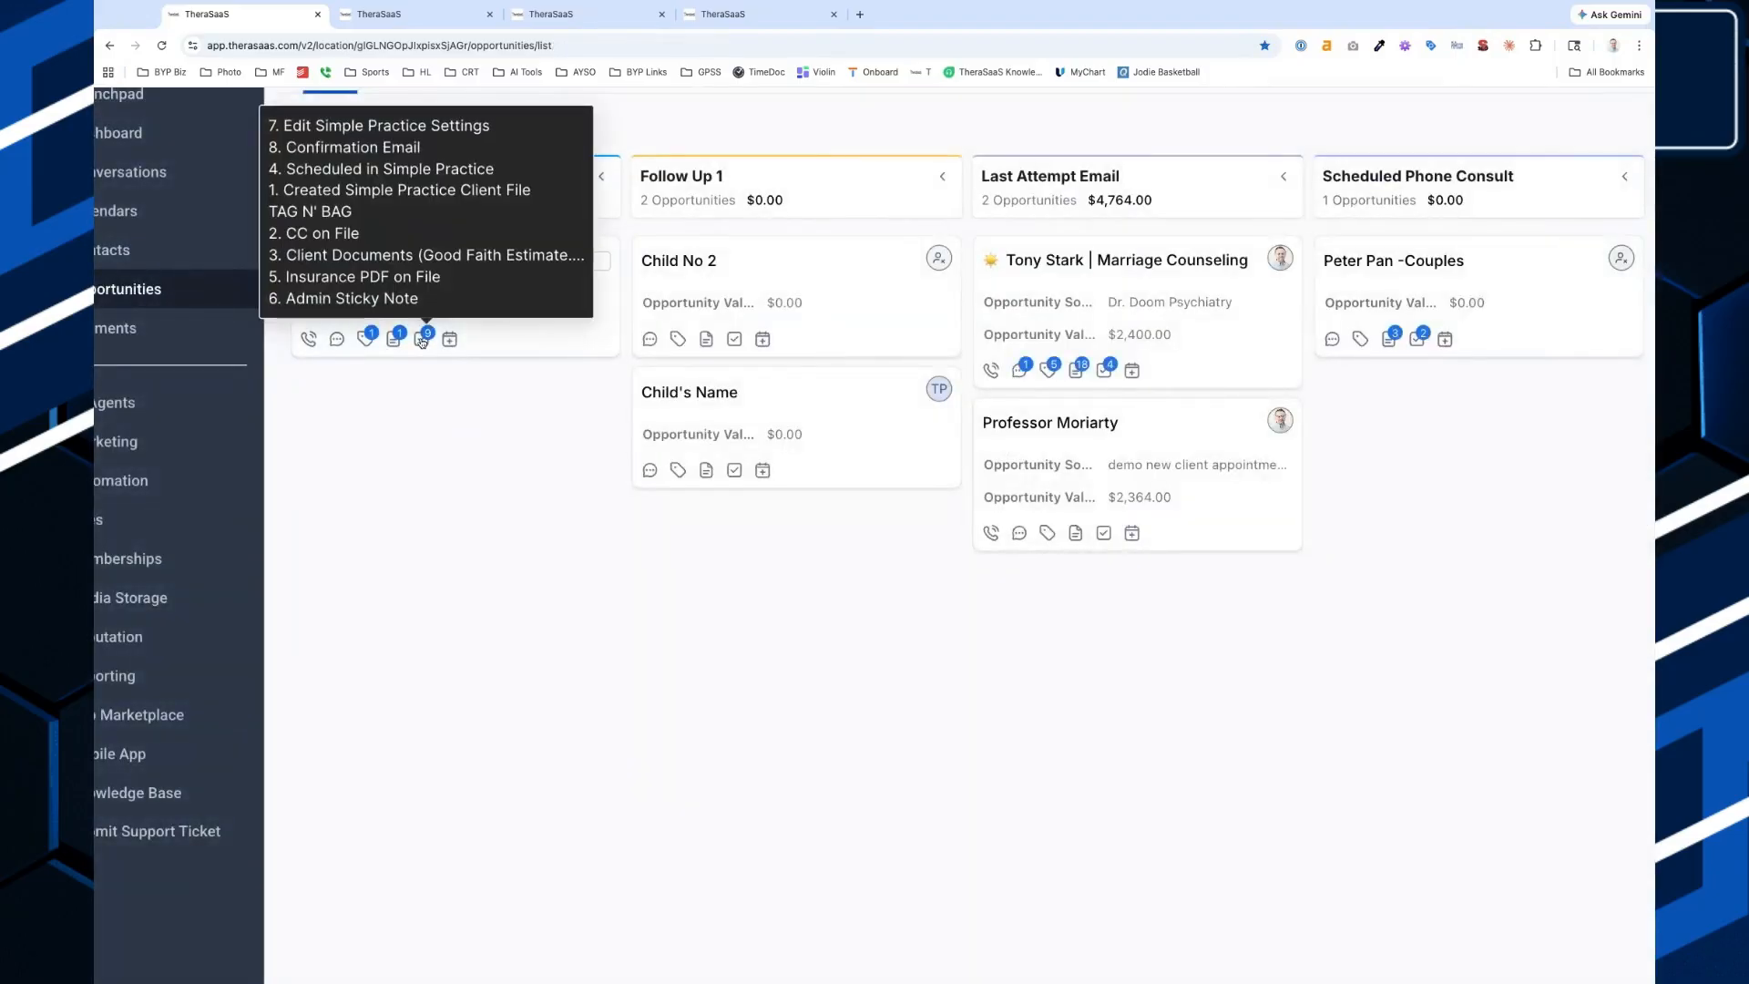
Mark the New Client Lead opportunity's tasks 4. Scheduled in Simple Practice and 8. Confirmation Email as complete, and close the opportunity.
click(398, 148)
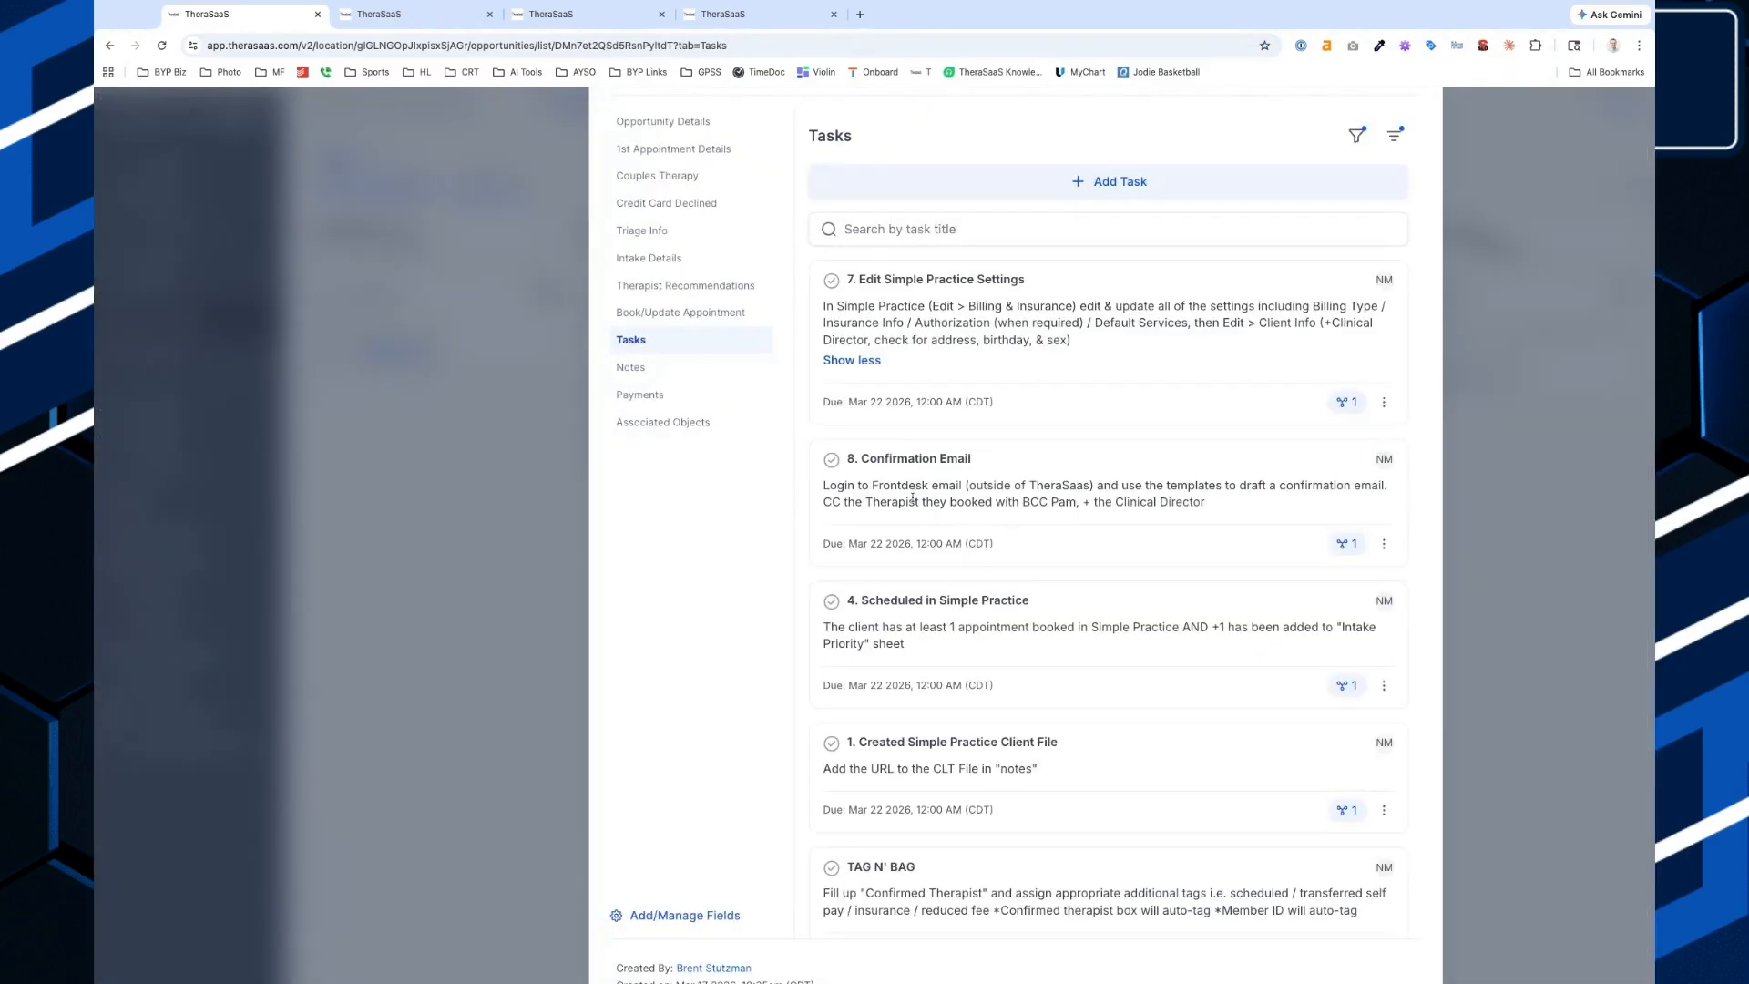
scroll(912, 498, down, 2)
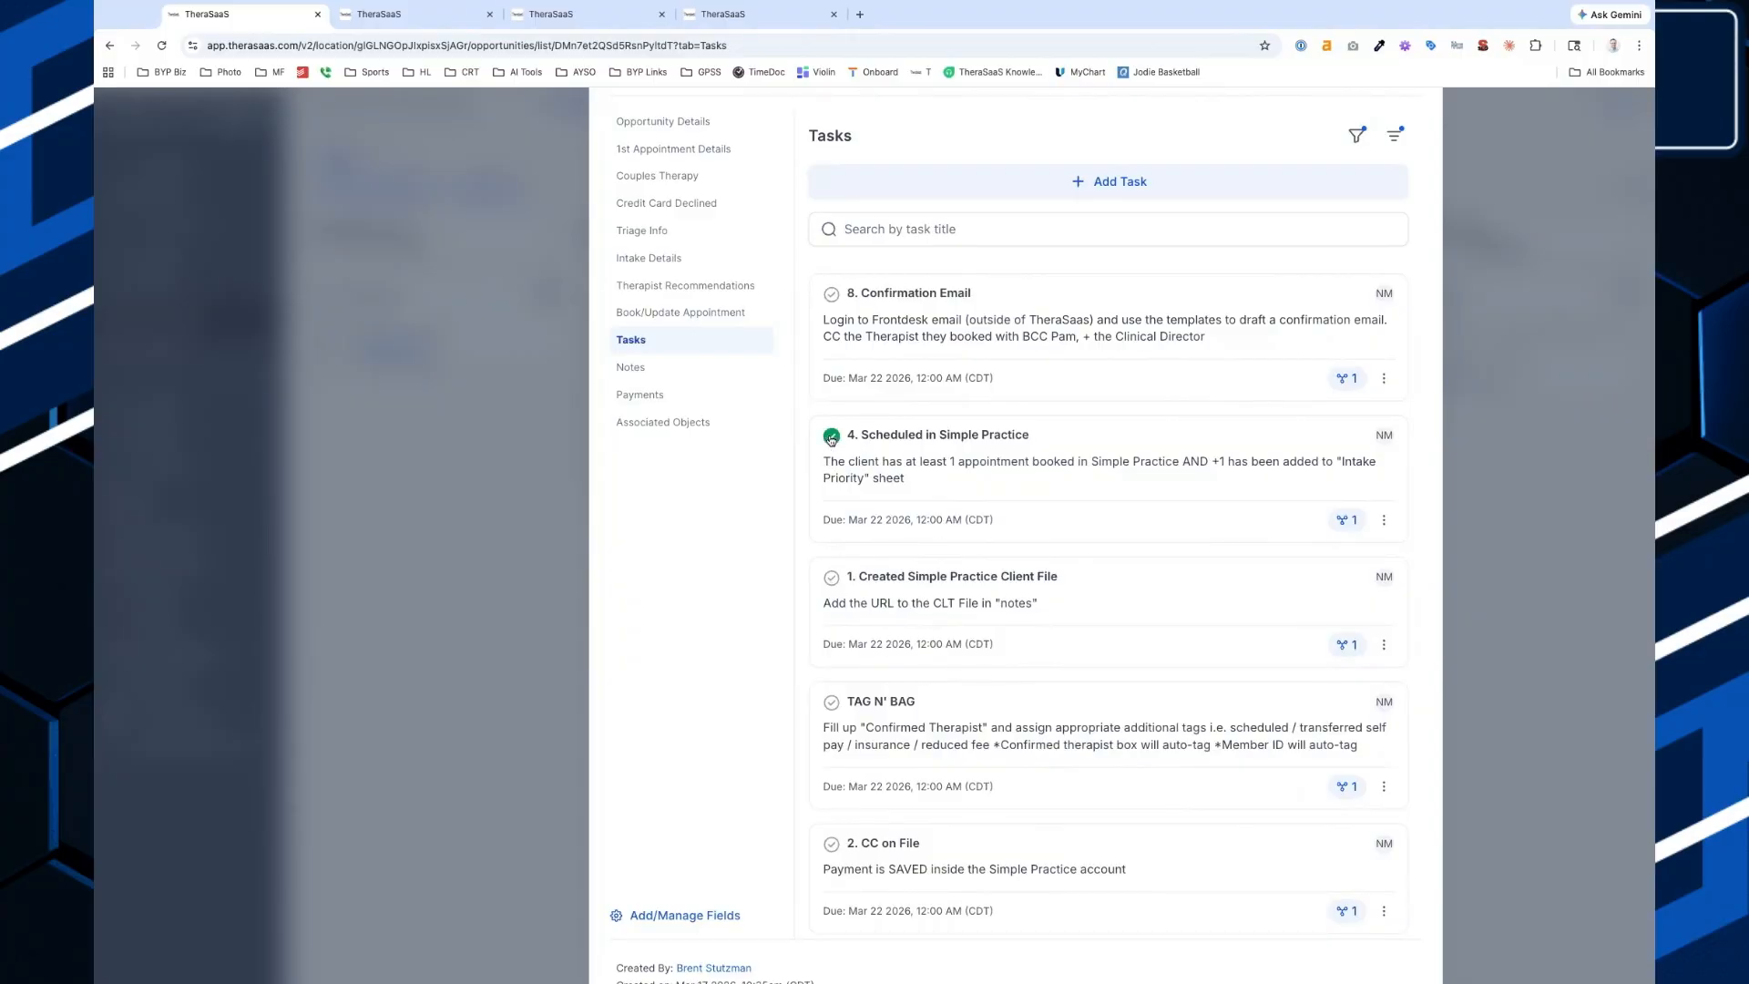
click(829, 296)
scroll(1088, 259, up, 1)
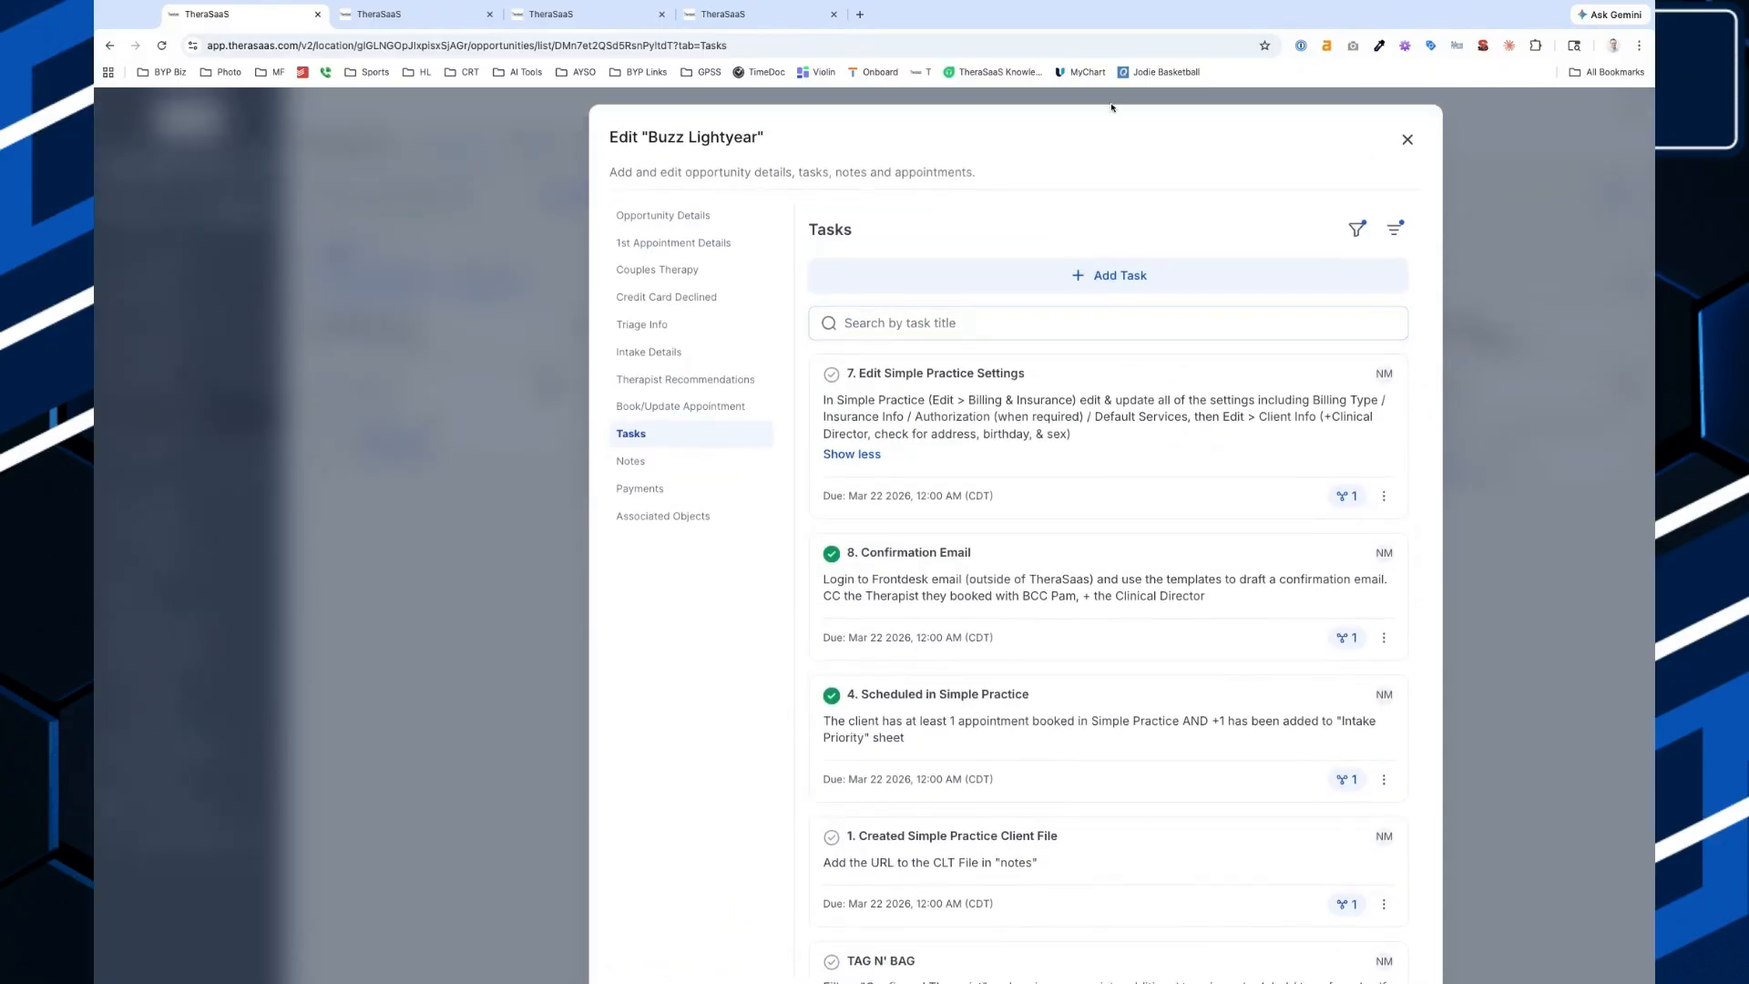
click(1111, 107)
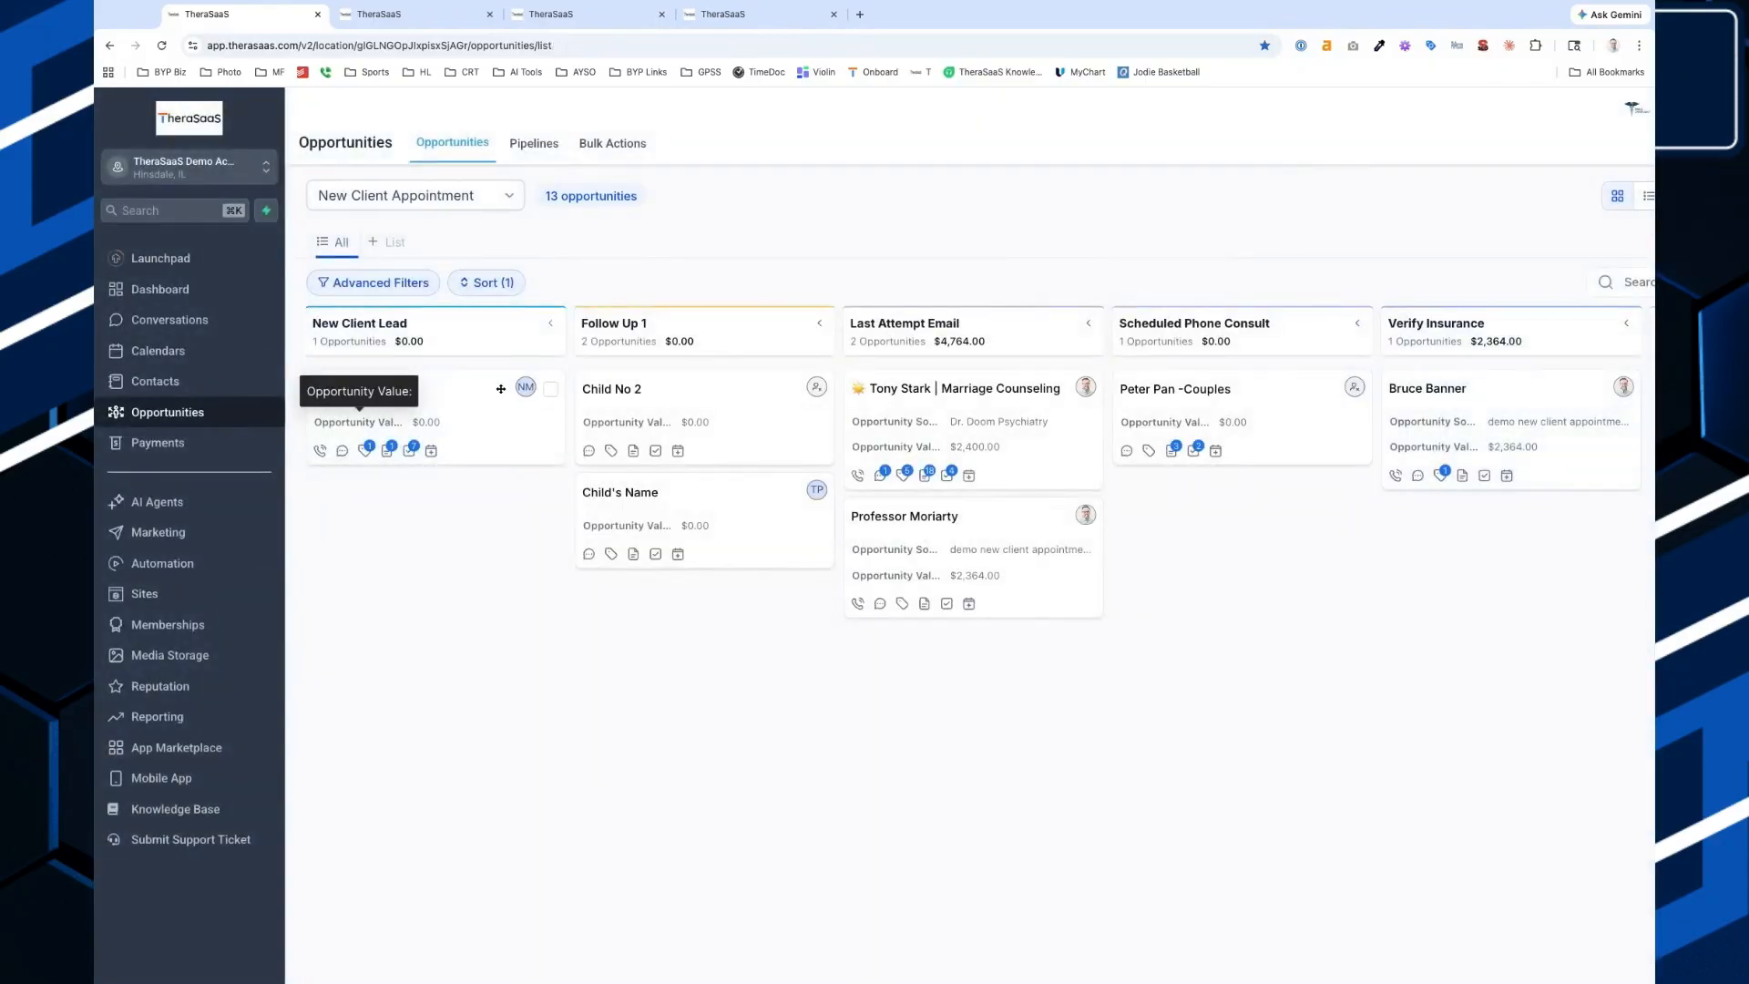
Open the contacts' task list and view the tasks due today, the overdue tasks and all tasks.
click(155, 380)
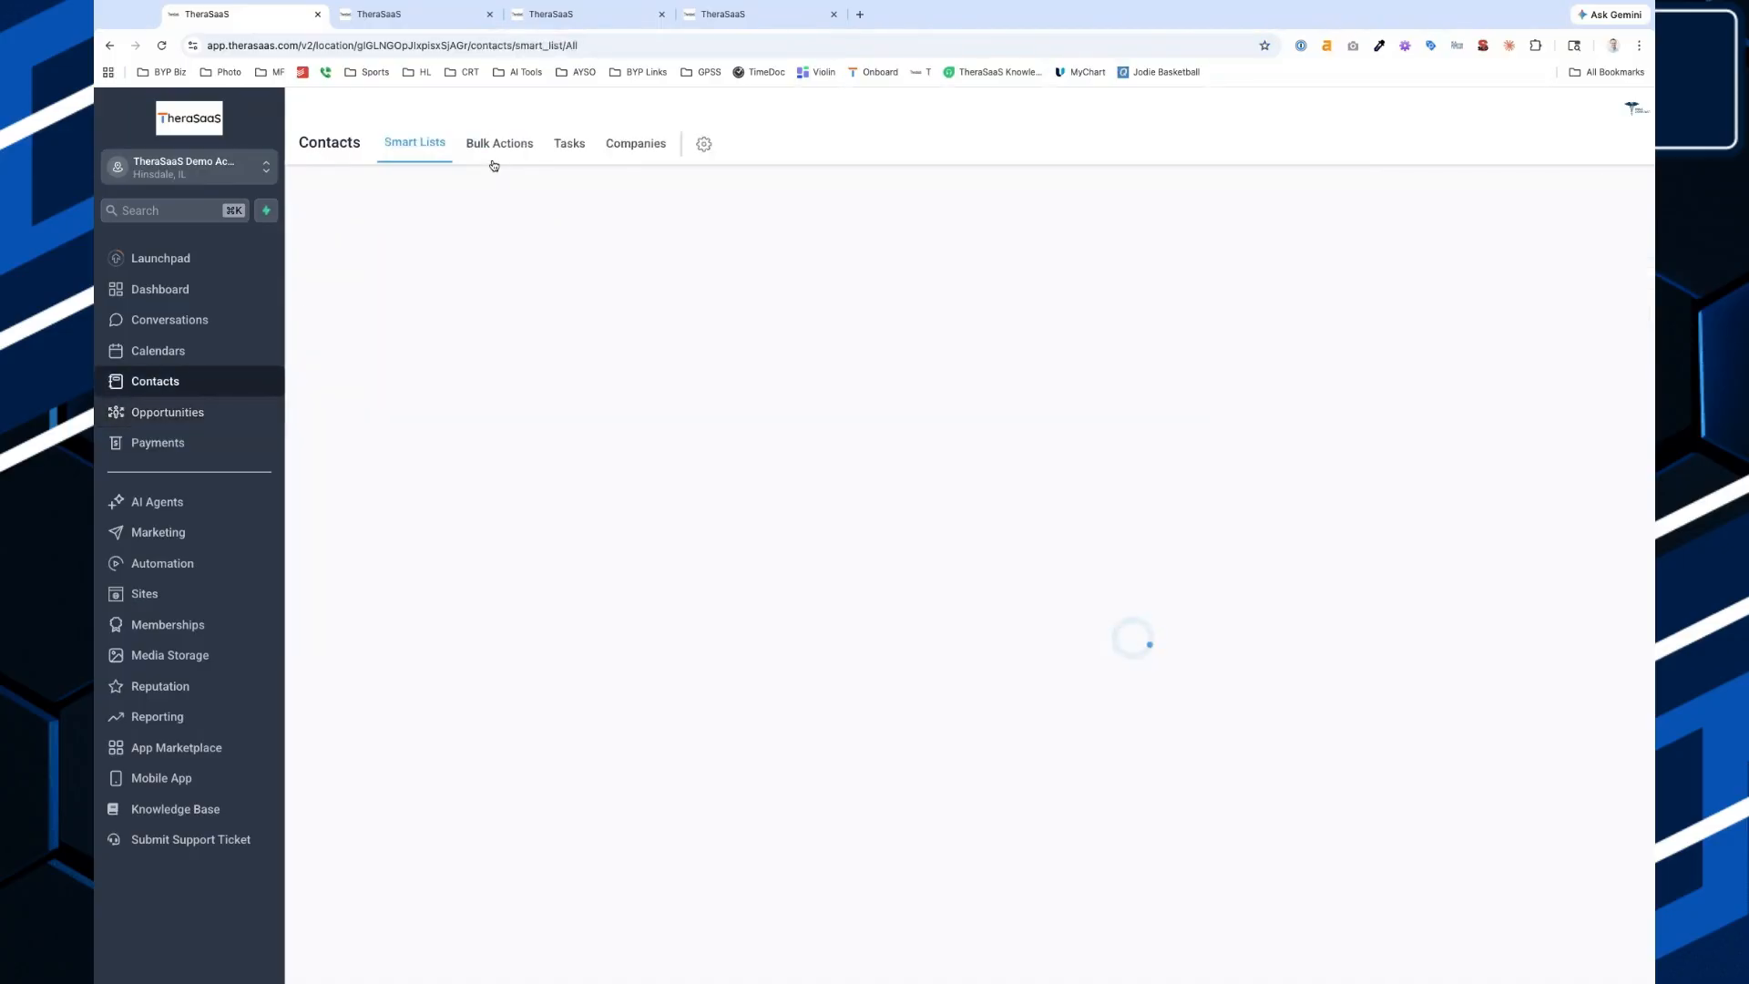
click(567, 144)
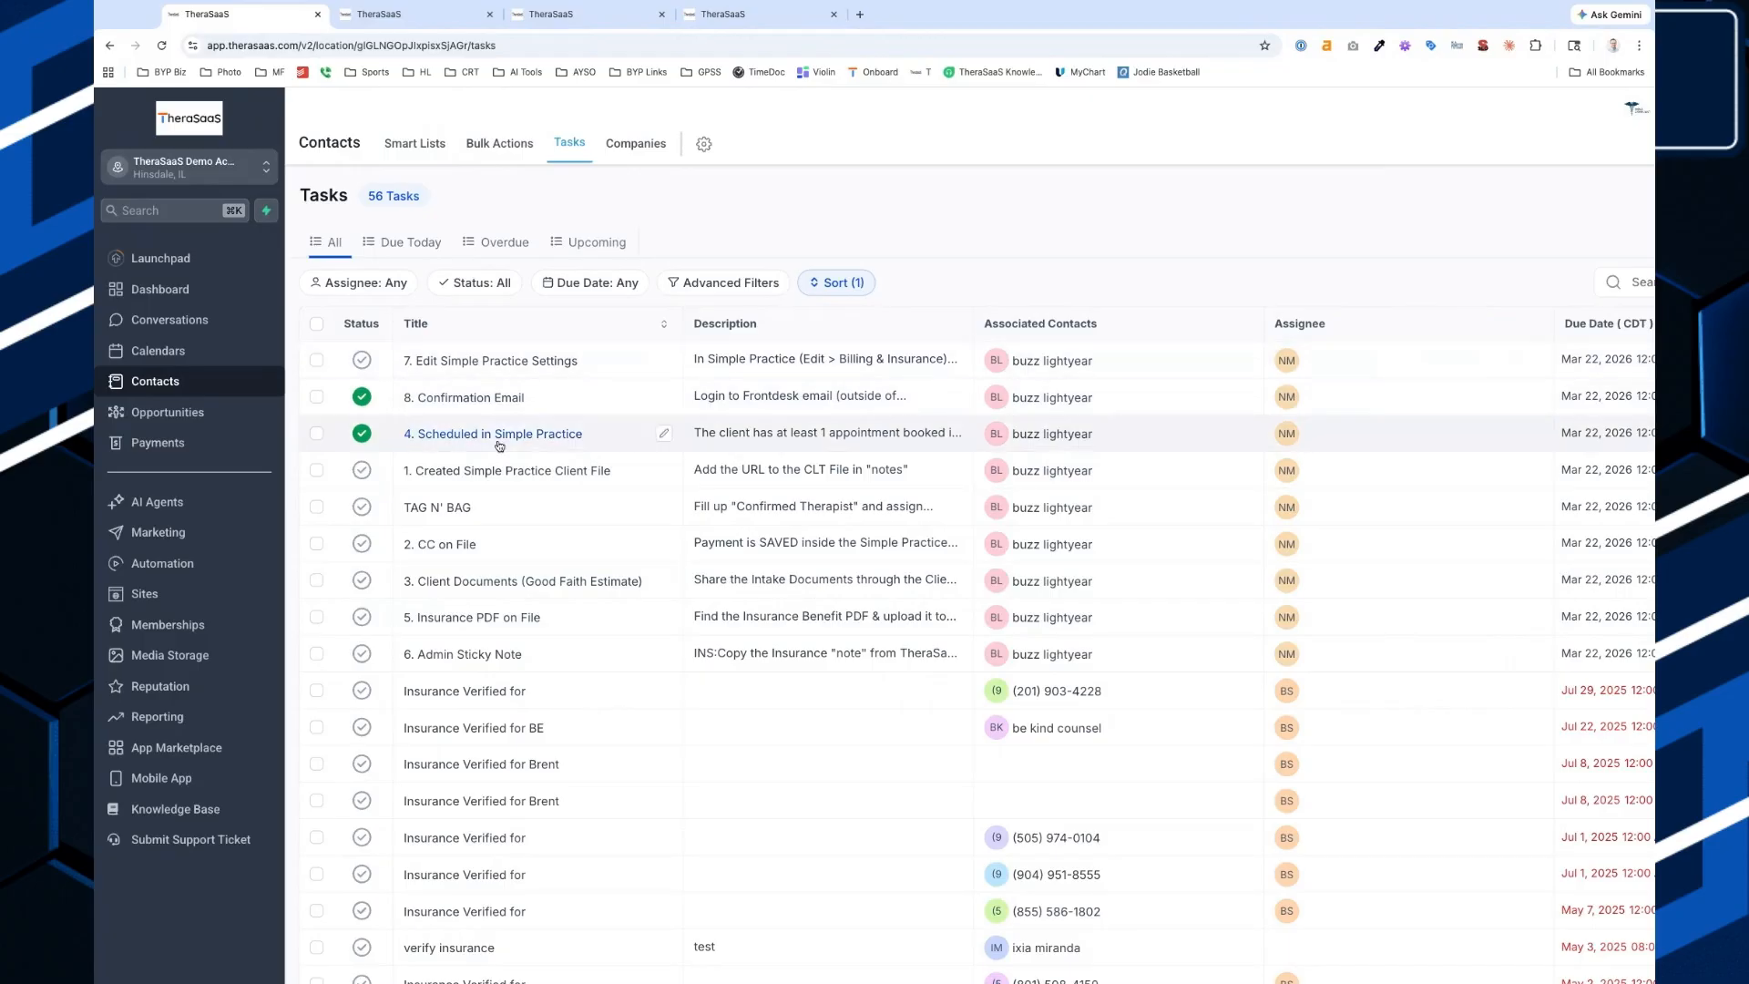
click(425, 242)
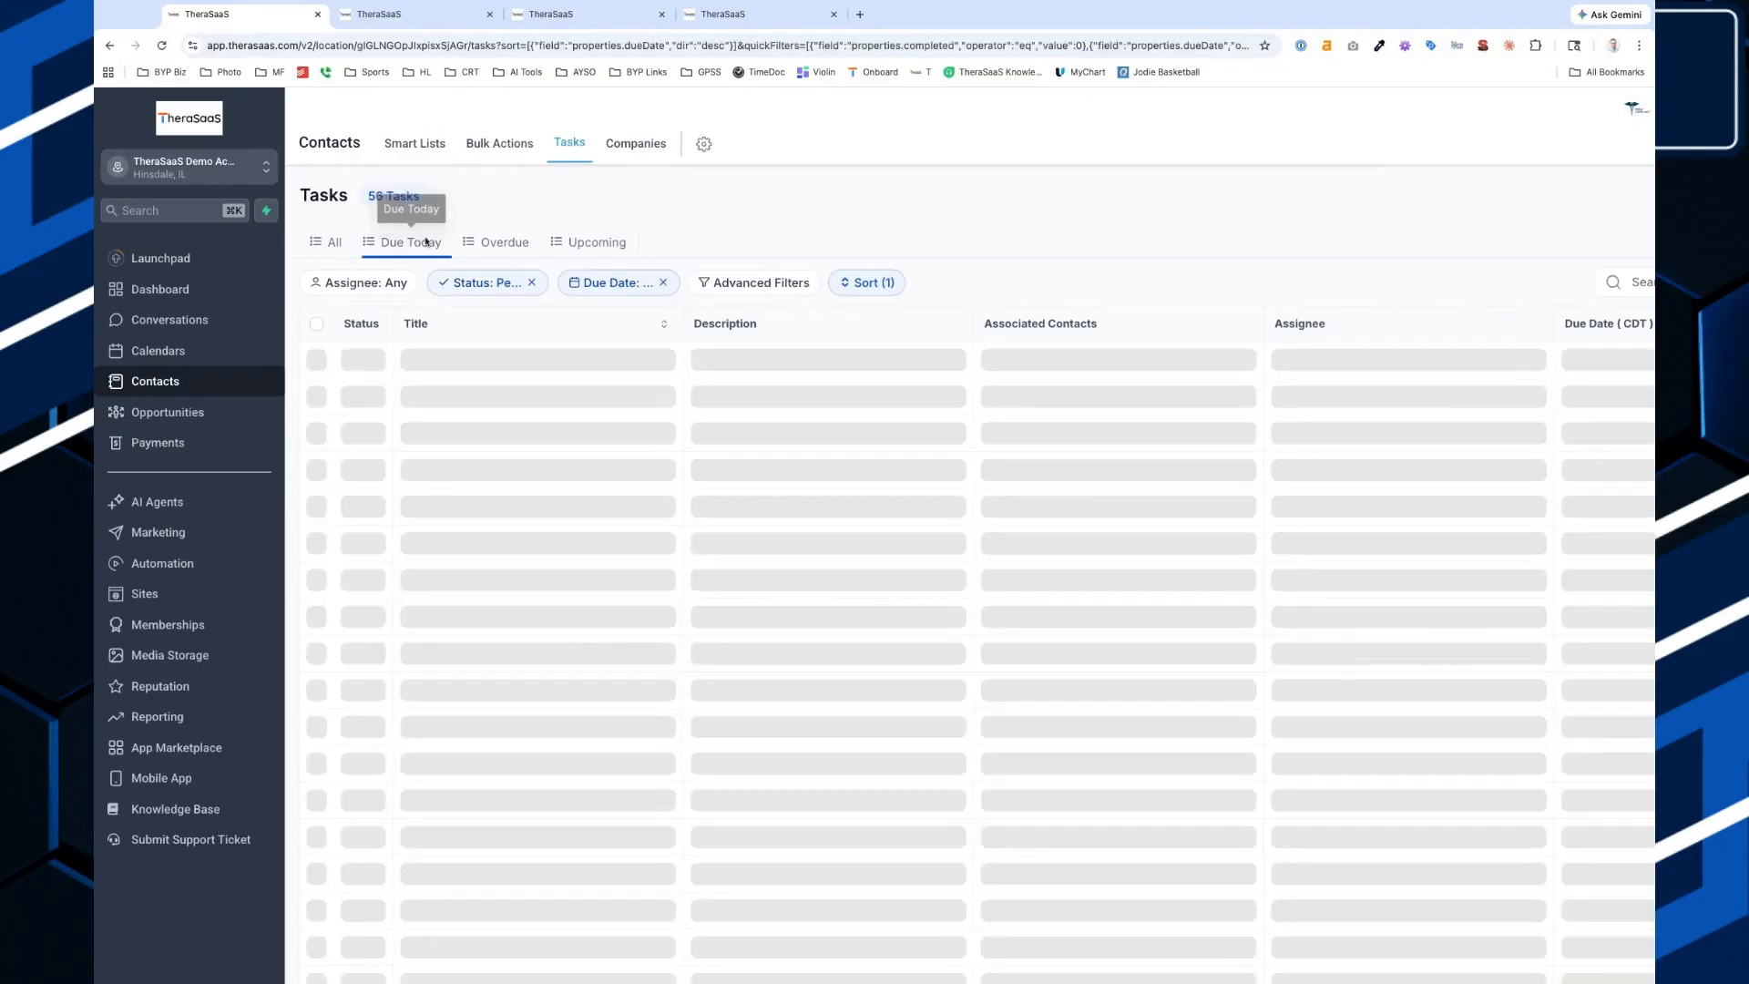
click(495, 255)
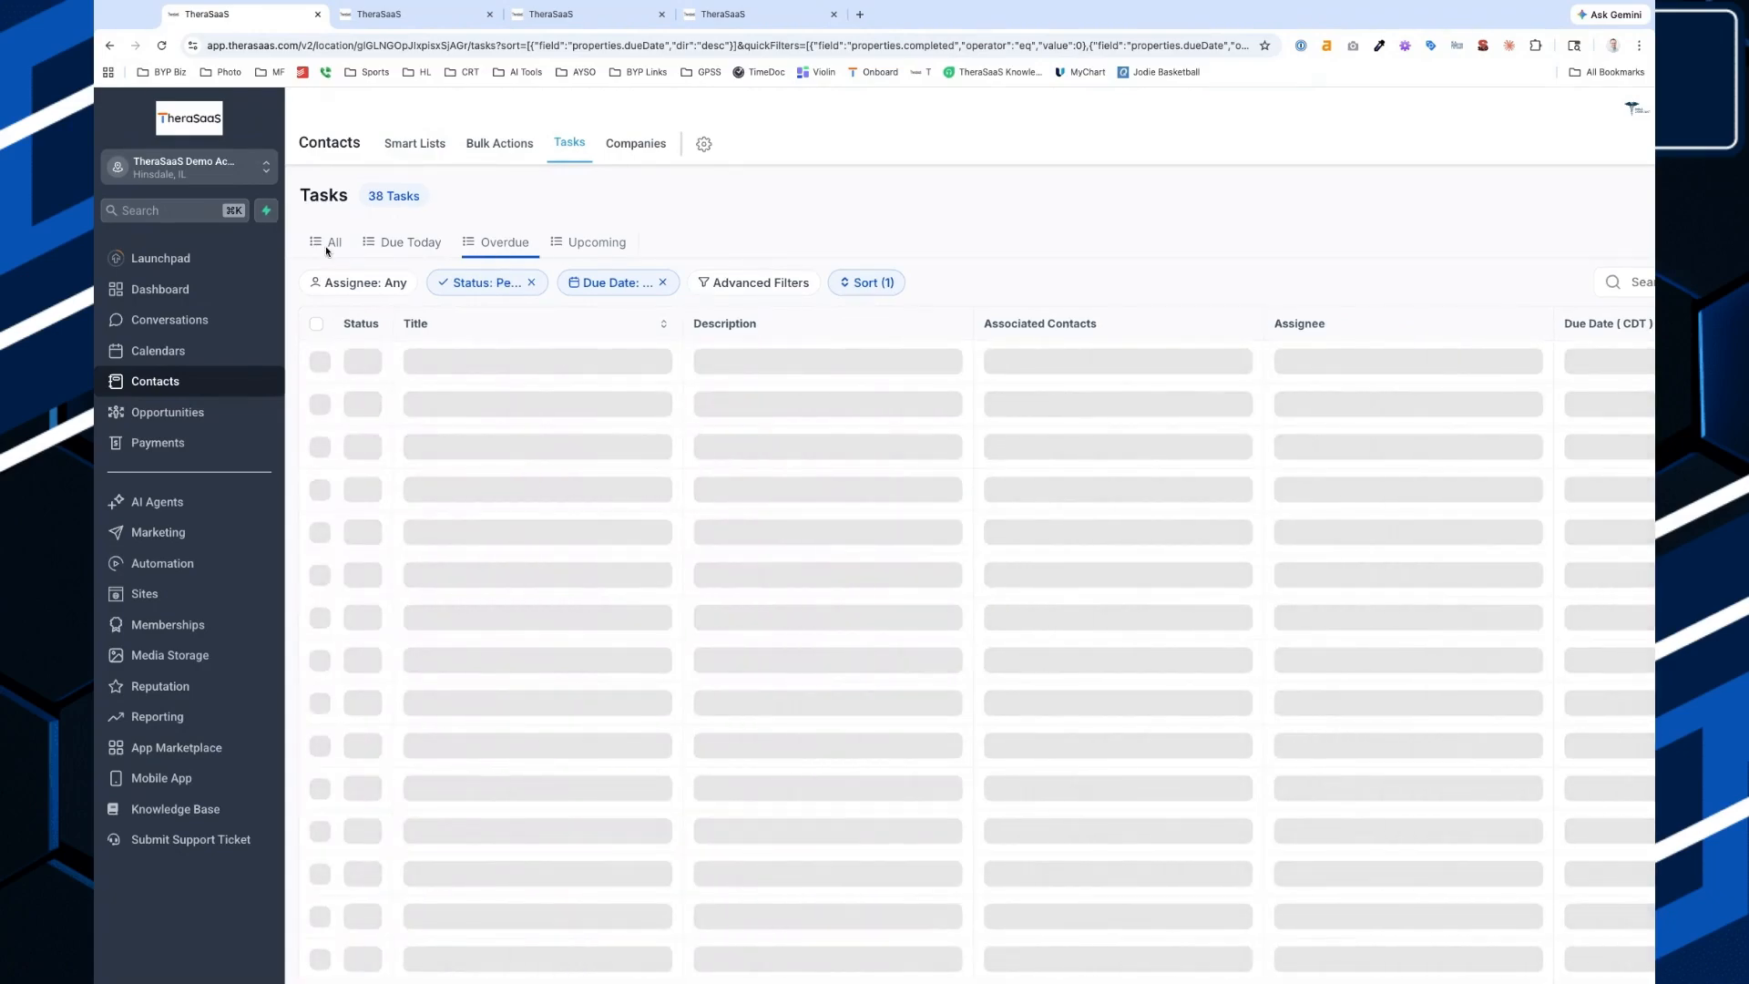
click(329, 245)
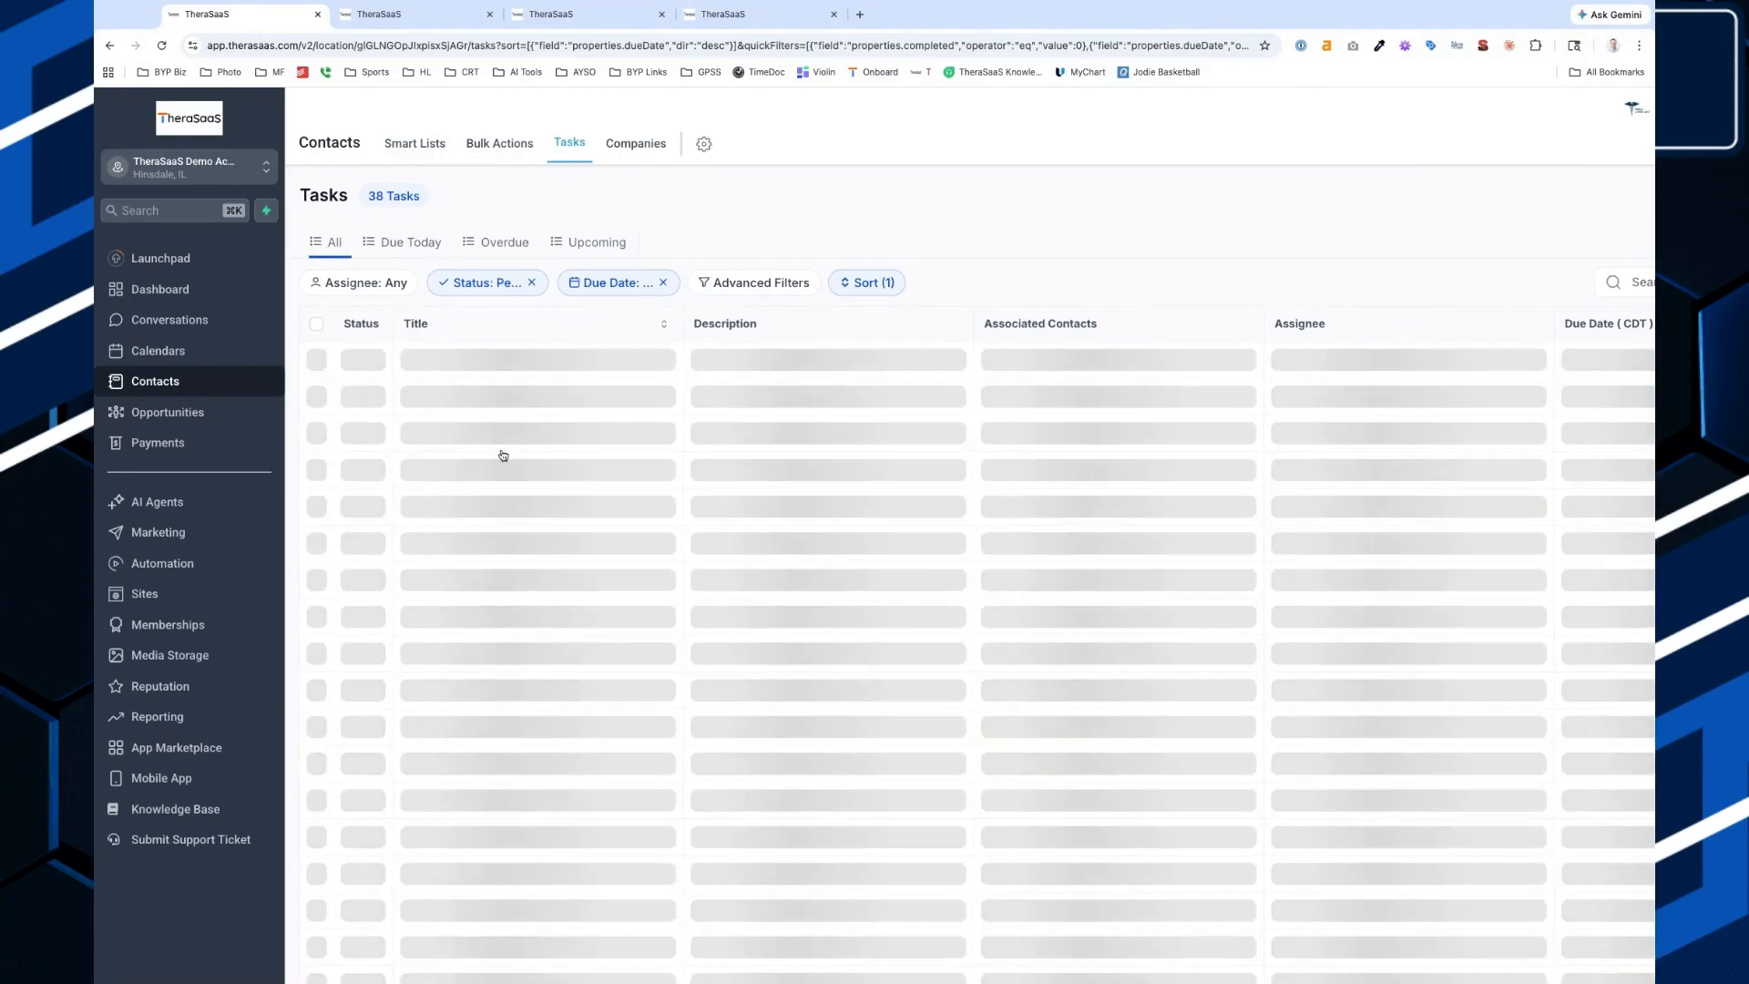
Examine the fields of the *Demo Simple General Therapy Intake form, from the contact details through the optional insurance section.
key(super+minus)
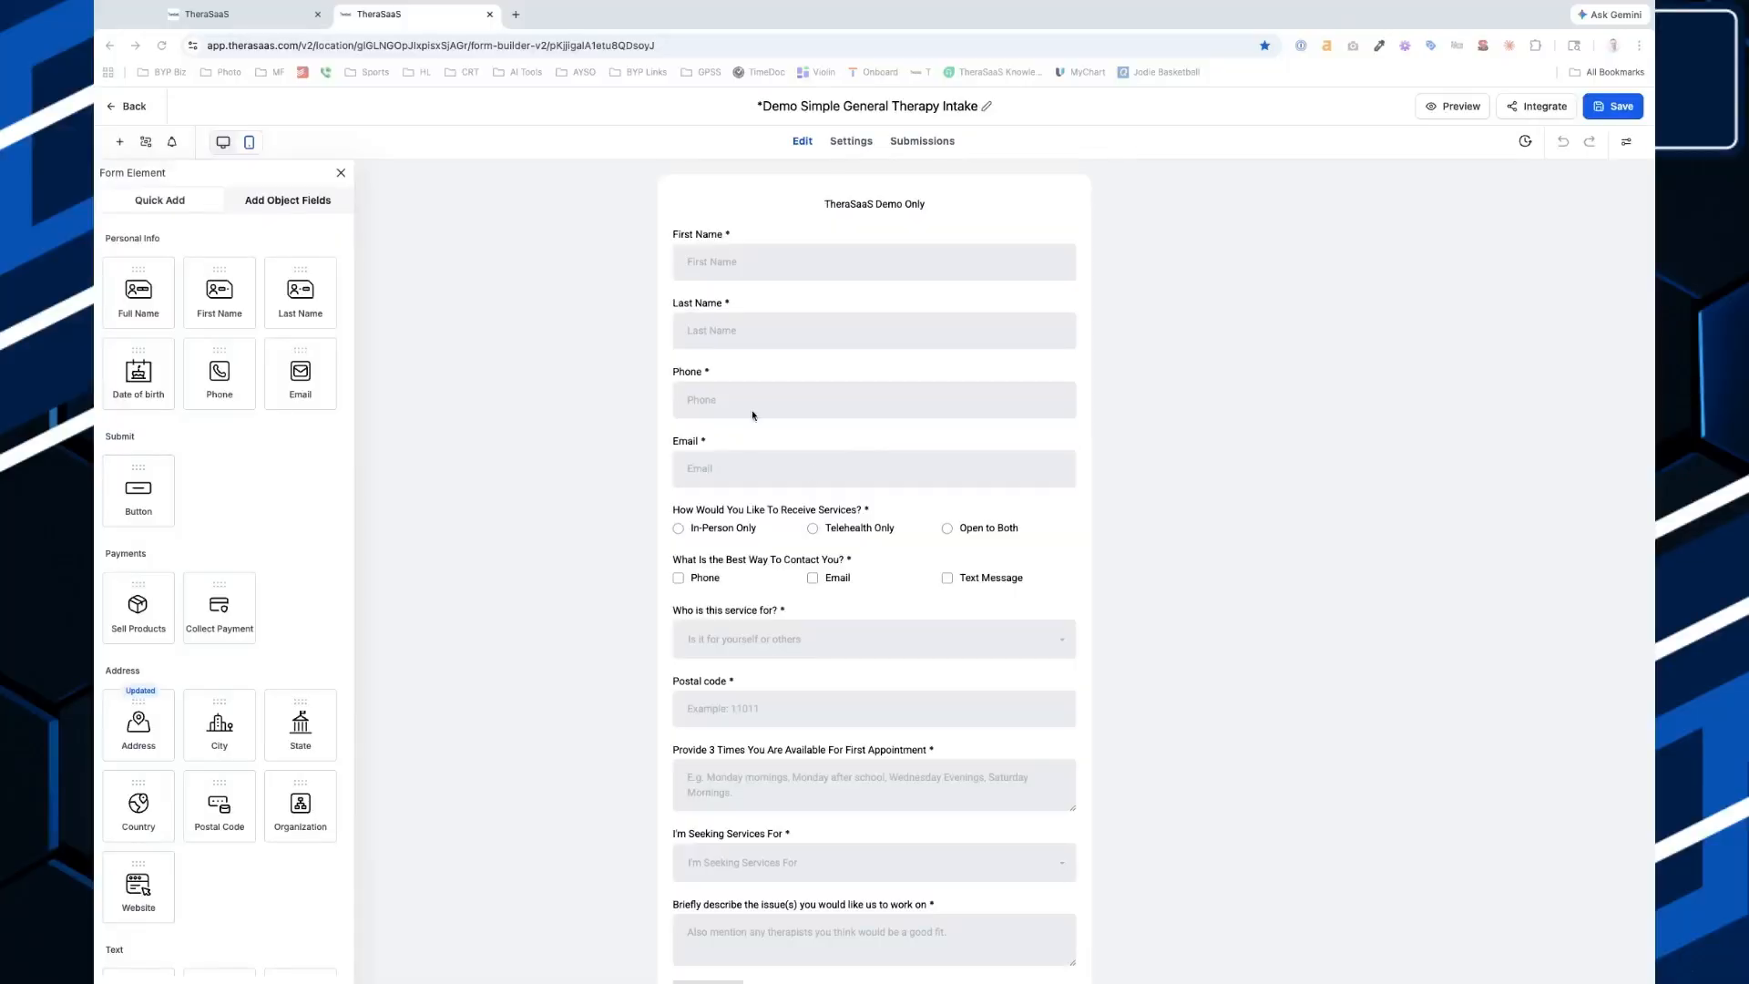
click(652, 366)
scroll(878, 378, up, 5)
scroll(878, 378, up, 1)
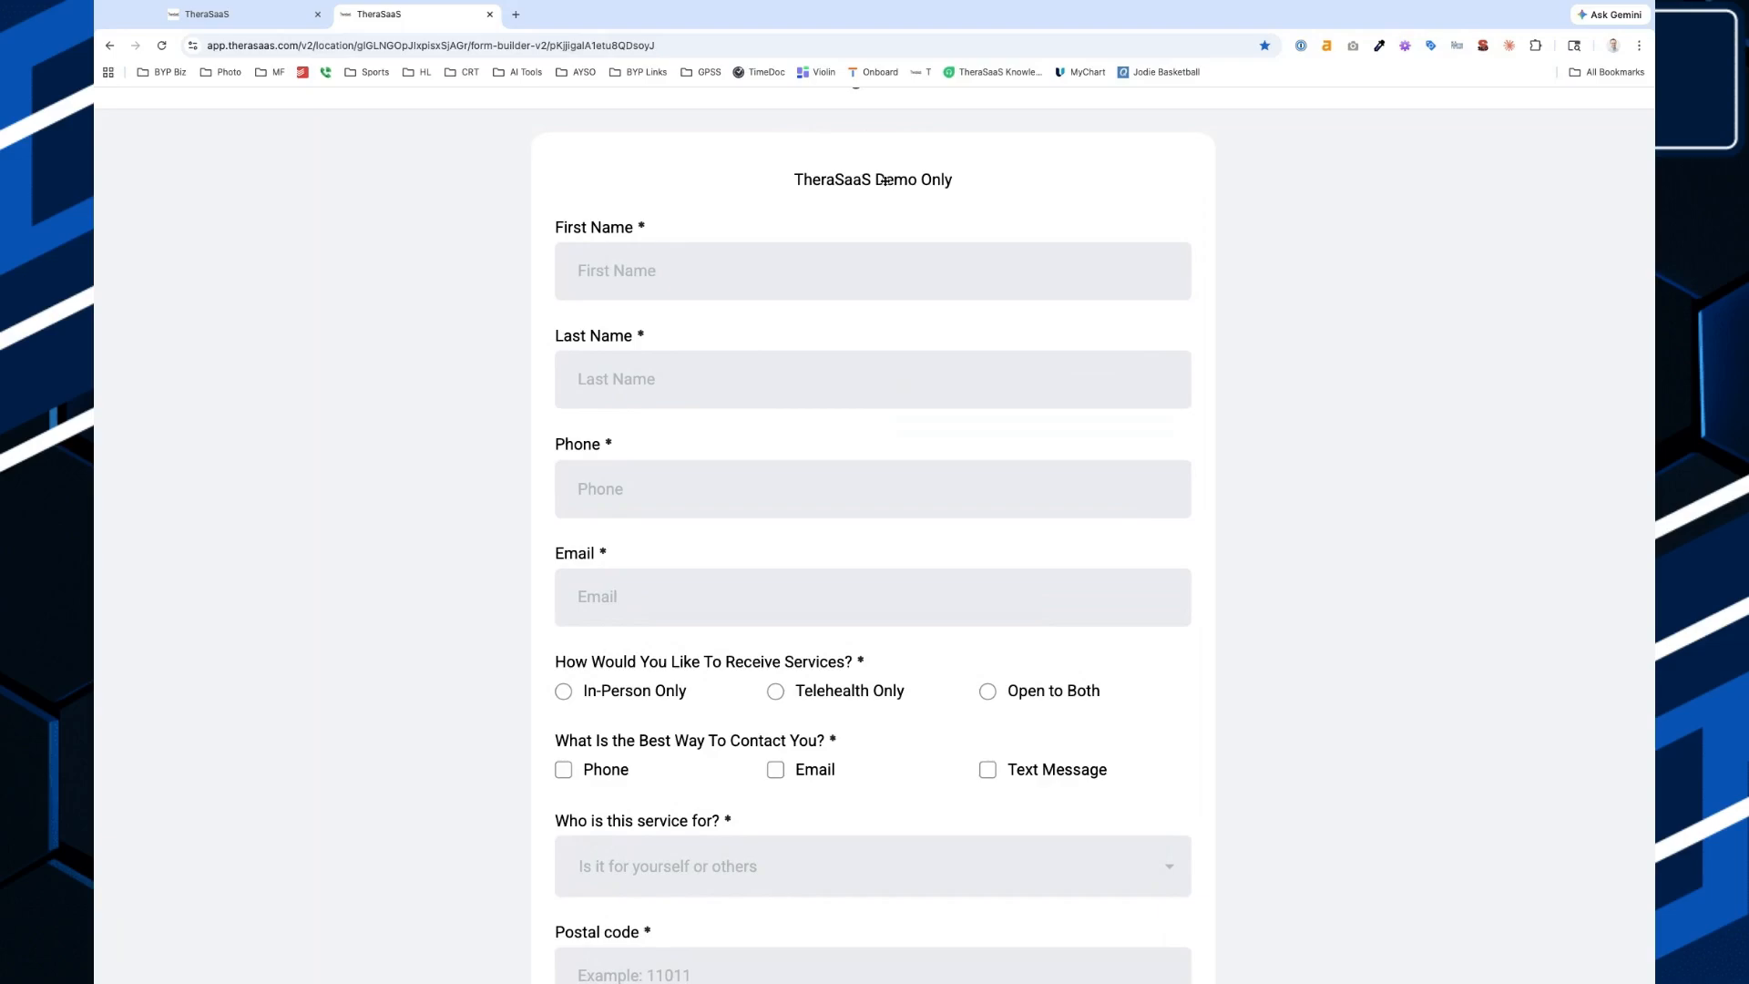
scroll(883, 180, down, 5)
scroll(885, 181, down, 3)
scroll(882, 452, down, 10)
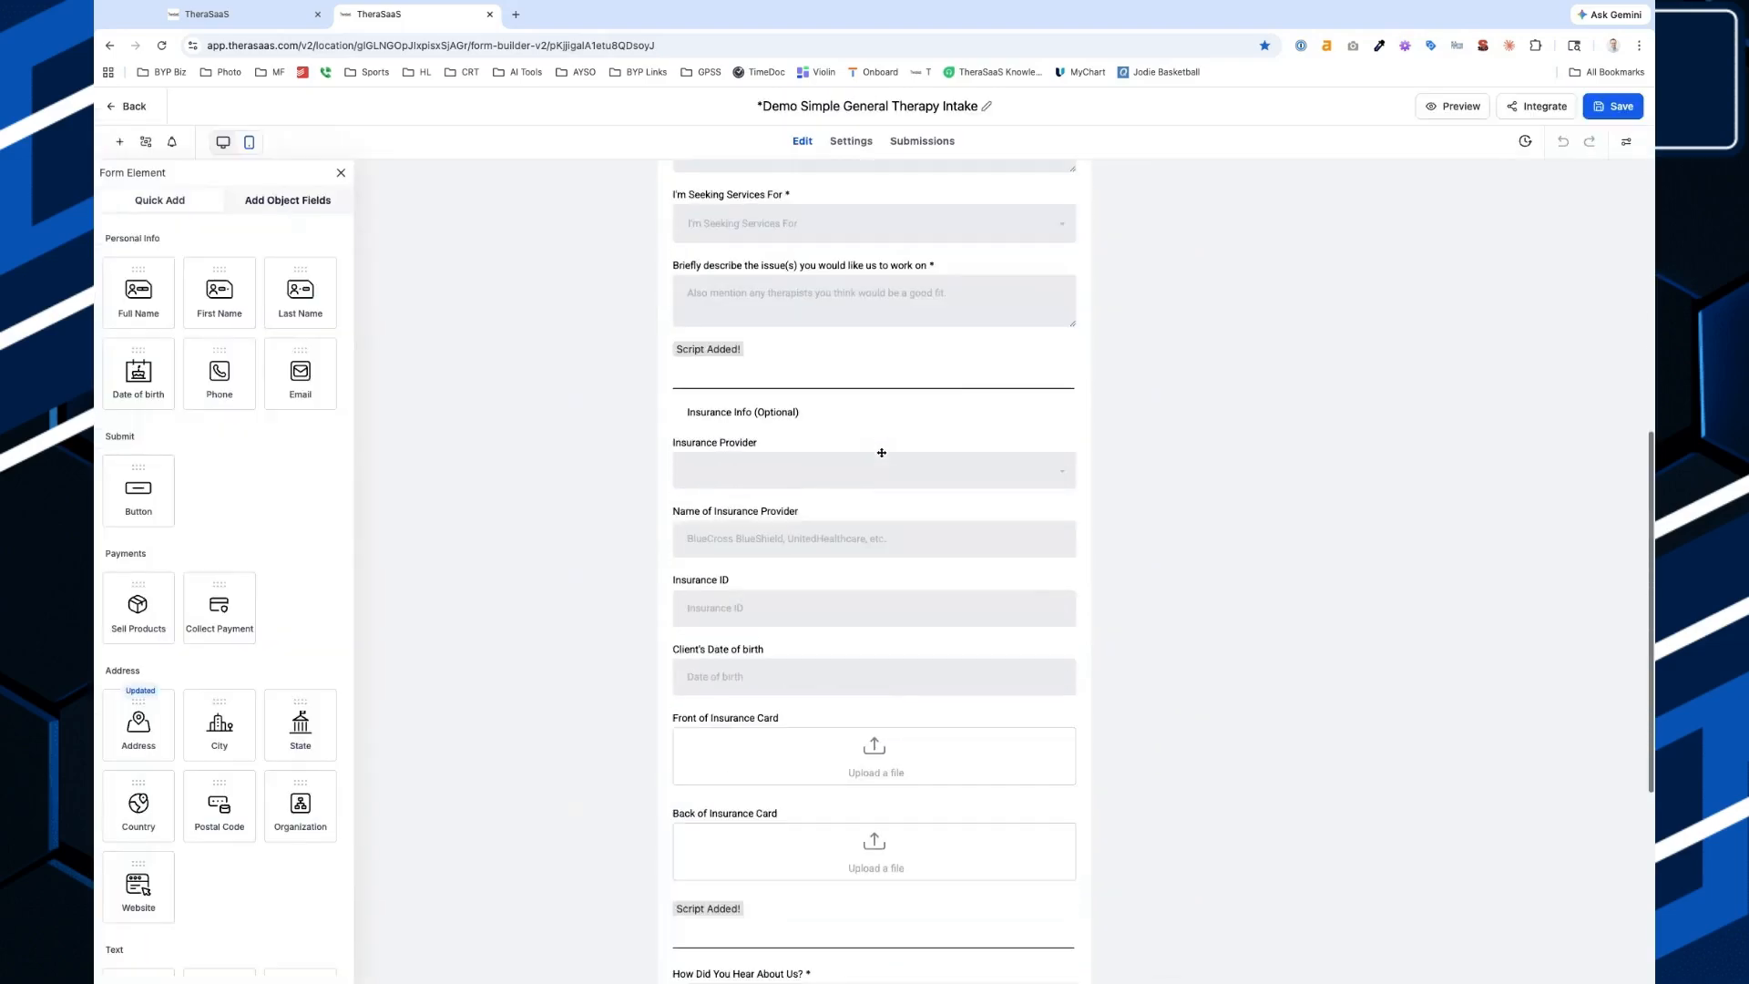
scroll(880, 453, up, 7)
scroll(882, 452, up, 3)
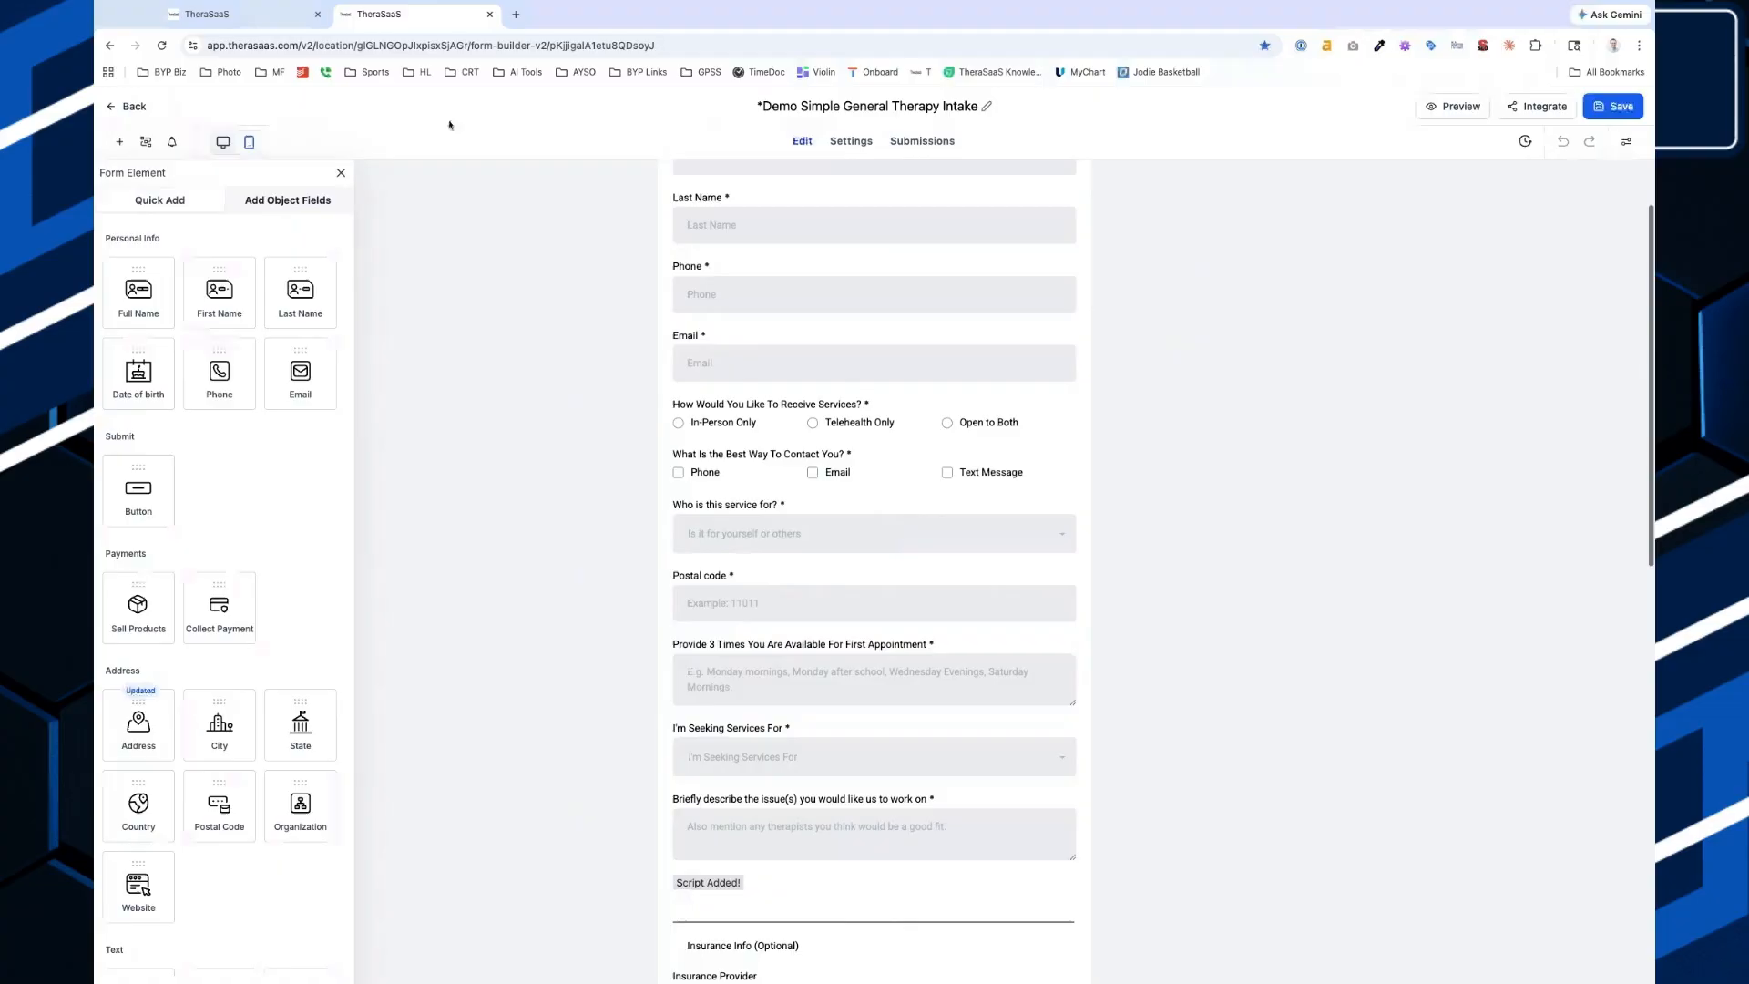
Switch to the *Kaiser Fax Form workflow and view the forms selectable in its Form Submitted trigger.
click(254, 25)
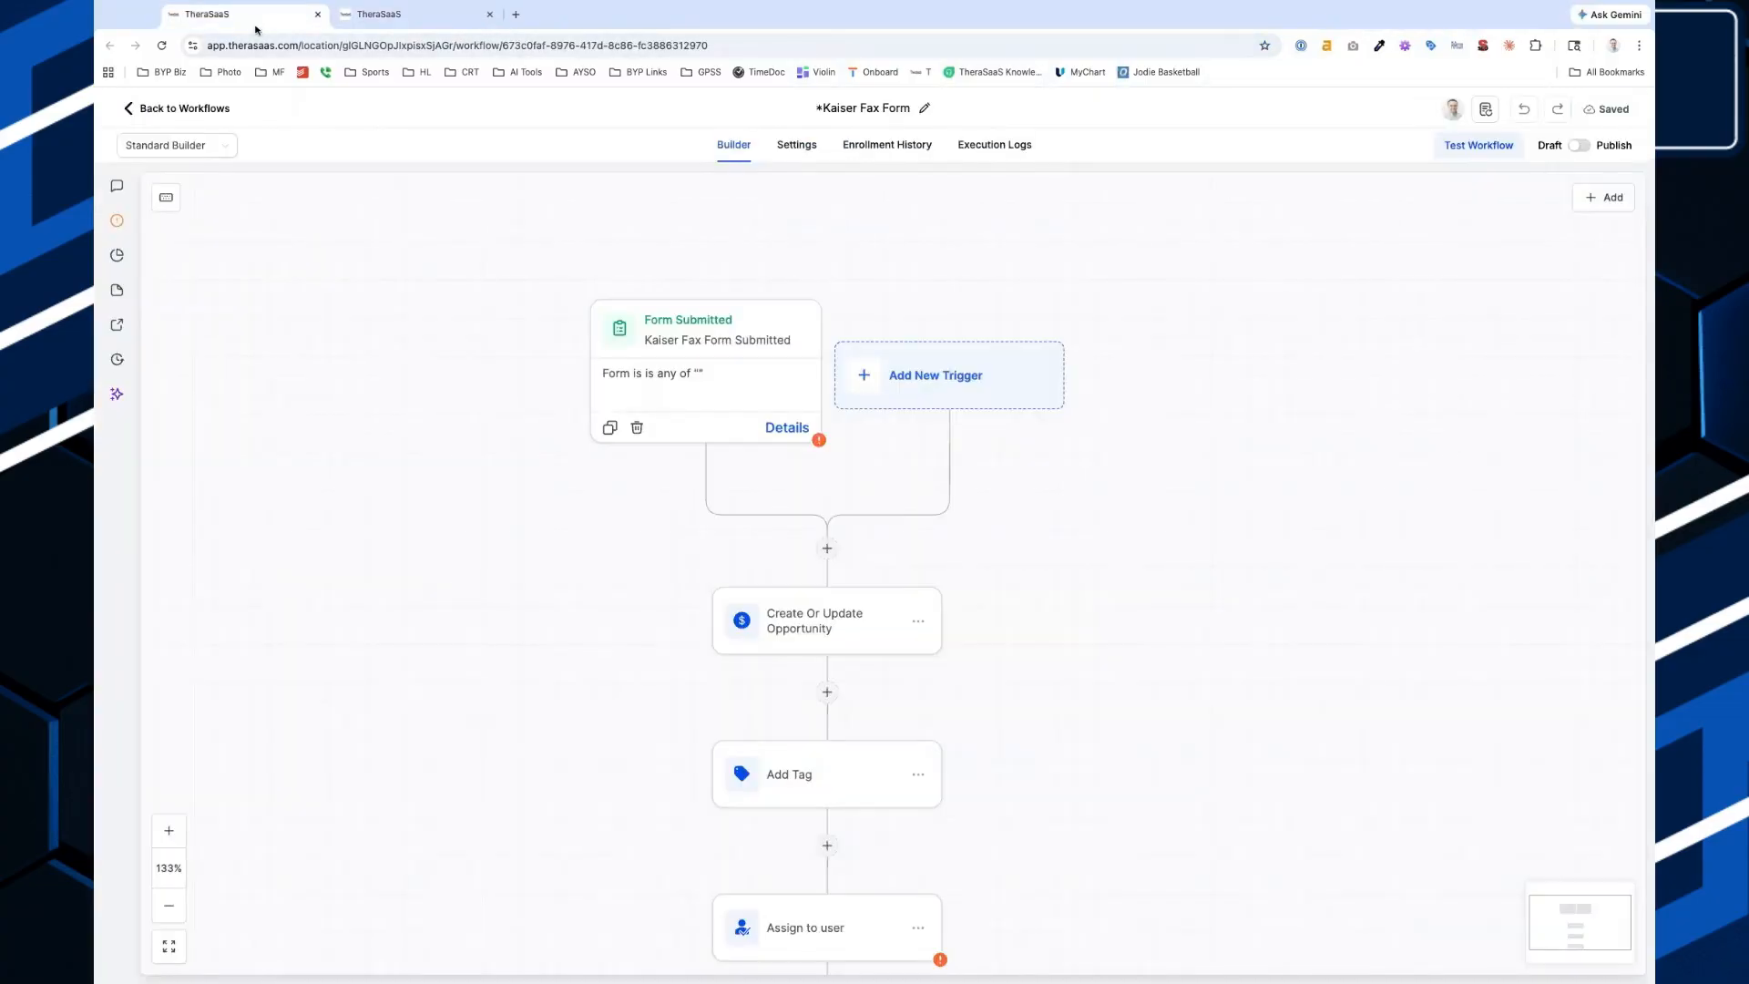
click(674, 377)
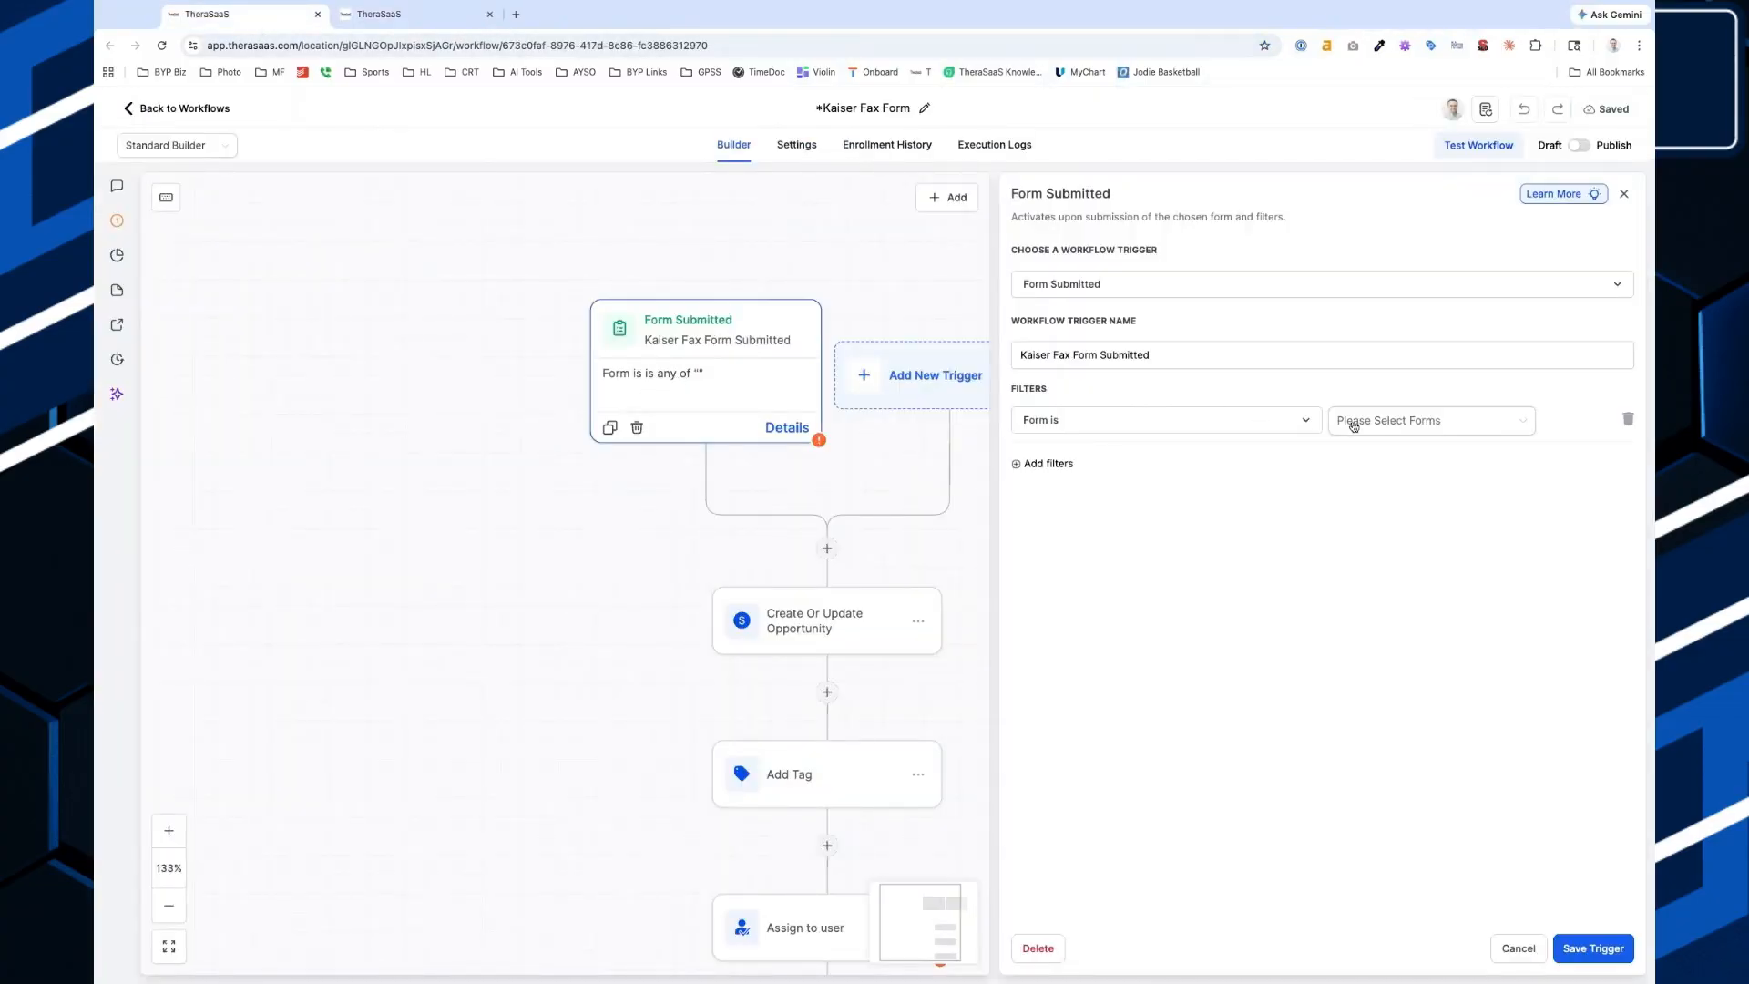
click(1388, 424)
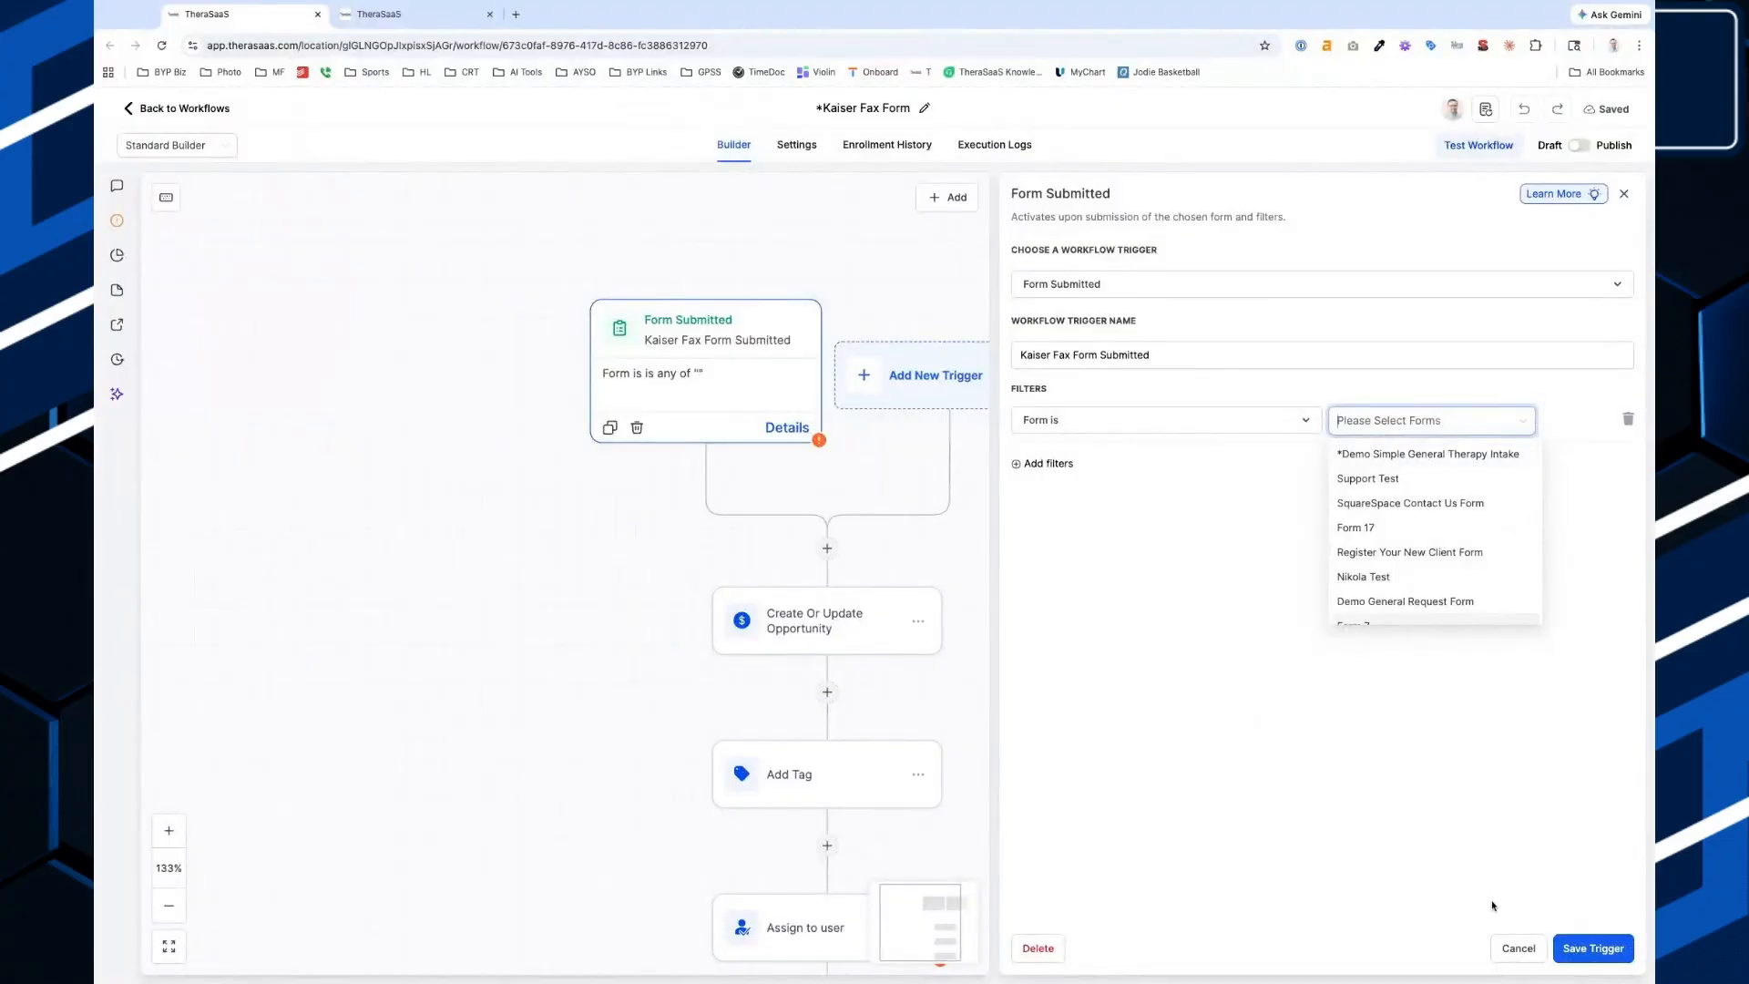
Inspect the Create Or Update Opportunity action and view the stages available in its Medication Management pipeline.
click(805, 636)
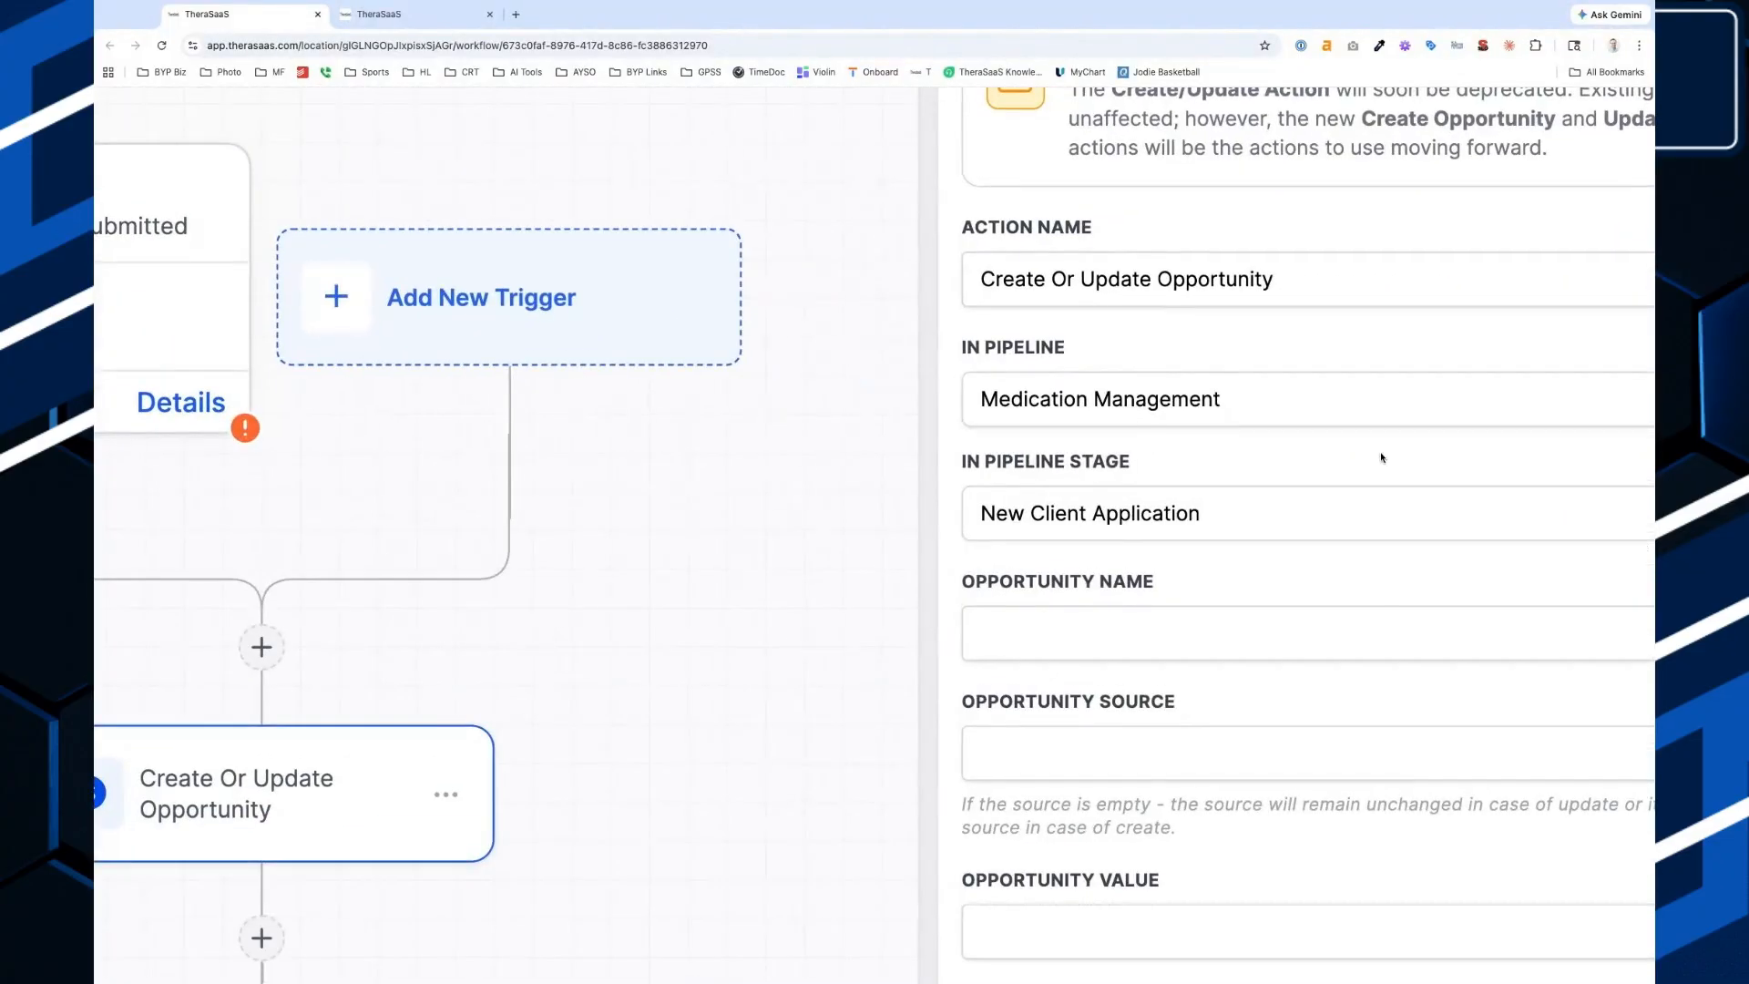
click(1199, 523)
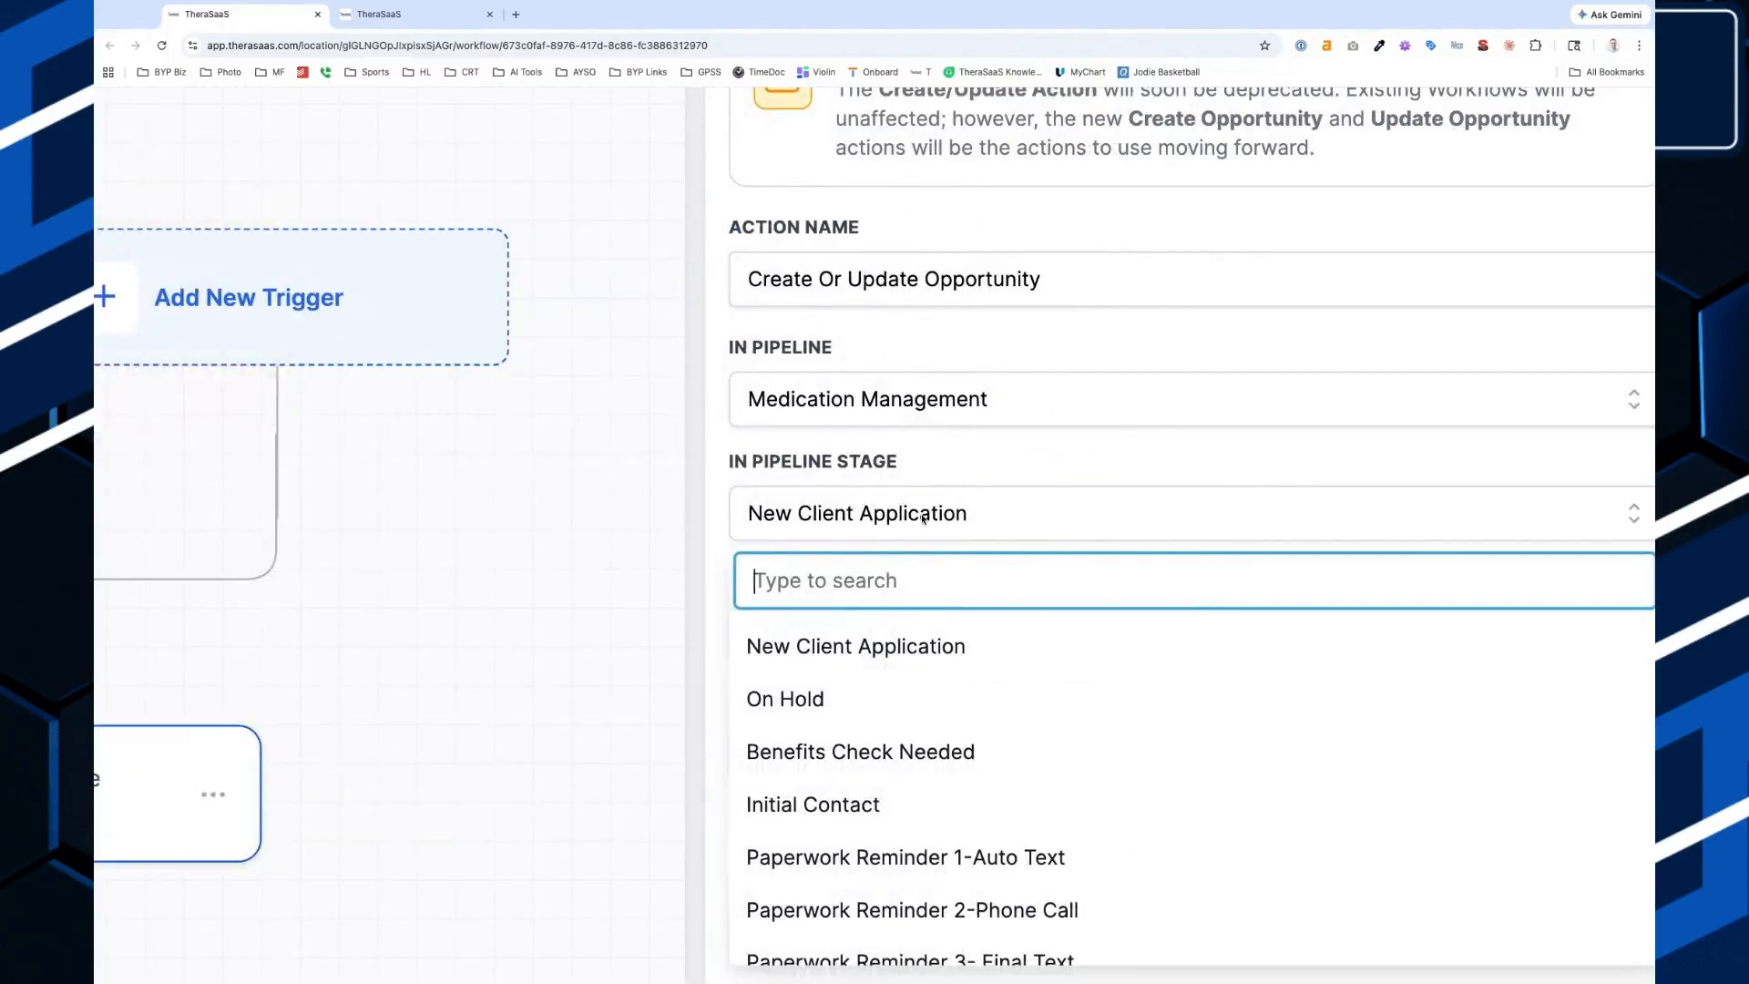
click(1018, 528)
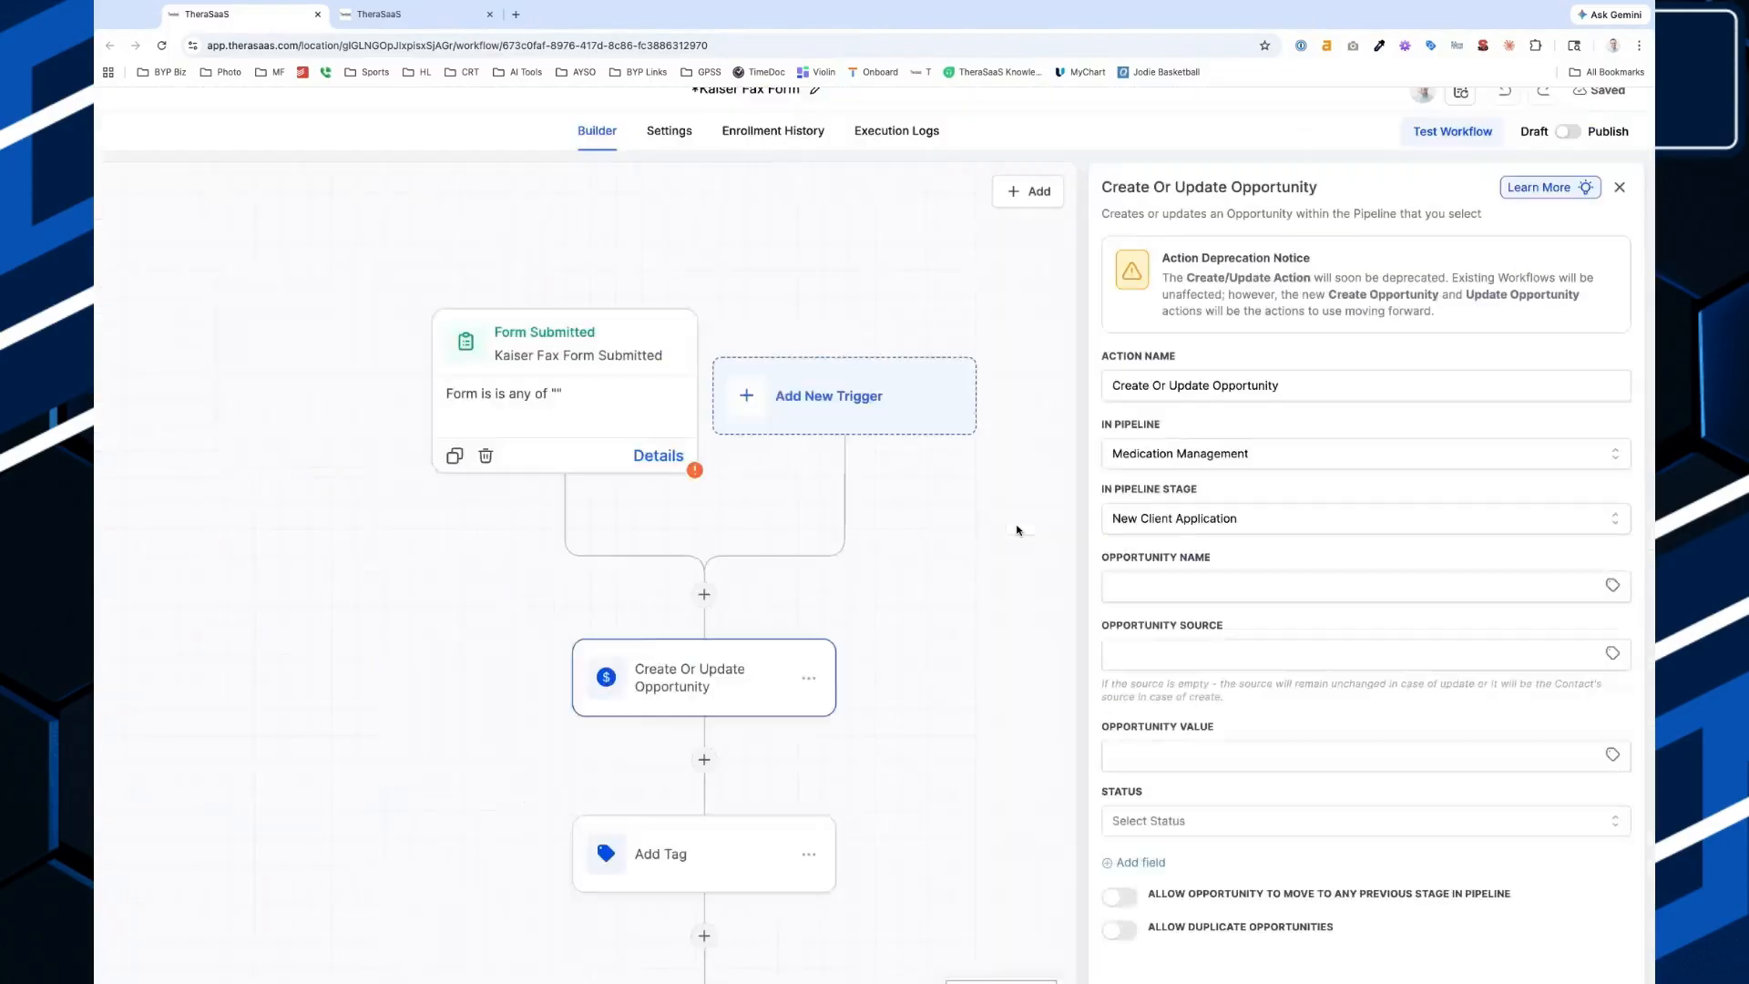
Inspect the tag applied by the workflow's Add Tag action.
click(849, 773)
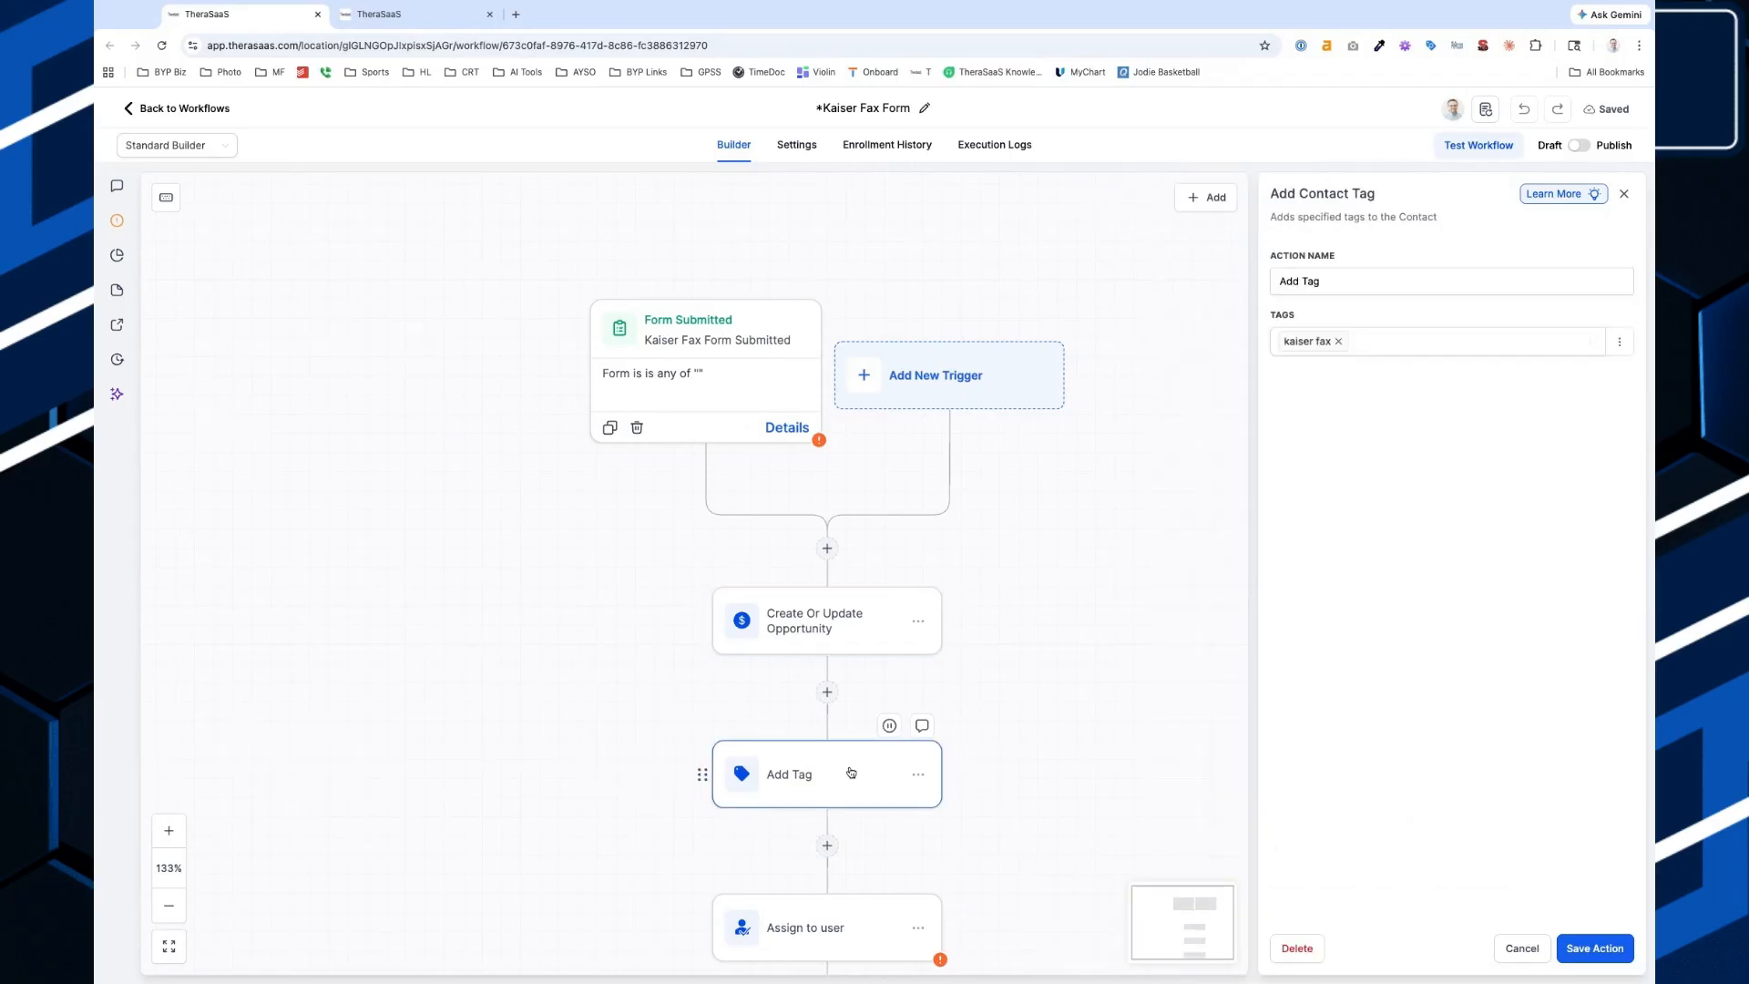
click(1323, 352)
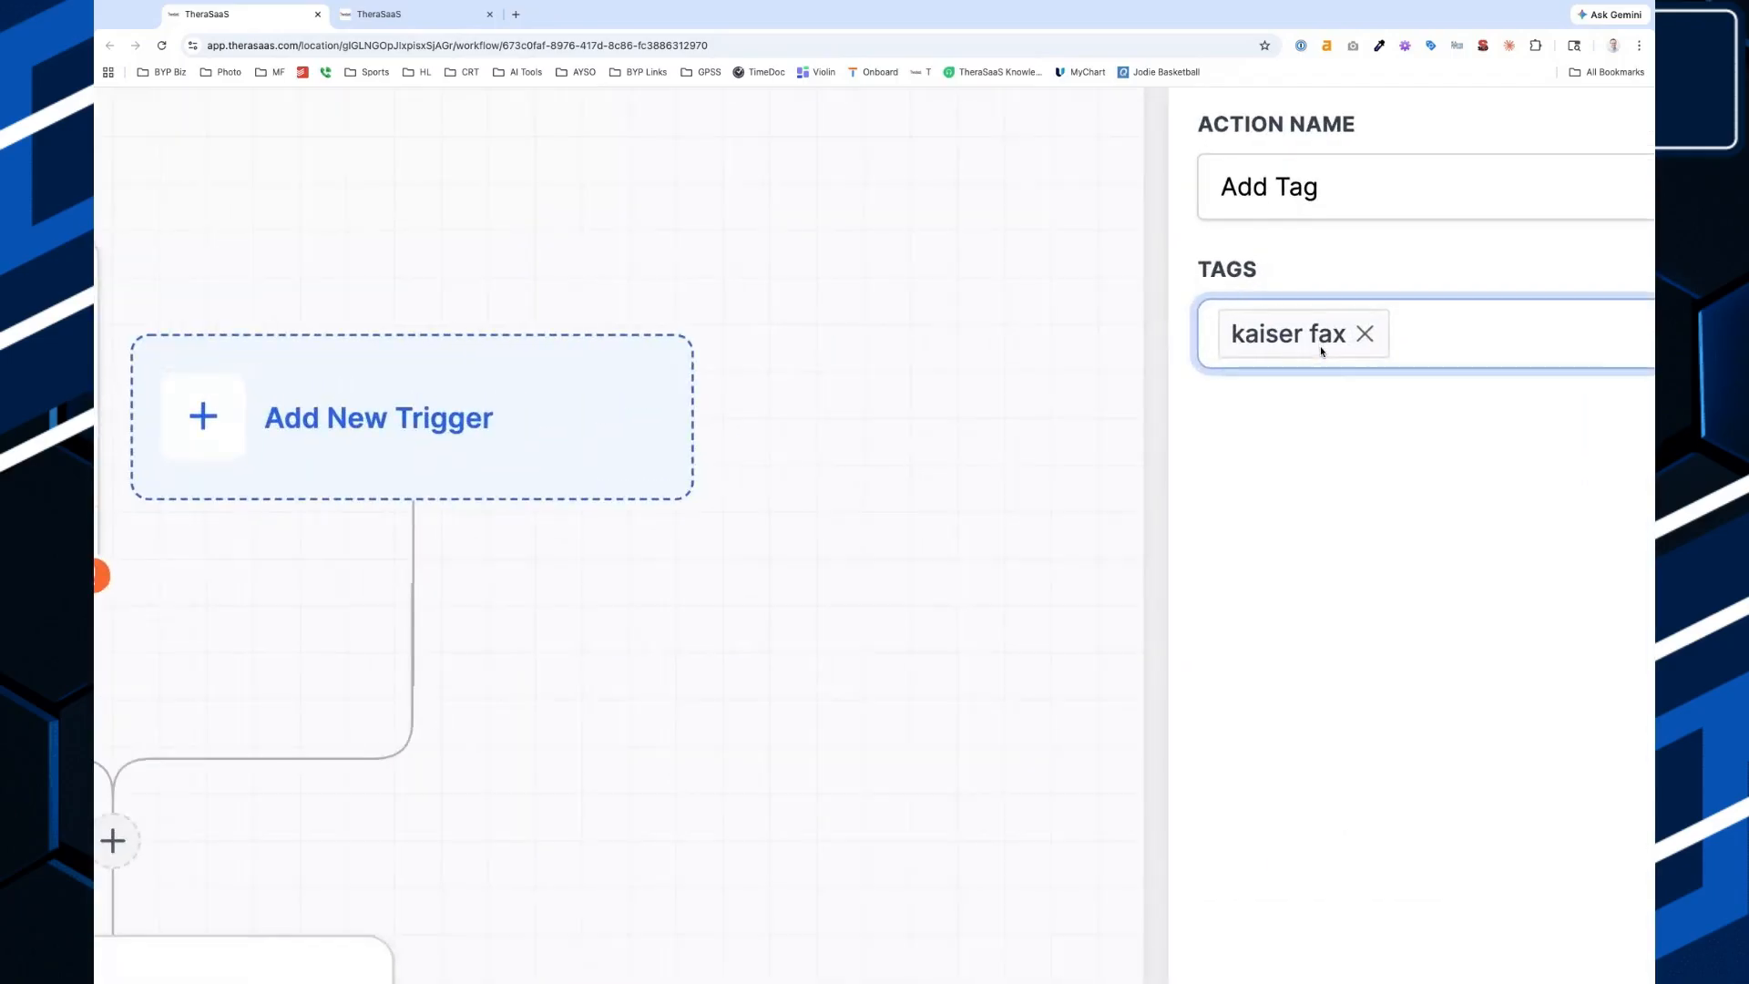
click(1135, 433)
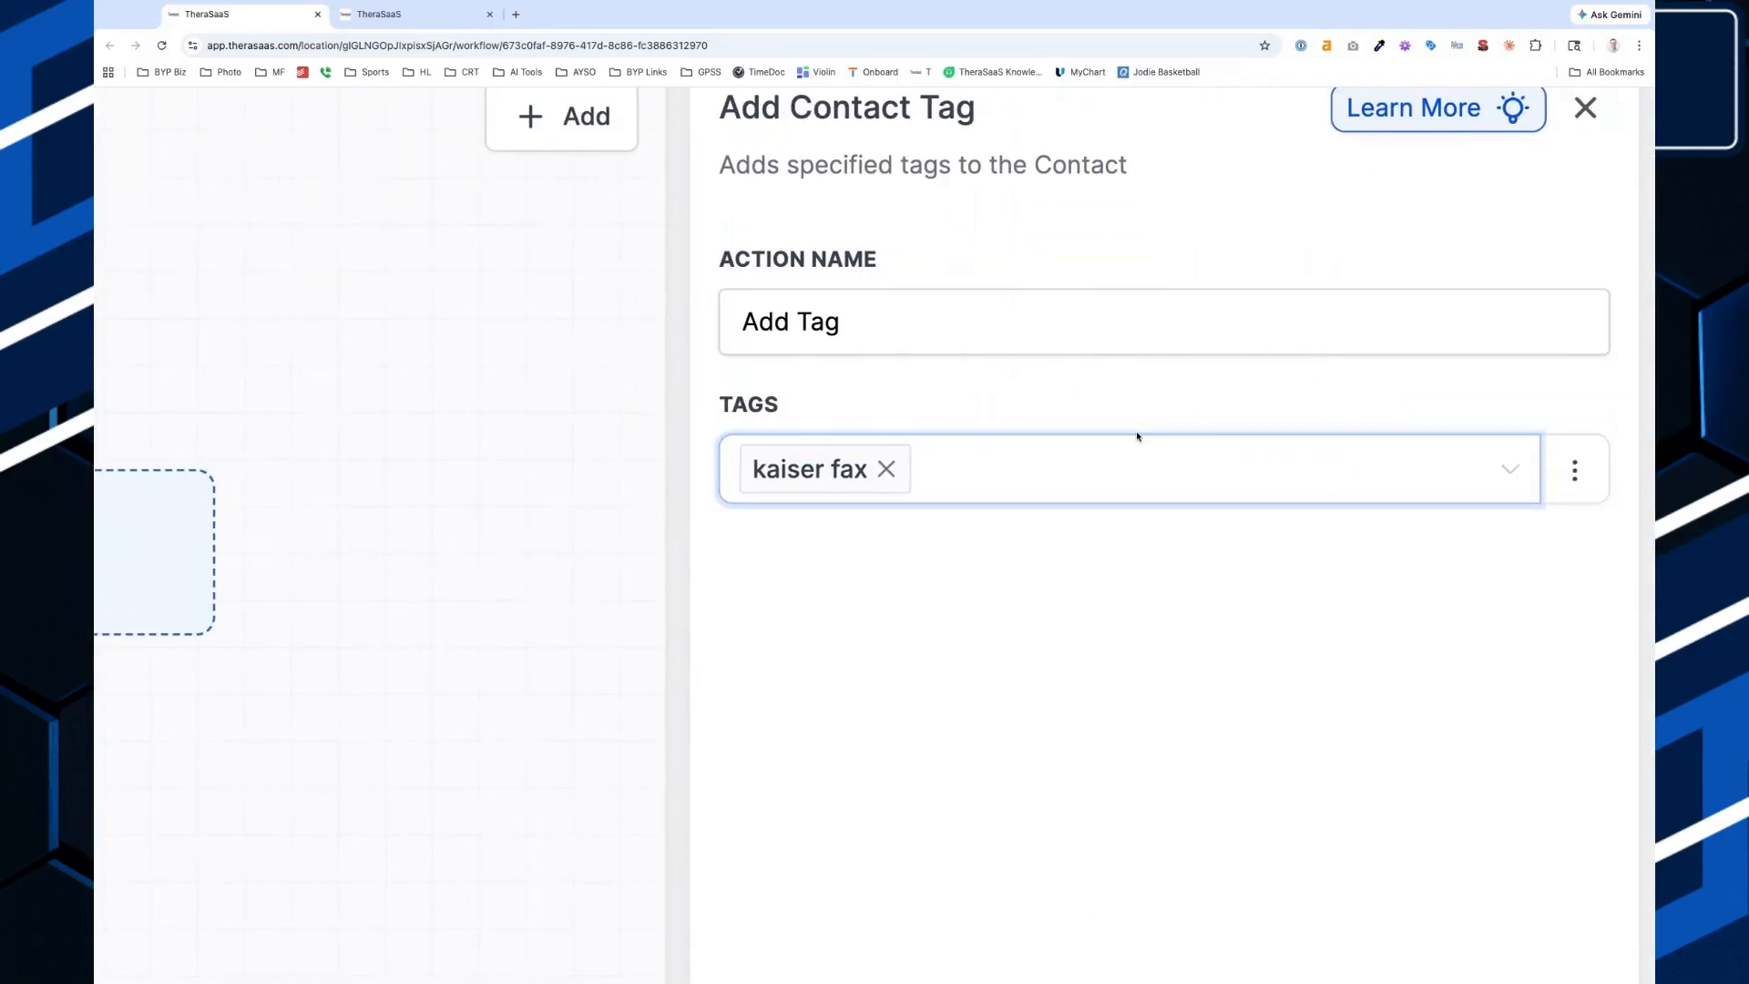
click(844, 575)
scroll(769, 779, left, 8)
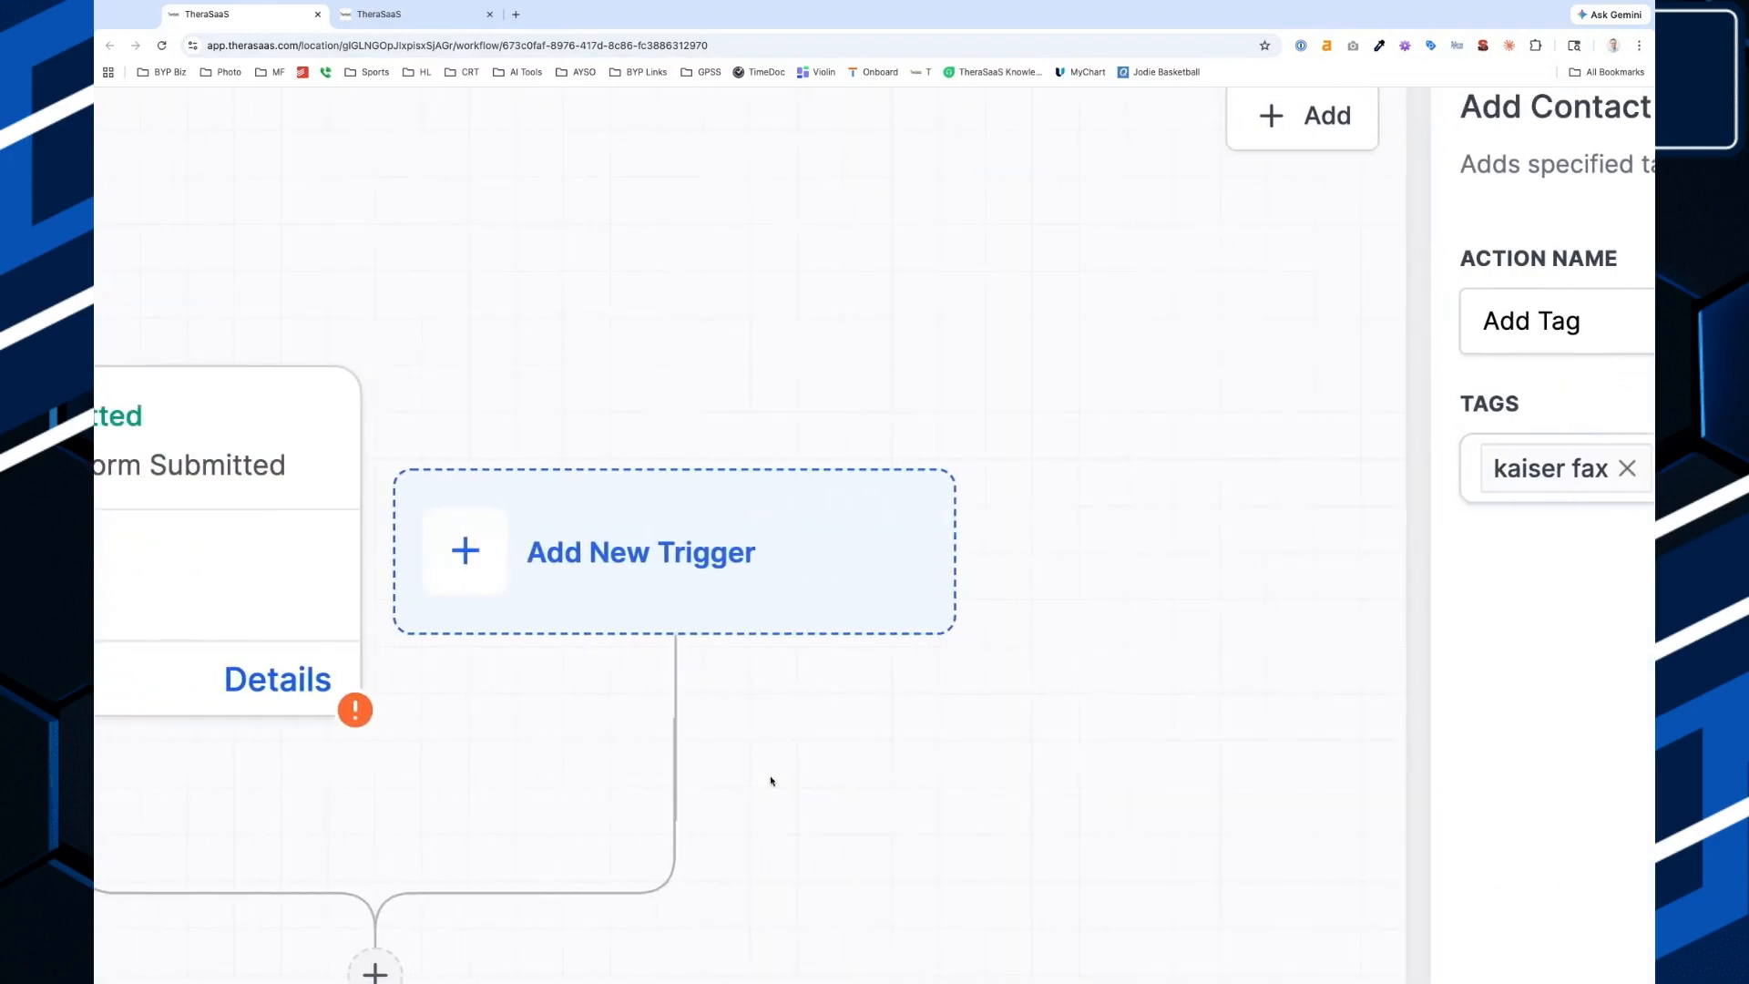
Inspect the user assignment settings of the workflow's Assign to user action.
scroll(769, 778, down, 10)
scroll(710, 624, up, 3)
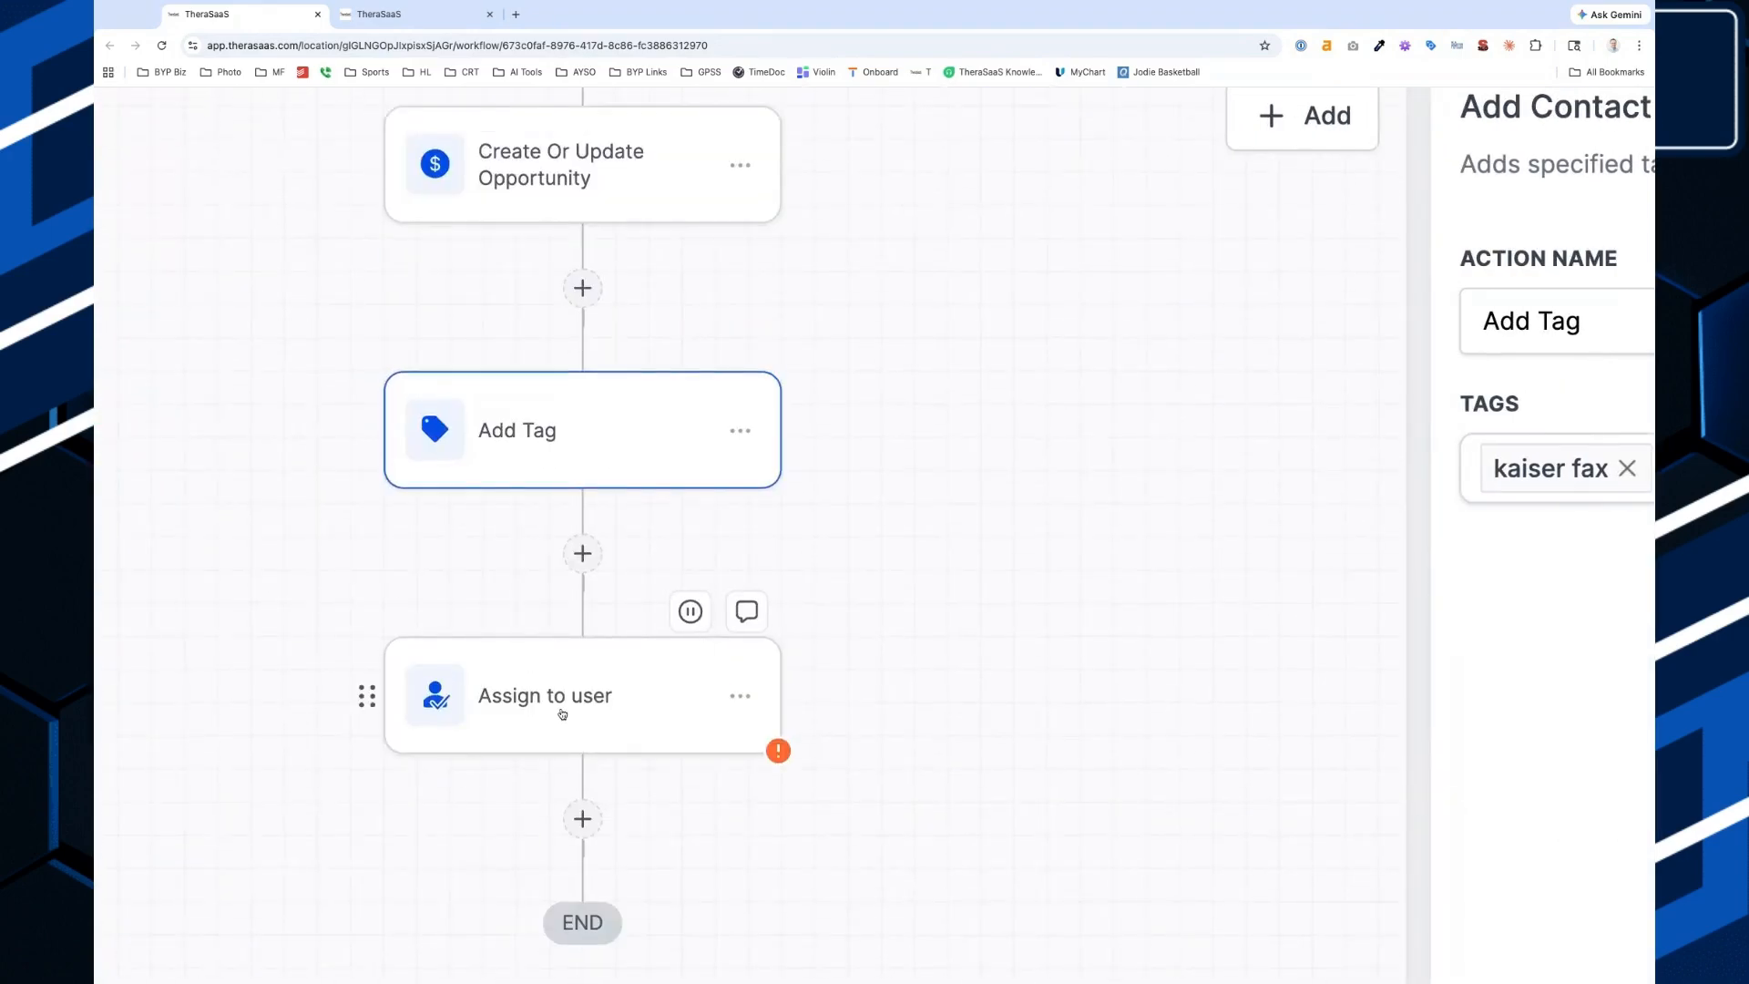
click(566, 714)
scroll(888, 541, down, 5)
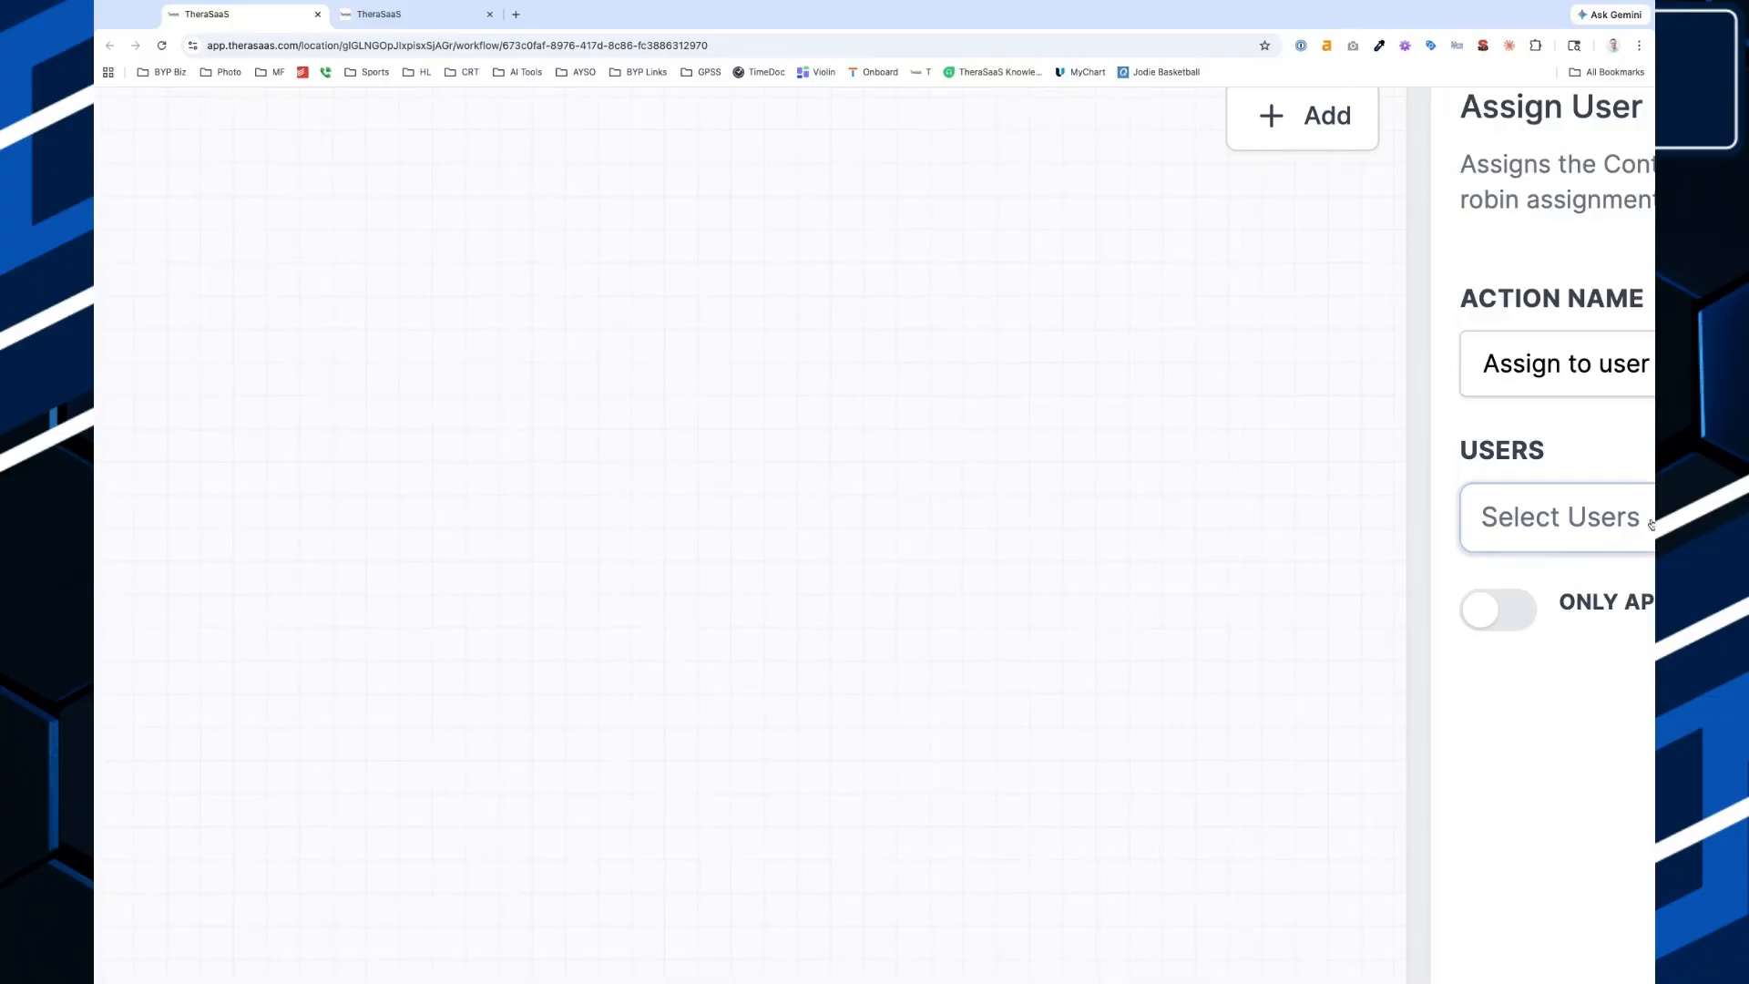
key(ctrl+0)
scroll(1650, 525, right, 6)
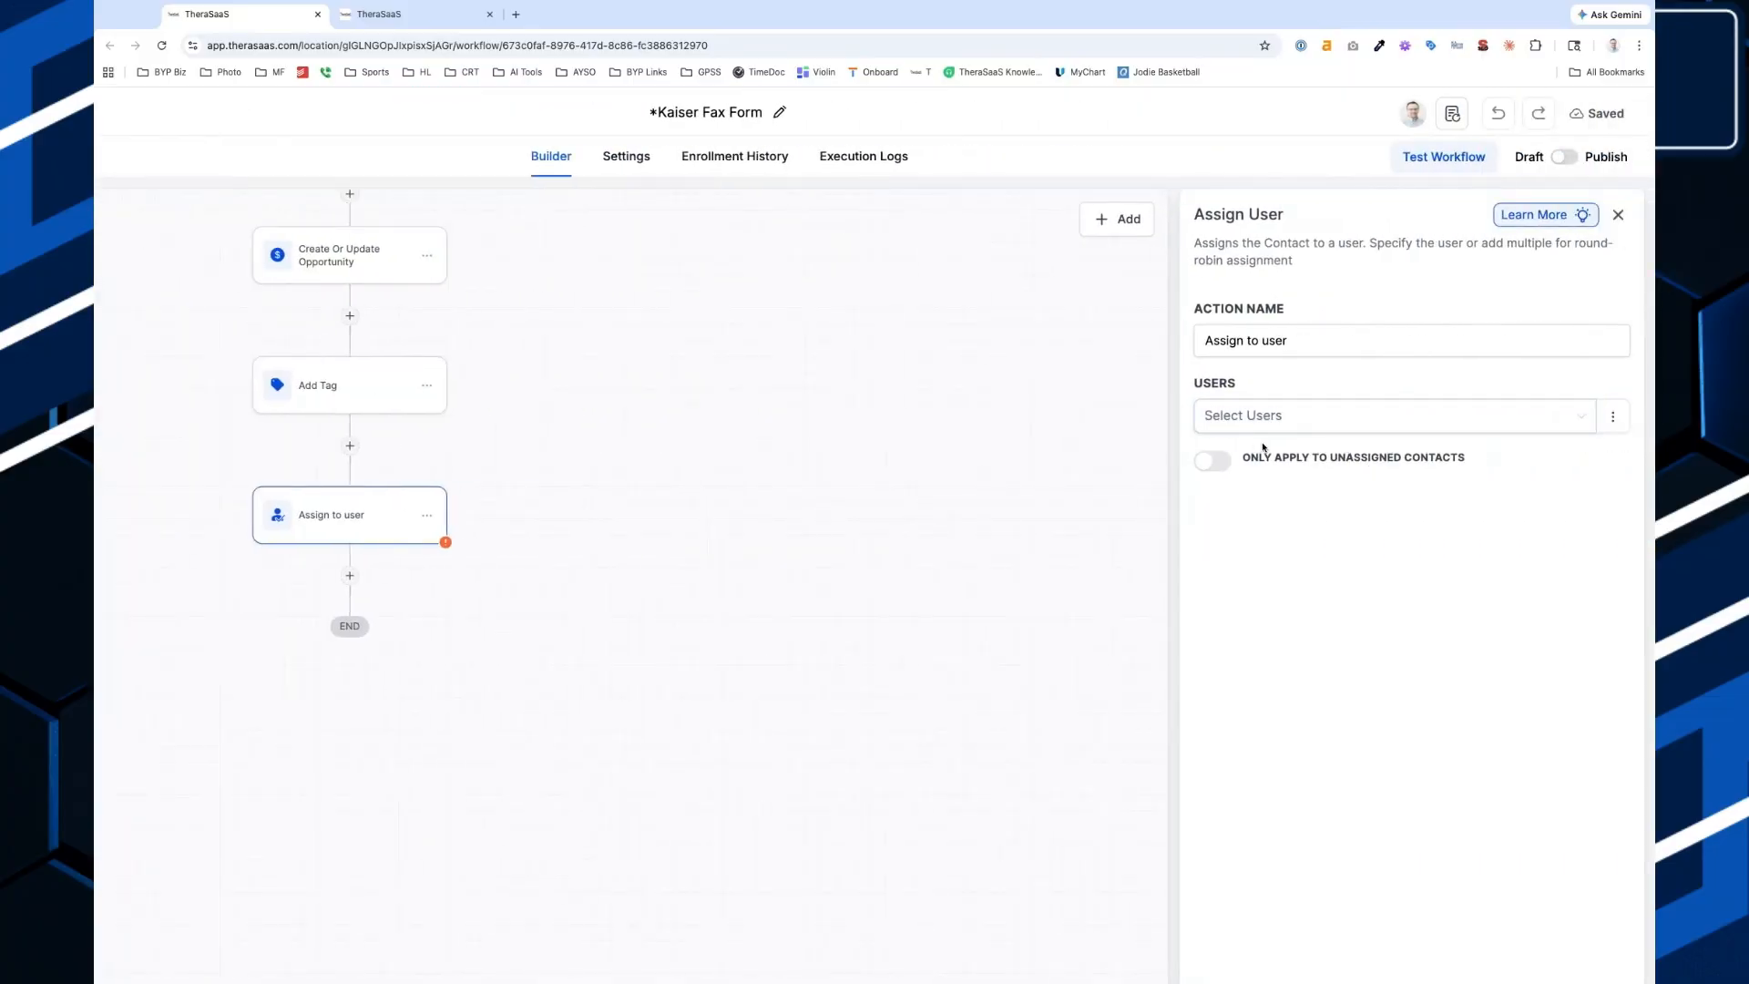
Add an Internal Notification action after Assign to user and set its notification type to SMS.
click(351, 579)
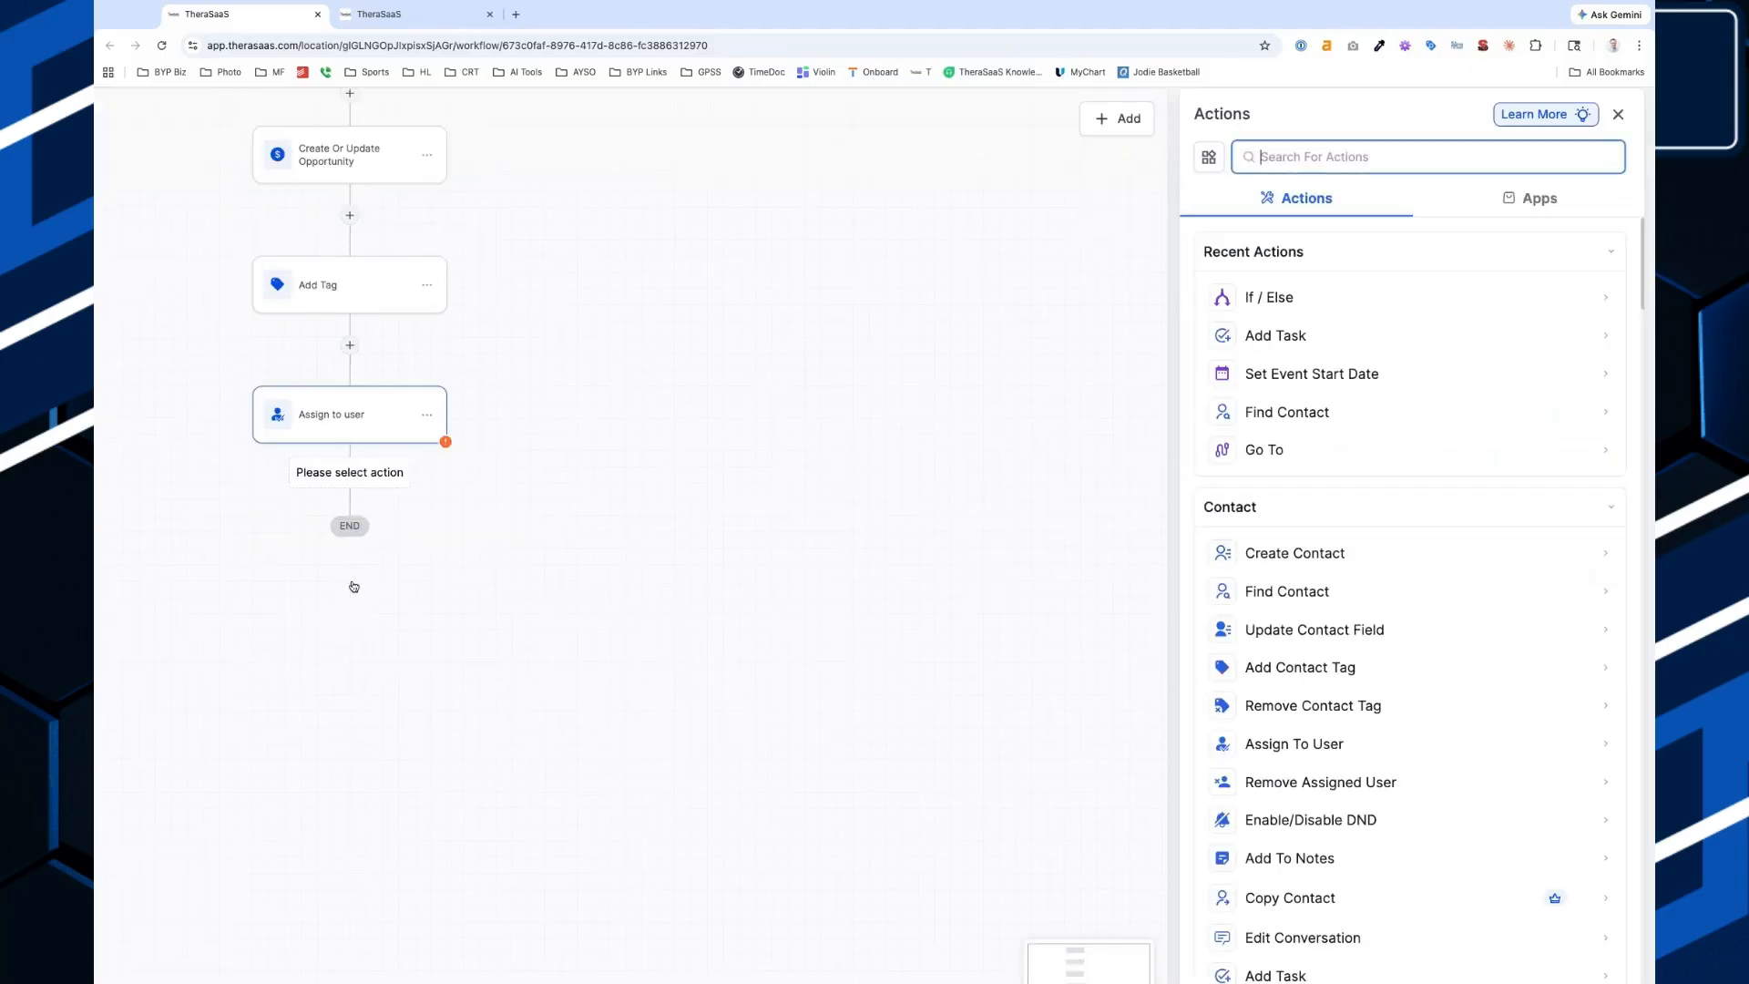
text(not)
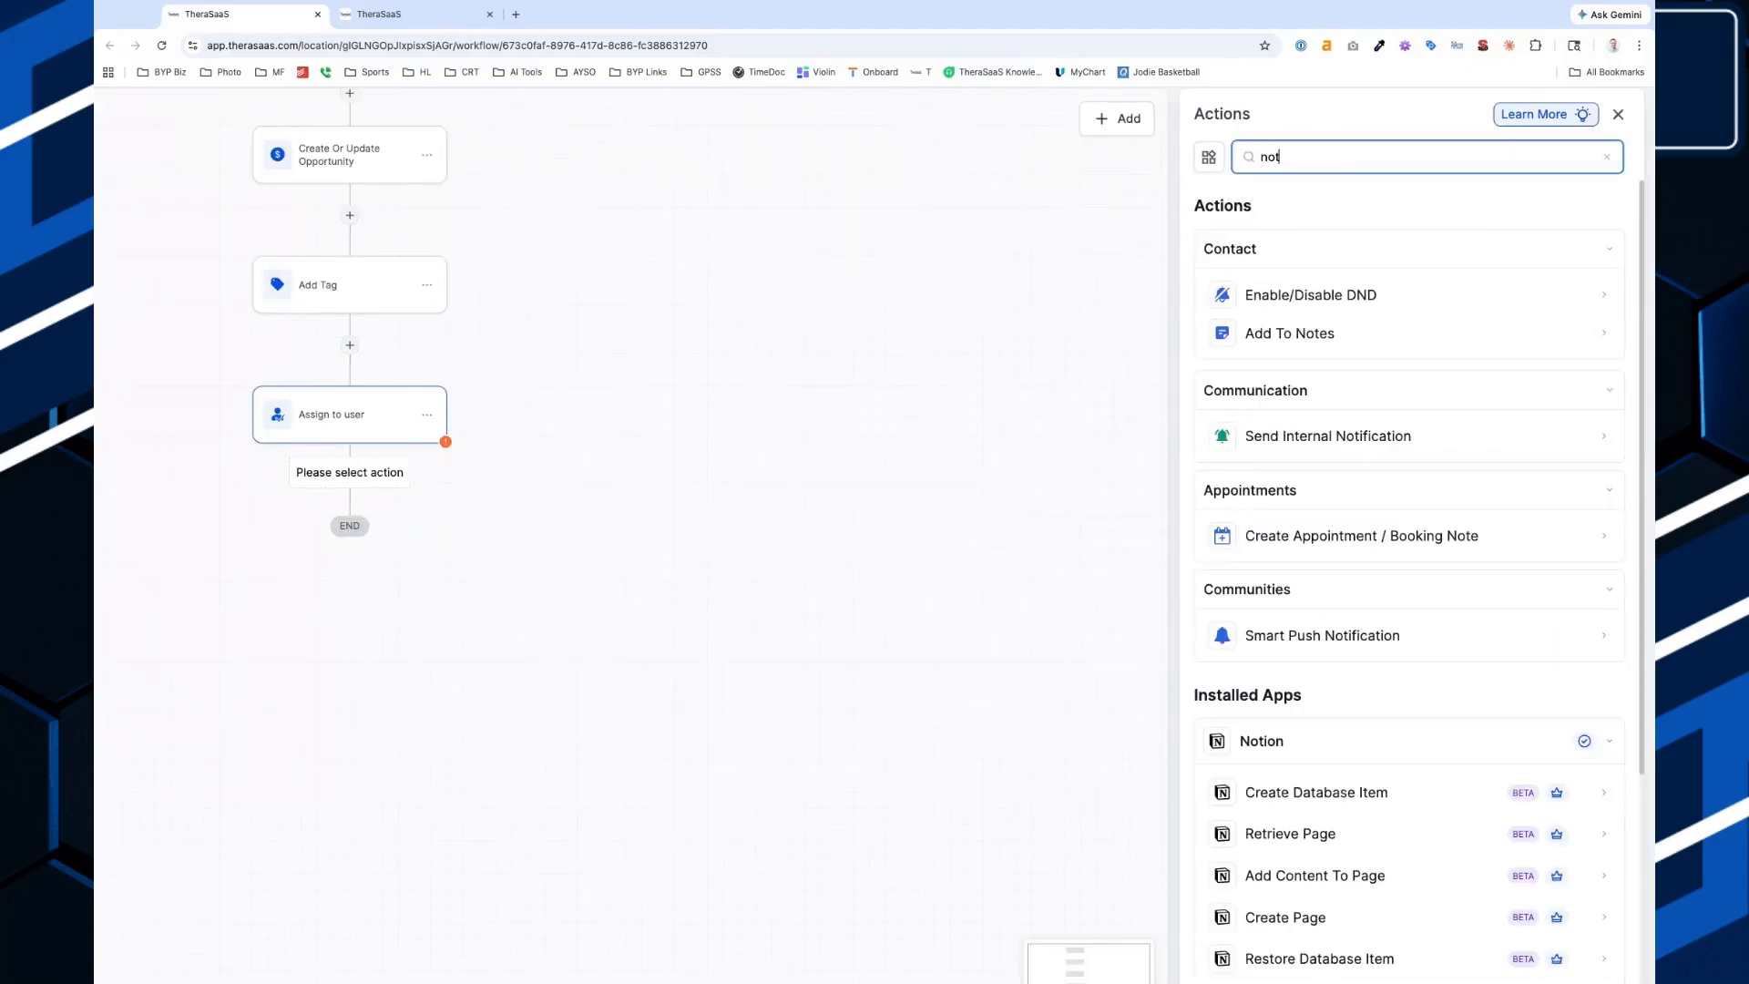
click(1334, 437)
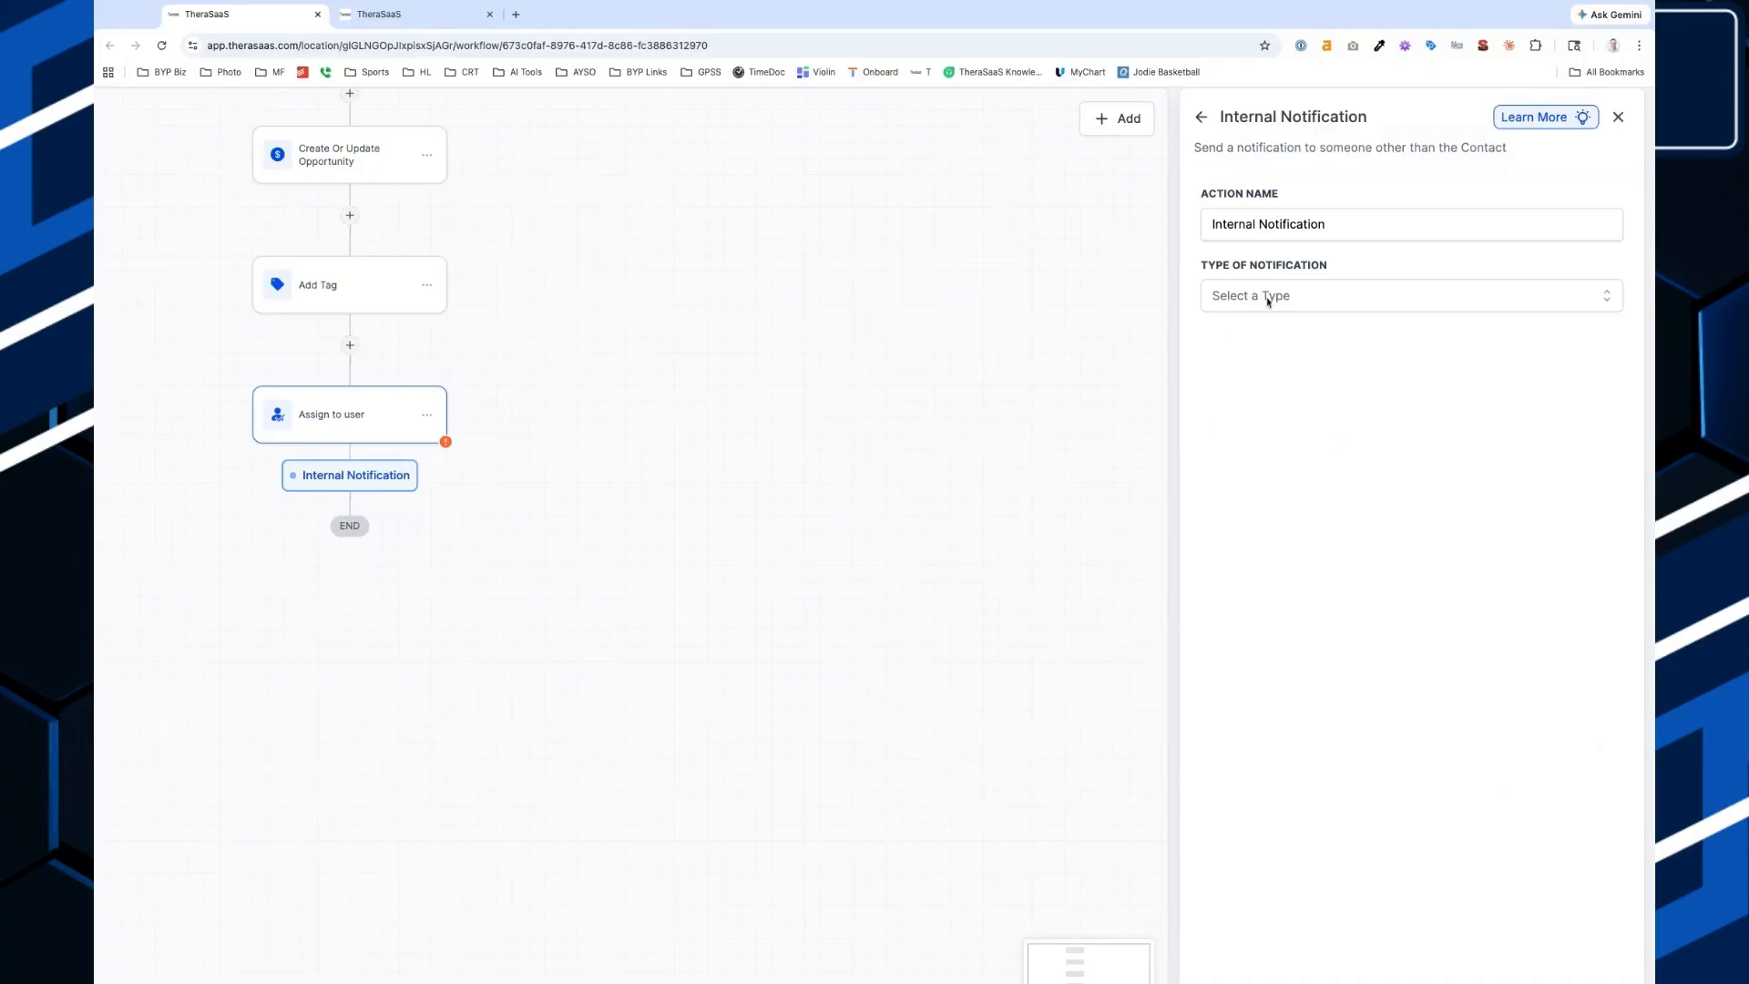
click(1267, 299)
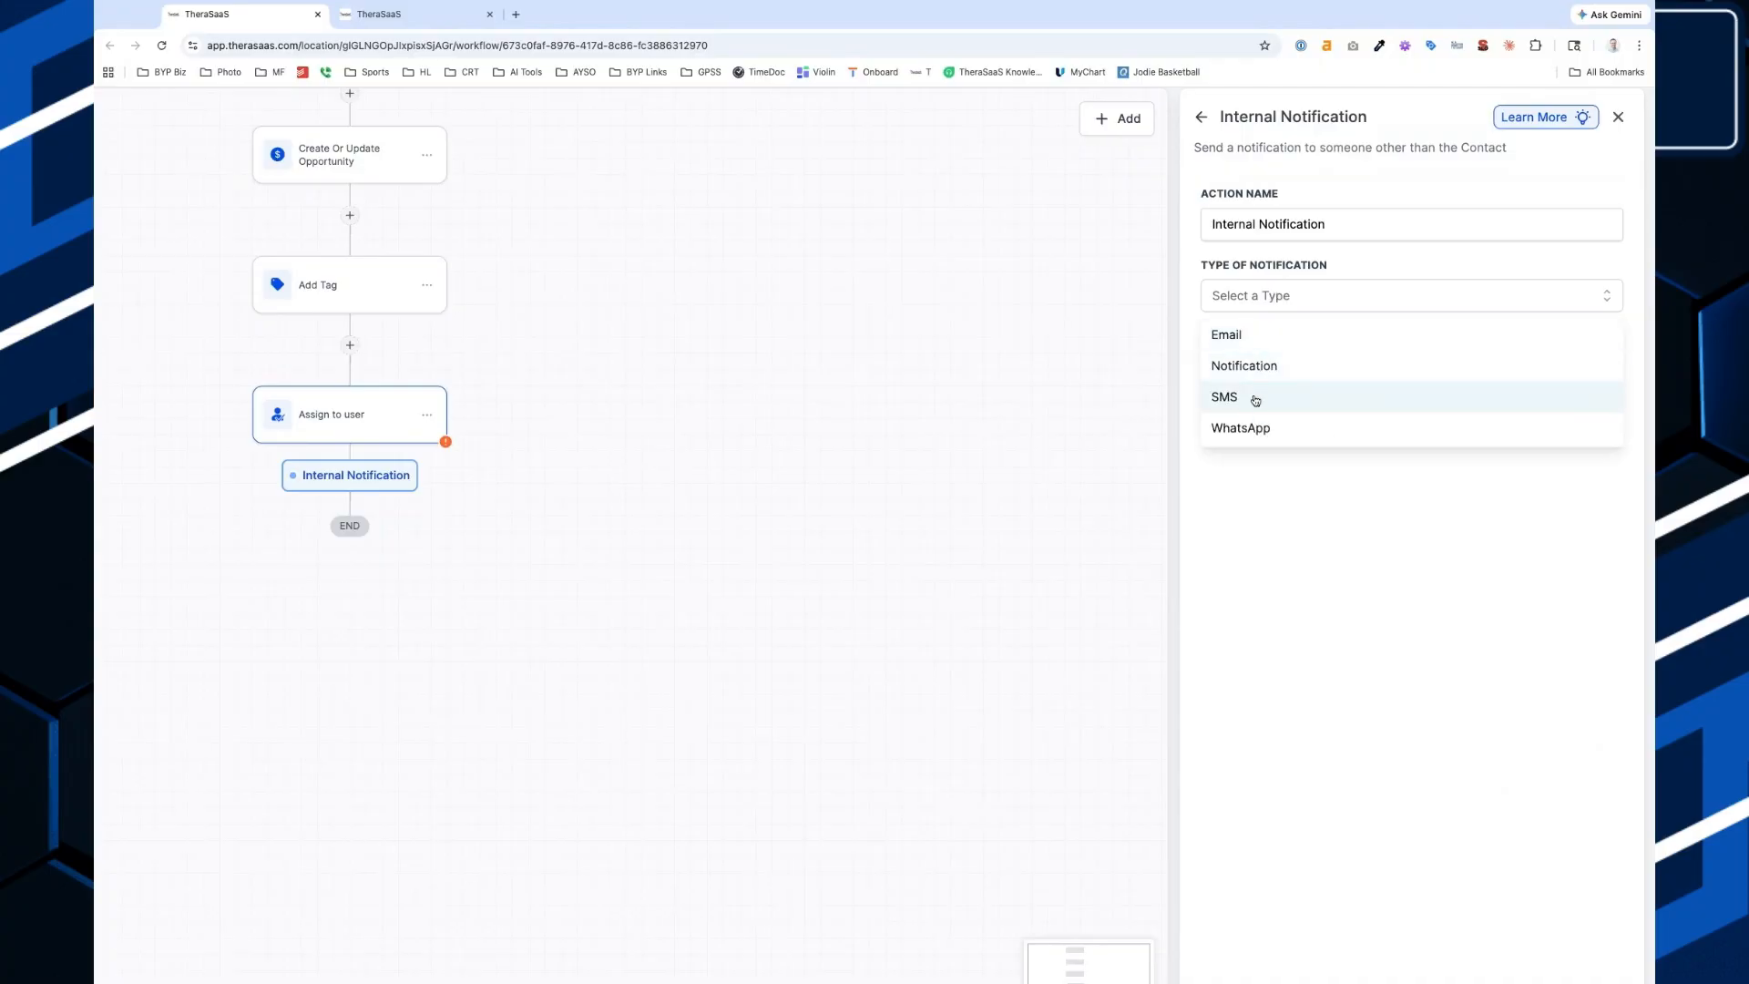
click(1255, 401)
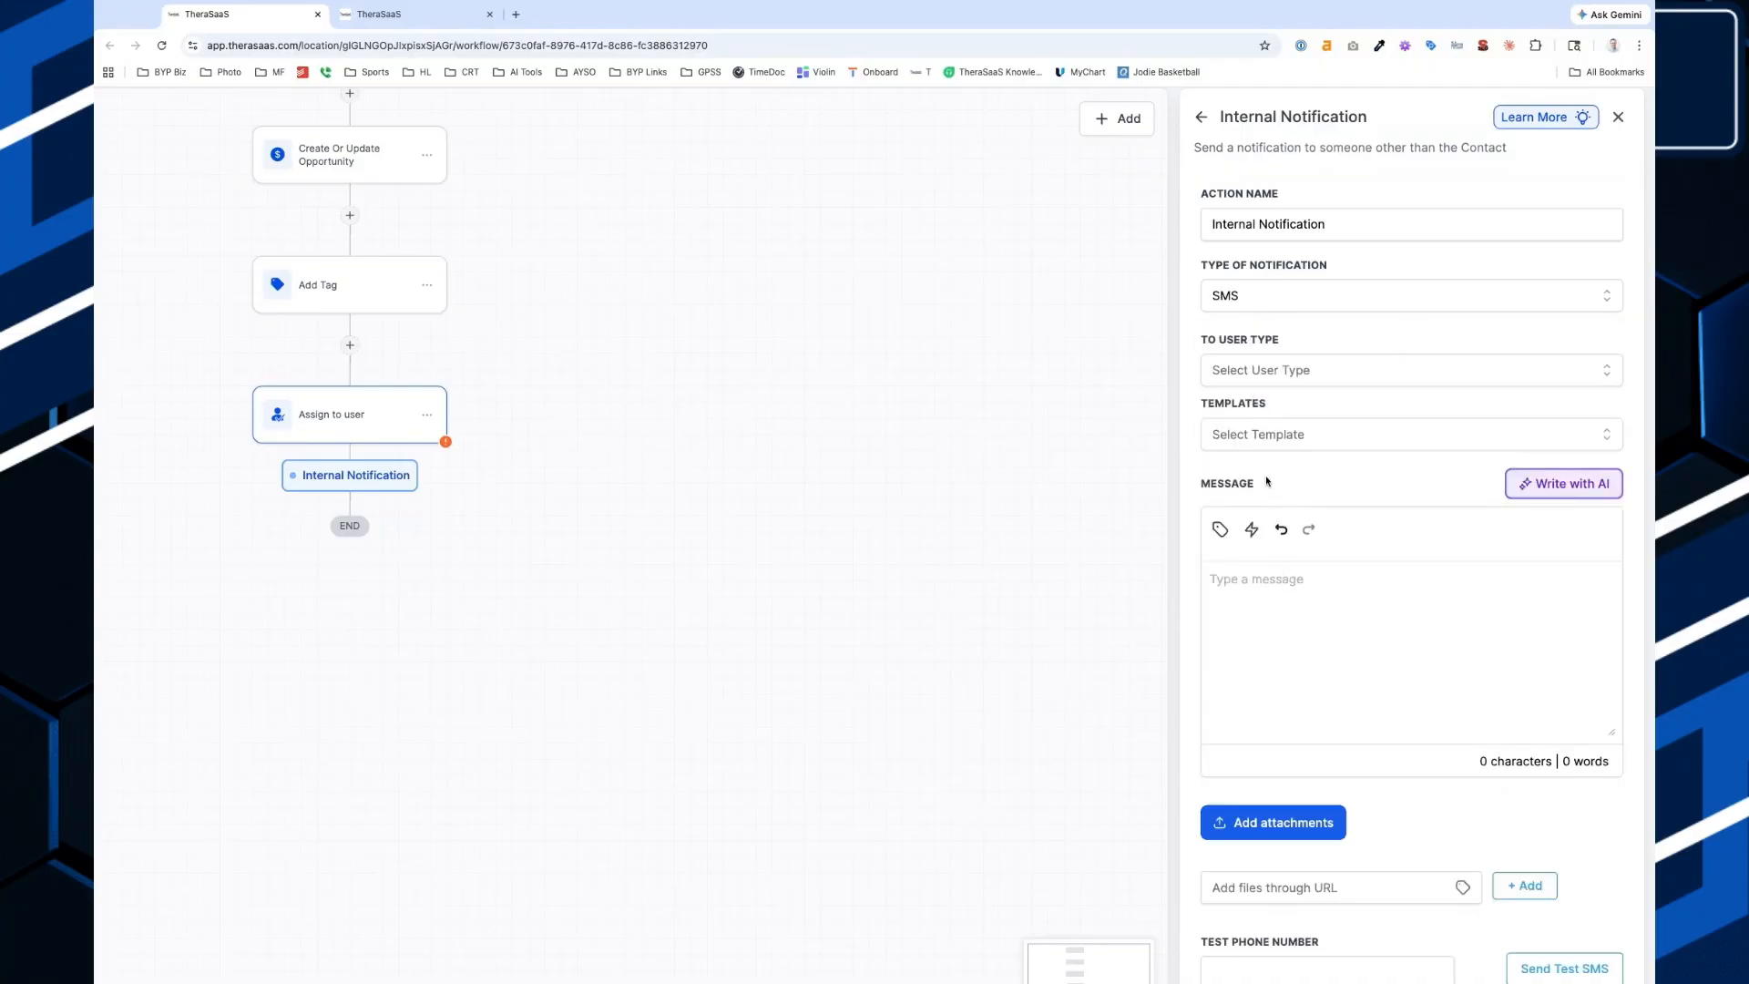
Enter the SMS message "New fax submitted for med management!", set the recipient user type to All Users, and save the action.
text(New fax submitted for med management!)
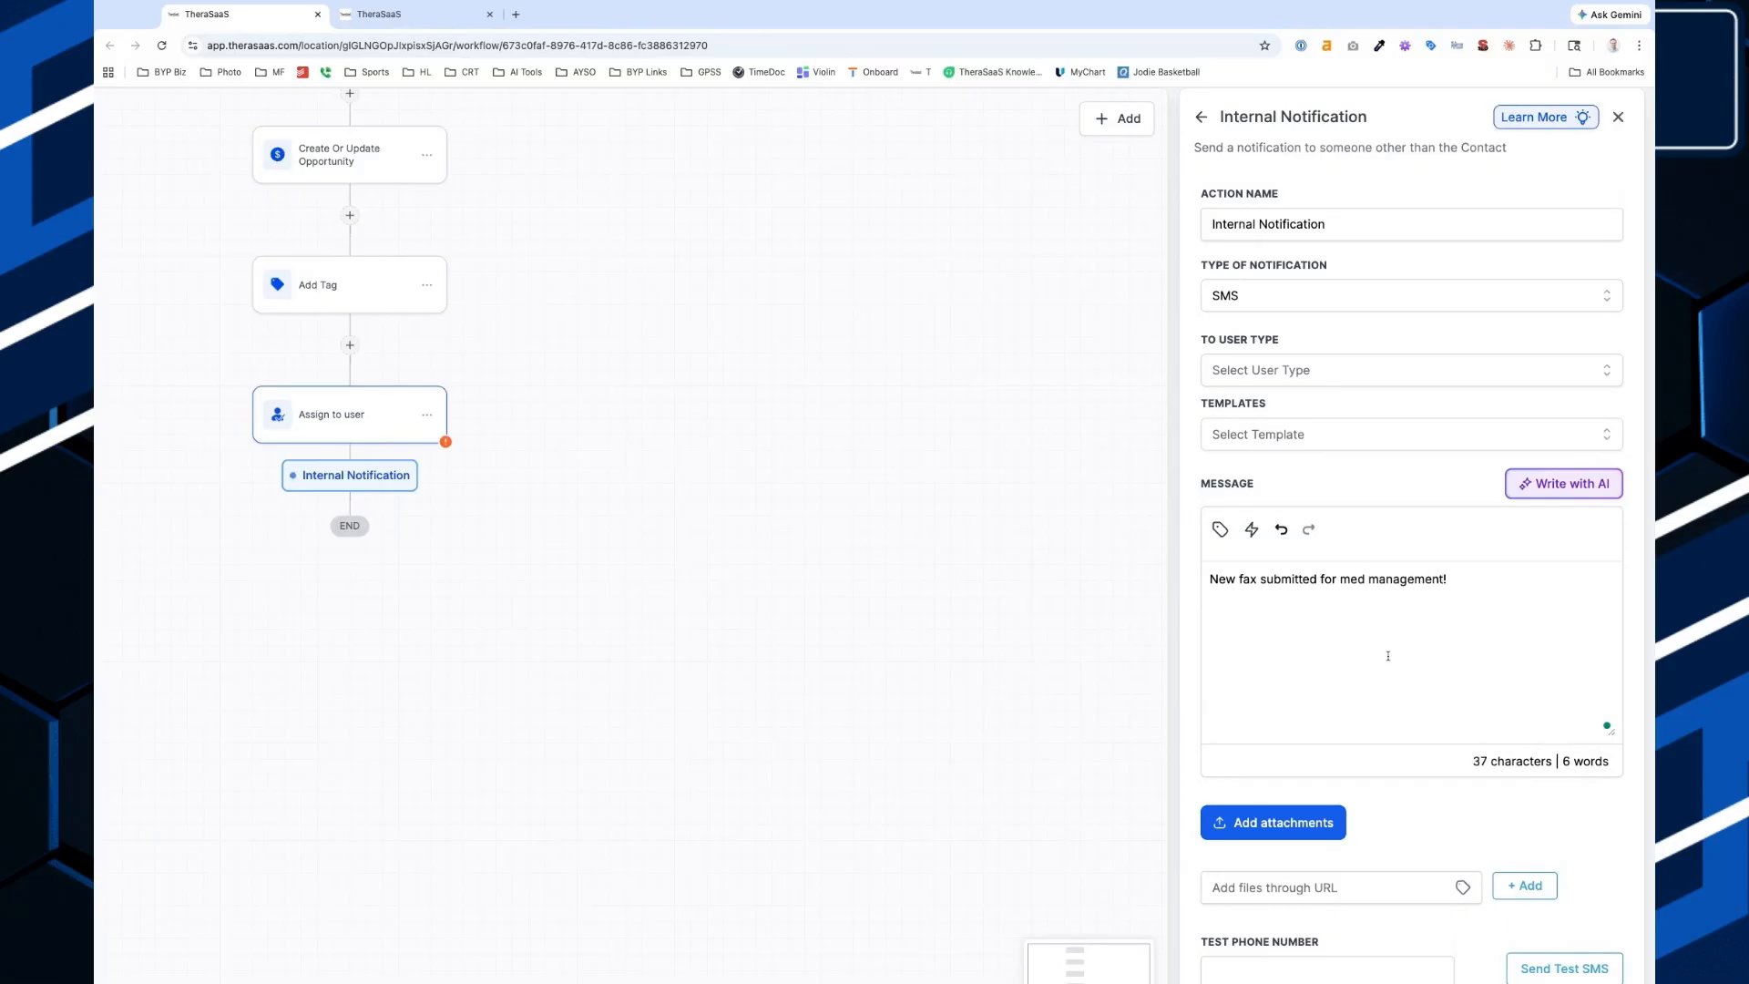
scroll(1387, 656, down, 2)
click(1582, 947)
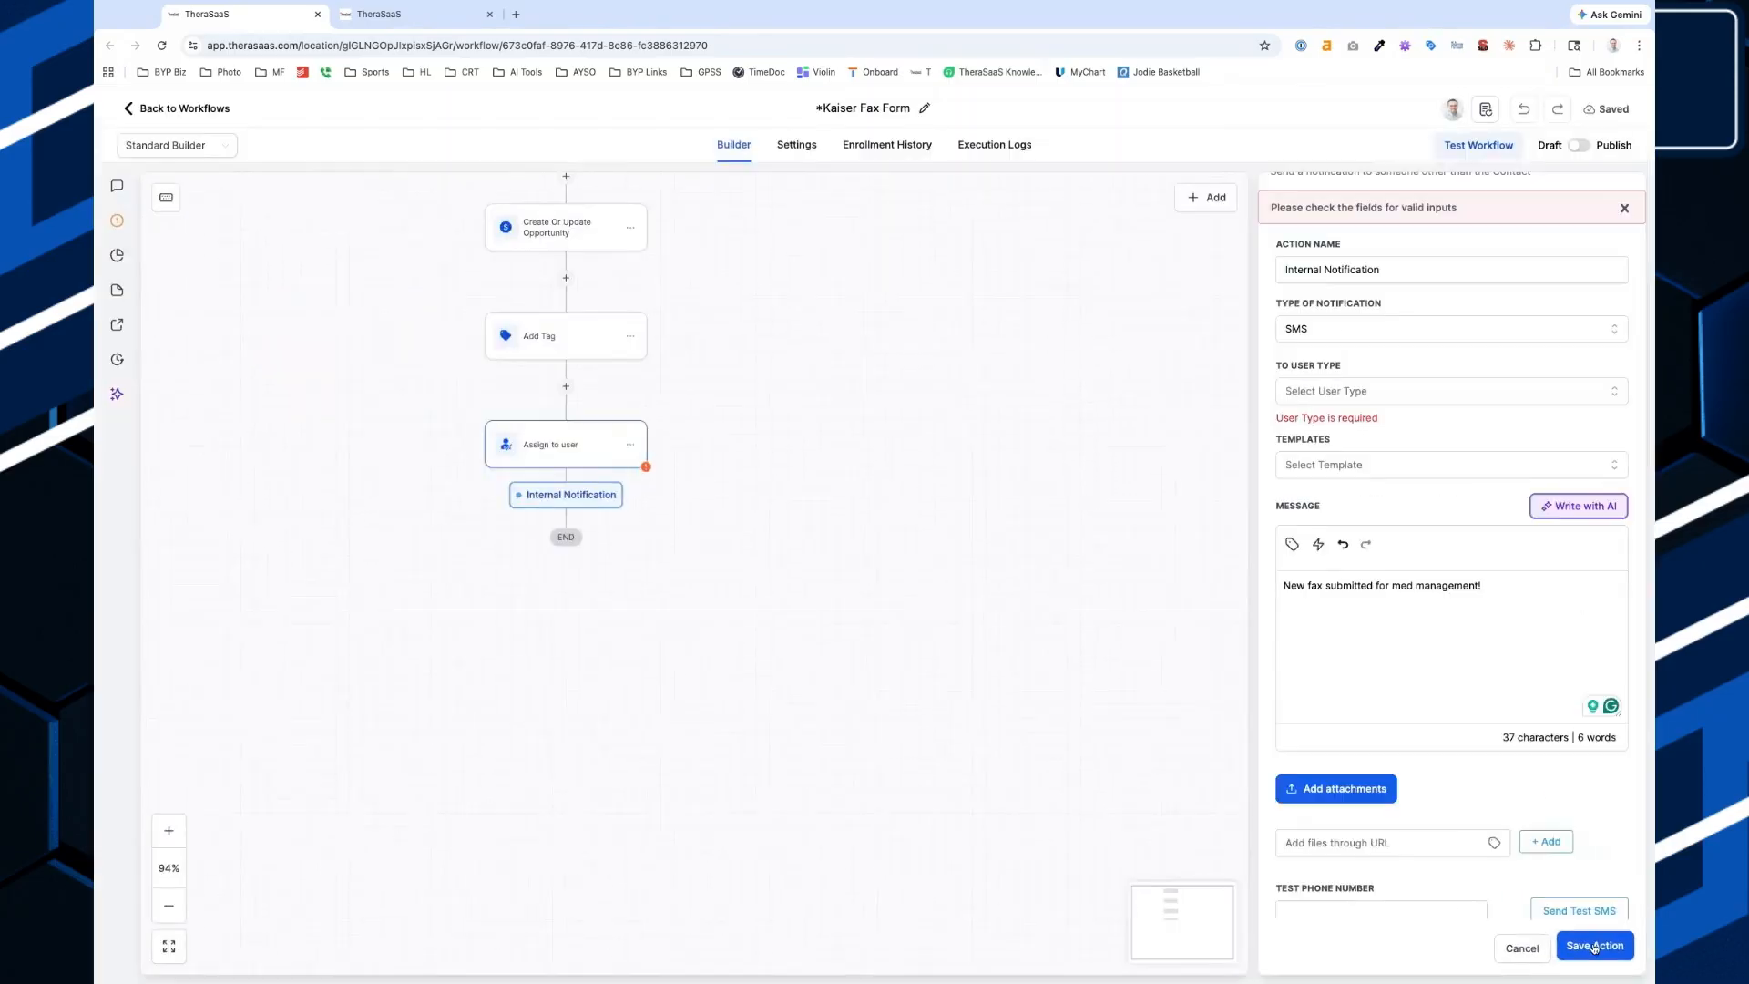
click(1417, 391)
click(1412, 423)
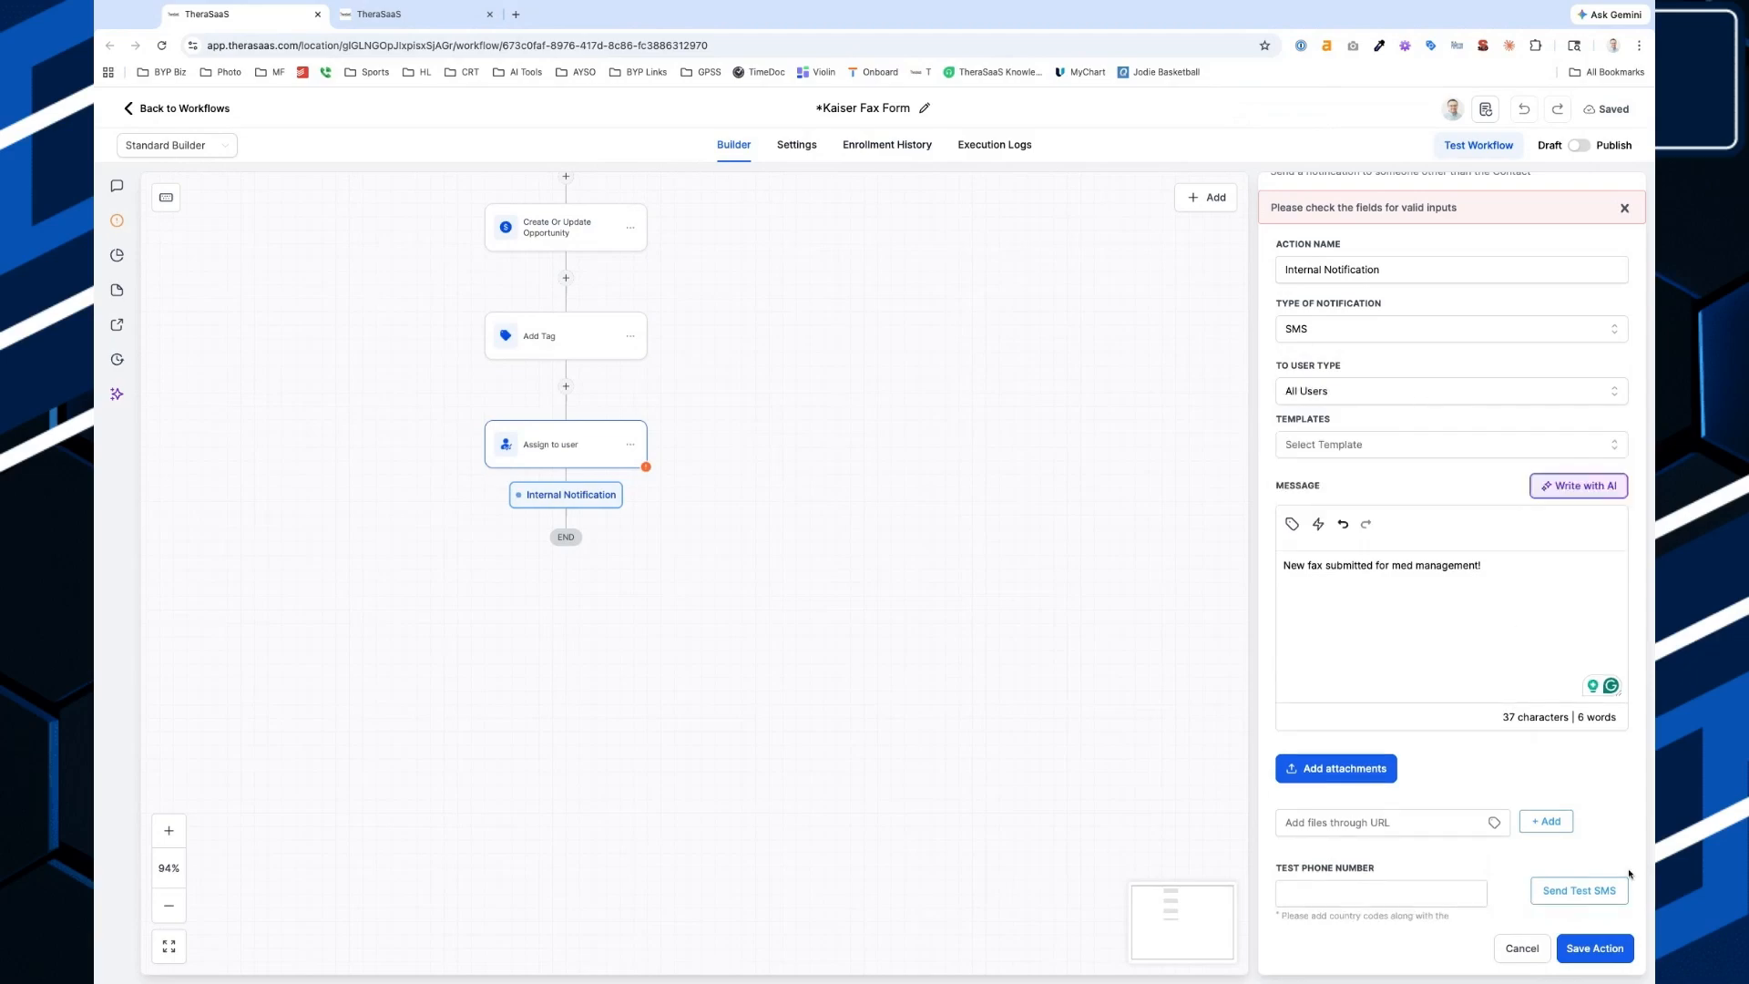
click(1594, 947)
scroll(647, 446, up, 5)
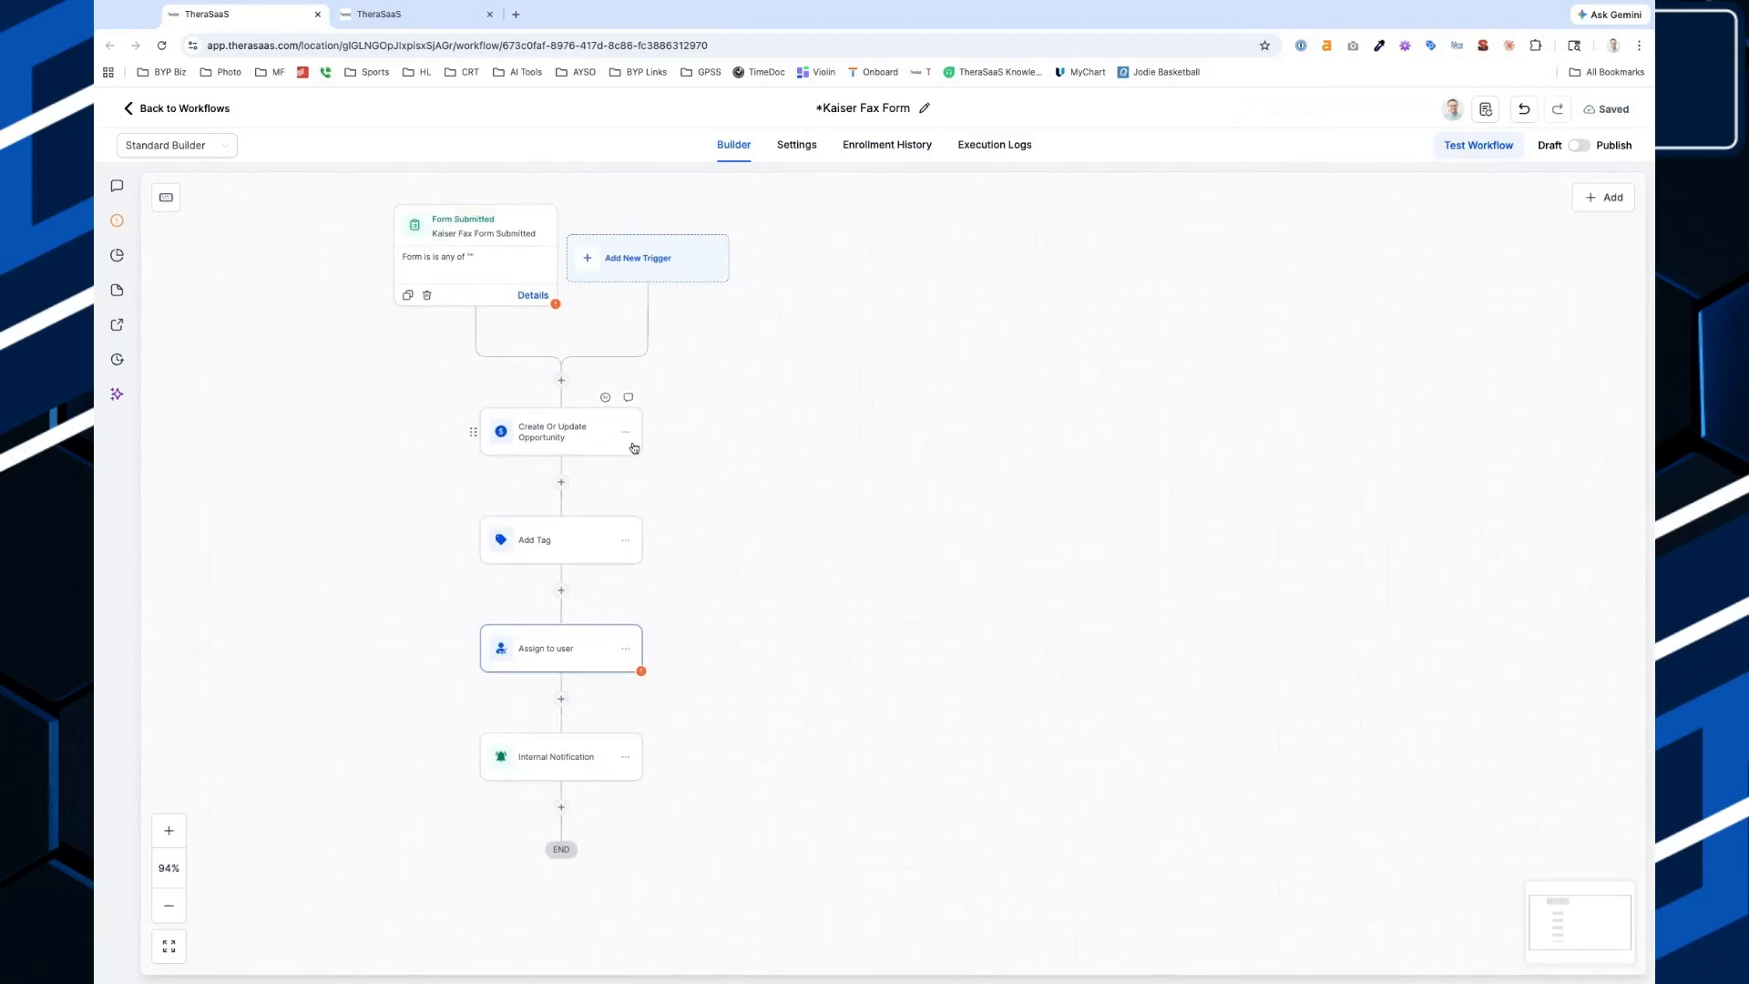
scroll(634, 448, left, 1)
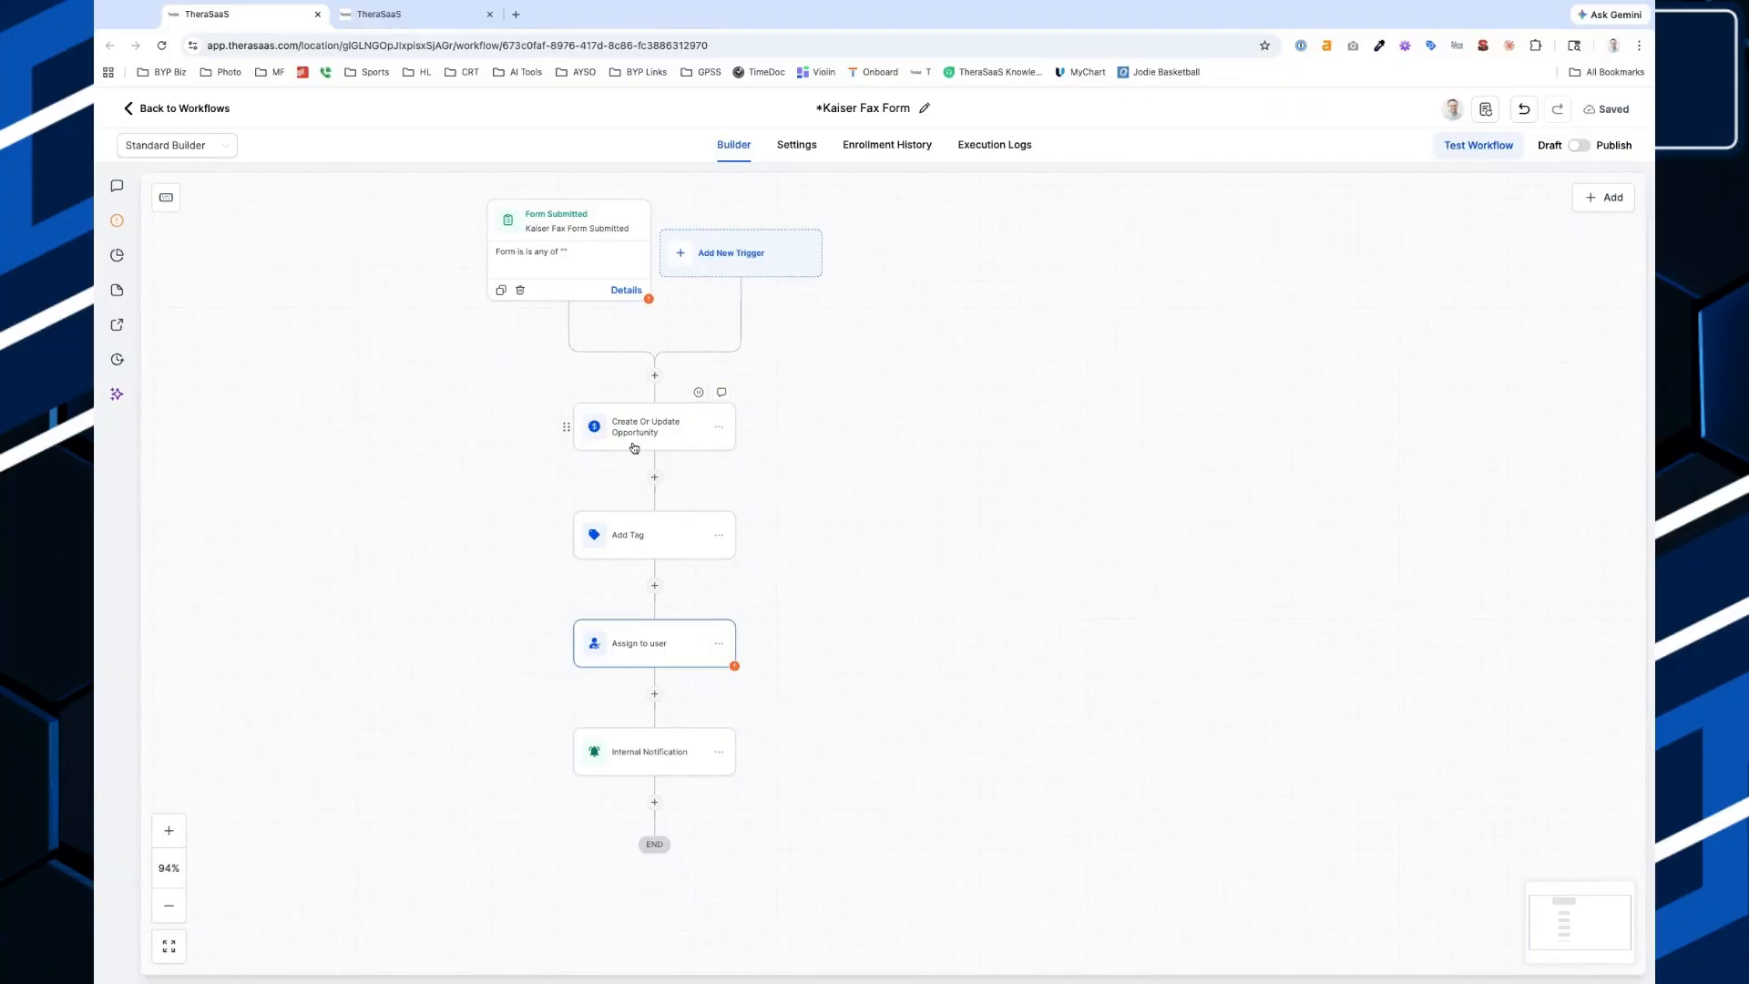
scroll(674, 435, left, 1)
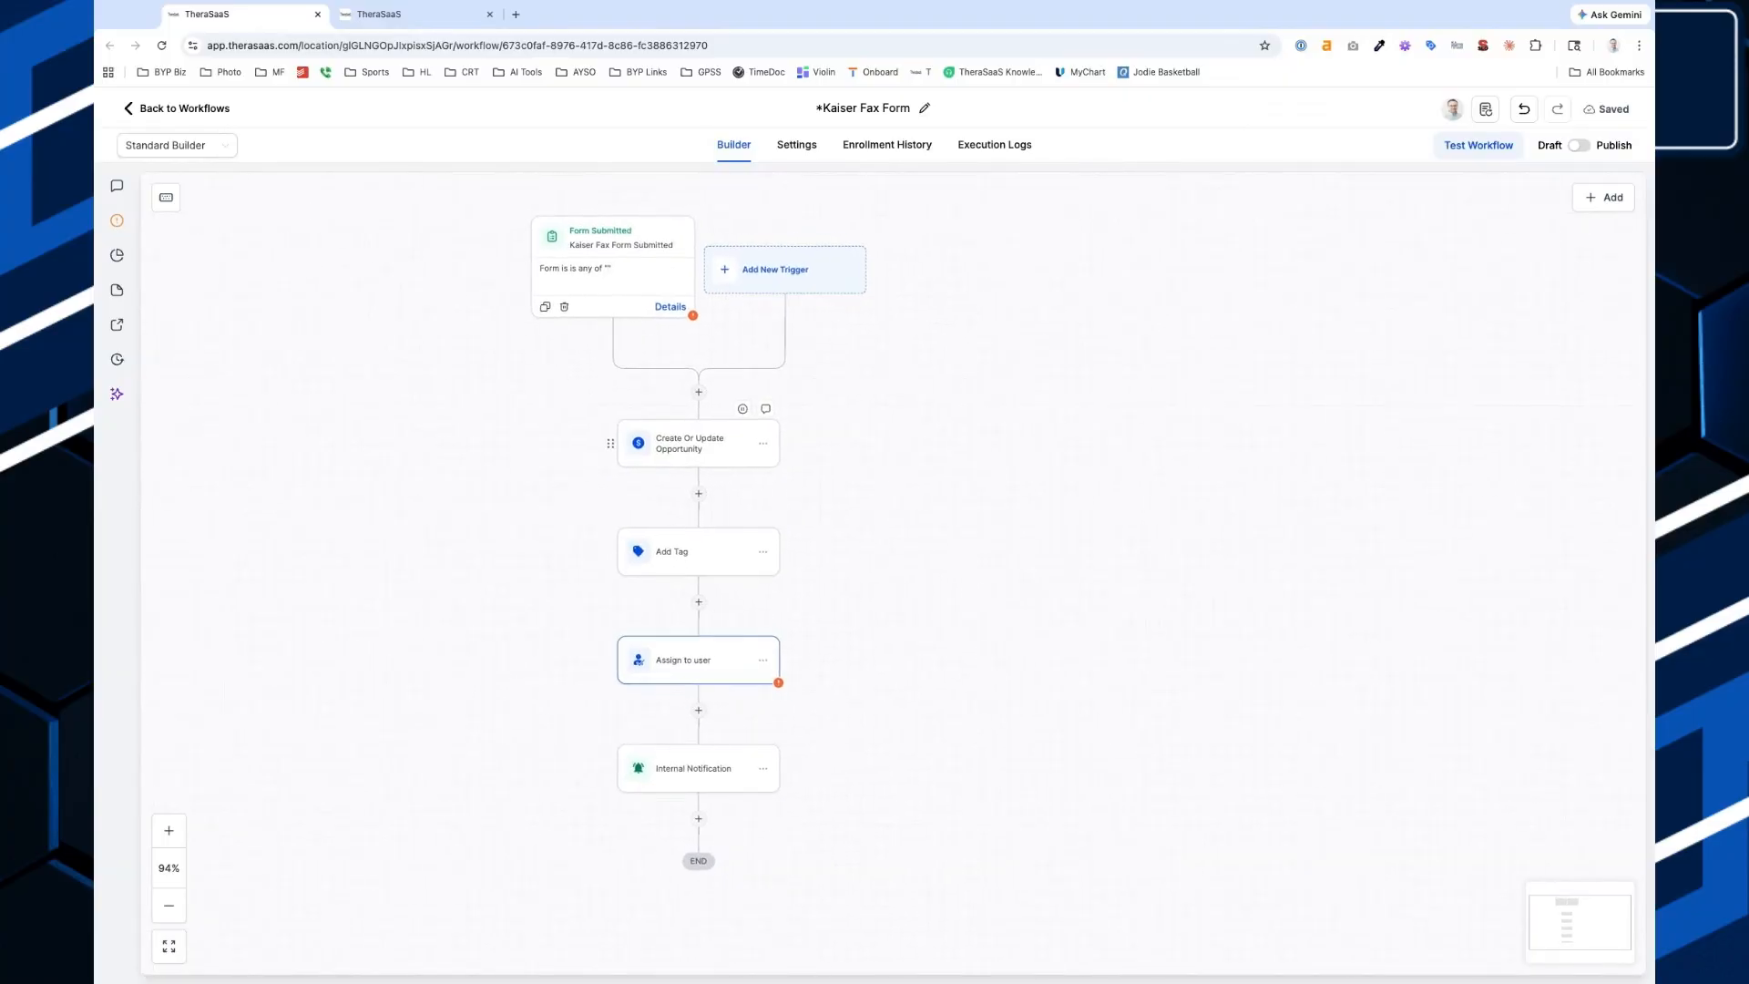
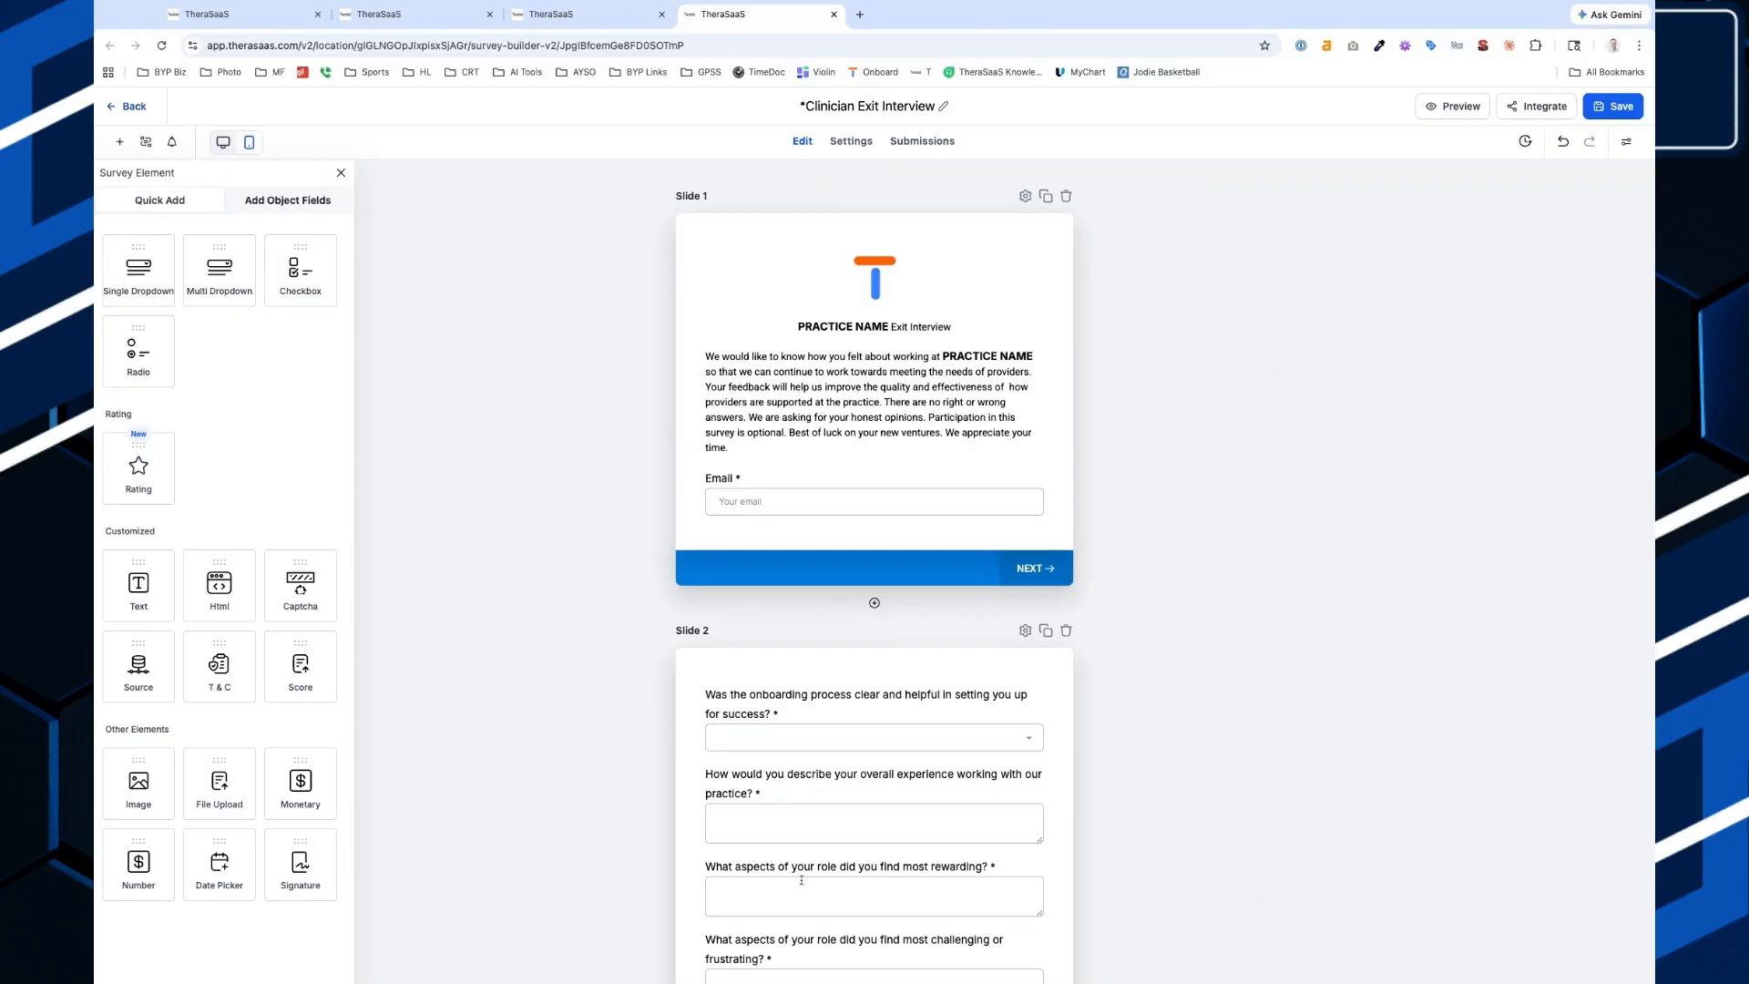
Look over the list of existing surveys on the Surveys page.
key(ctrl+2)
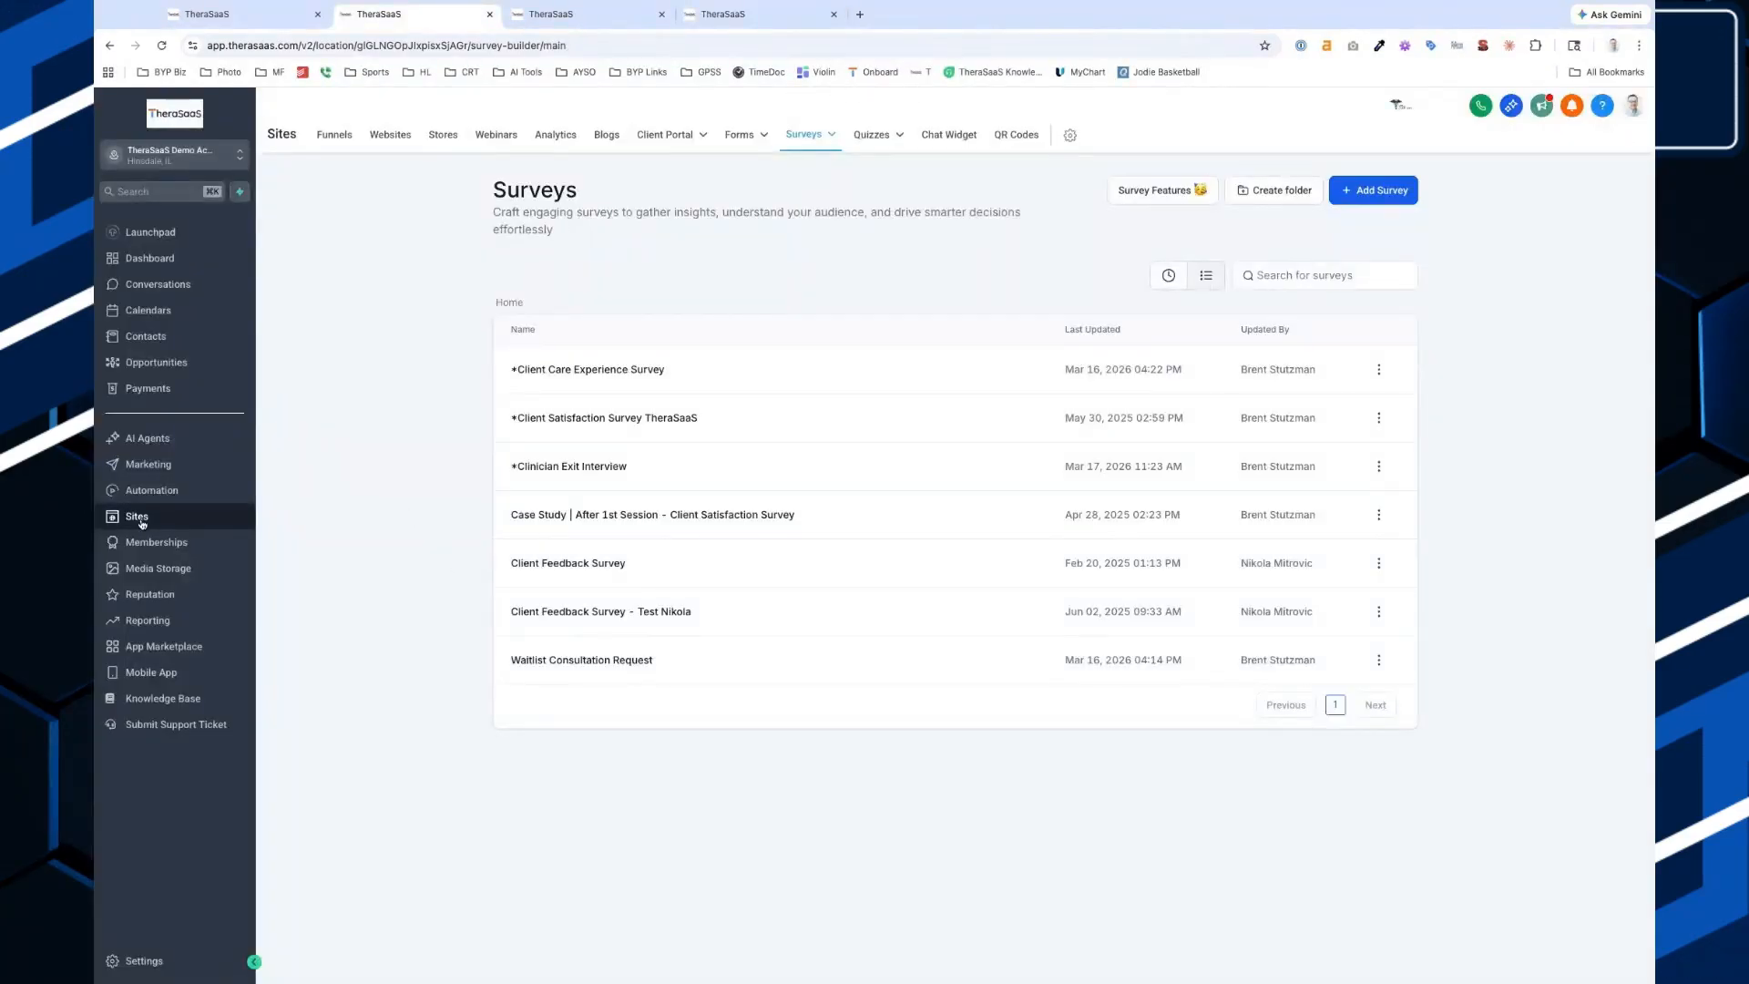
scroll(141, 524, up, 5)
scroll(183, 523, down, 5)
mouse_move(804, 139)
Examine the introduction and email field on slide 1 of the Clinician Exit Interview survey.
click(740, 13)
scroll(956, 274, down, 2)
scroll(948, 365, up, 2)
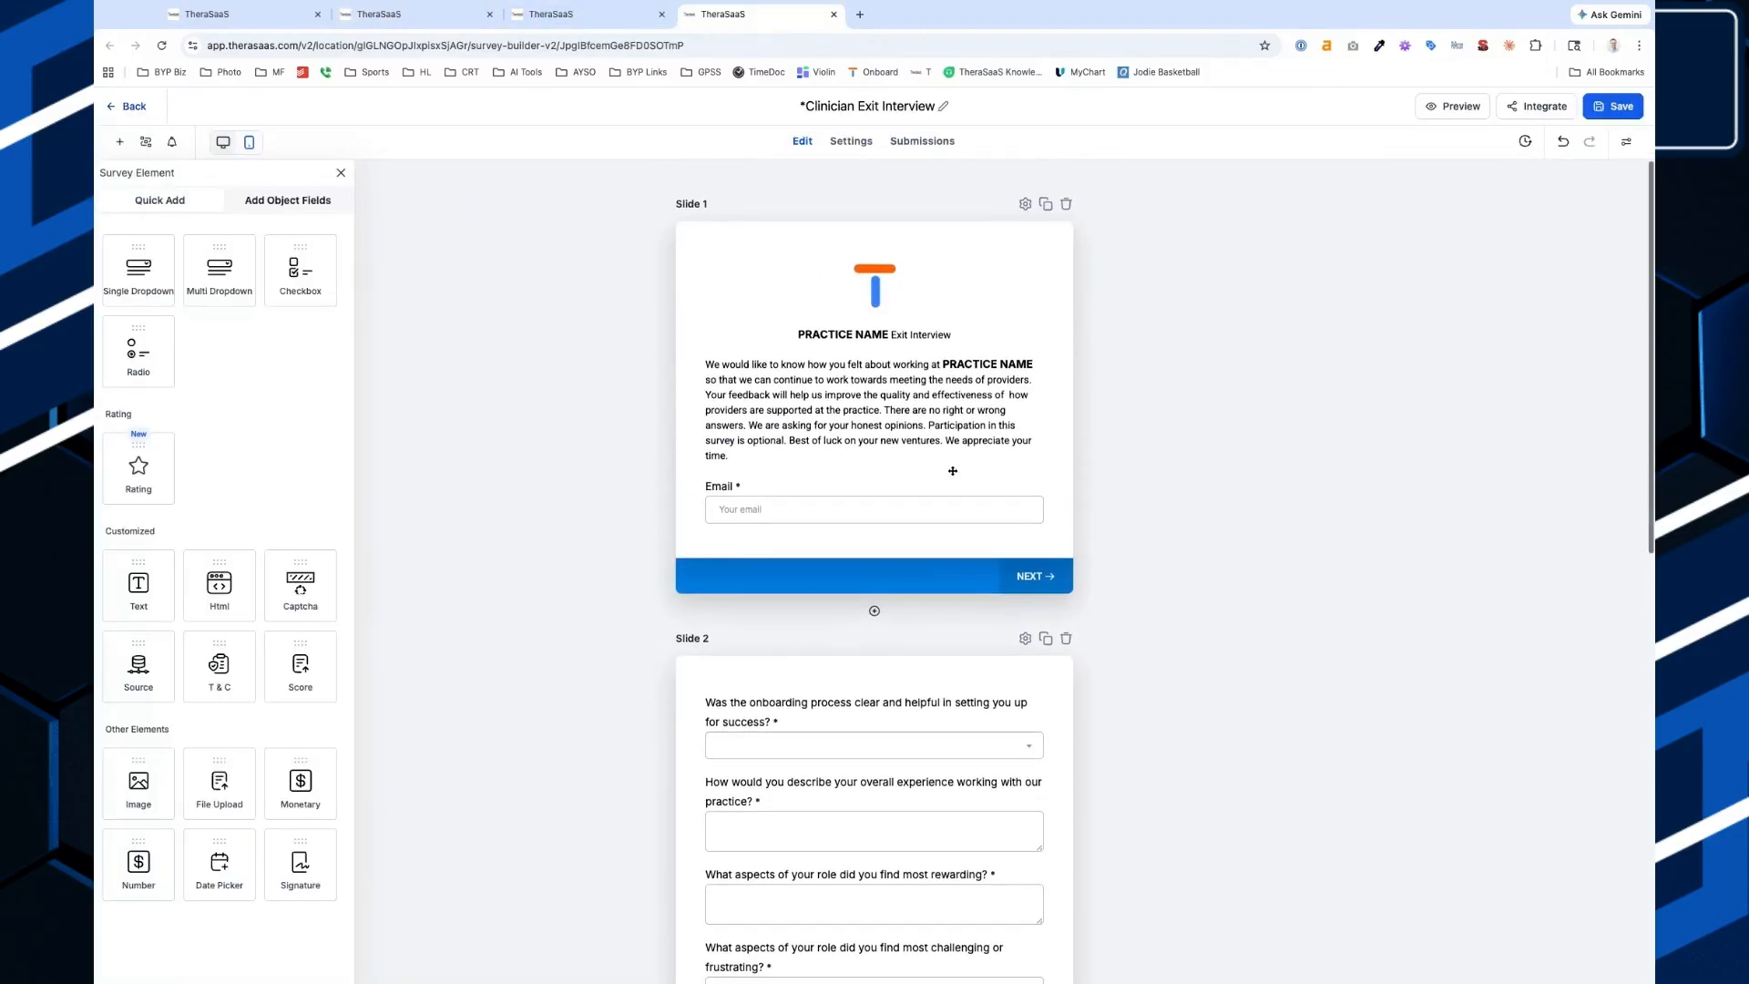
ctrl+scroll(938, 480, up, 5)
scroll(878, 441, up, 1)
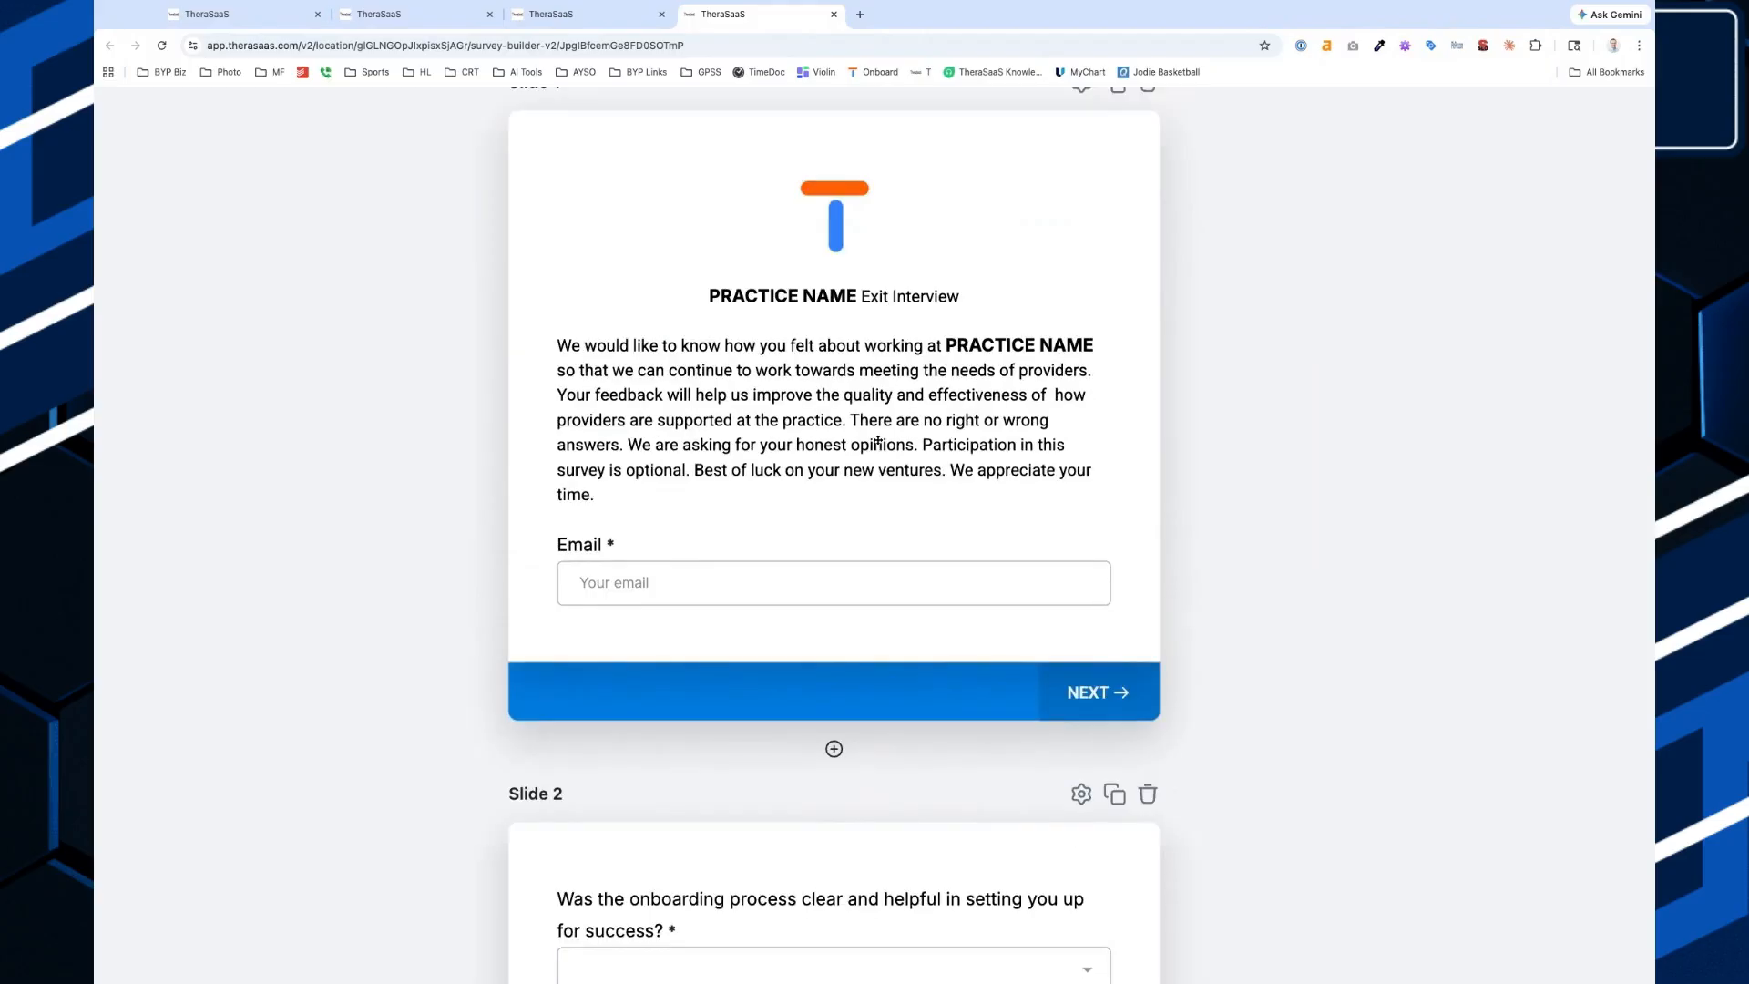
Review the exit interview questions on slide 2 of the Clinician Exit Interview survey, down to its end.
scroll(878, 441, down, 5)
ctrl+scroll(937, 340, down, 2)
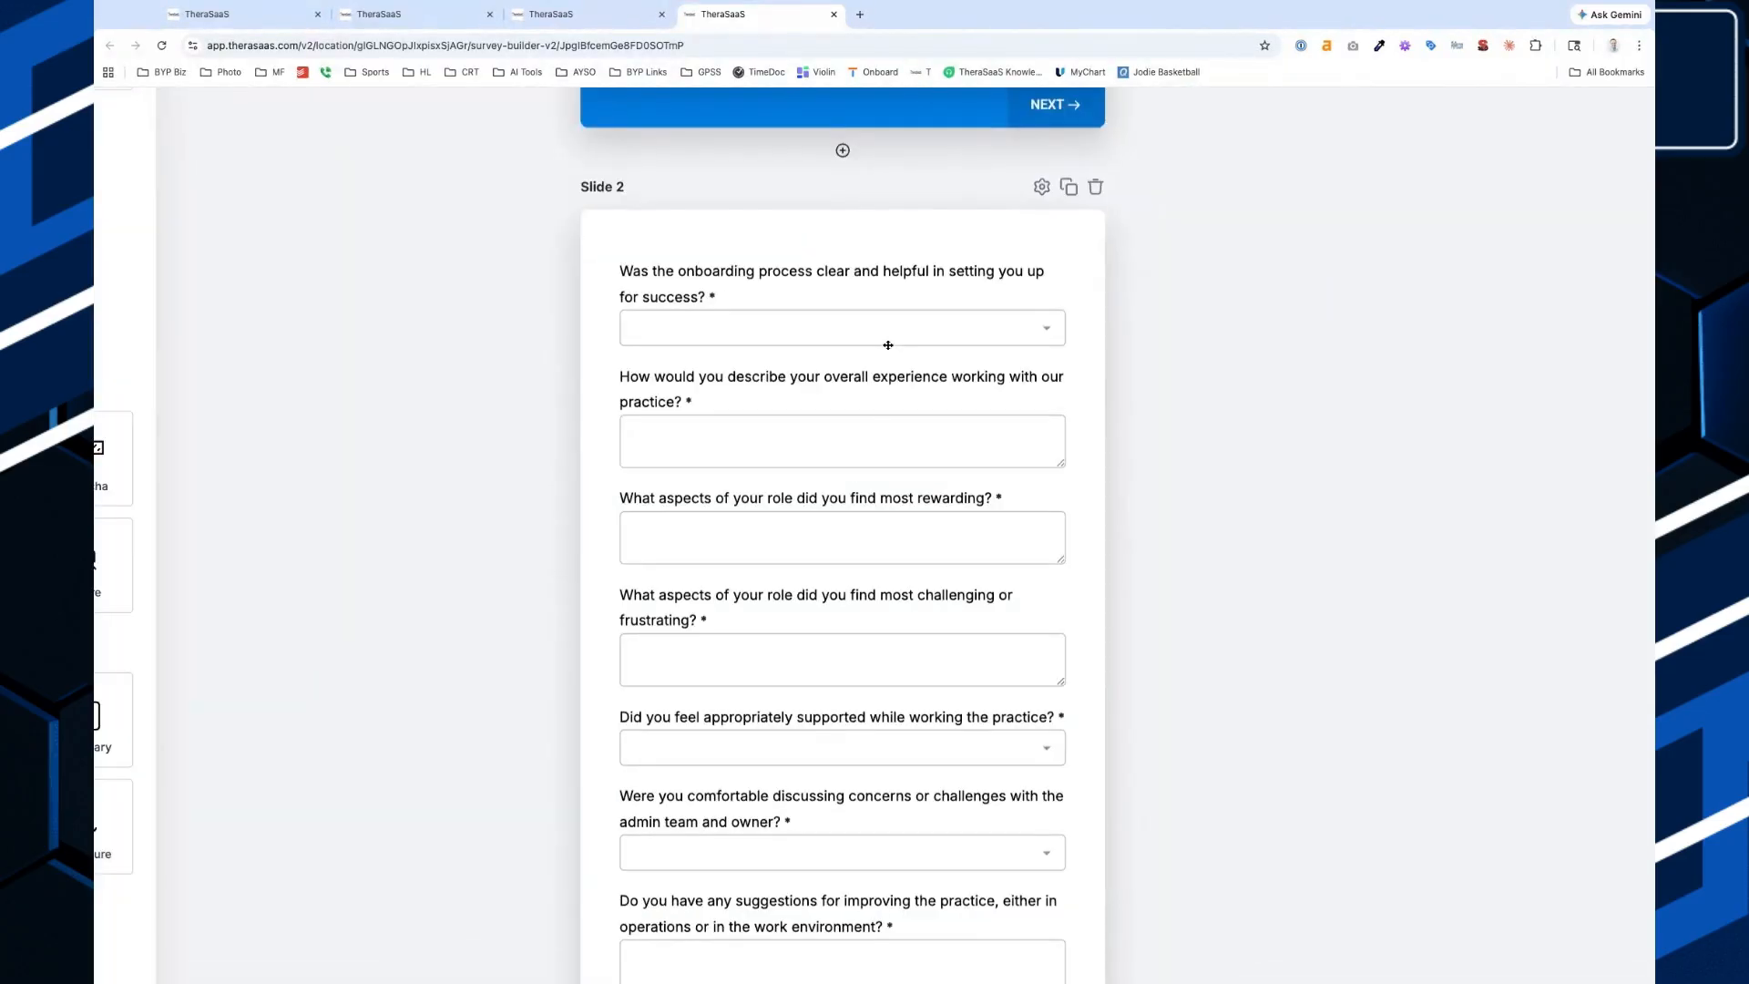
click(888, 331)
click(597, 379)
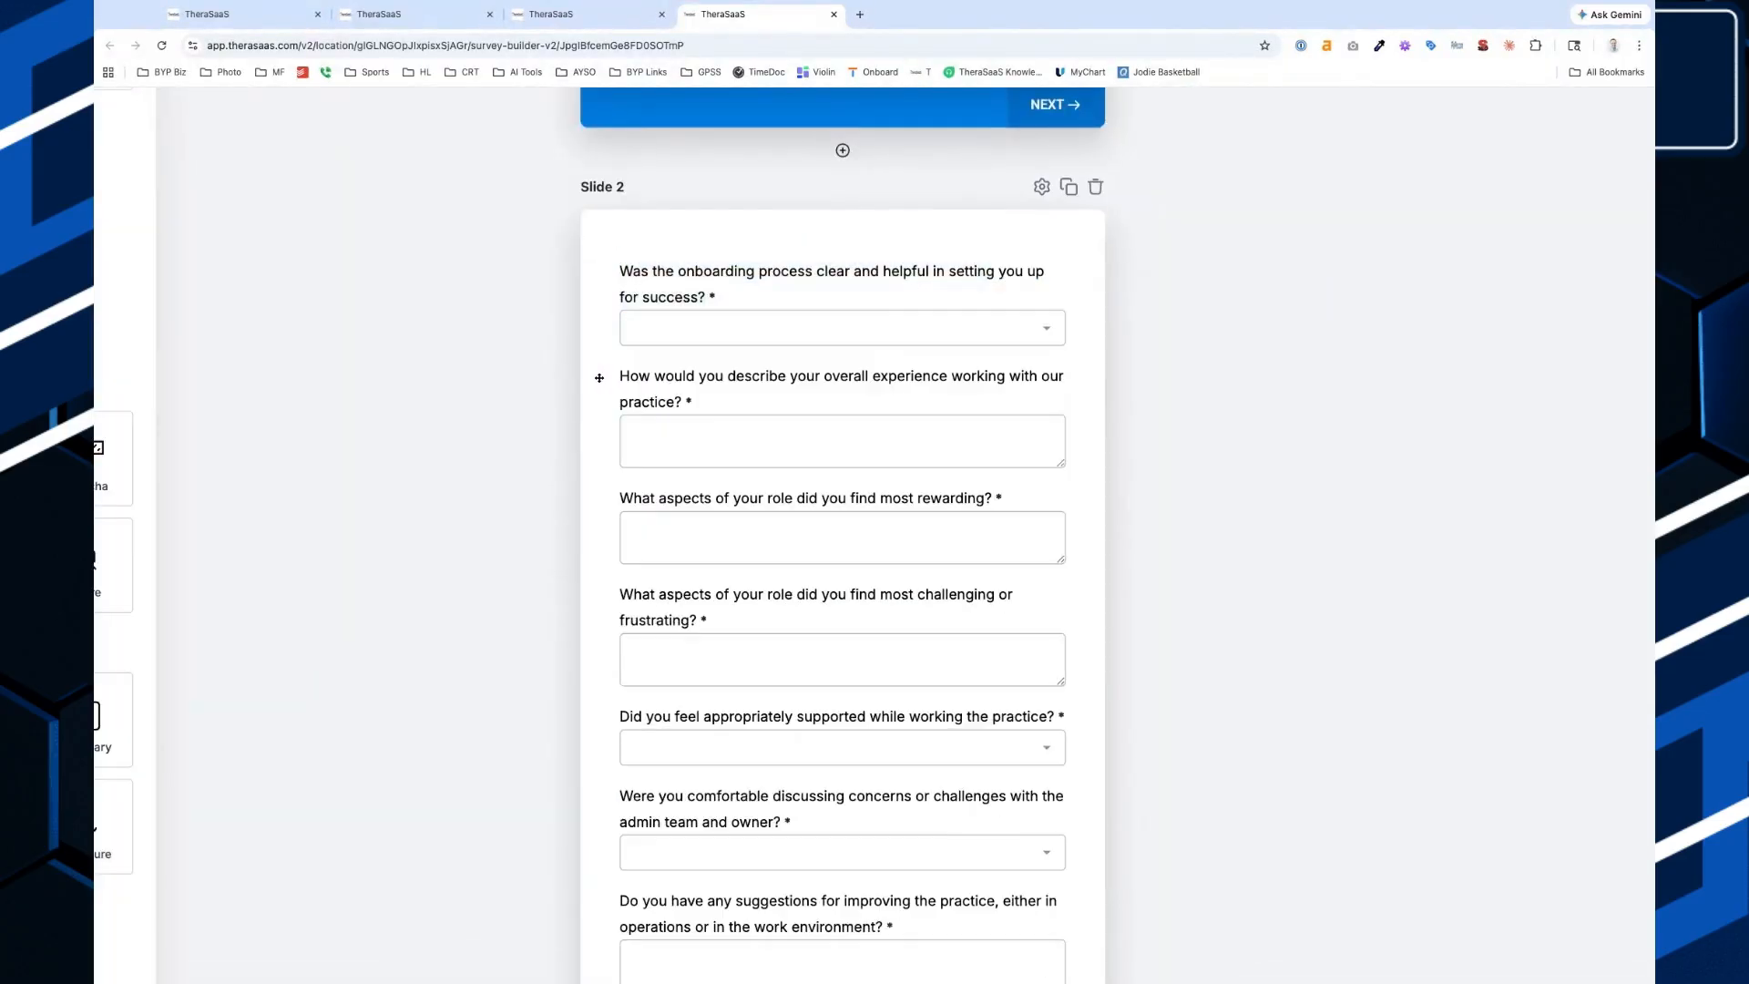
scroll(742, 464, down, 8)
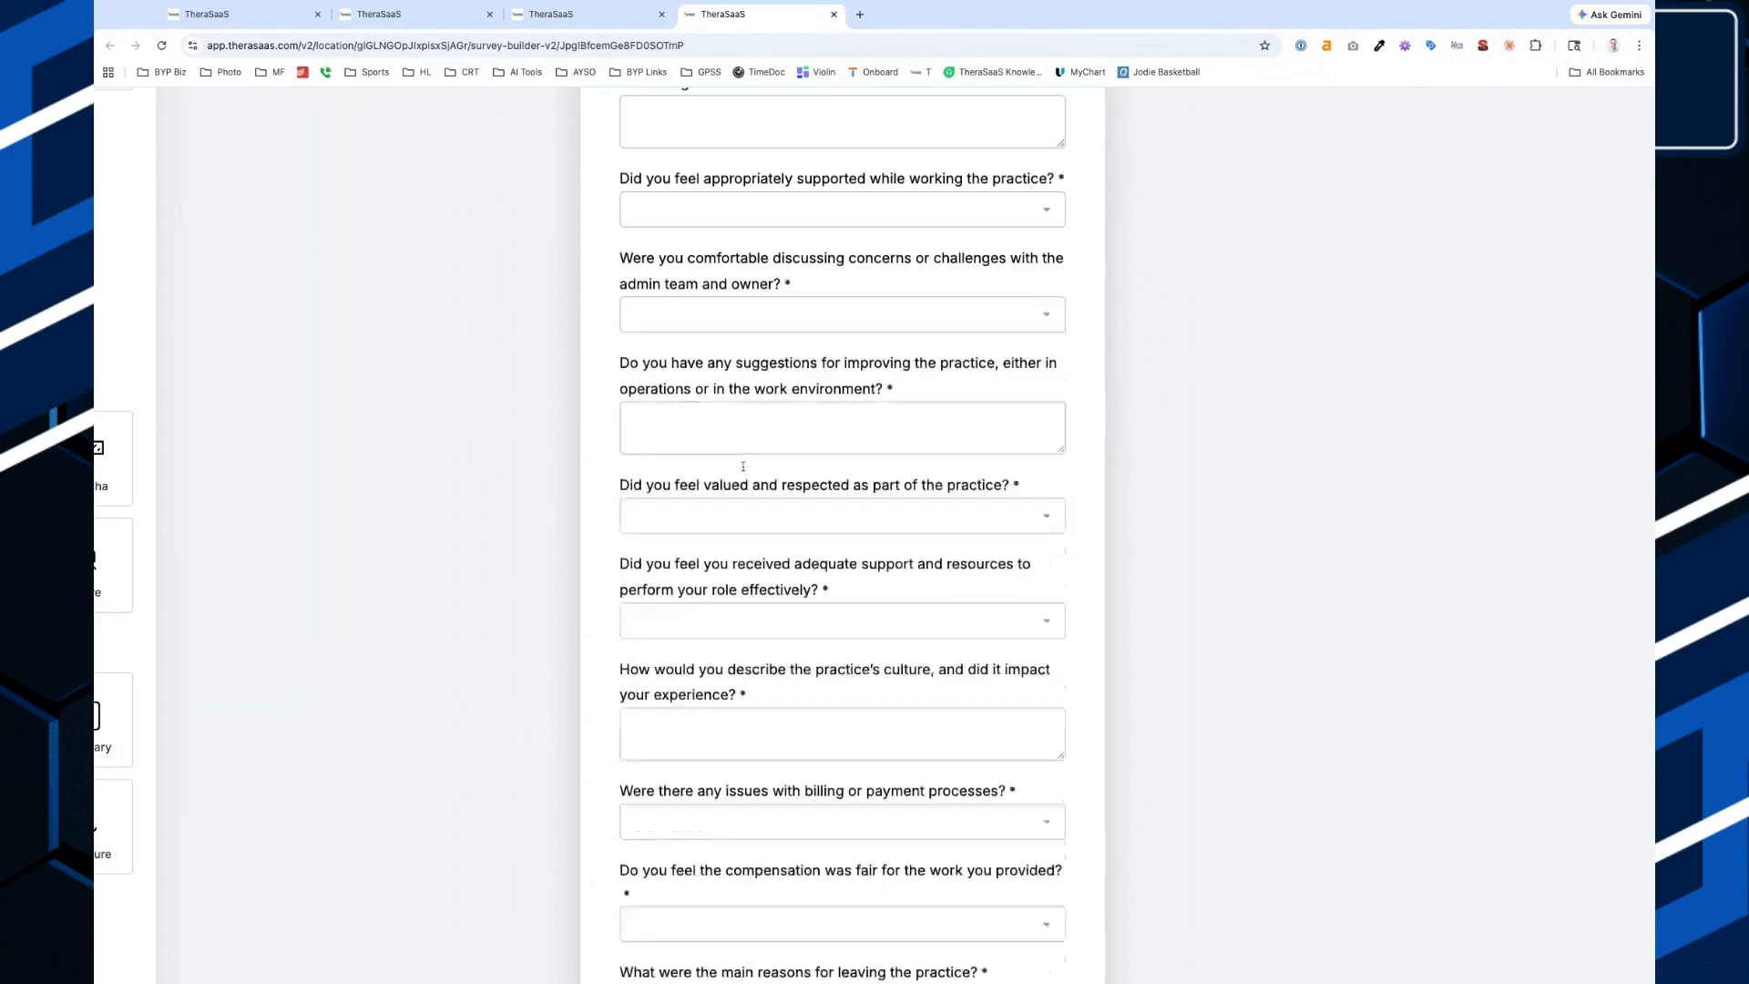
scroll(971, 735, down, 3)
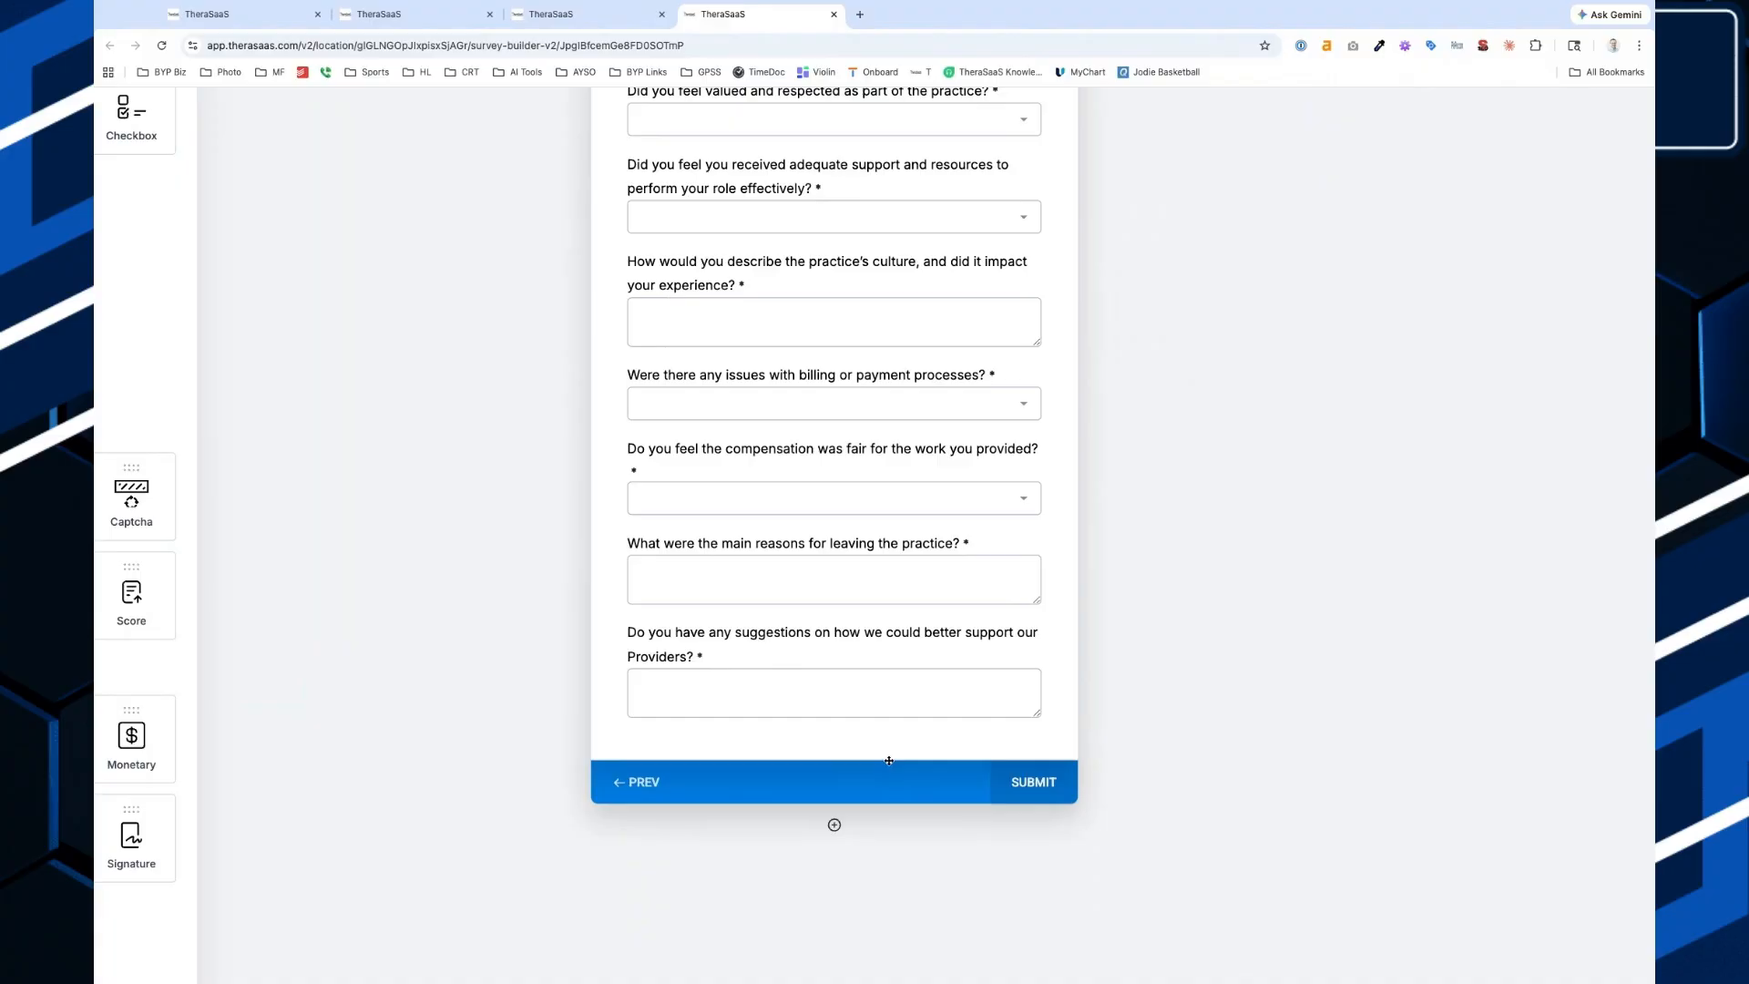
scroll(889, 760, up, 5)
Examine the star rating question and contact fields on slide 1 of the Client Satisfaction Survey TheraSaaS.
key(ctrl+shift+Tab)
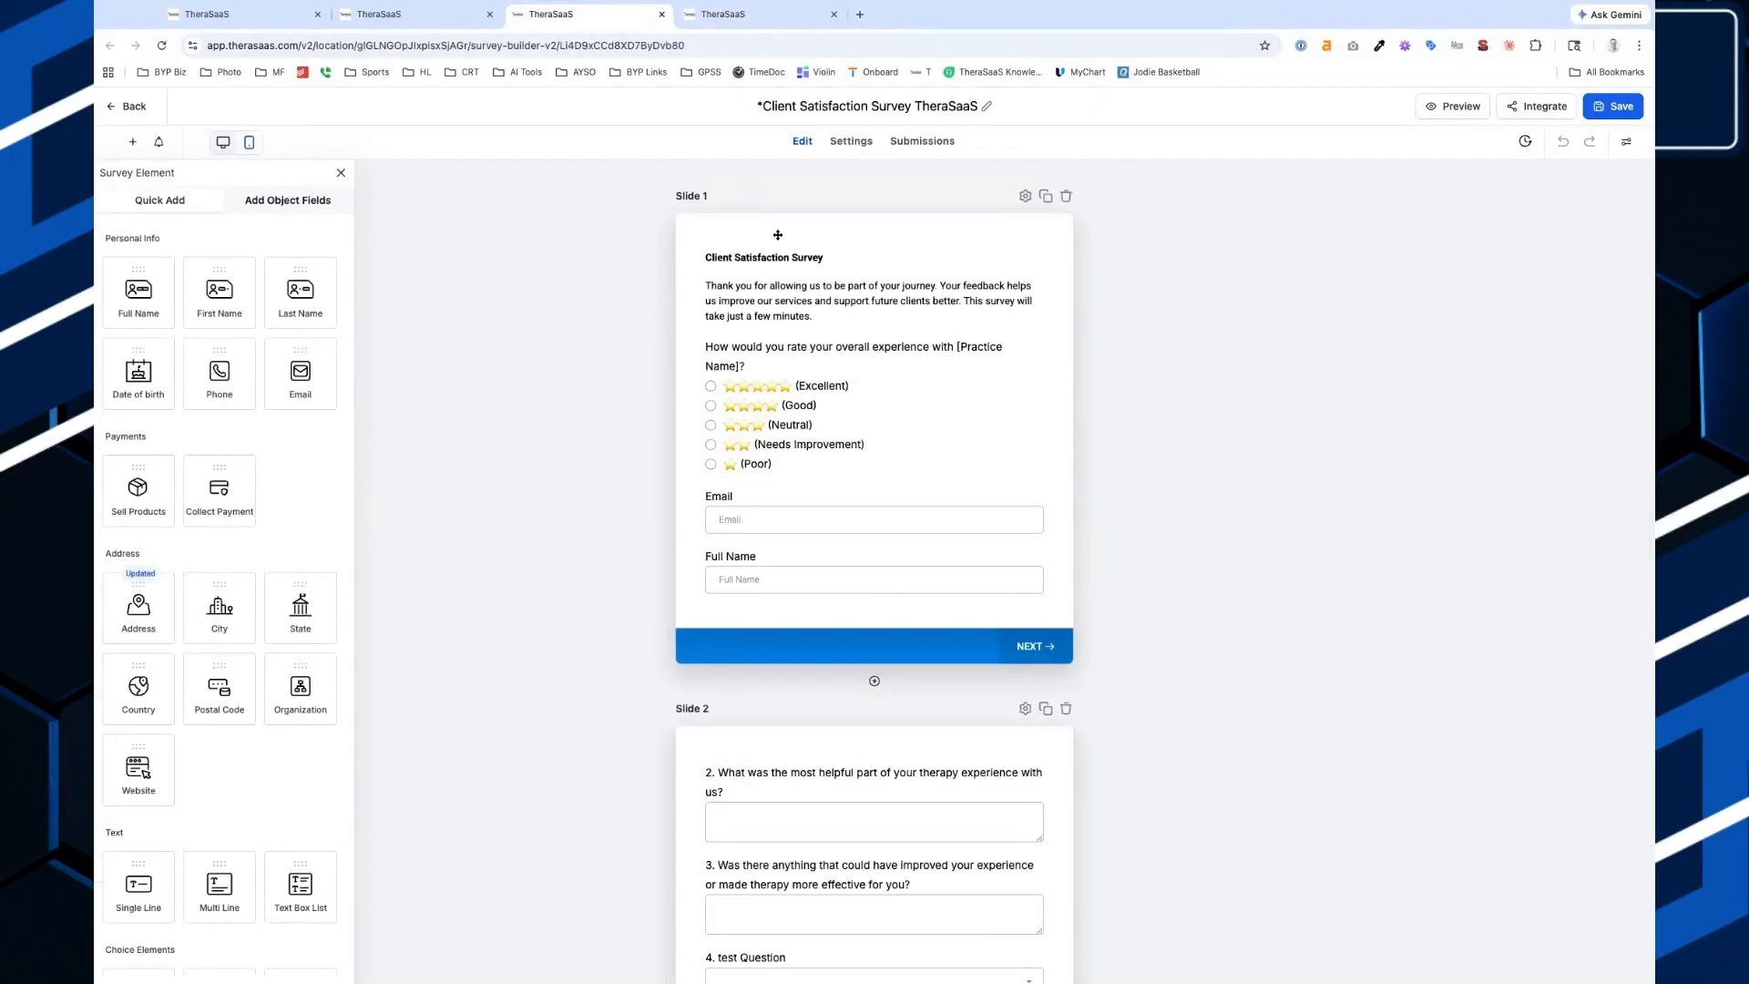
scroll(923, 265, up, 5)
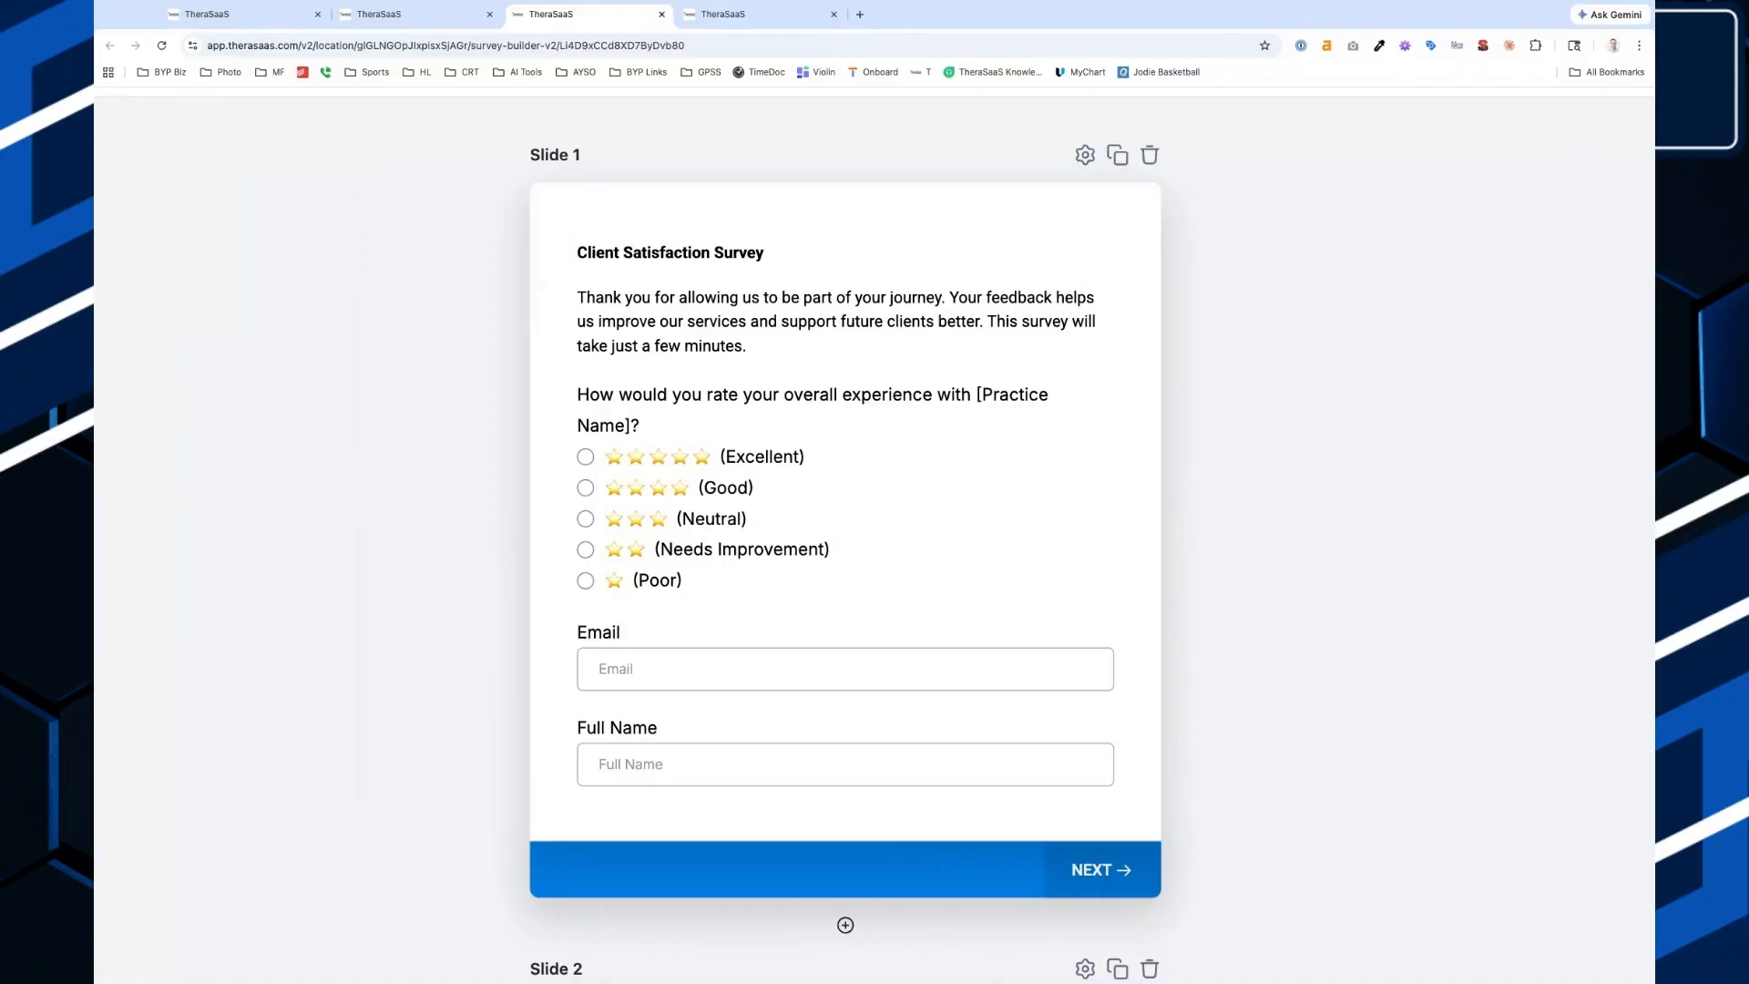
scroll(884, 455, down, 9)
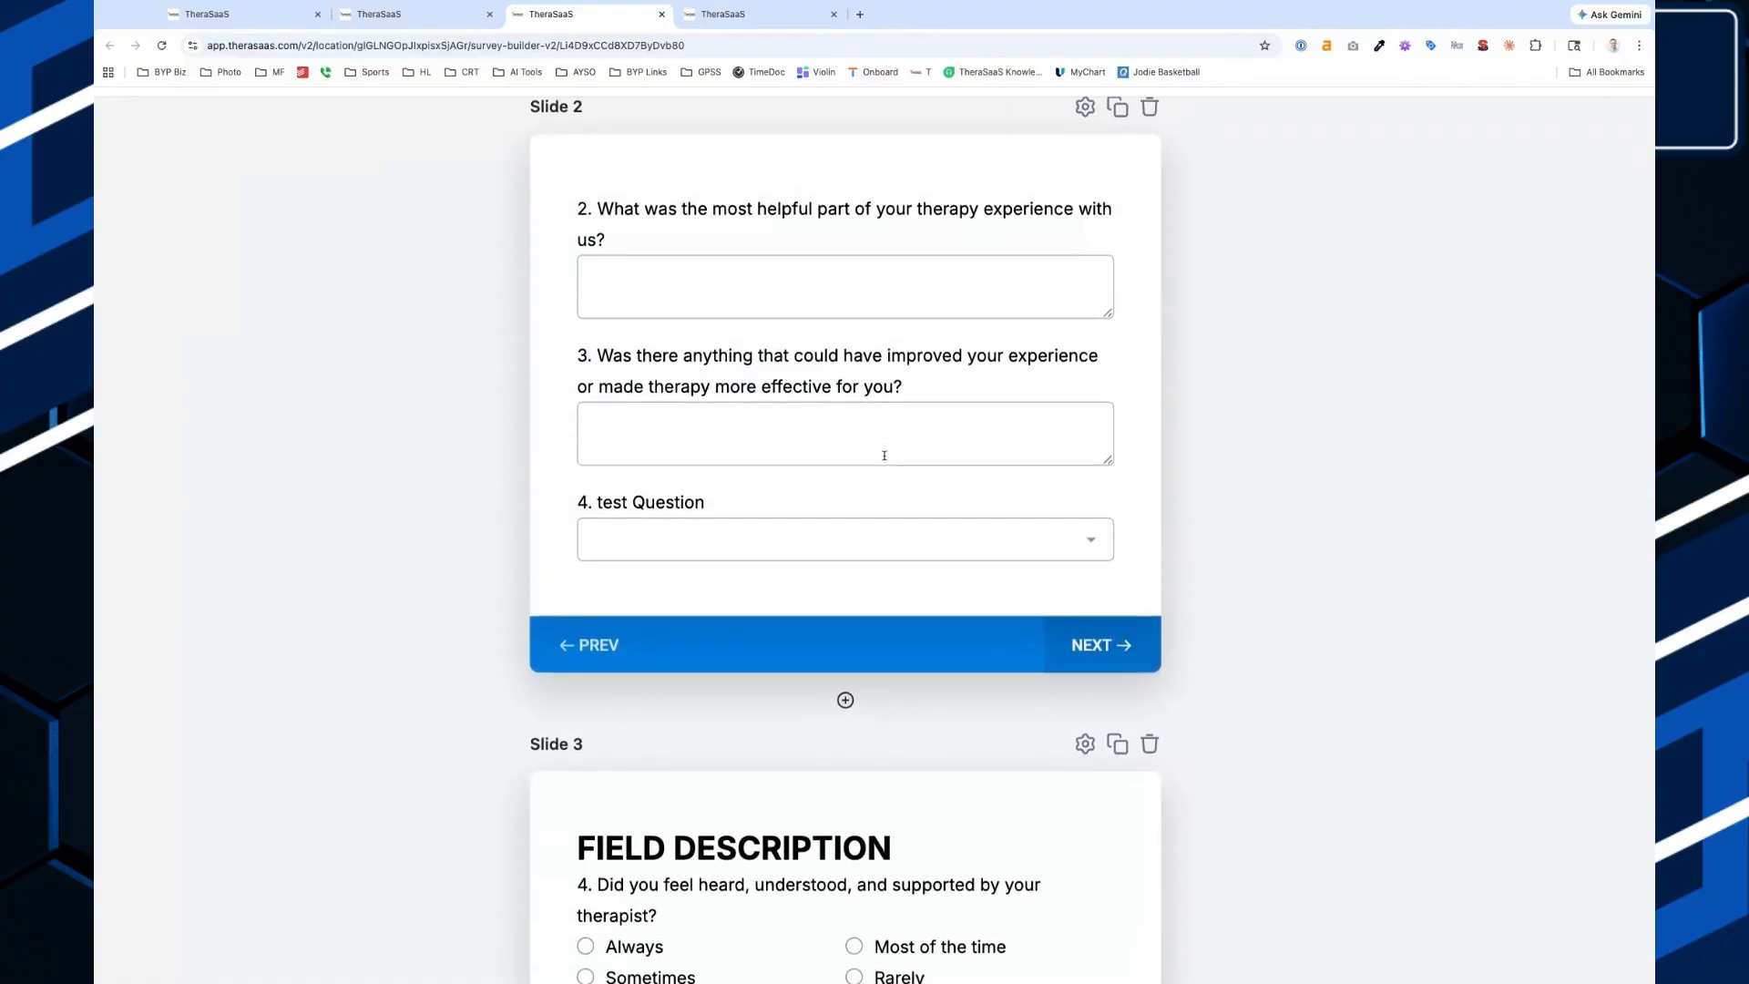
scroll(883, 458, up, 7)
scroll(883, 461, down, 7)
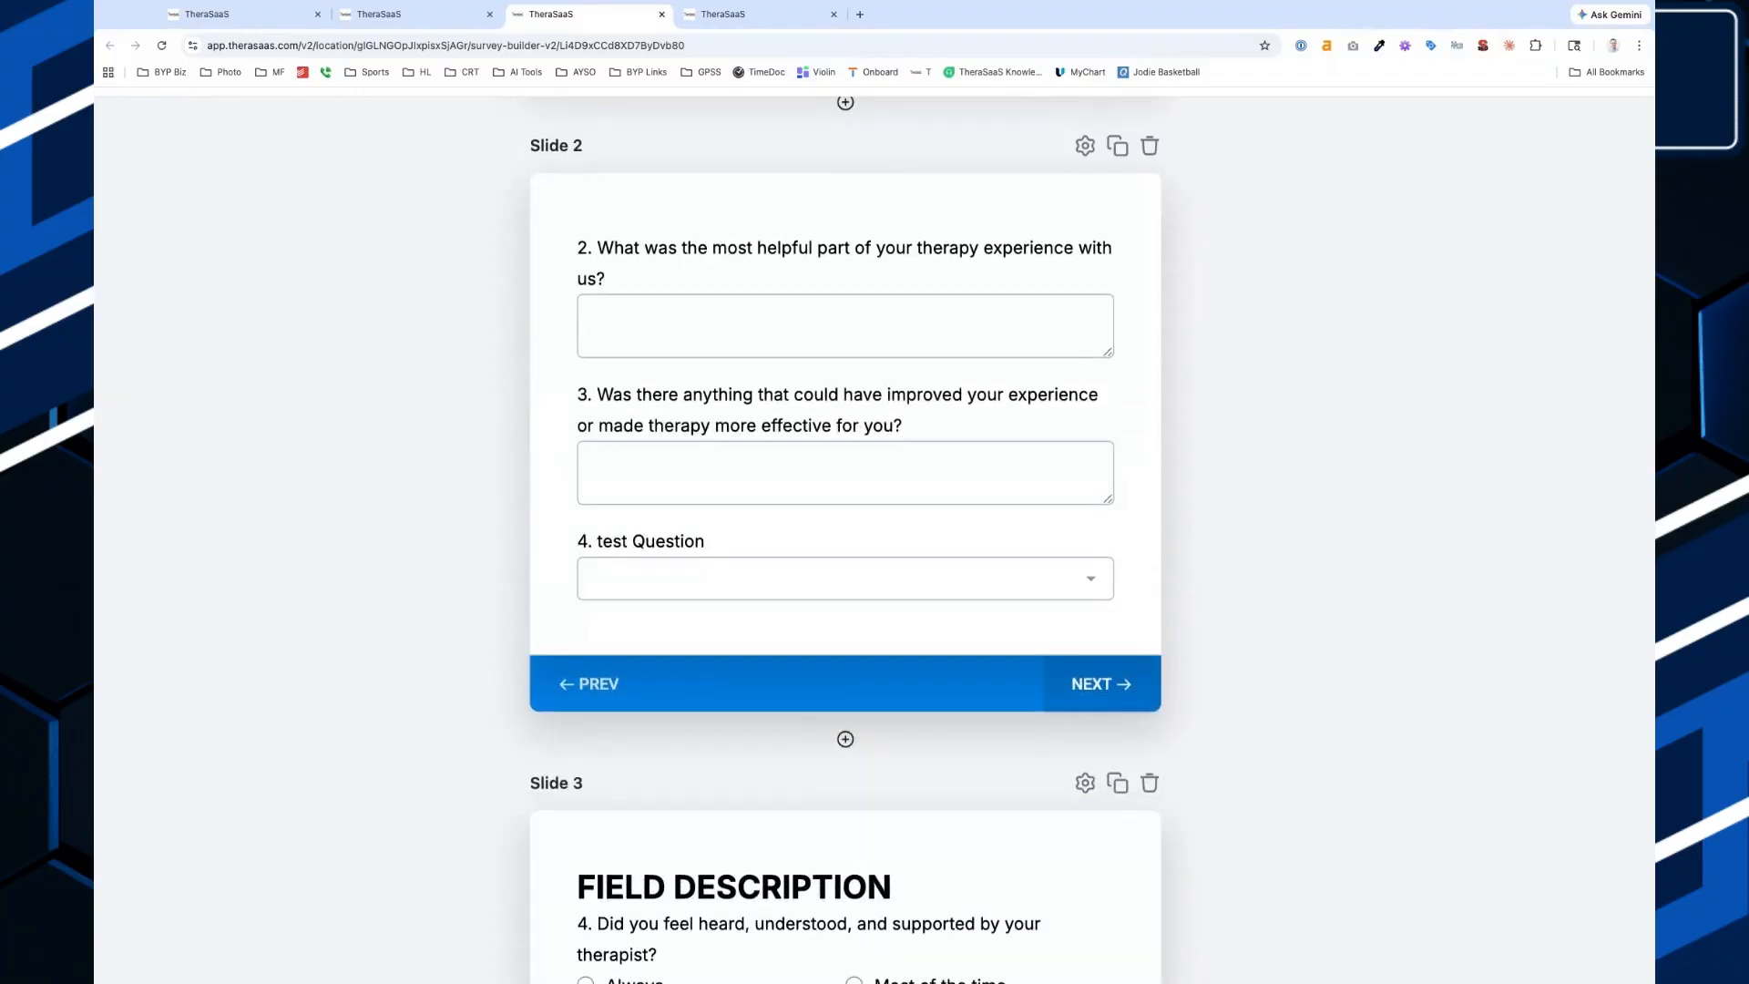
Review the questions on slides 2 through 4 of the client satisfaction survey, selecting each field on slide 2.
click(801, 253)
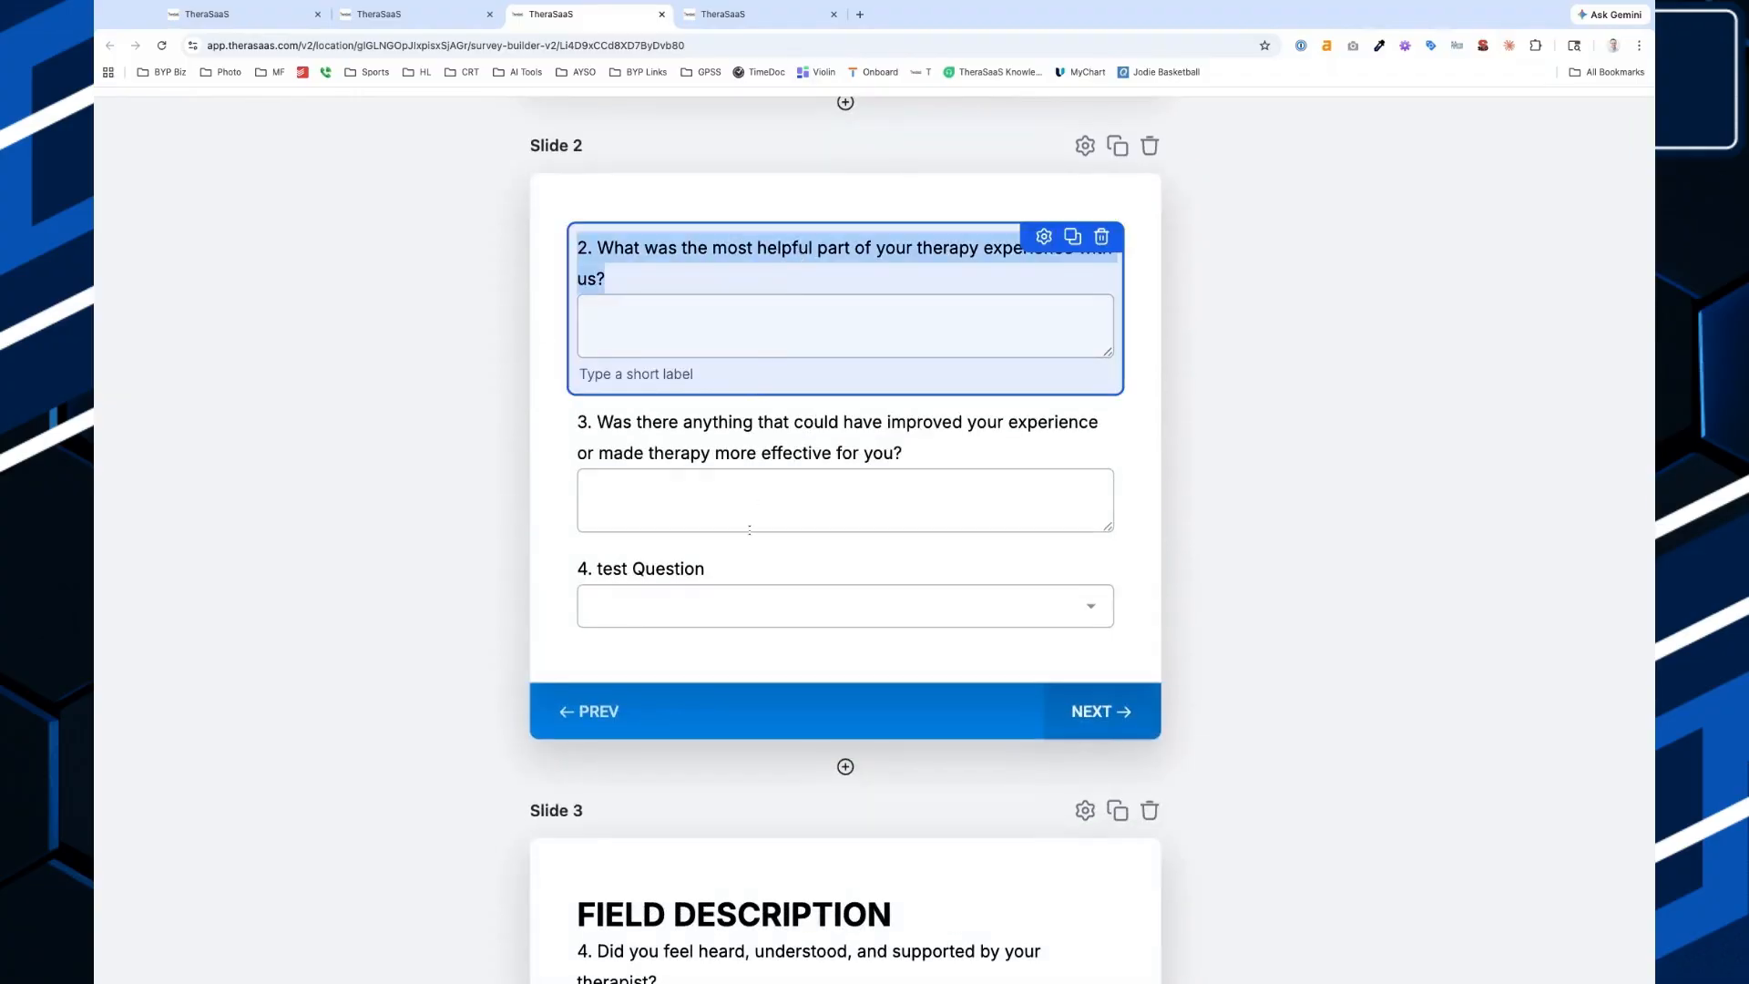
click(716, 438)
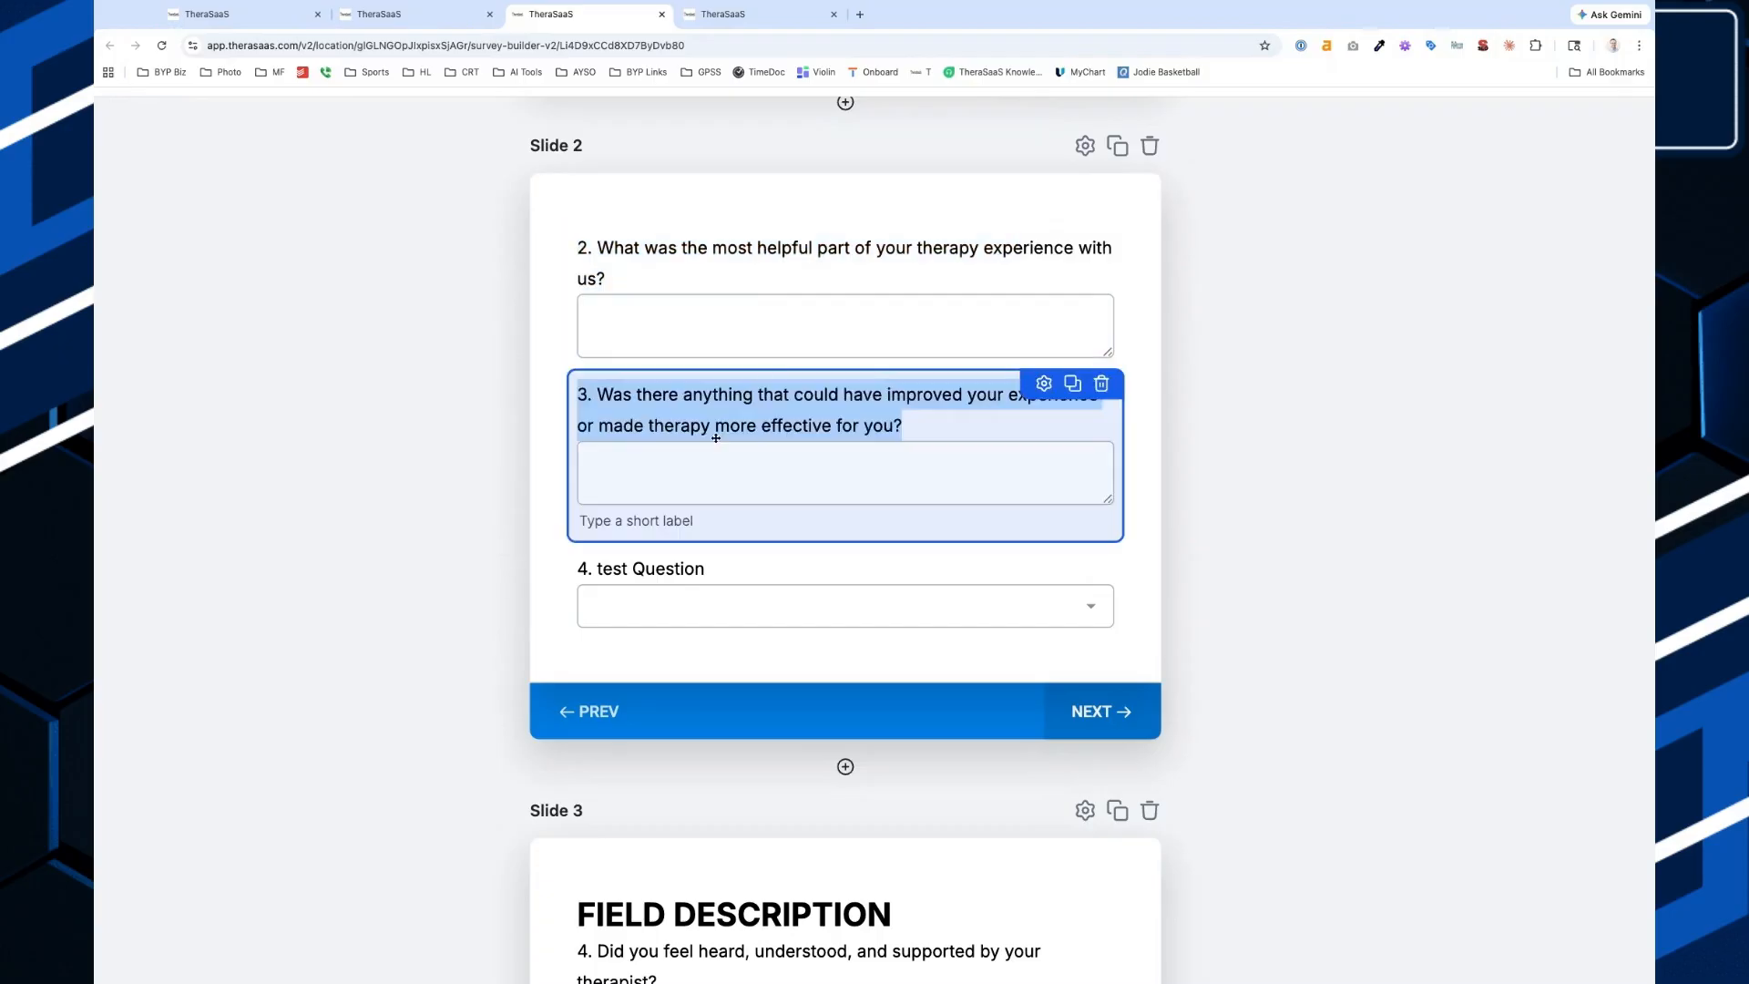
click(742, 590)
scroll(748, 294, down, 3)
scroll(750, 592, down, 5)
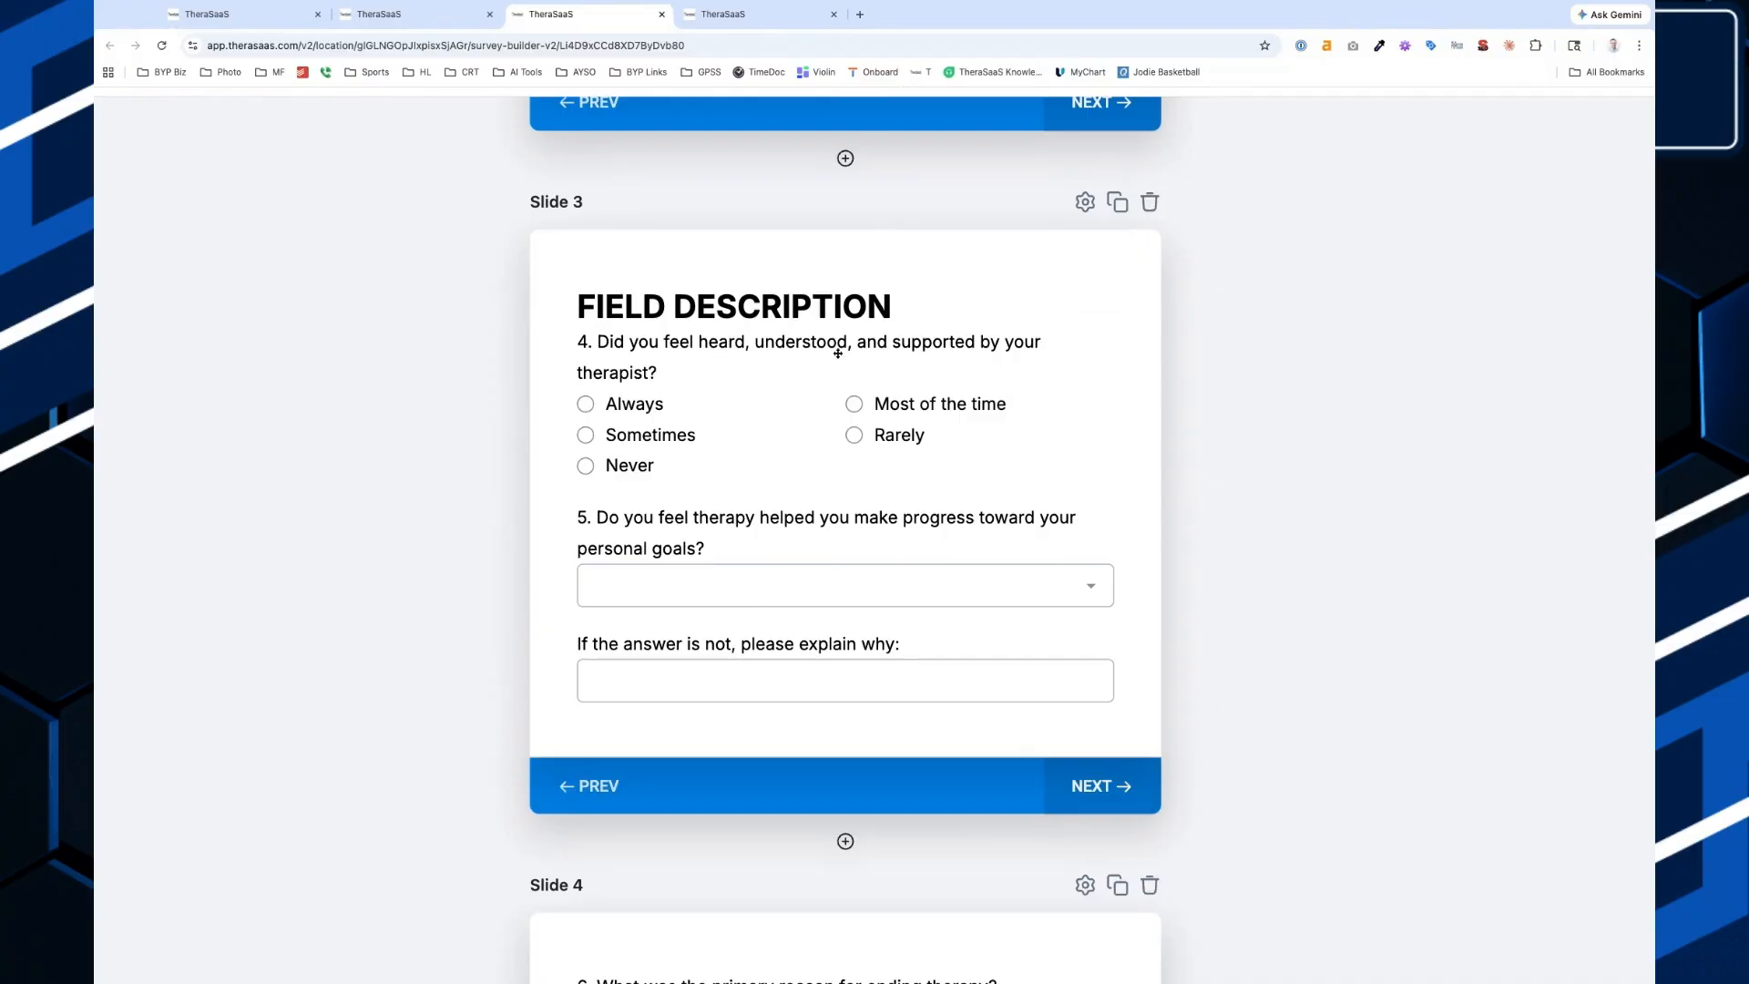
scroll(765, 656, down, 8)
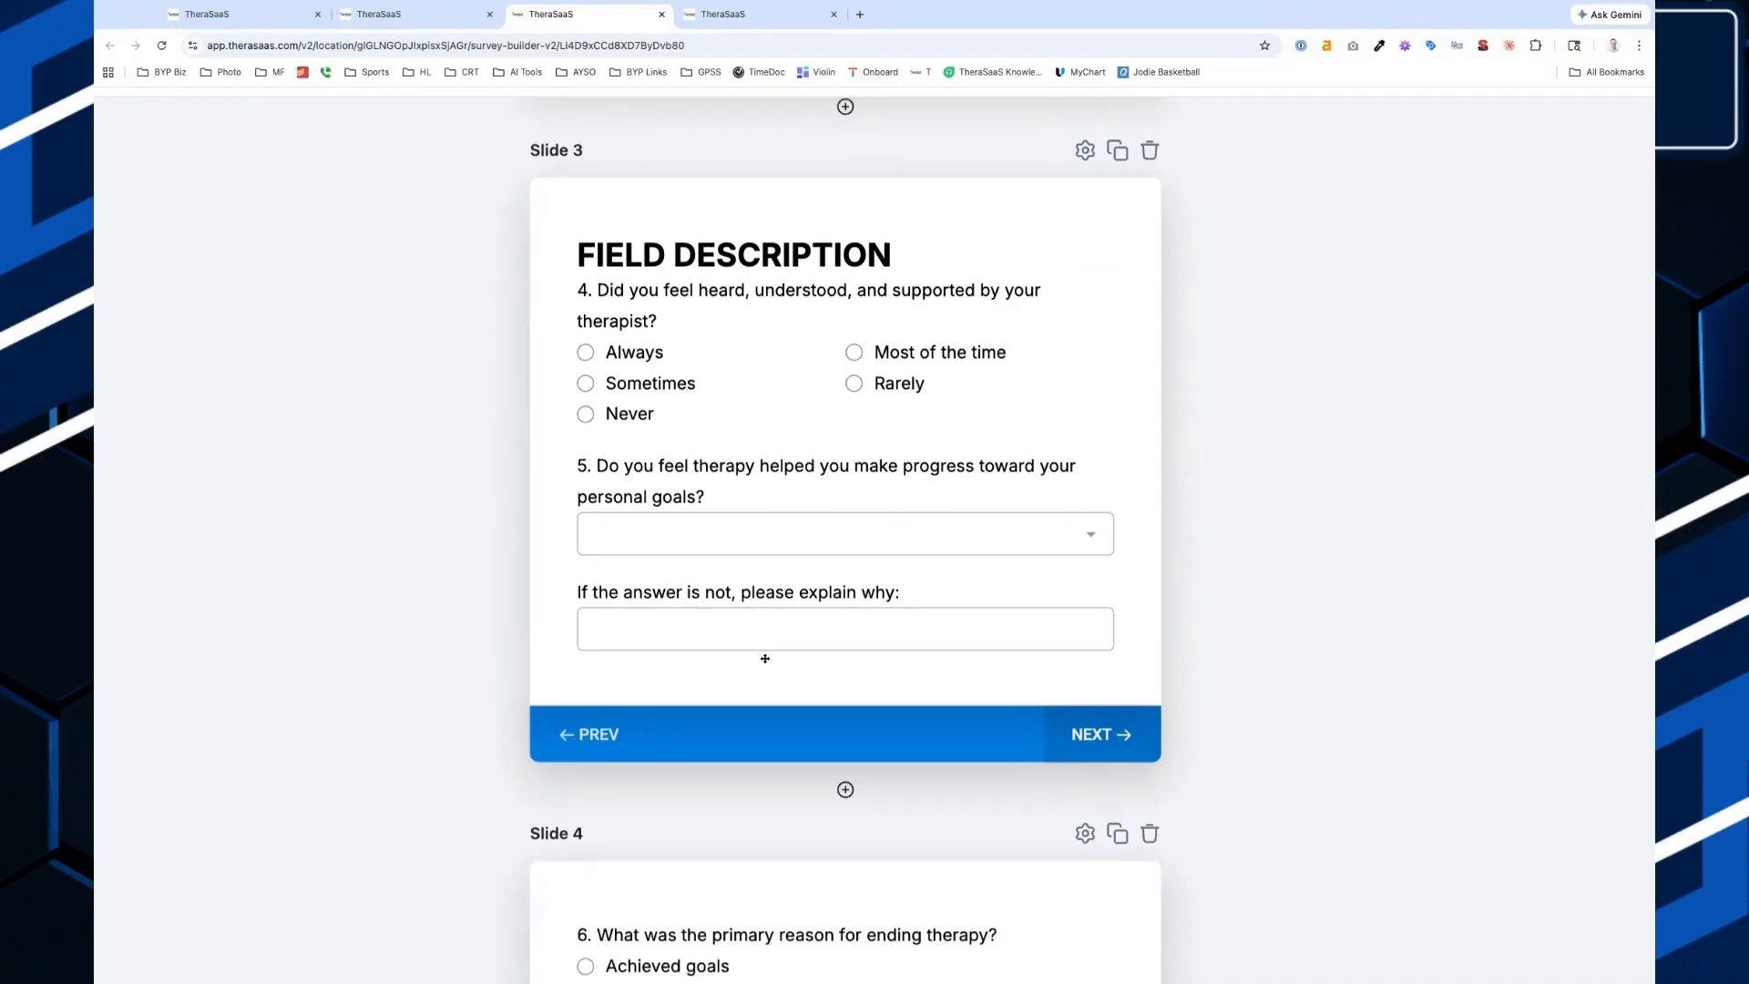
scroll(765, 661, down, 2)
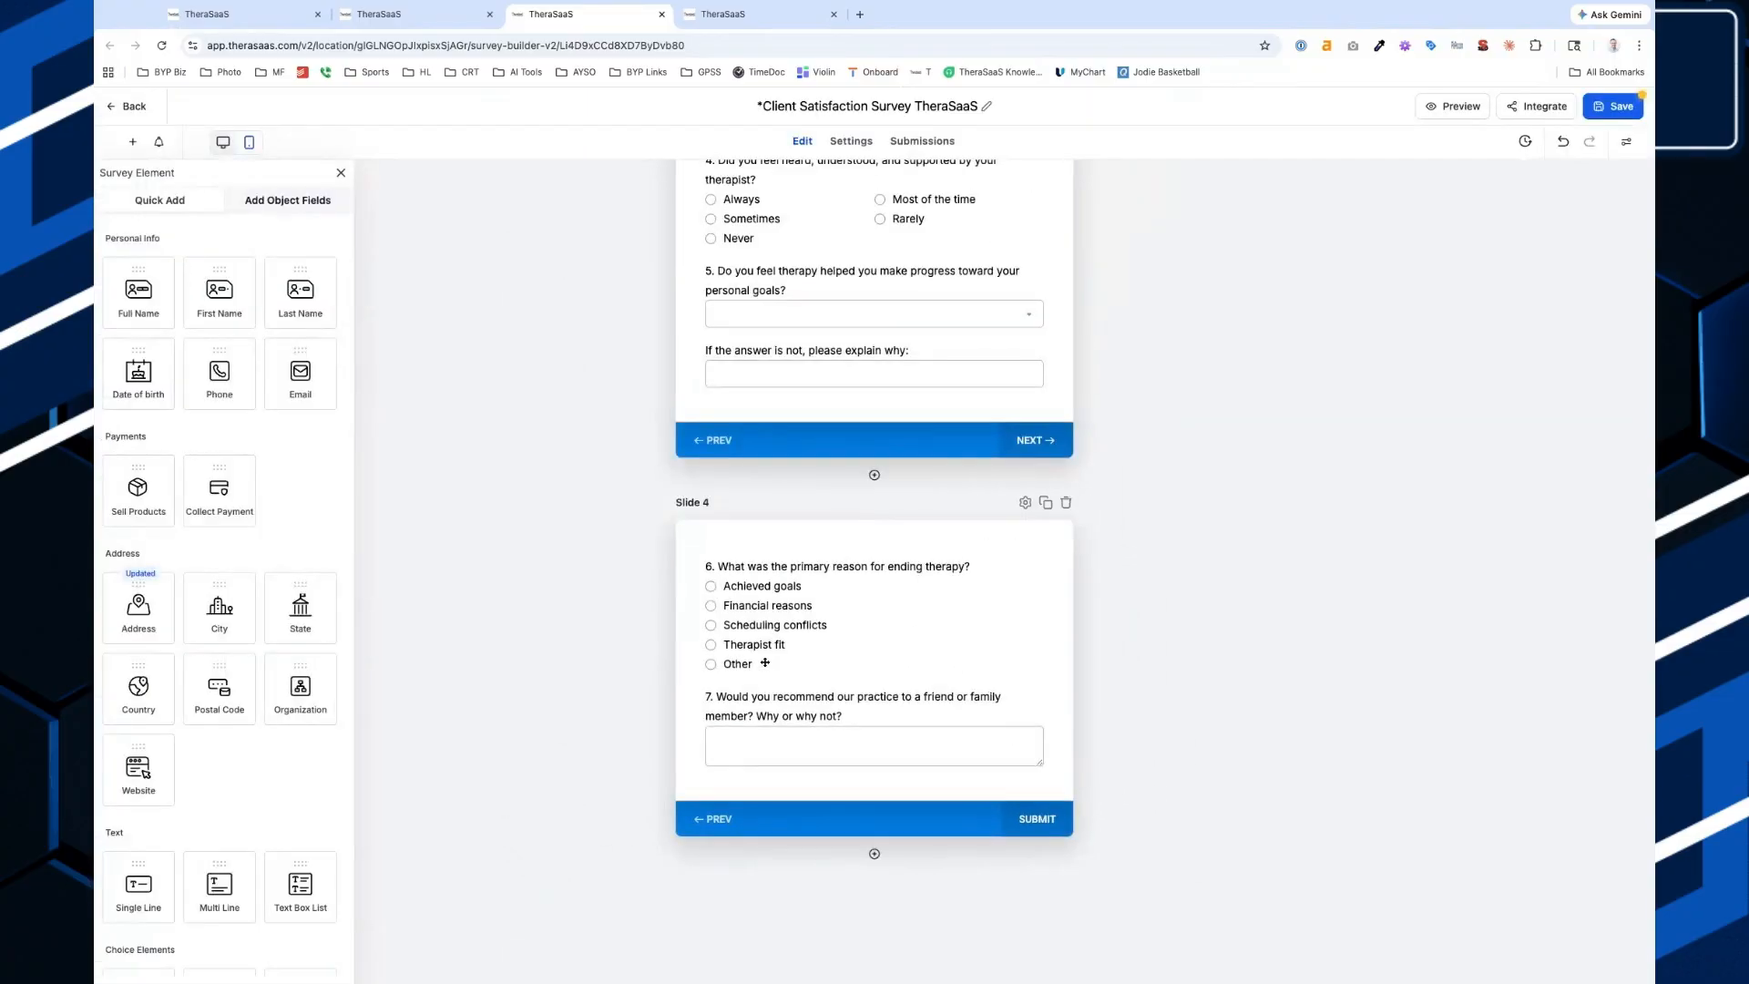
scroll(765, 660, up, 12)
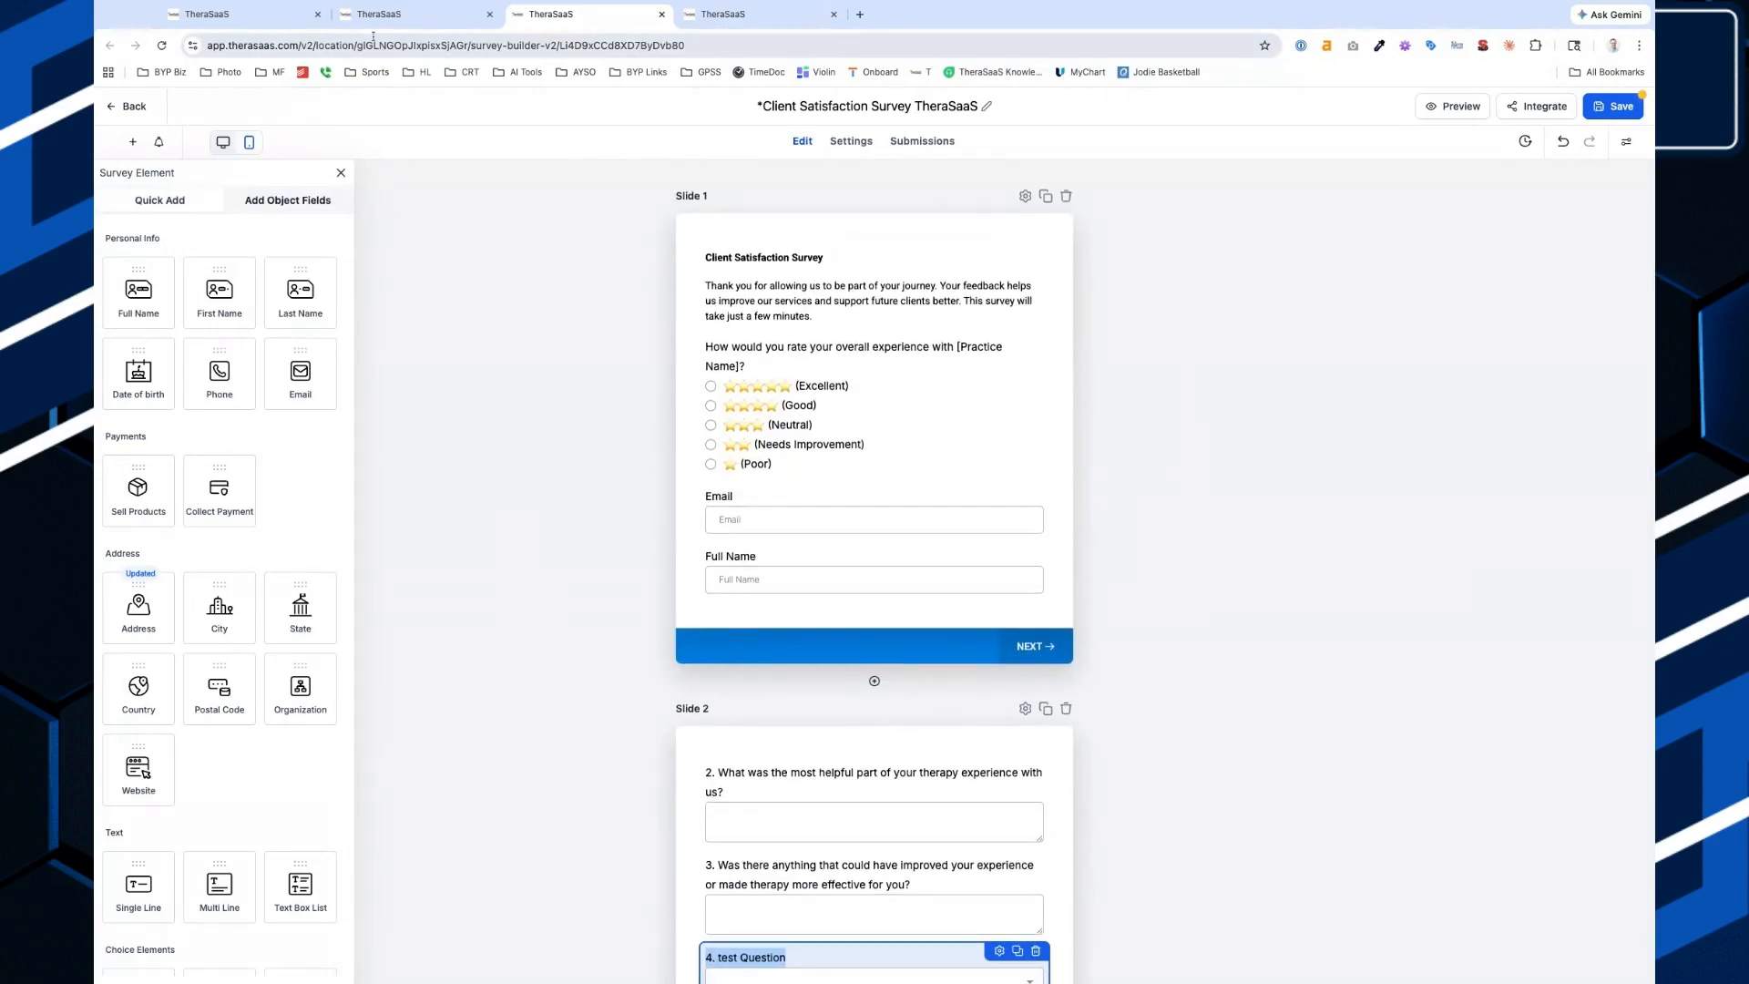
Return to the workflow list, search for "survey", and open the "New Survey Submitted - After 1st Session" workflow.
click(380, 19)
click(243, 24)
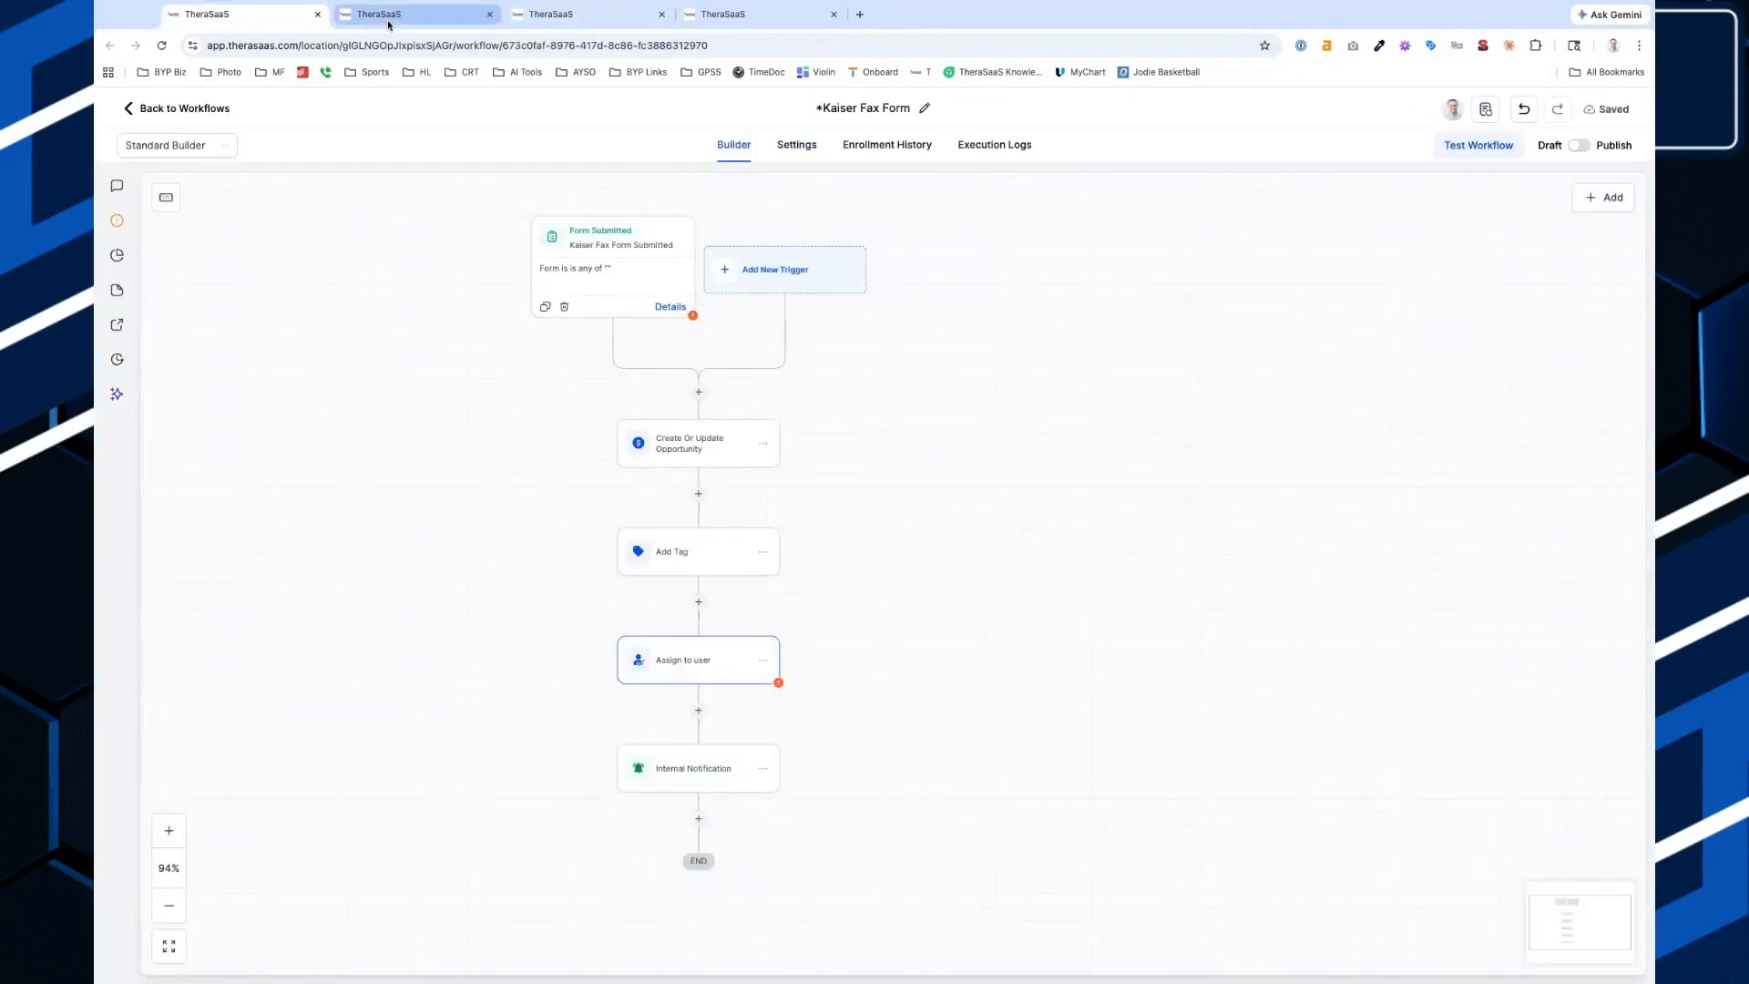
click(149, 111)
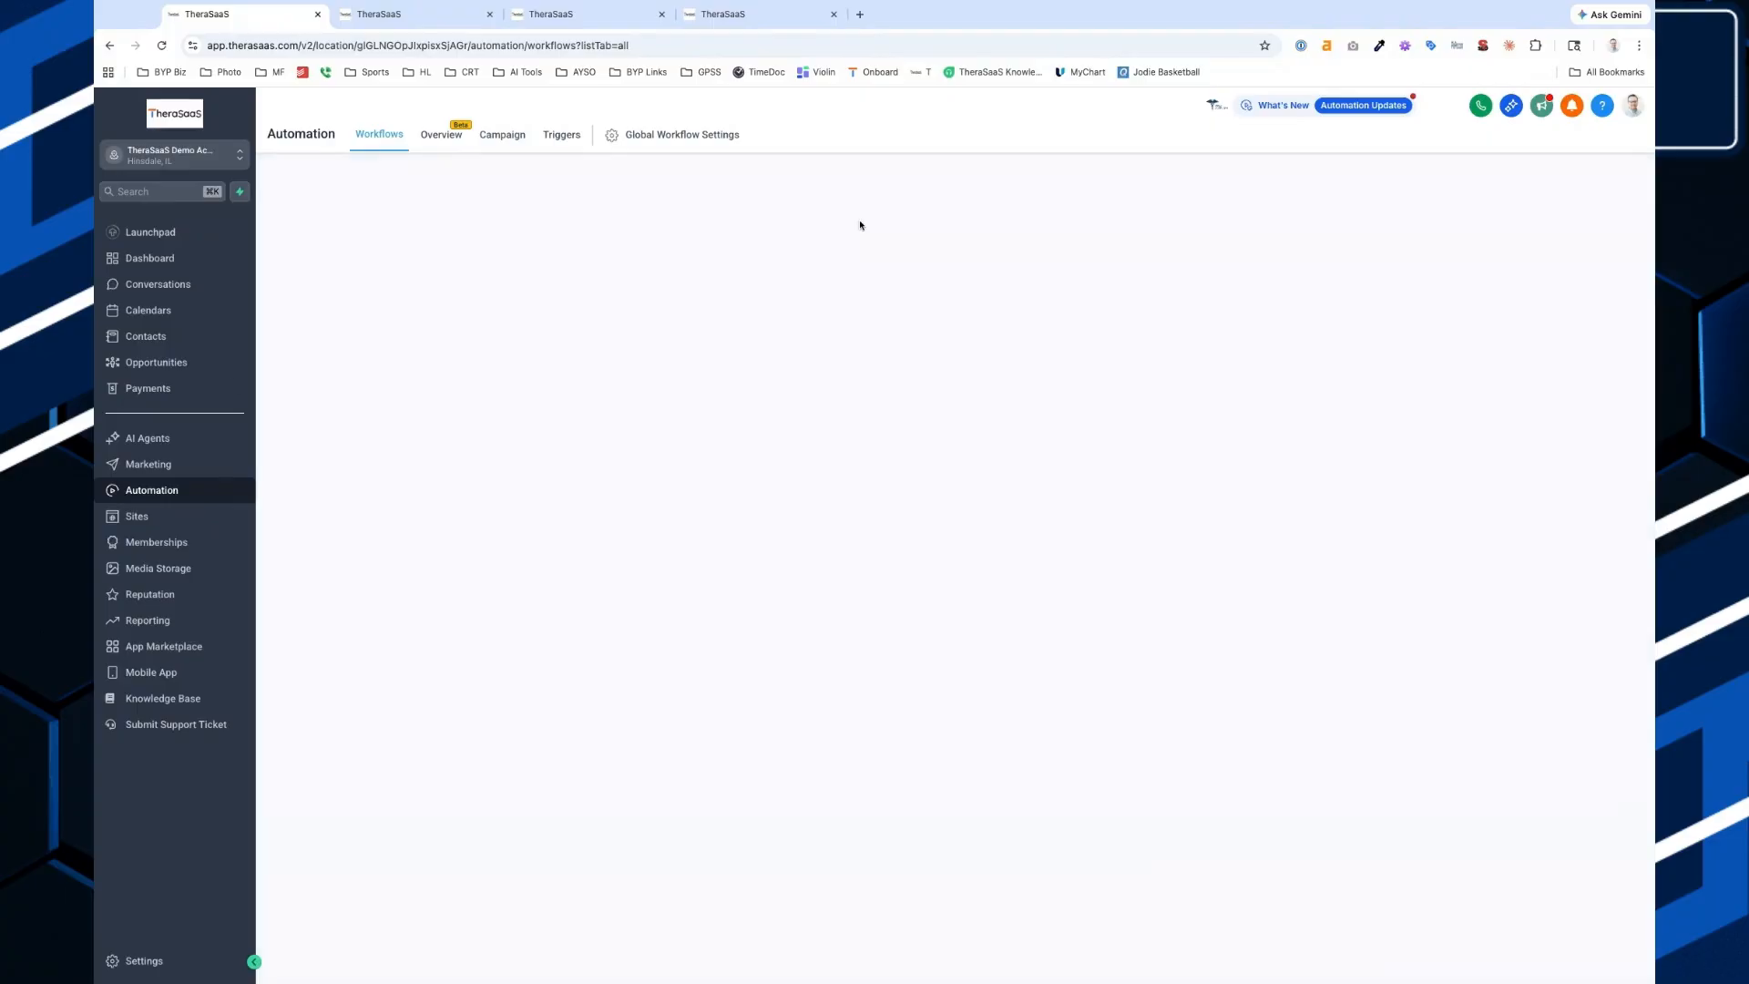
click(1400, 263)
text(survey)
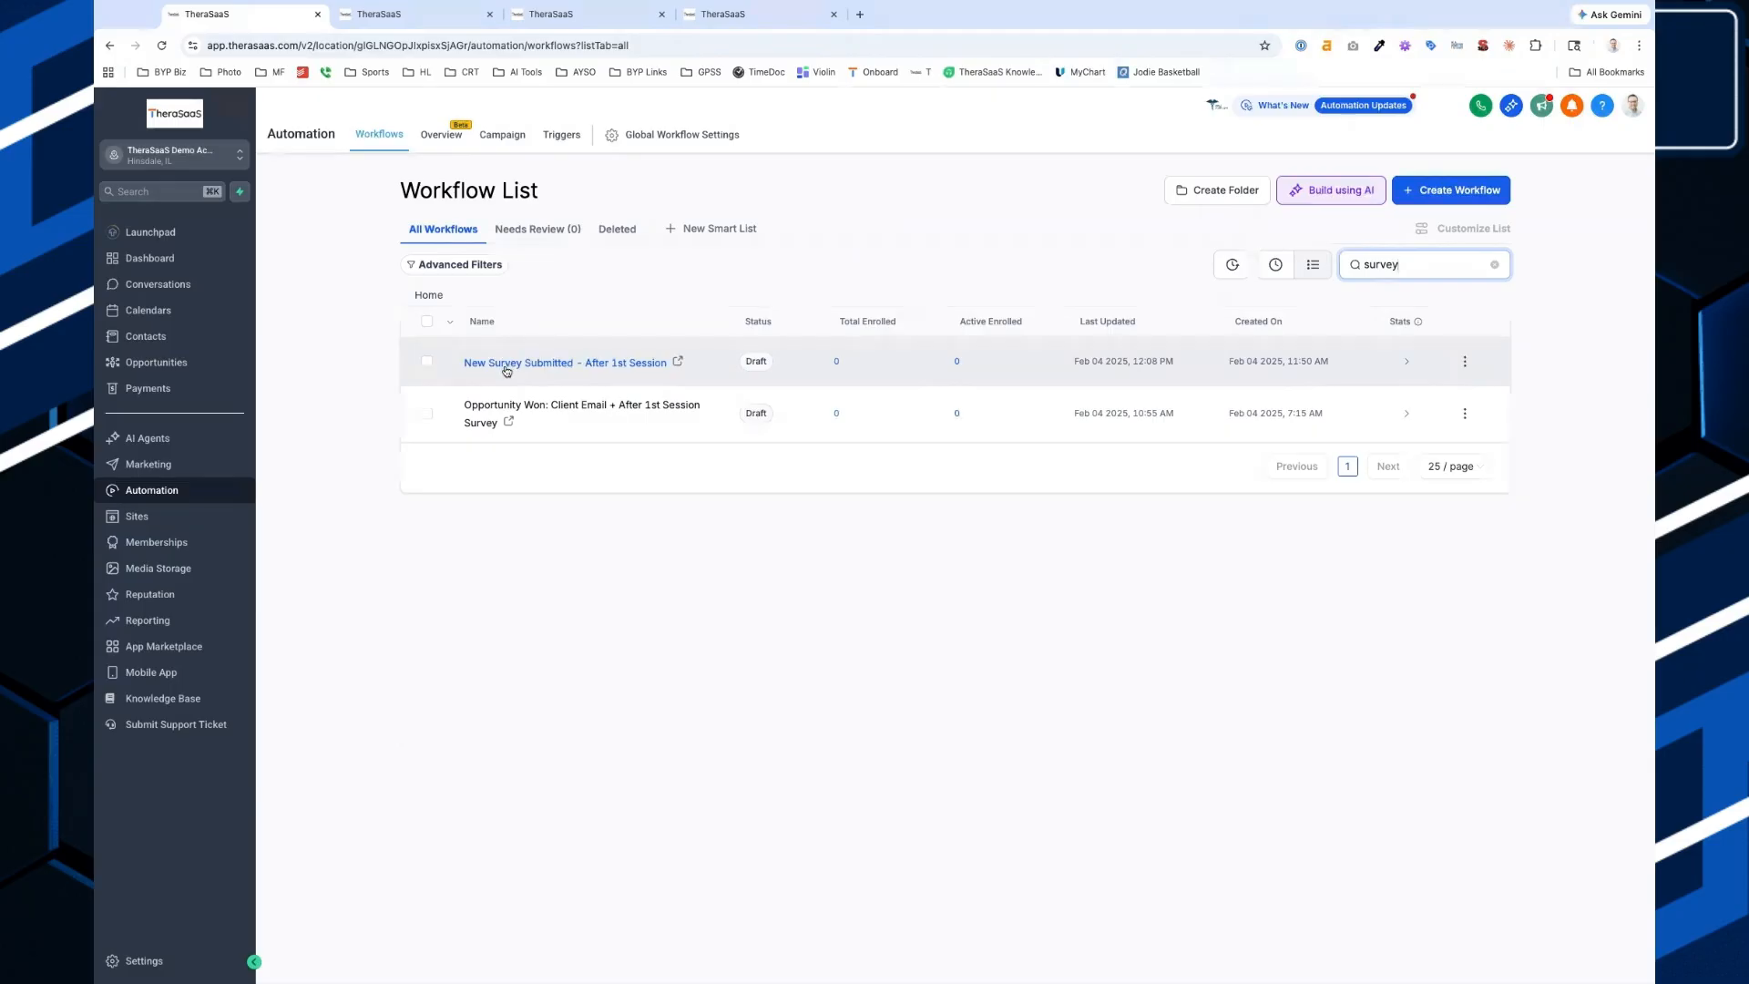
click(506, 371)
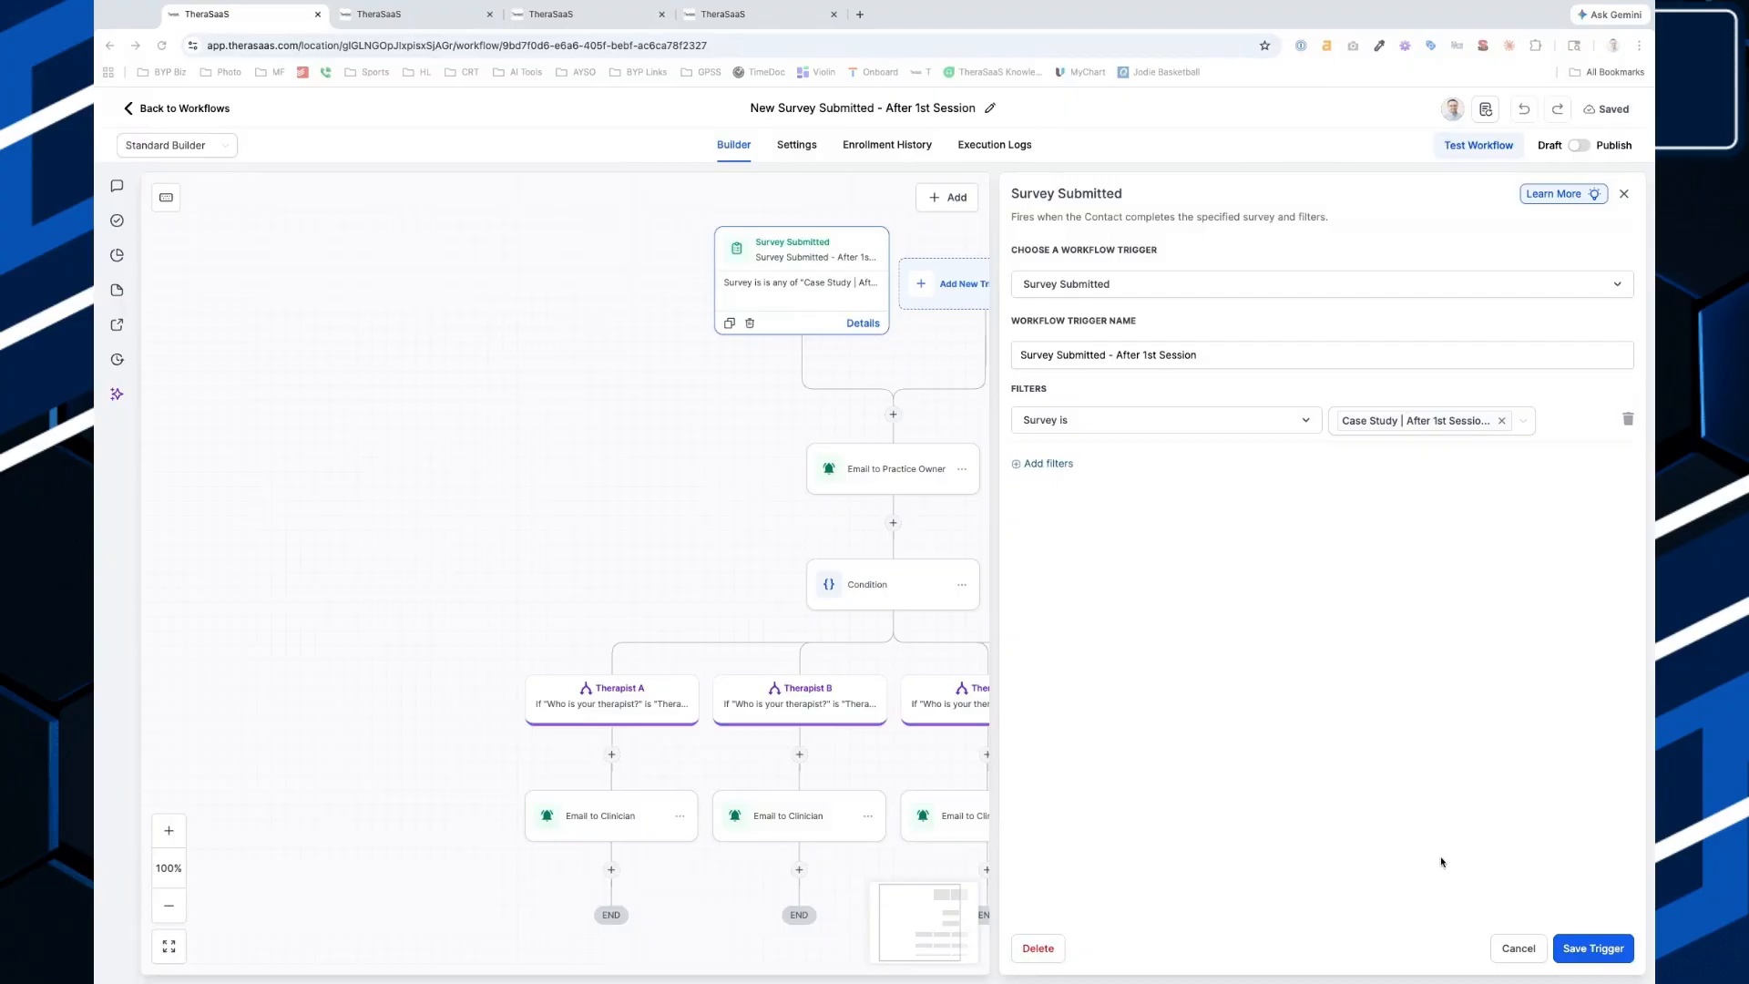
Inspect the Survey Submitted trigger's settings and its survey filter.
click(1518, 948)
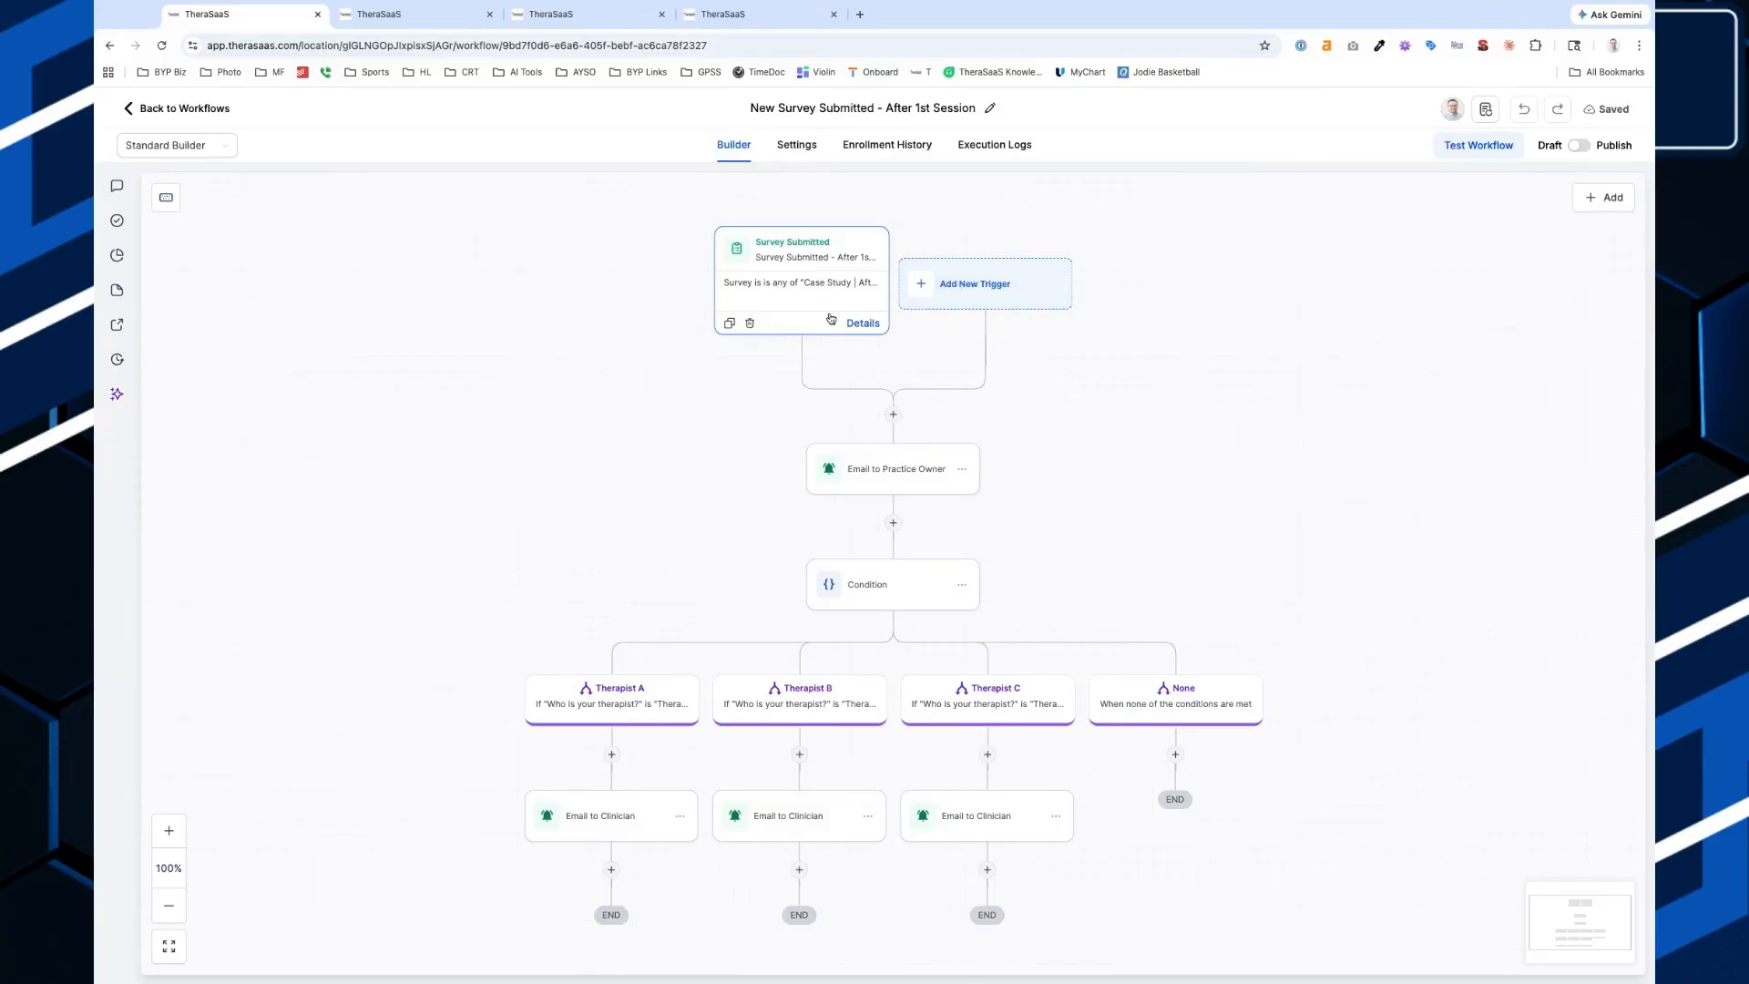
click(837, 285)
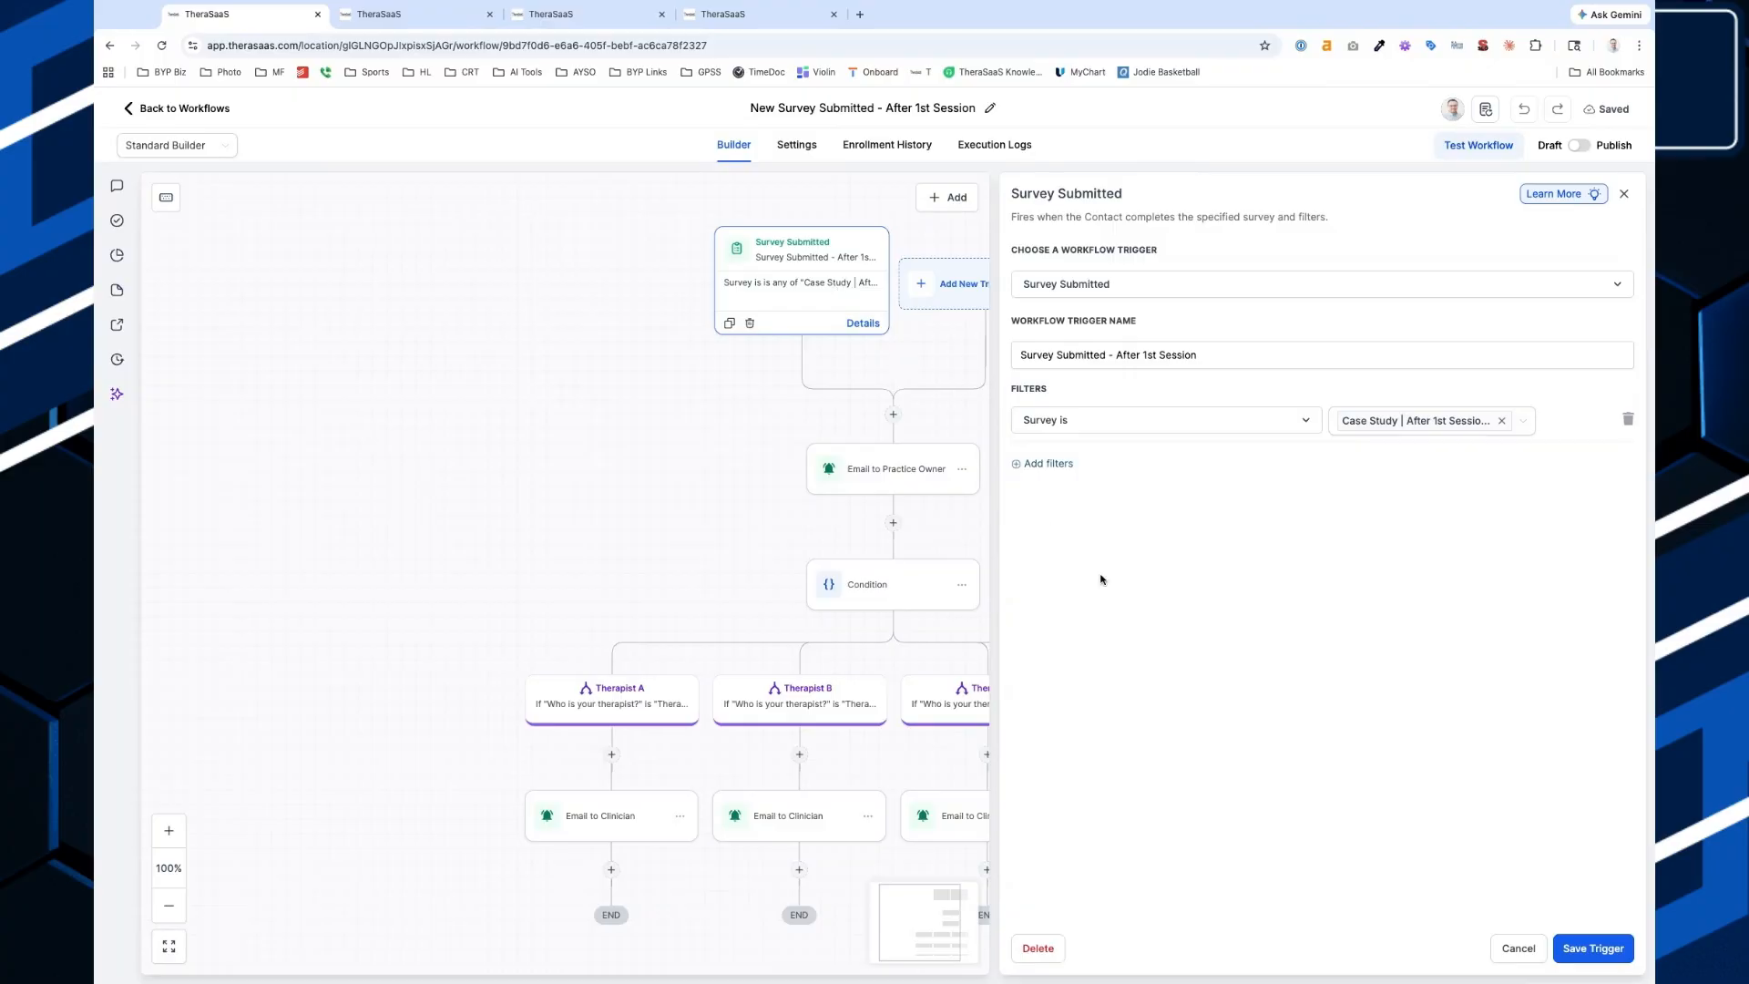
scroll(1302, 468, up, 5)
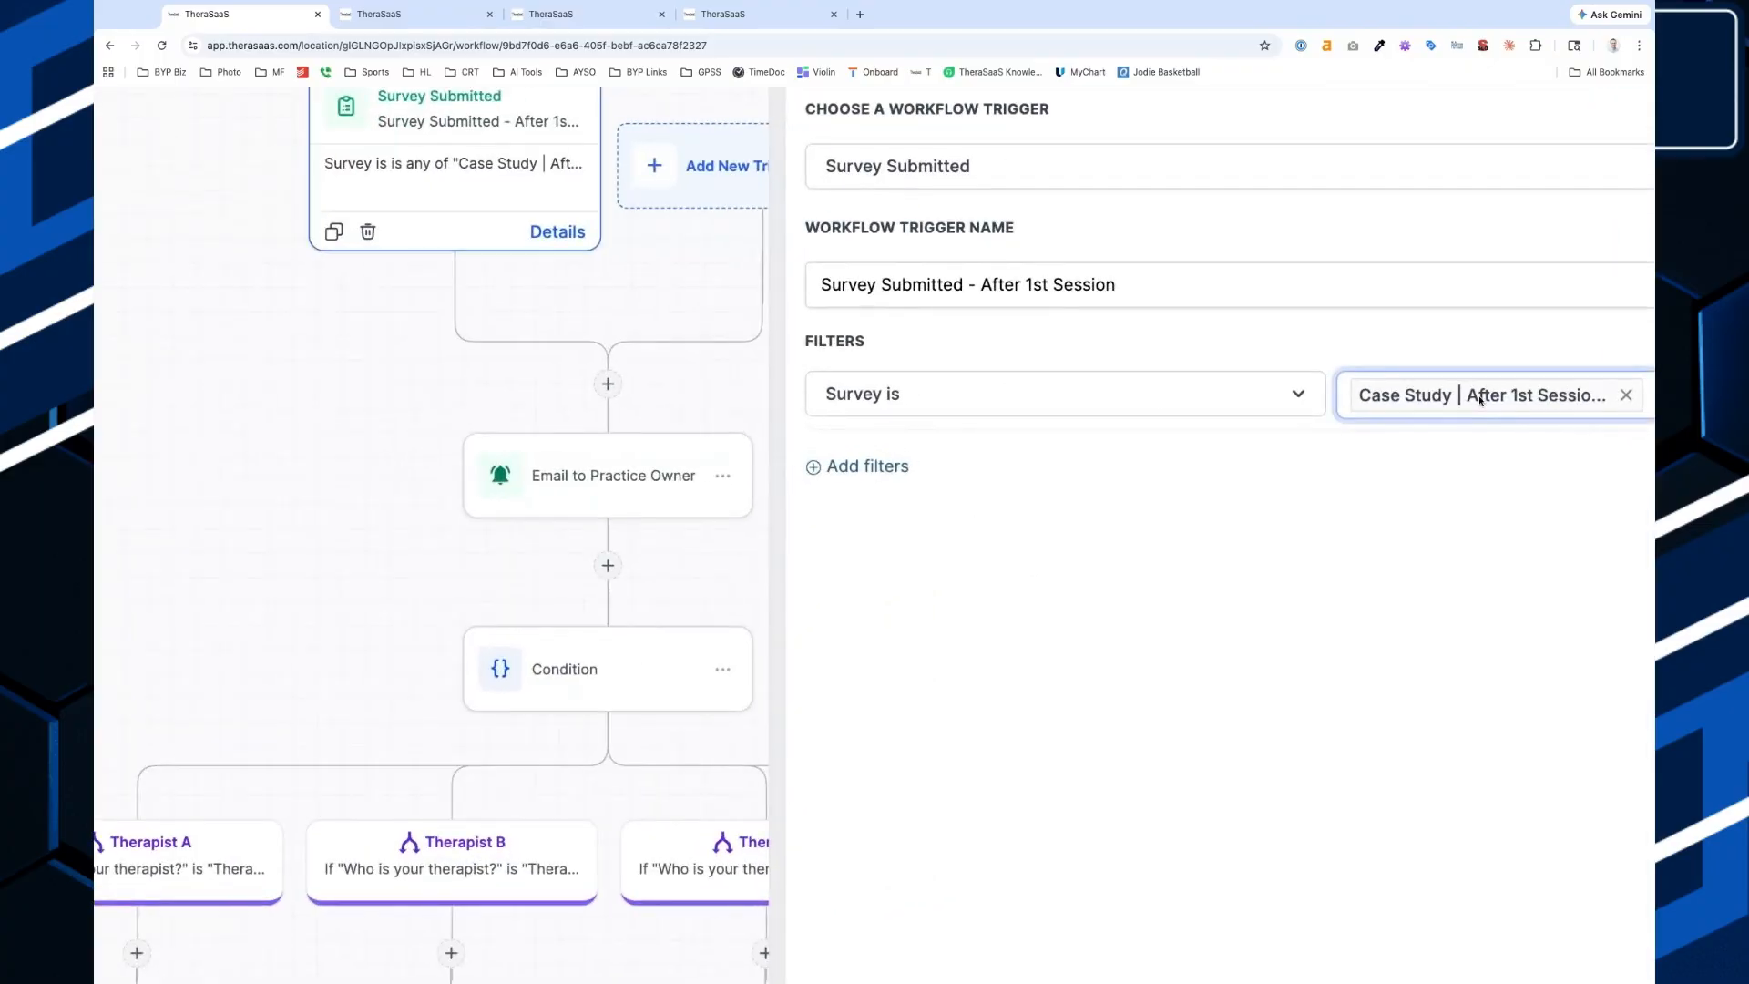
scroll(1420, 401, up, 3)
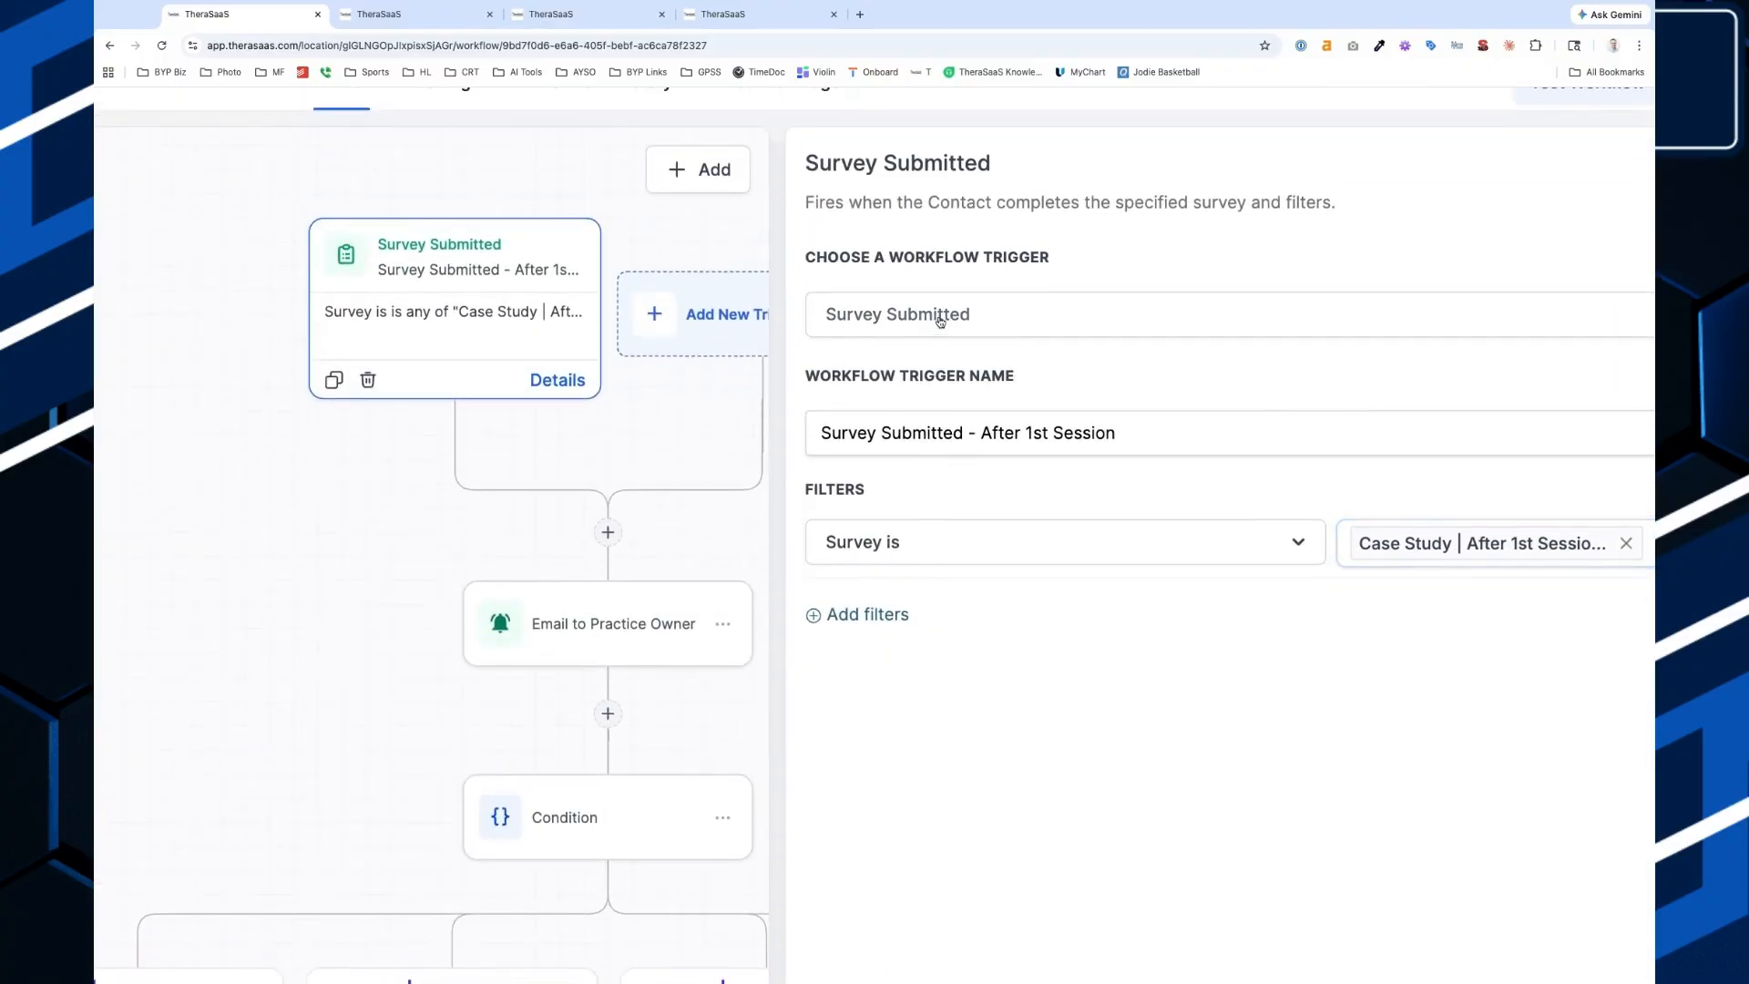
scroll(814, 457, down, 1)
Inspect the recipient, subject and message of the Email to Practice Owner notification.
click(619, 584)
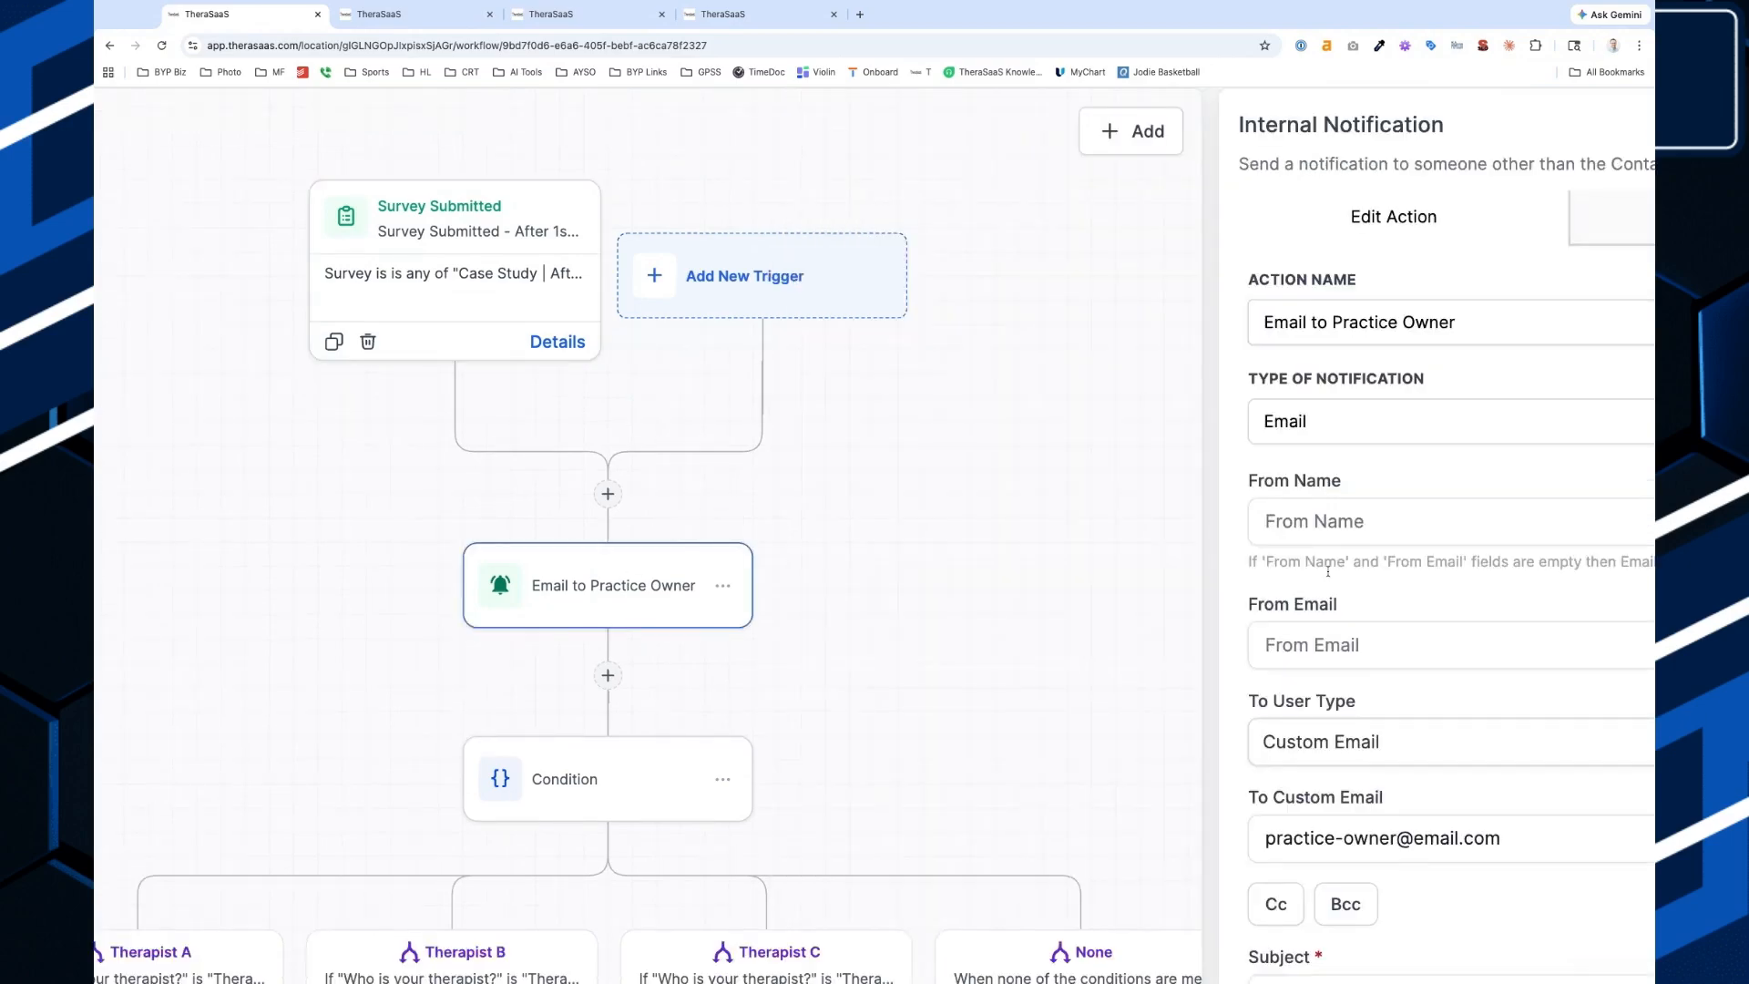
scroll(1328, 572, down, 4)
scroll(1328, 572, down, 5)
scroll(1327, 572, right, 5)
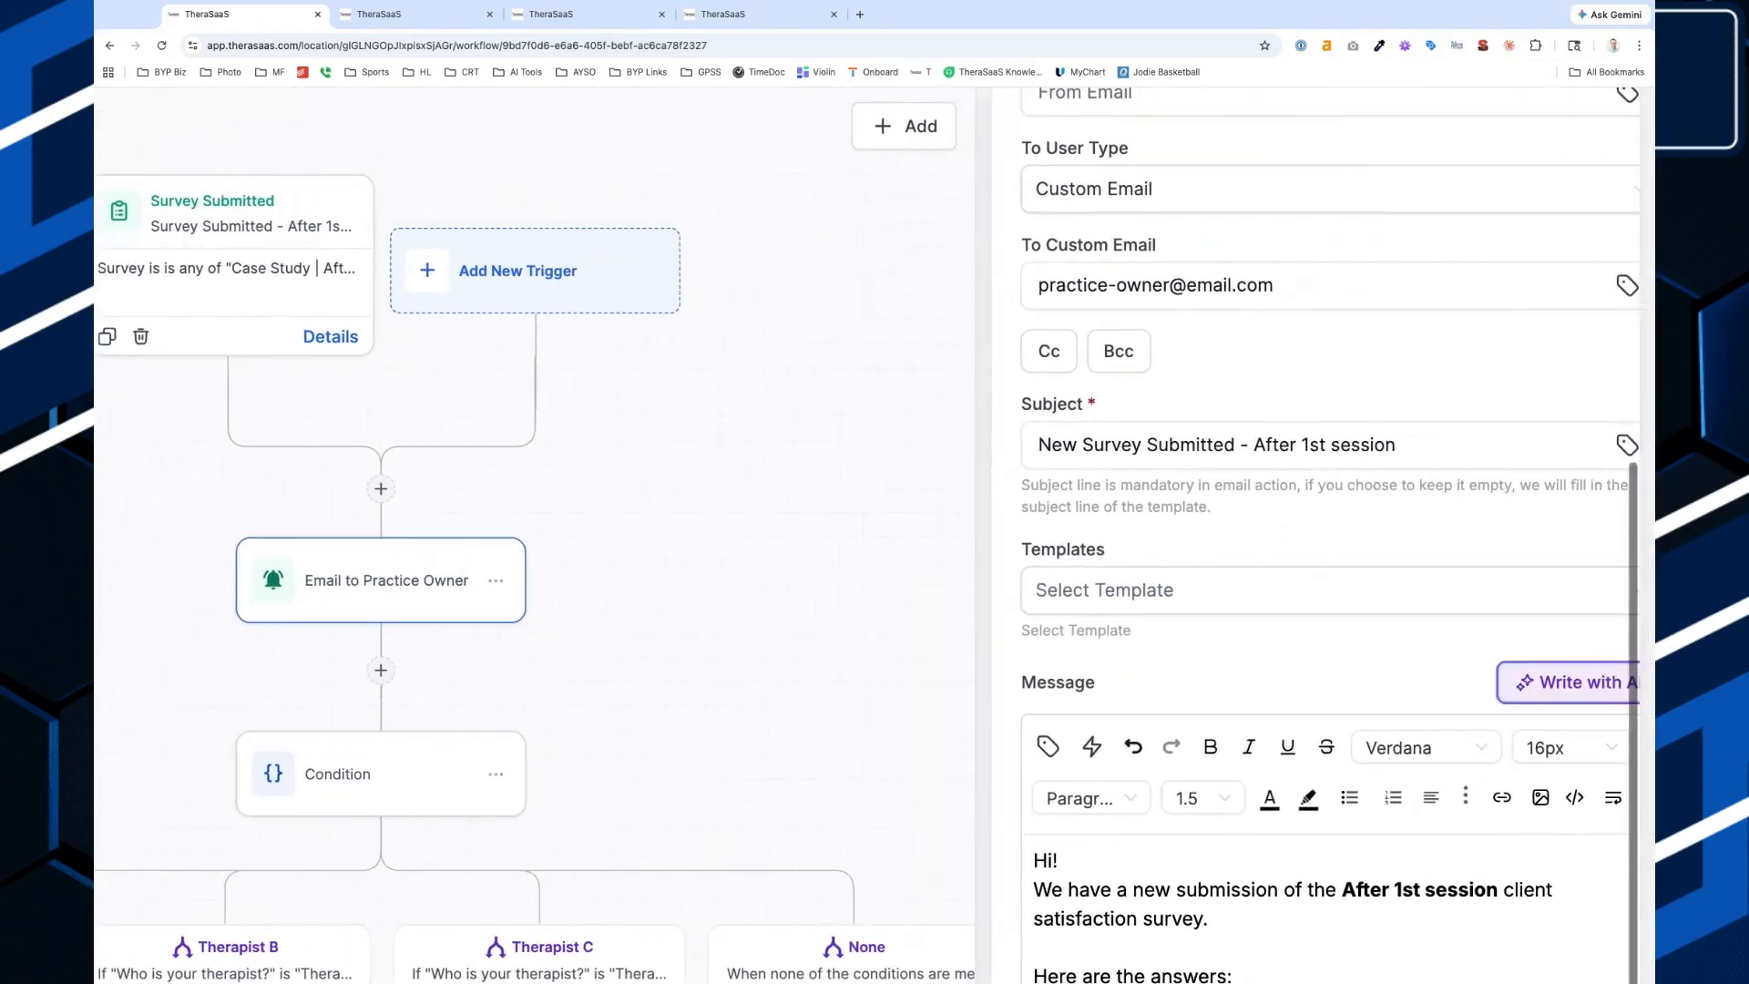
scroll(1224, 719, down, 6)
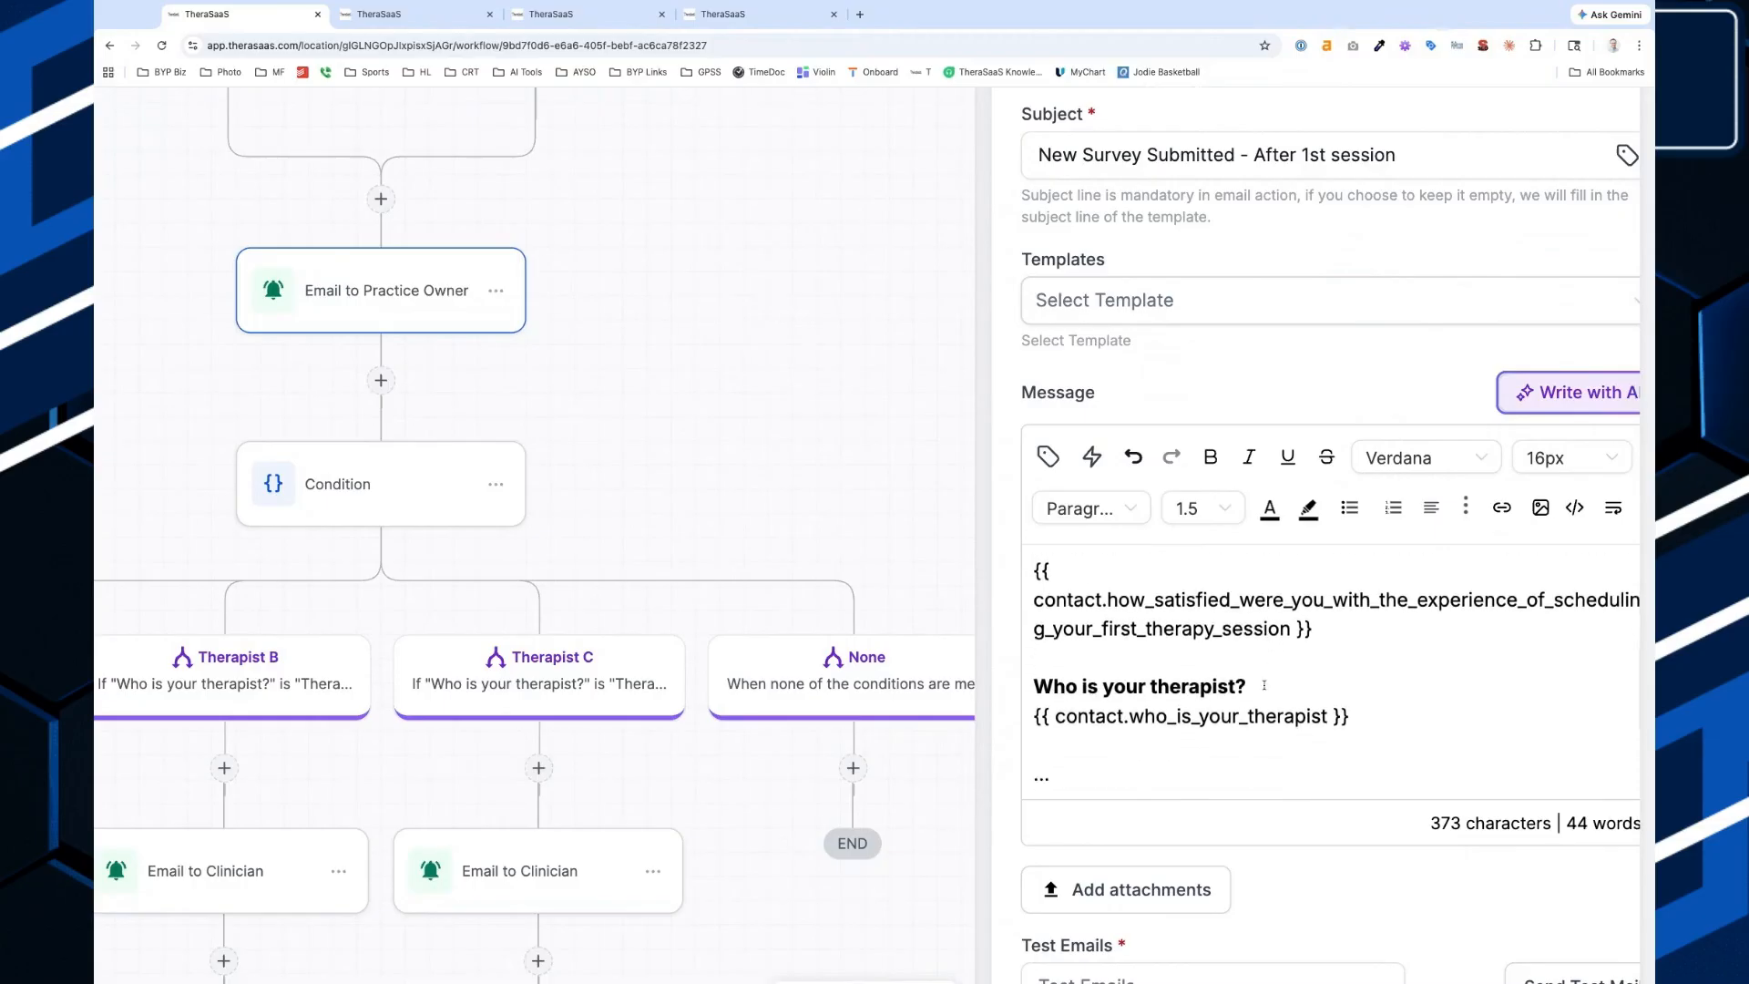
scroll(1224, 718, down, 2)
scroll(1123, 632, up, 4)
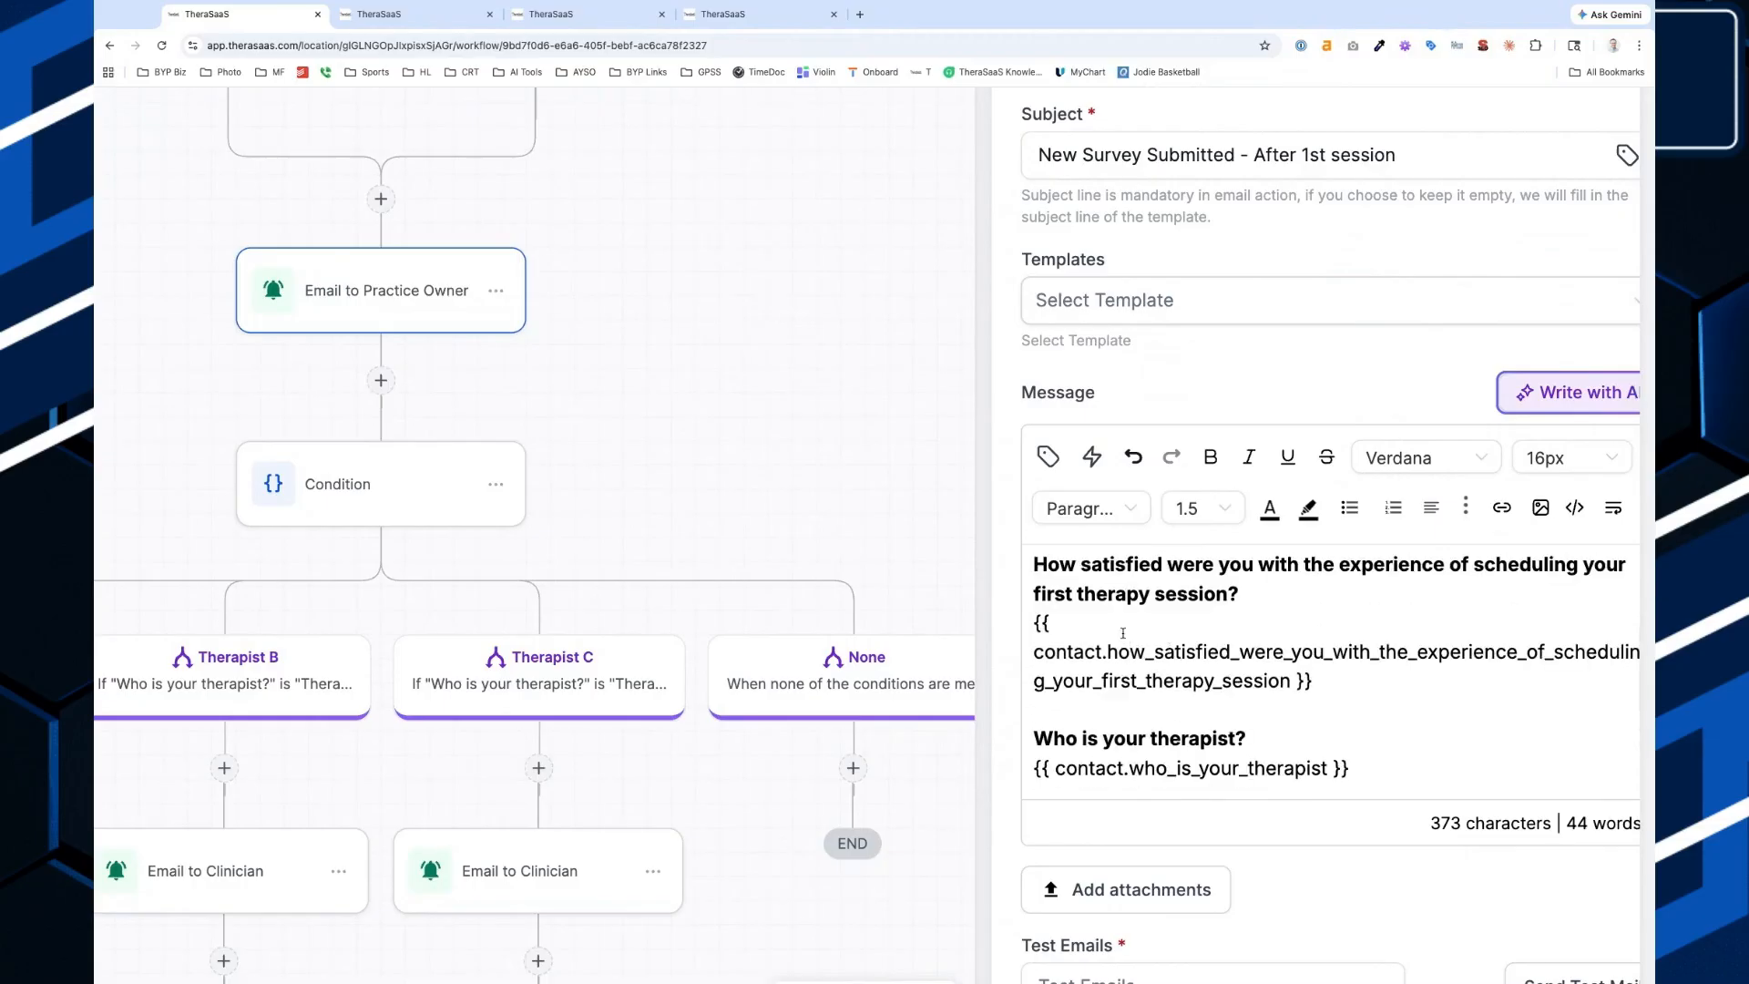
Examine how the practice owner email pairs the scheduling satisfaction and therapist questions with their contact answer fields, down to the sign-off.
triple_click(1123, 653)
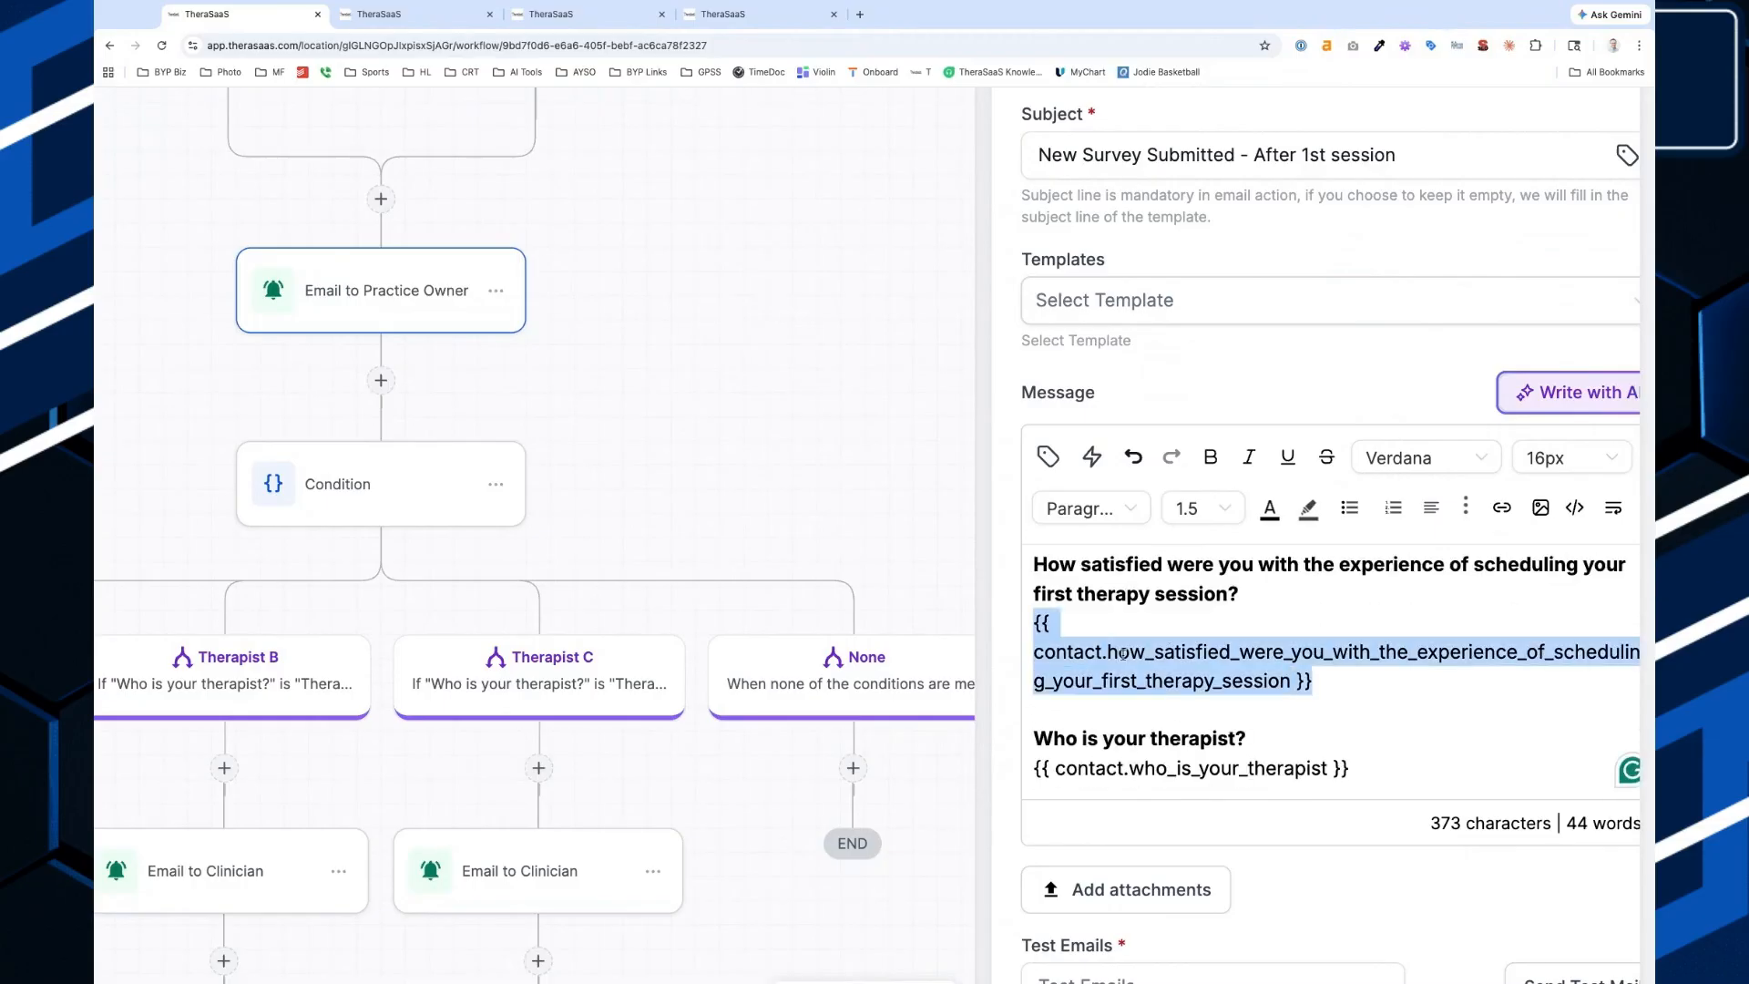
click(1045, 571)
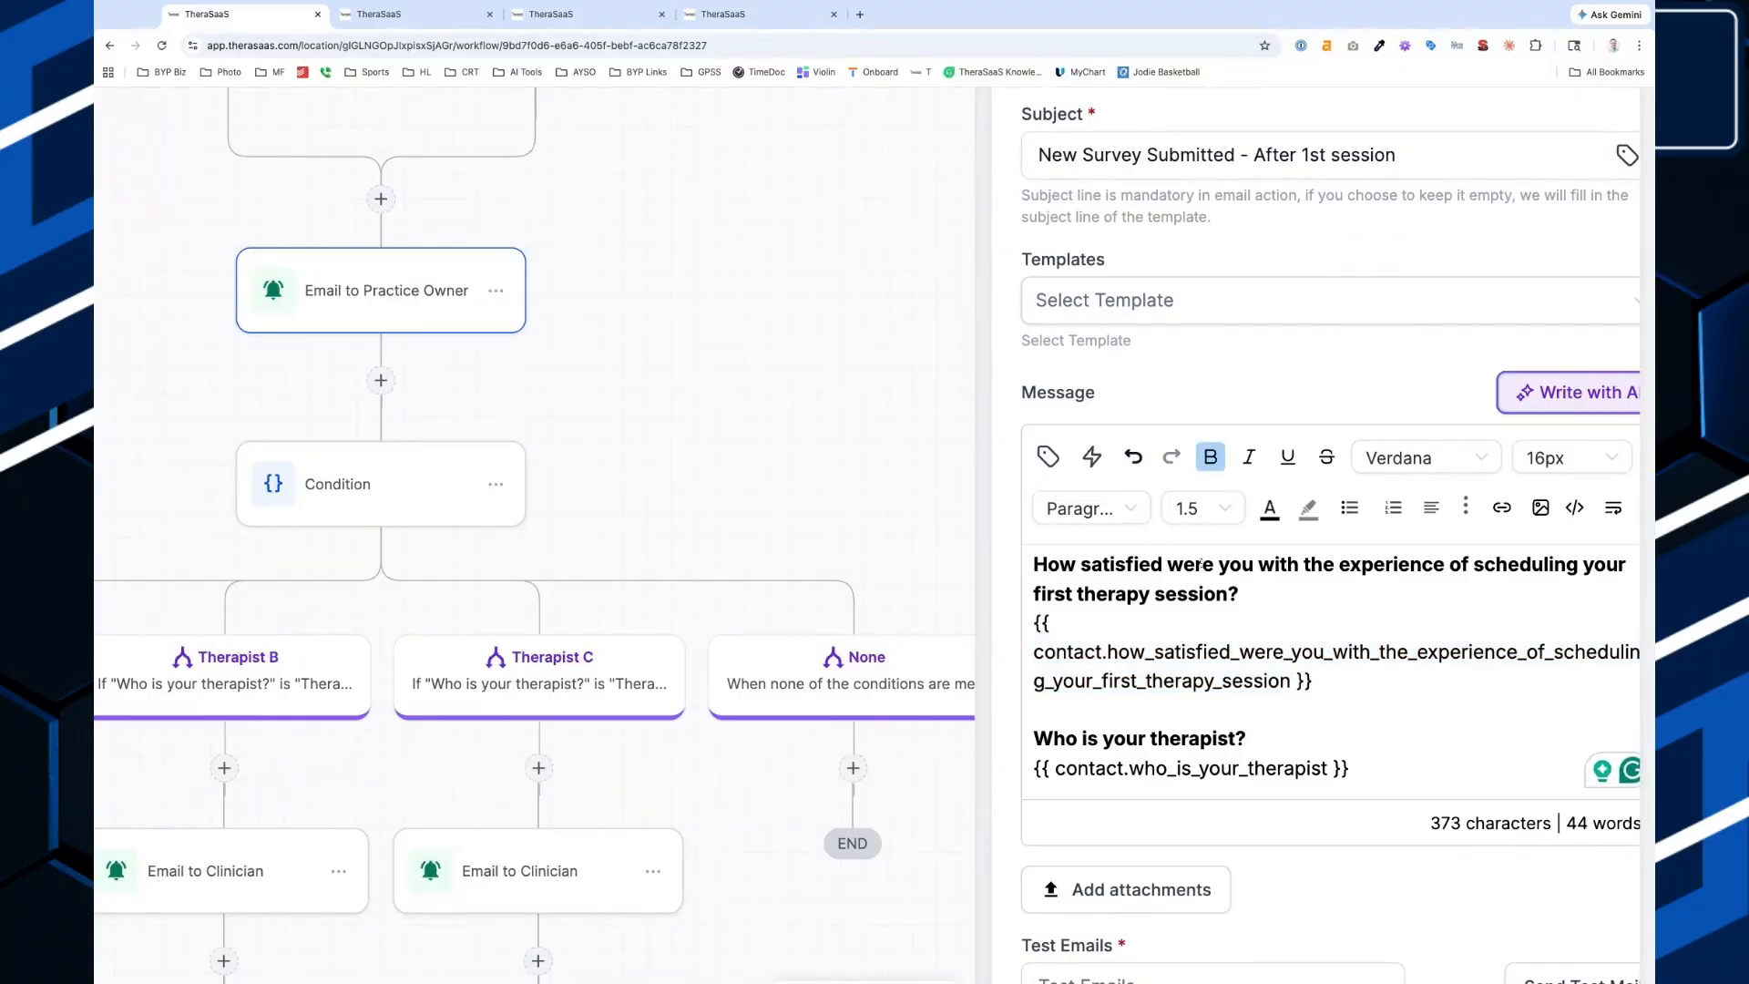
triple_click(1180, 595)
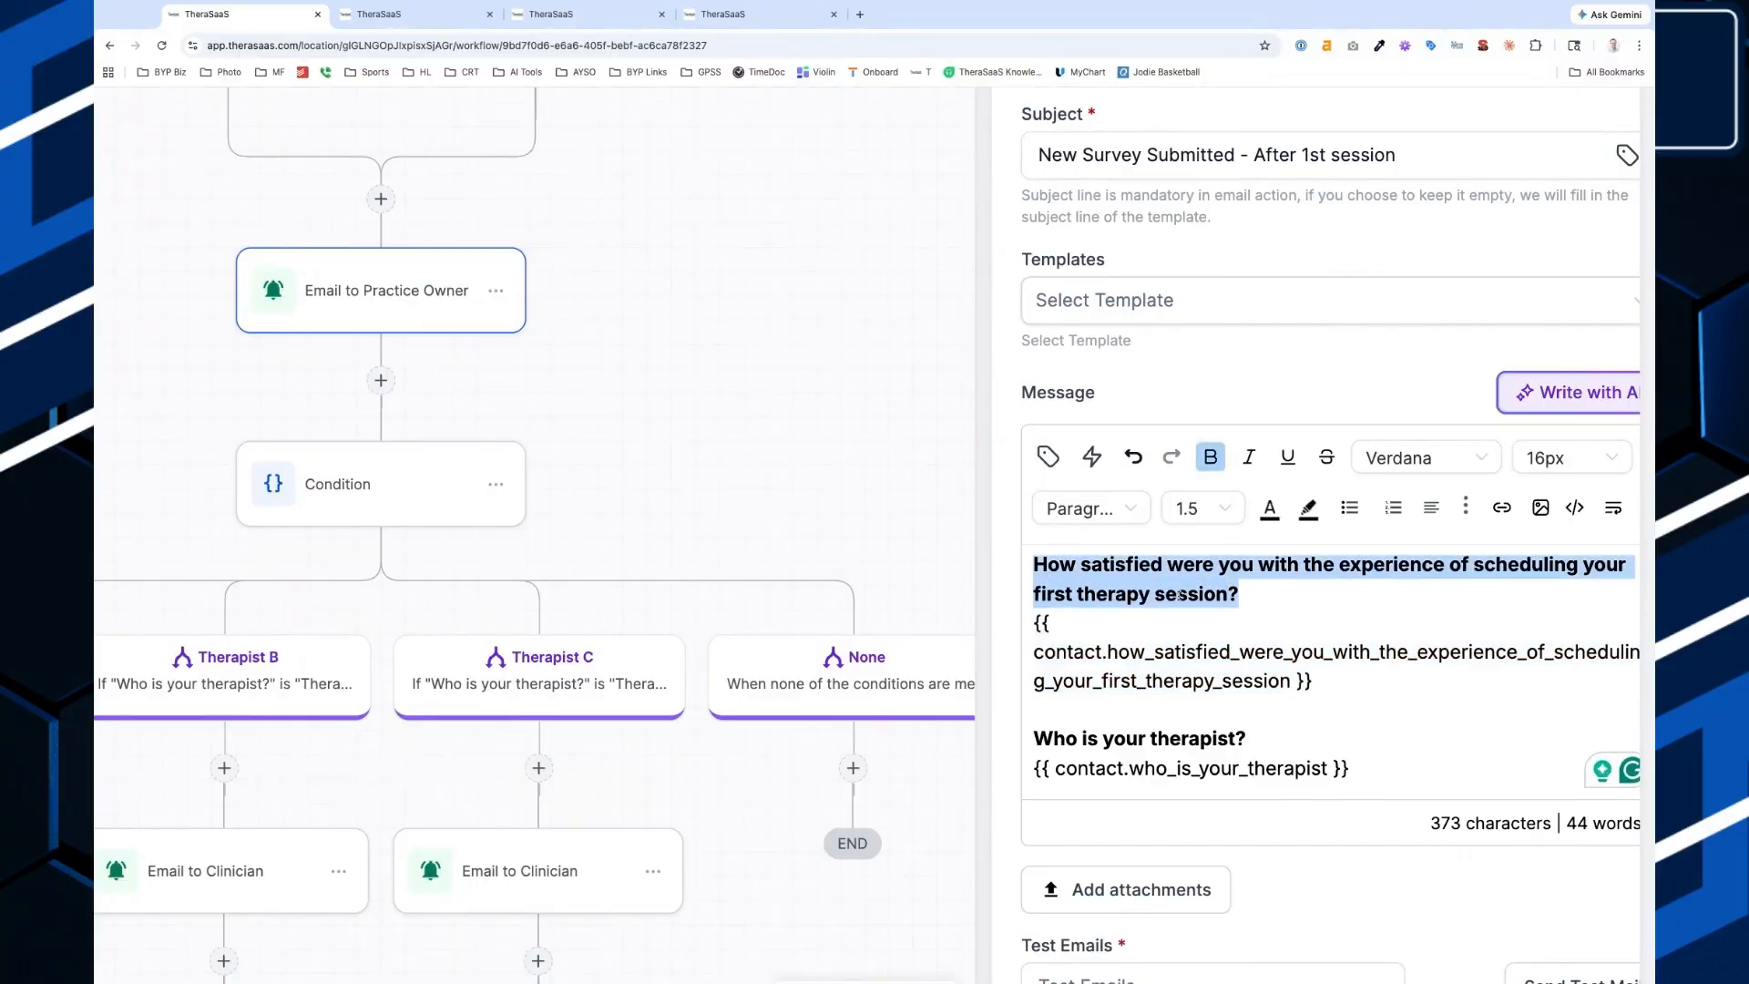
click(1311, 681)
drag(1311, 681, 1032, 622)
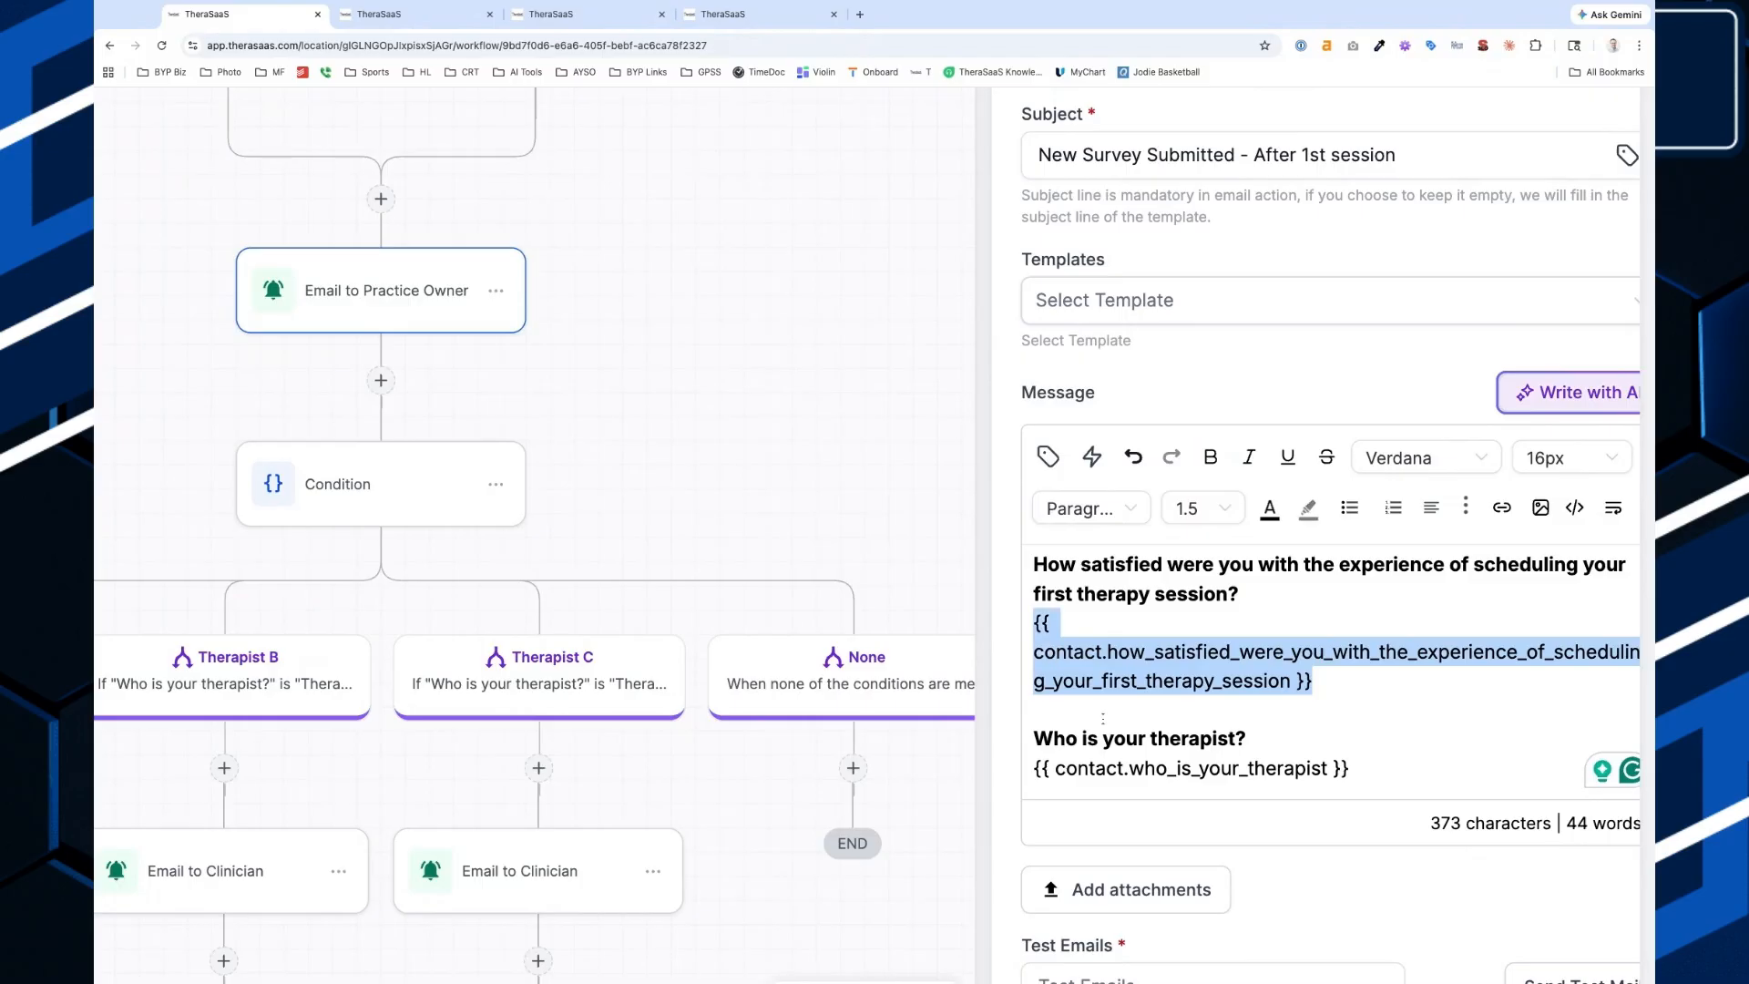
scroll(1103, 719, down, 3)
click(928, 600)
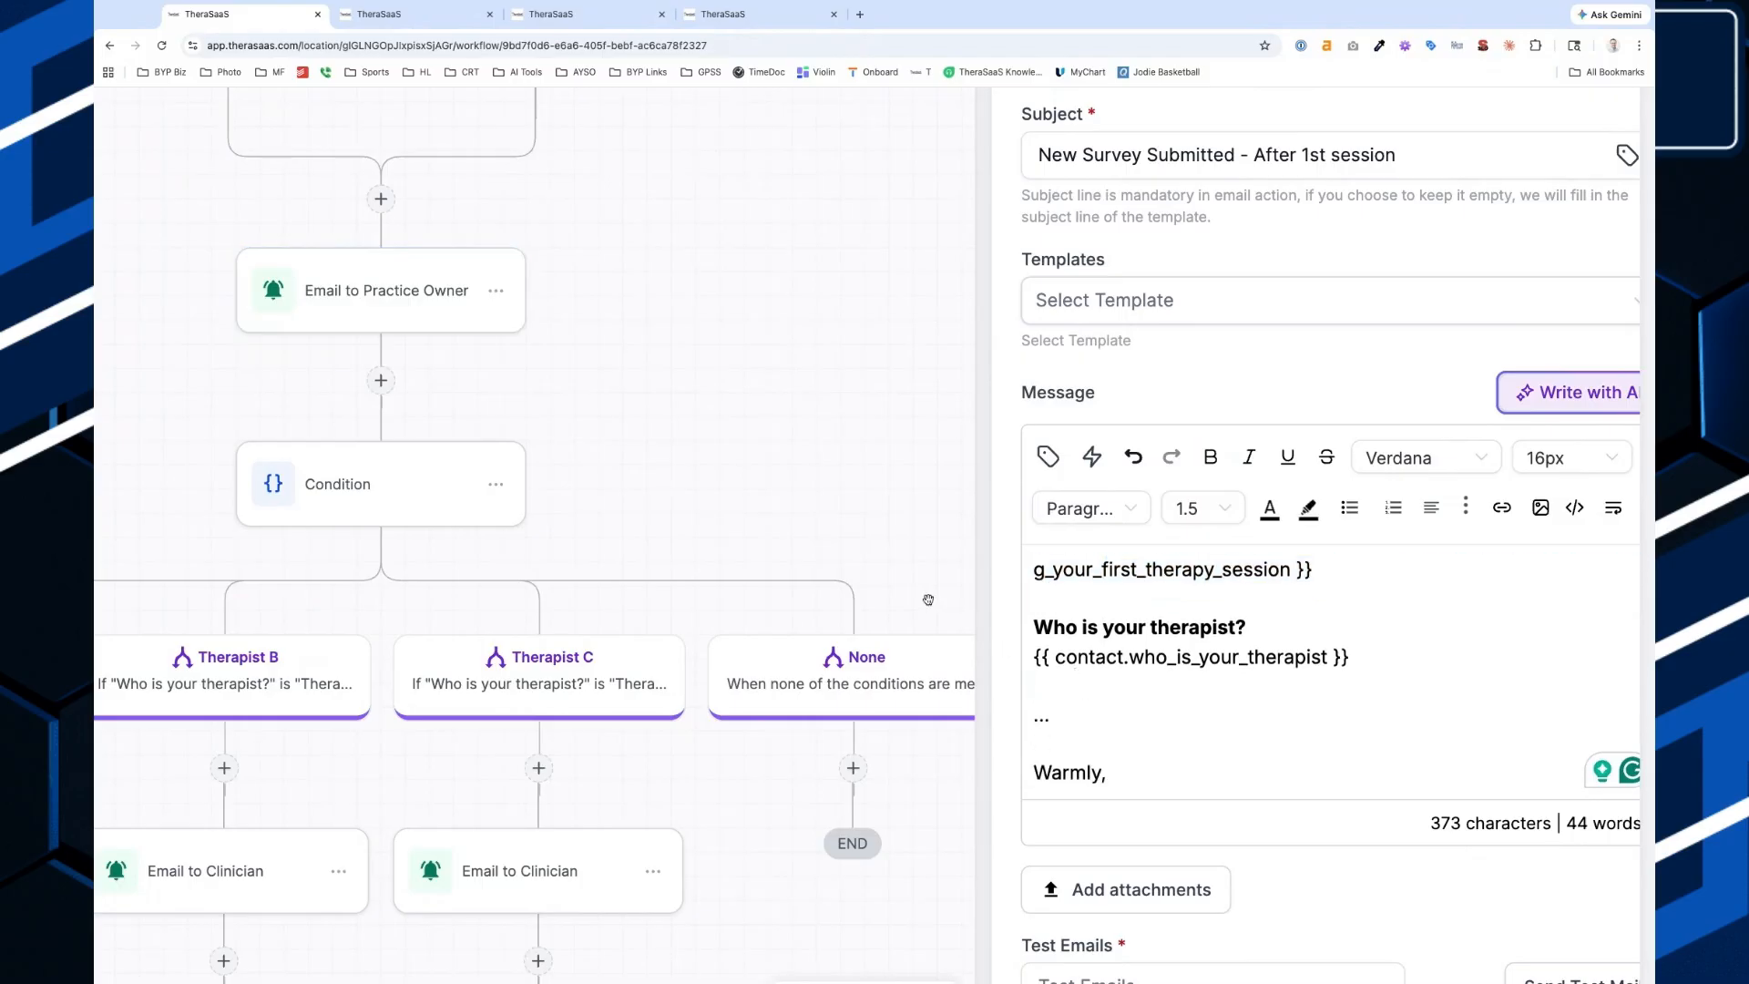
scroll(1286, 414, down, 5)
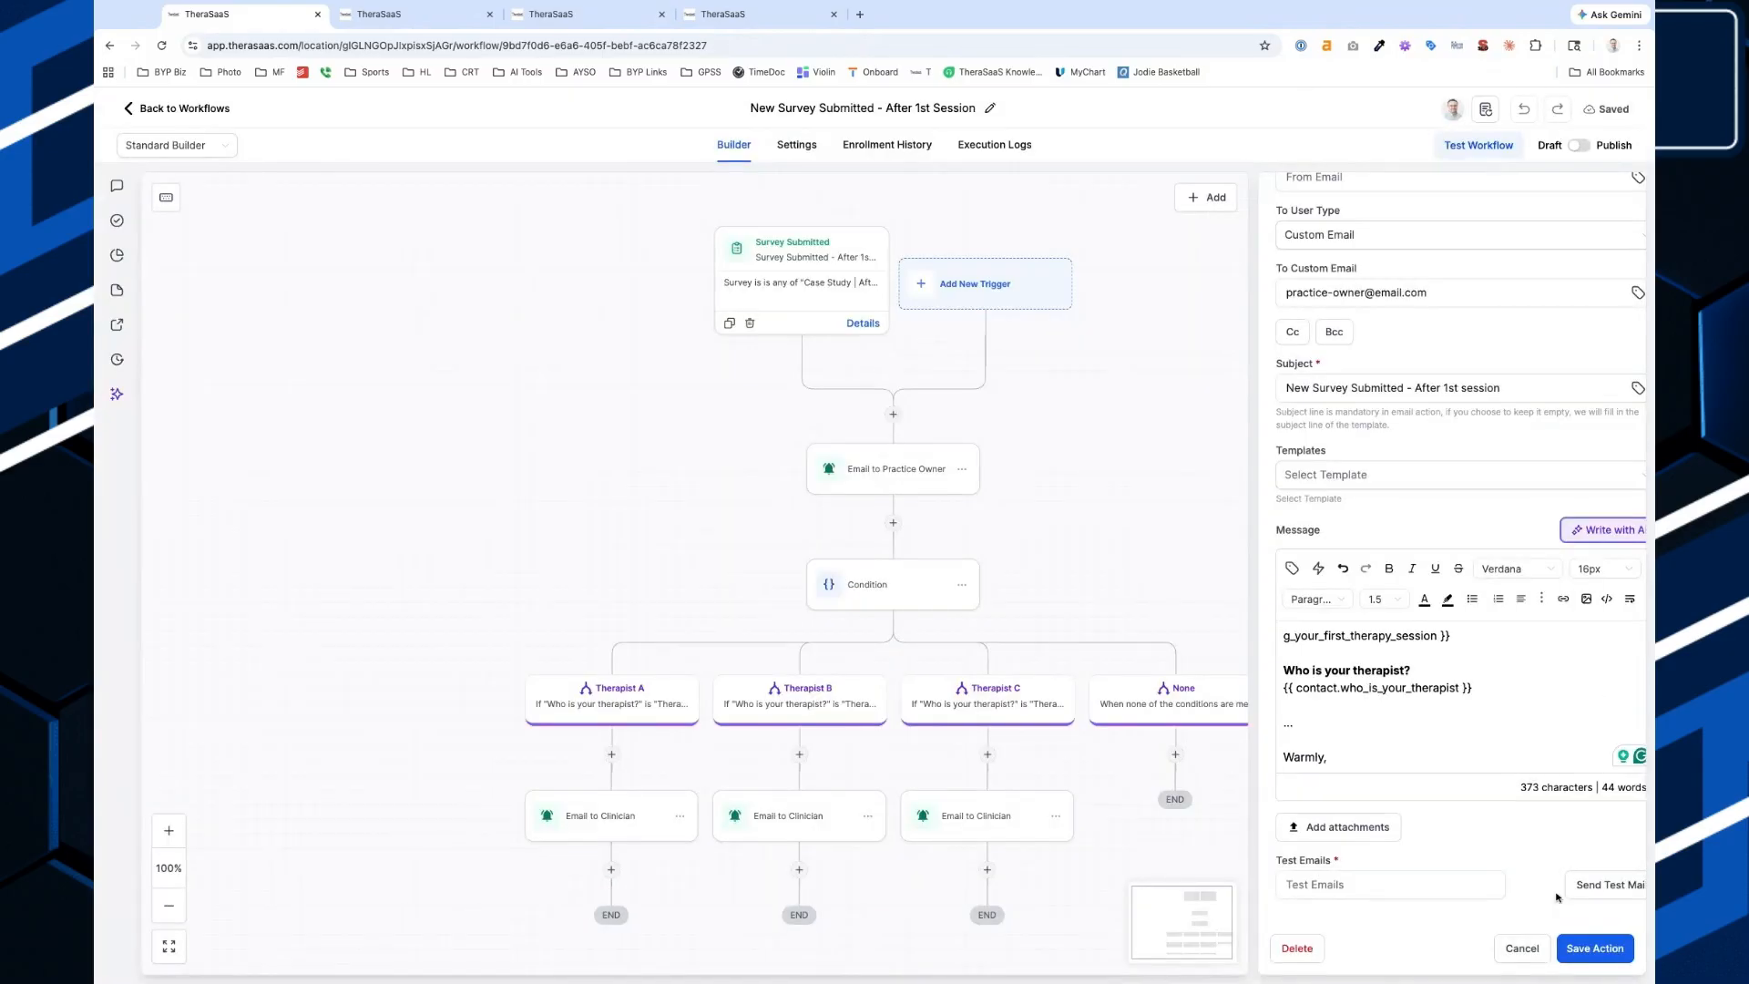
Examine how the Condition action branches on the "Who is your therapist?" answer for Therapist A, Therapist B and Therapist C.
click(1536, 948)
click(880, 590)
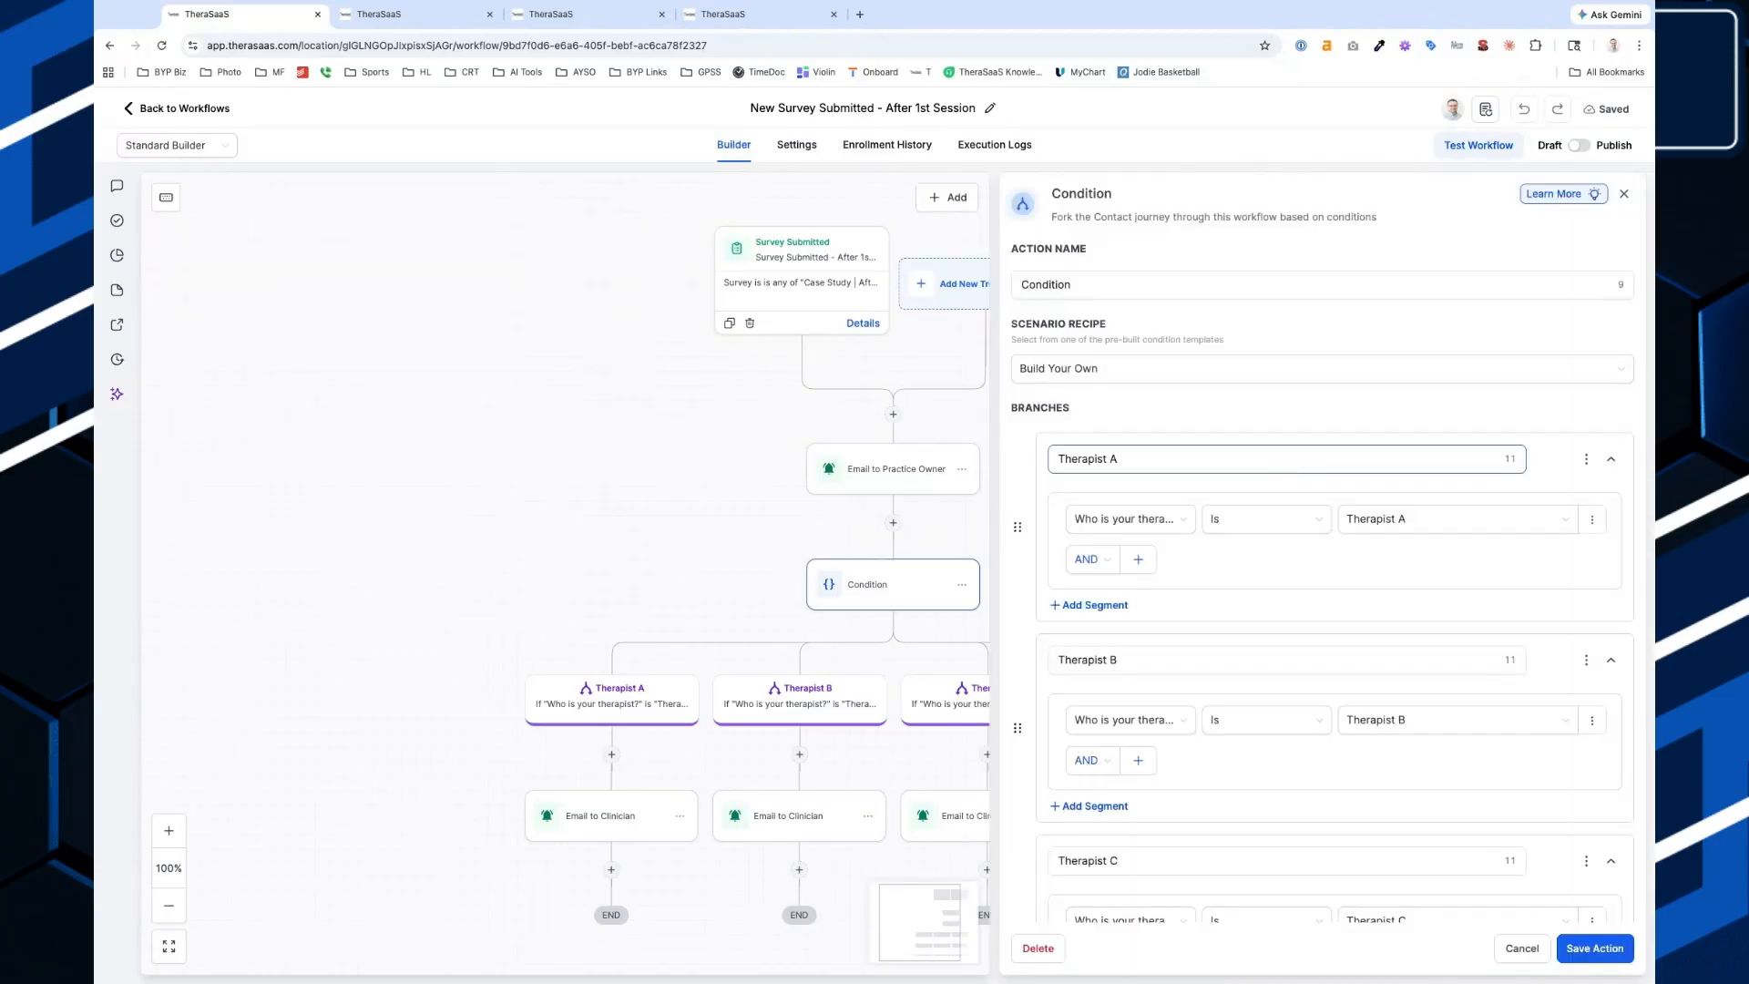
scroll(1286, 458, down, 3)
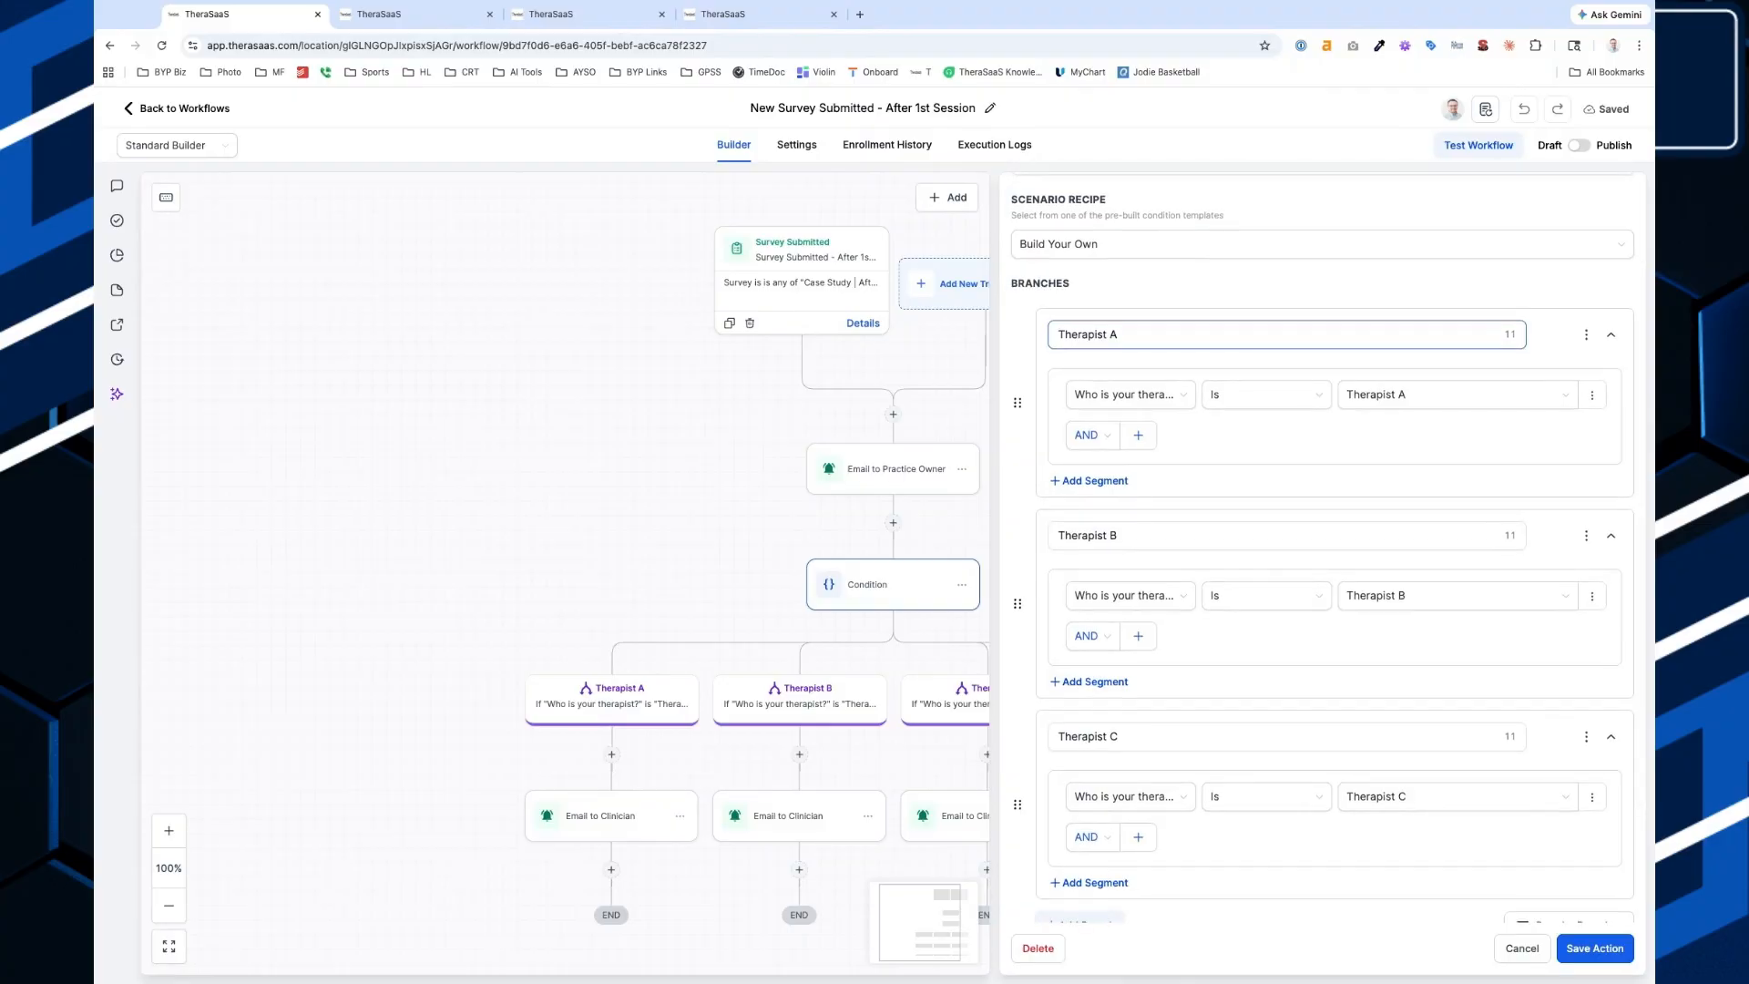
click(1188, 335)
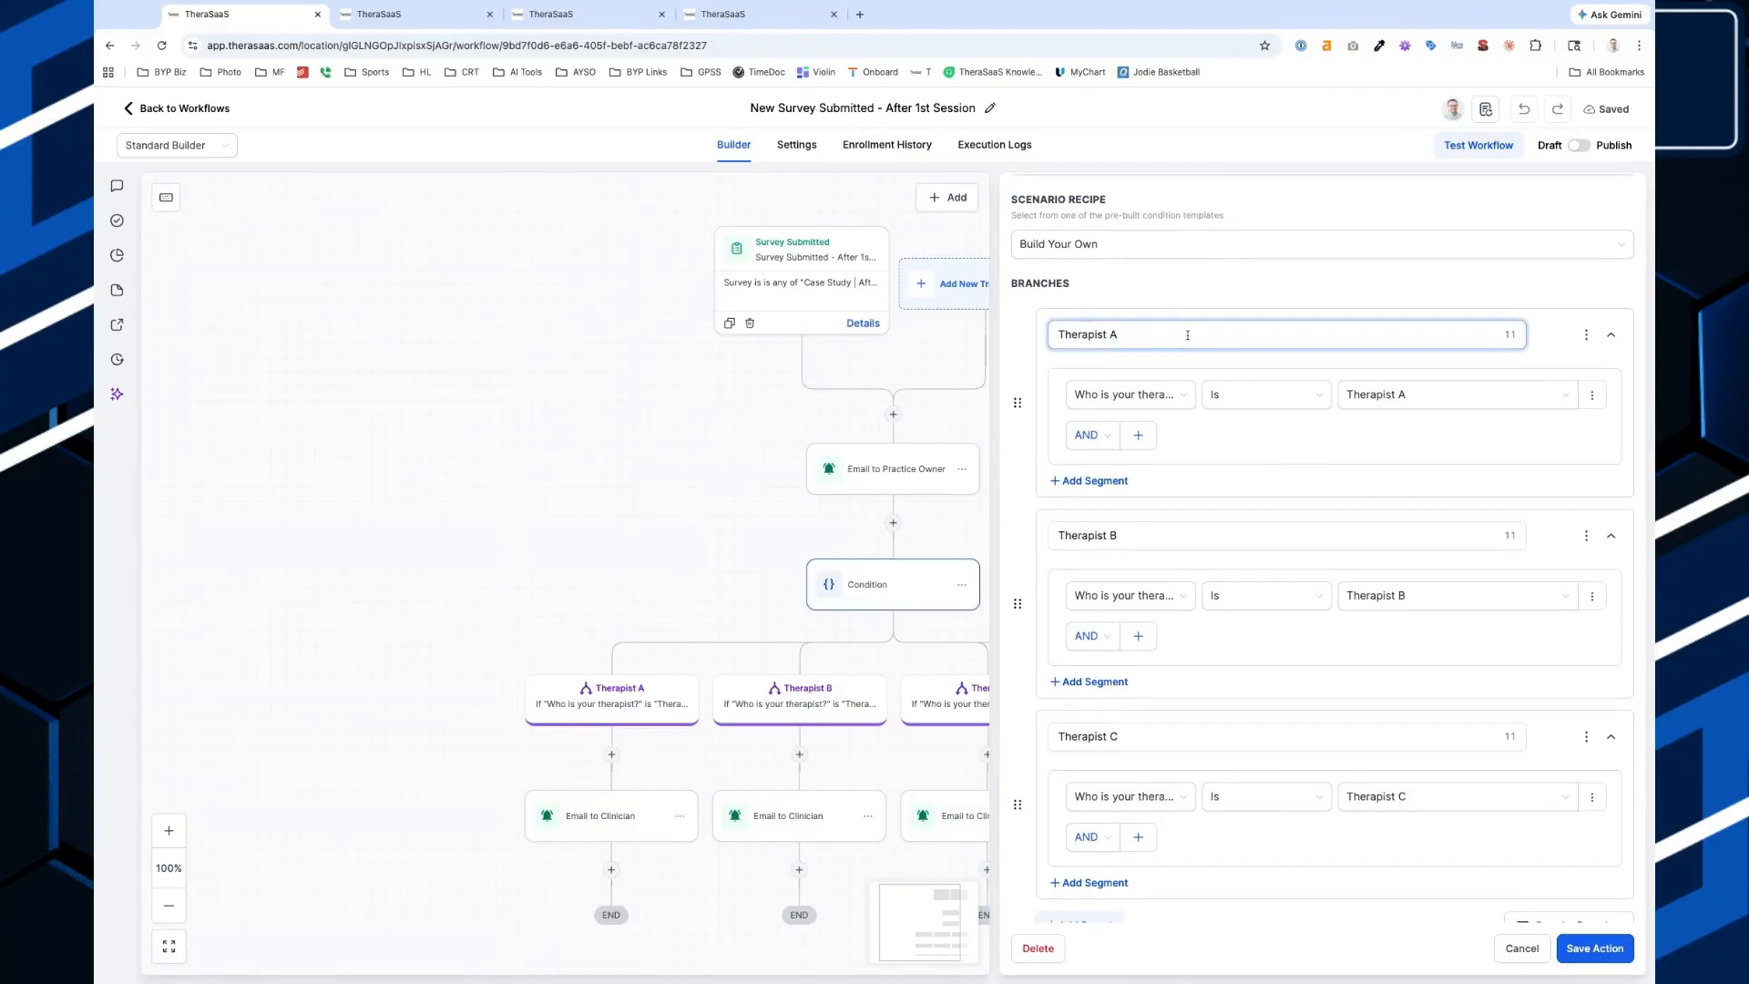
click(1120, 394)
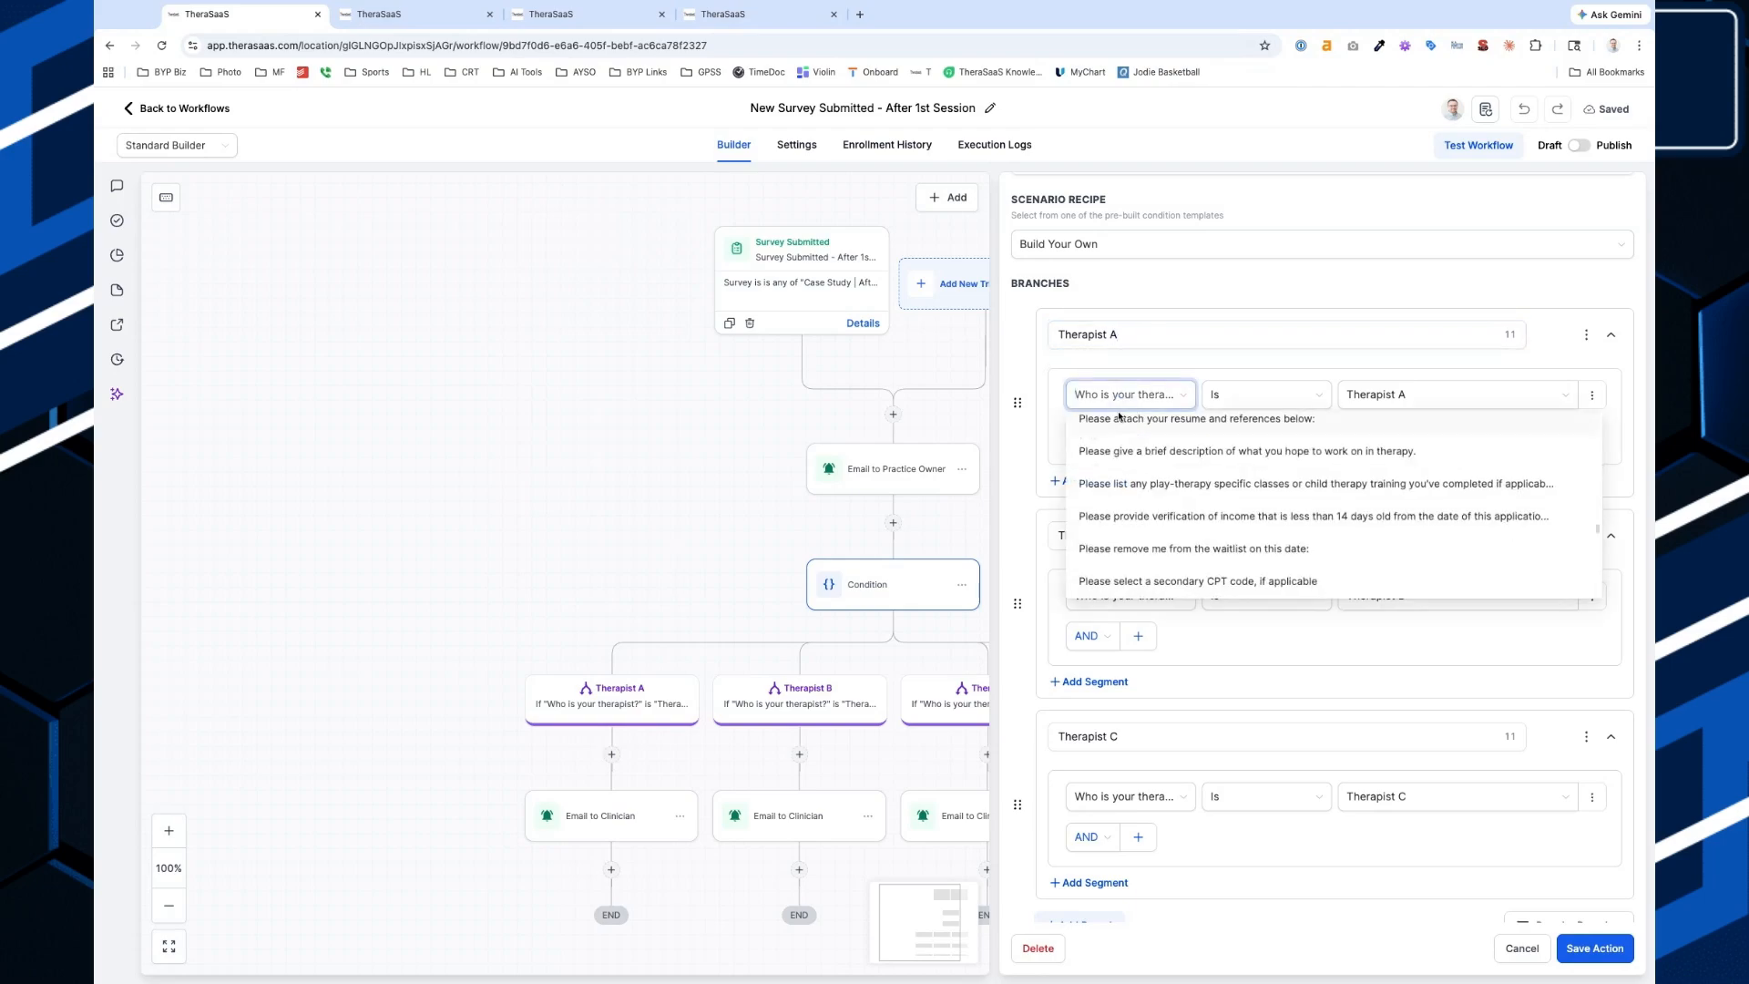
click(1370, 397)
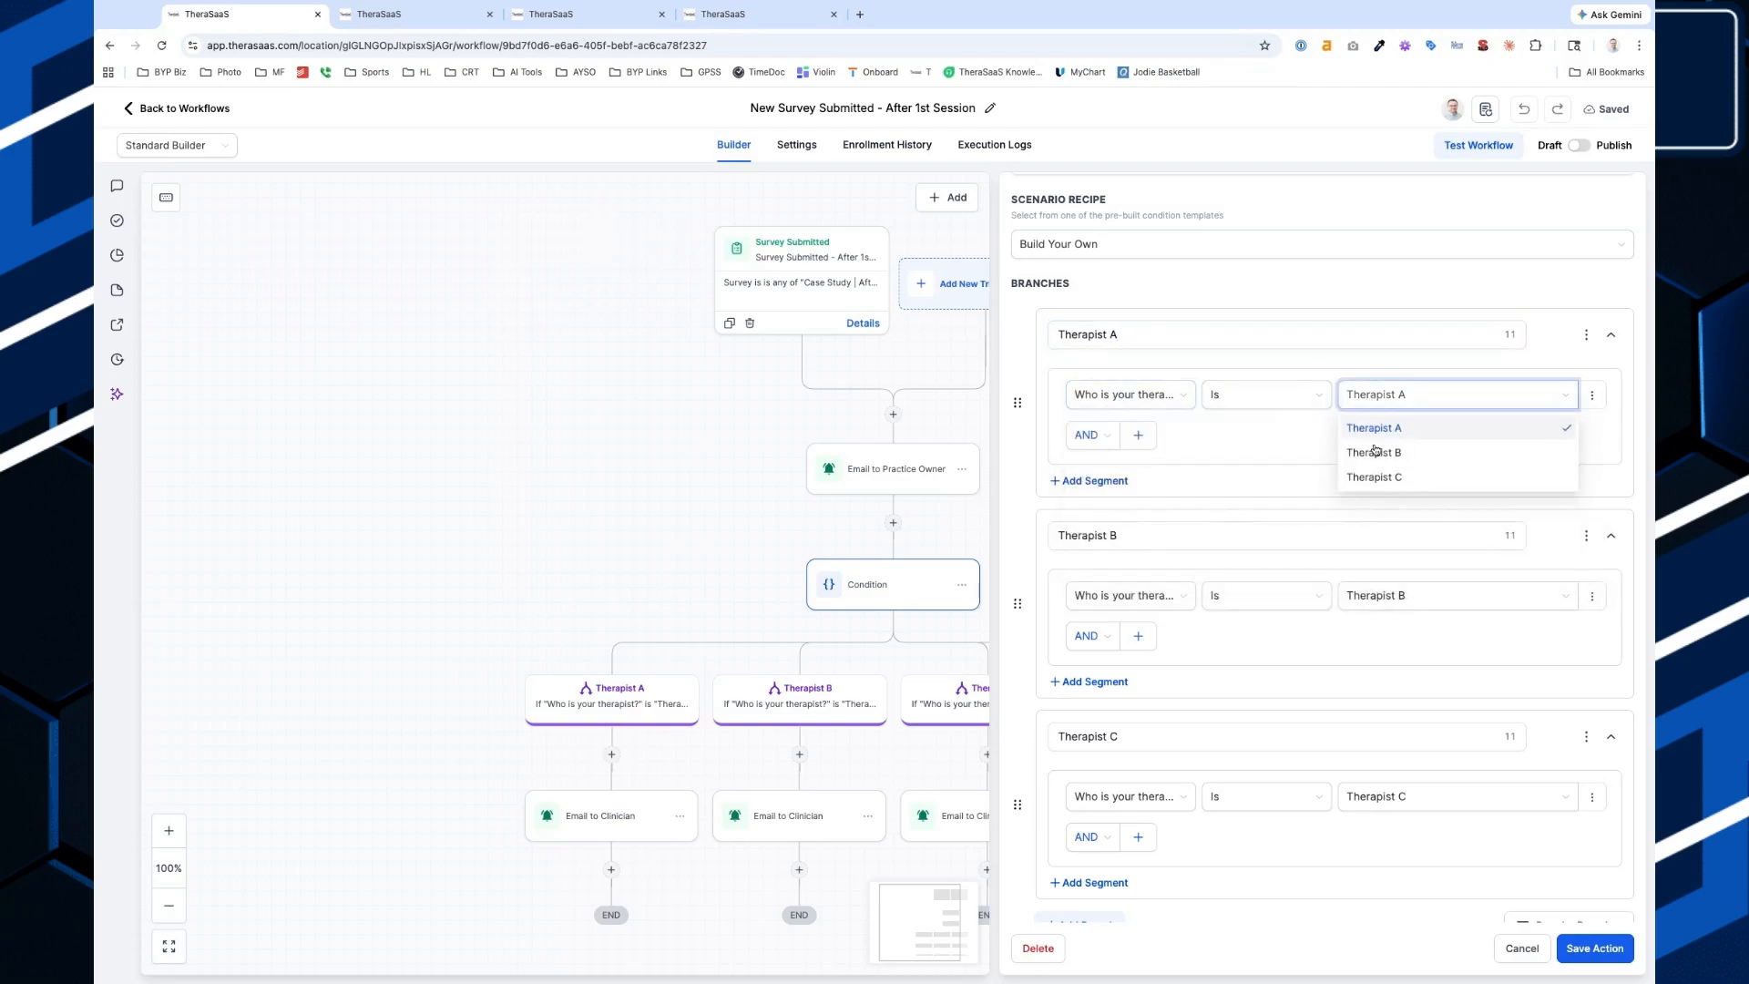
click(1190, 363)
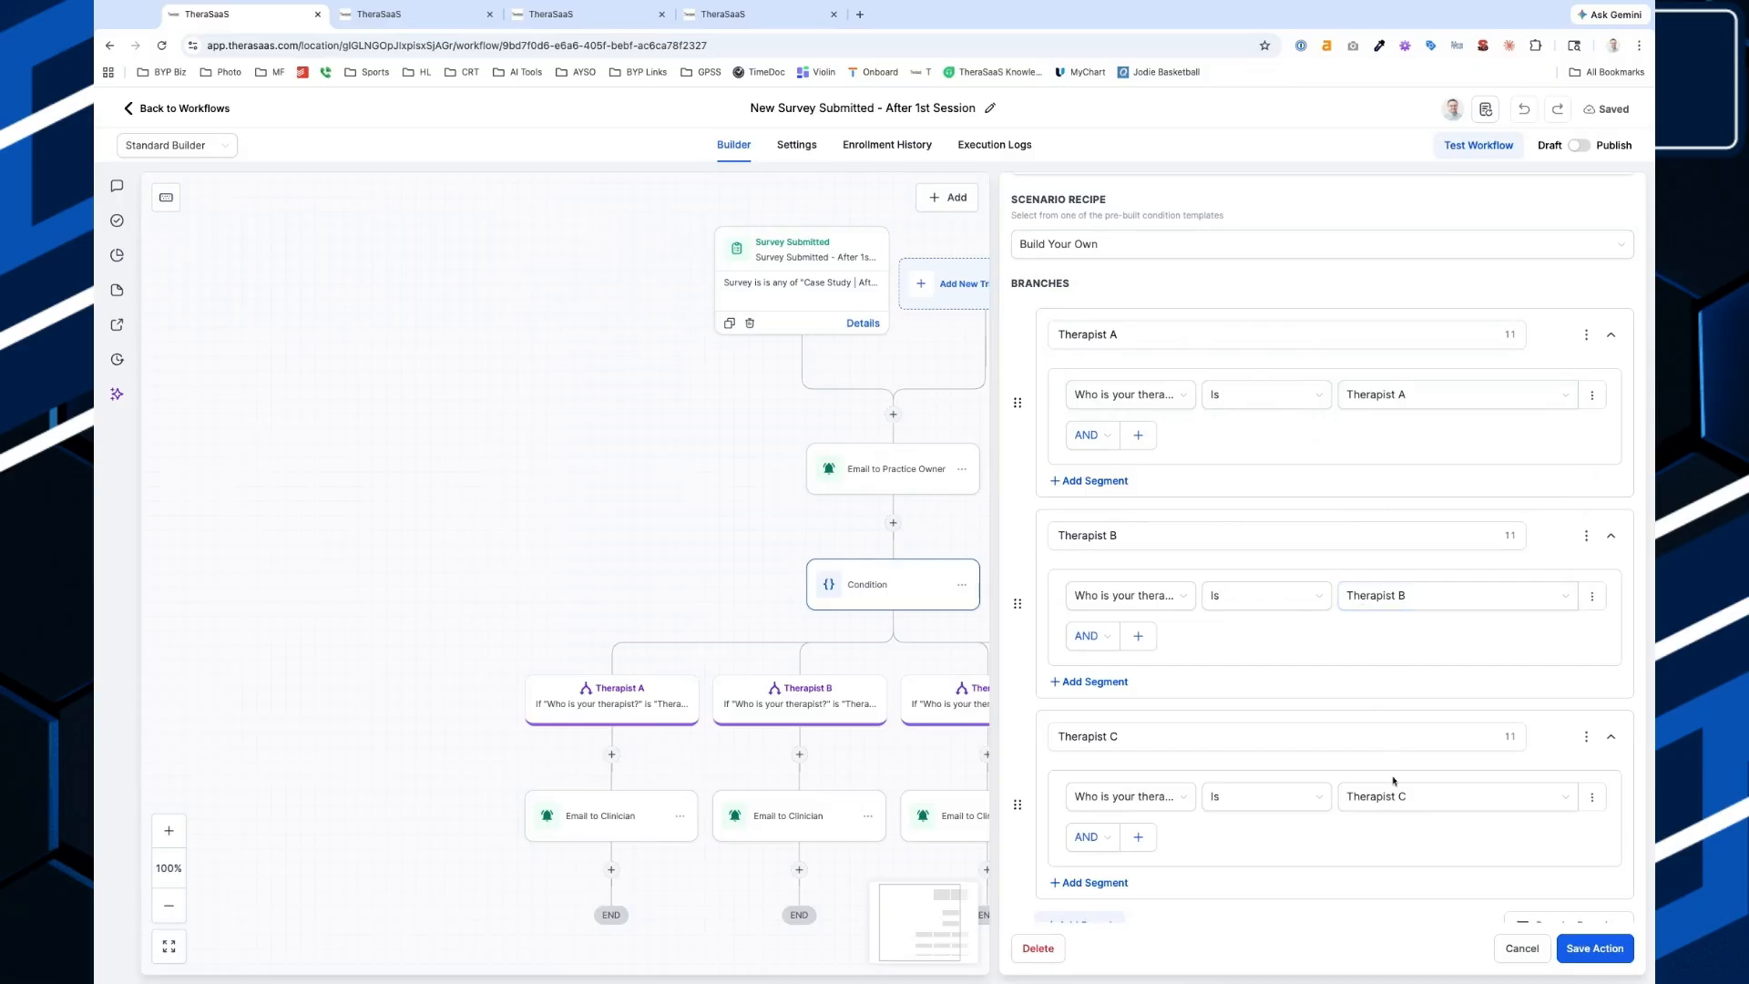
scroll(1391, 726, down, 1)
scroll(1391, 724, down, 1)
click(1521, 948)
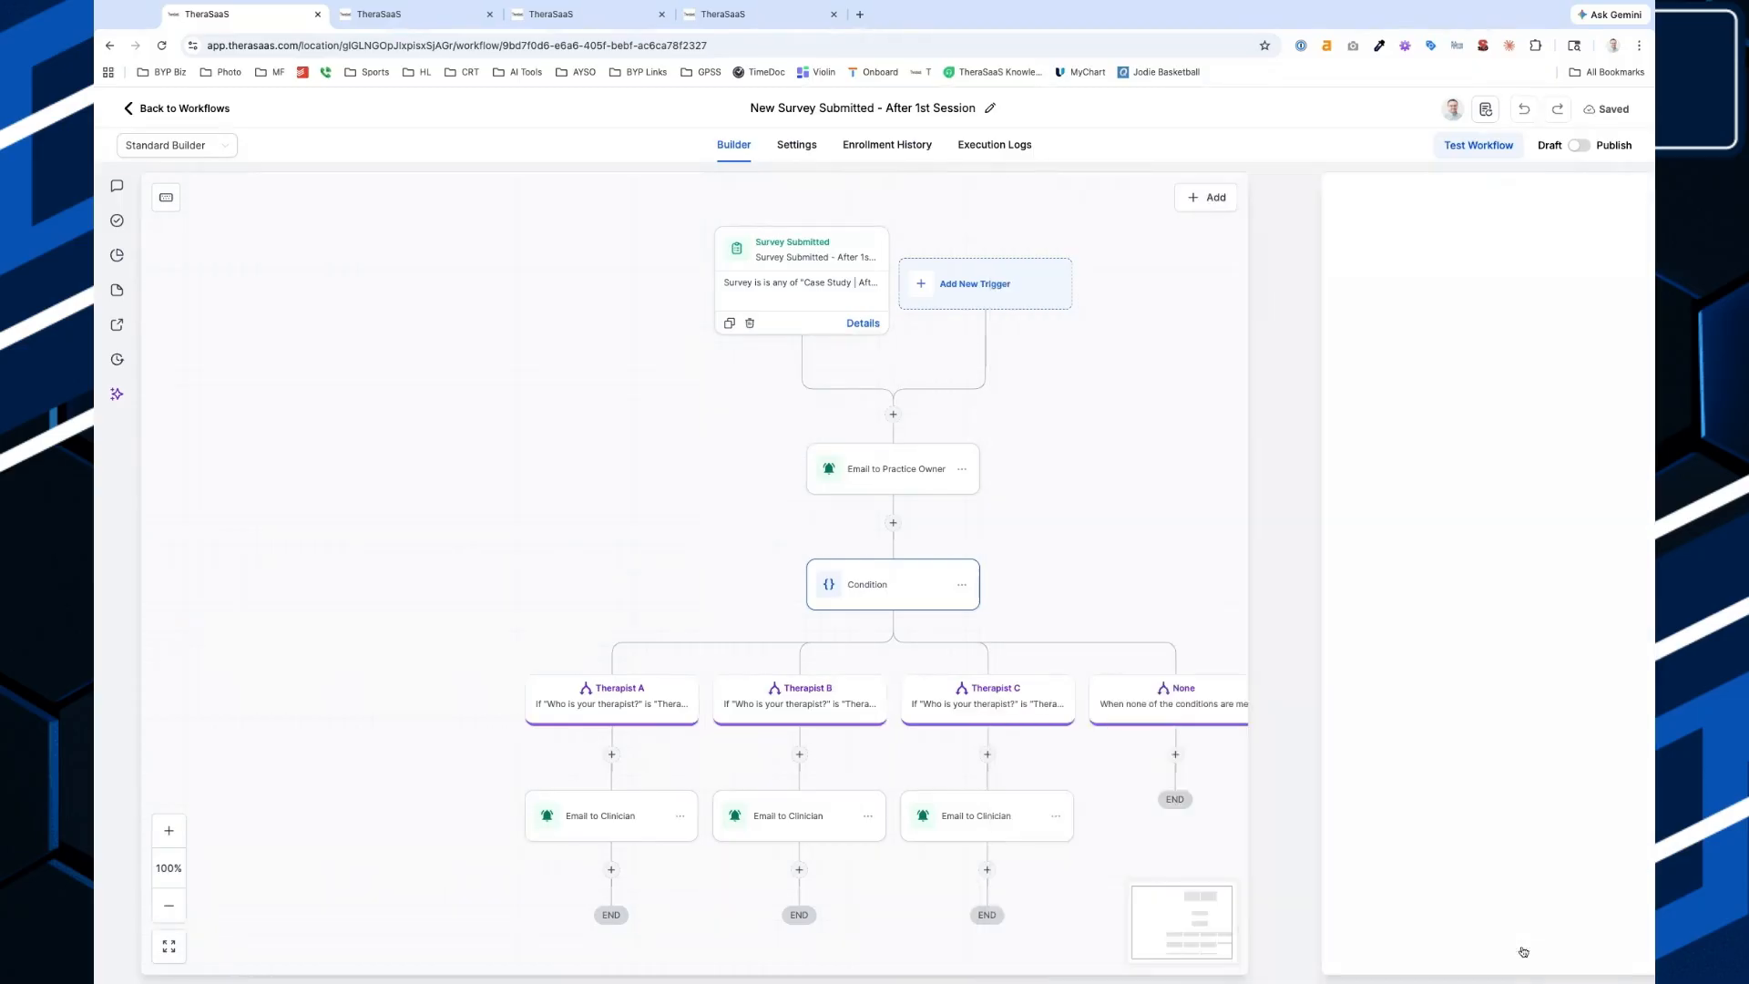
Inspect the recipient and subject settings of the Email to Clinician notification on the Therapist A branch.
click(618, 816)
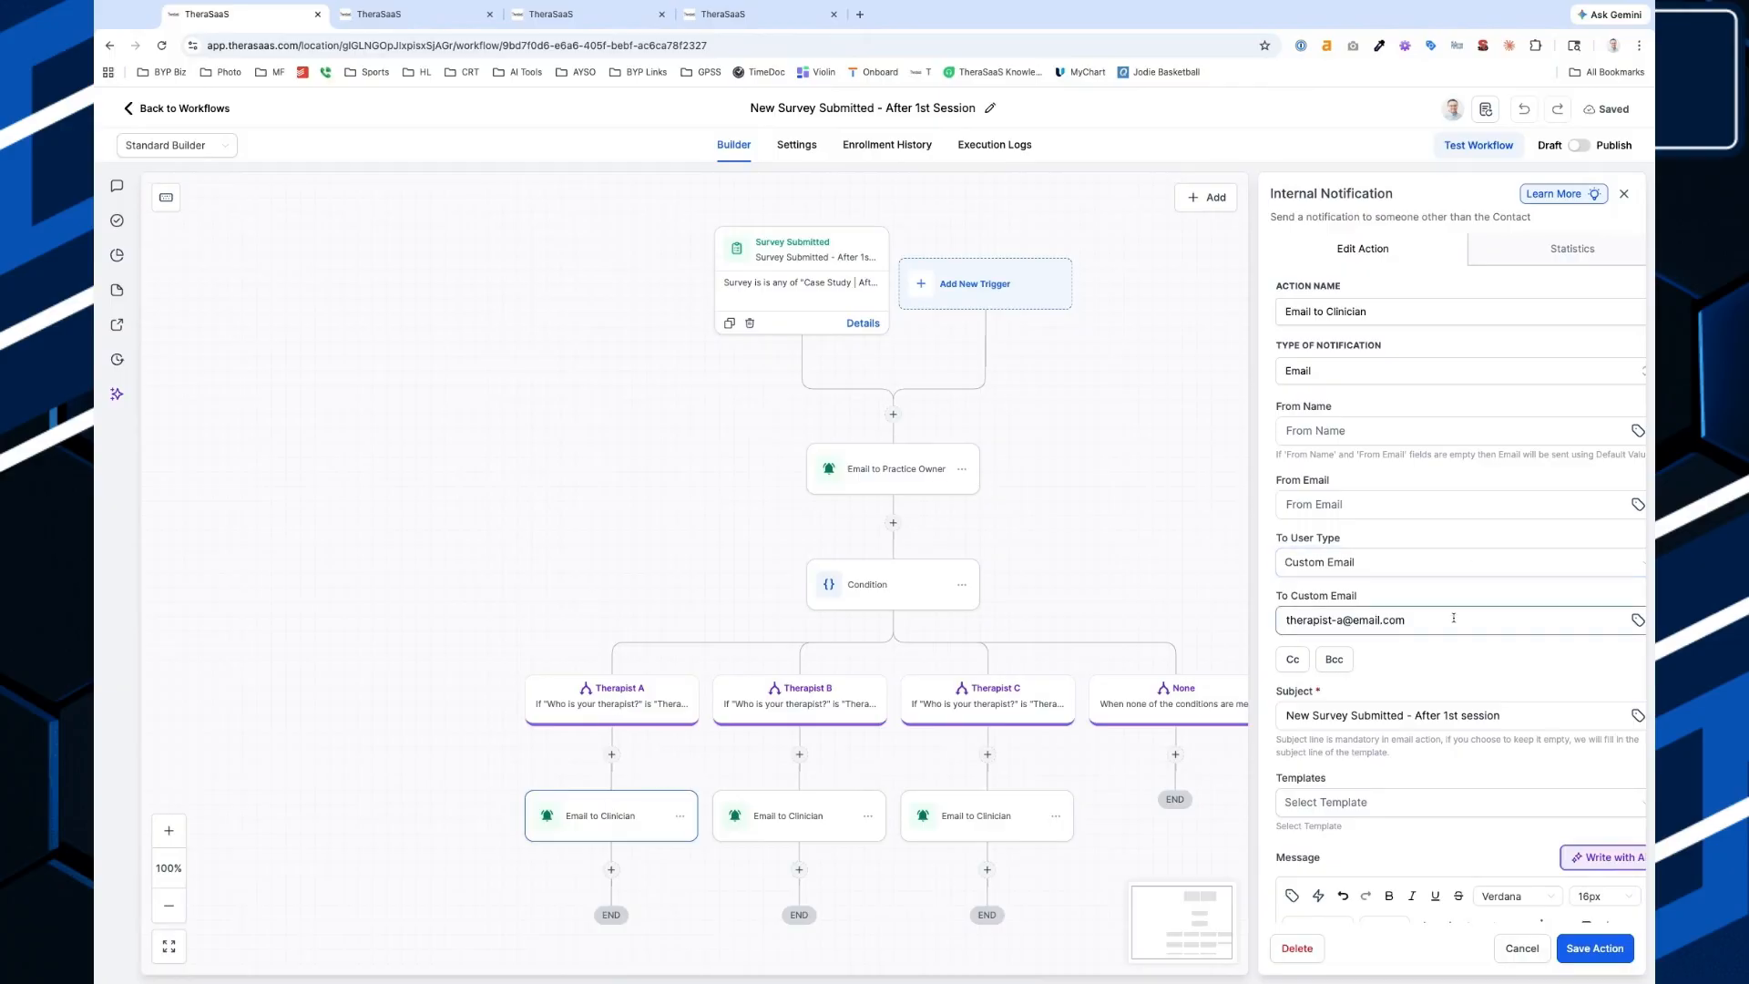
ctrl+scroll(1454, 617, up, 5)
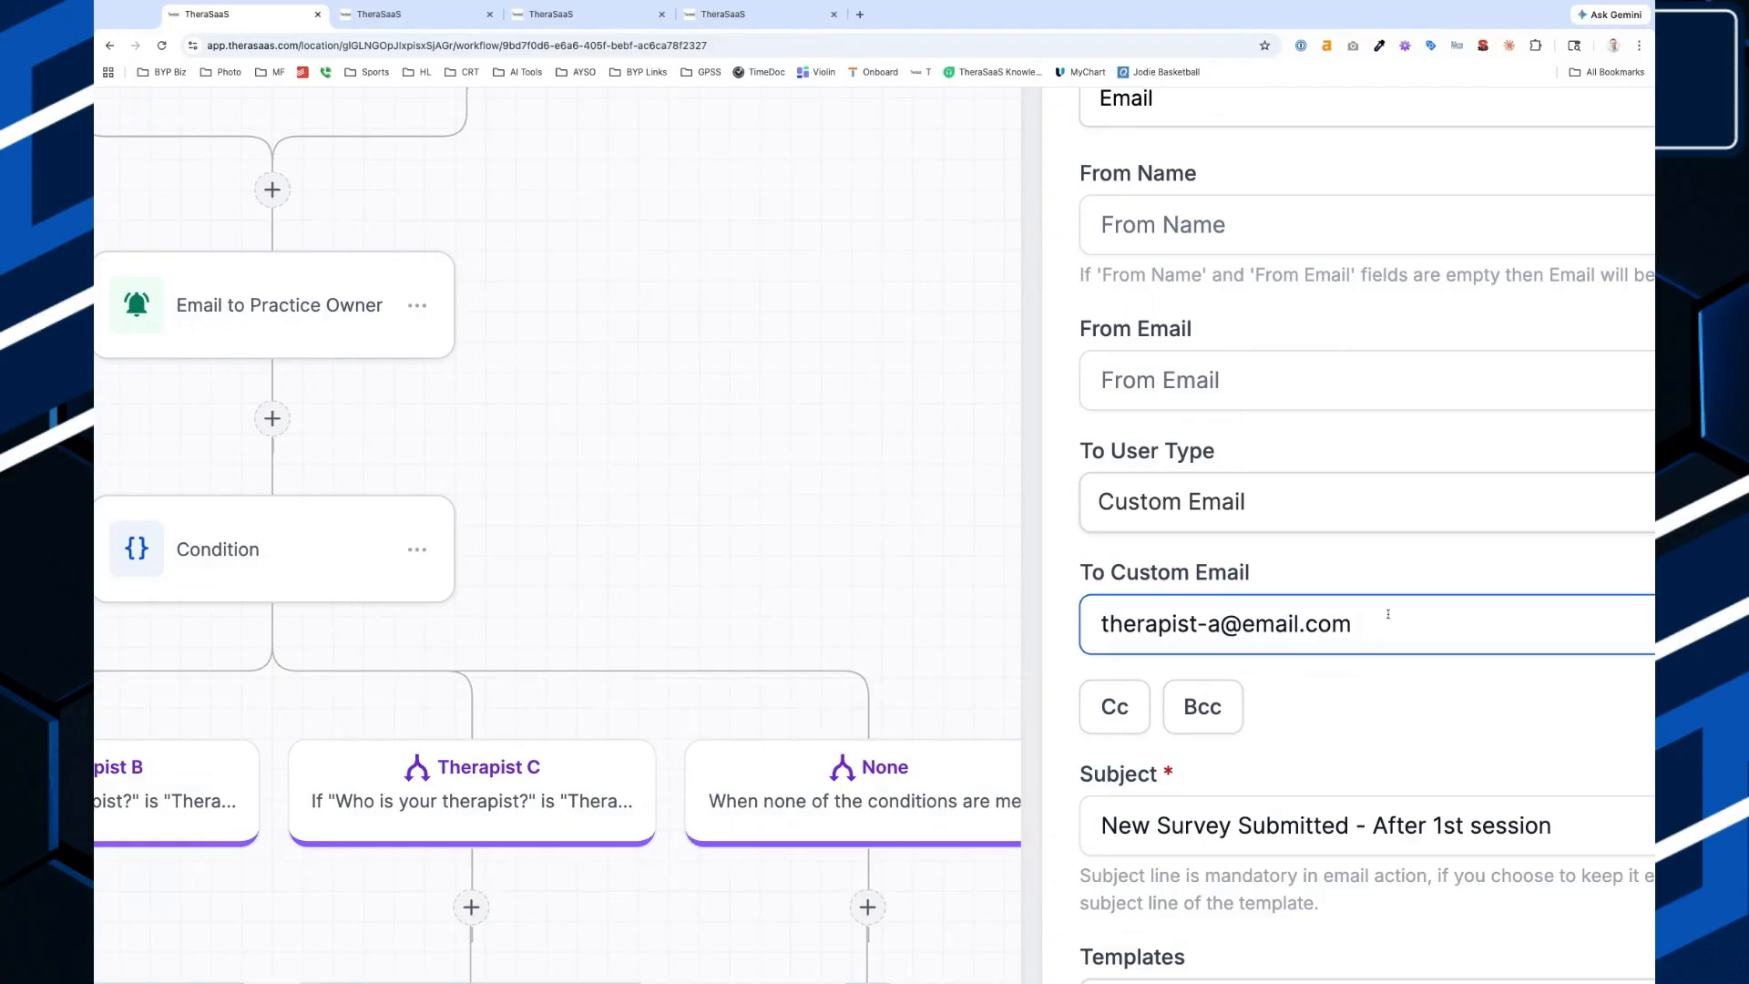
scroll(1387, 613, down, 5)
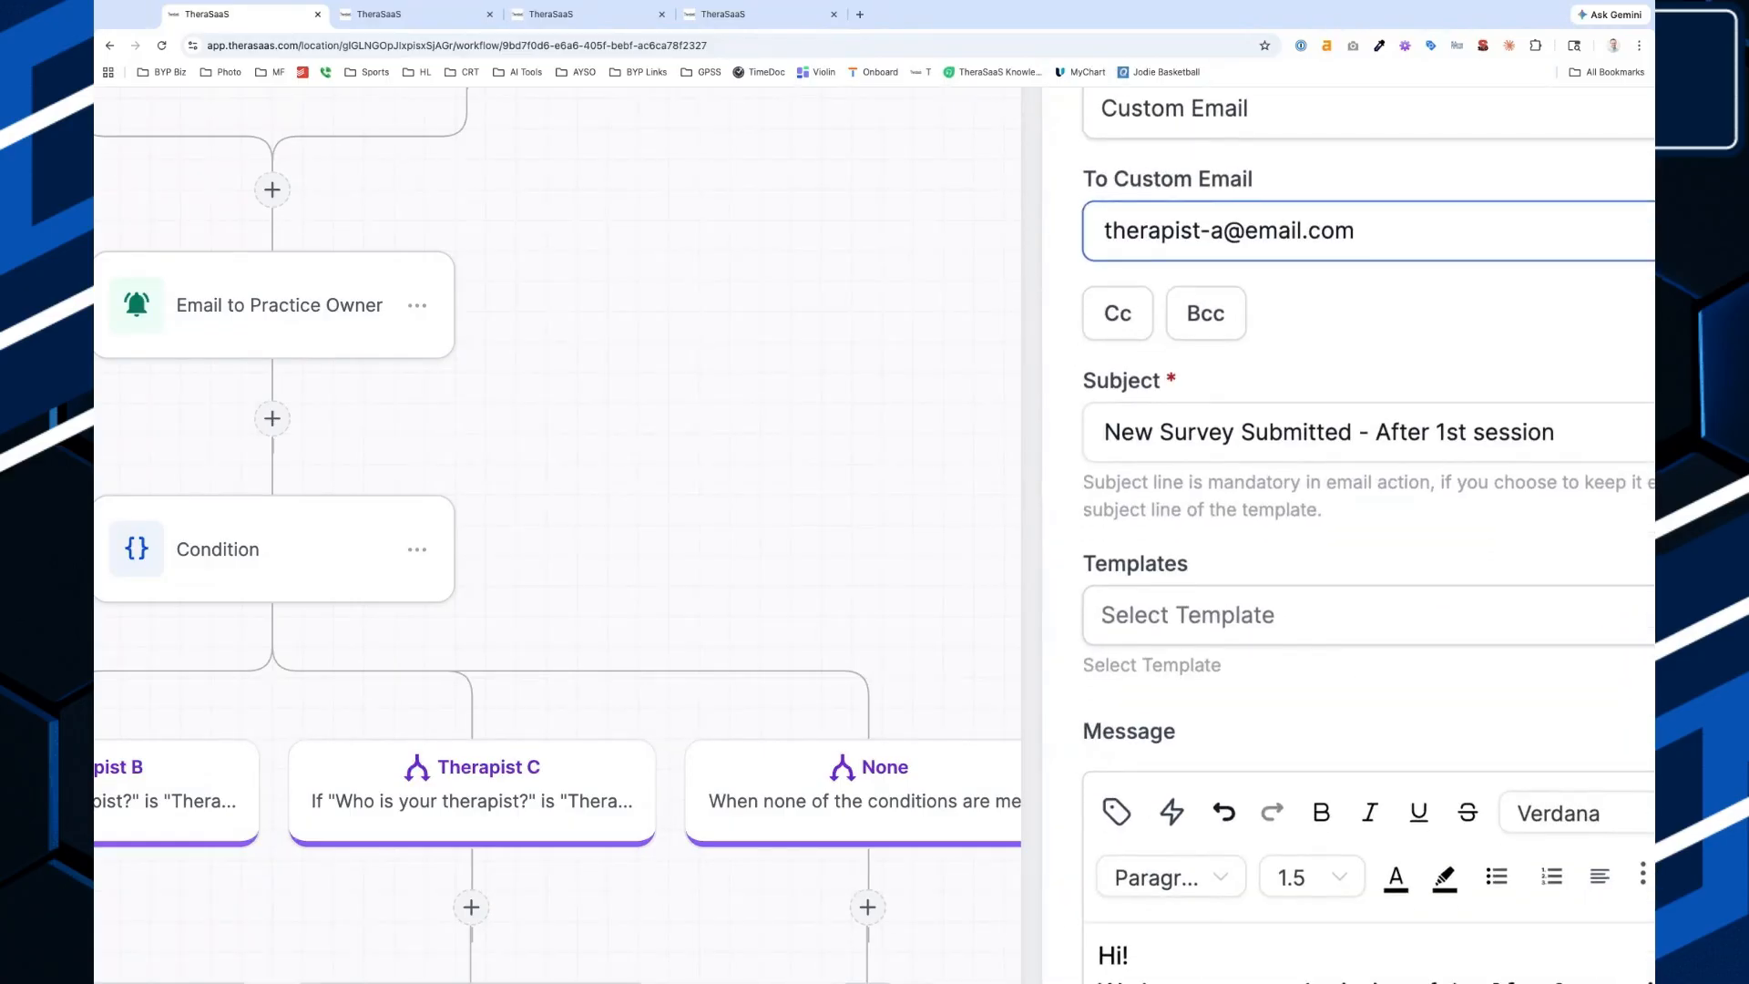
scroll(1385, 613, down, 3)
ctrl+scroll(1384, 613, down, 4)
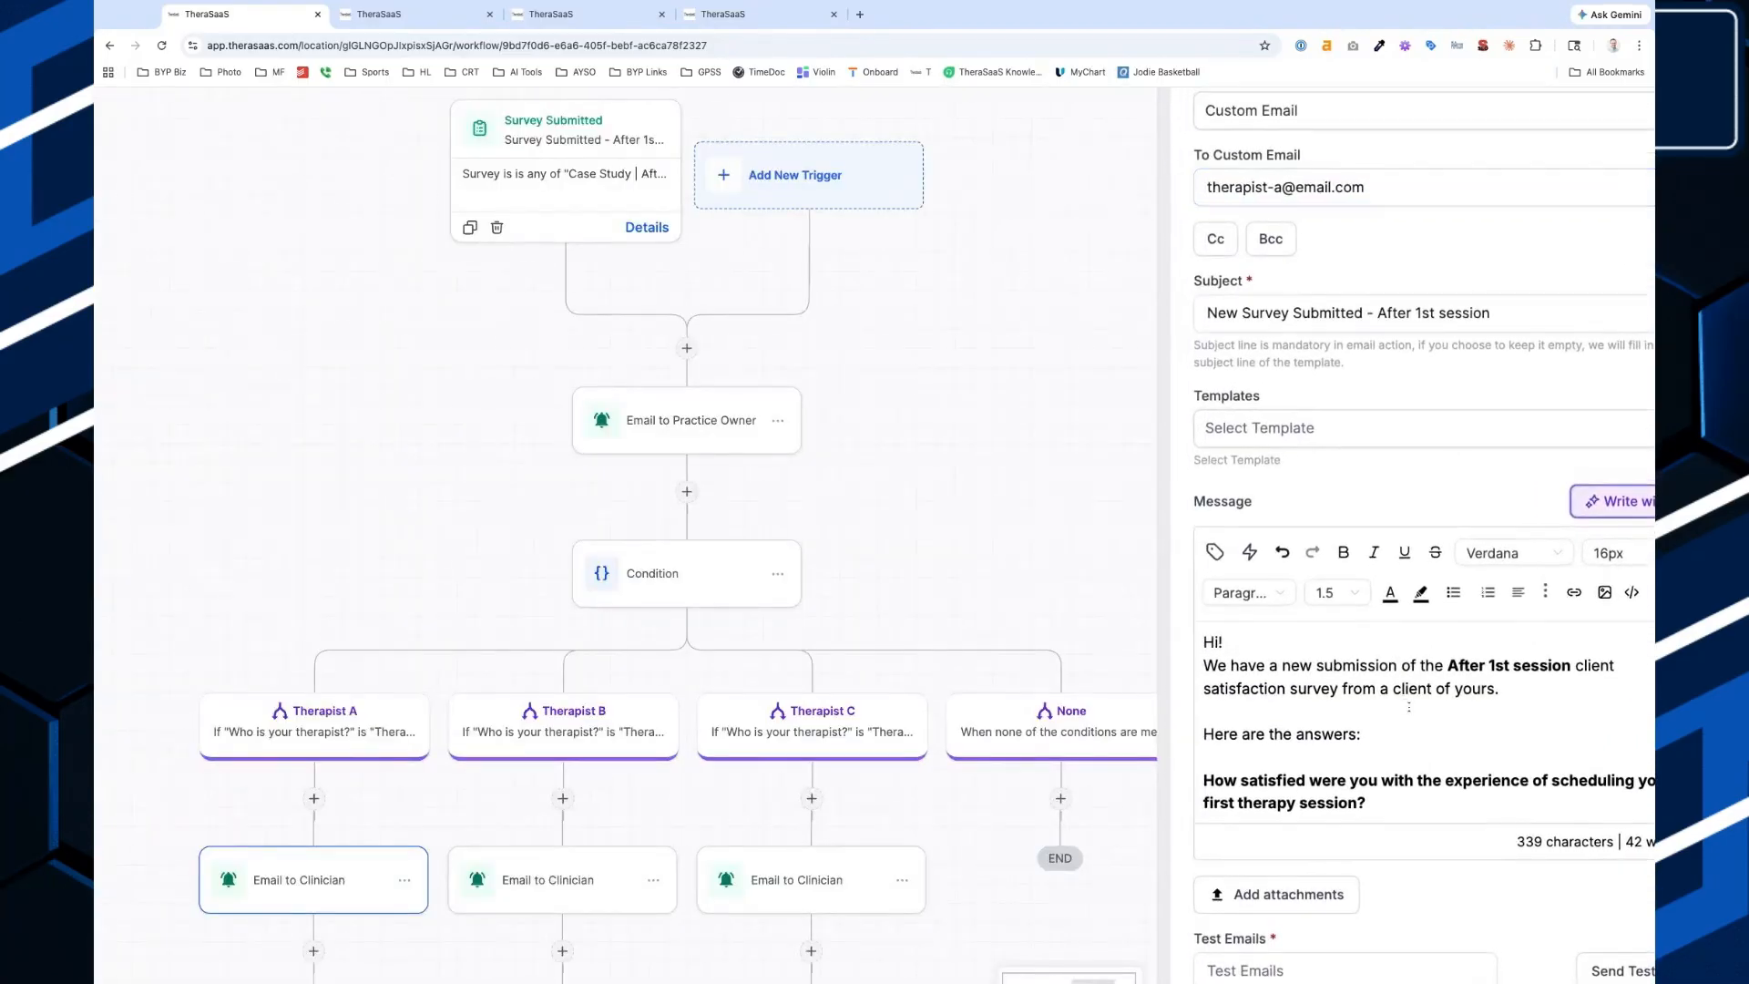
Examine the Therapist A clinician email's message, highlight its scheduling satisfaction answer field, and view the parallel therapist branches.
scroll(1409, 707, down, 3)
scroll(1409, 707, down, 2)
scroll(1457, 664, right, 1)
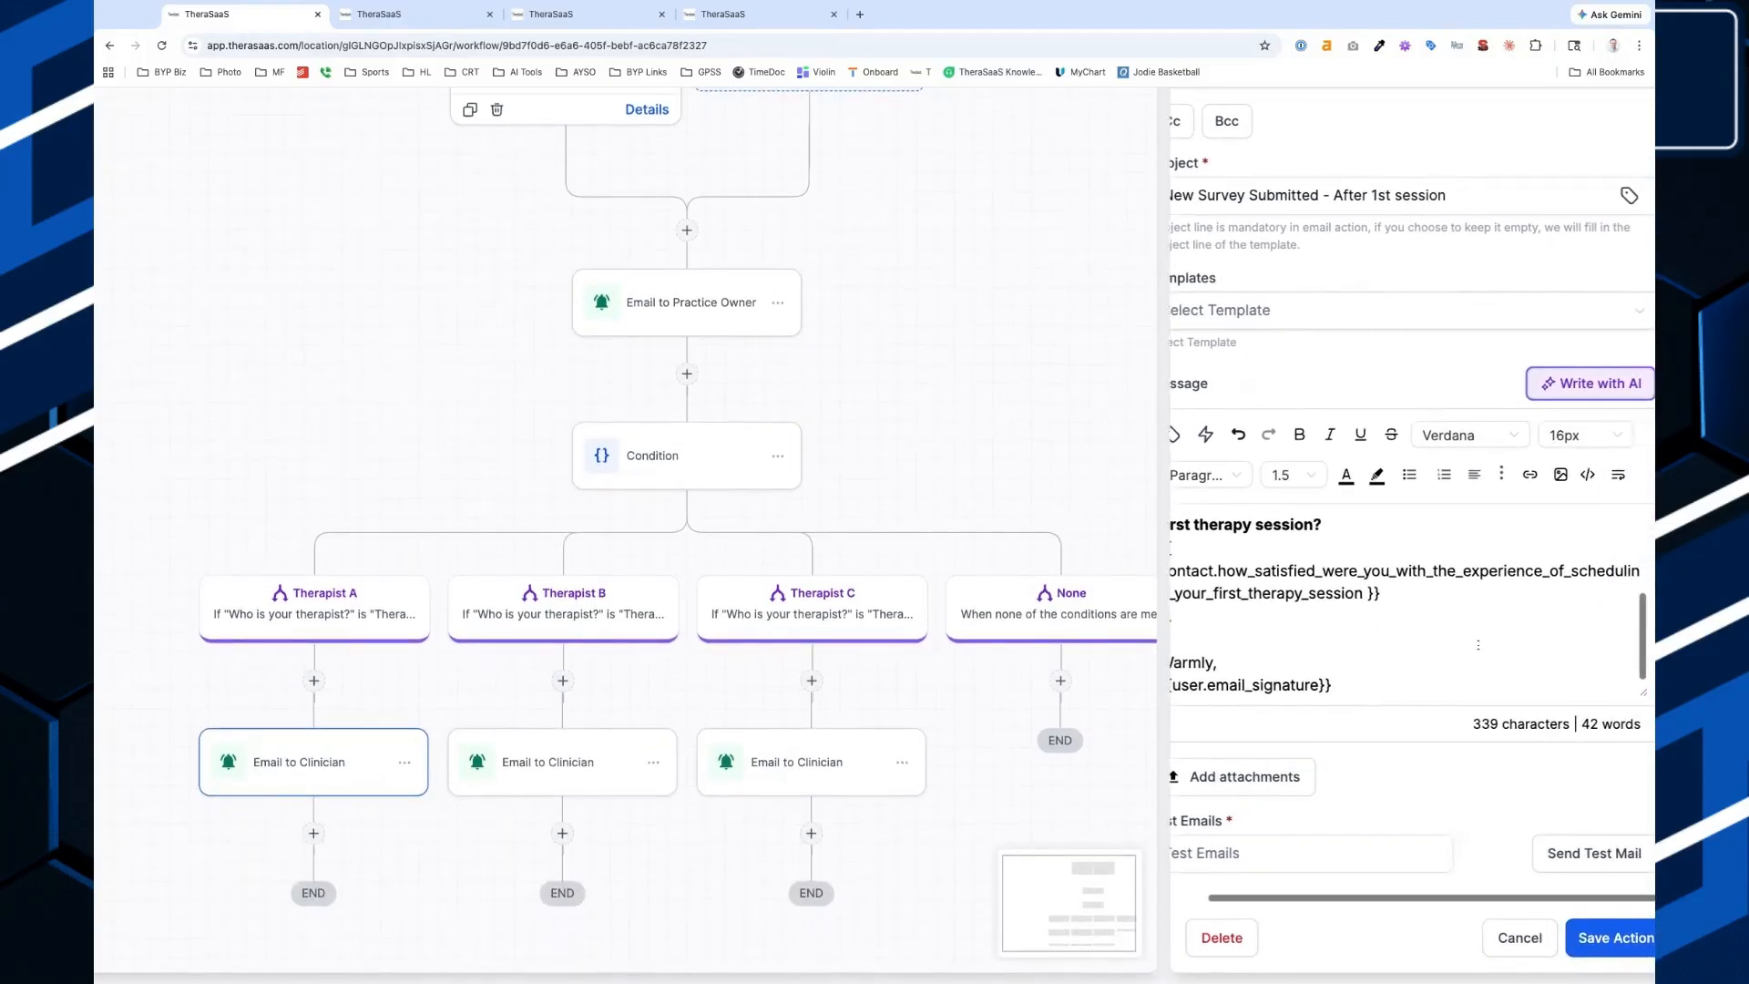
scroll(1457, 619, left, 1)
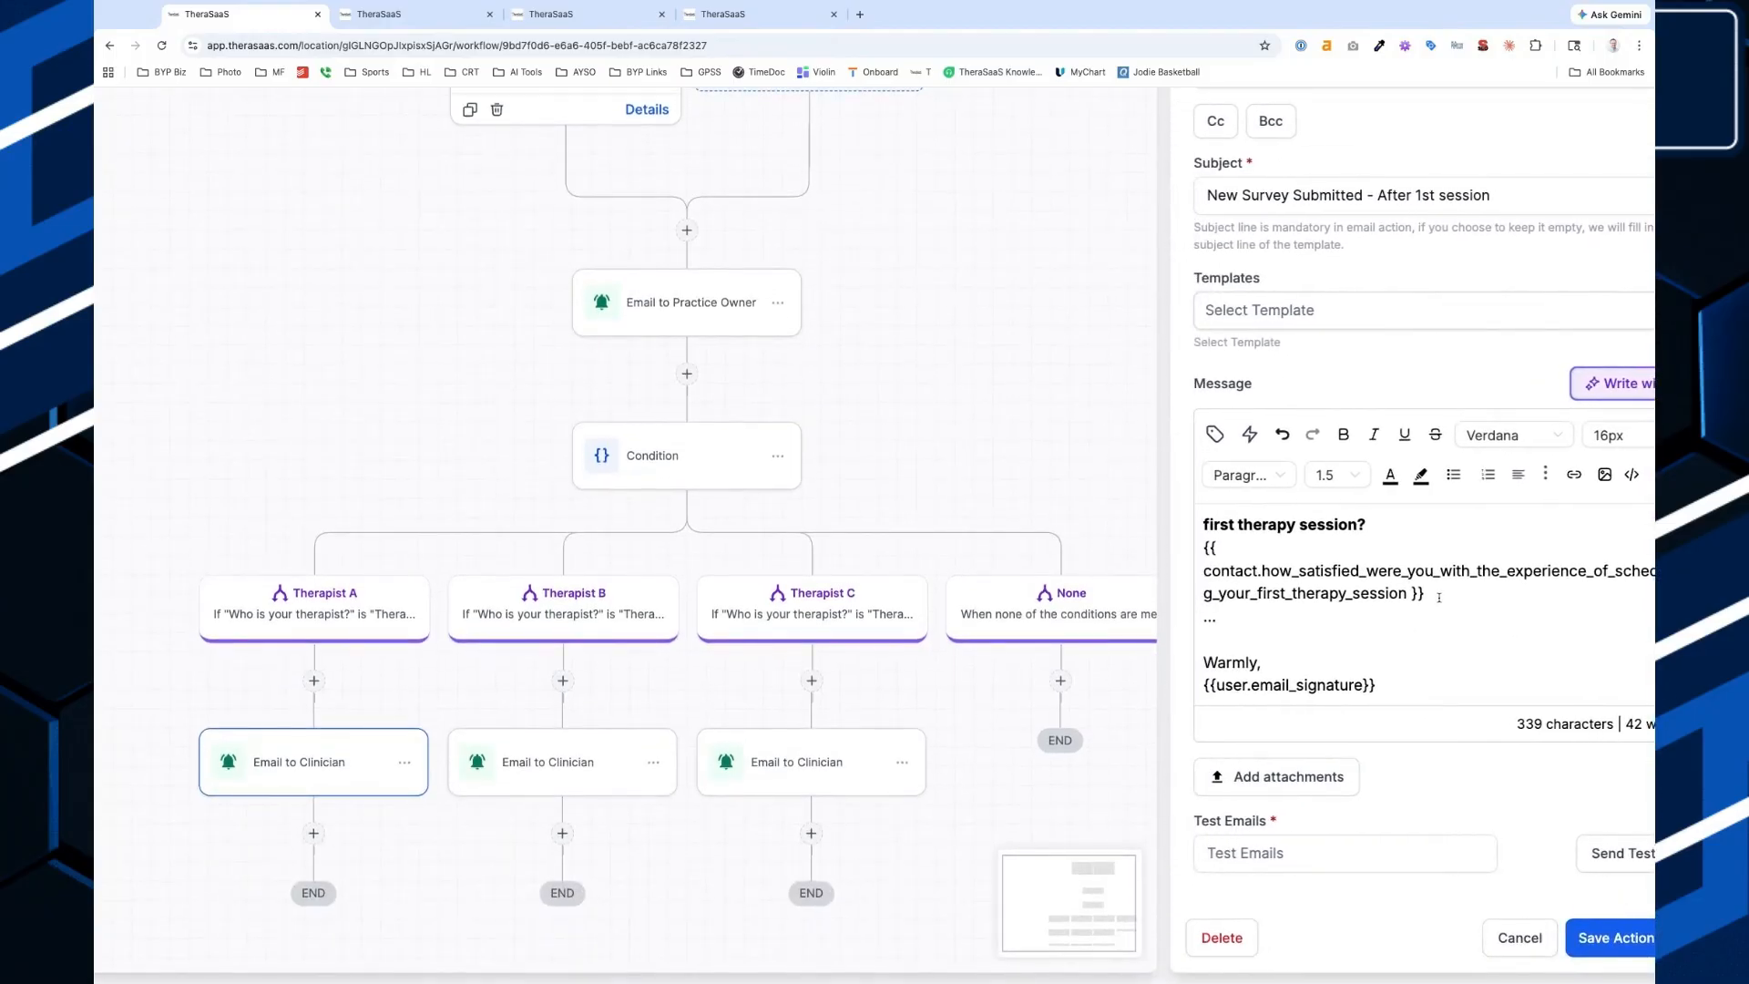
drag(1439, 598, 1203, 548)
scroll(1204, 548, up, 1)
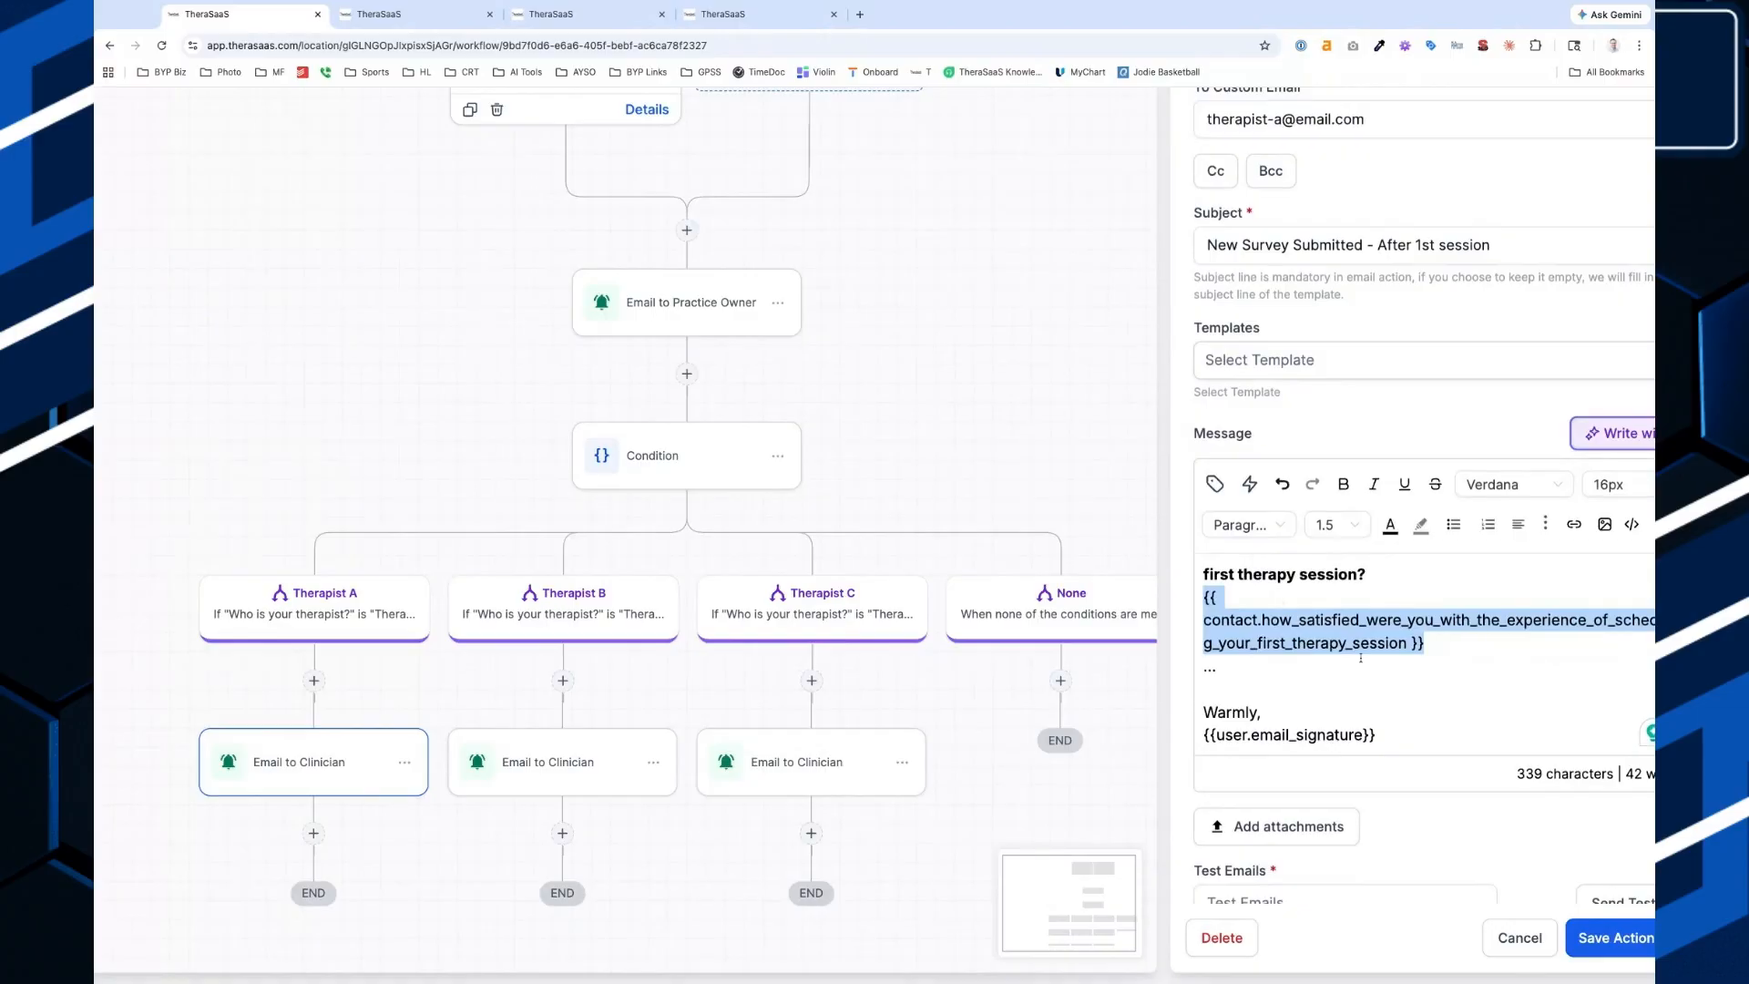
scroll(1361, 657, down, 5)
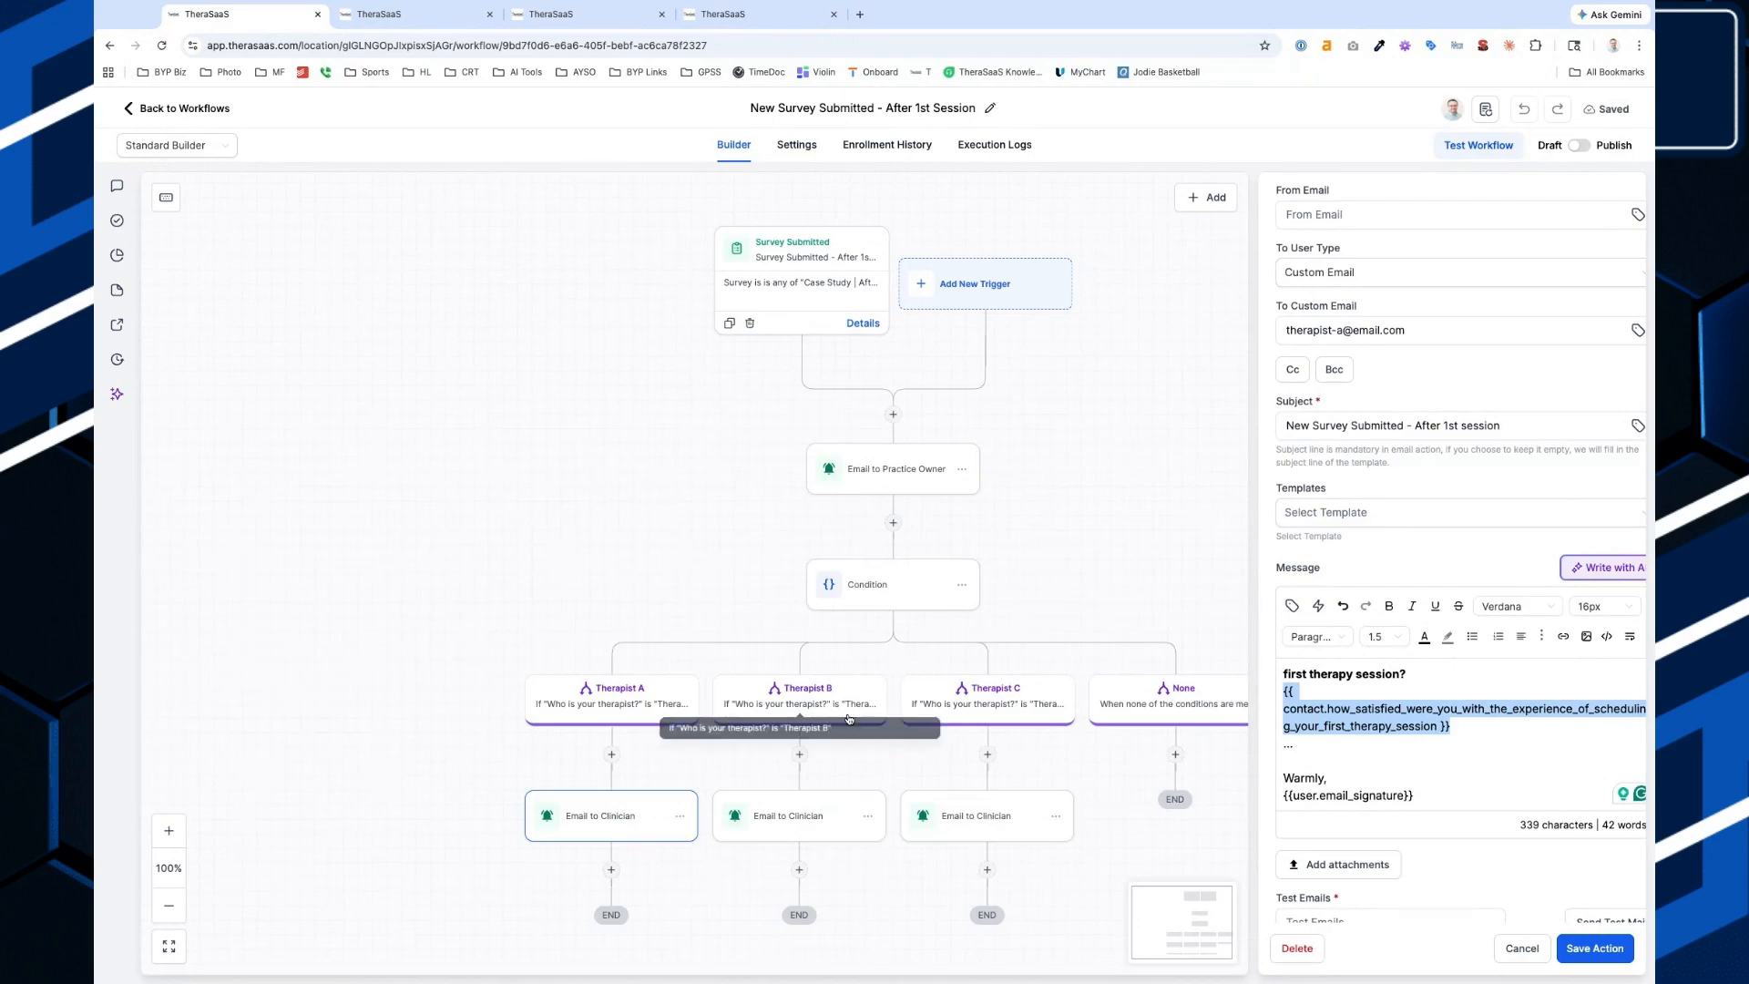
scroll(1096, 588, down, 4)
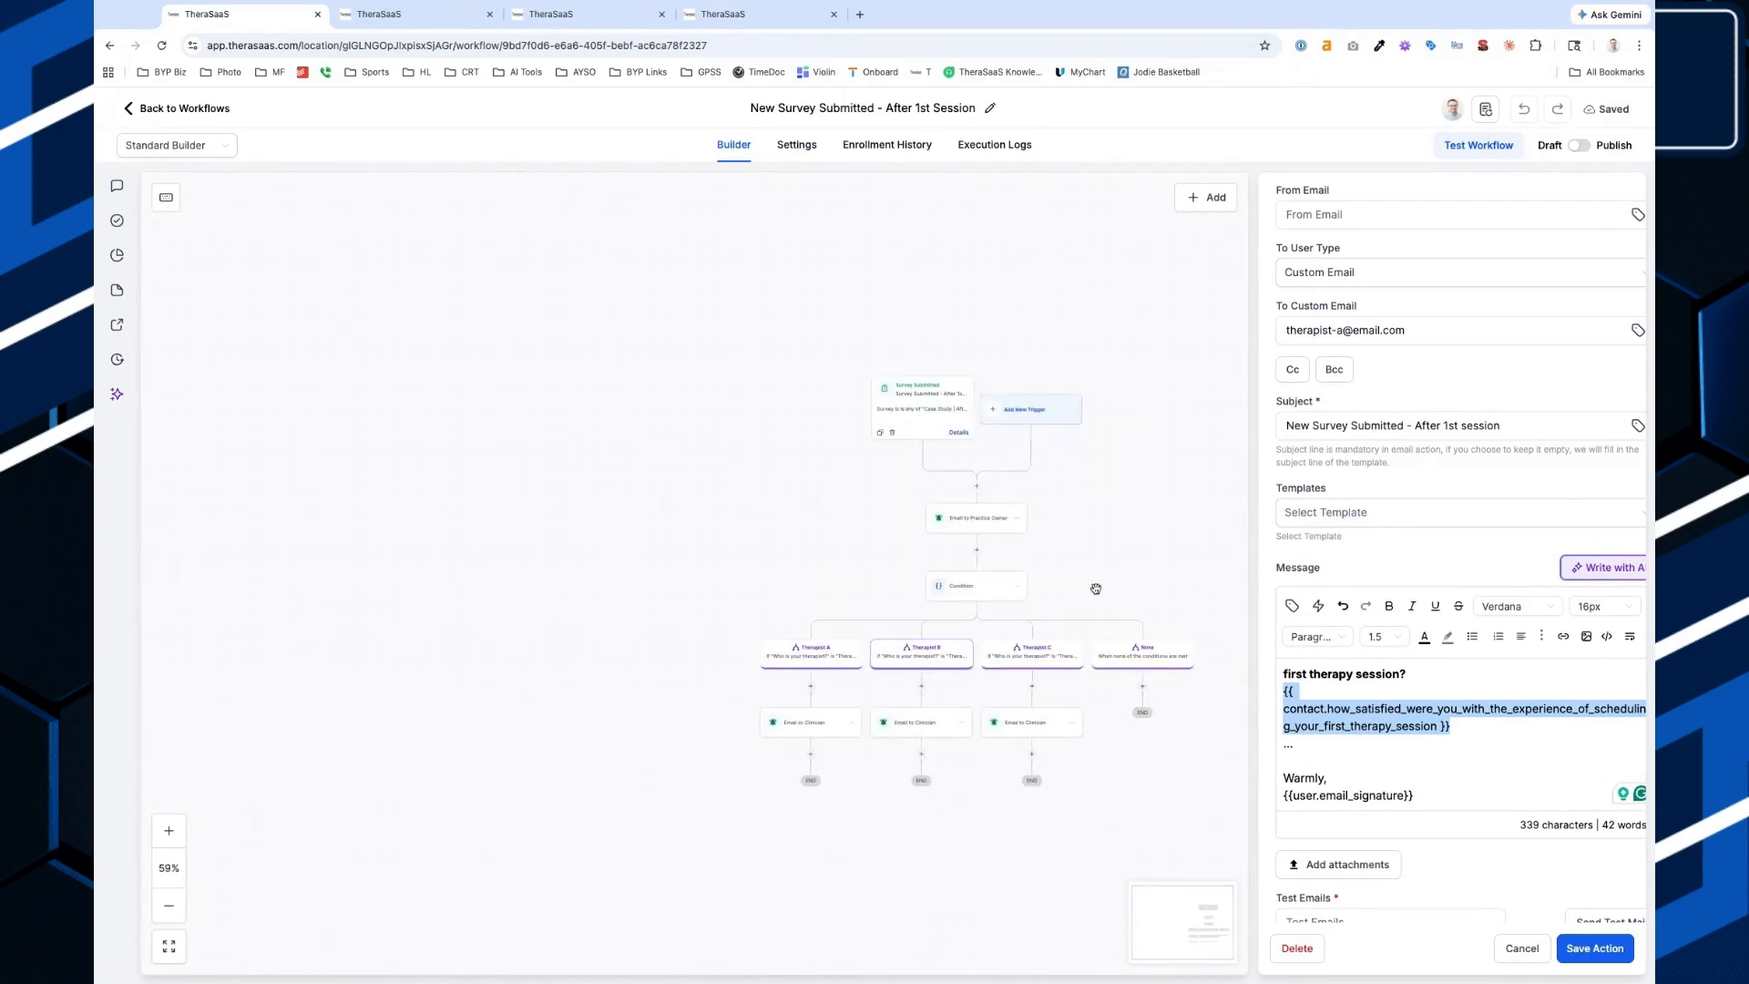
scroll(1116, 560, up, 2)
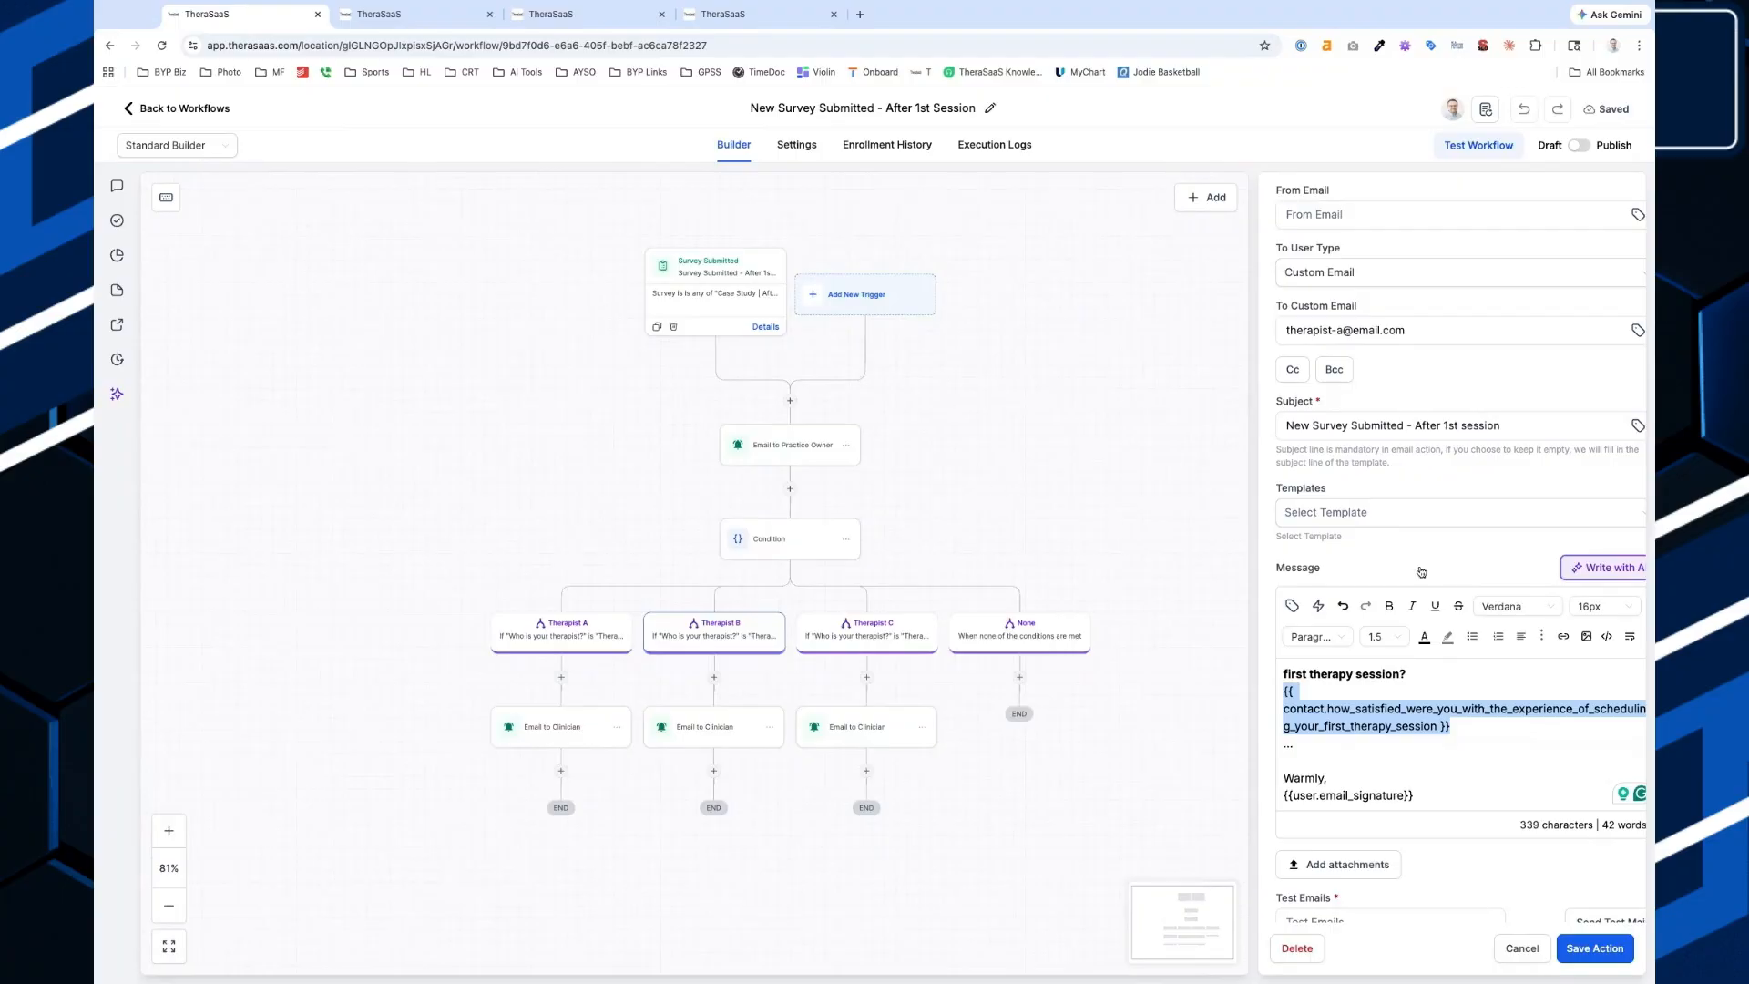
Open the "Opportunity Won: Client Email + After 1st Session Survey" workflow from the workflow list and discard the unsaved trigger changes.
click(184, 108)
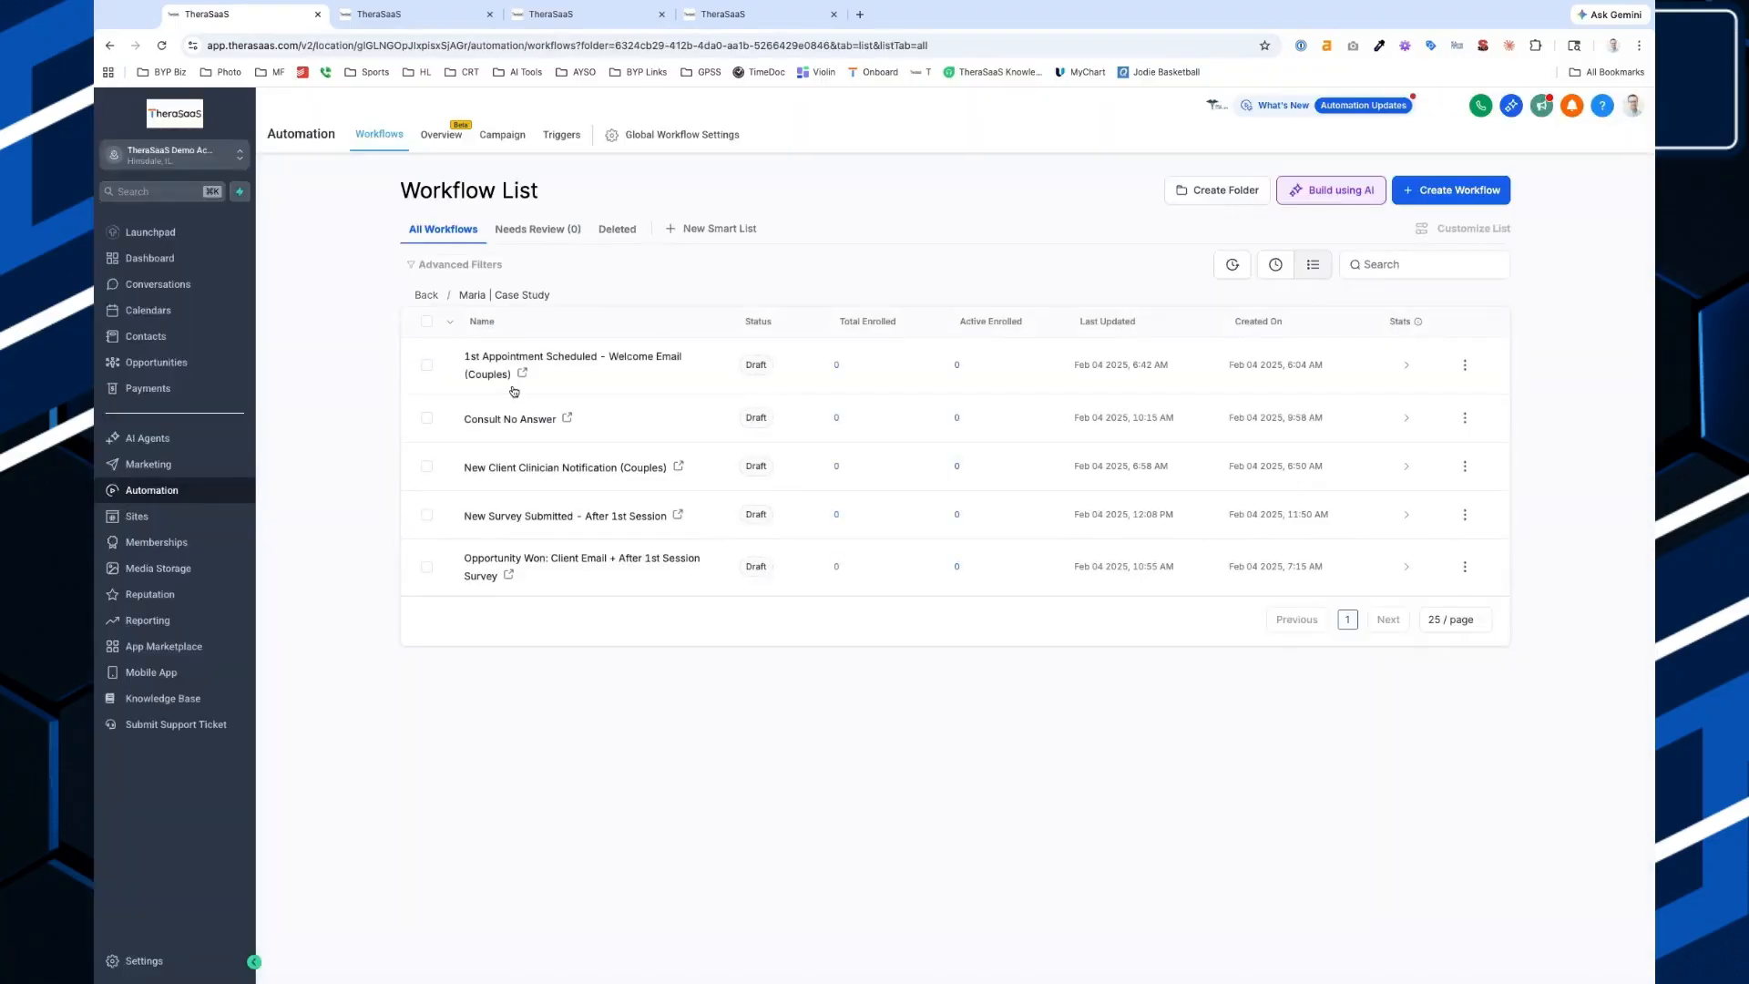
click(538, 564)
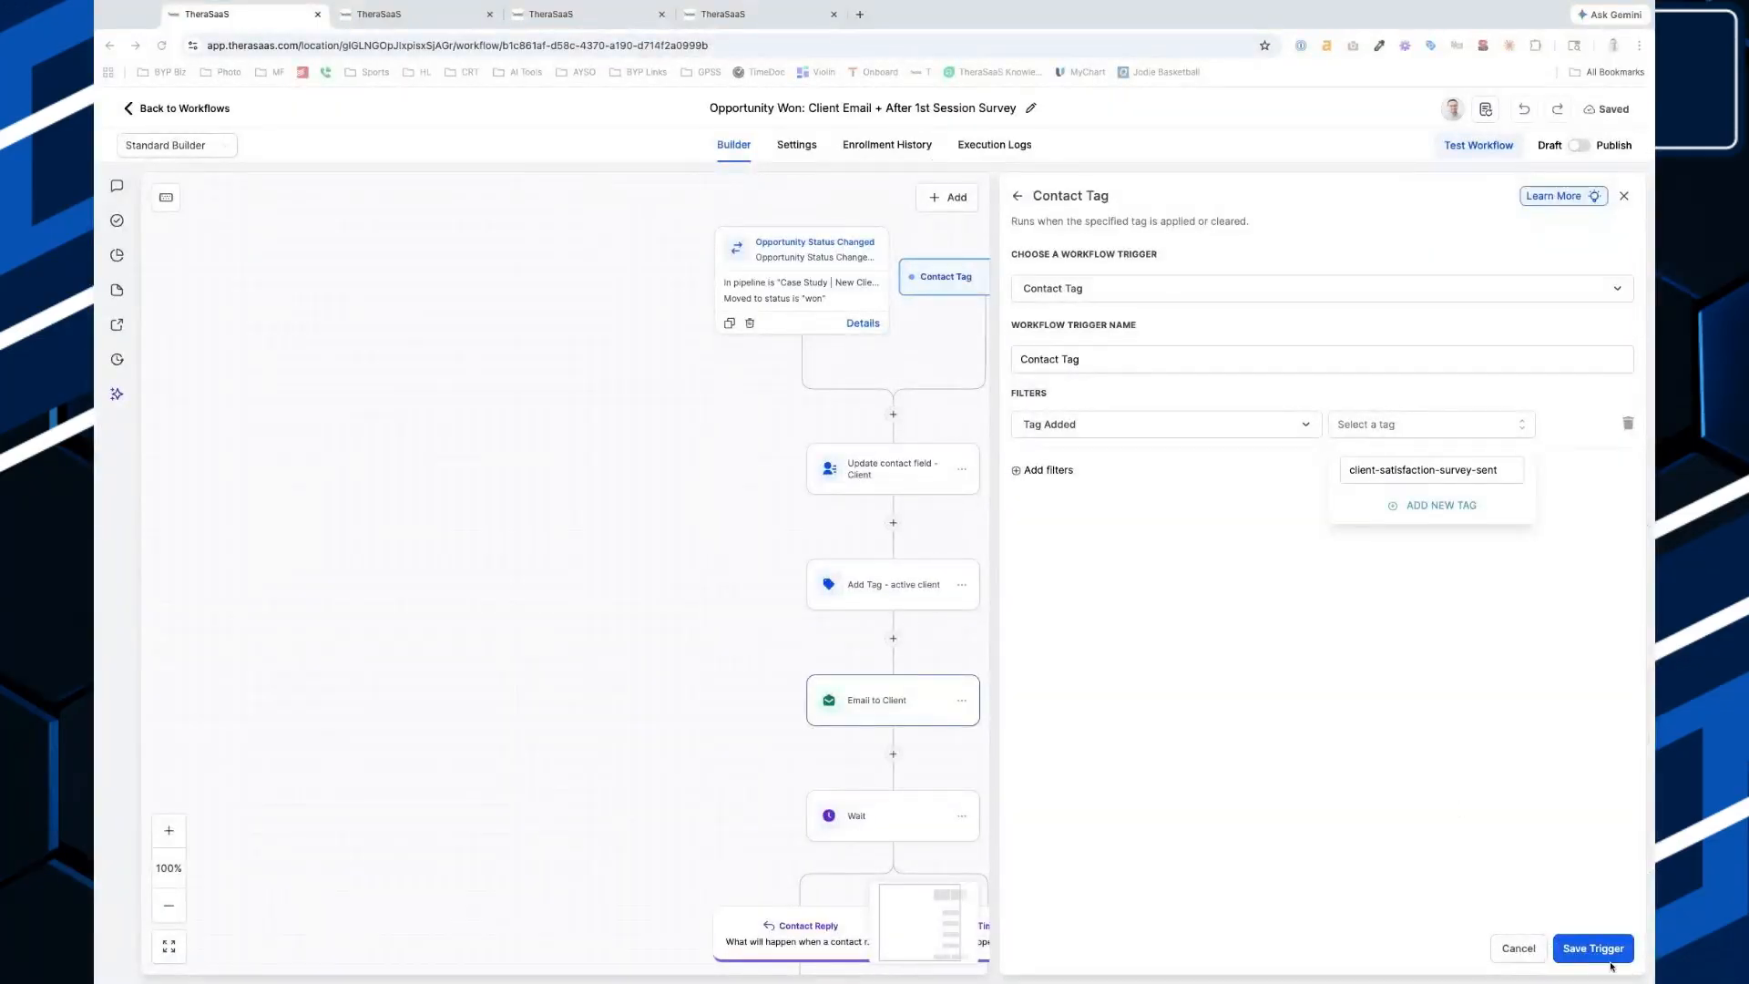
click(953, 566)
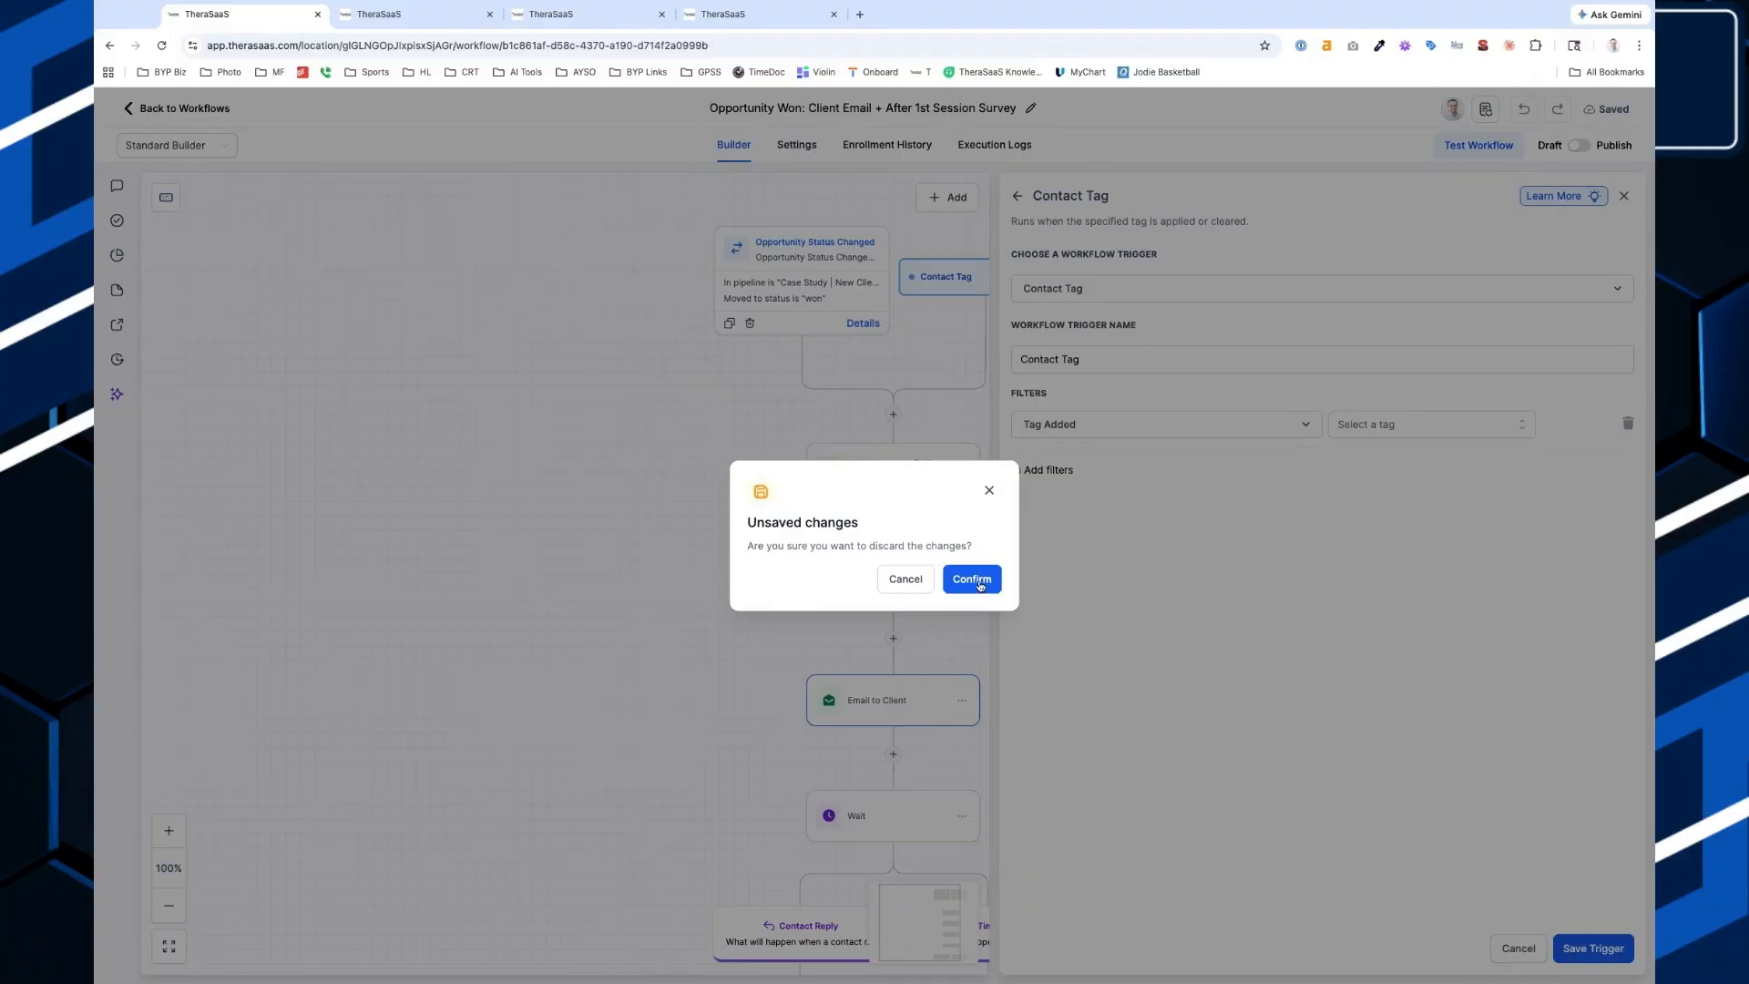
click(971, 579)
Inspect the pipeline and status filters of the Opportunity Status Changed trigger.
scroll(824, 235, up, 5)
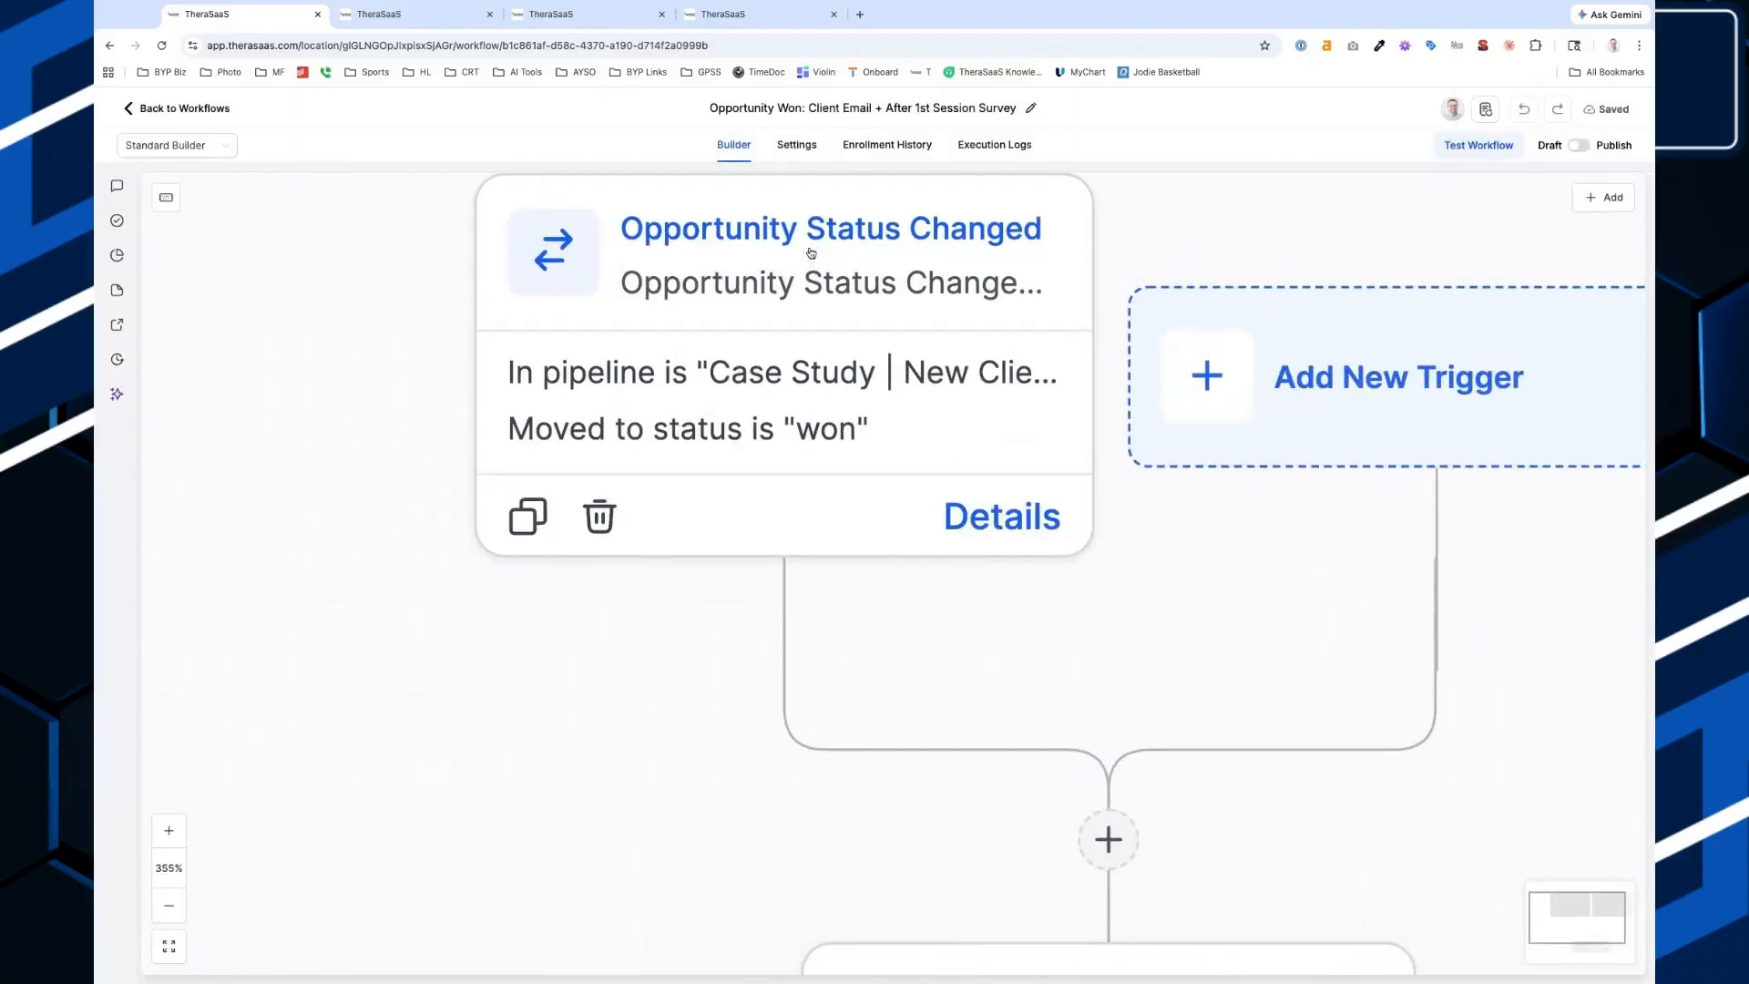
click(822, 357)
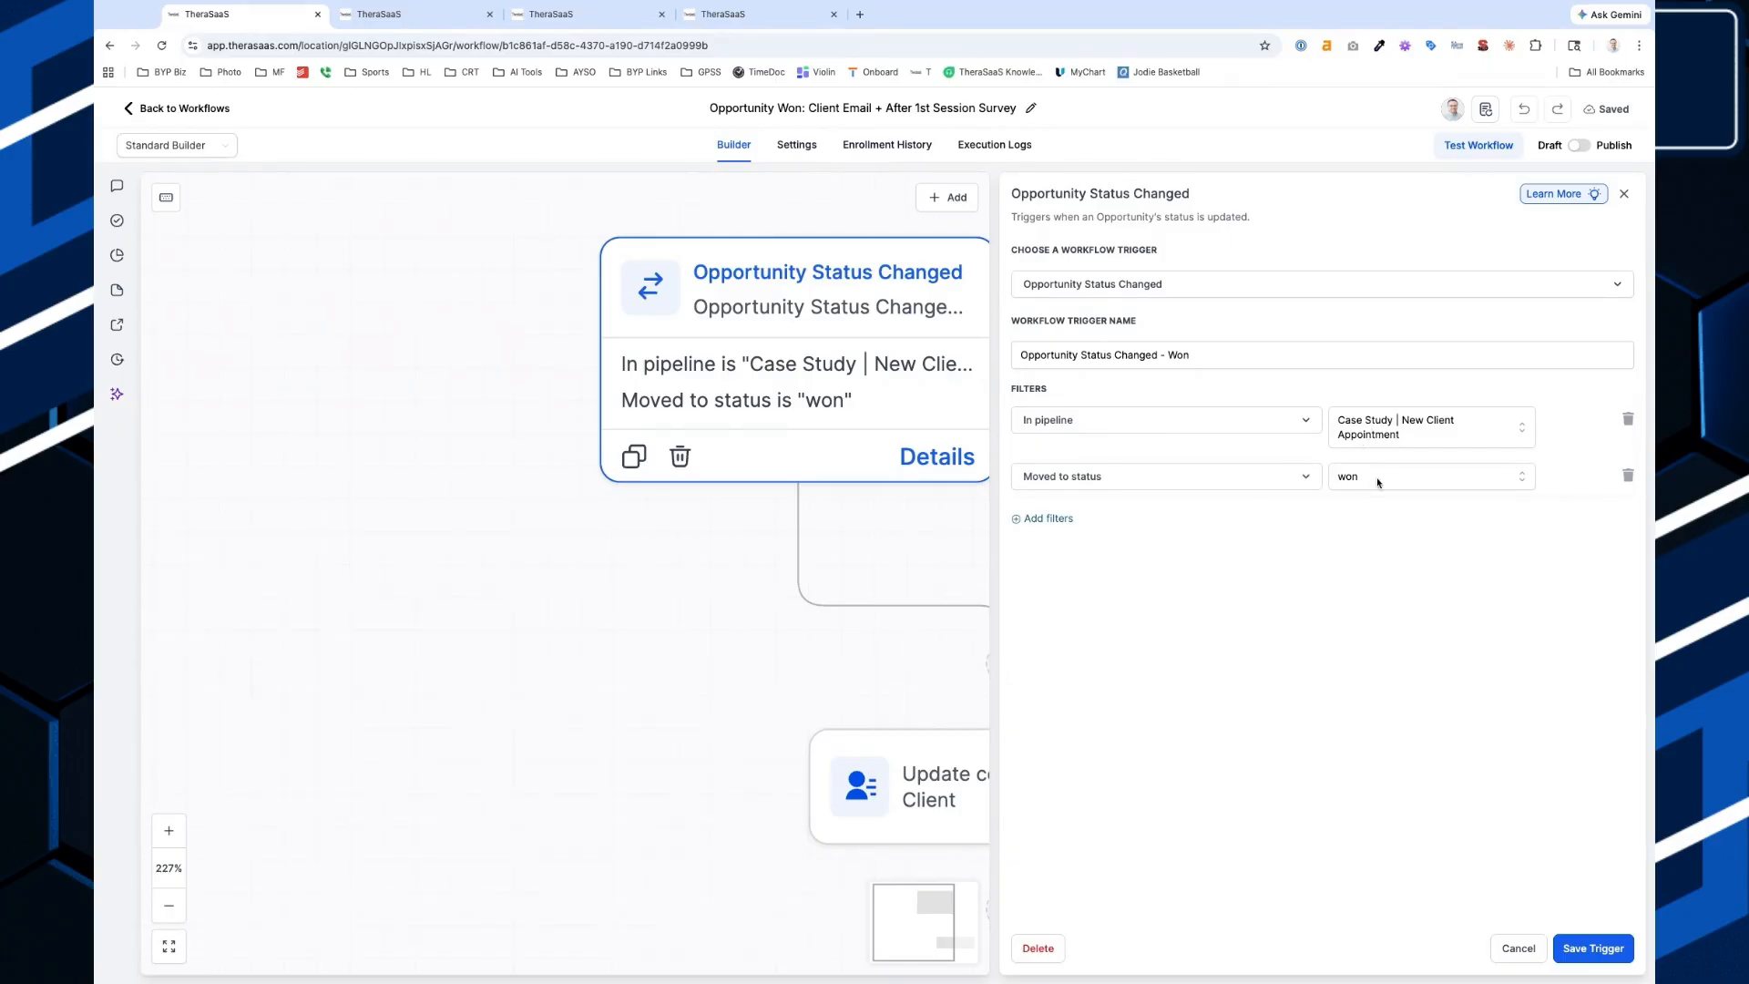
scroll(871, 580, down, 5)
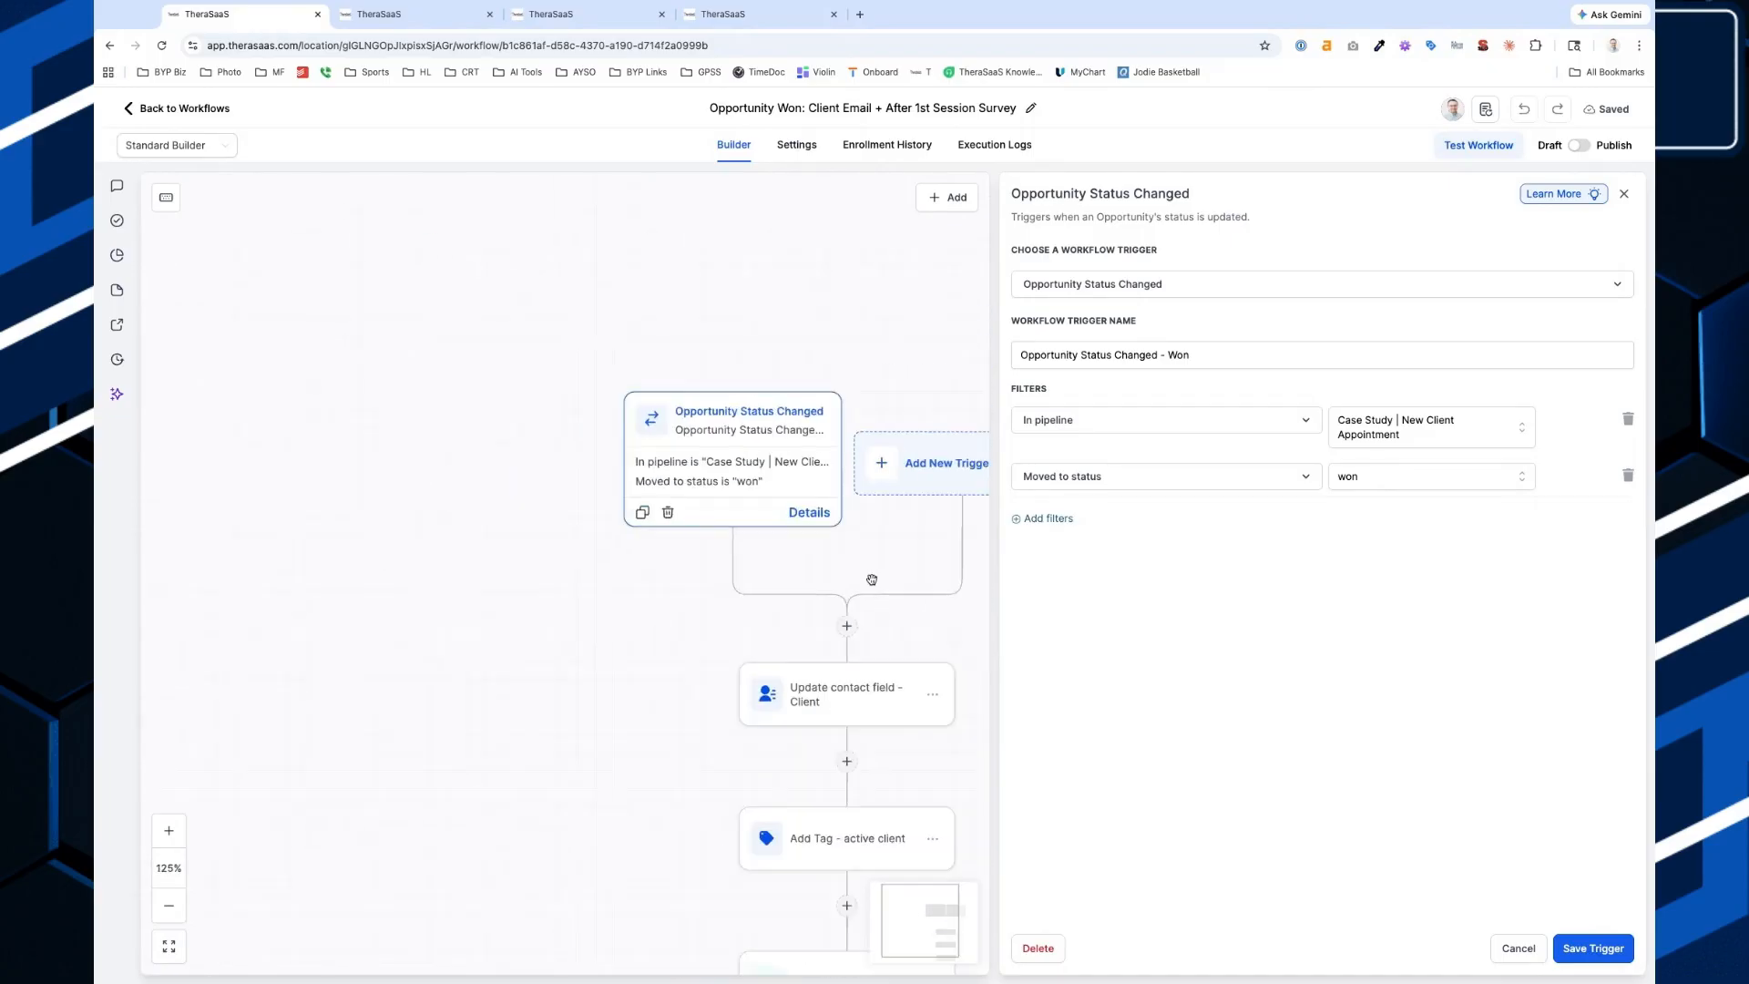
scroll(818, 621, right, 2)
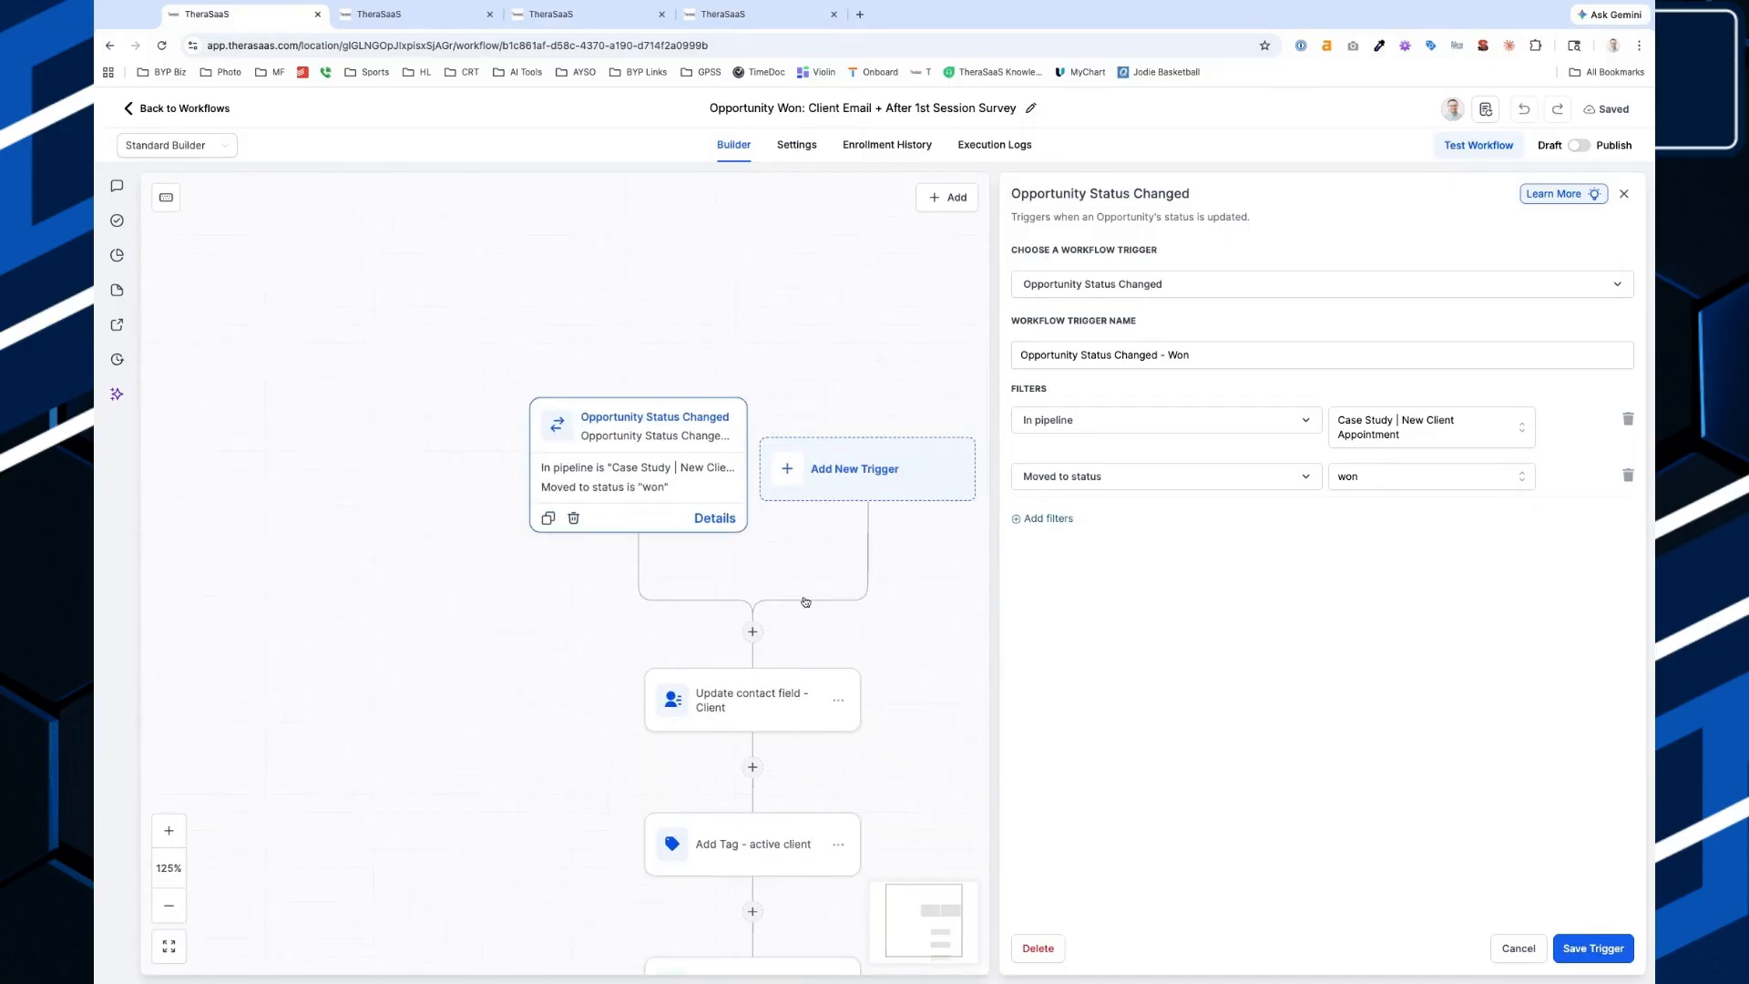
Add a second trigger of type Contact Tag to the workflow and give it a Tag Added filter.
click(829, 482)
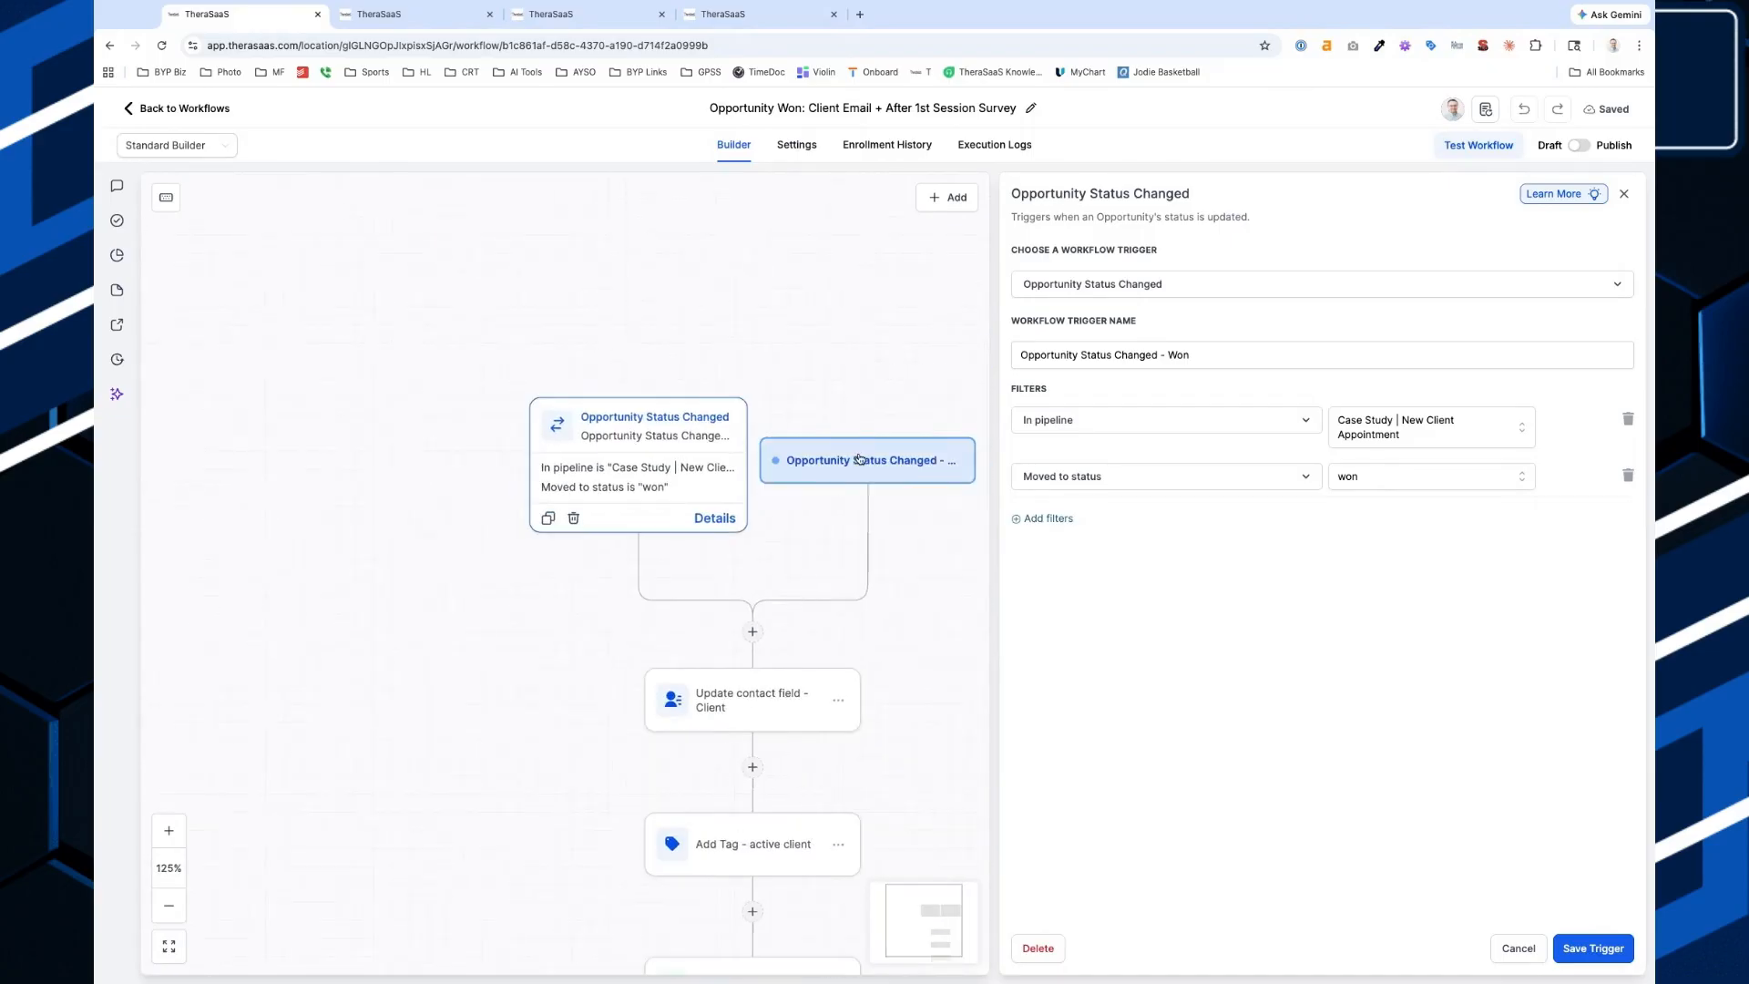
click(1518, 948)
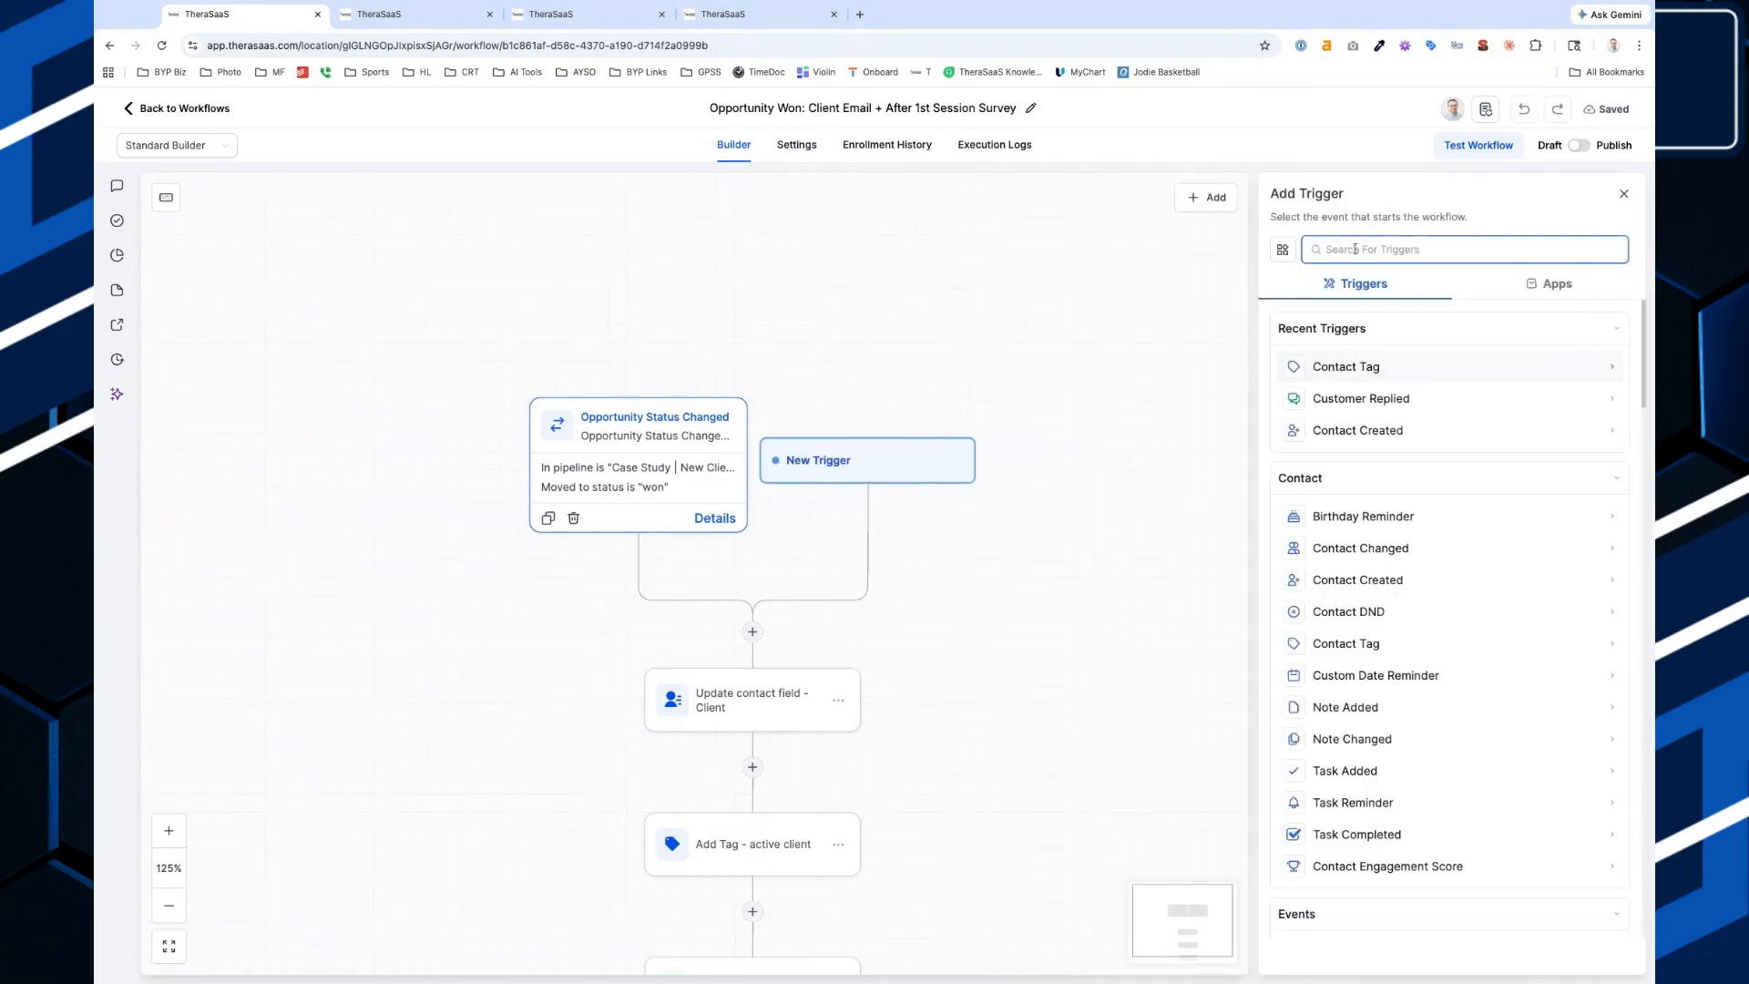
text(tag)
click(1357, 360)
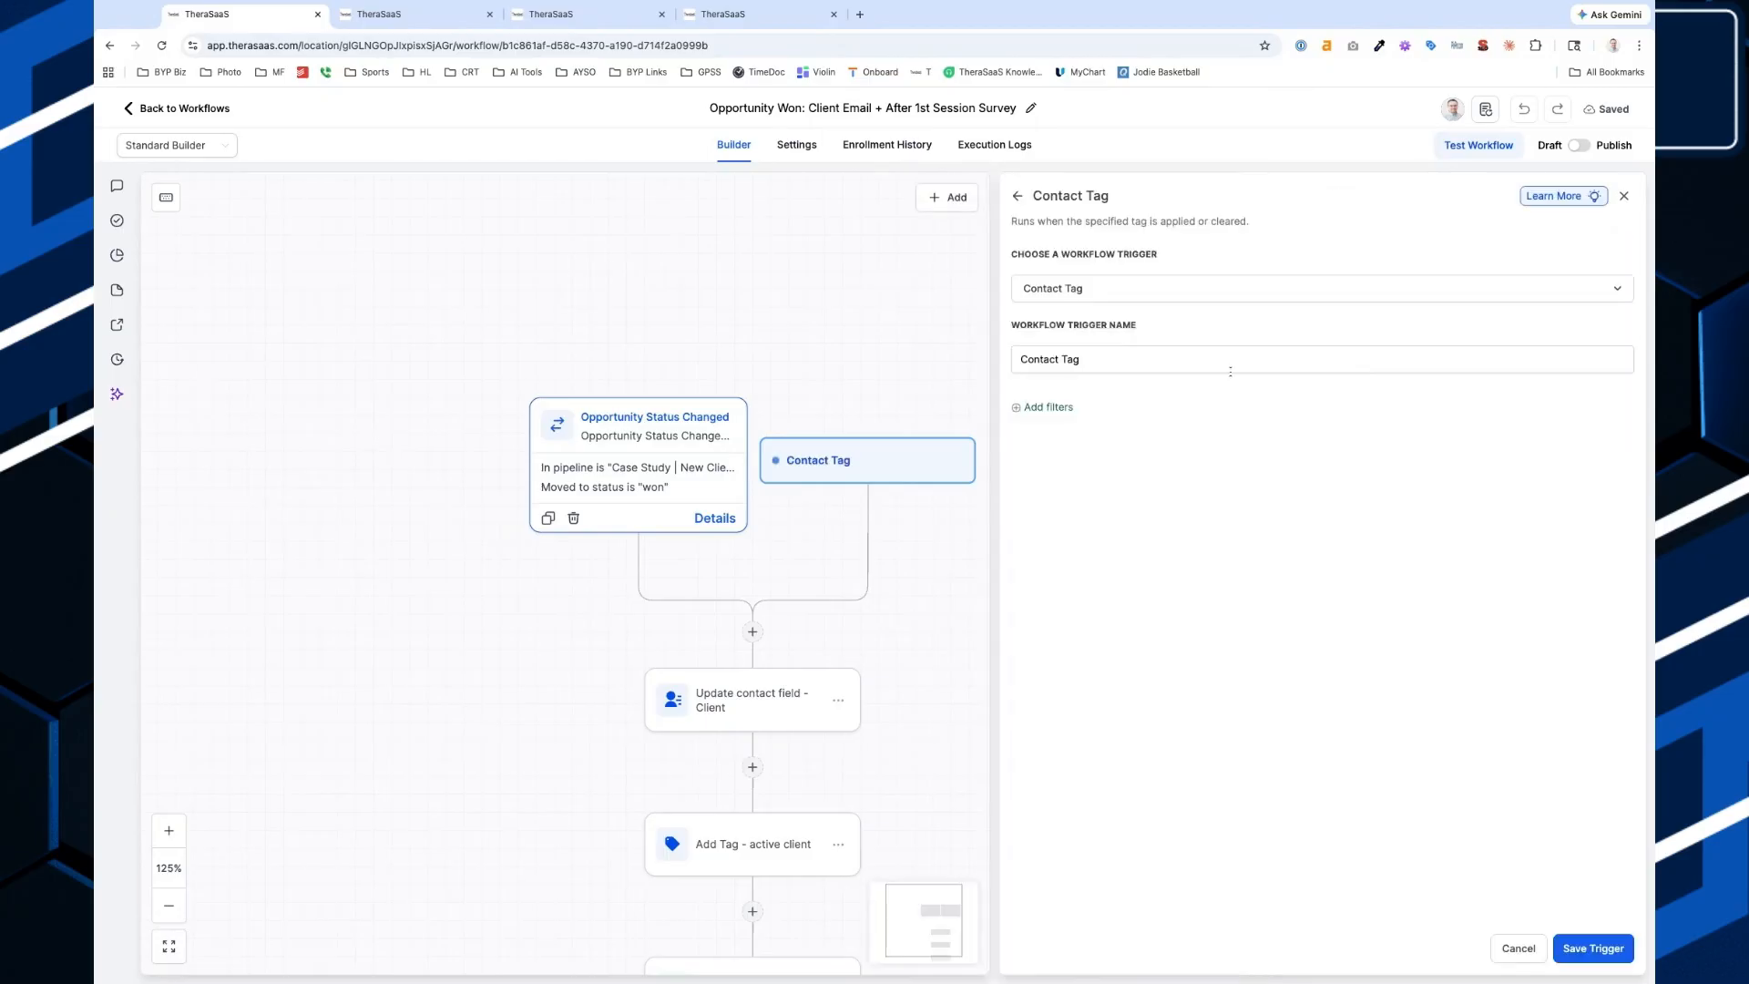
click(1047, 407)
click(1101, 438)
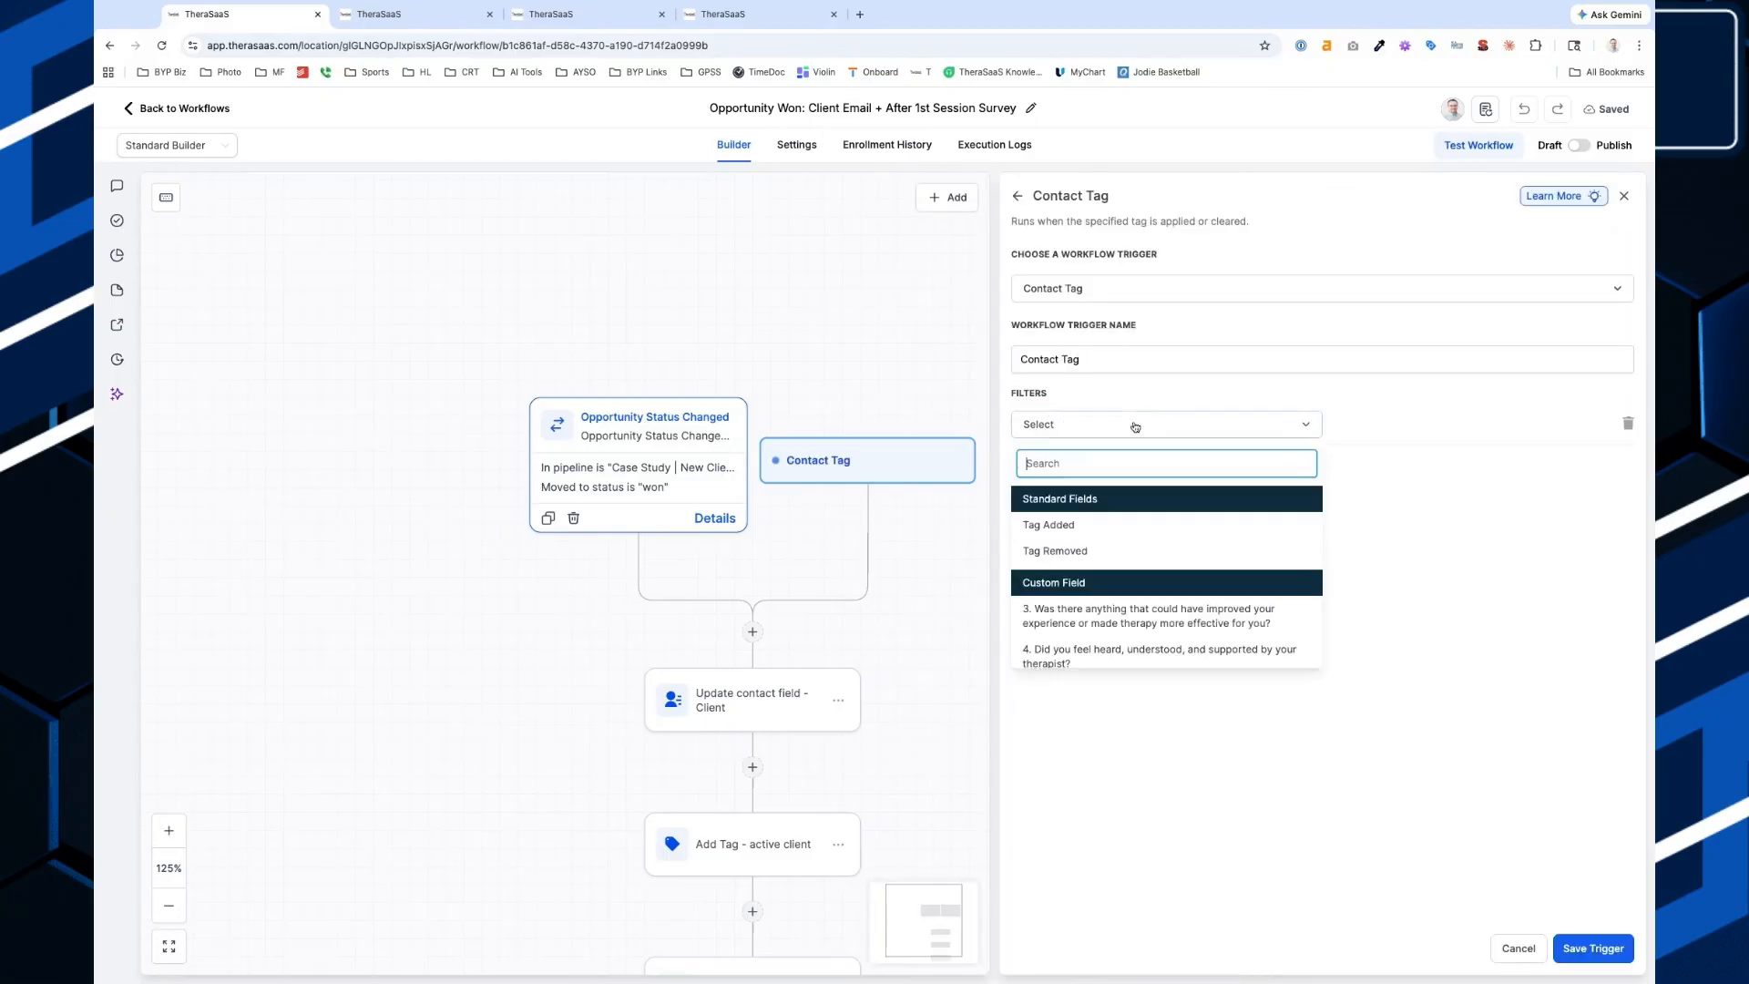
click(1148, 525)
Create the tag "client-satisfaction-survey-sent" as the Tag Added filter's value and save the Contact Tag trigger.
click(1425, 437)
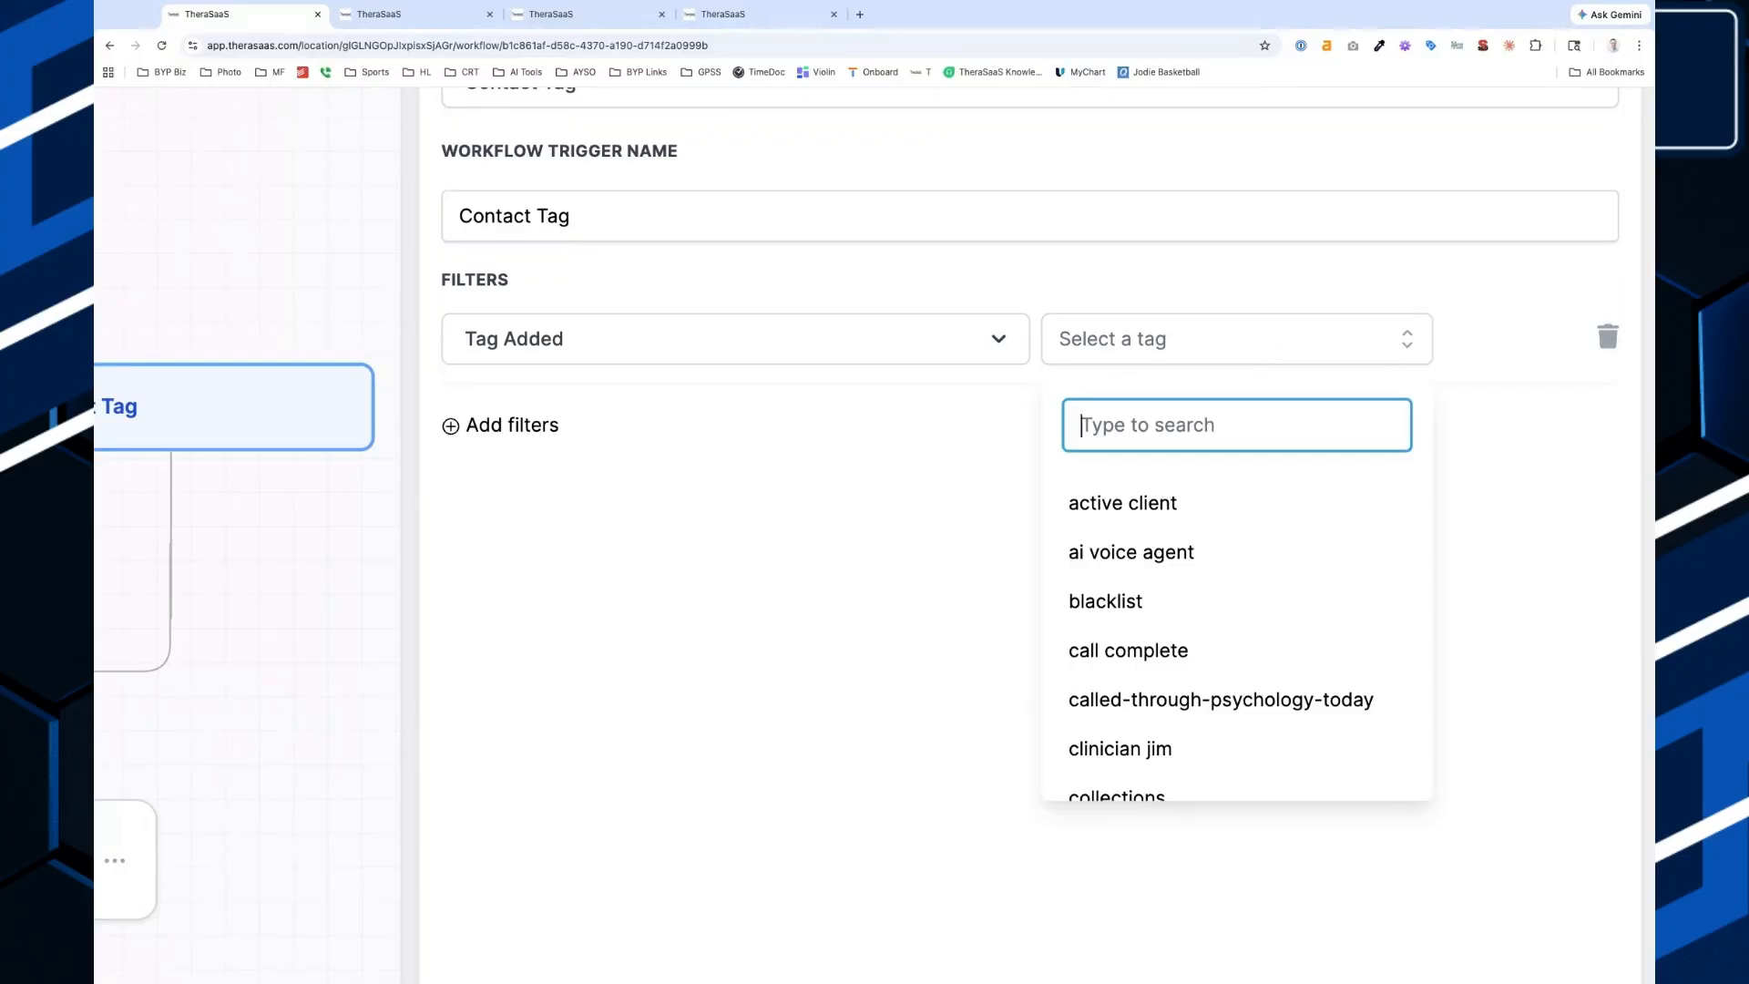
text(survey)
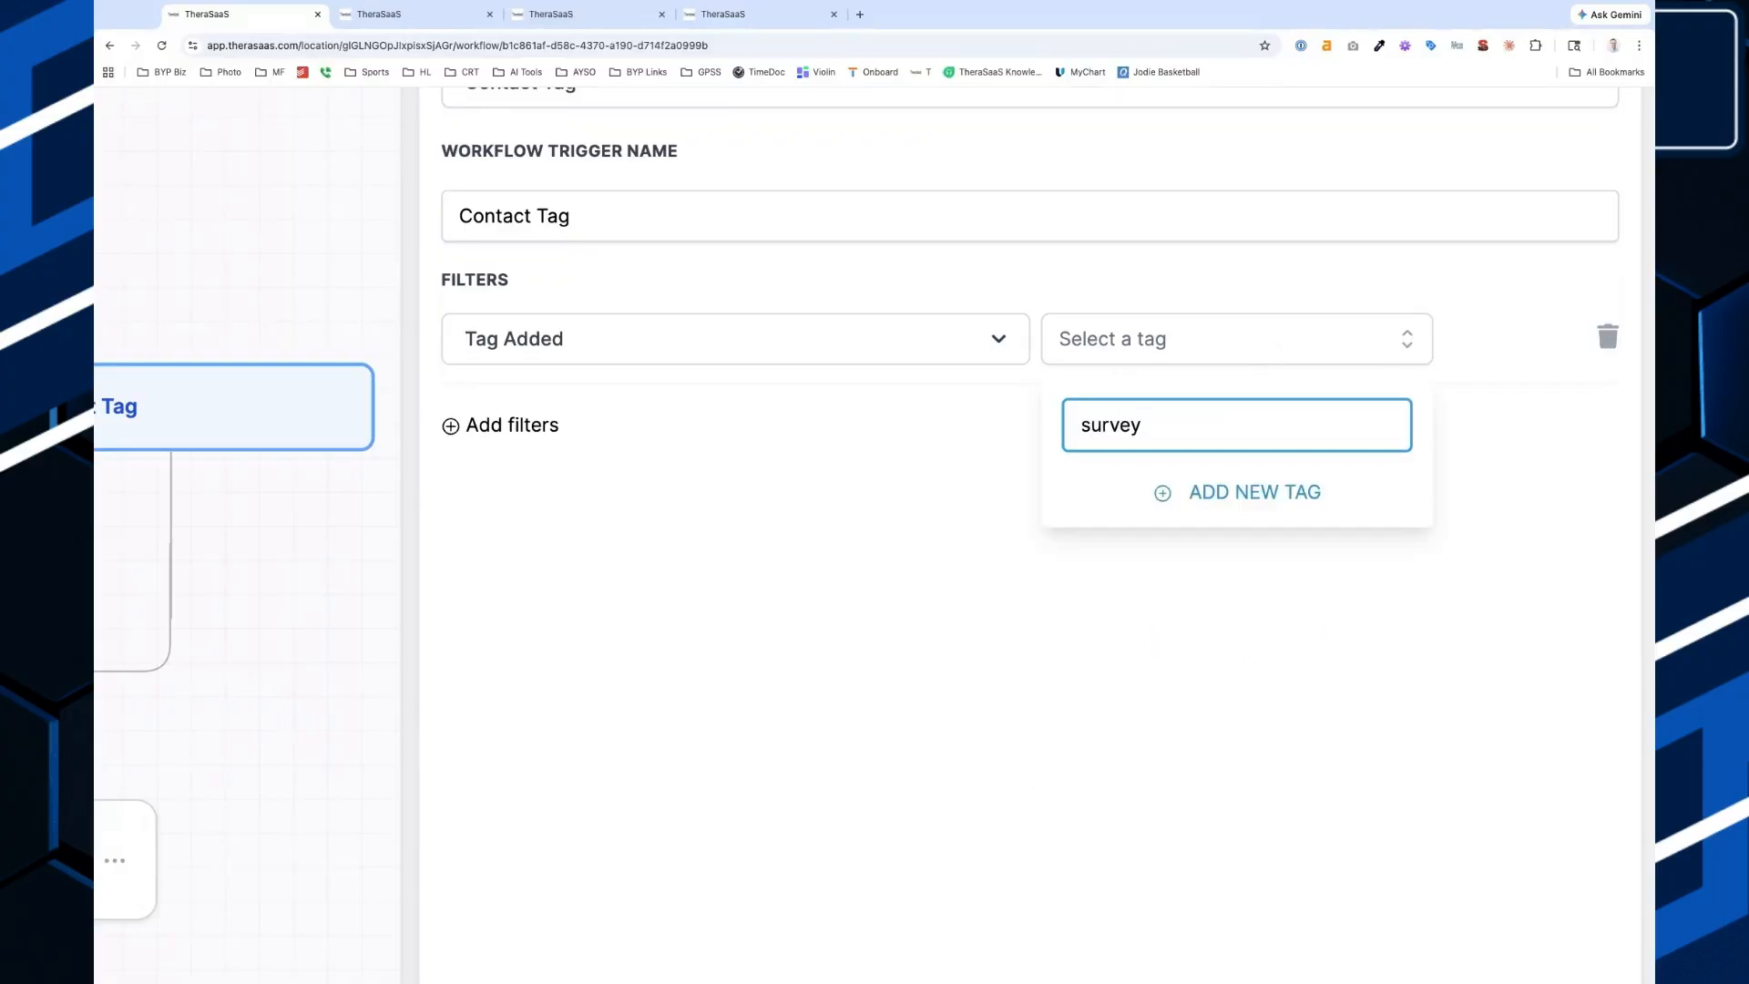
key(ctrl+a)
text(client-satisfaction)
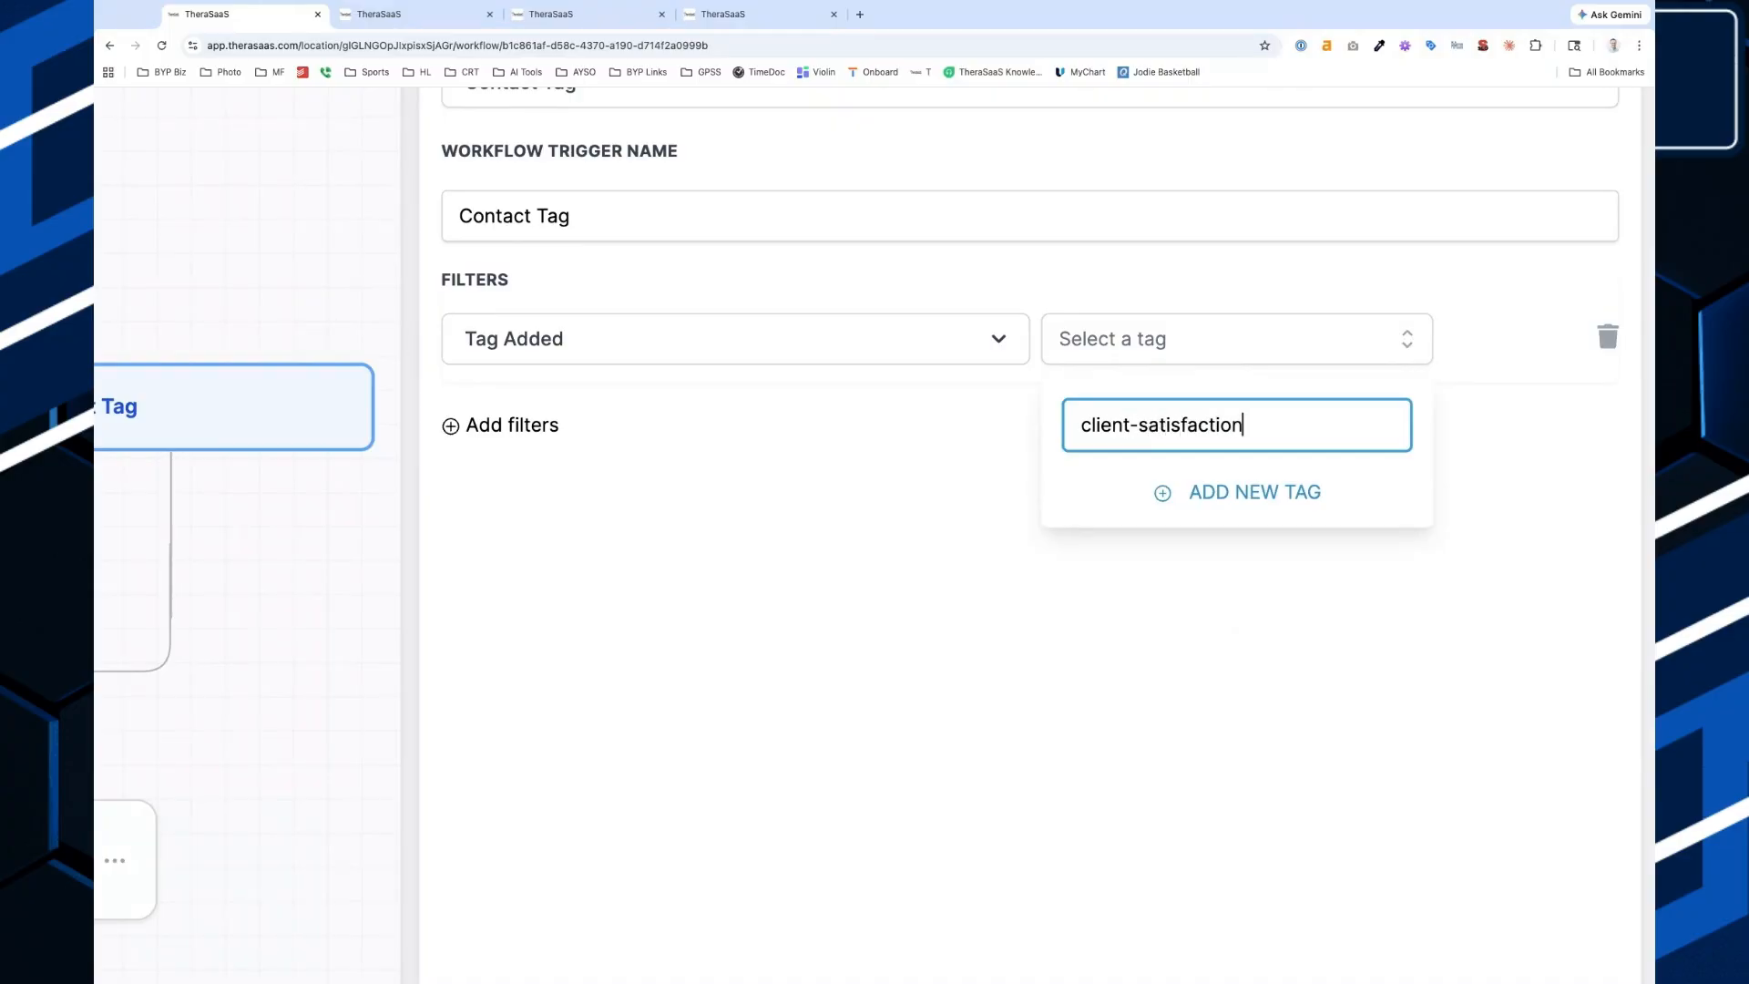
text(-survey-sent)
key(Return)
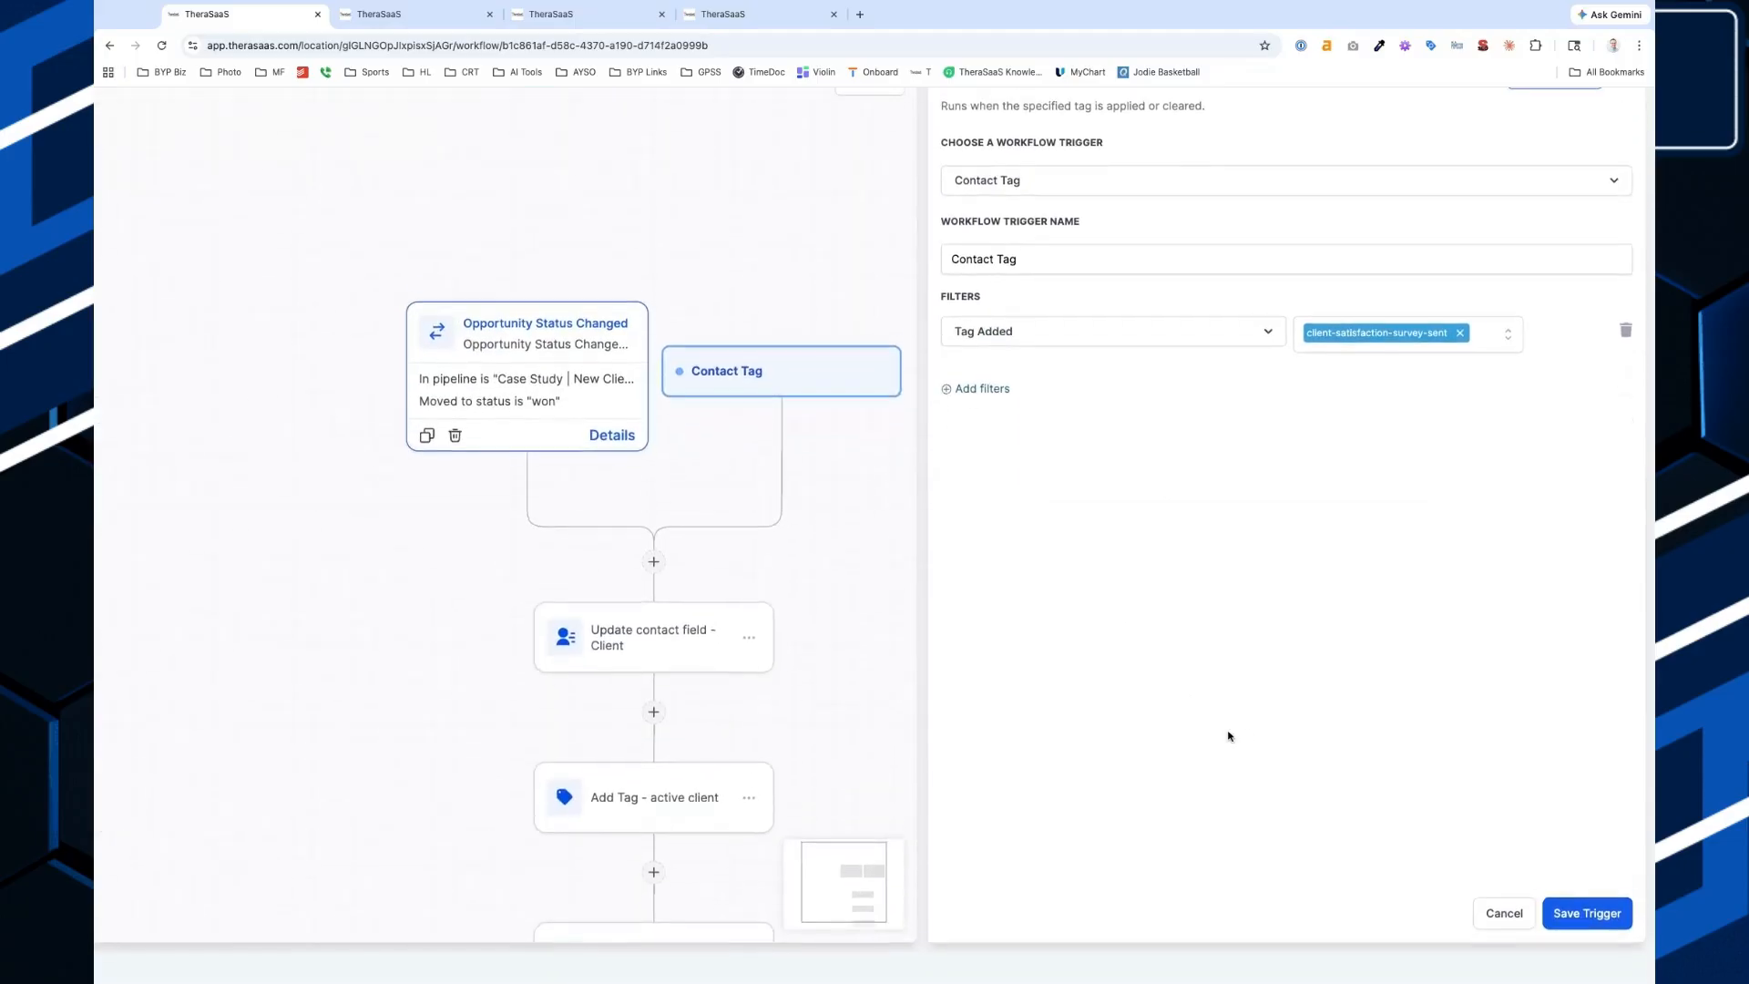
click(1574, 937)
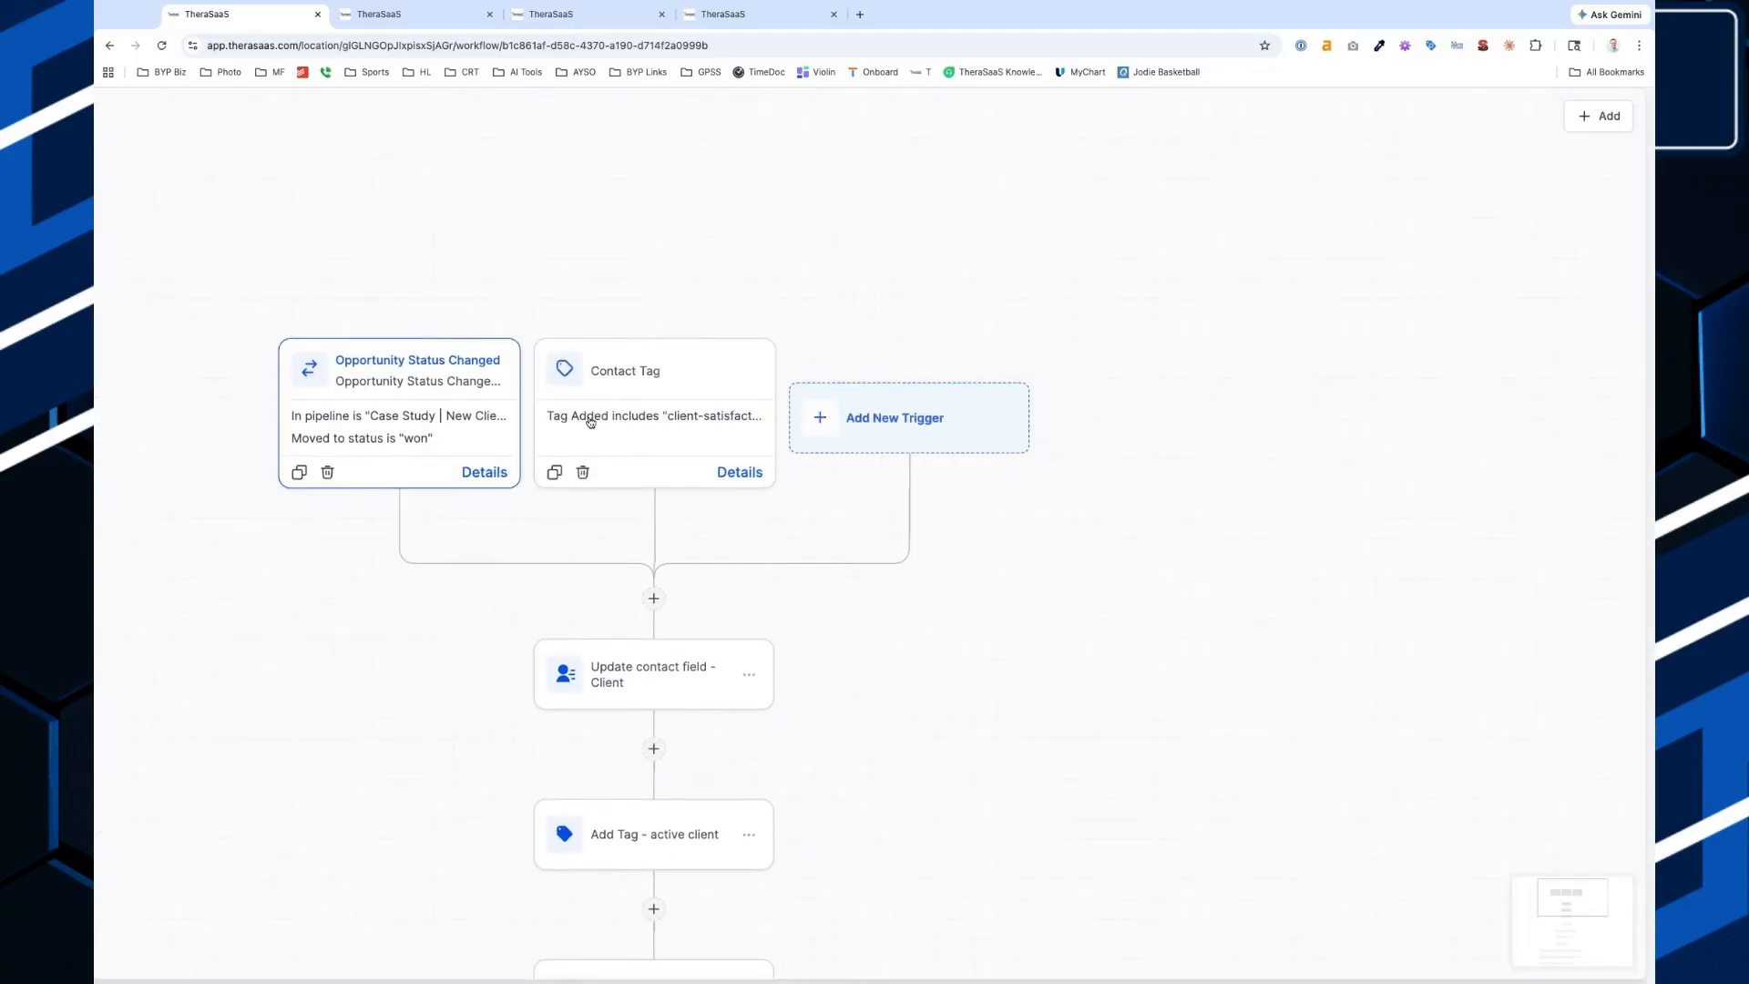
Inspect the settings of the "Update contact field - Client" and "Add Tag - active client" actions.
scroll(585, 492, down, 3)
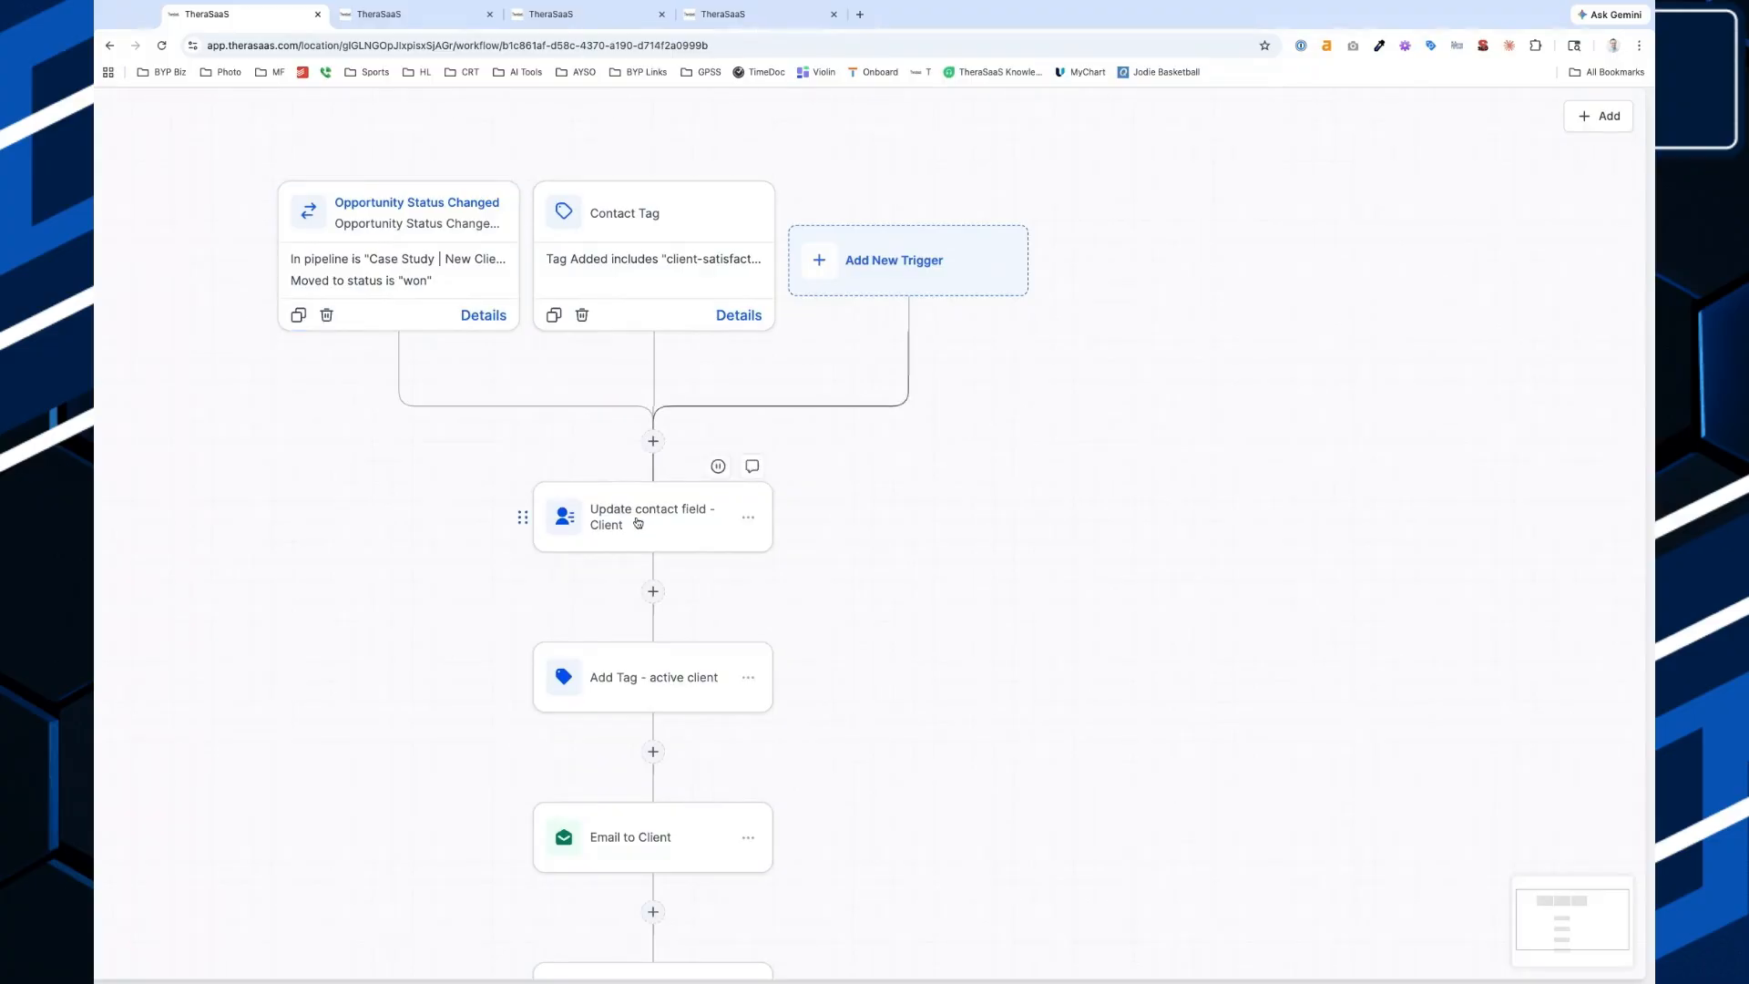
click(638, 522)
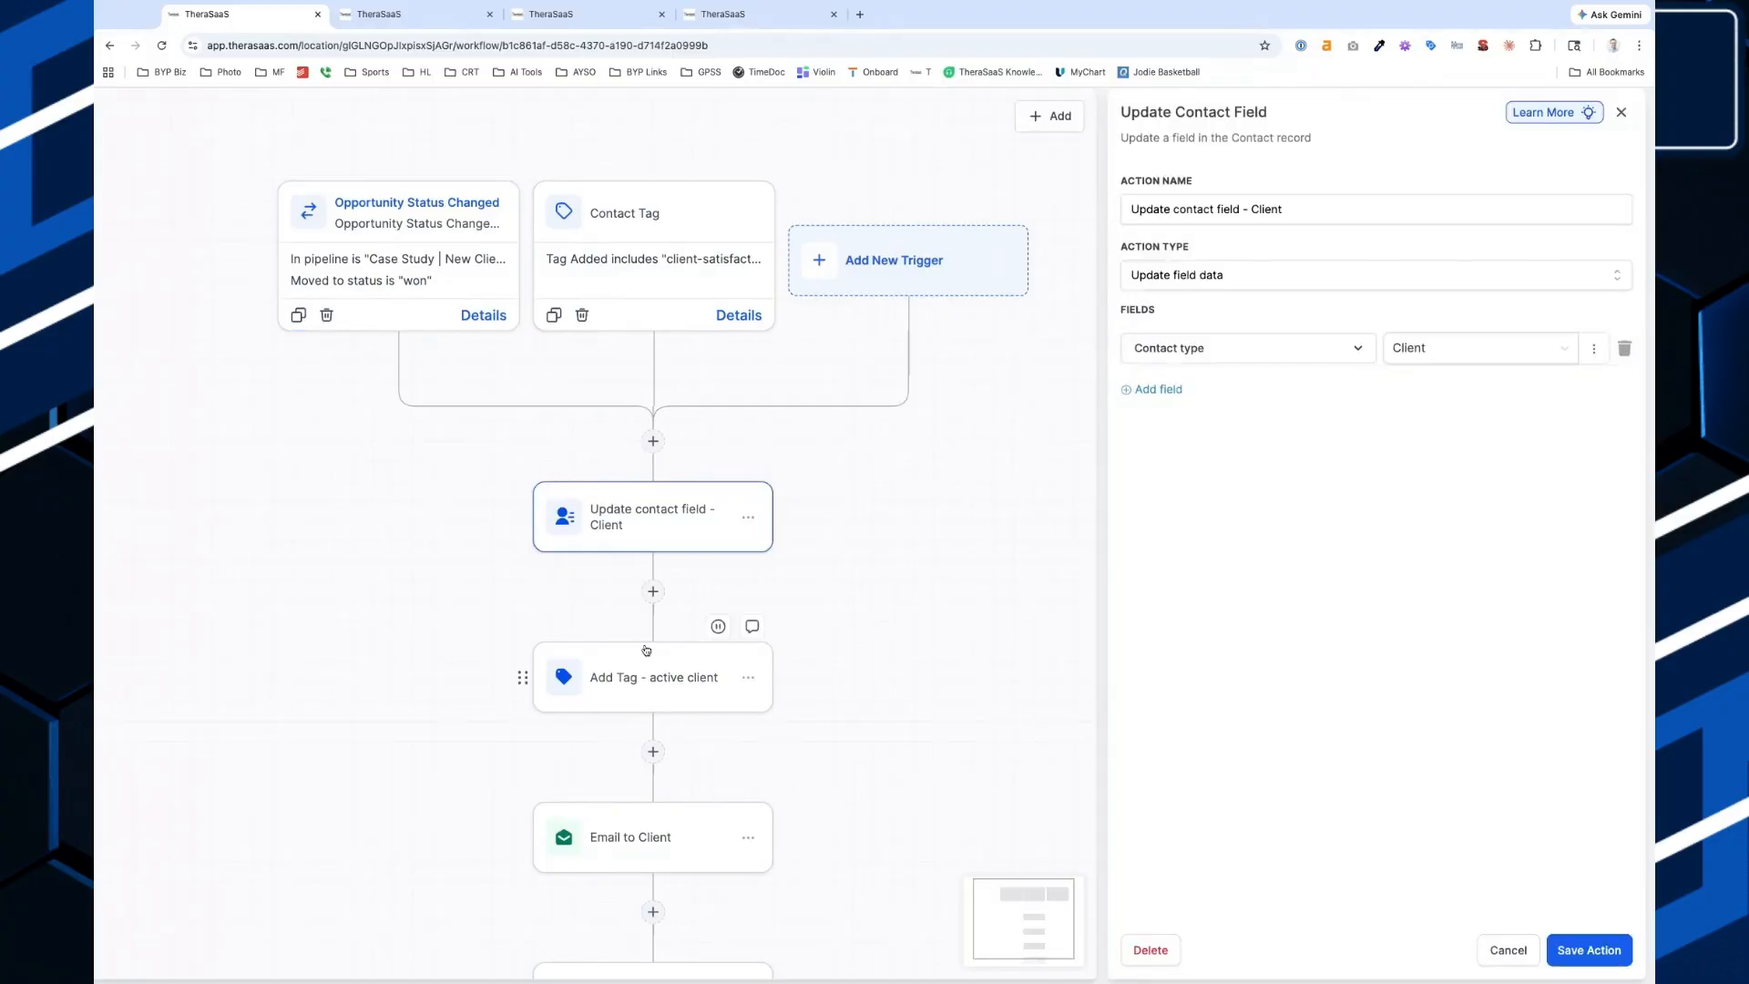
click(646, 685)
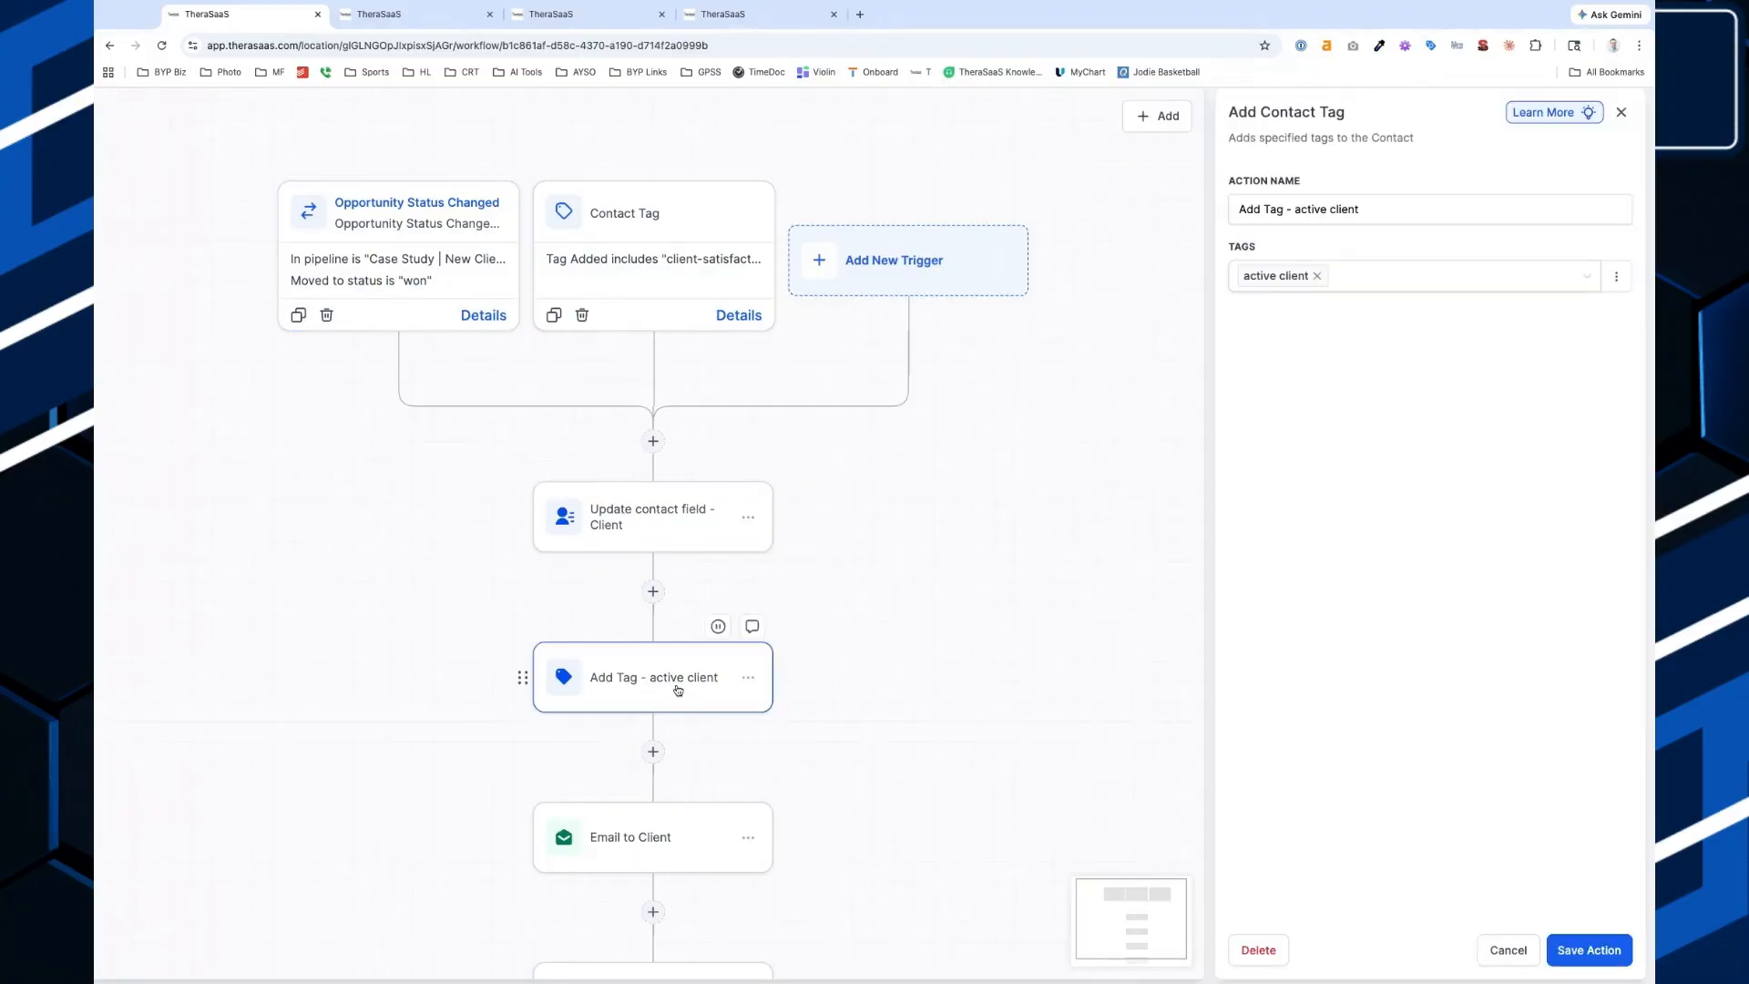
Review the Email to Client action's subject, message and survey link.
scroll(640, 523, down, 5)
click(640, 523)
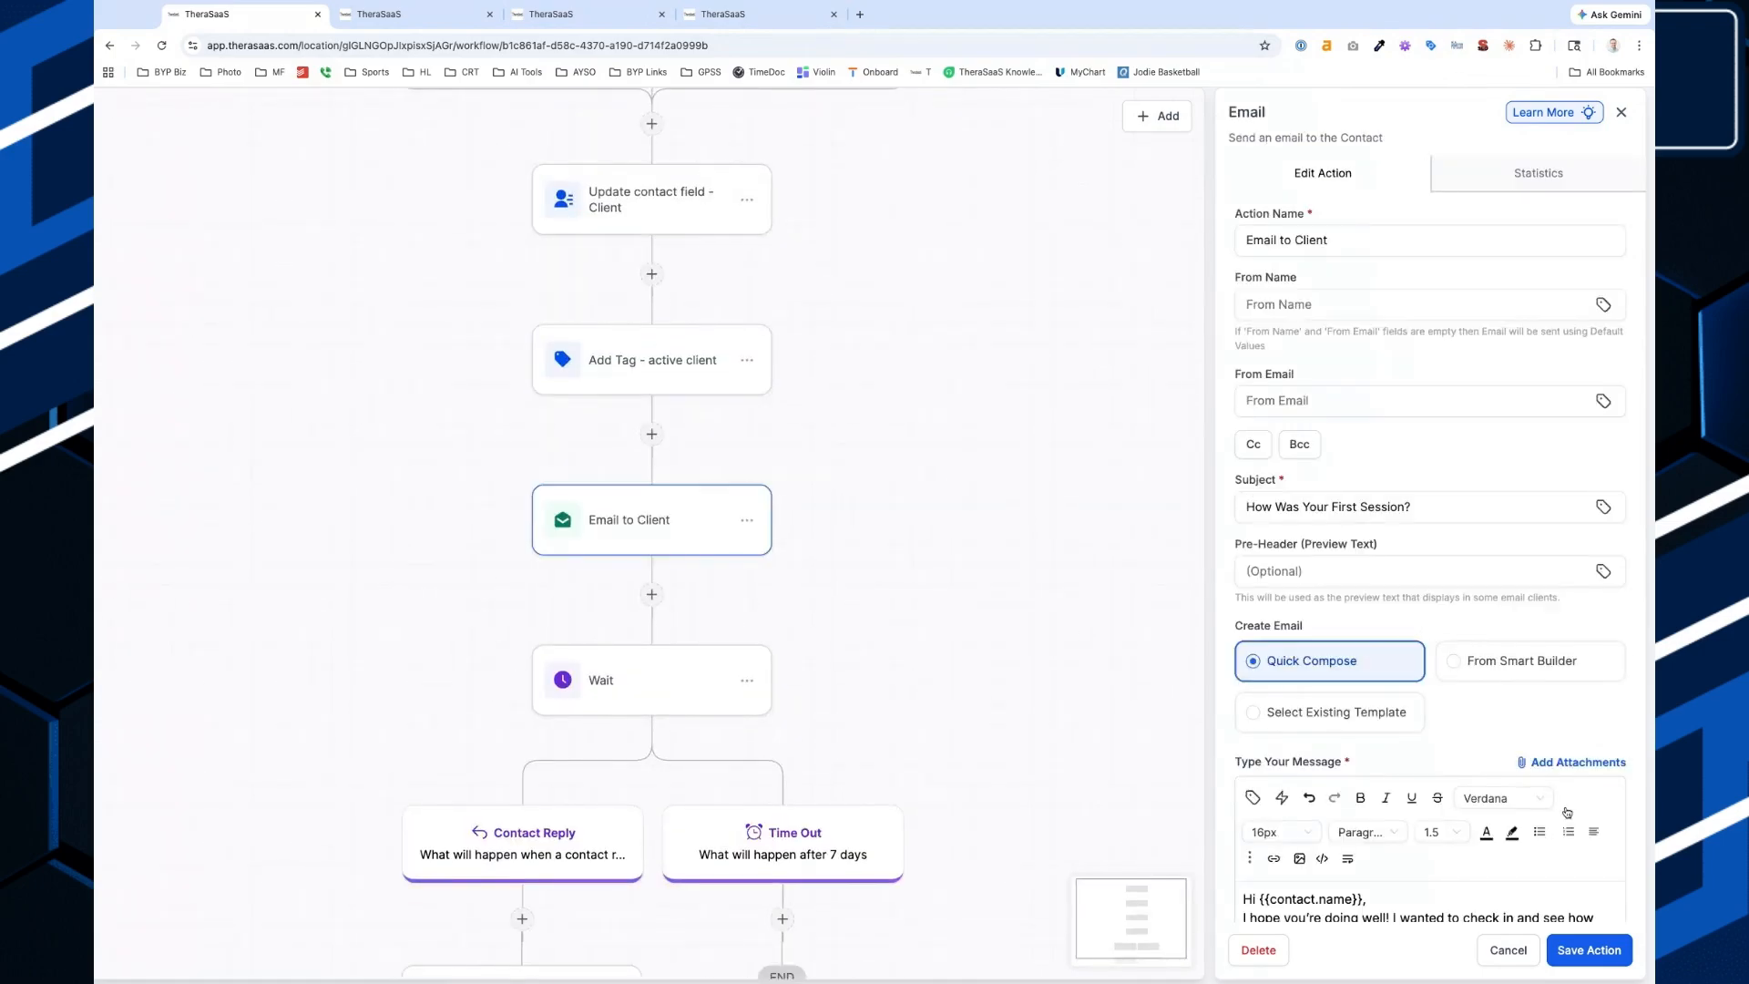
scroll(1582, 818, down, 4)
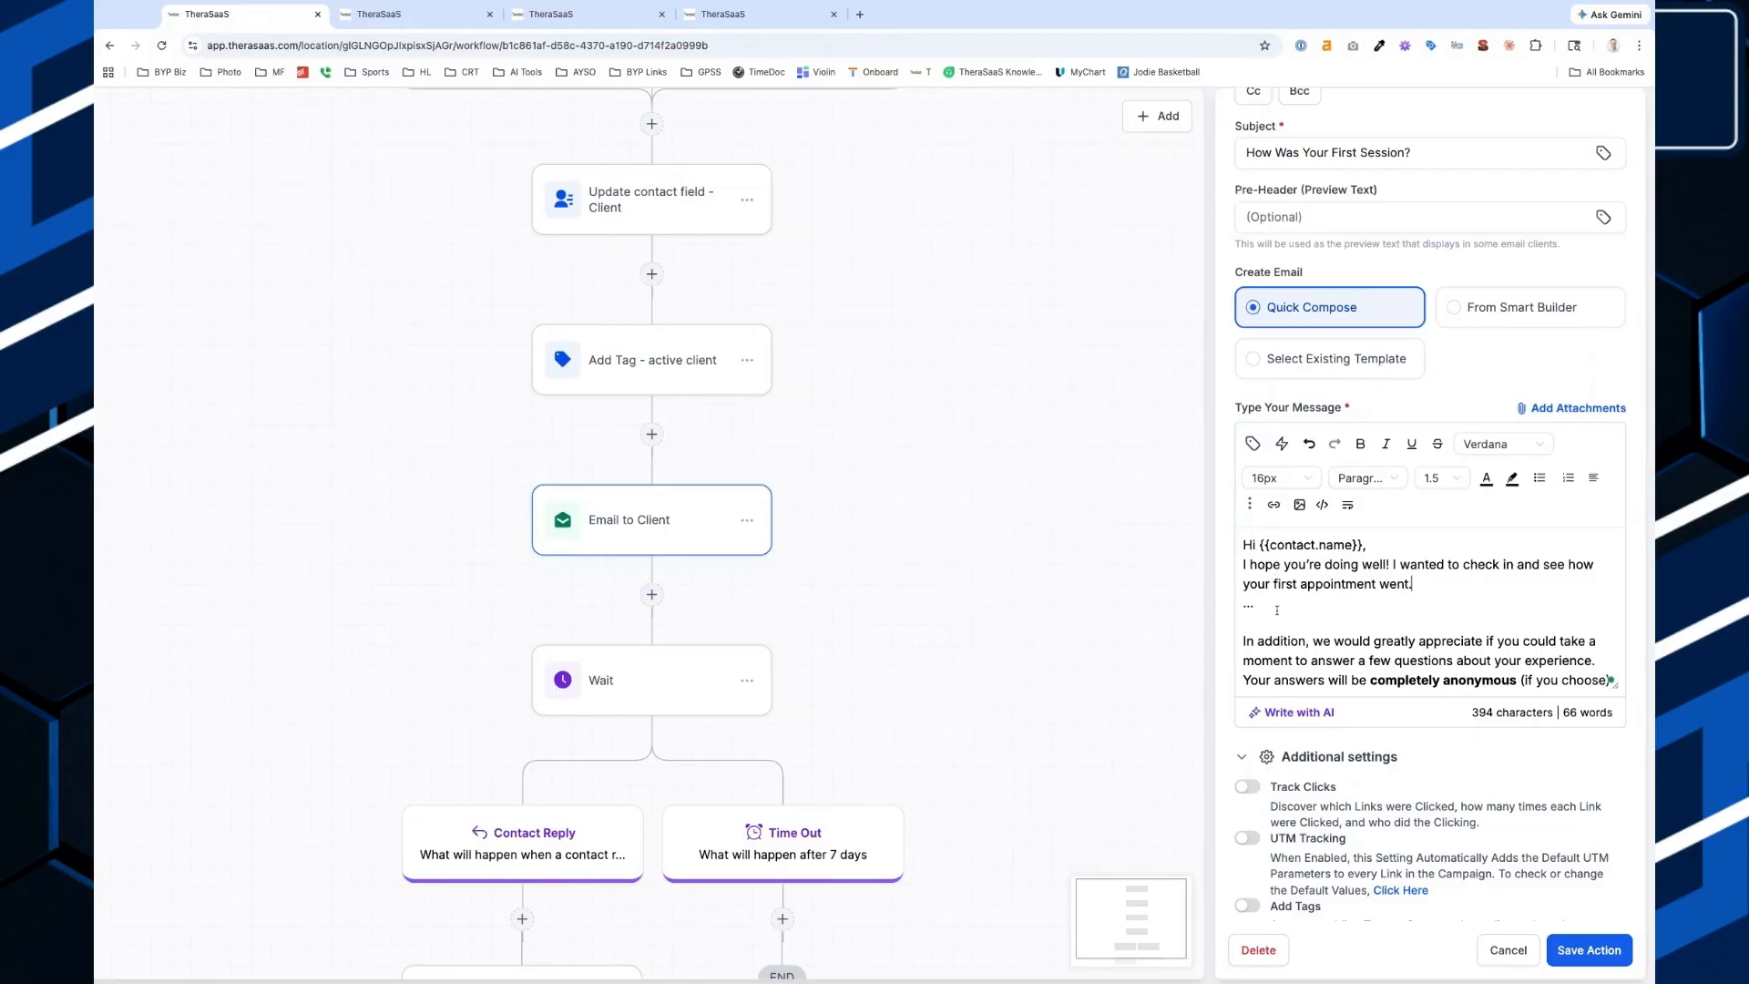
scroll(1290, 611, down, 2)
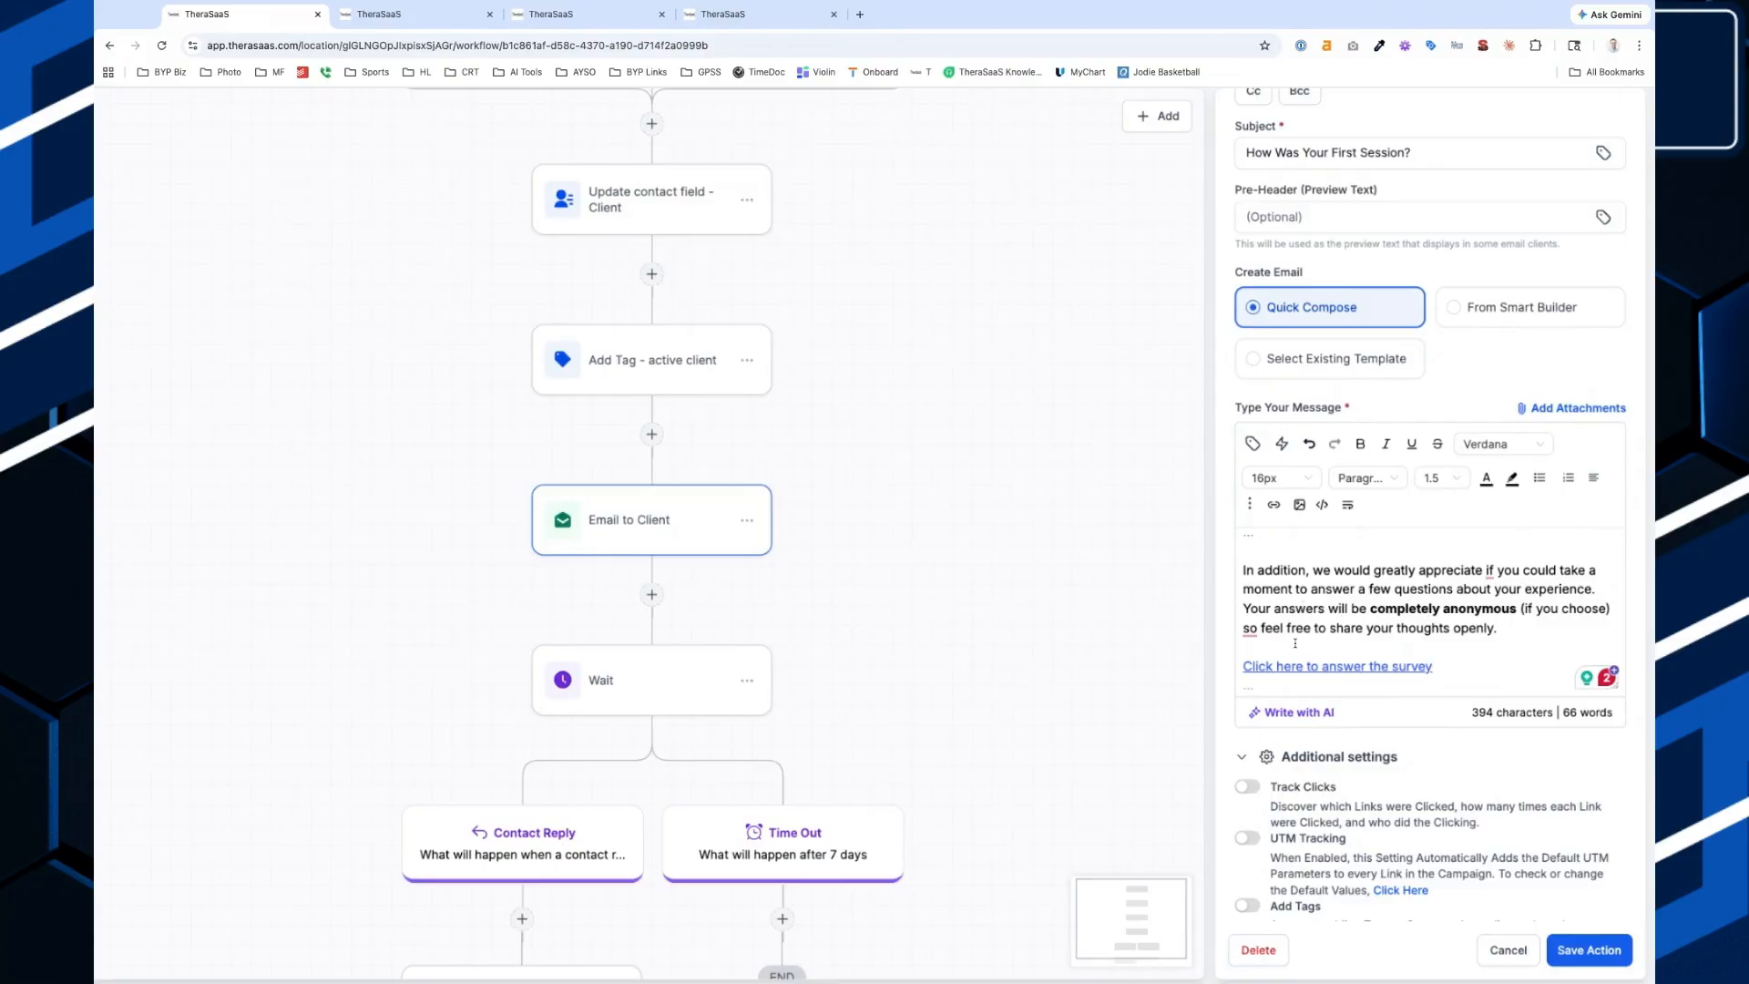
scroll(1380, 630, down, 1)
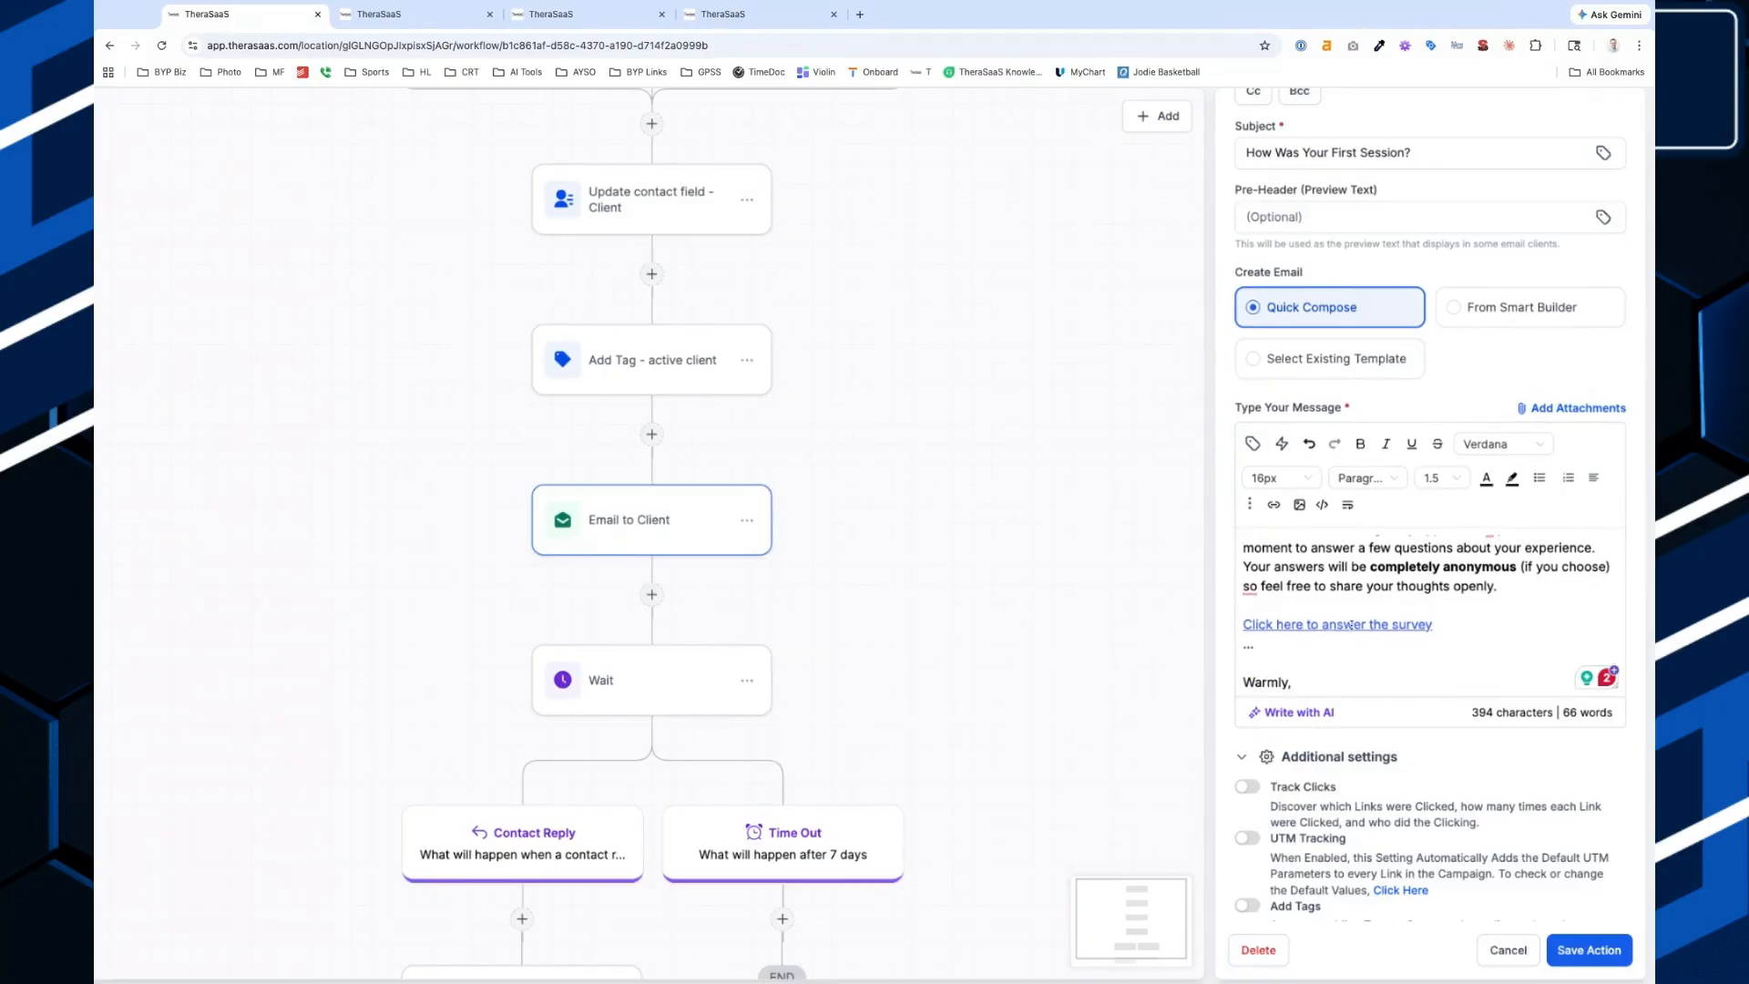
triple_click(1342, 626)
click(1341, 585)
scroll(1341, 585, up, 1)
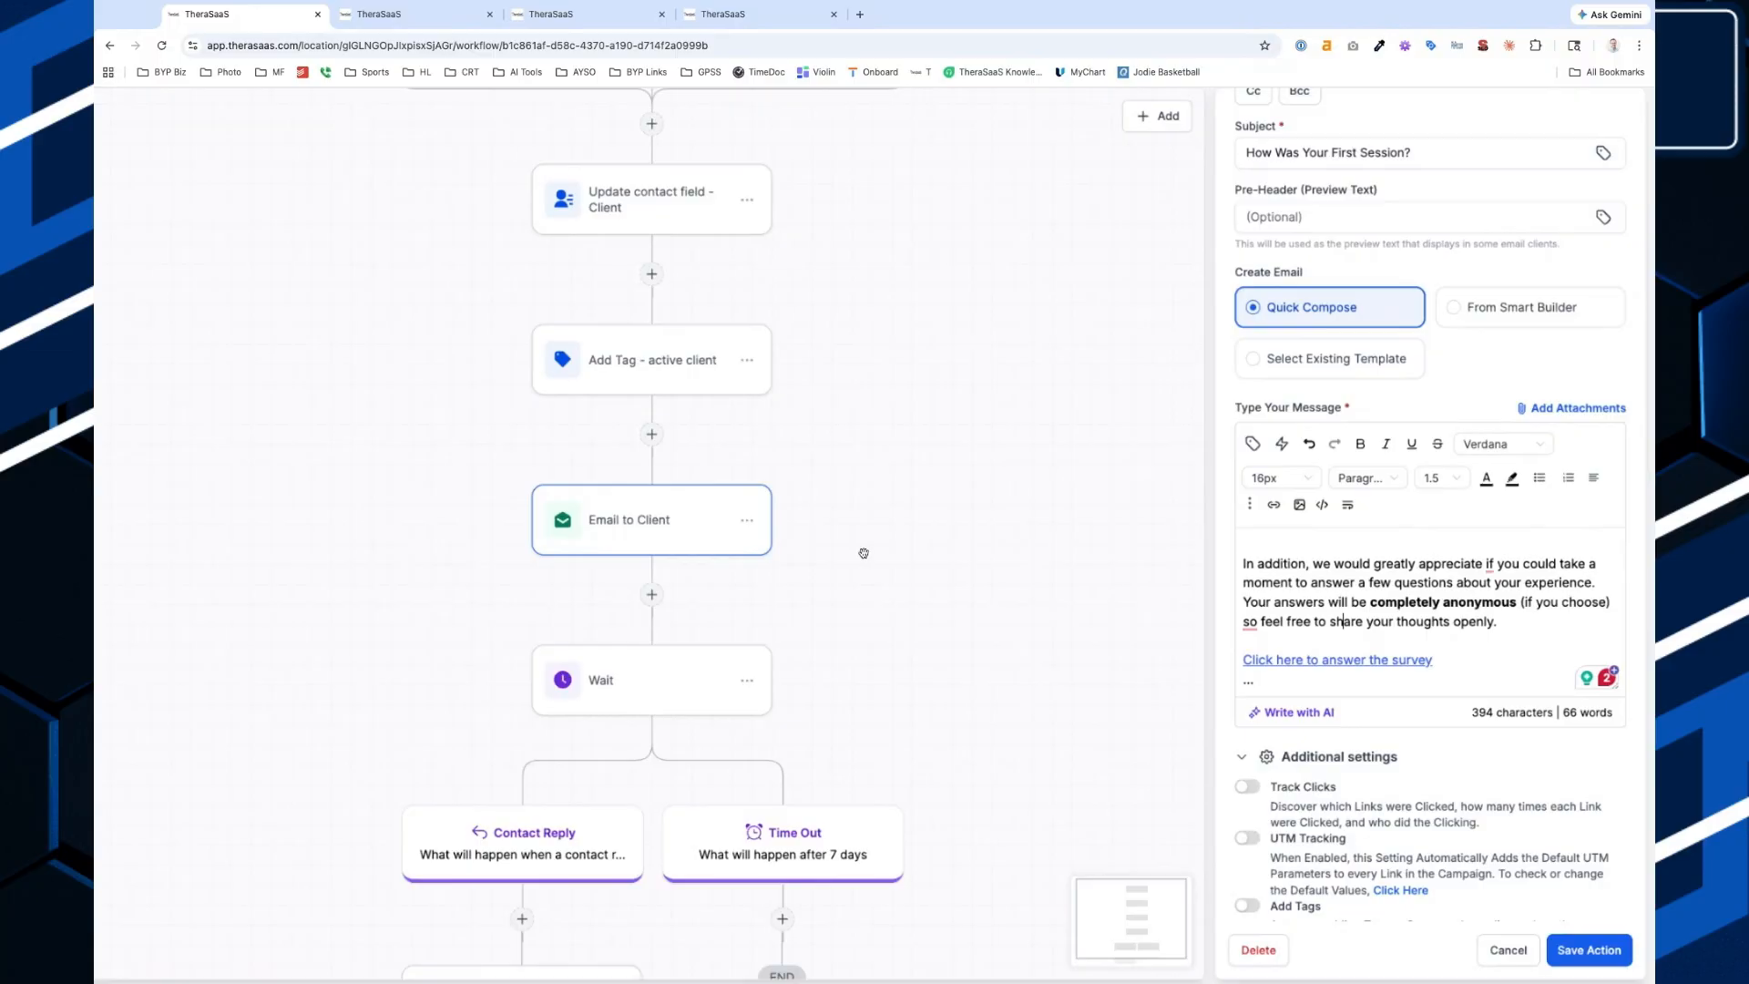
Inspect the Wait action's wait condition, reply-to choices and timeout settings.
scroll(863, 553, down, 3)
click(635, 588)
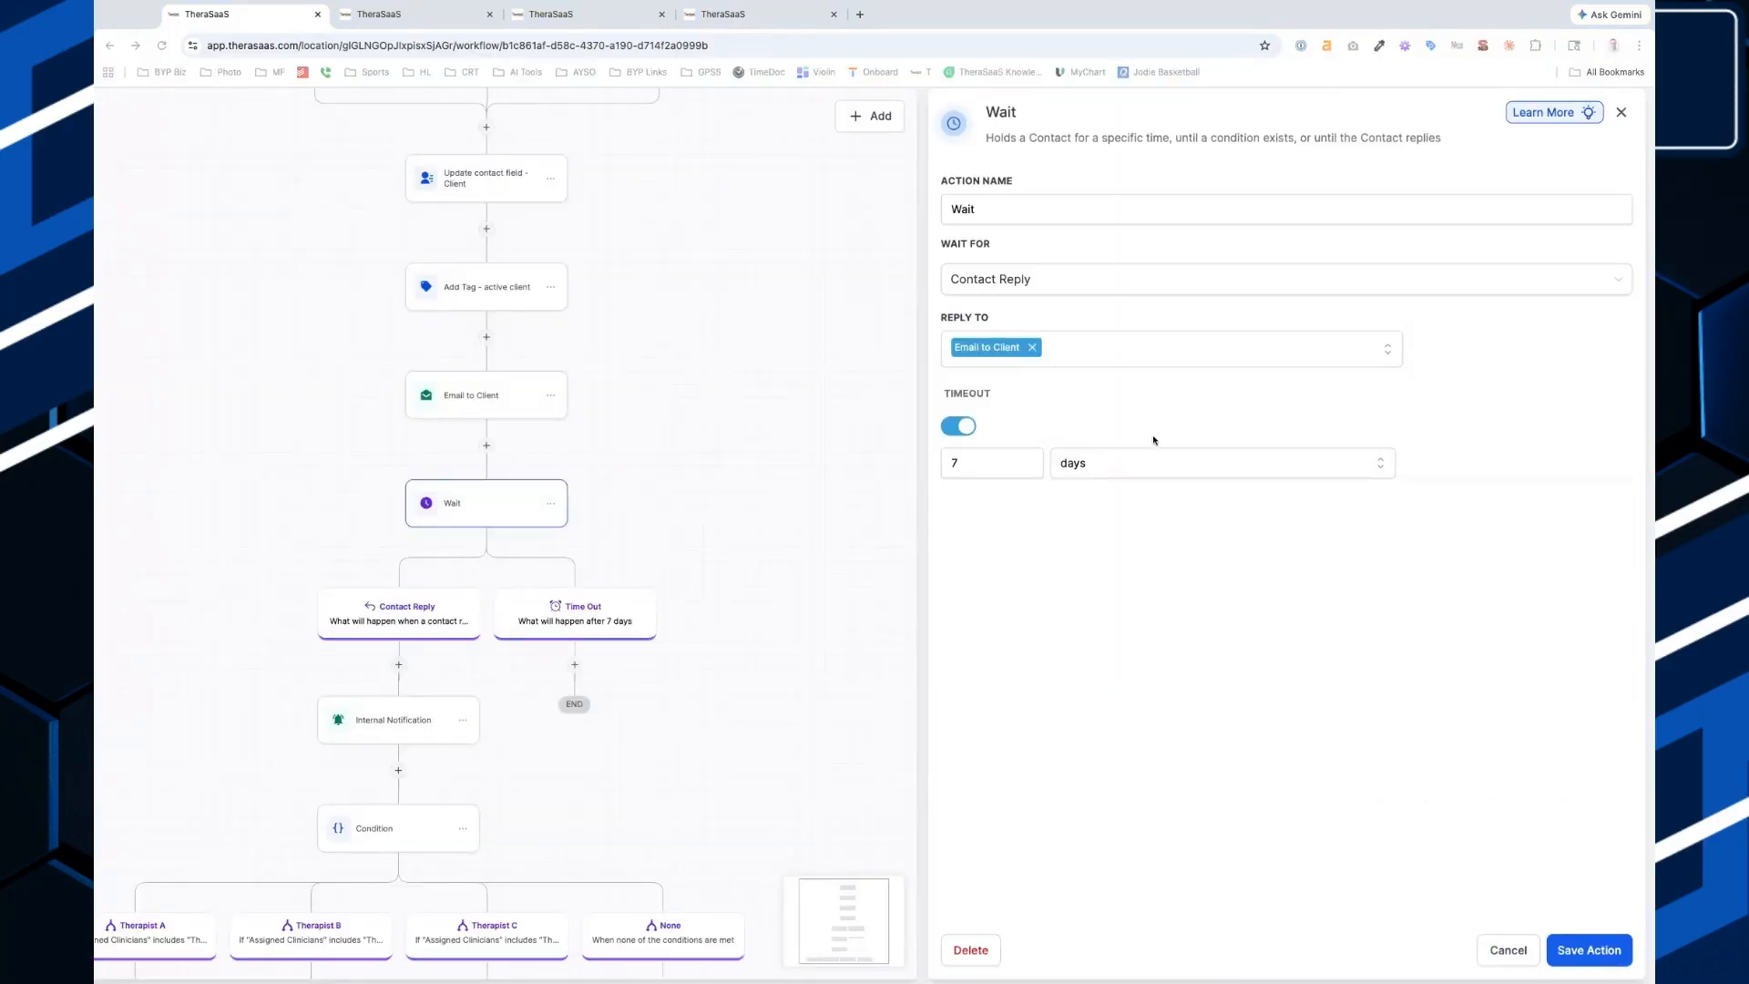
click(1124, 417)
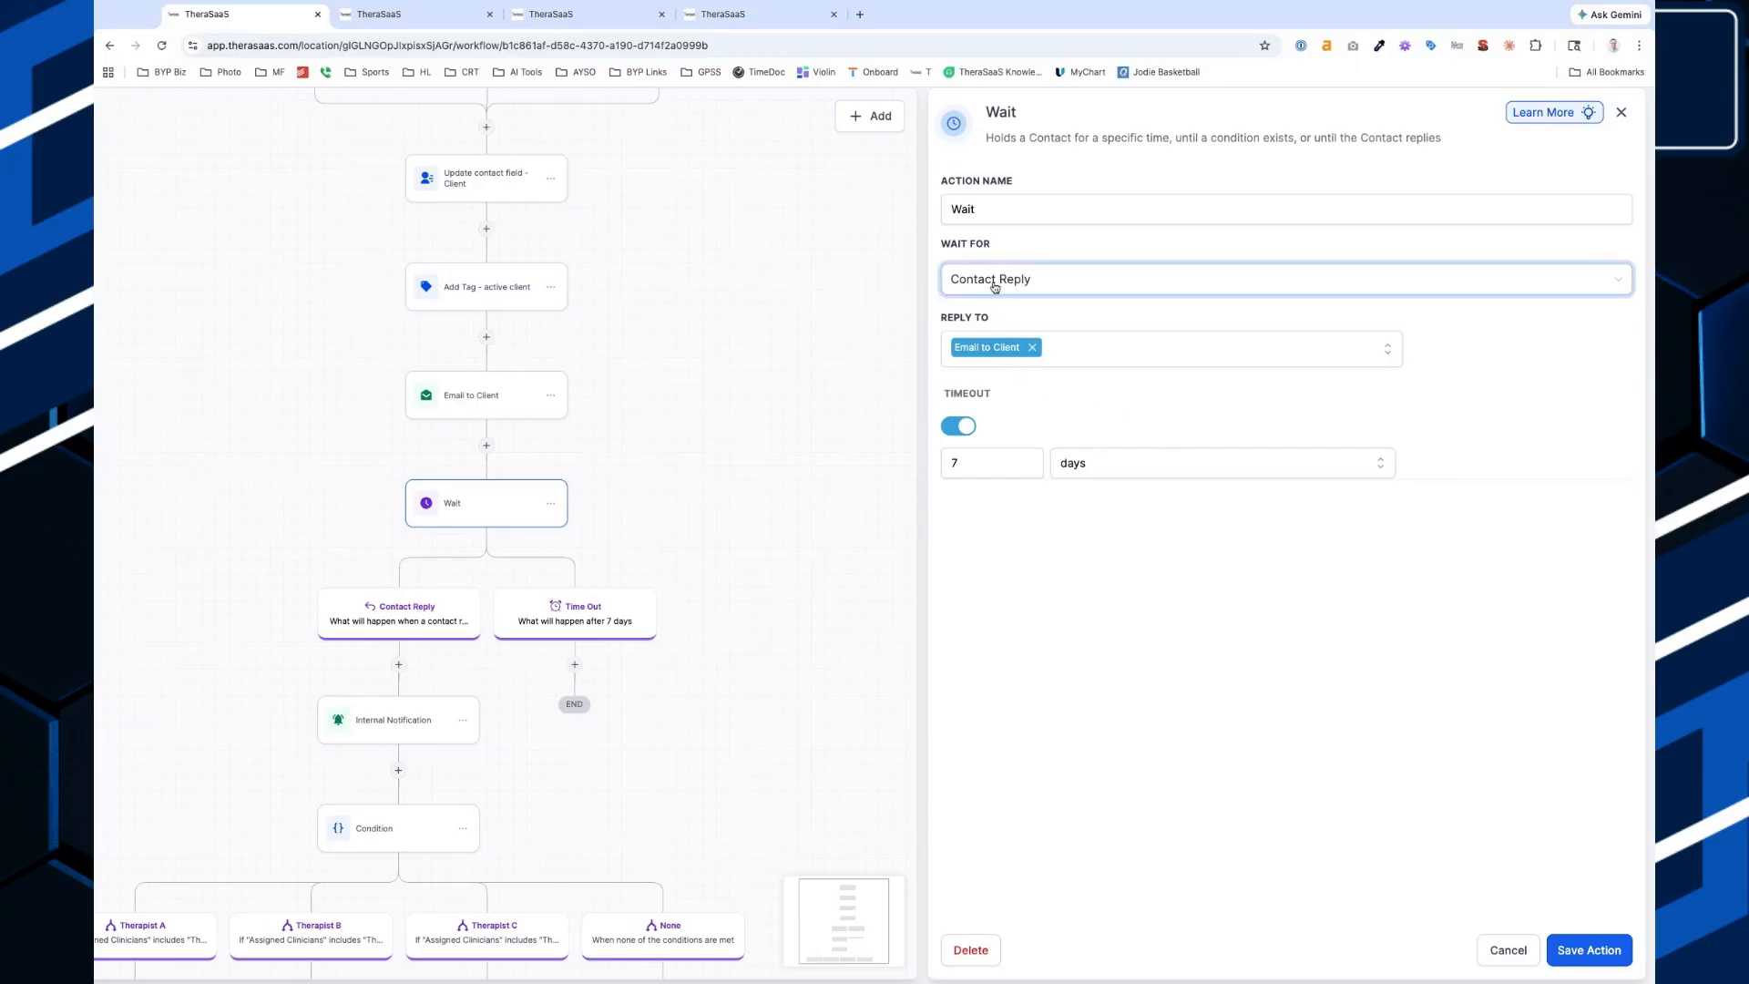
scroll(1050, 279, up, 3)
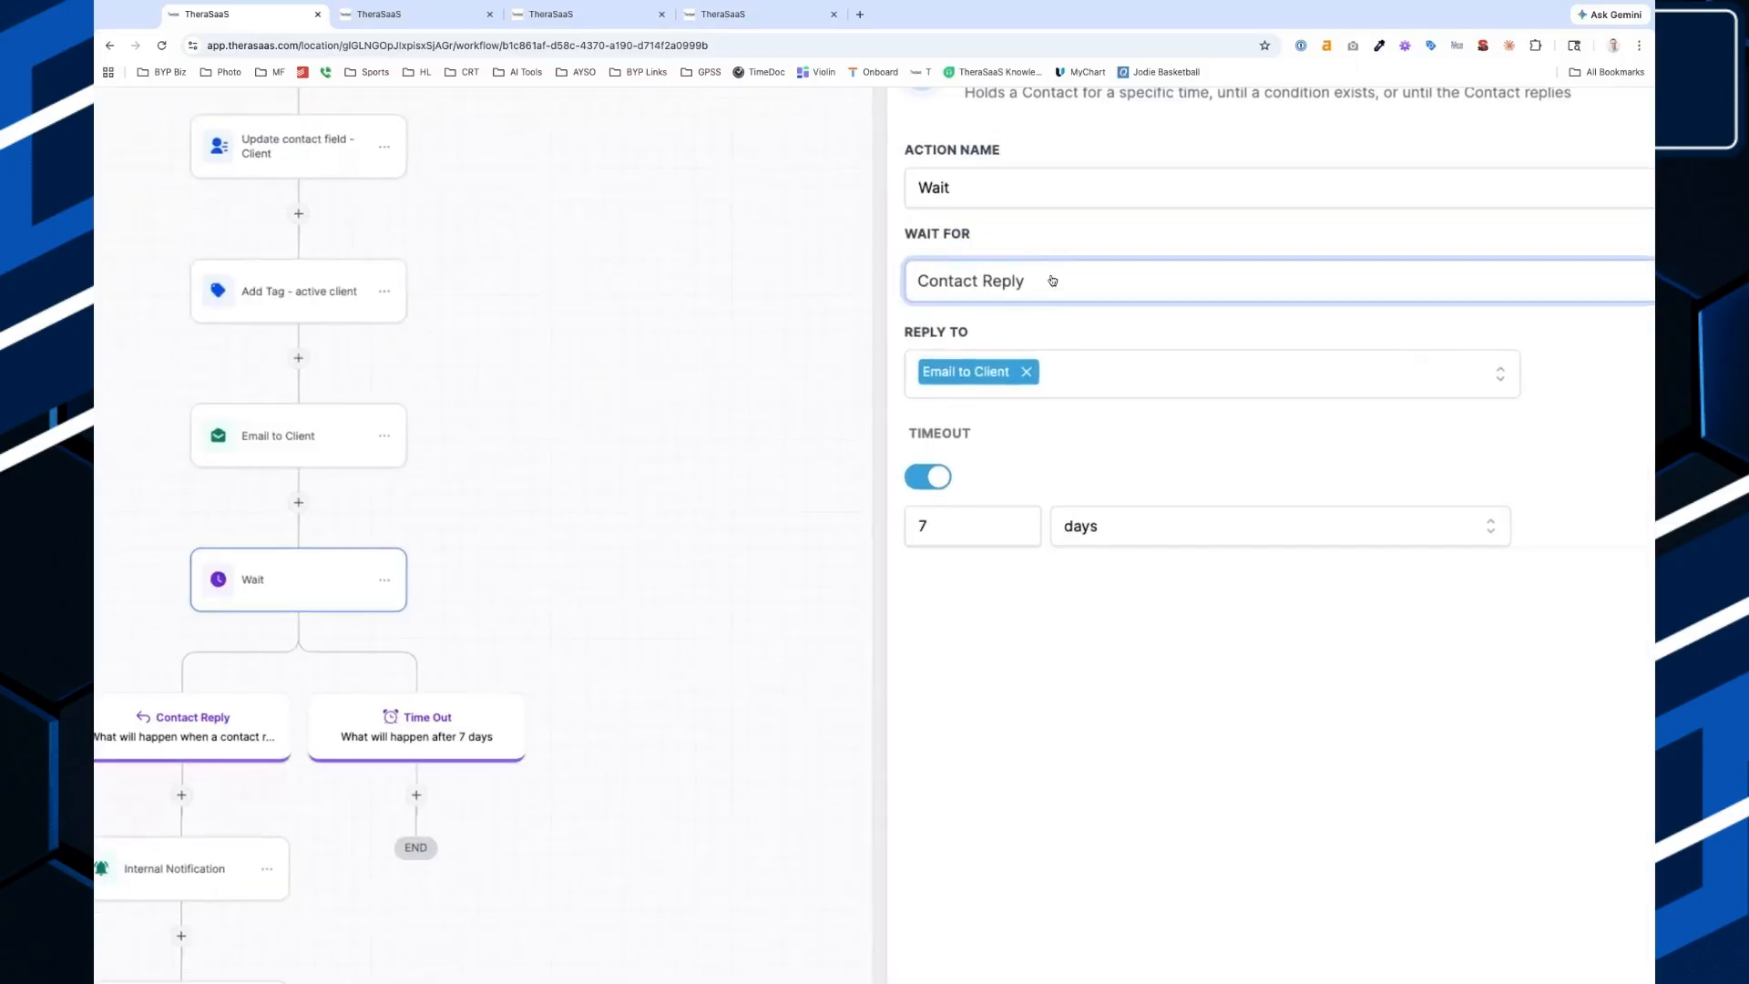
click(1136, 375)
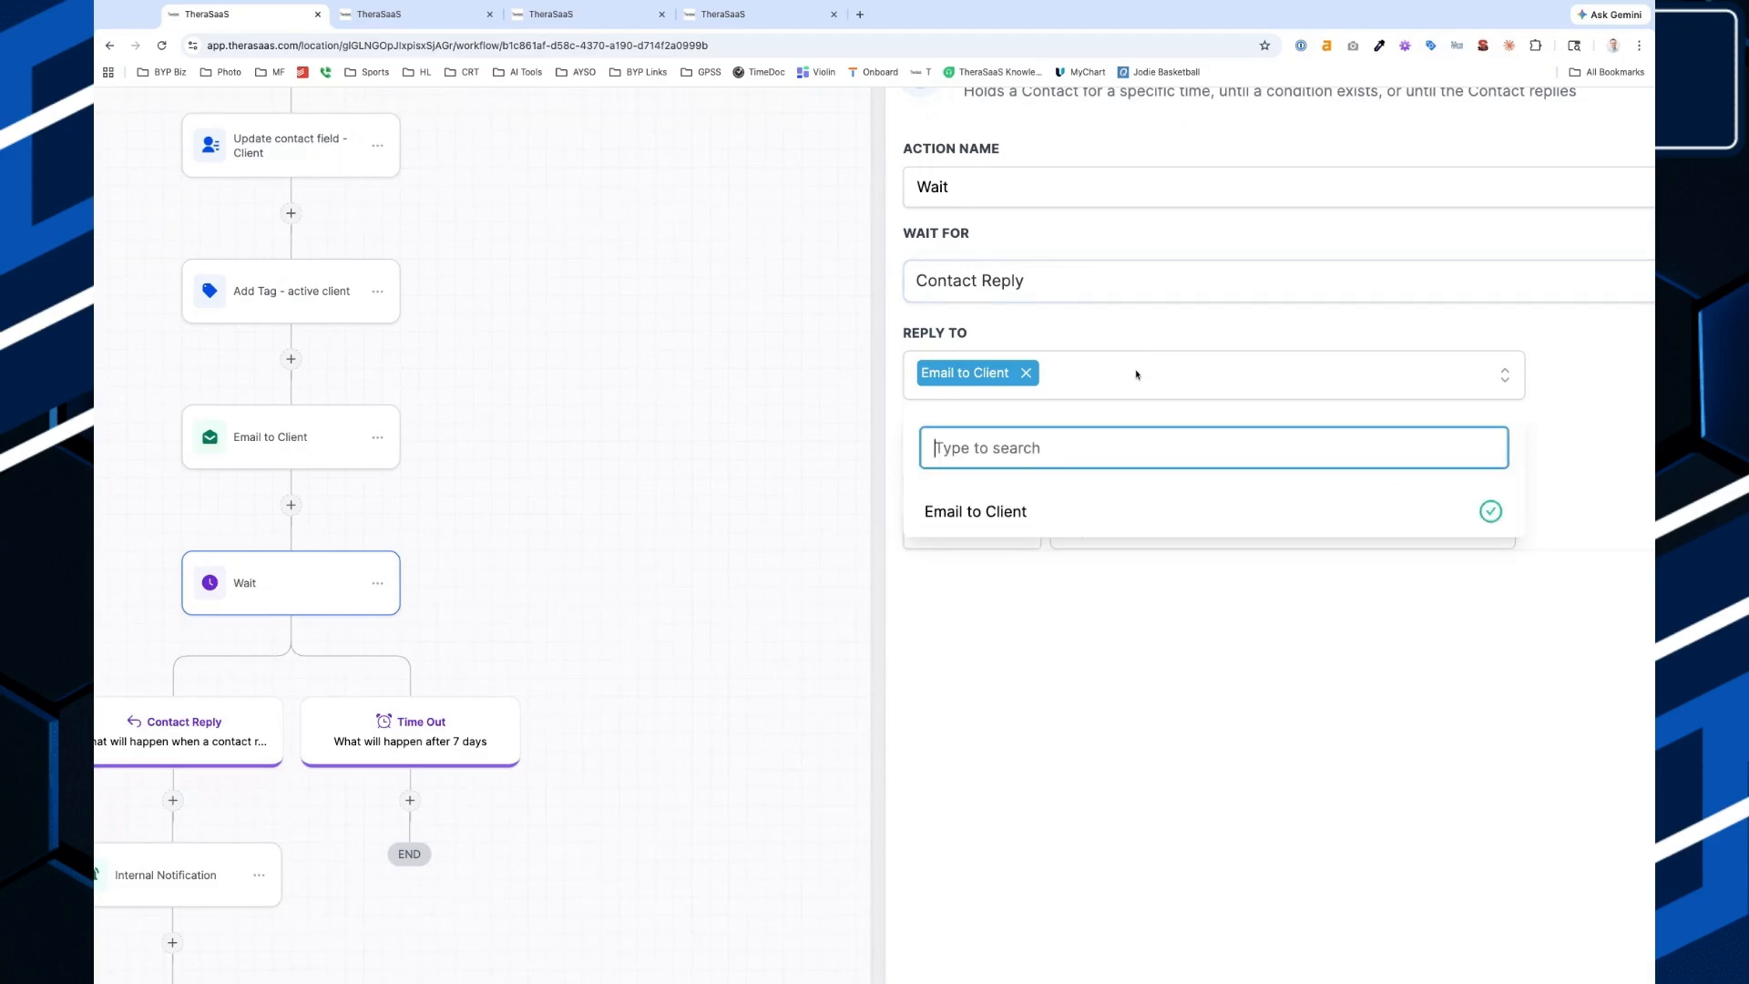
click(1304, 620)
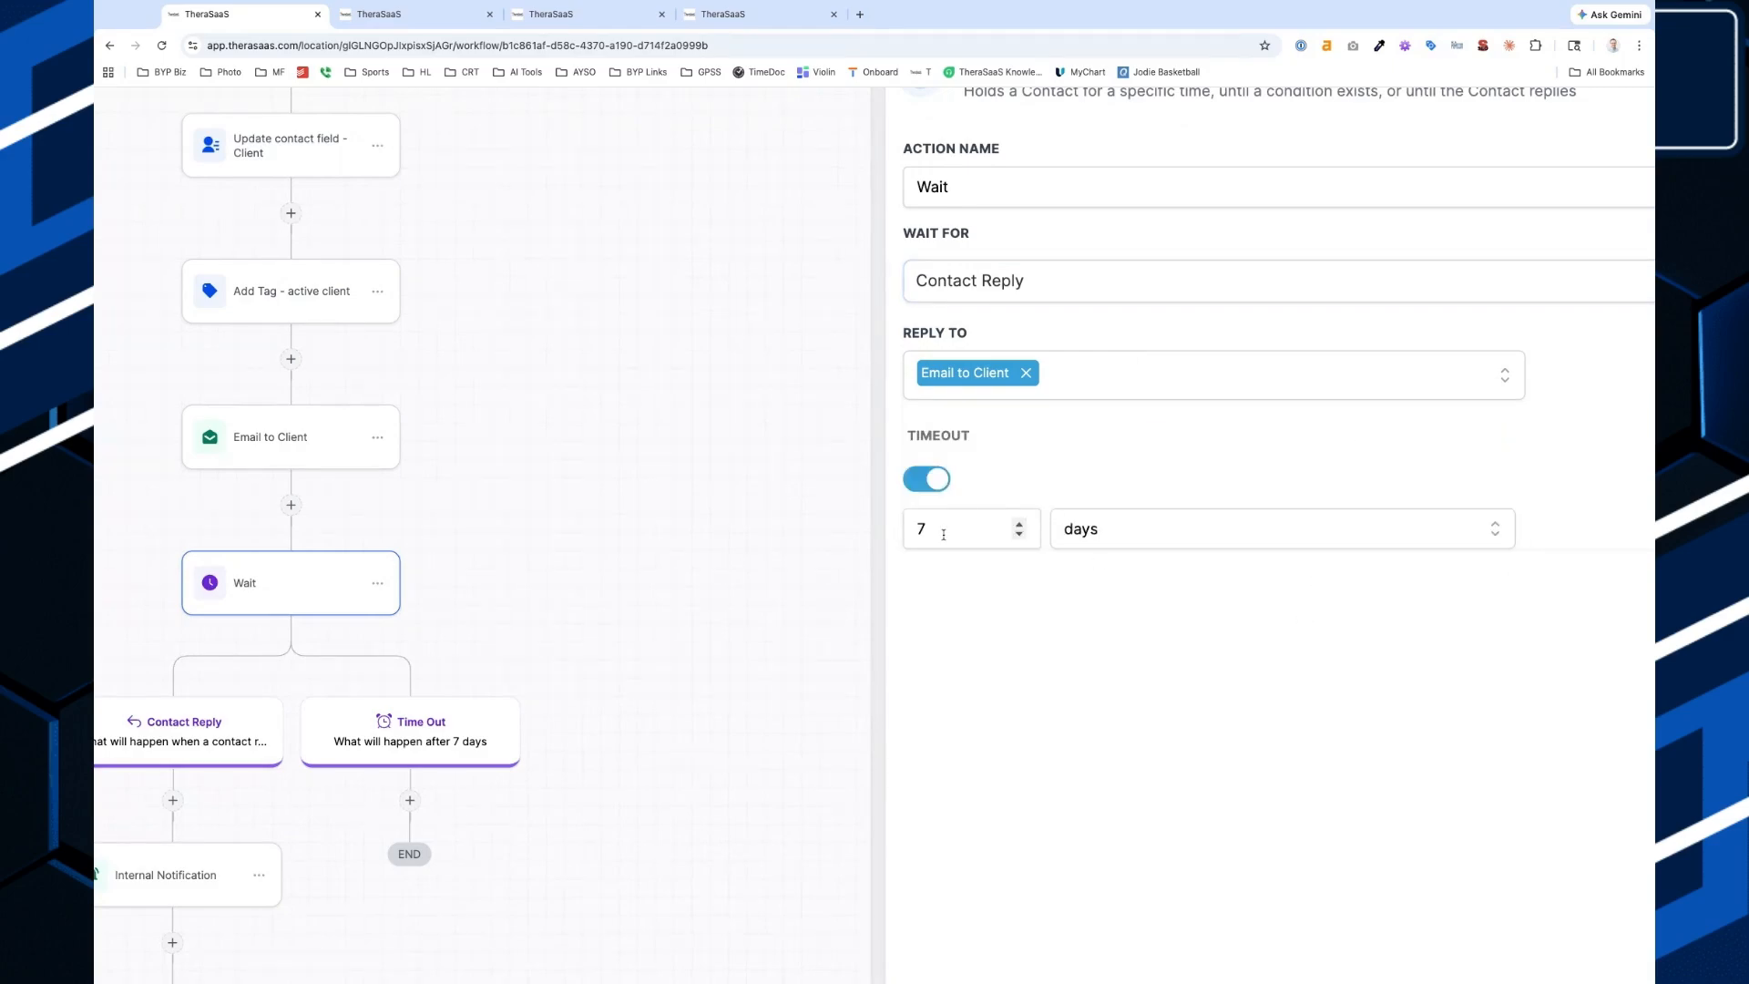
scroll(644, 804, left, 2)
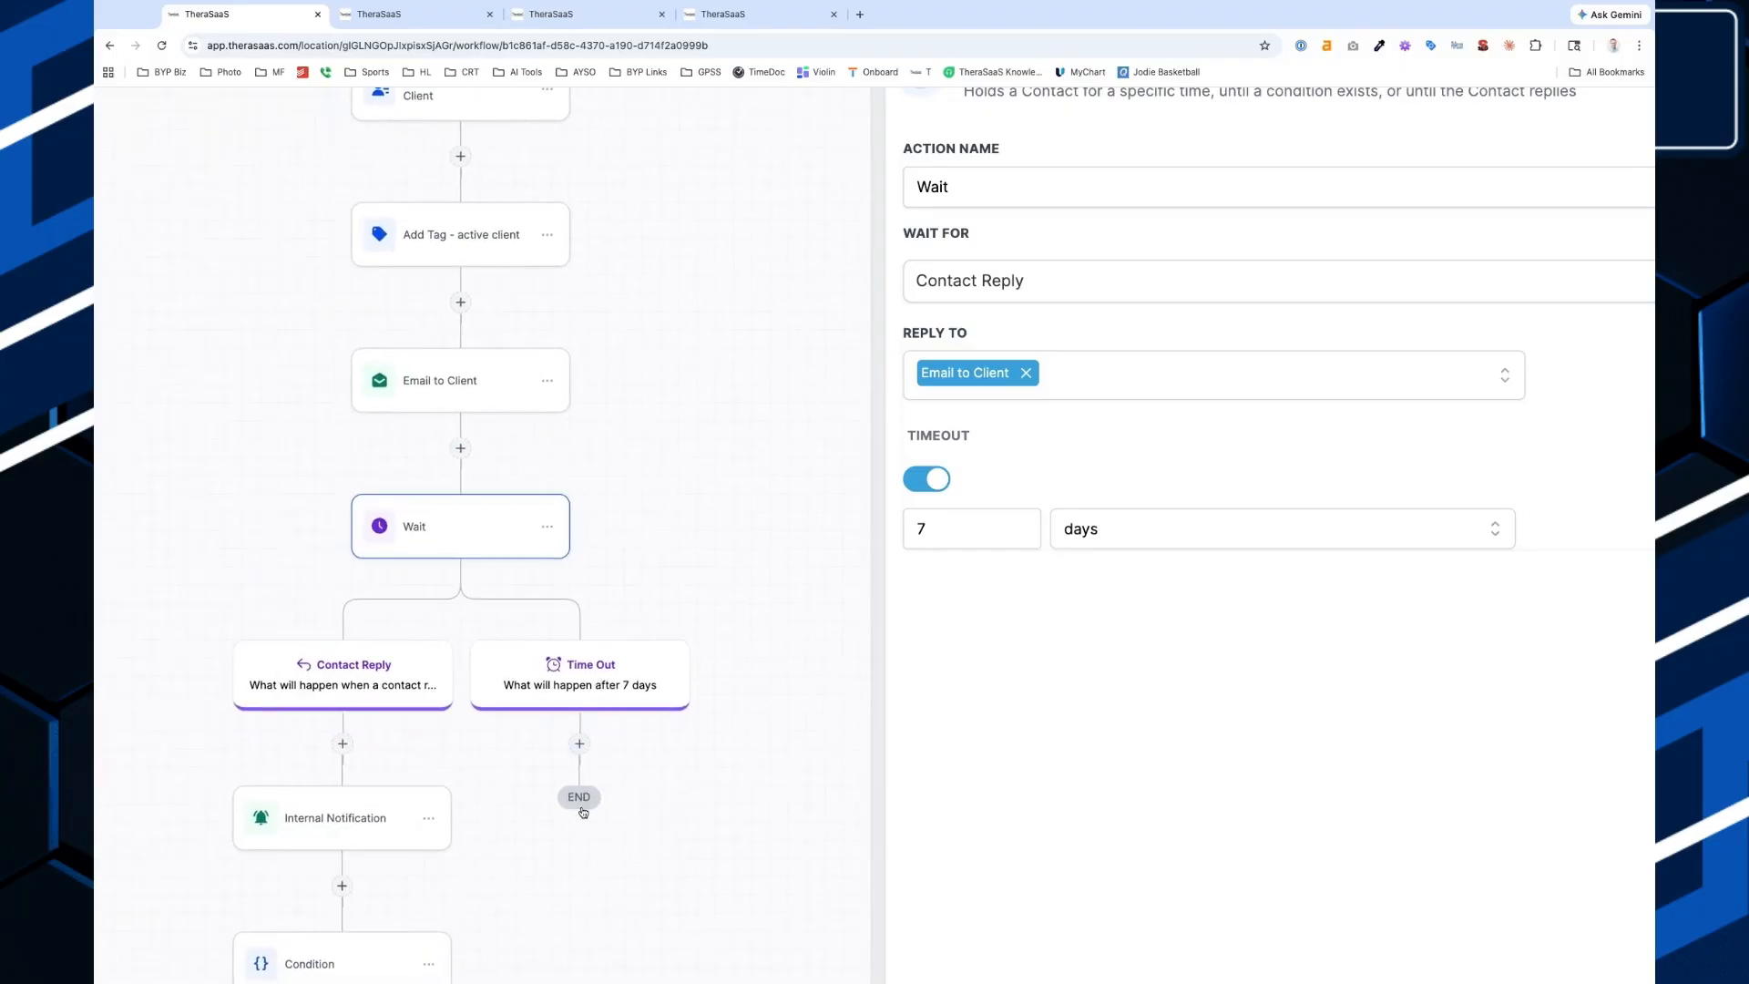
Examine the Contact Reply branch and the recipient, subject and message of its Internal Notification action.
scroll(577, 800, down, 5)
click(361, 410)
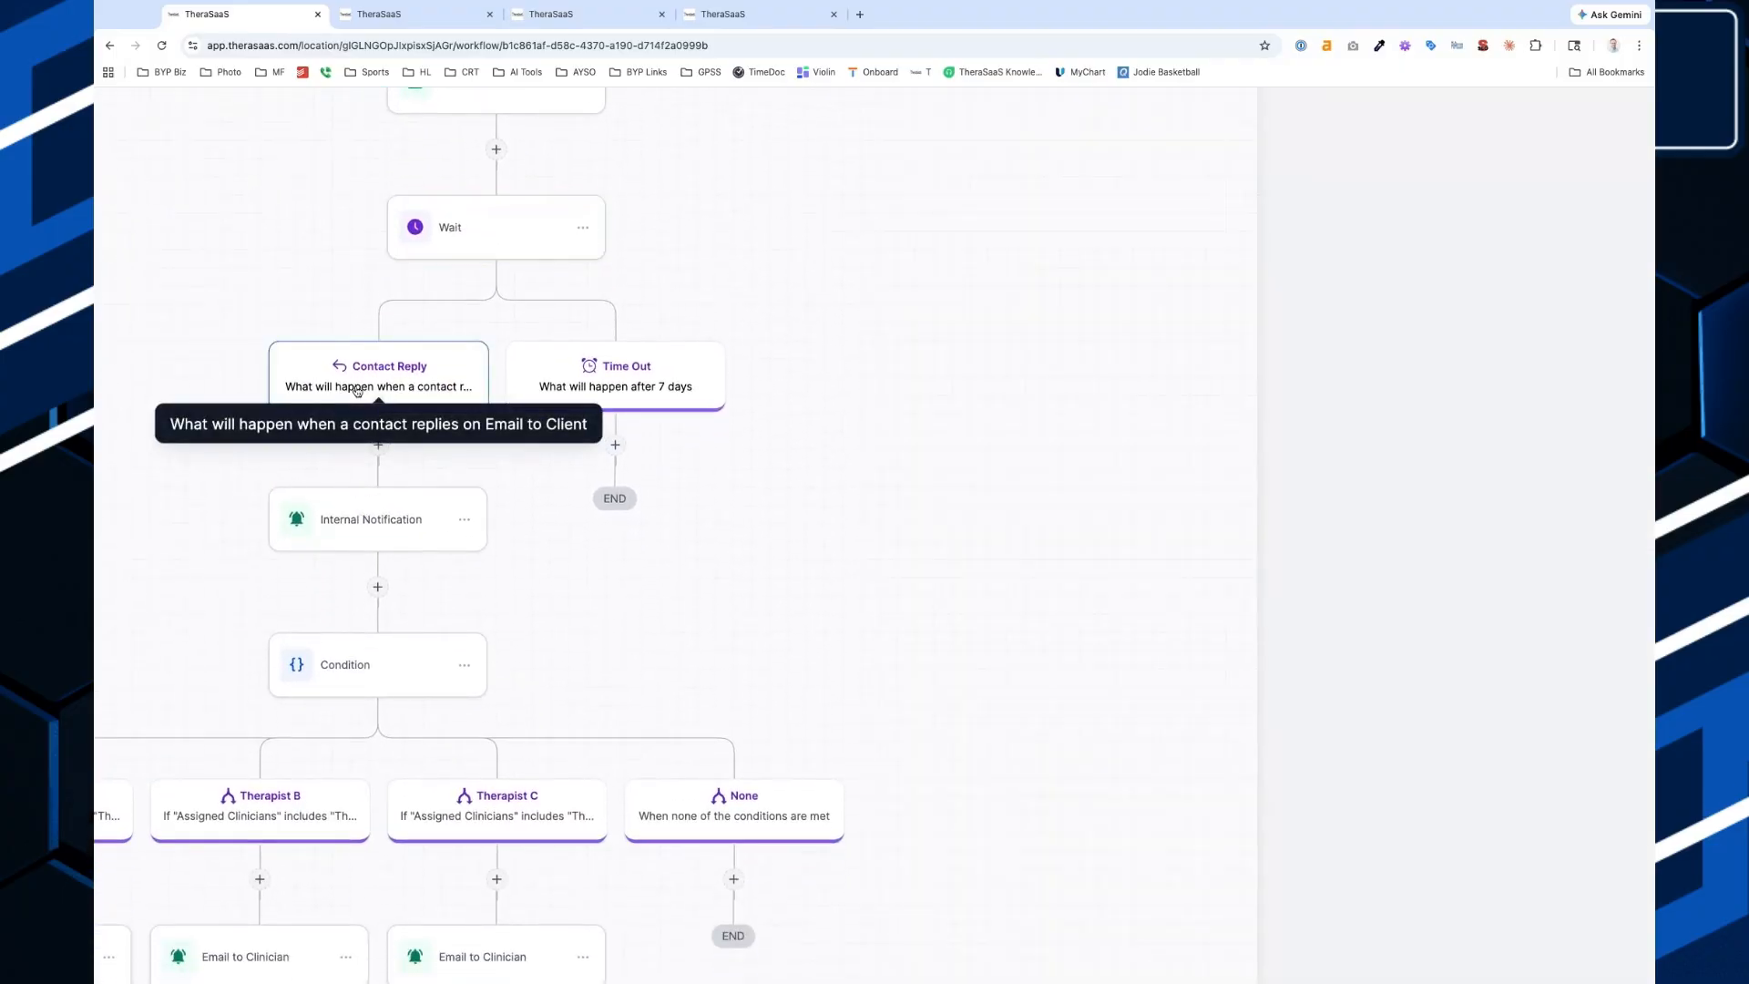
click(362, 535)
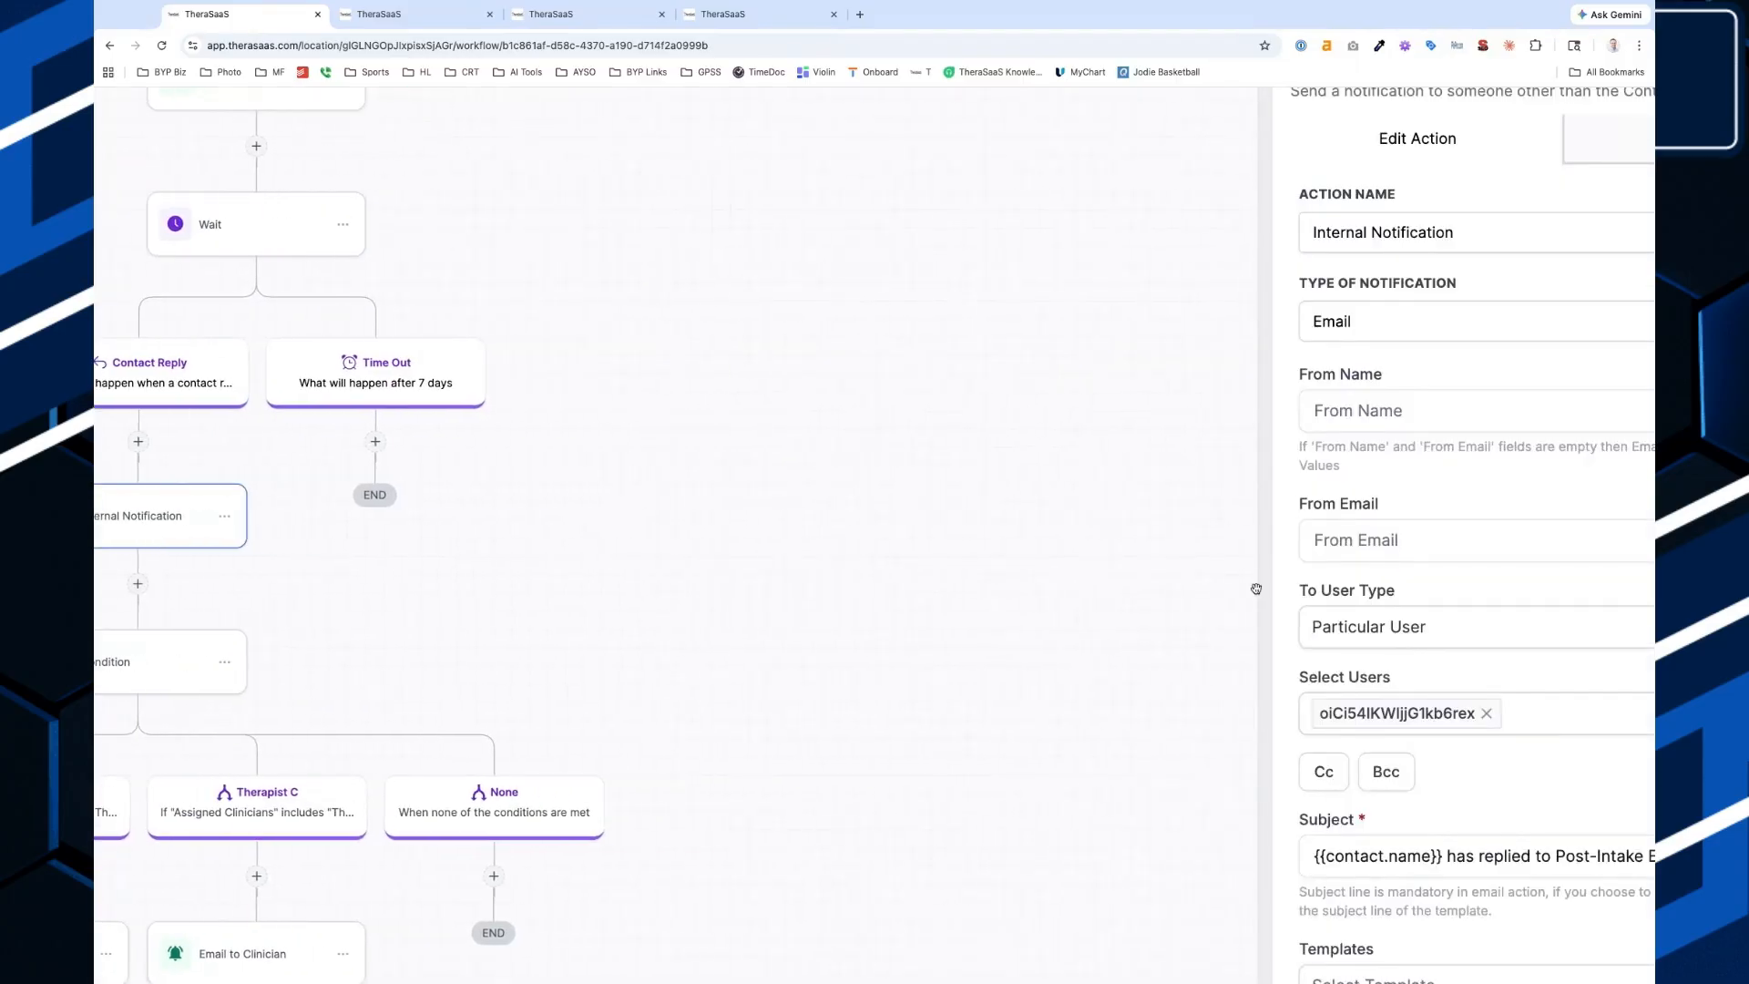
click(1484, 645)
scroll(1484, 645, down, 4)
scroll(1484, 647, down, 2)
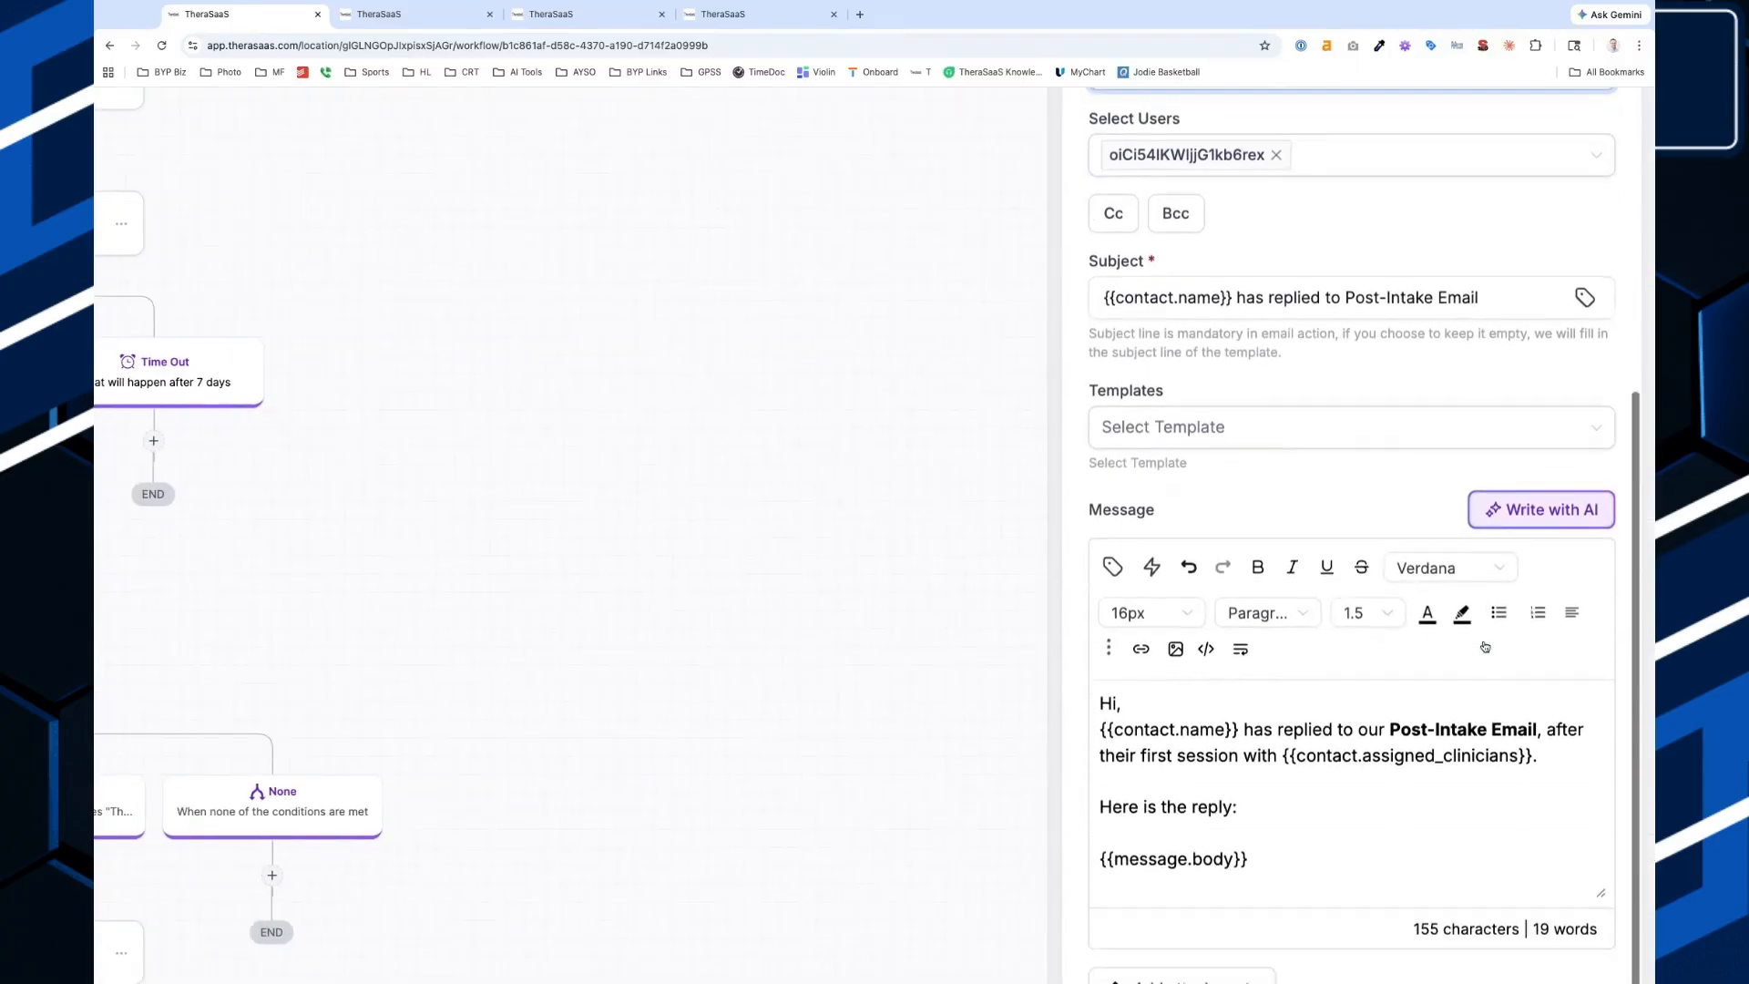
scroll(581, 779, left, 3)
scroll(582, 779, left, 3)
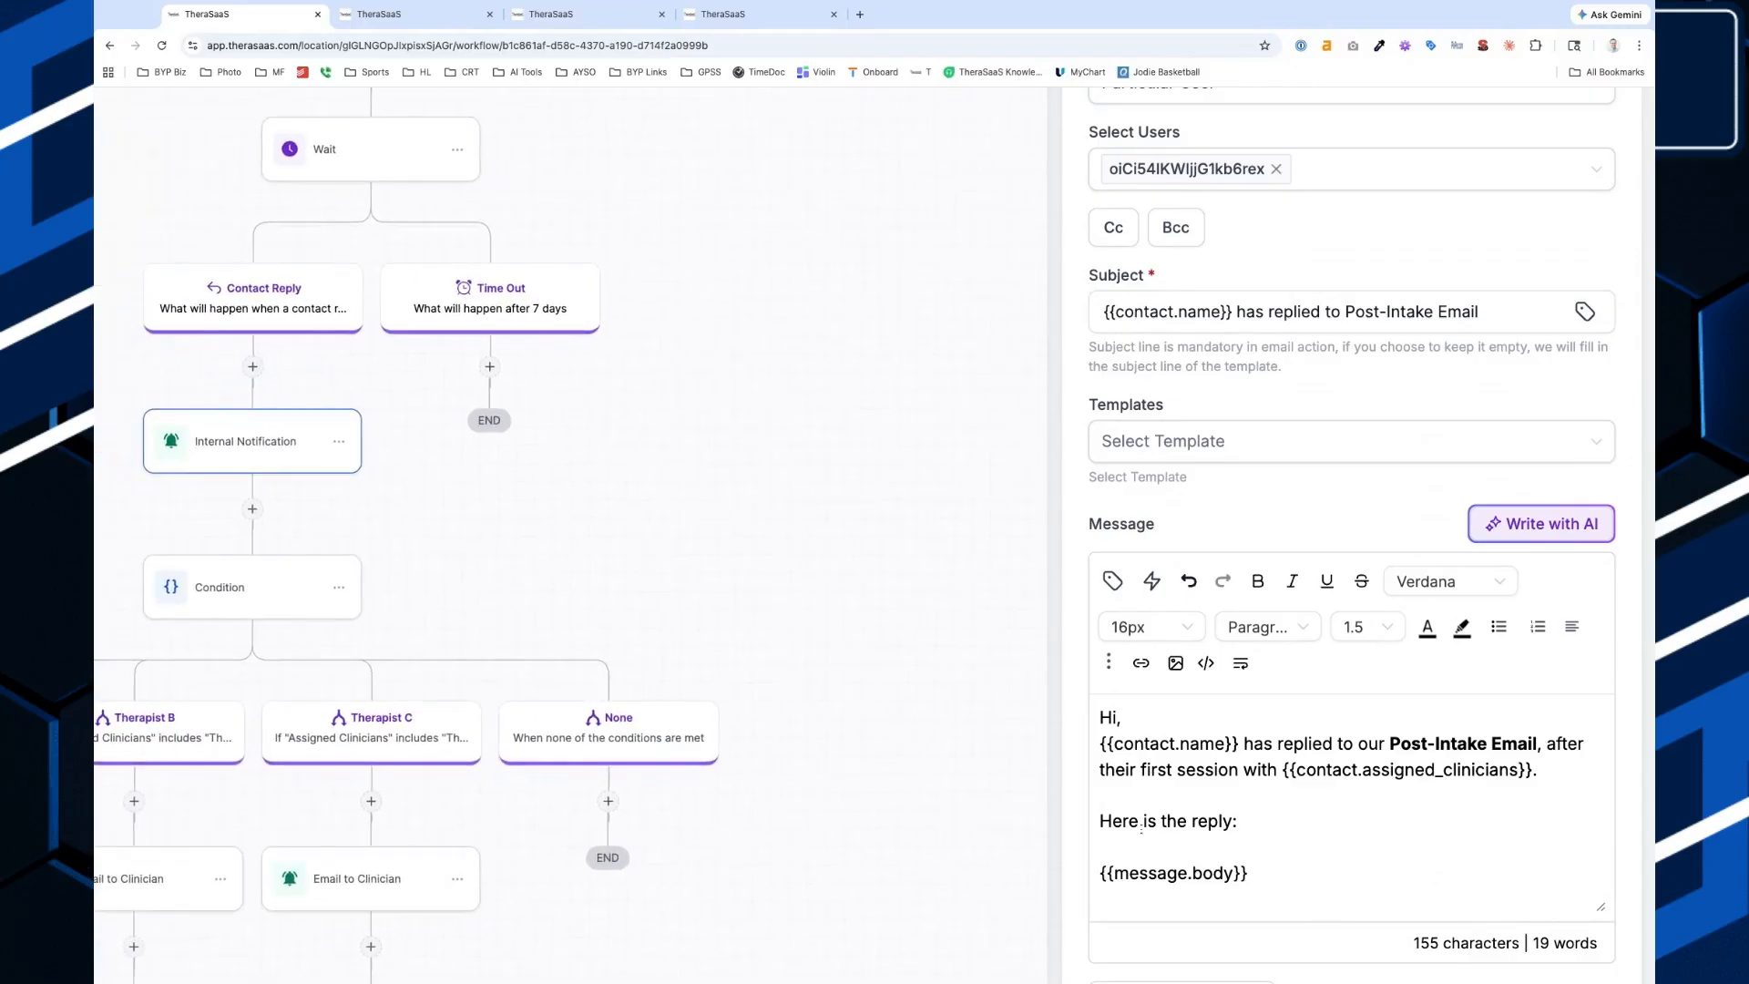
Highlight the {{message.body}} placeholder in the Internal Notification's message and clear the selection.
triple_click(1172, 873)
click(1243, 856)
key(ctrl+shift+Left)
key(ctrl+shift+Left)
key(ctrl+shift+Left)
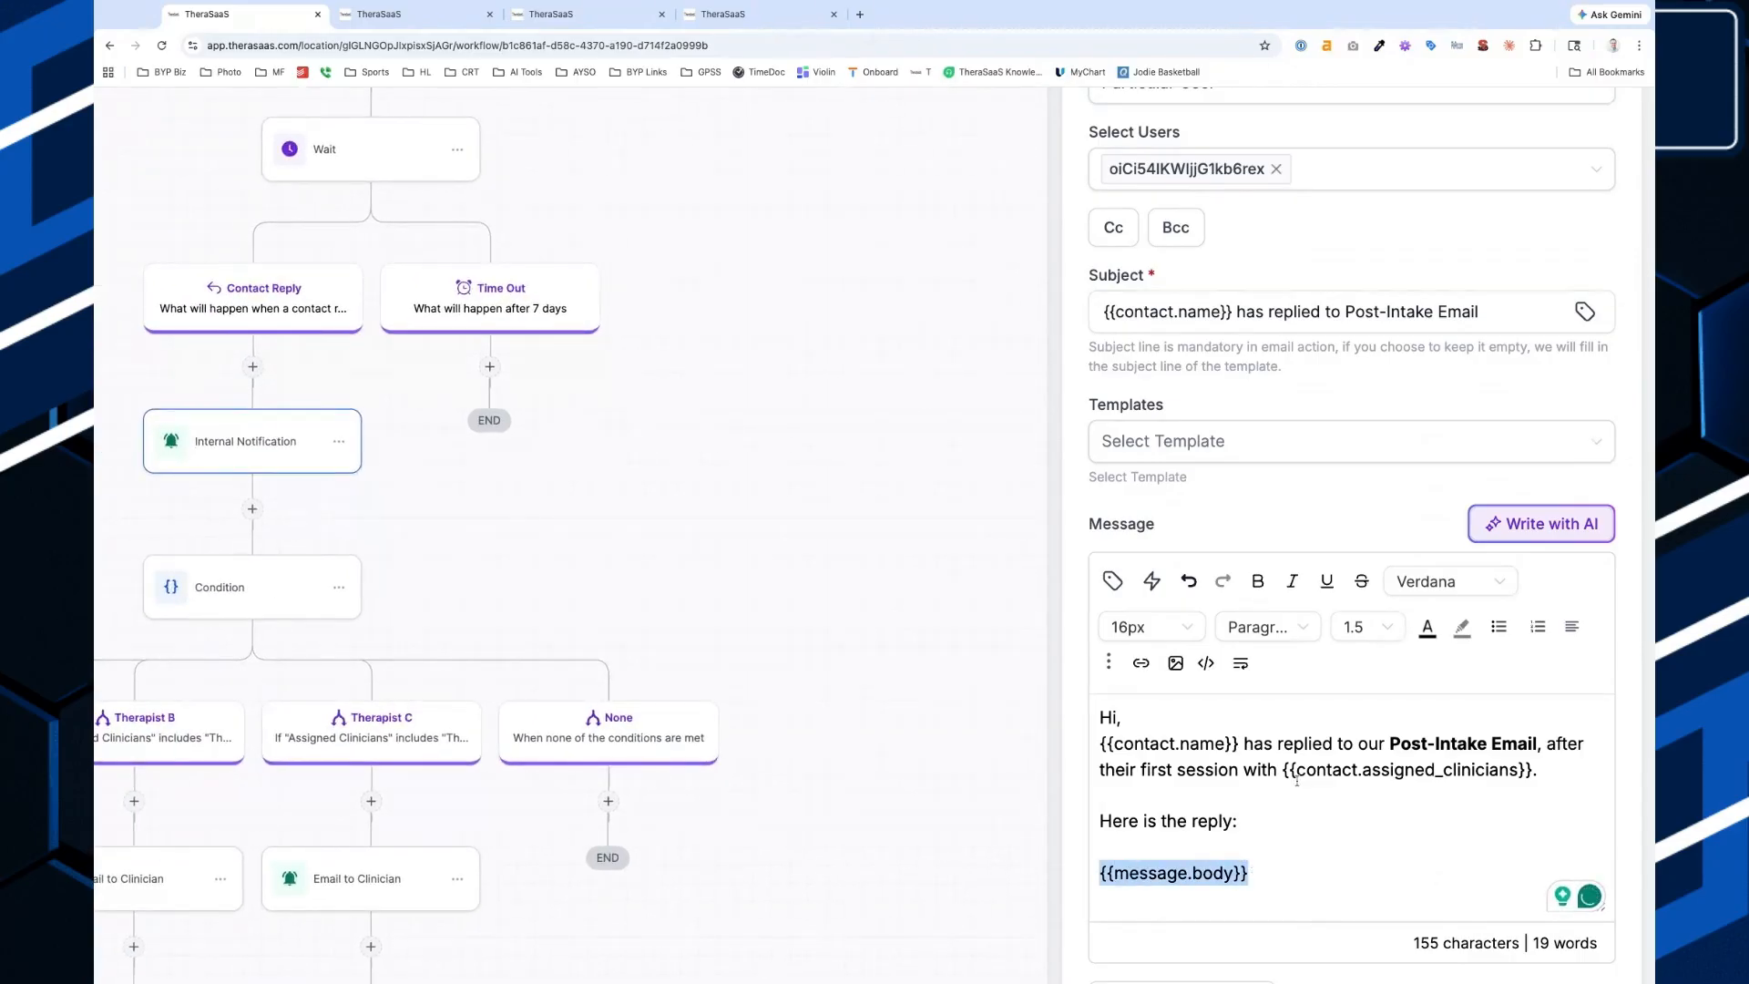
click(1274, 854)
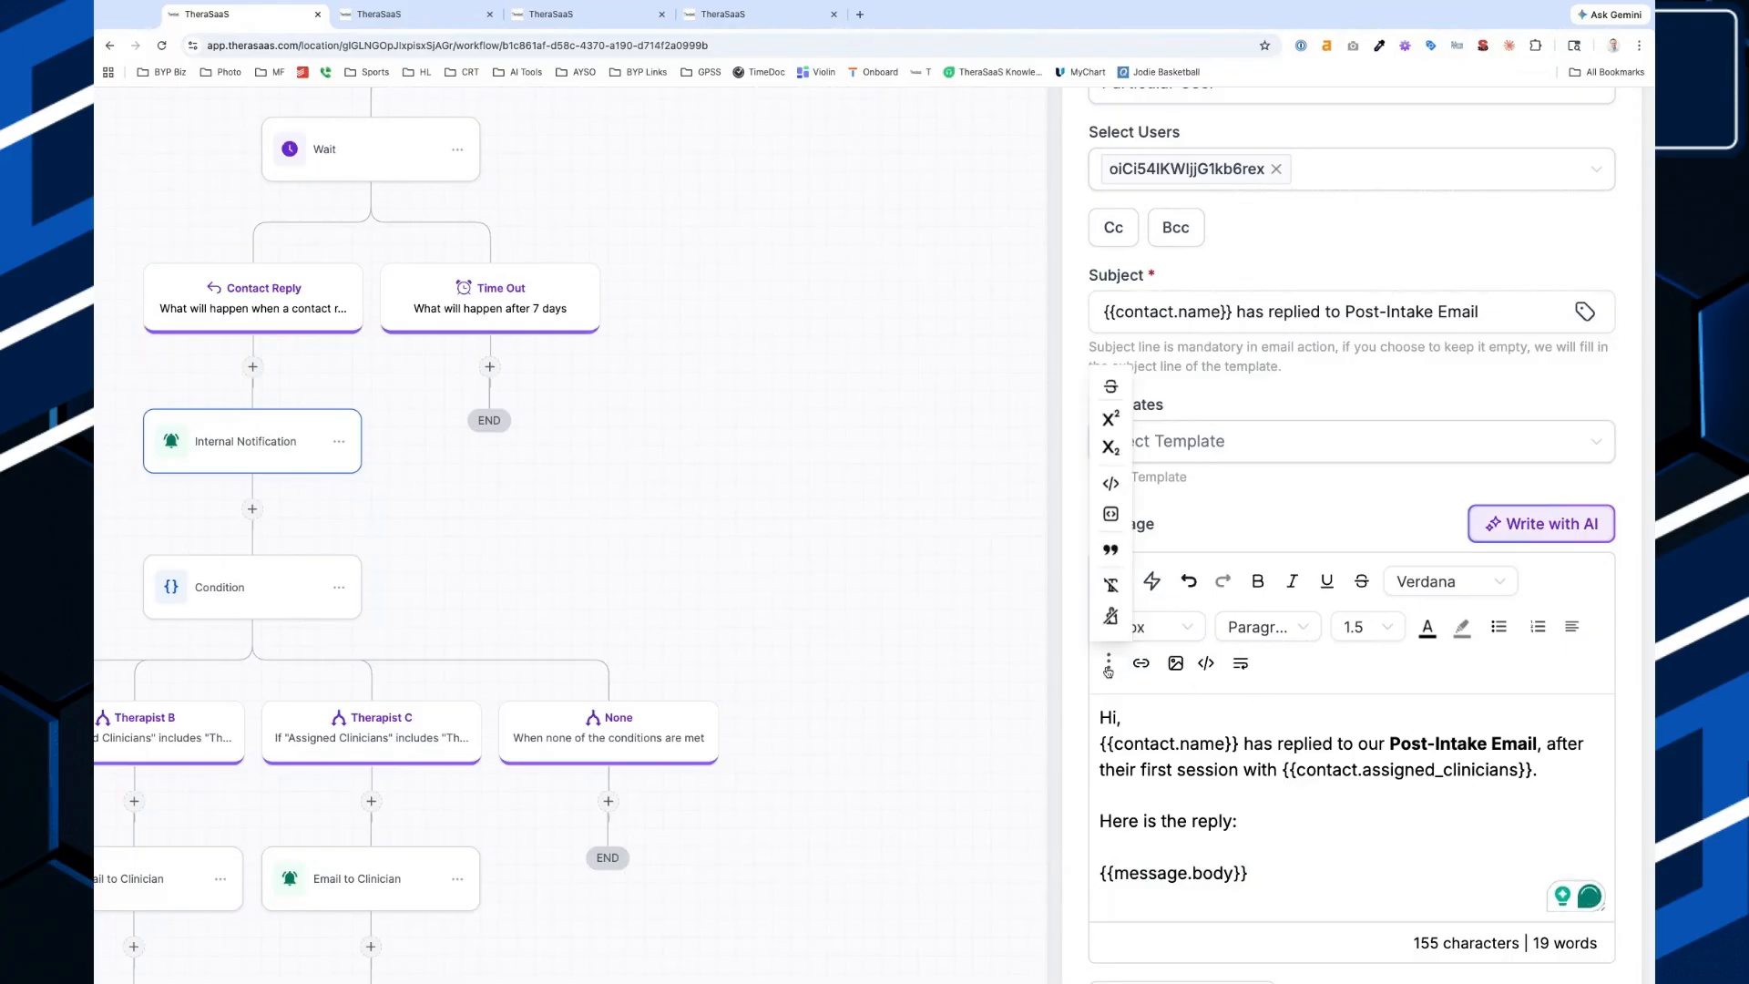
Look up "messag" in the custom values, insert Message Body into the notification's message, and undo the insertion.
click(1113, 581)
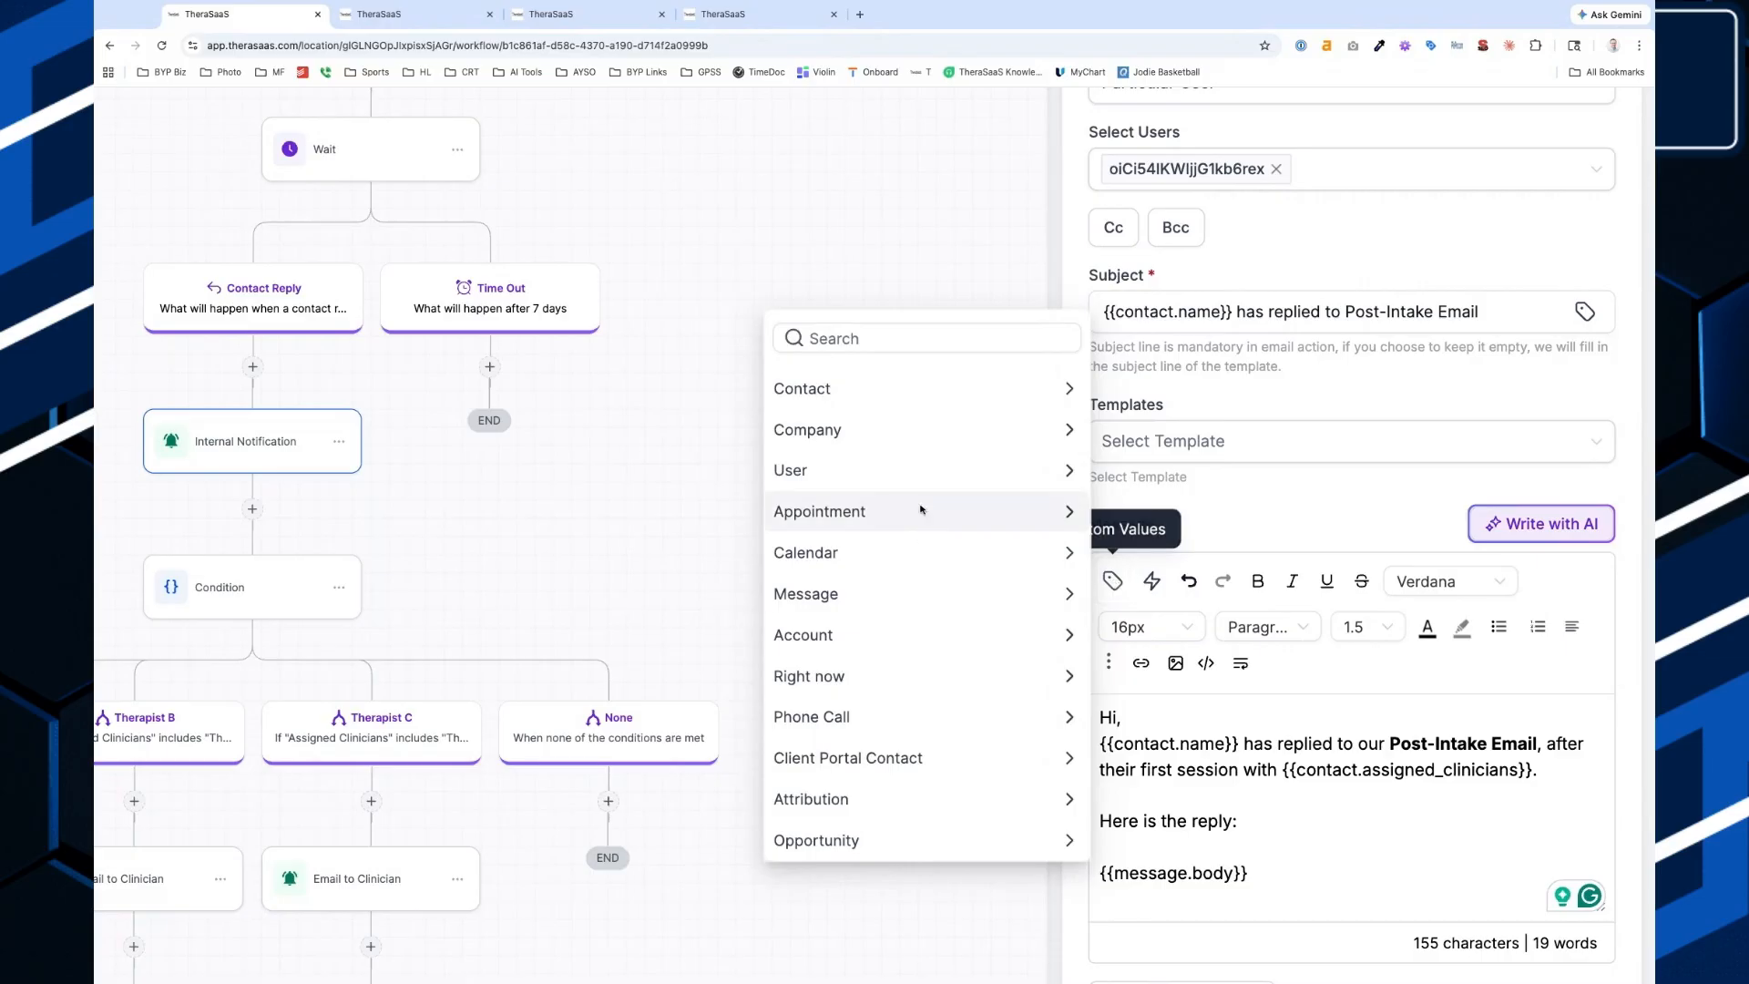
click(869, 343)
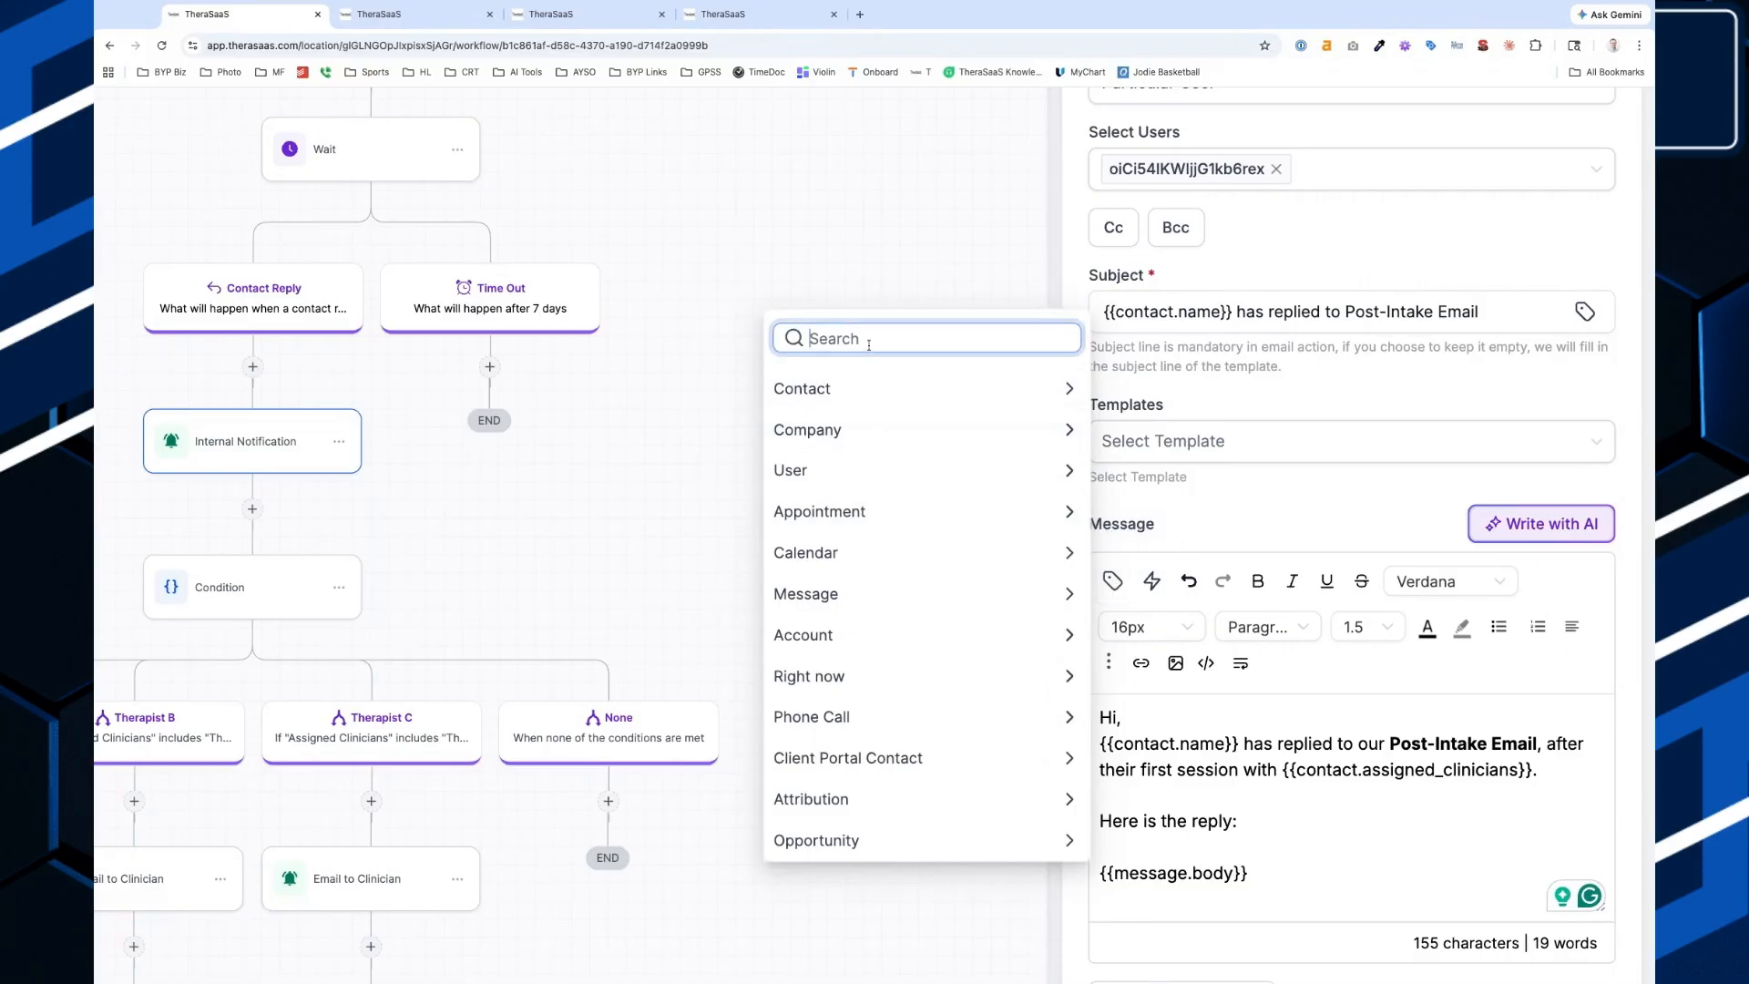
text(messag)
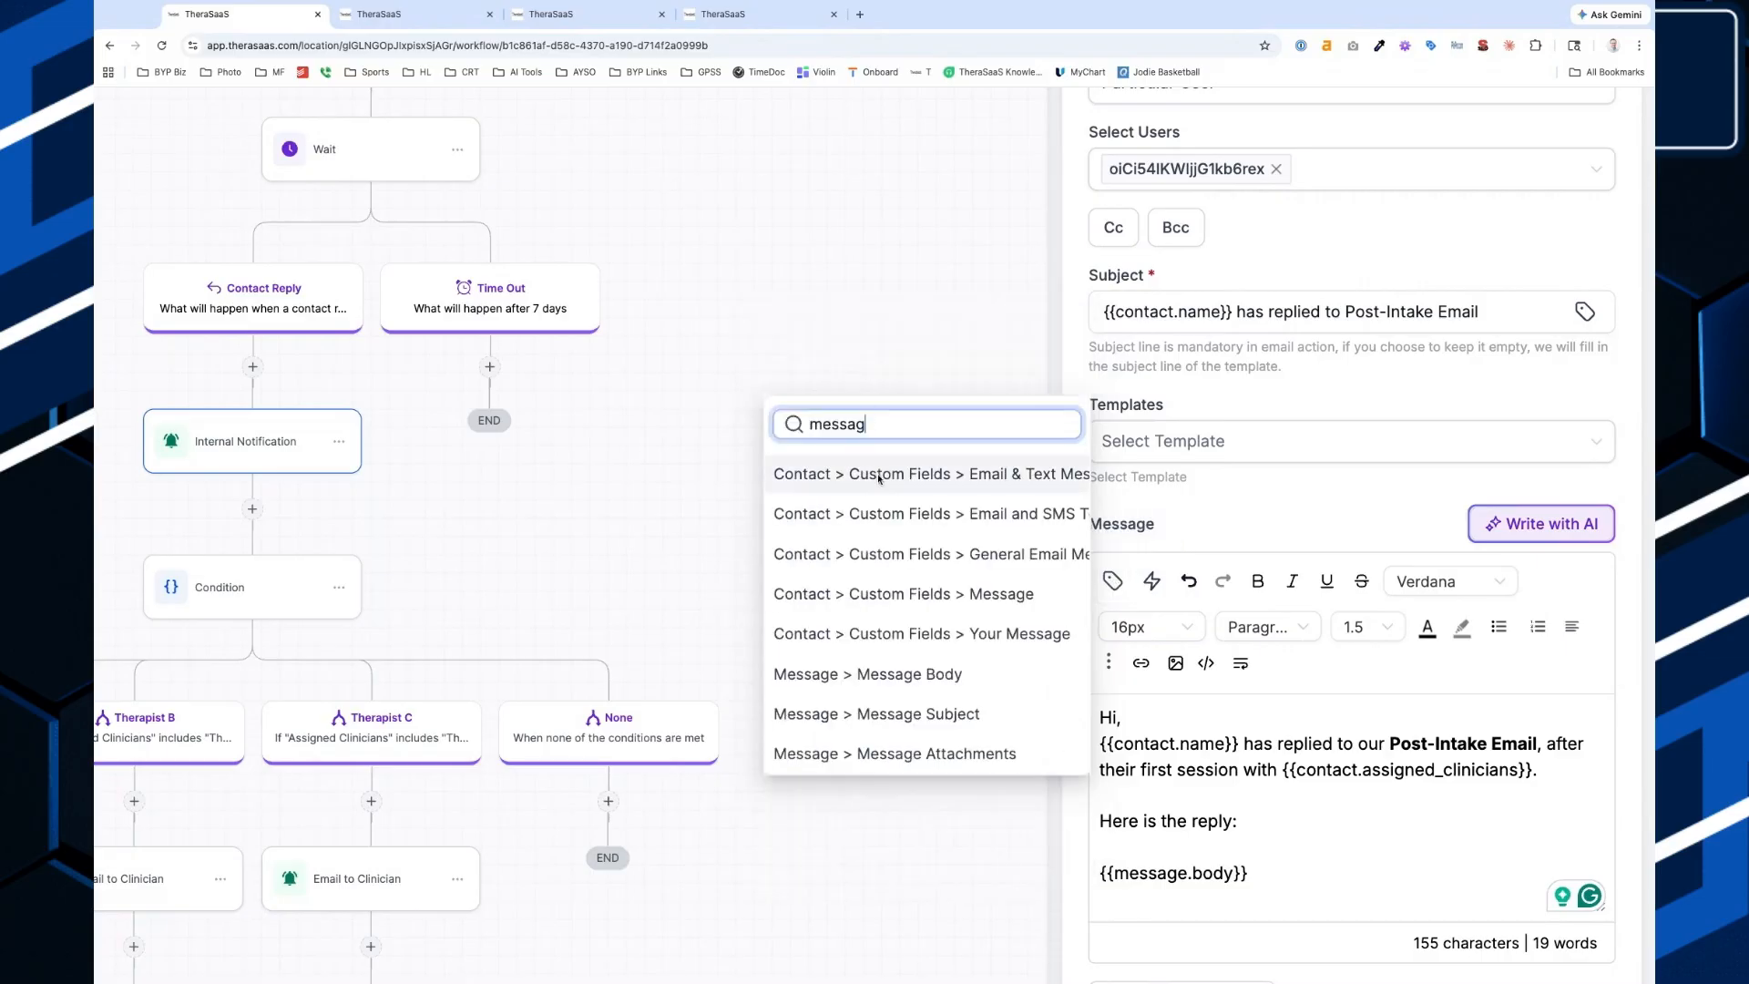
click(867, 674)
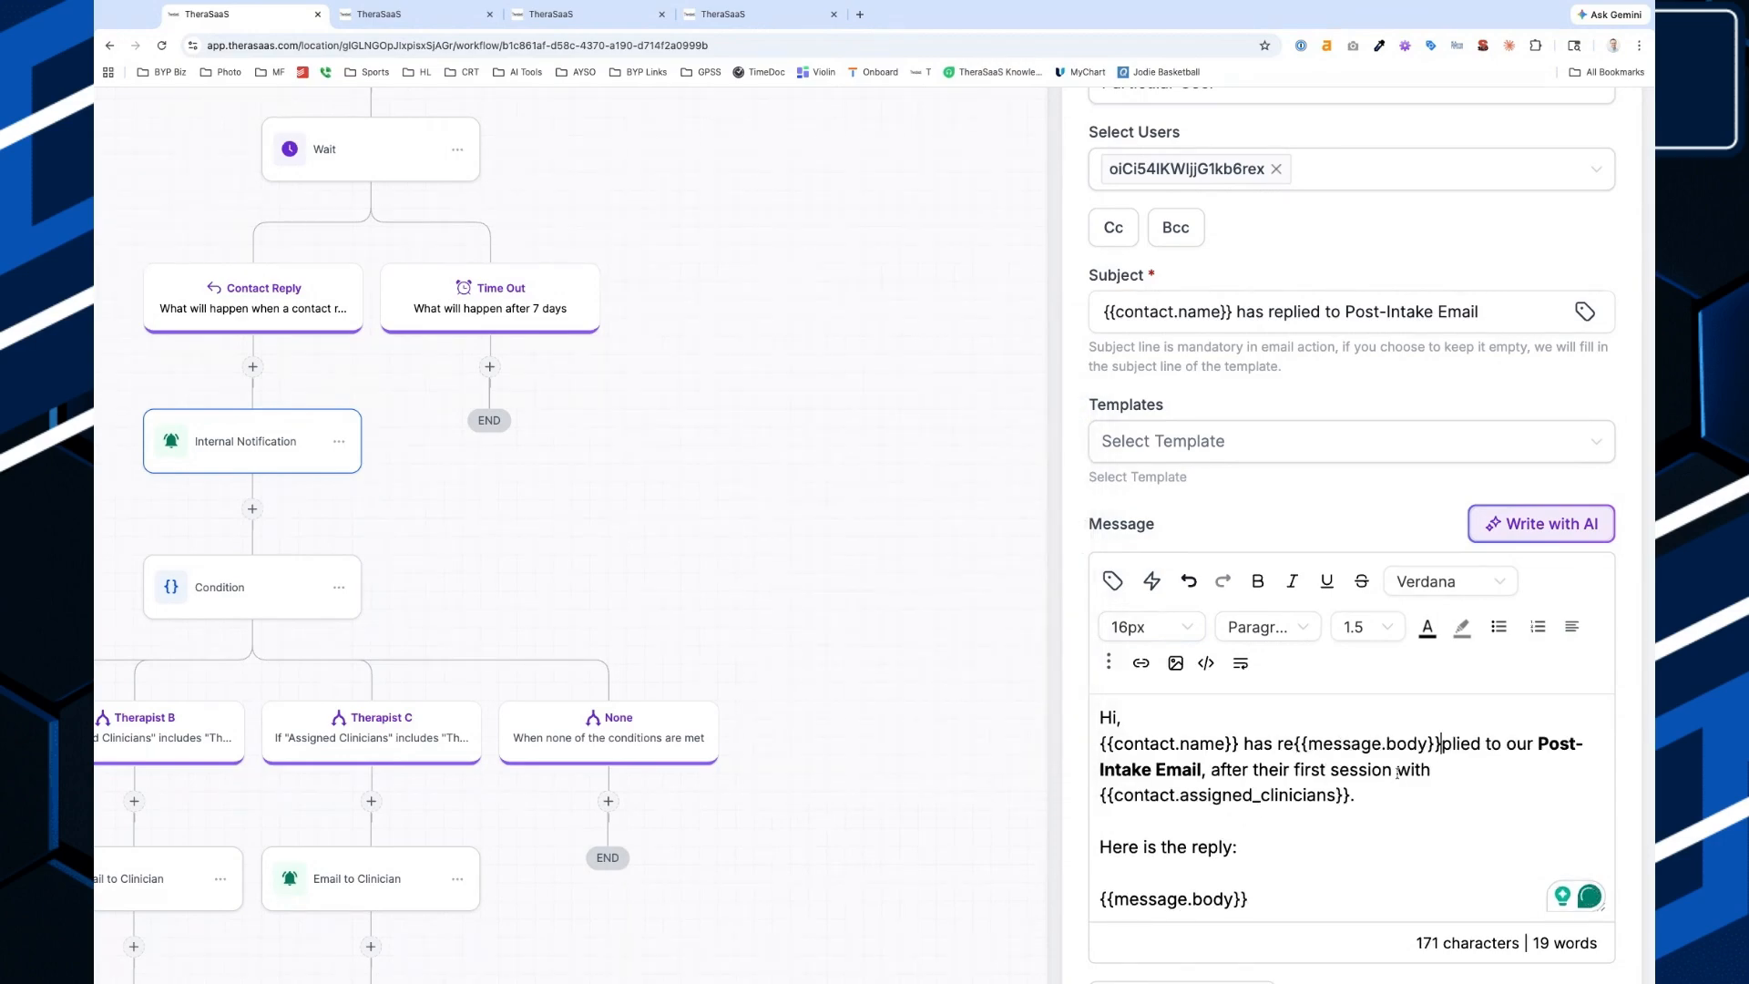
key(ctrl+z)
Check the Internal Notification's recipient settings and open the Email to Clinician action under the Therapist A branch.
scroll(577, 859, left, 3)
scroll(577, 859, down, 2)
scroll(820, 638, left, 4)
scroll(1201, 549, up, 3)
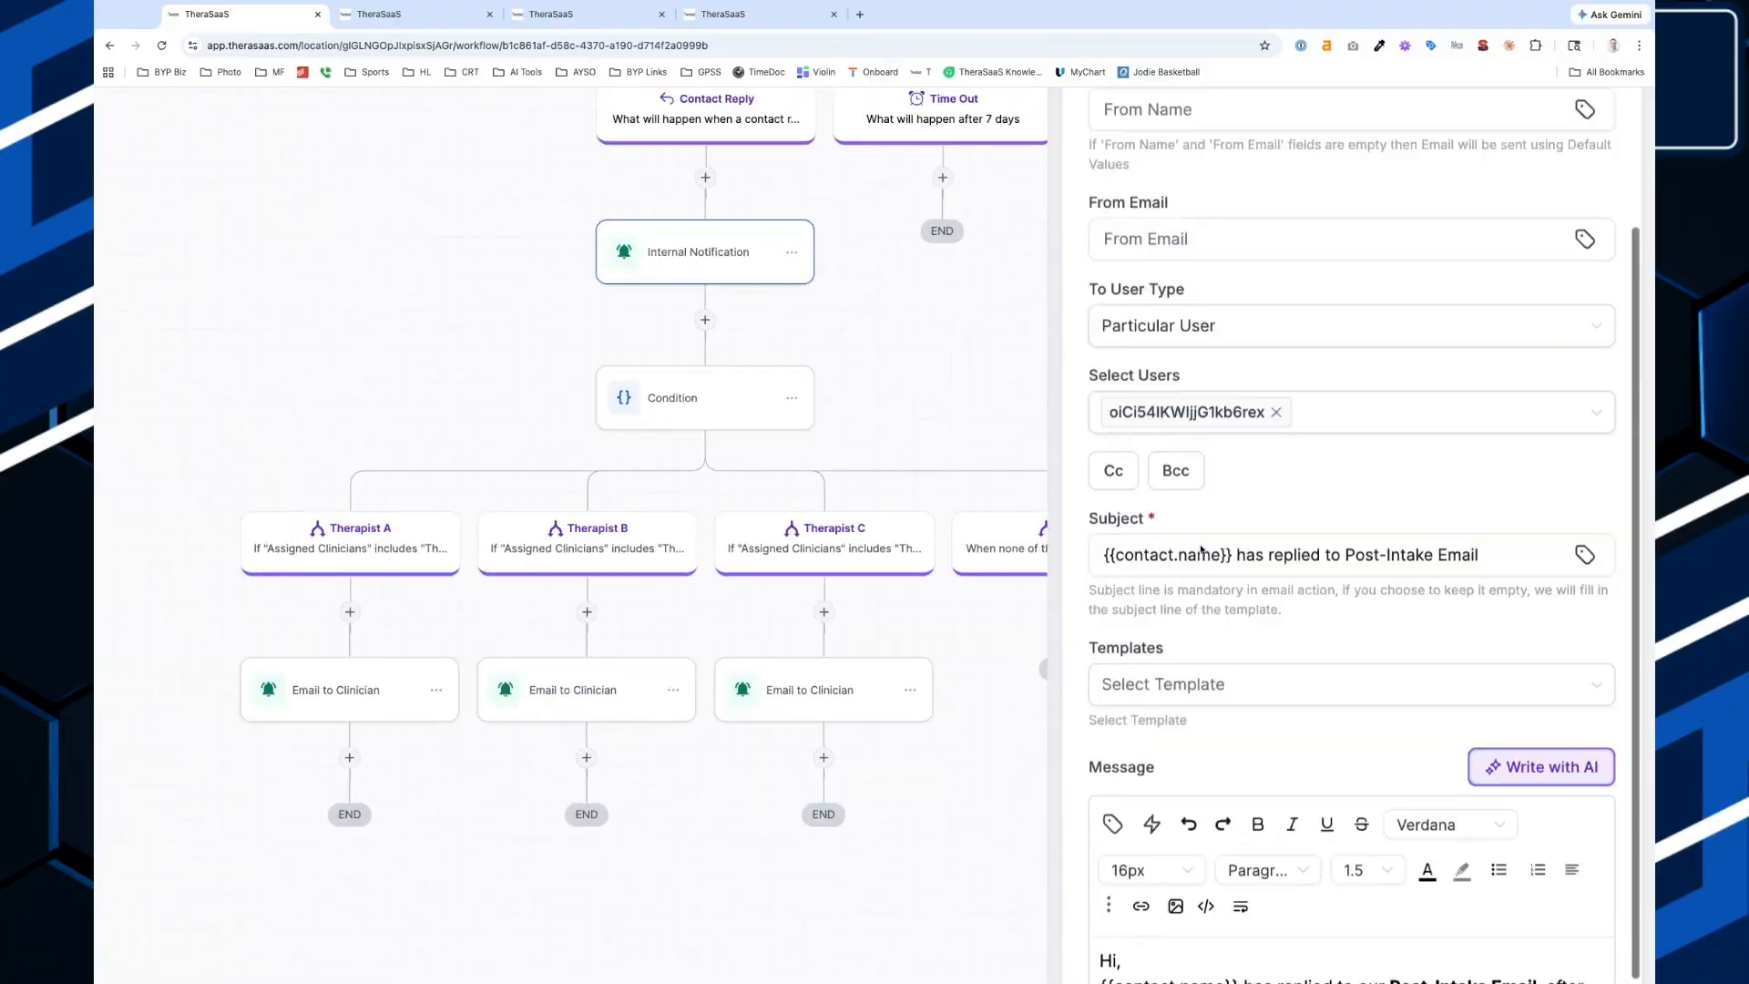
scroll(1201, 549, up, 4)
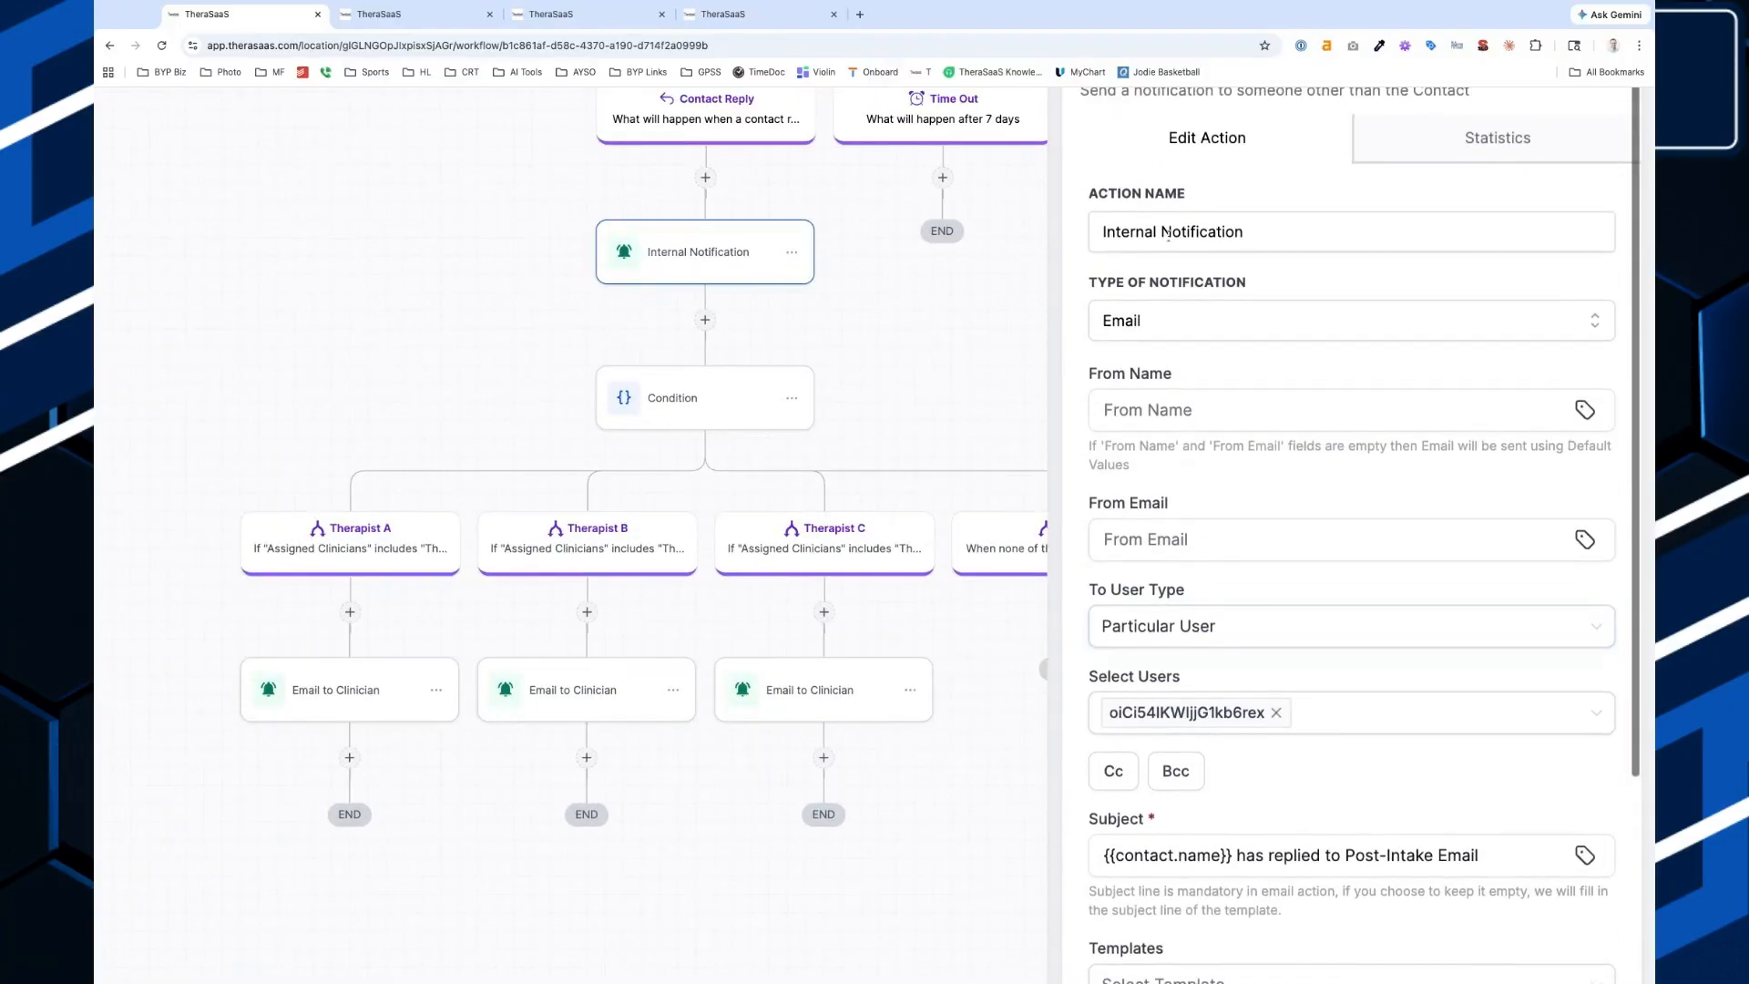
click(346, 698)
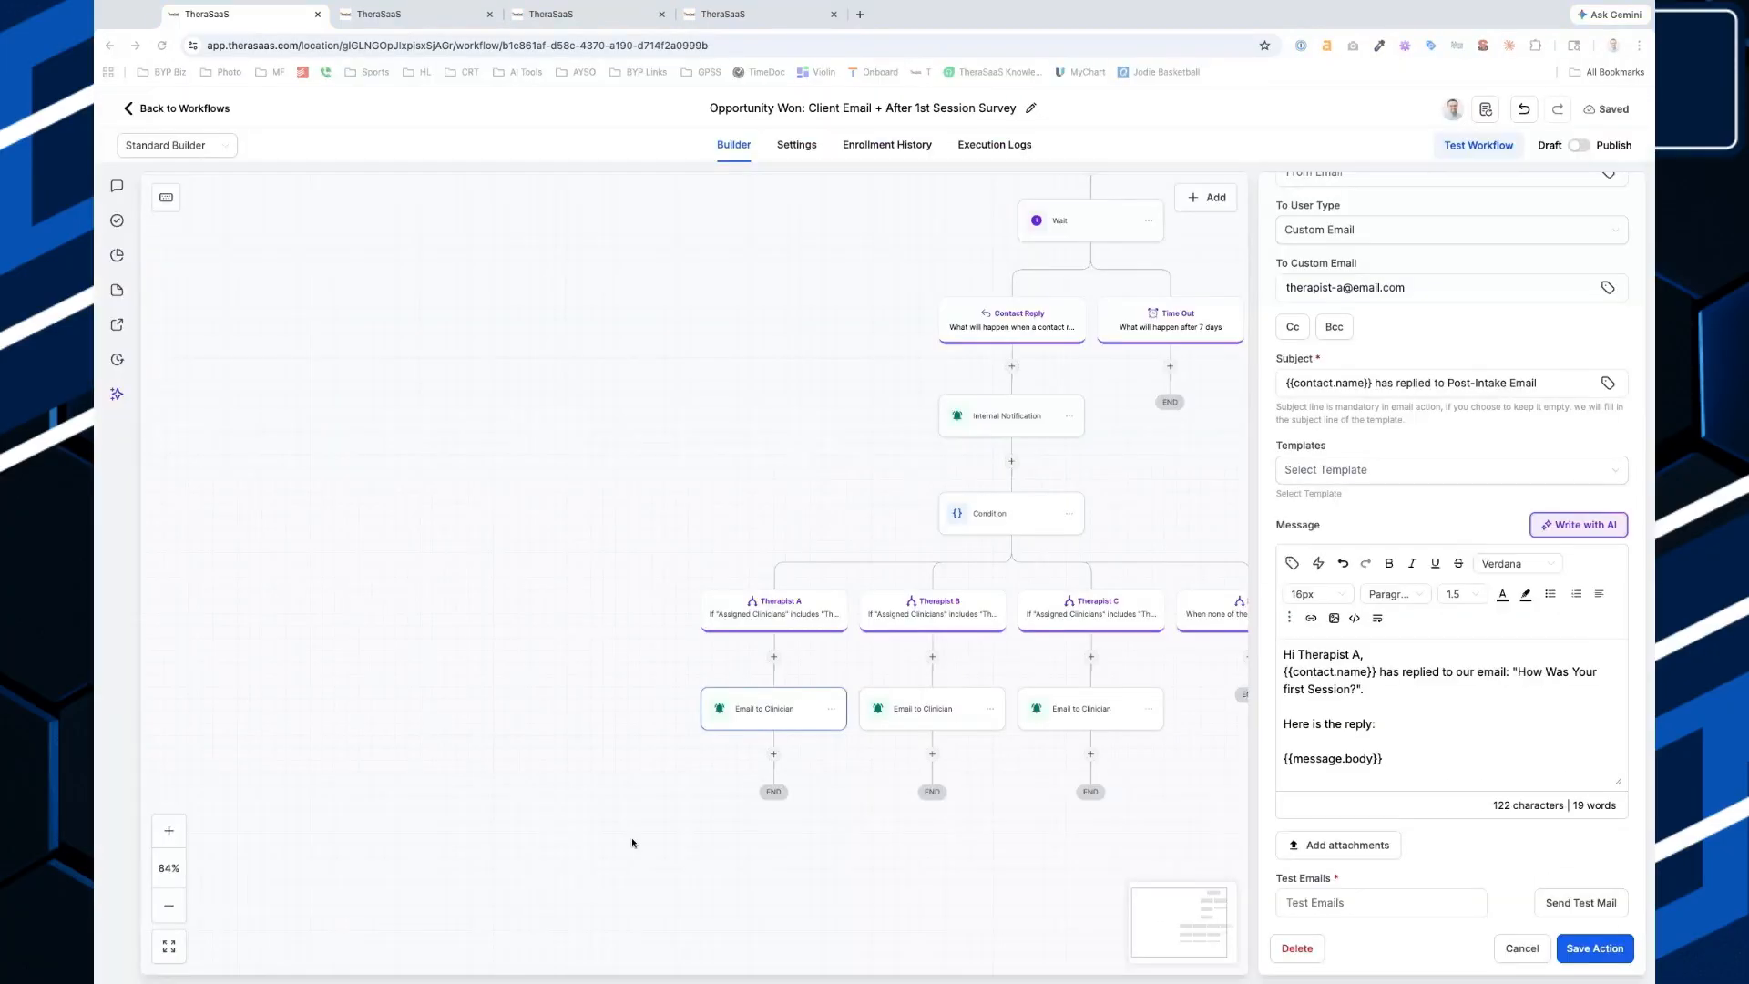
Inspect the Condition action's Assigned Clinicians branches for Therapist A, B and C, and close it without saving.
click(1002, 521)
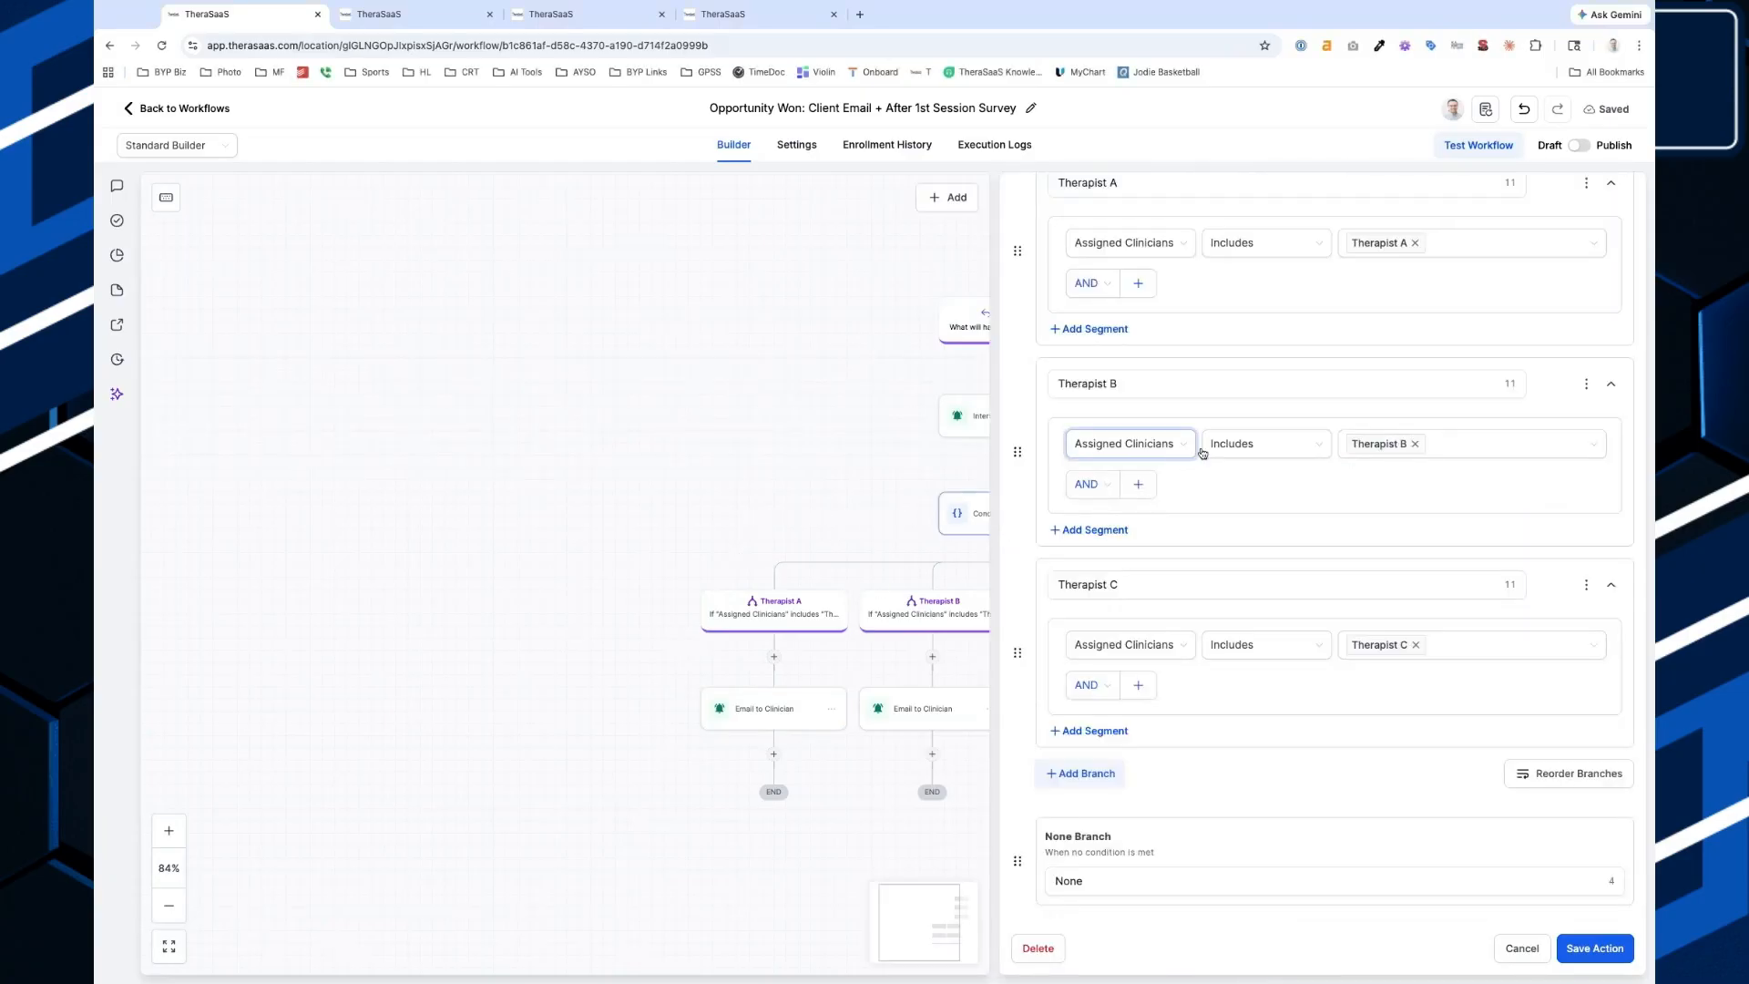
scroll(1340, 437, up, 2)
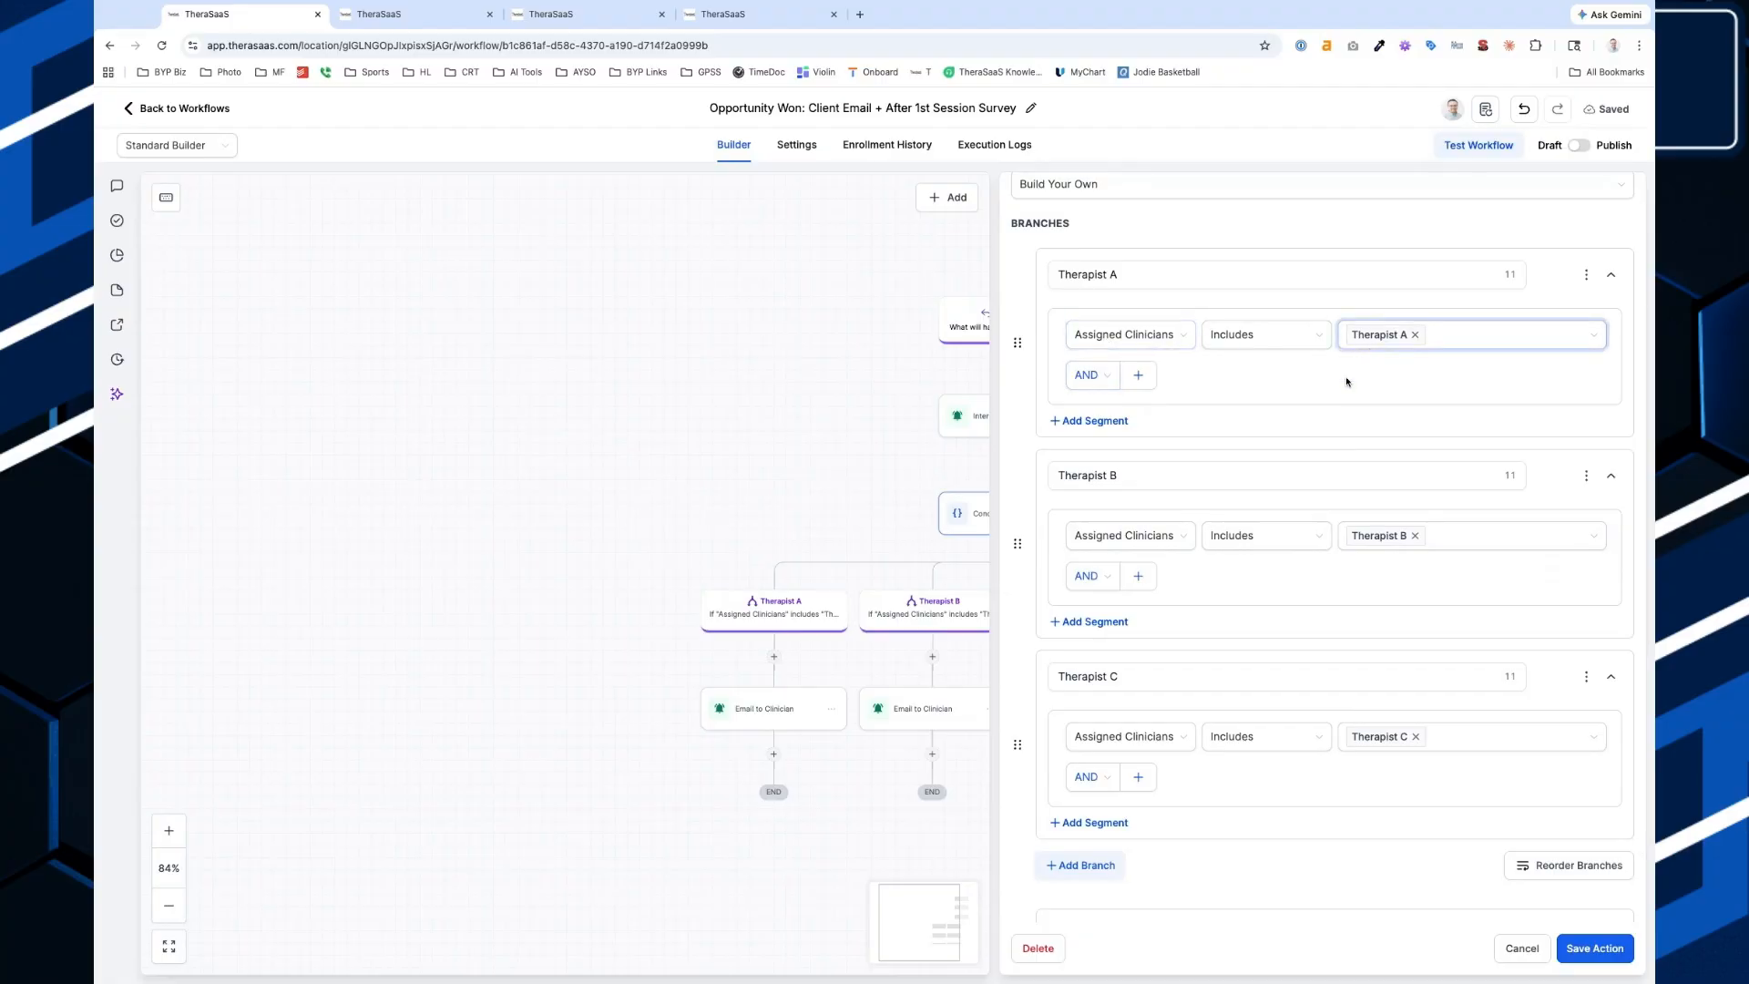
scroll(1334, 401, up, 1)
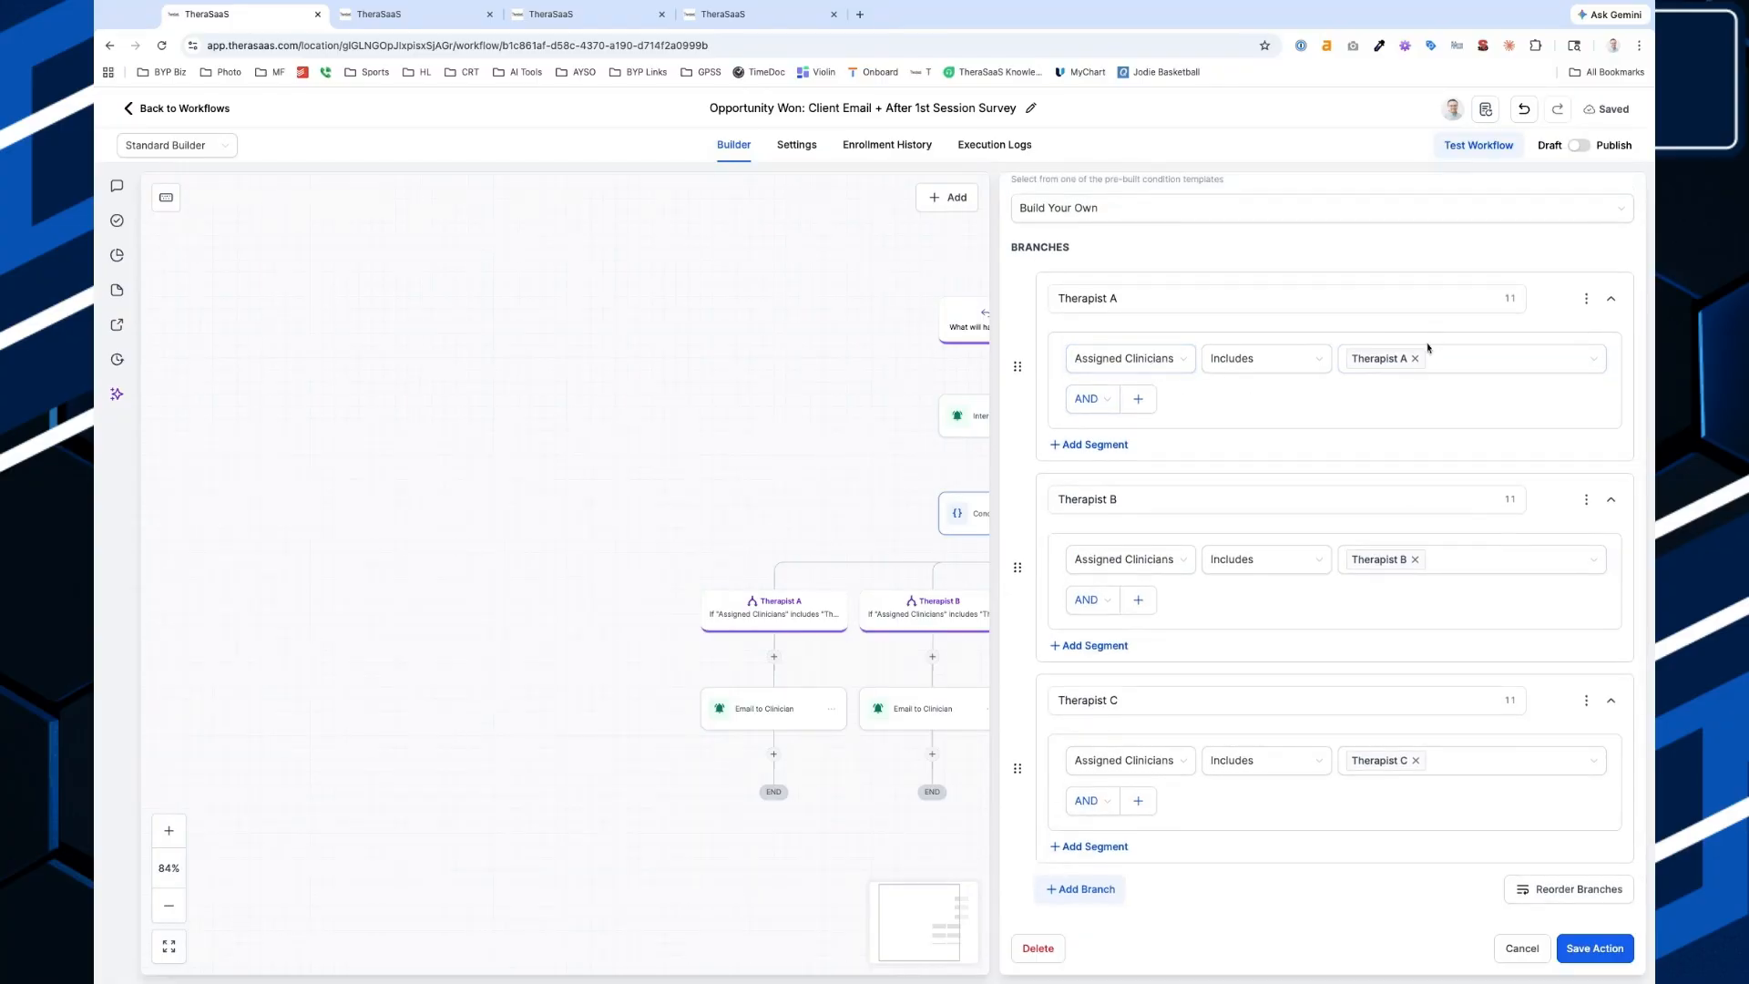
click(1520, 950)
Revisit the Email to Client message and the Internal Notification it leads to, and view the whole workflow.
scroll(1034, 455, up, 2)
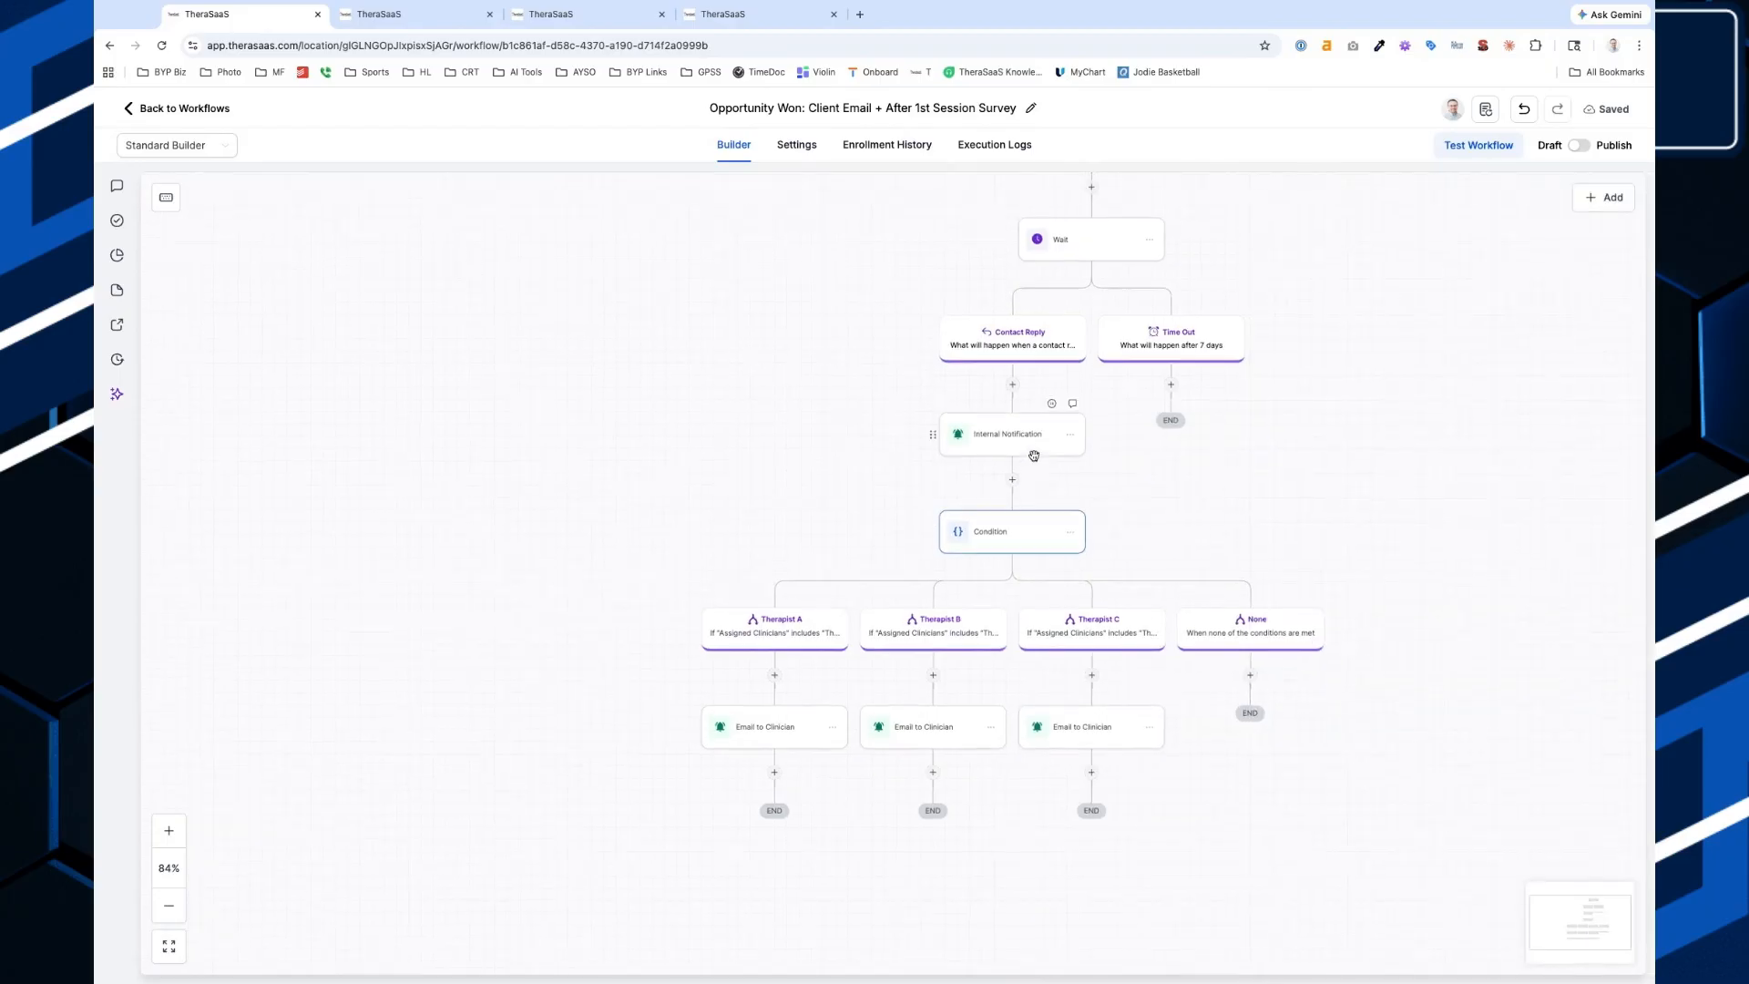
scroll(1083, 337, up, 3)
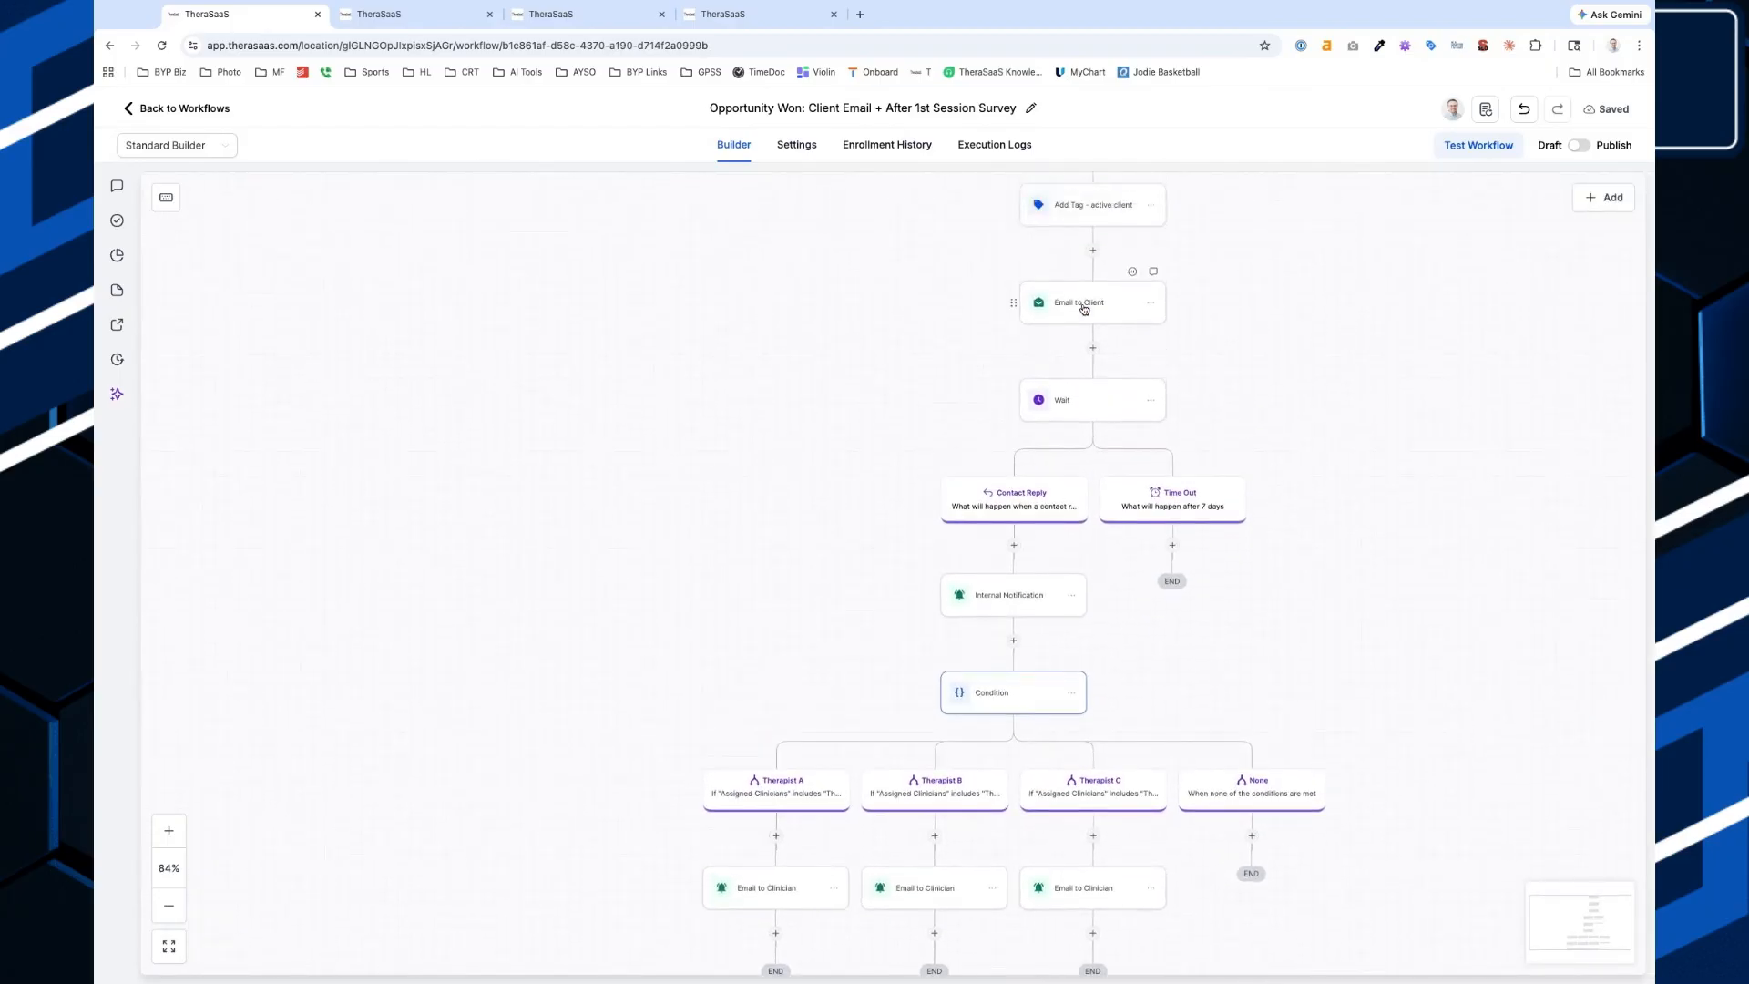
click(1084, 308)
scroll(1448, 546, down, 5)
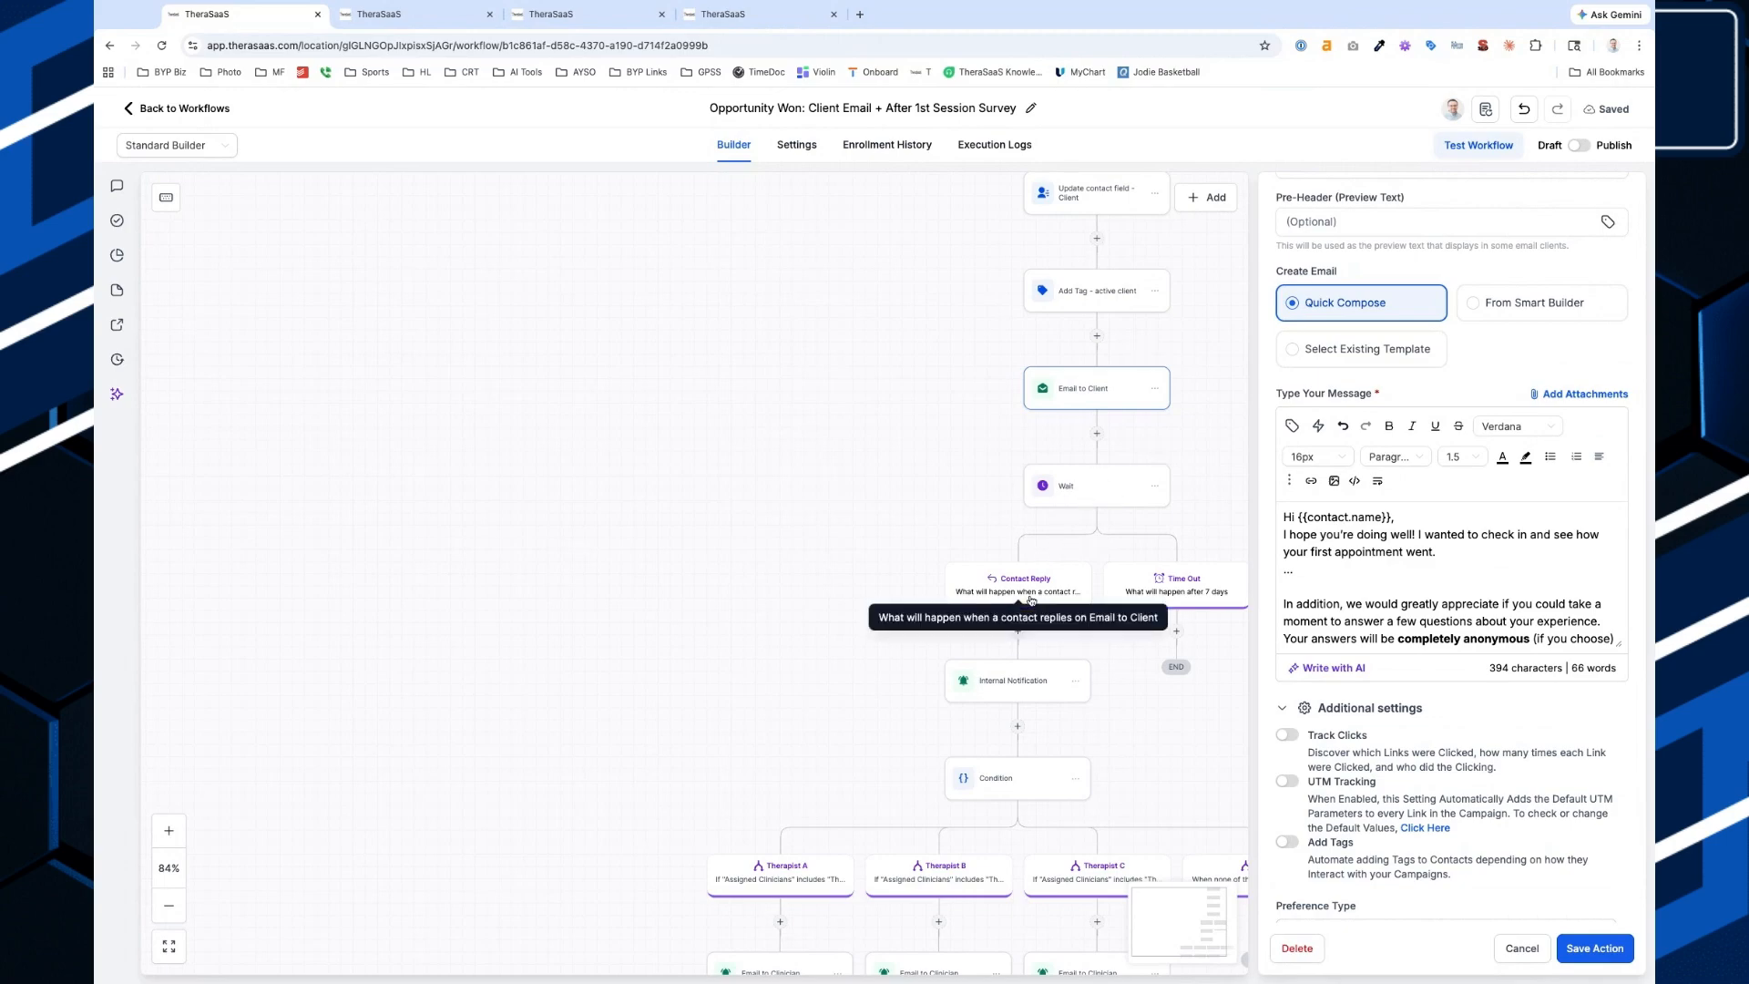
click(1020, 685)
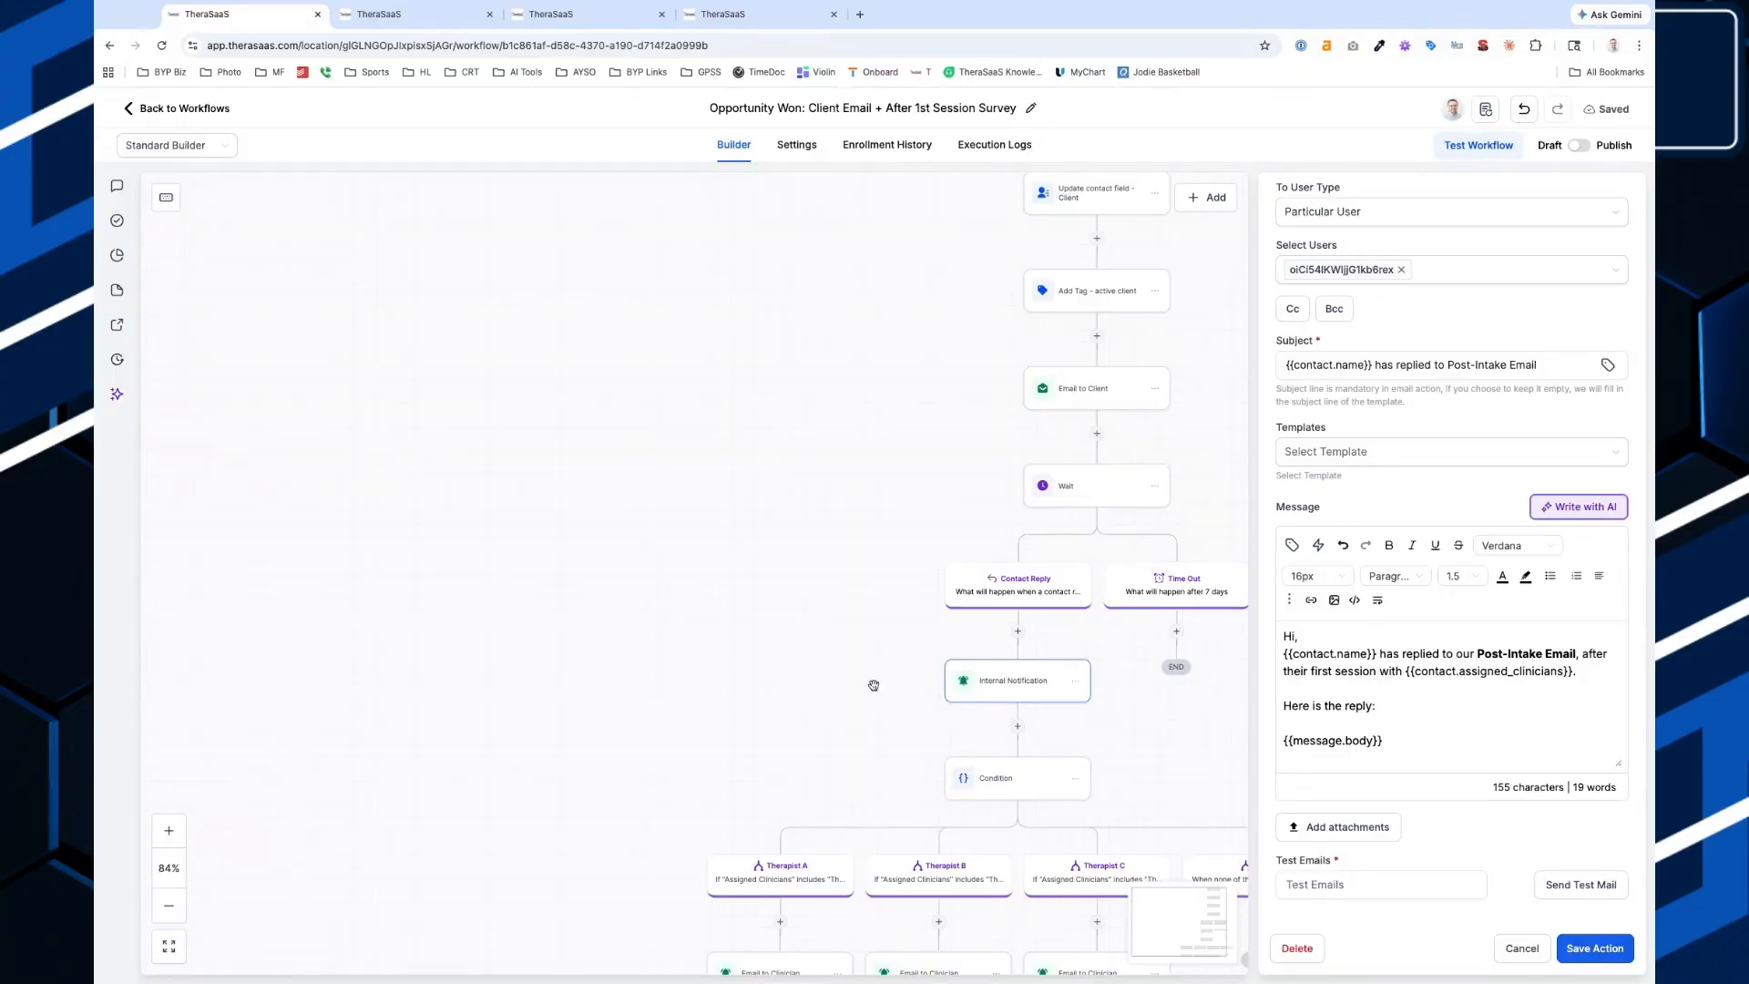
scroll(873, 685, down, 4)
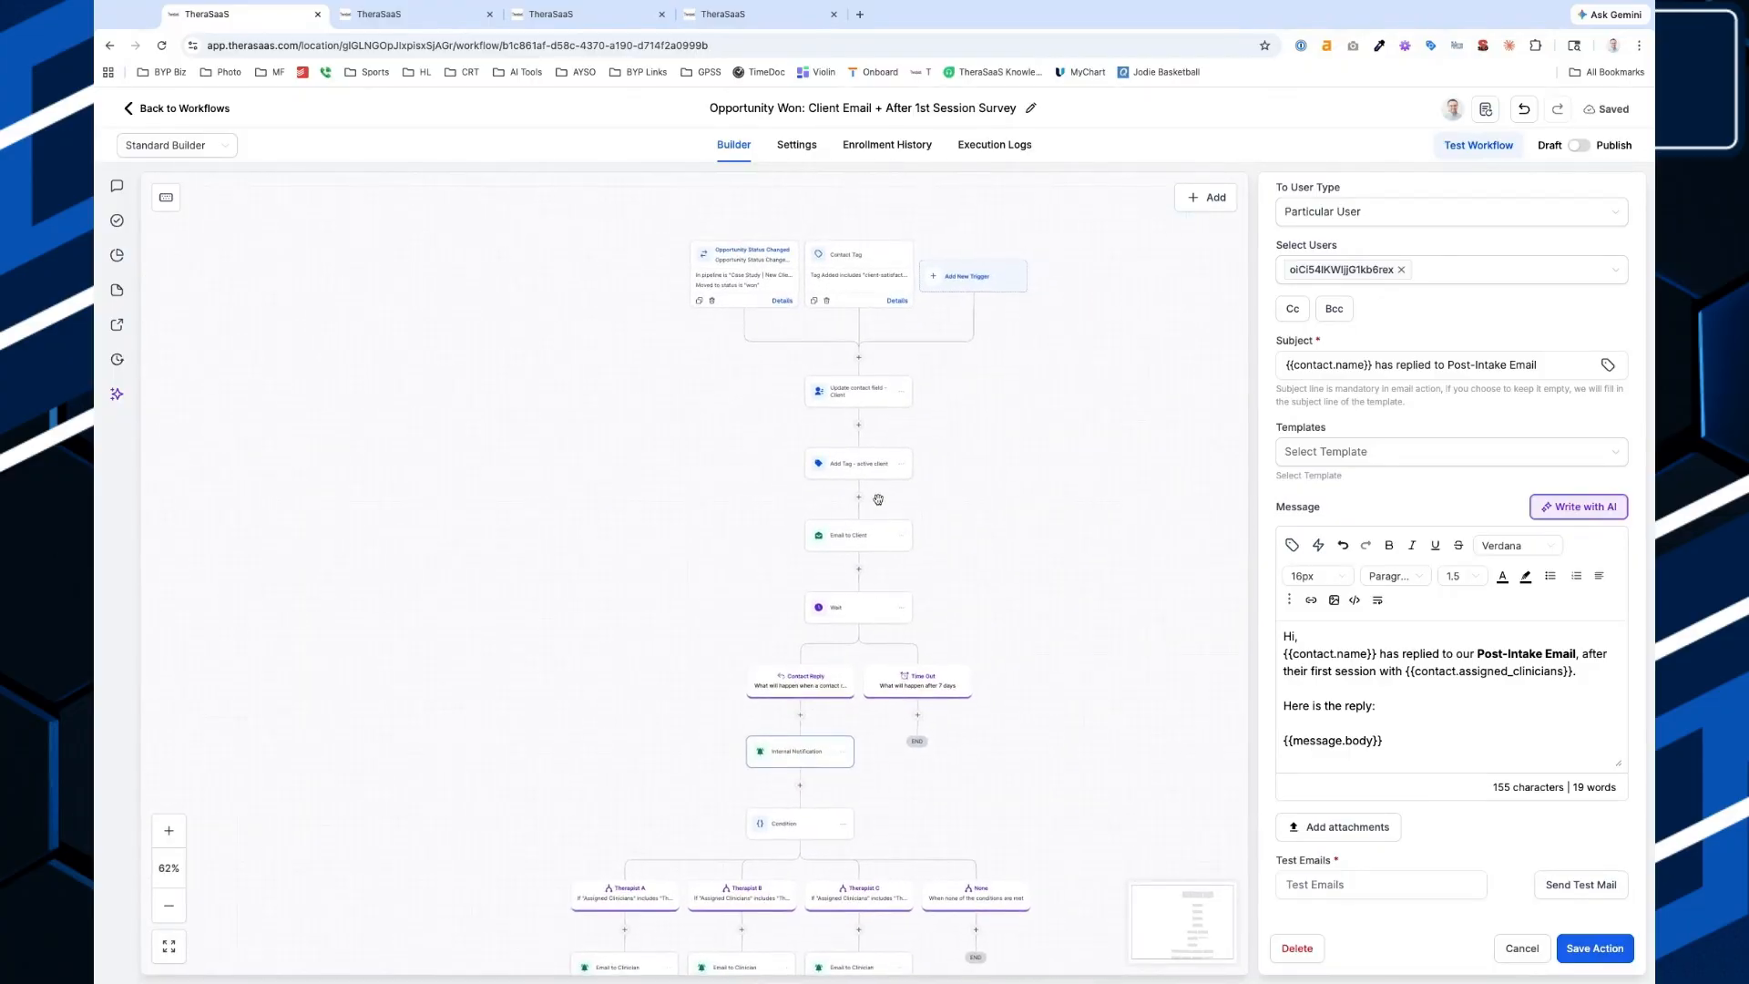